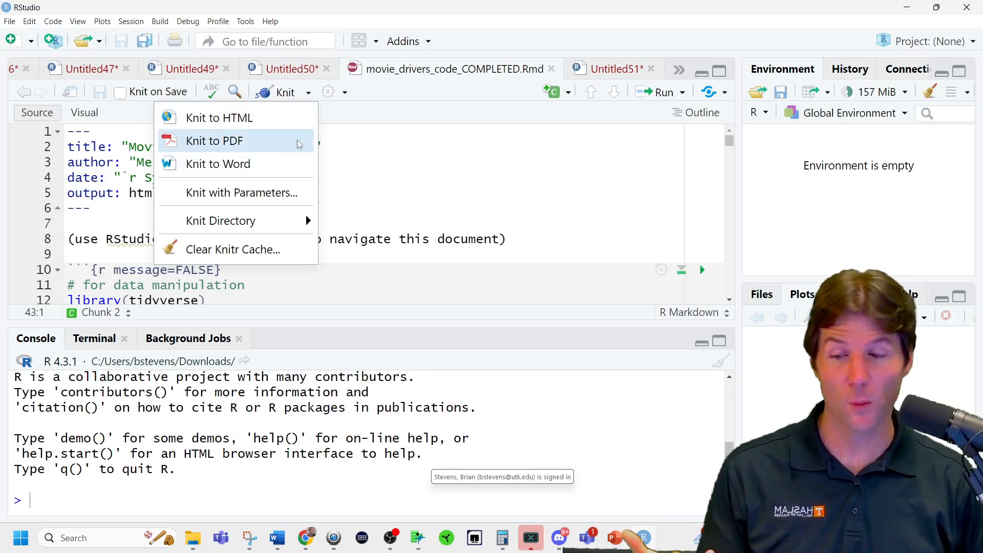
Create a new blank R script, then return to movie_drivers_code_COMPLETED.Rmd.
left_click(31, 45)
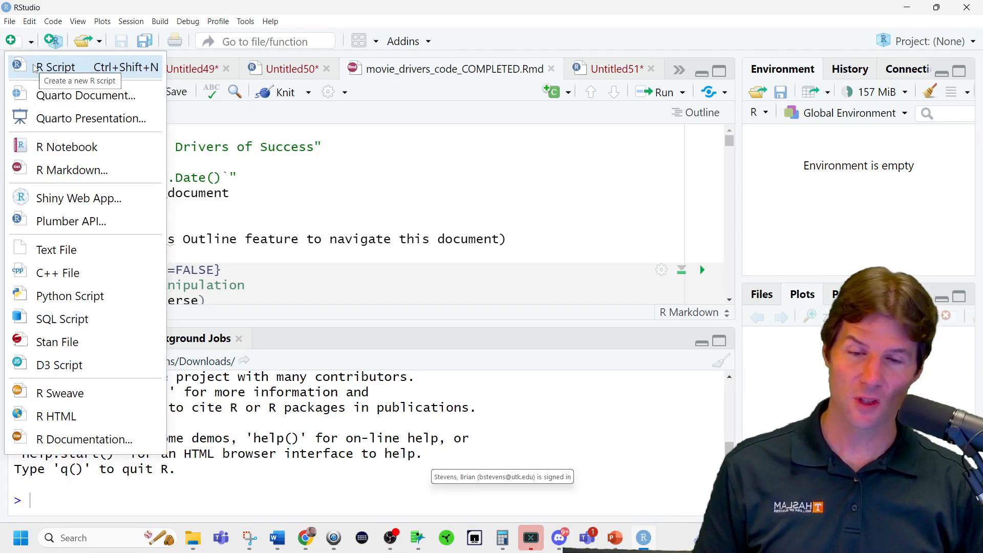
left_click(35, 68)
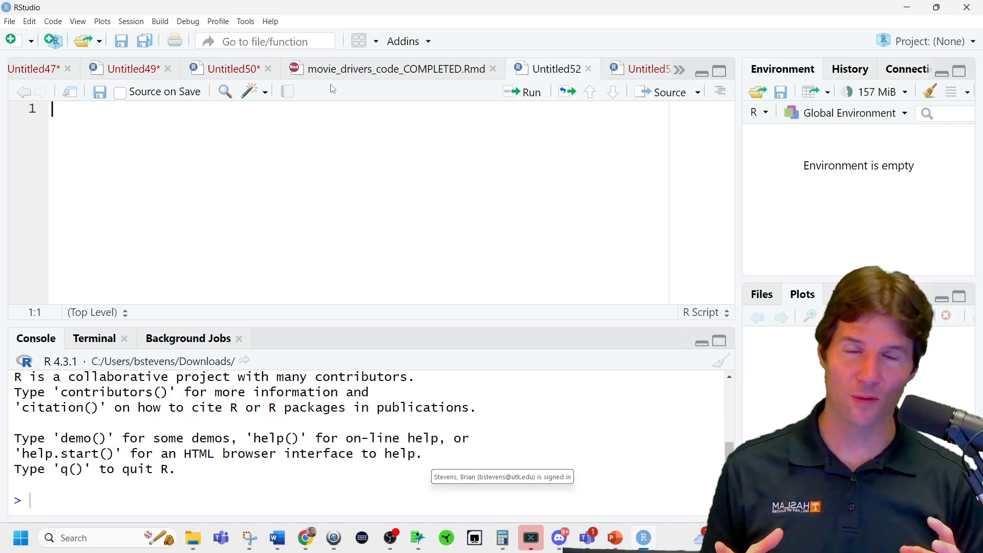
left_click(361, 71)
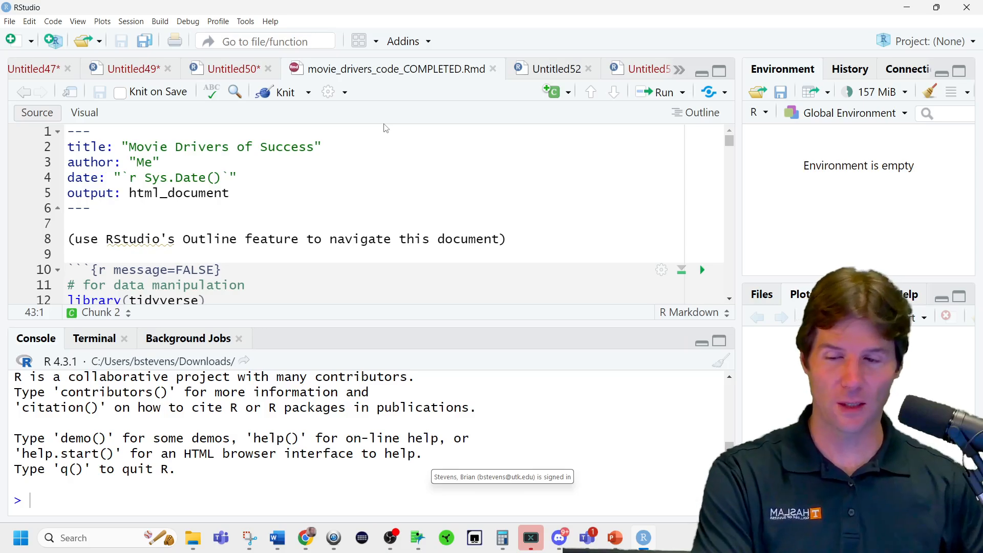
Review the available Knit output formats and highlight the title, author, date and output lines of the document header.
left_click(306, 94)
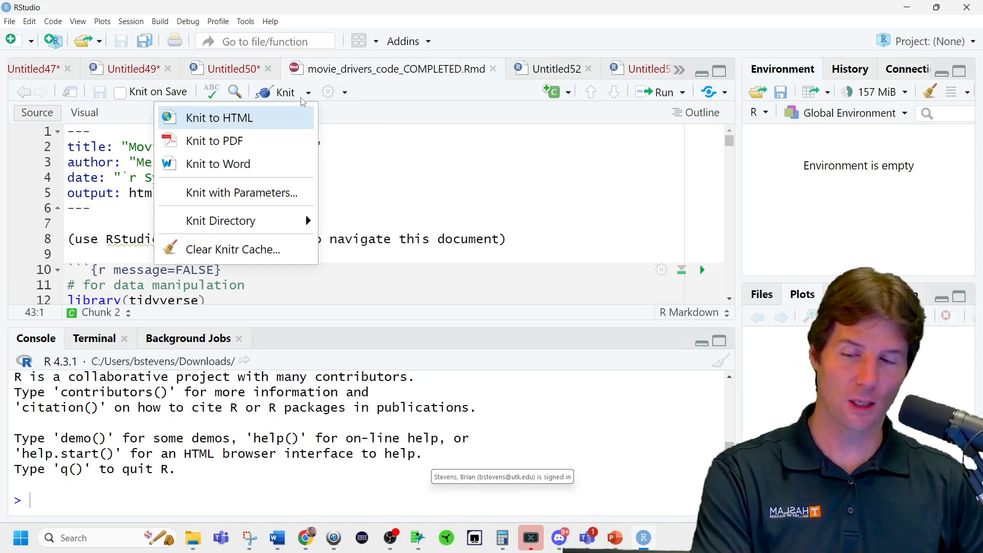
left_click(398, 172)
left_click_drag(228, 193, 67, 147)
left_click(306, 91)
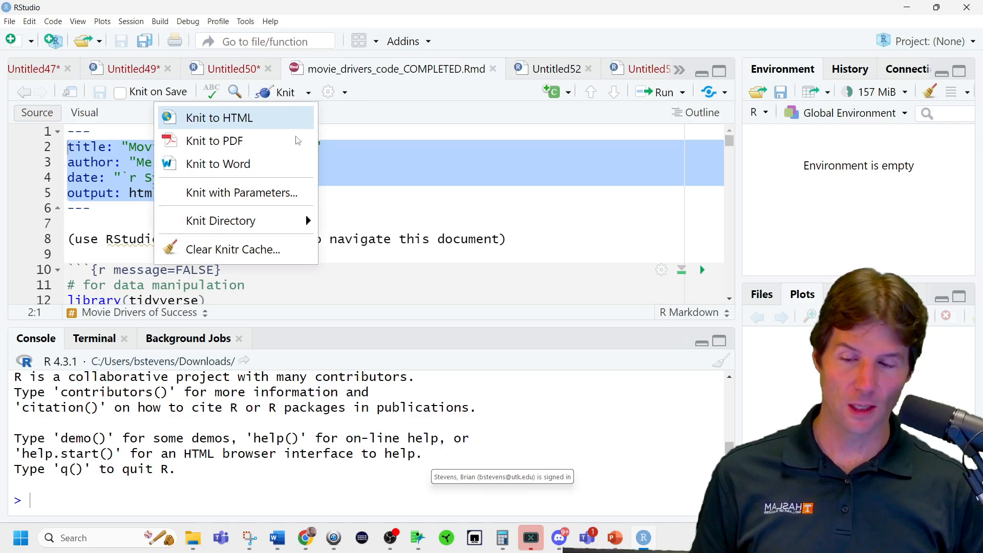
key("Escape")
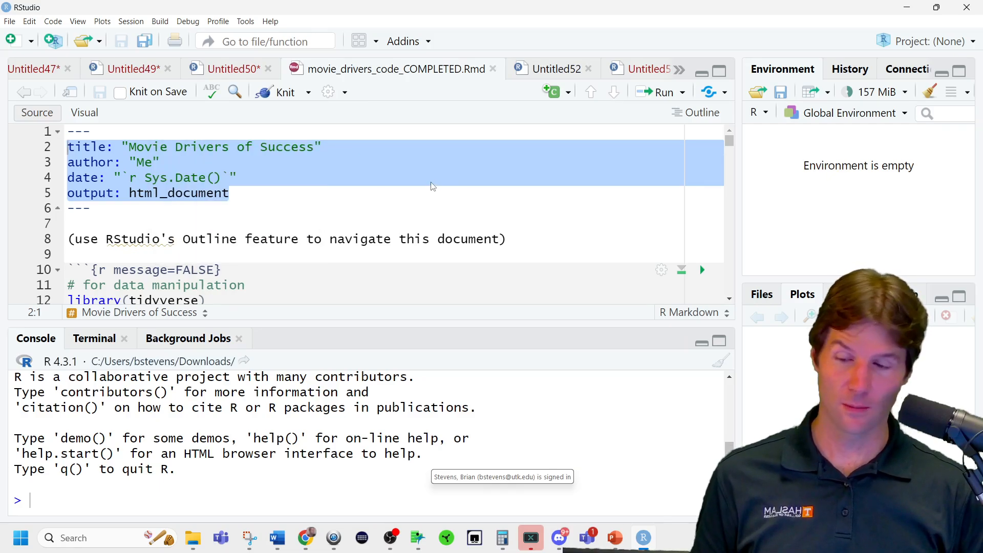
Use the document outline to go to "Helper functions & the source()" and on to "Data exploration / cleaning".
scroll(271, 204, "down", 1)
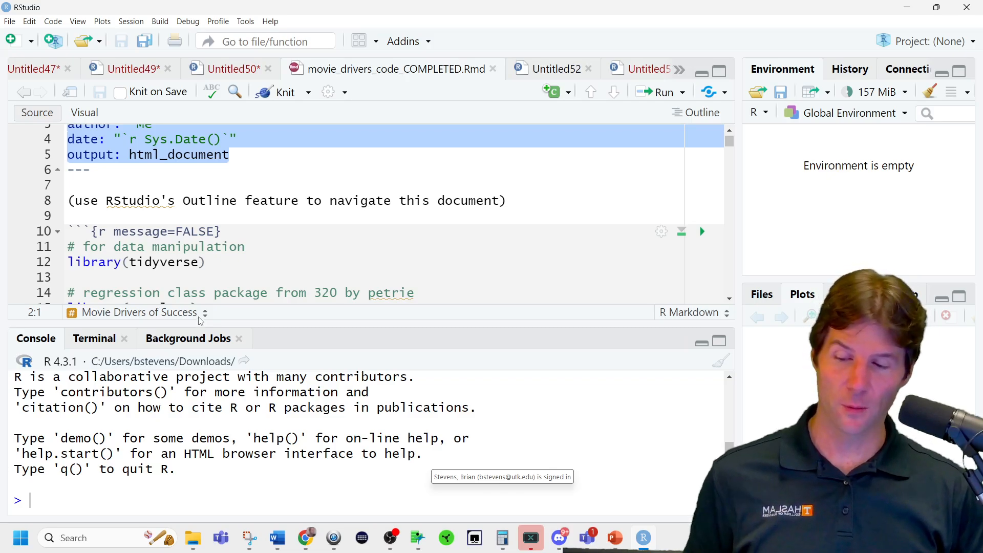
scroll(116, 240, "down", 5)
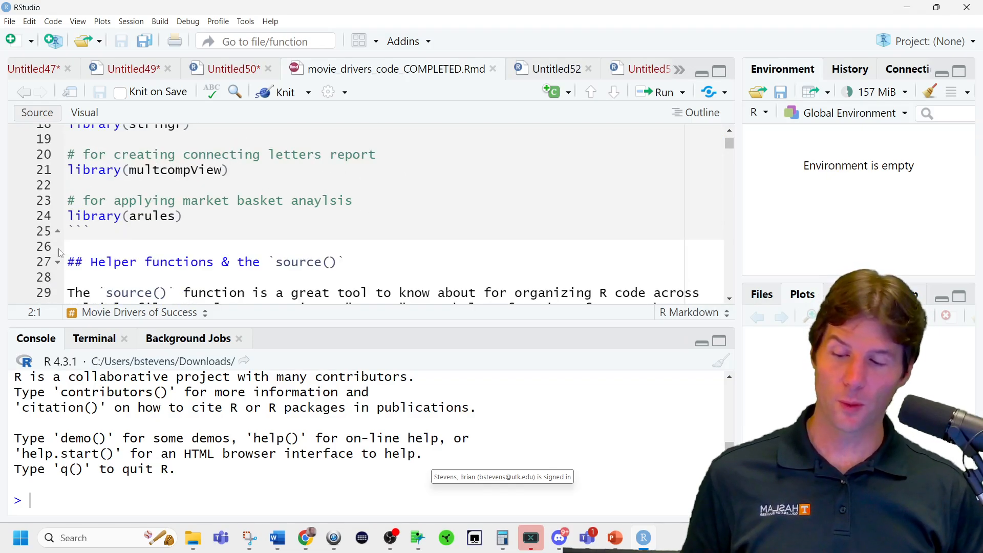
left_click(167, 312)
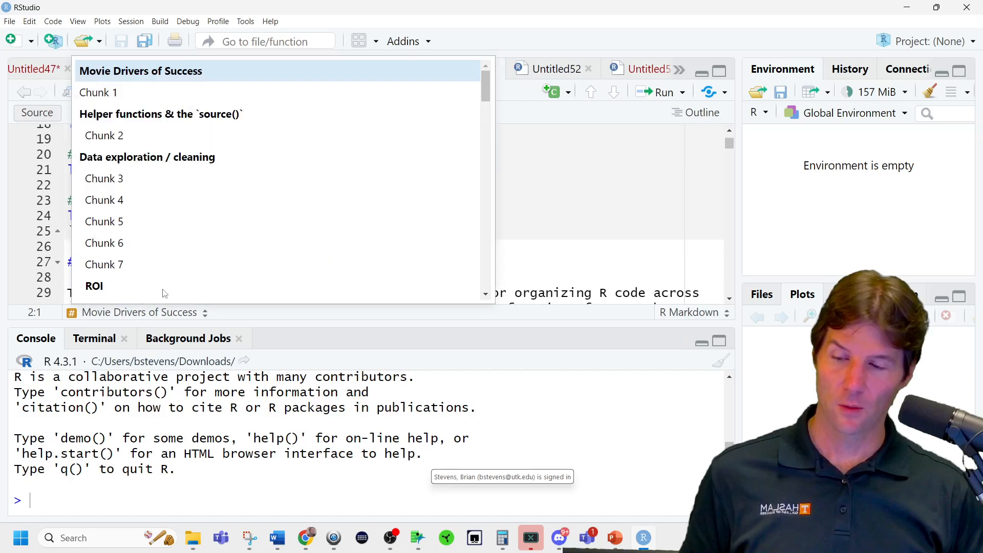
left_click(186, 115)
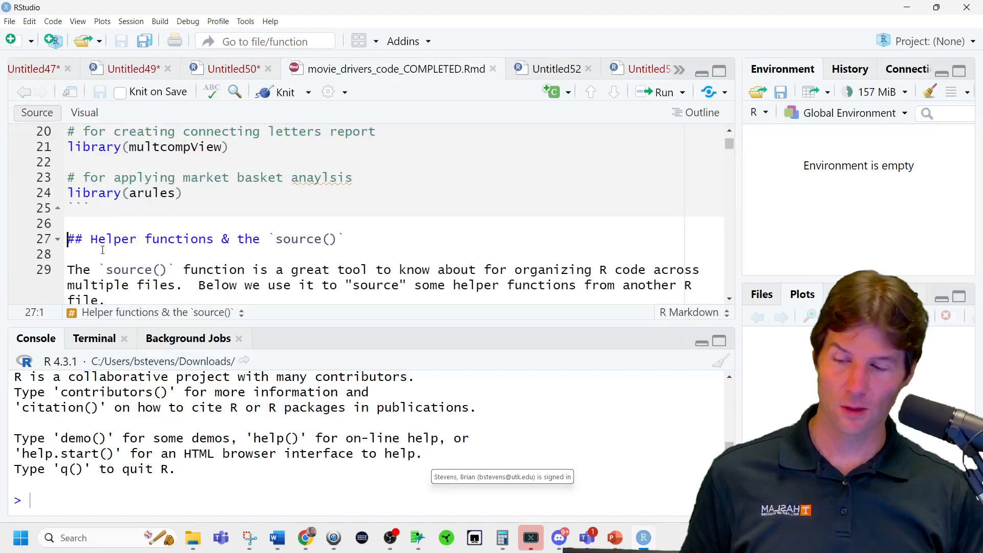
left_click(172, 312)
left_click(149, 156)
Label the first code chunk under the ROI heading with the presenter's first name followed by "sFav".
left_click(201, 314)
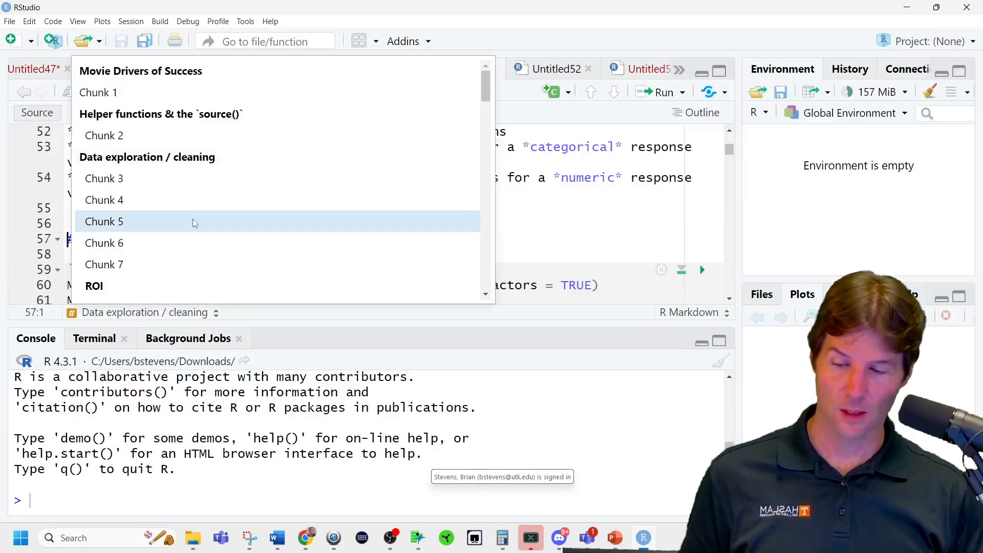
scroll(179, 219, "down", 2)
left_click(157, 241)
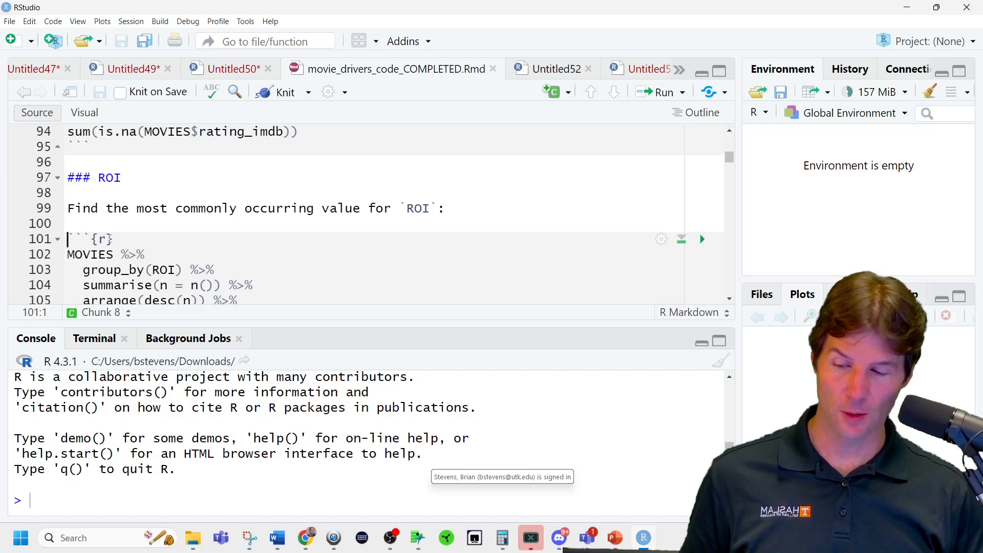
left_click(110, 238)
type("Br")
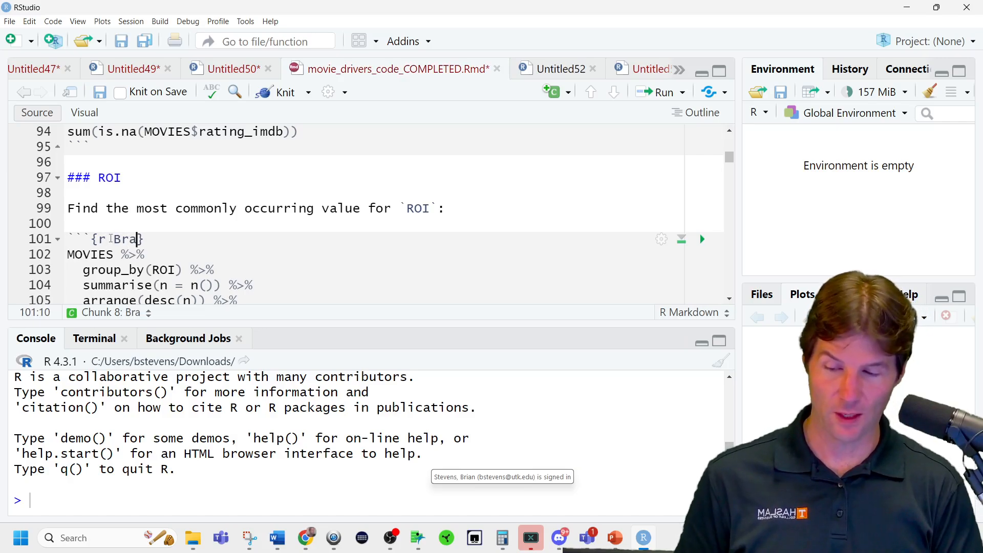
type("iansFav")
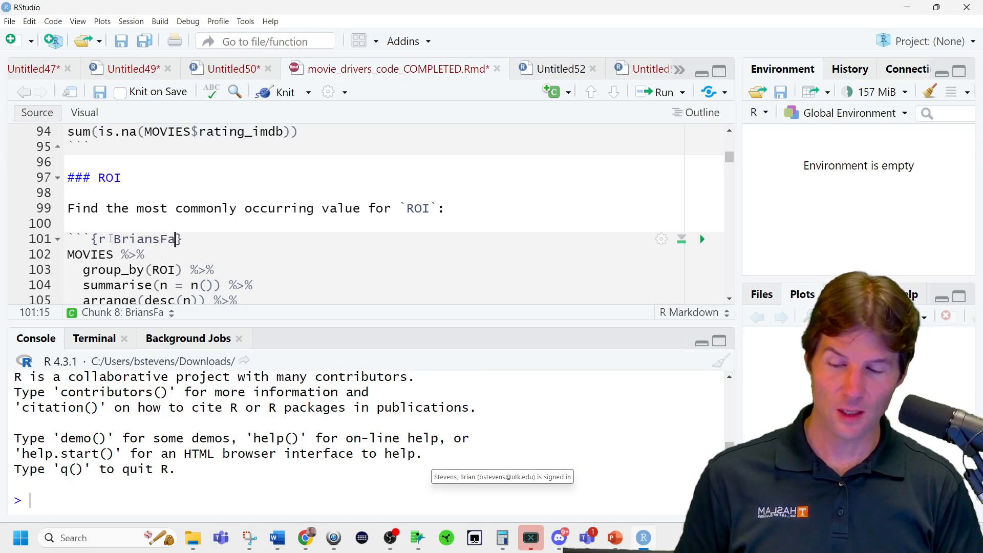
Look through the document outline's sections and chunks, then return to the ROI heading in the source.
left_click(176, 312)
scroll(206, 161, "up", 1)
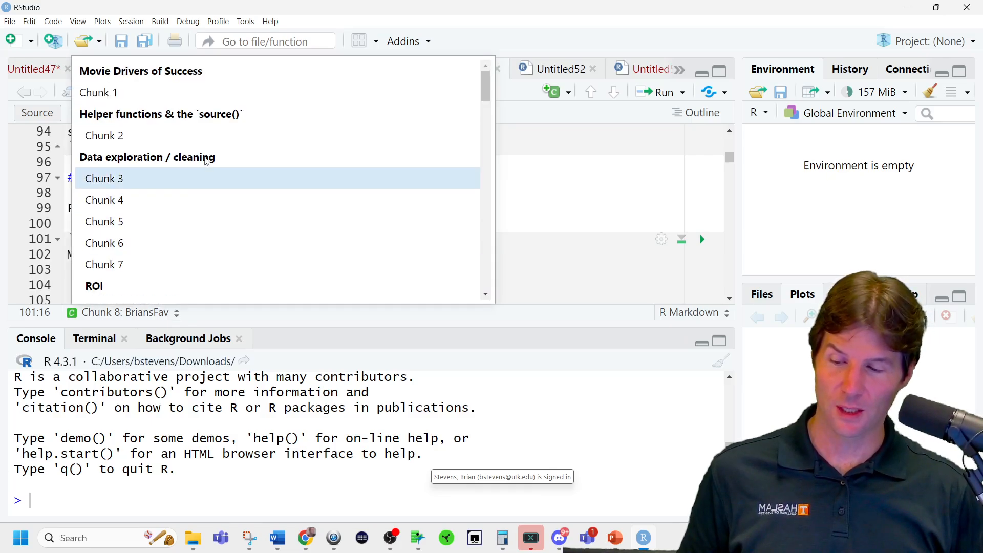
scroll(206, 161, "down", 6)
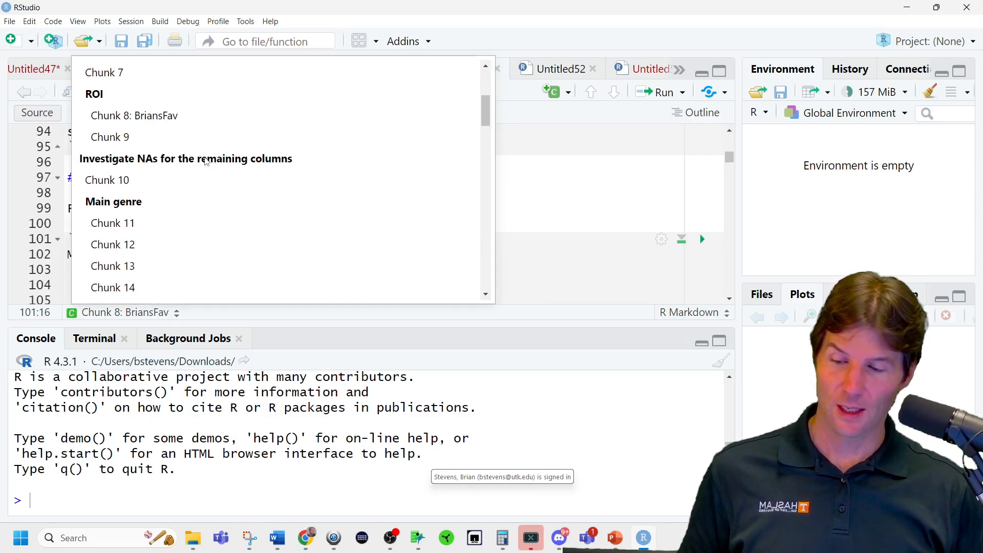
left_click(518, 184)
scroll(225, 211, "up", 1)
left_click(163, 212)
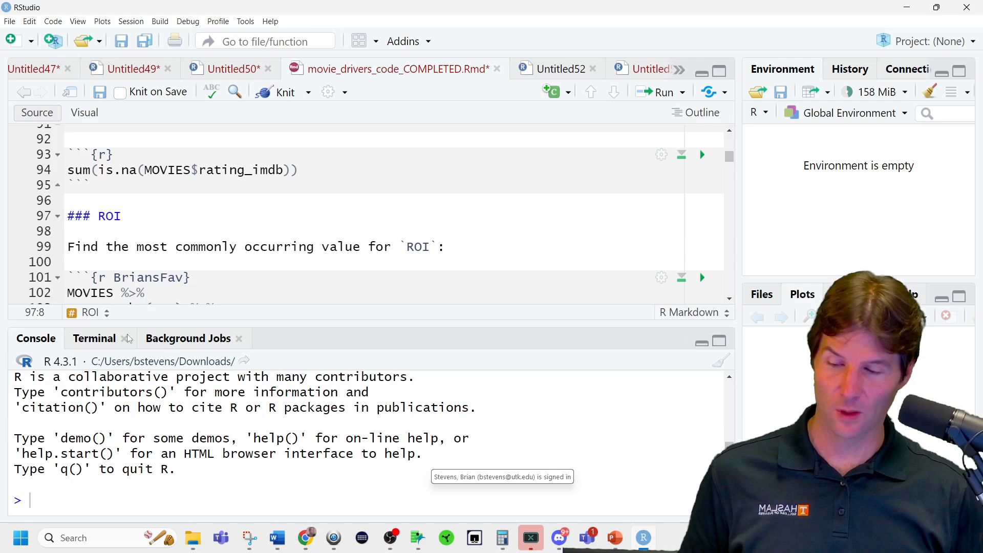
Go to Chunk 9, the streaming movies chunk under ROI, and label it MovieAnalysis.
left_click(95, 313)
scroll(221, 191, "down", 3)
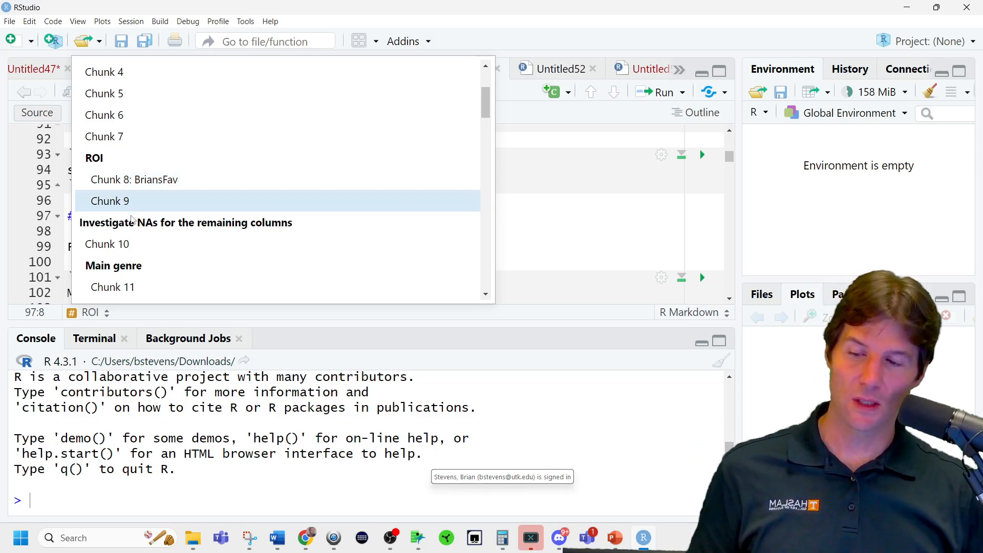
left_click(153, 202)
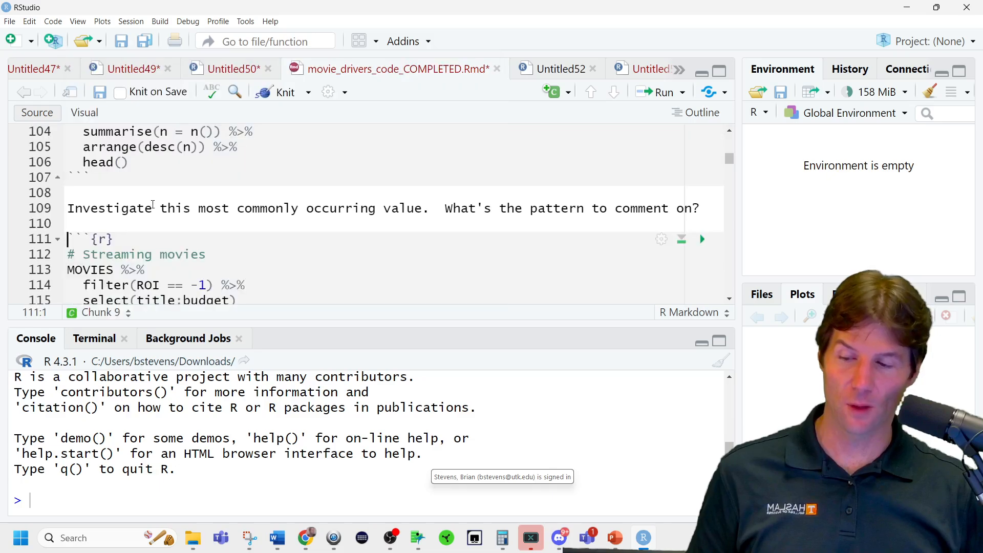
left_click(113, 239)
type("Mov")
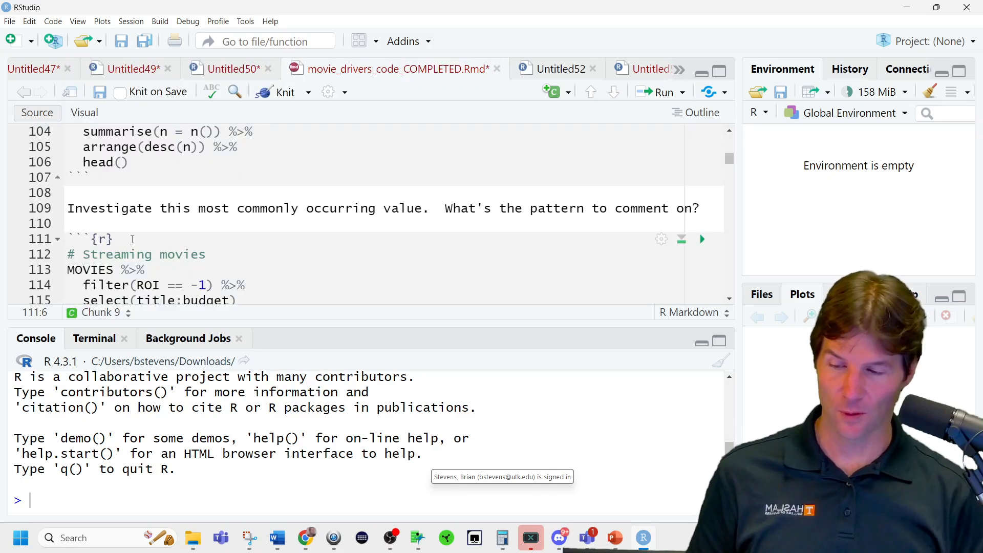
type("ie")
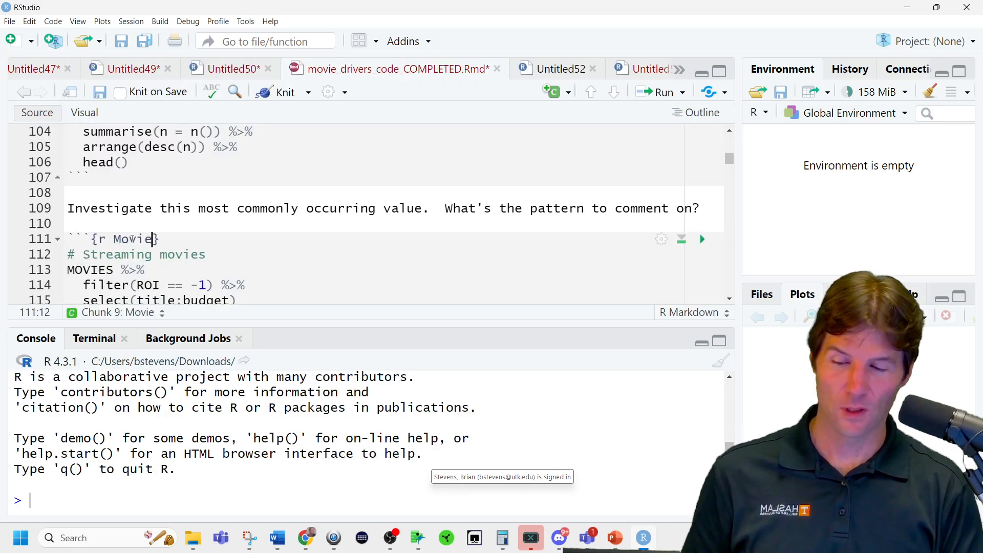
type("aNL")
key("BackSpace")
key("BackSpace")
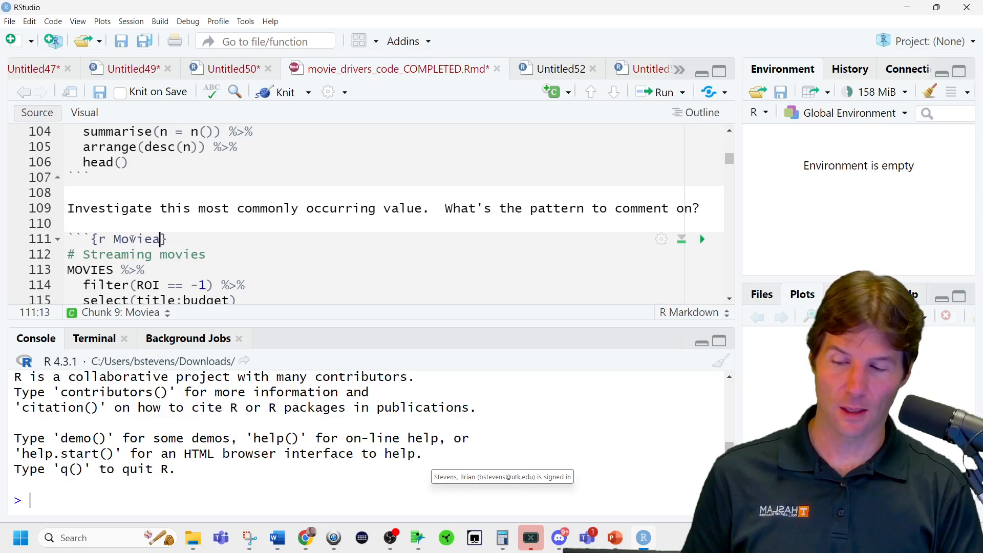
type("NL")
key("BackSpace")
key("BackSpace")
key("BackSpace")
type("An")
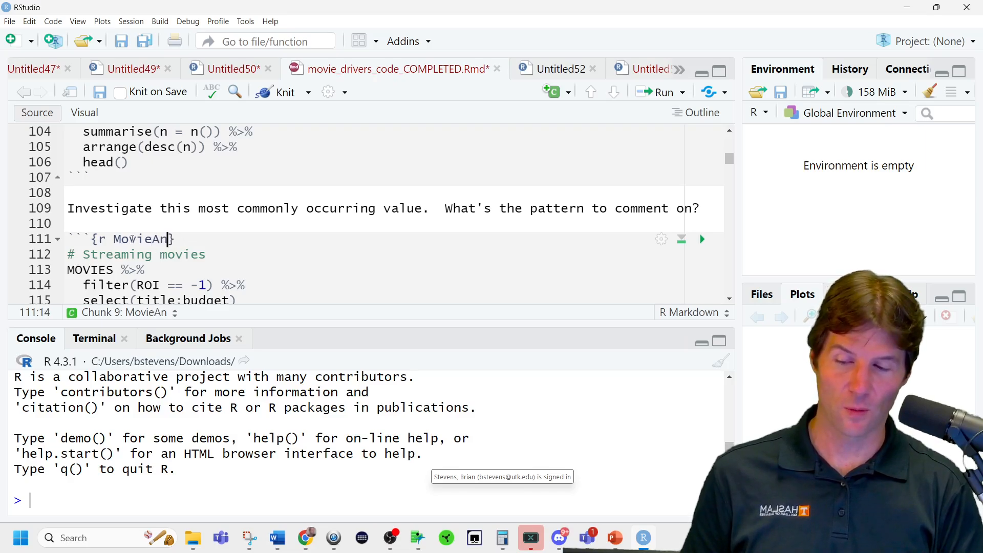
type("alysis")
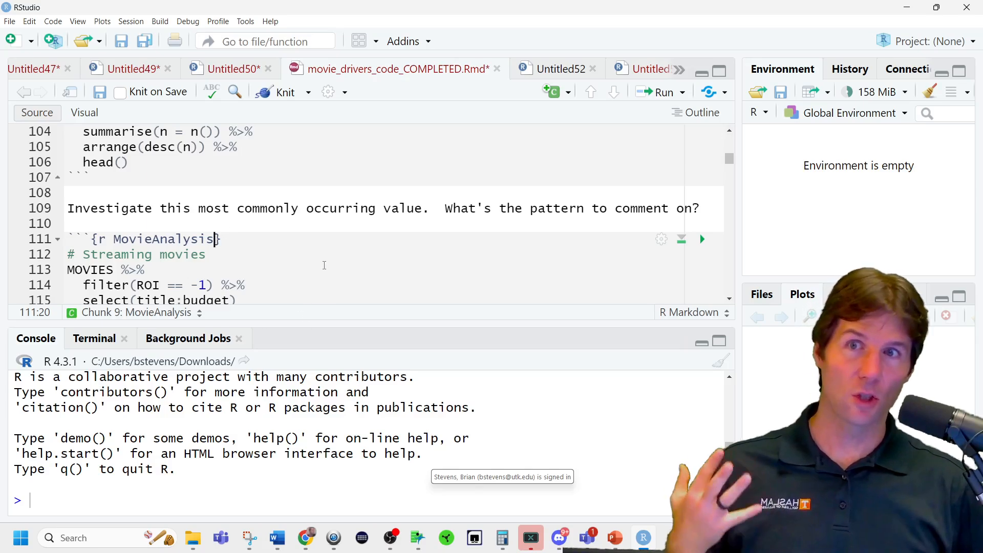
Check the chunk labels in the document outline and jump back to the "Movie Drivers of Success" header.
left_click(145, 300)
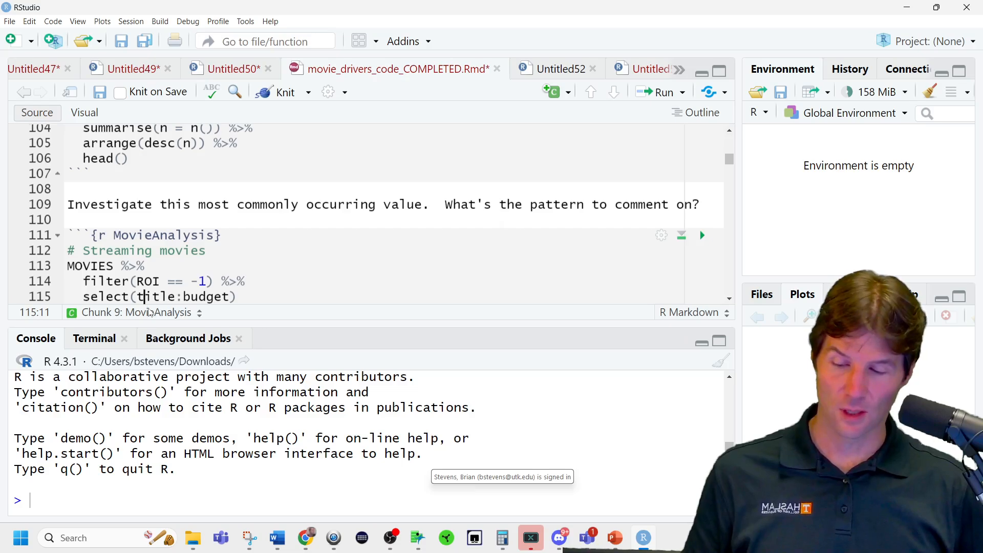
left_click(150, 312)
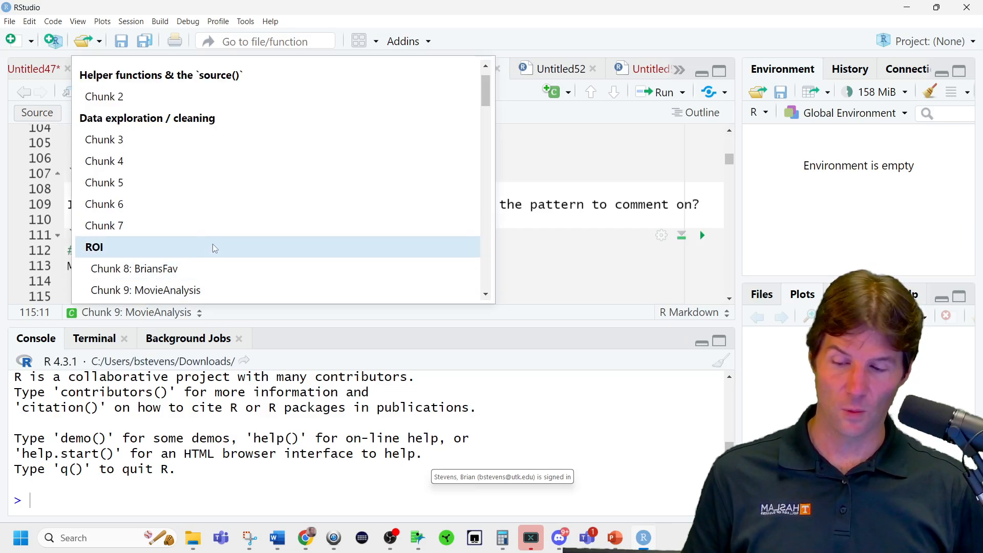
scroll(204, 238, "up", 2)
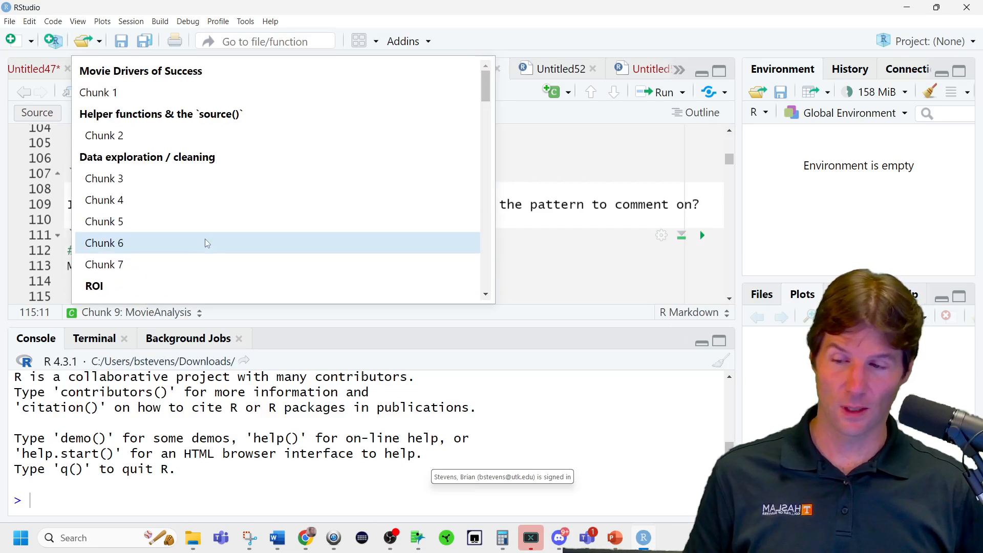
left_click(189, 80)
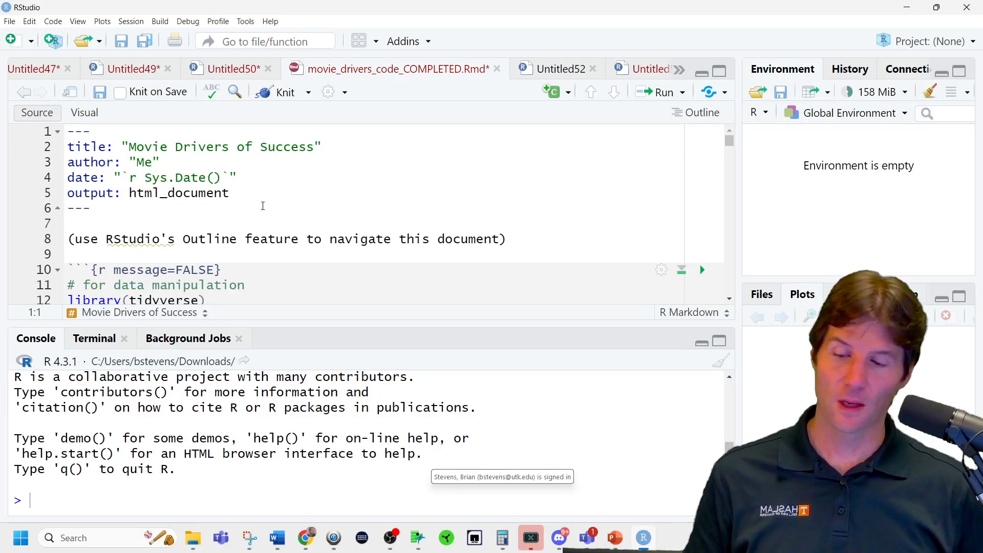
Run library(tidyverse) from the first code chunk and enlarge the console to show its output.
scroll(251, 202, "down", 2)
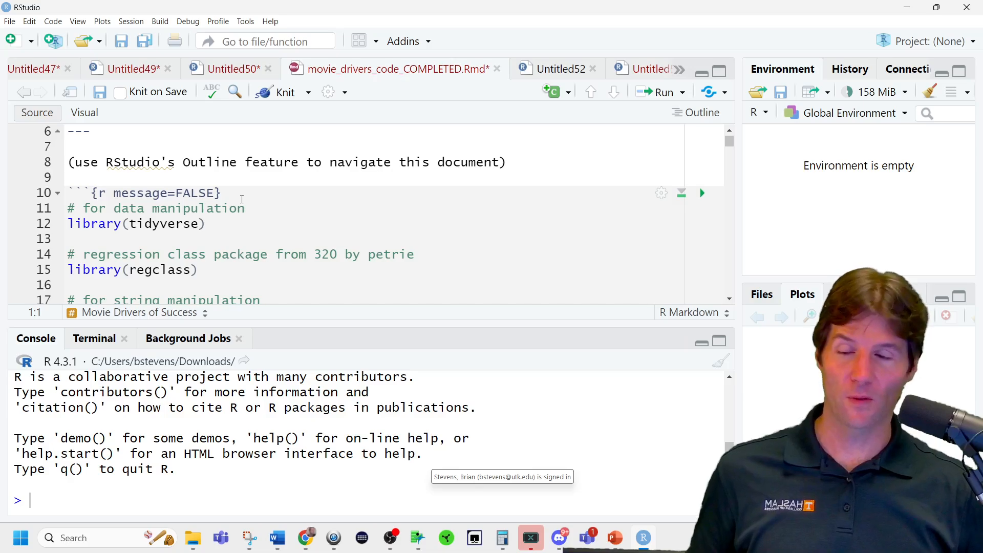
left_click(237, 227)
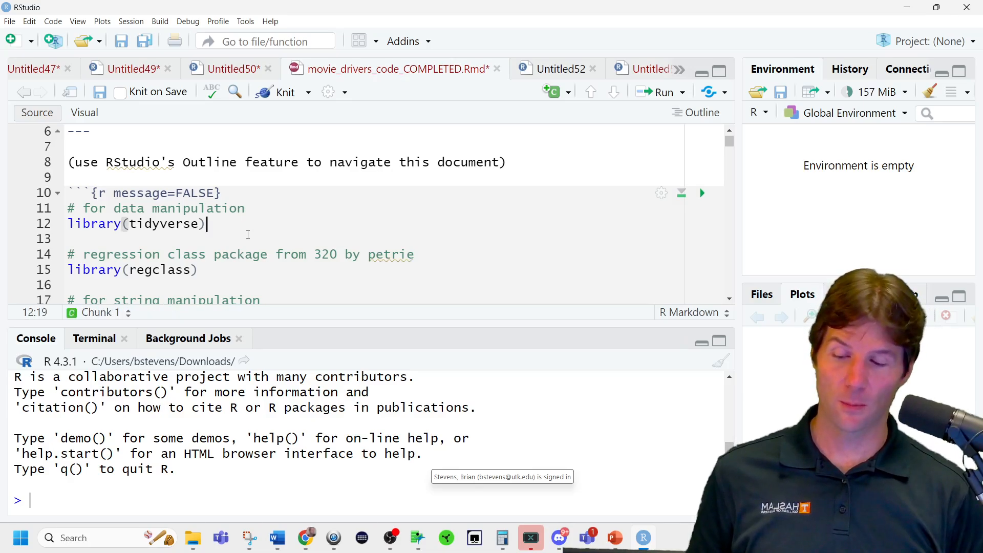
key("ctrl+Return")
left_click_drag(321, 319, 321, 161)
Highlight the dplyr, forcats, ggplot2, lubridate and purrr packages one after another in the tidyverse console output.
double_click(57, 331)
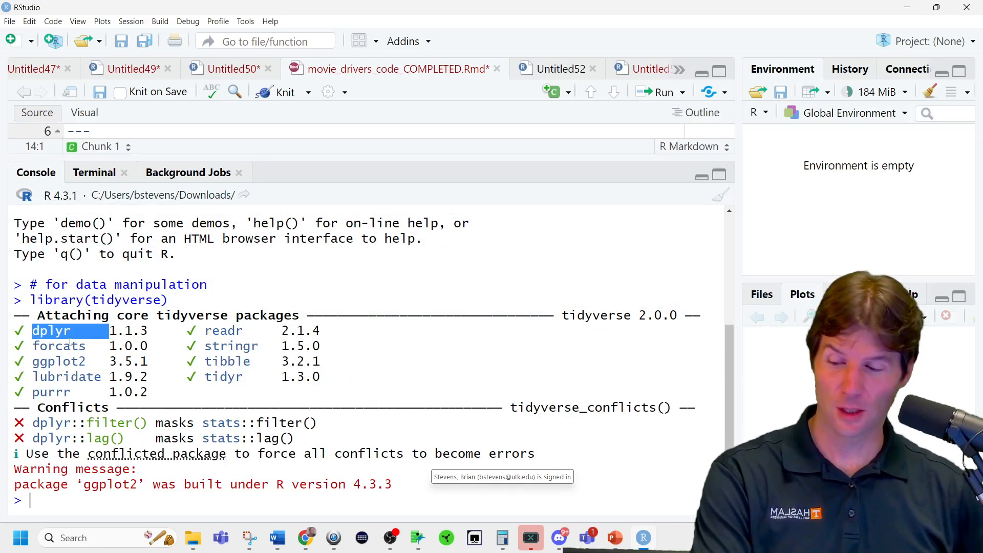
double_click(70, 347)
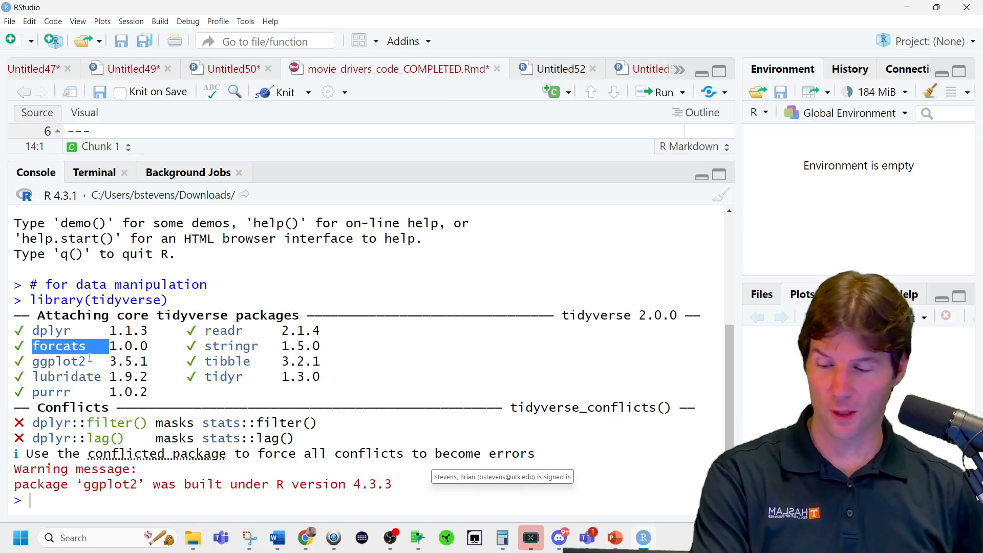
double_click(88, 360)
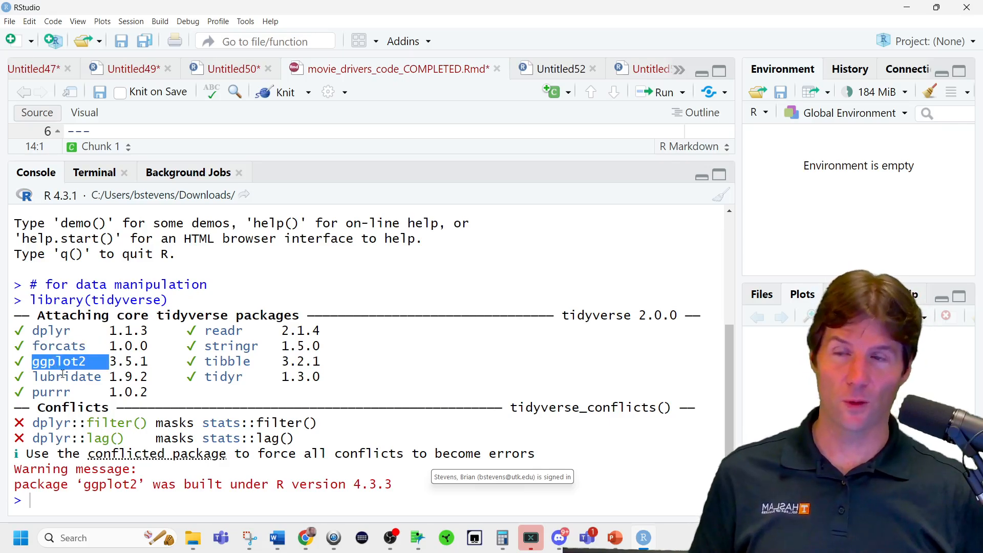
double_click(62, 376)
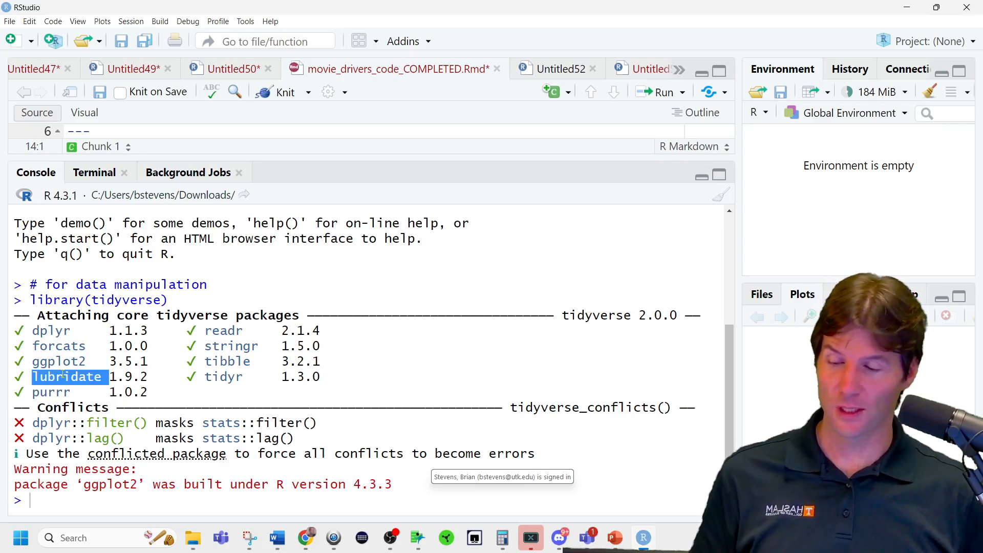
double_click(66, 392)
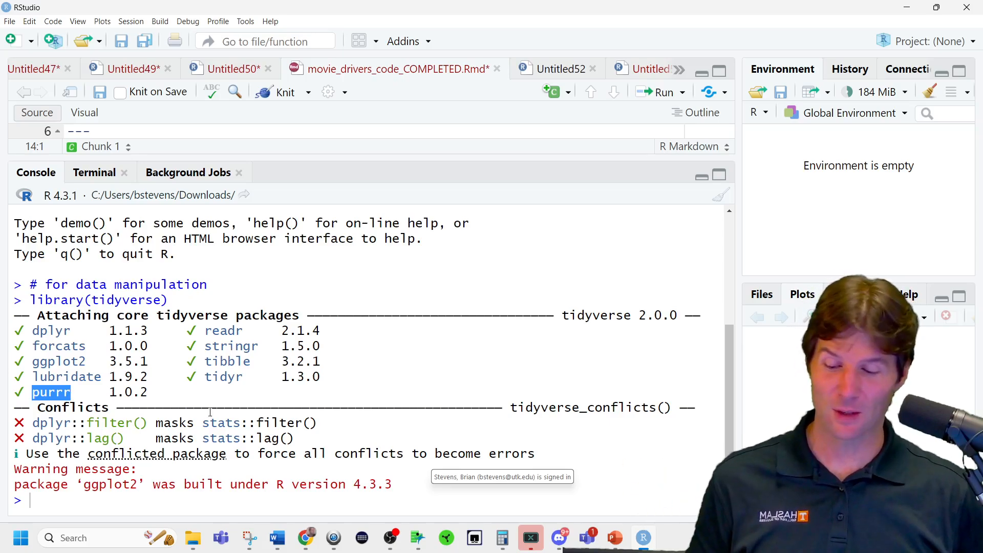
Open the help page for the purrr package by running ?purrr in the console.
left_click(223, 506)
type("?")
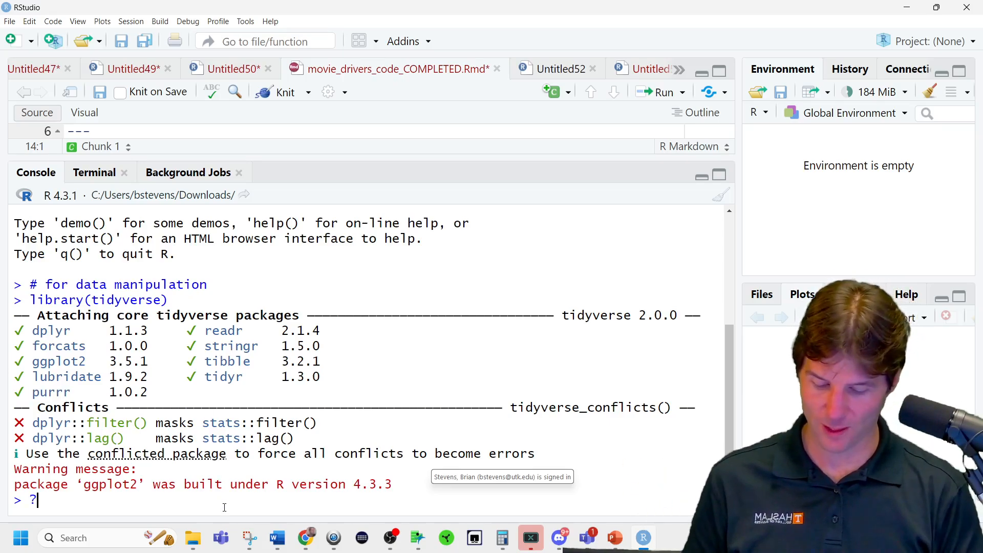
type("purrr")
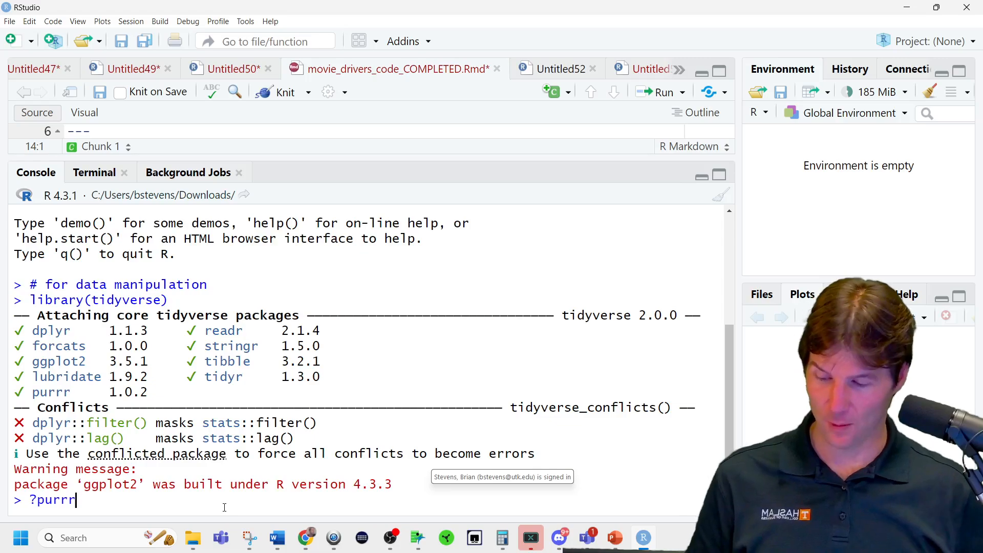
key("Return")
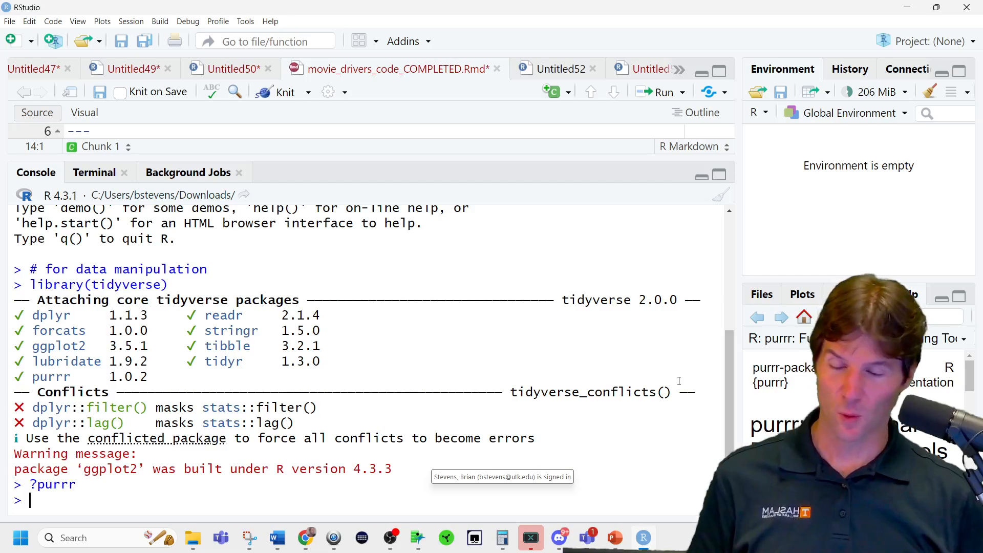
Highlight readr, stringr, tibble and tidyr in the tidyverse output, and the word "masks" in the dplyr::filter() conflict line.
double_click(230, 313)
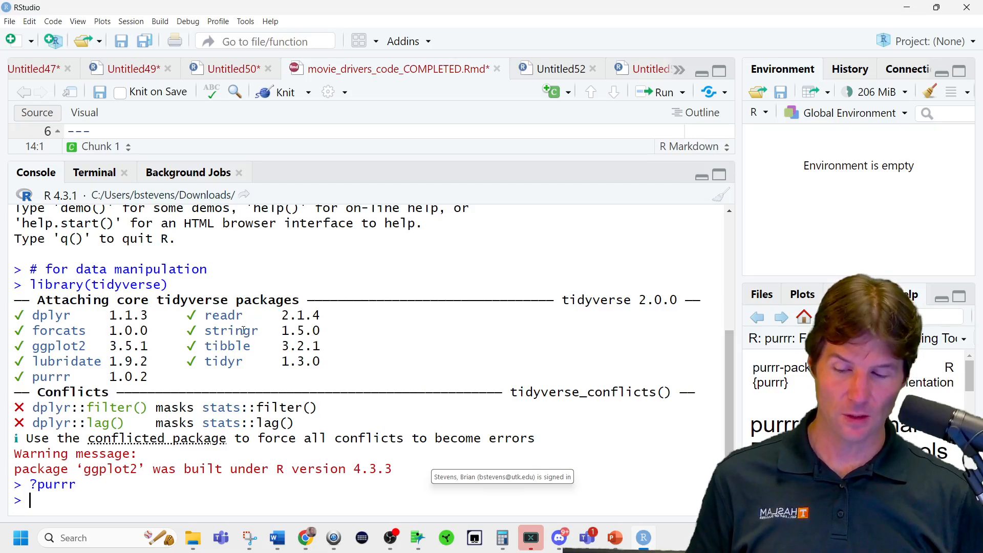
double_click(243, 330)
double_click(233, 346)
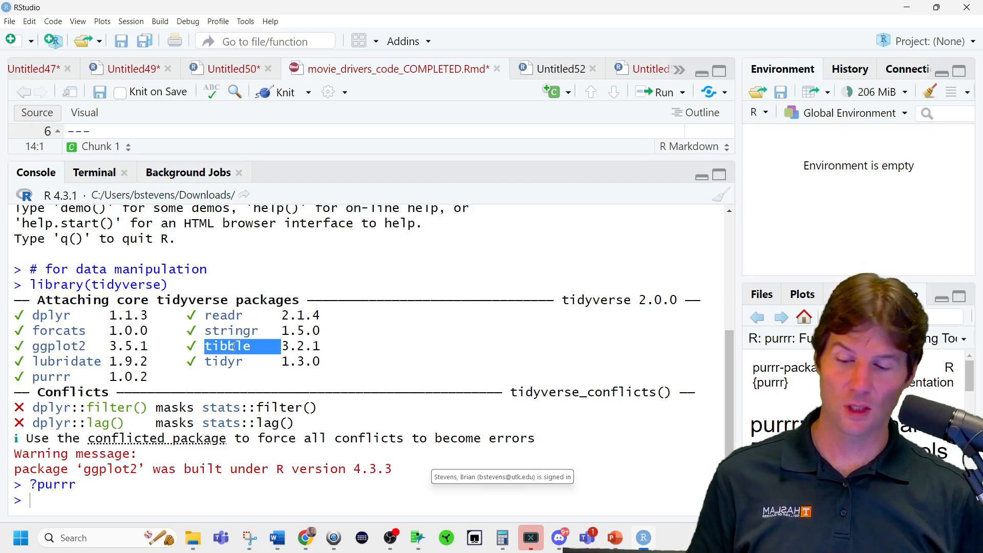
left_click(238, 363)
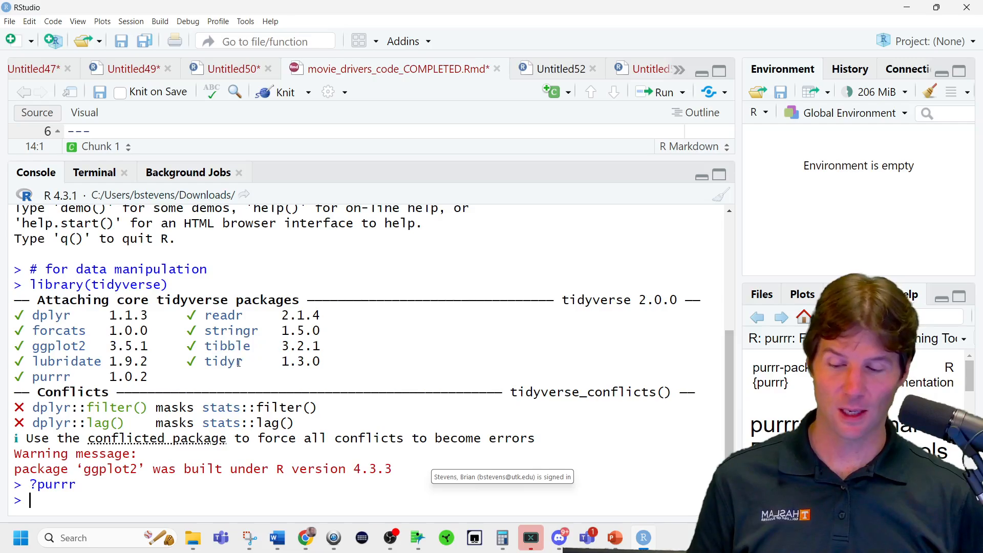
double_click(231, 360)
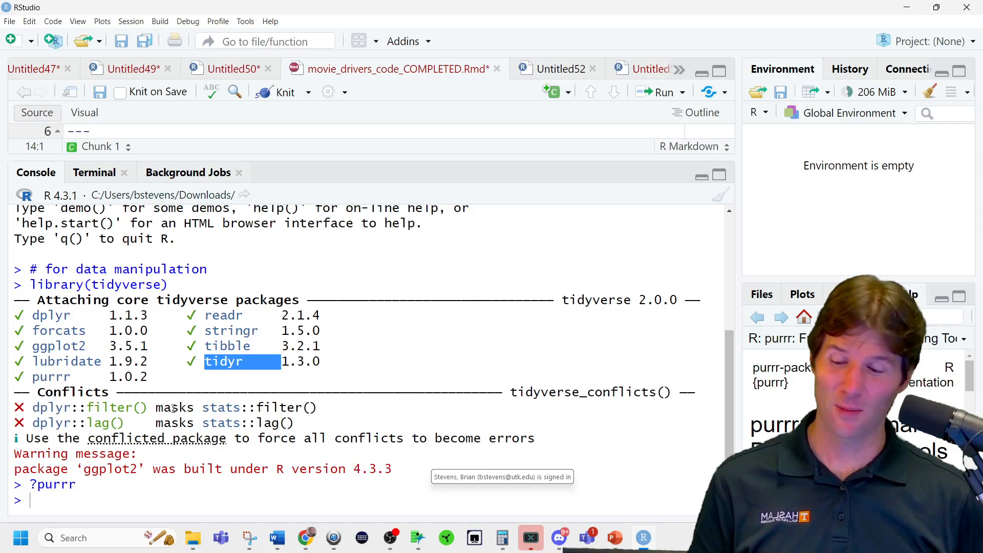
double_click(170, 407)
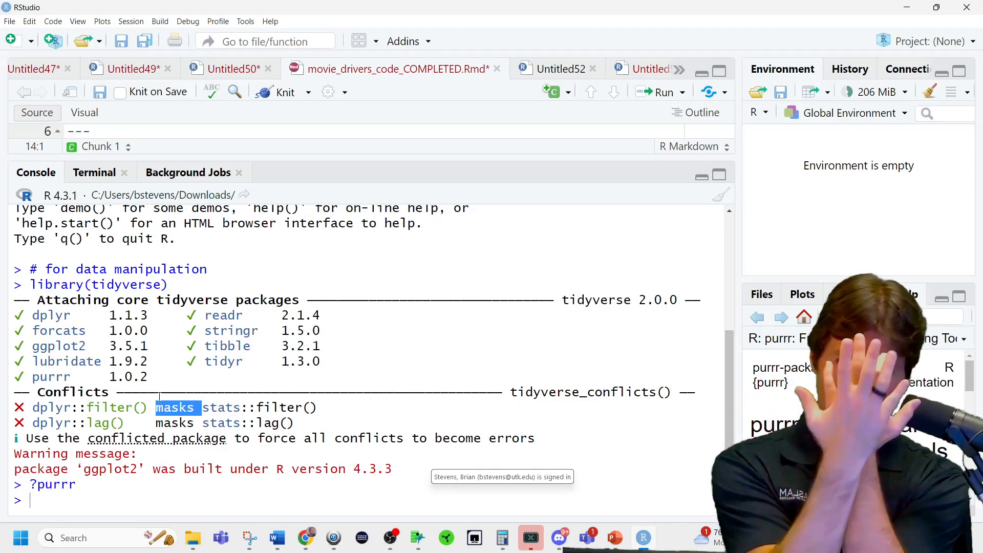
Look up the autocomplete suggestions for "filt" in the console and clear the entry.
left_click(170, 505)
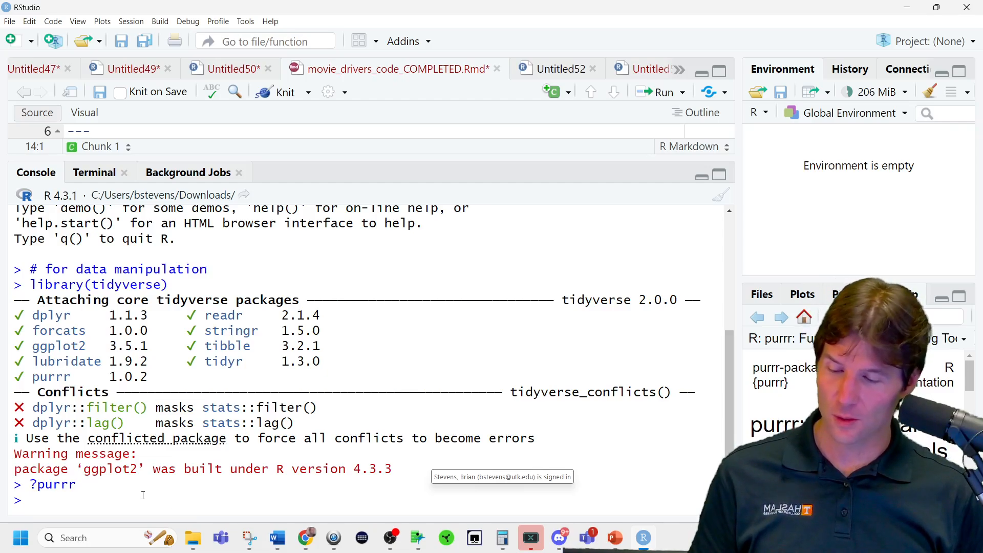
type("filt")
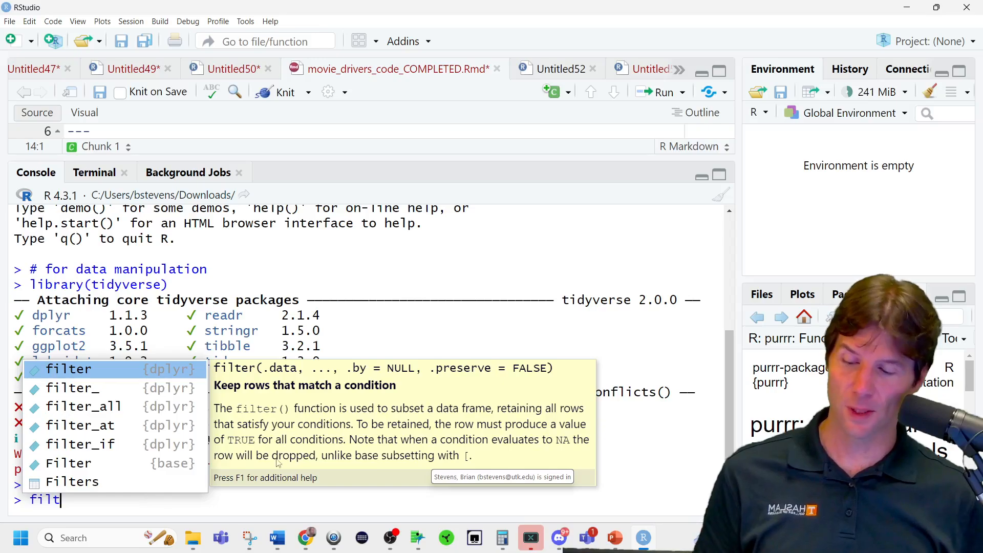
key("Escape")
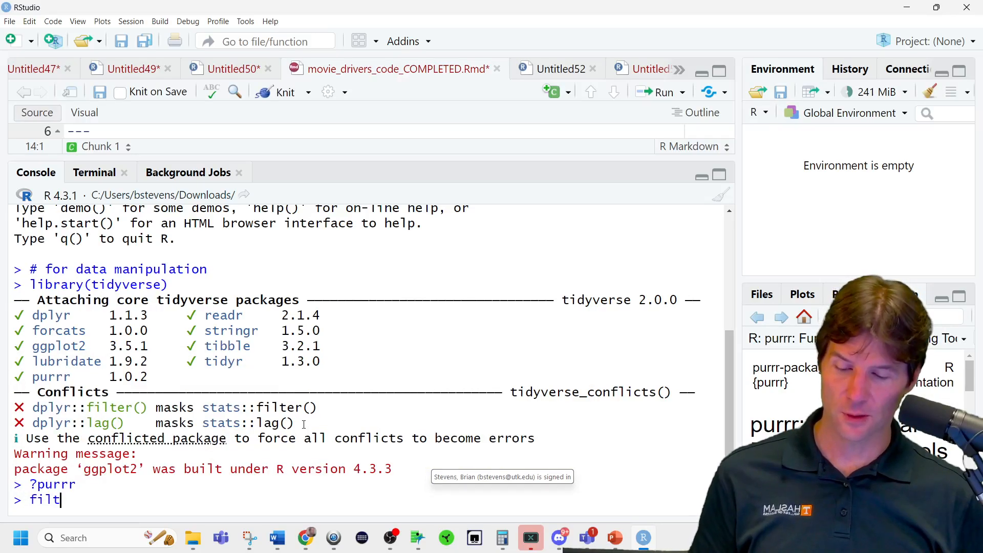
key("shift+Home")
key("BackSpace")
Look up the arguments of stats::filter() in the console and clear the call without running it.
type("stat")
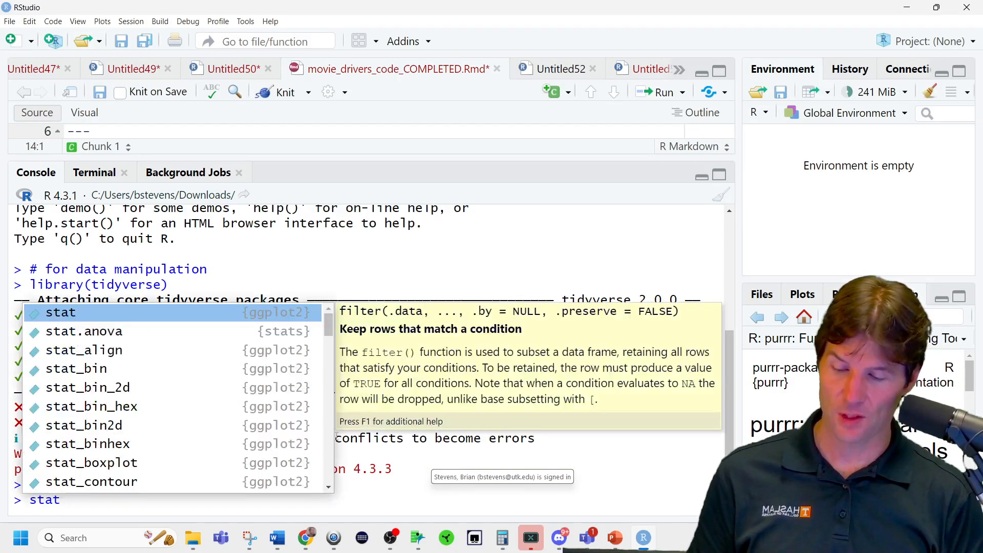
type("s::")
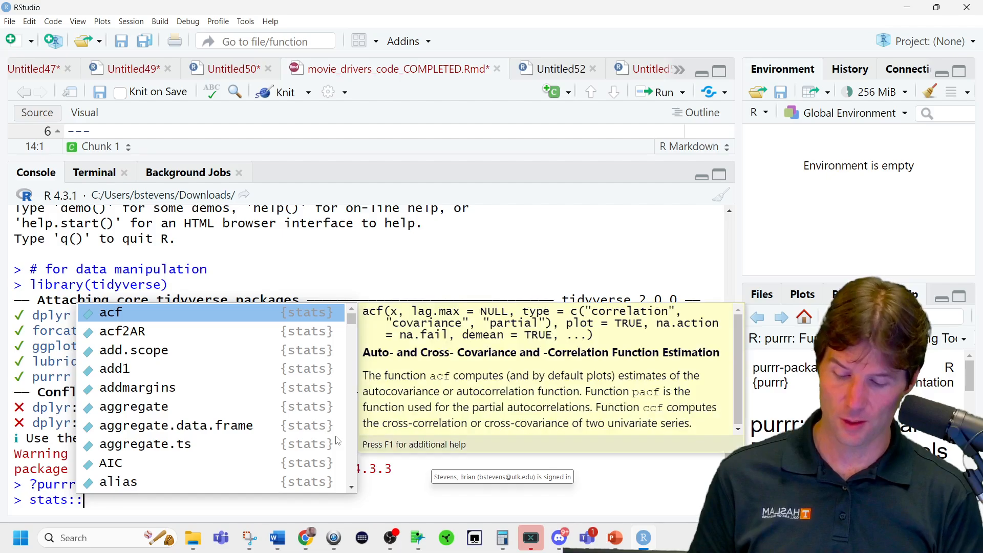
type("fil")
key("Tab")
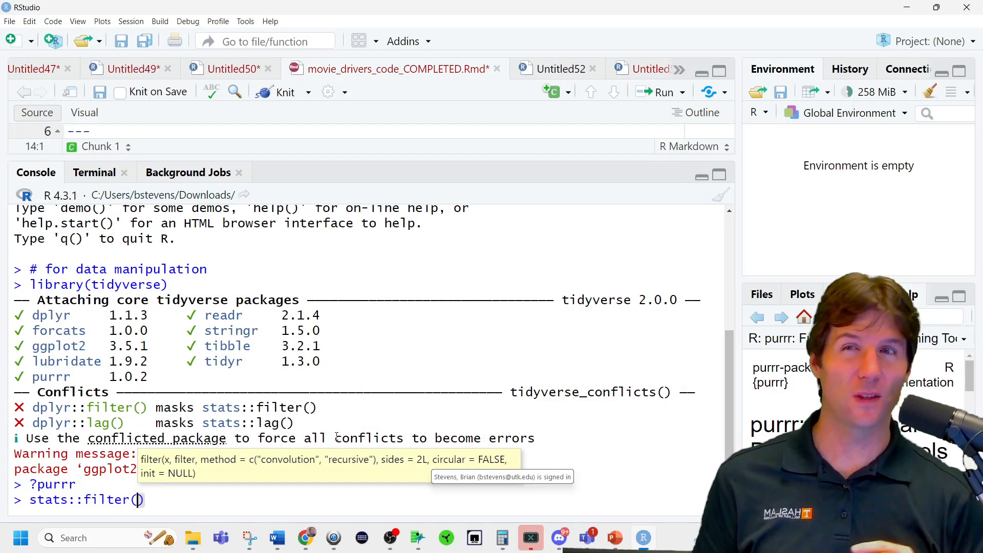
key("Escape")
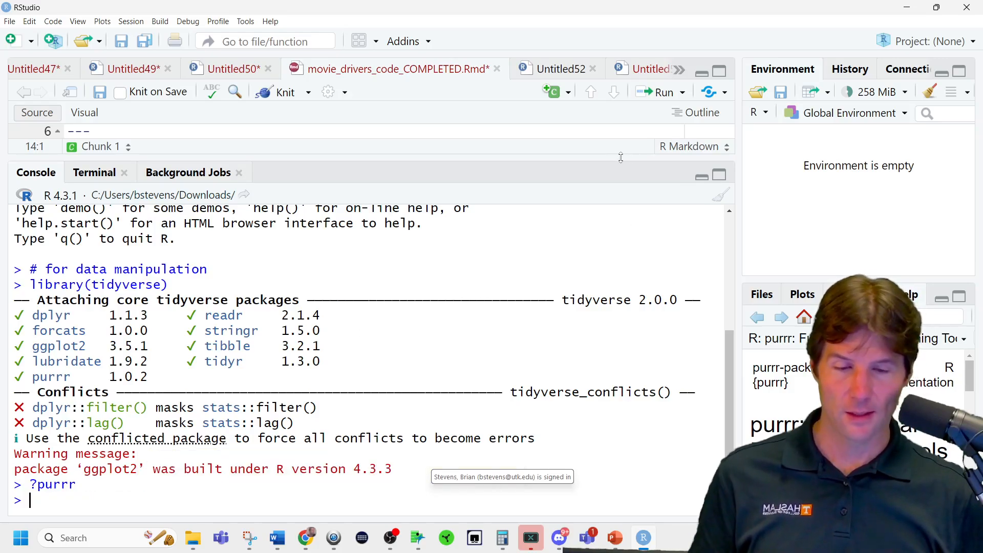
Run library(regclass) from the first code chunk and enlarge the console to show its output.
left_click_drag(636, 172, 464, 359)
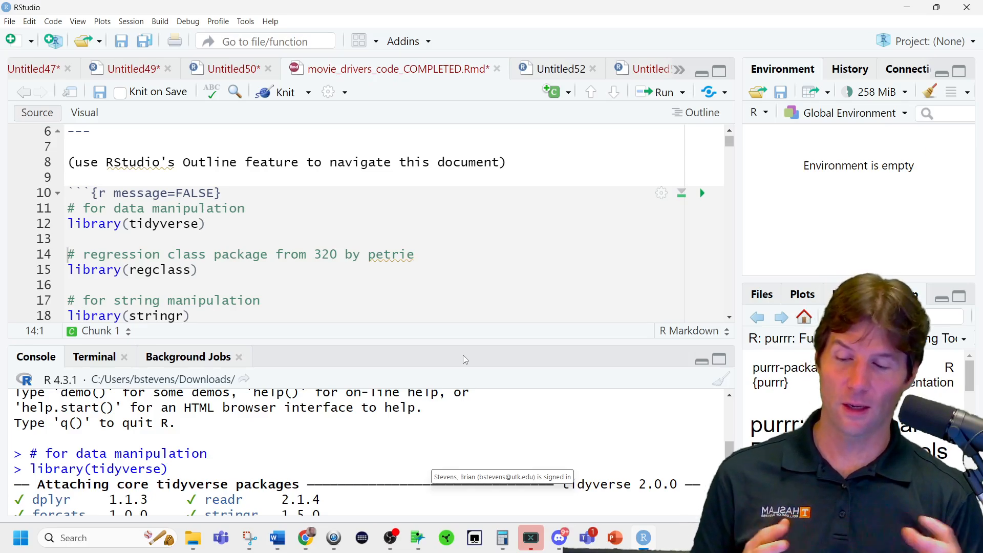
left_click(214, 261)
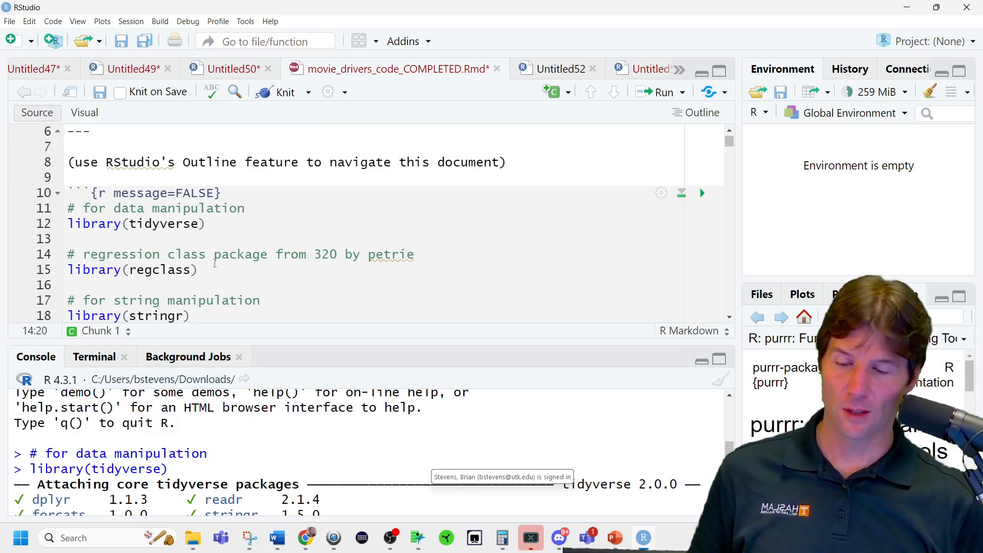
key("ctrl+Return")
key("ctrl+Return")
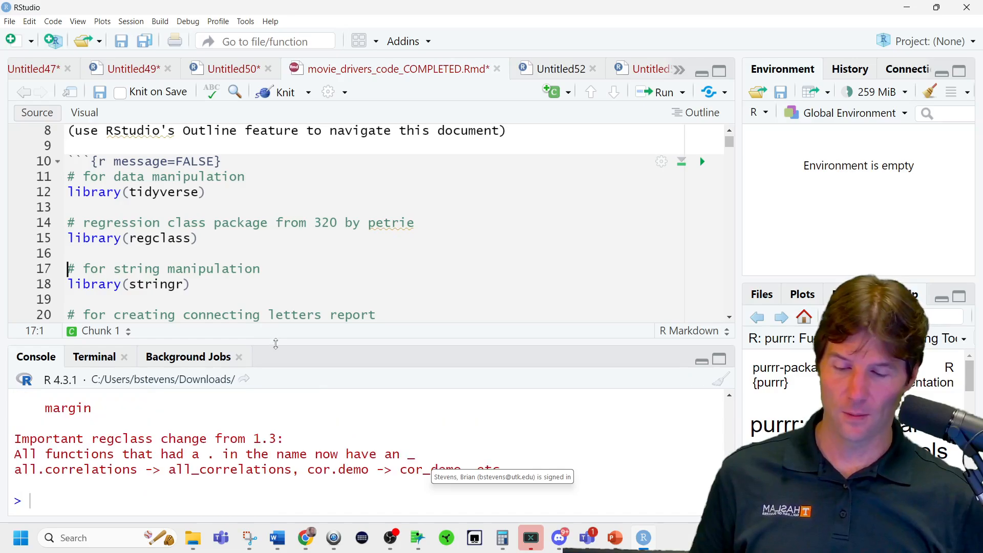
left_click_drag(274, 342, 290, 252)
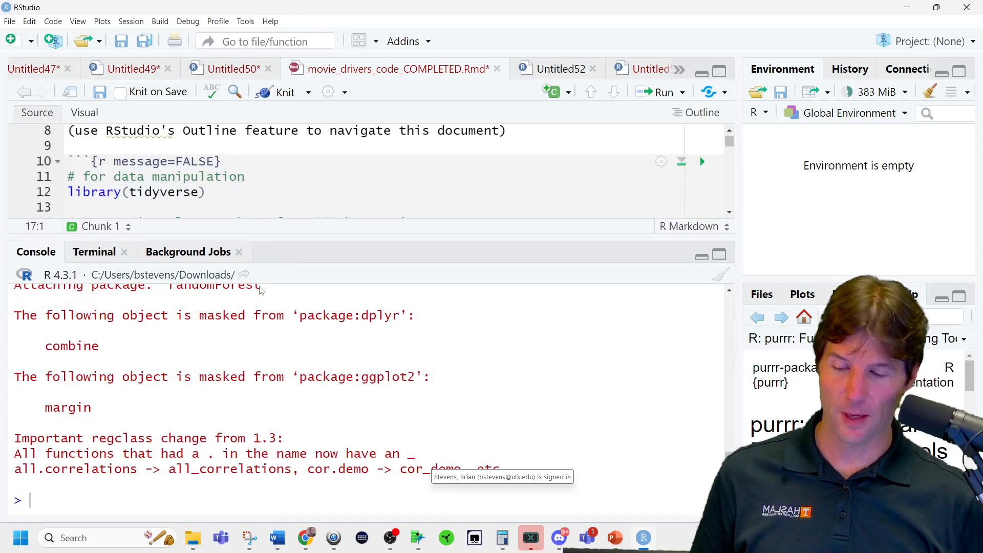
Examine the masked combine and dplyr messages in the regclass output alongside the console's autocomplete suggestions for "combin".
double_click(95, 345)
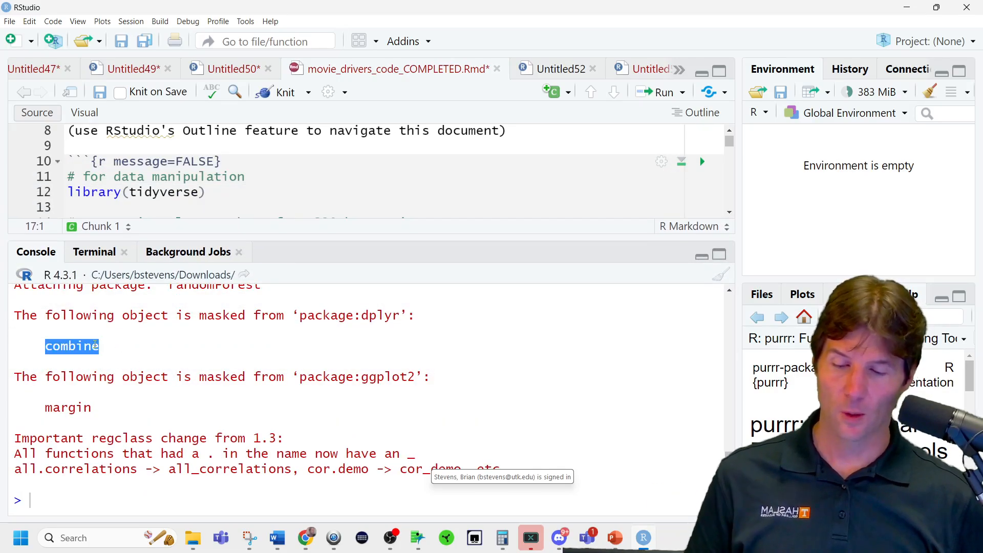
double_click(379, 315)
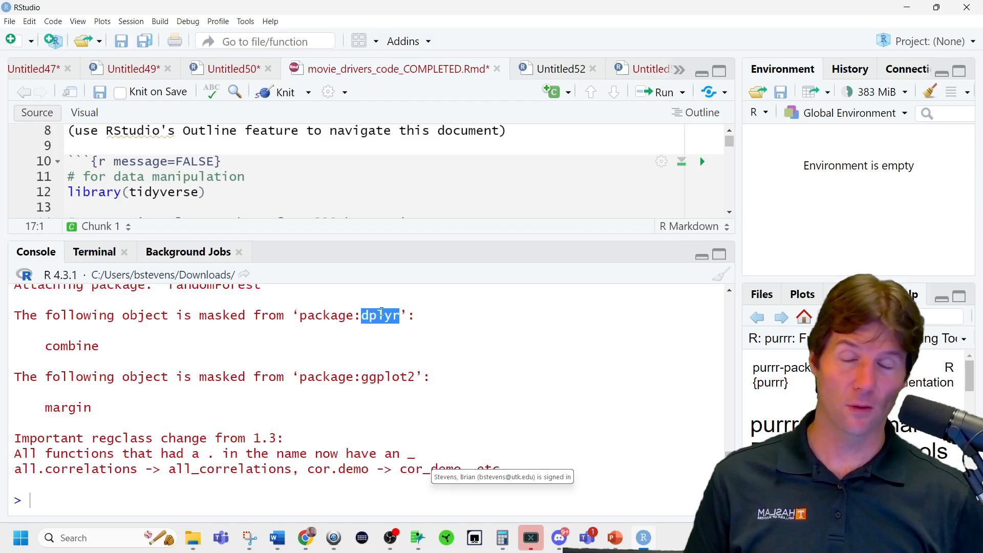
left_click(165, 490)
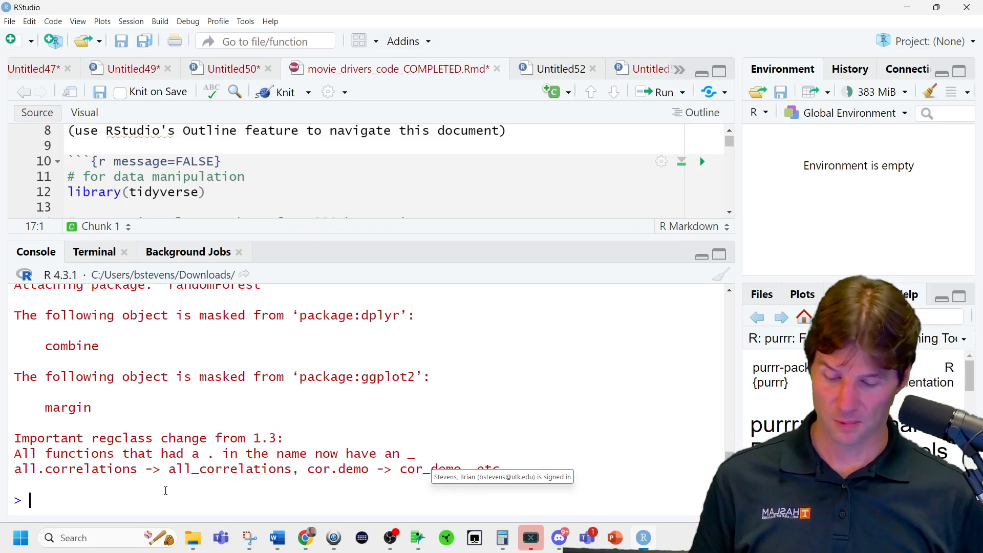
type("combin")
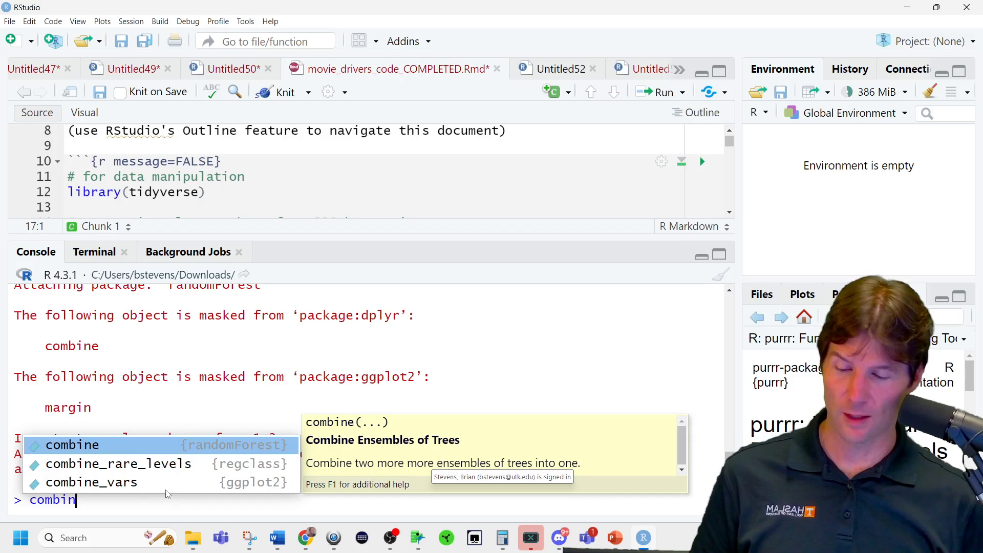
scroll(205, 328, "up", 1)
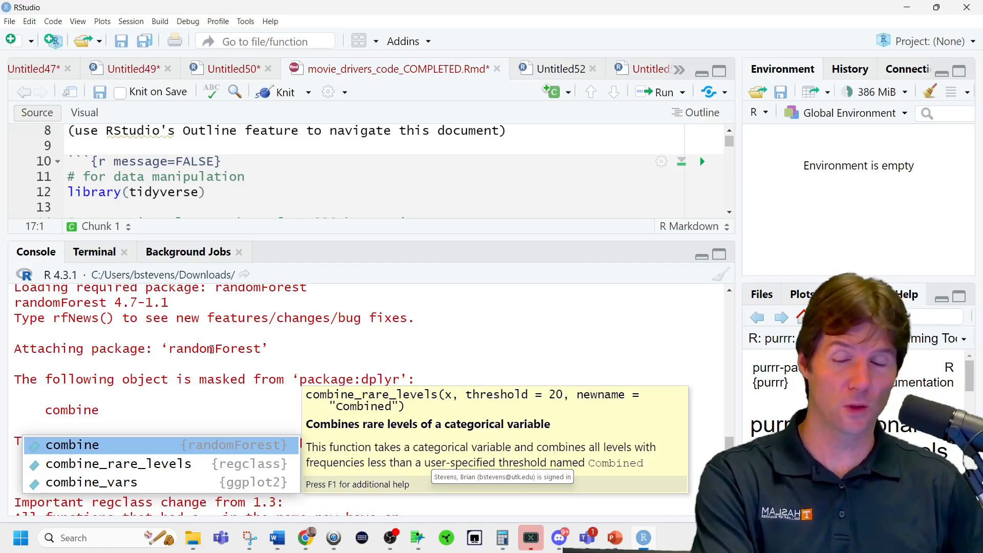
scroll(212, 349, "up", 1)
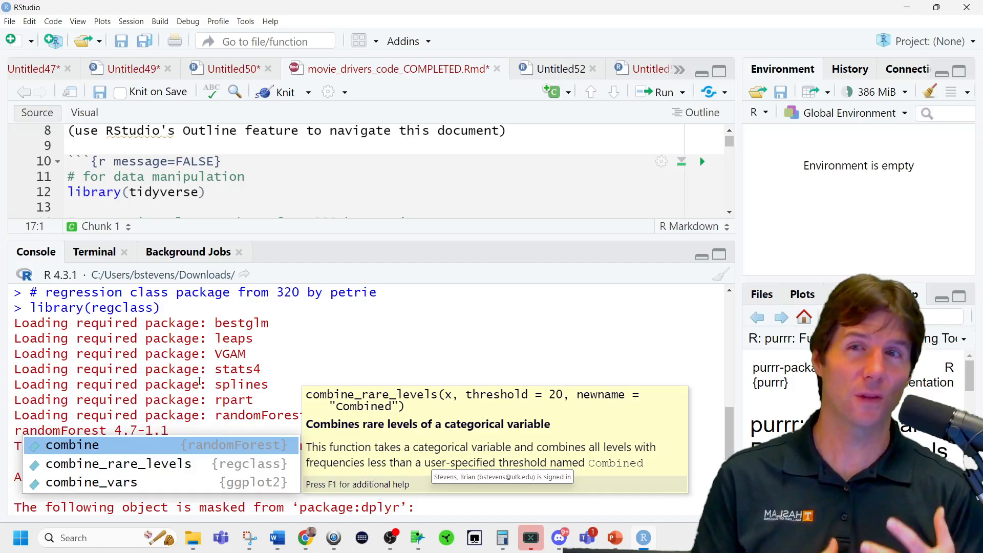
scroll(233, 409, "down", 4)
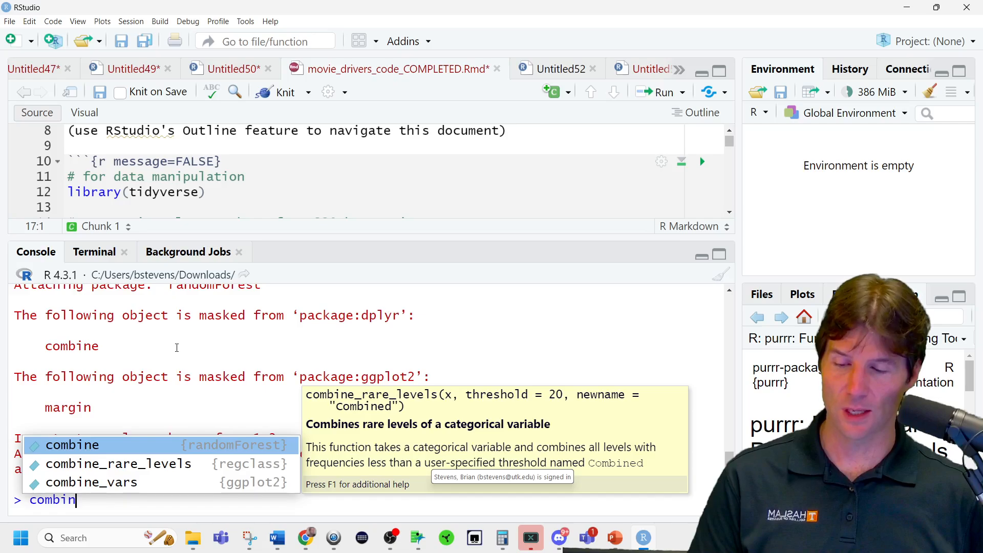
scroll(181, 348, "up", 1)
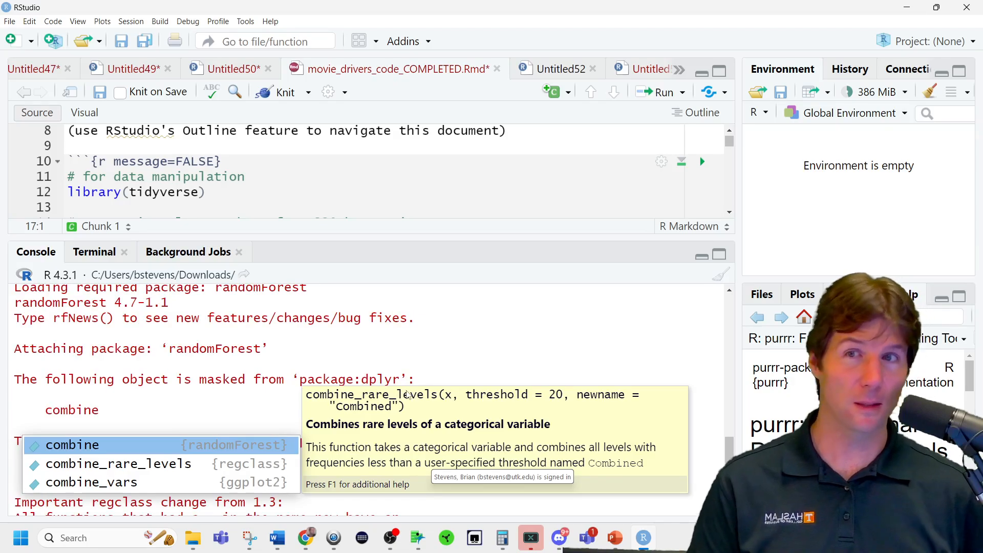
scroll(240, 406, "down", 1)
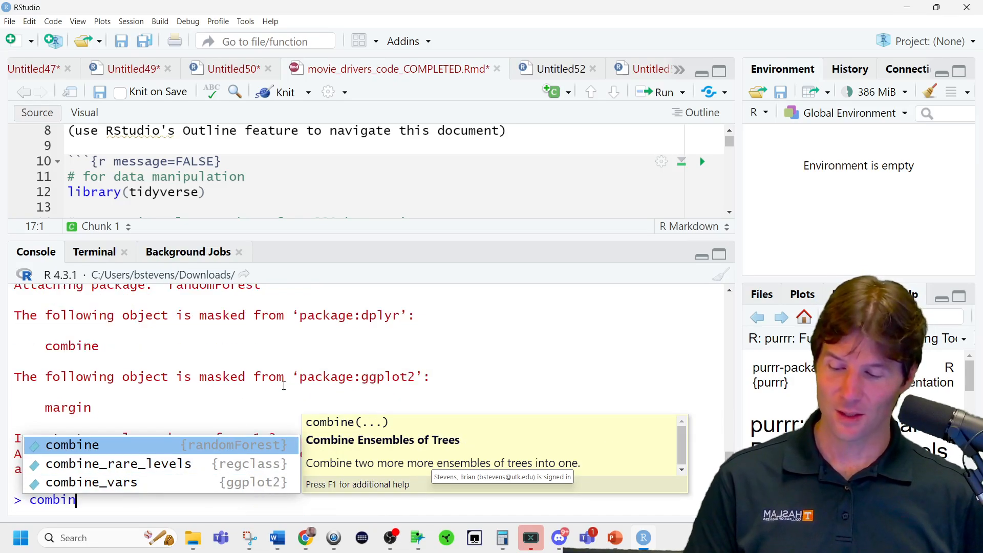
Replace the console entry with dplyr::comb to show the package-qualified form, and clear it without running.
double_click(87, 506)
type("dp")
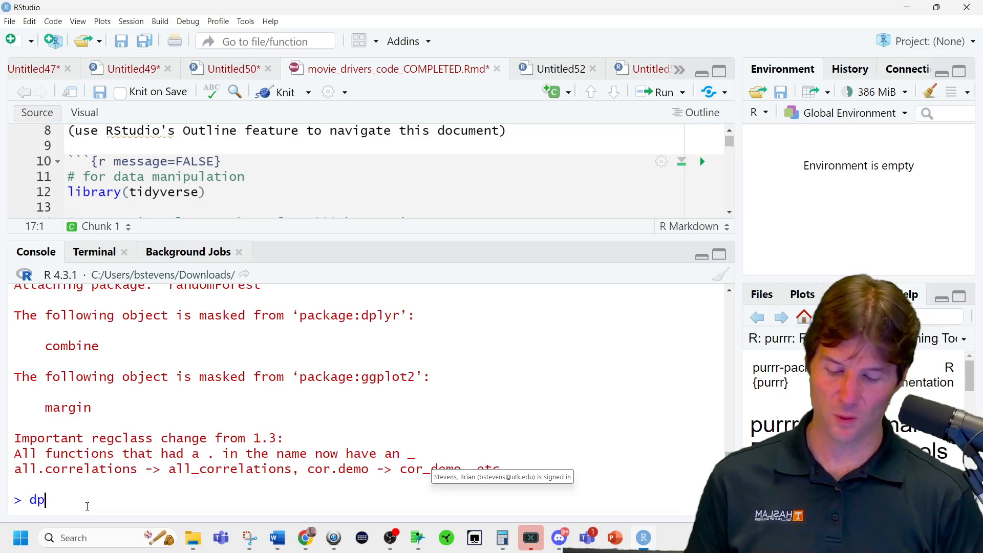
type("lyr::comb")
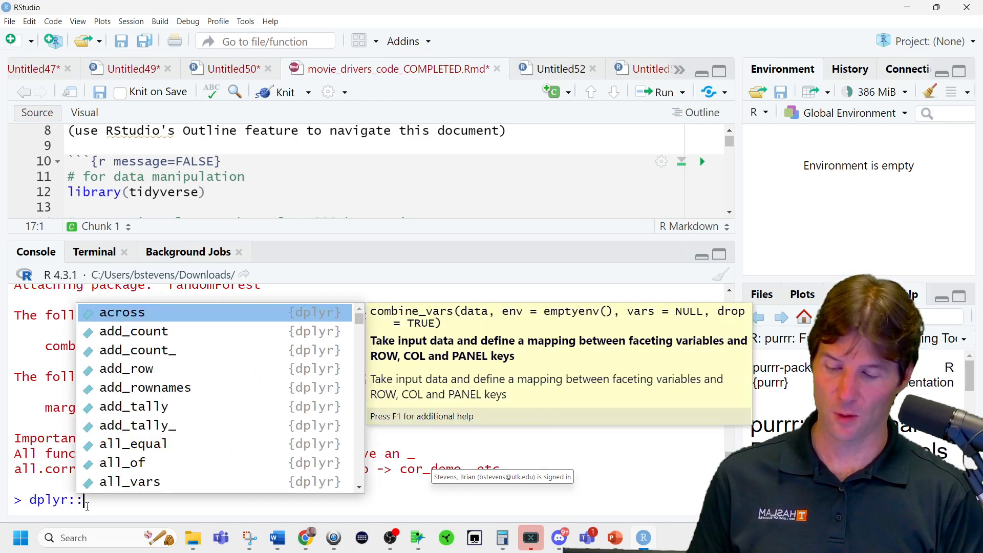
key("Escape")
key("Escape")
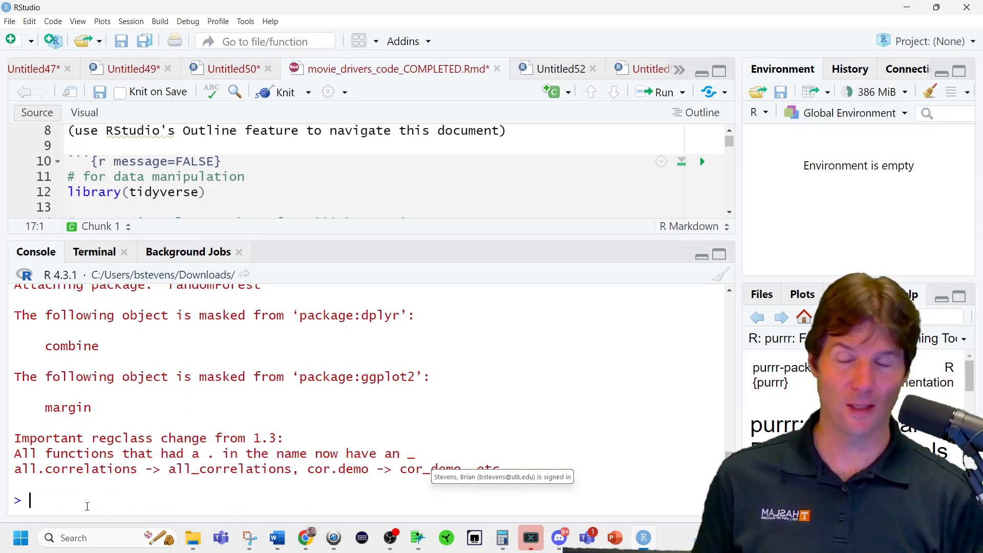
Enlarge the source editor and run library(stringr), library(multcompView) and library(arules) from the first code chunk.
left_click_drag(246, 237, 238, 296)
scroll(225, 219, "down", 1)
left_click(226, 239)
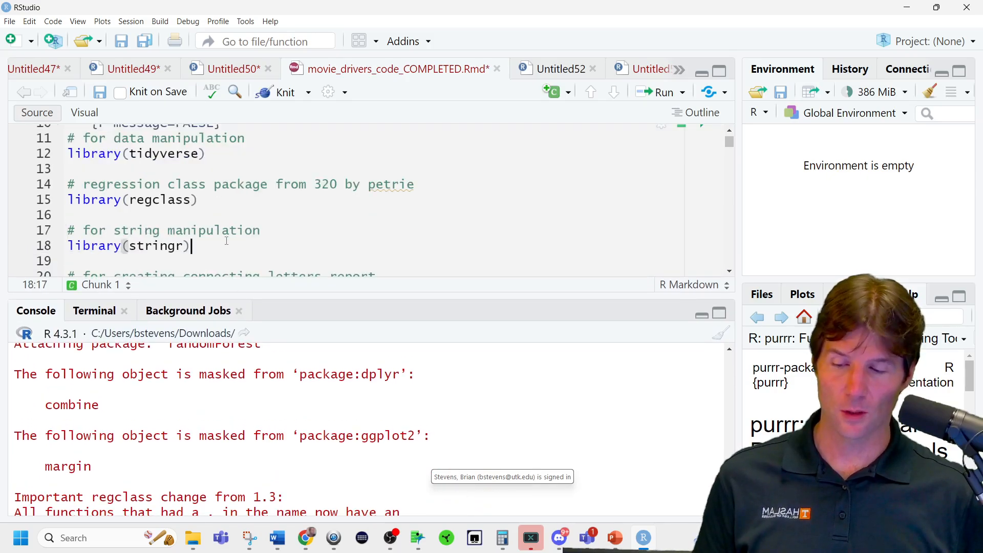
key("ctrl+Return")
scroll(226, 239, "down", 1)
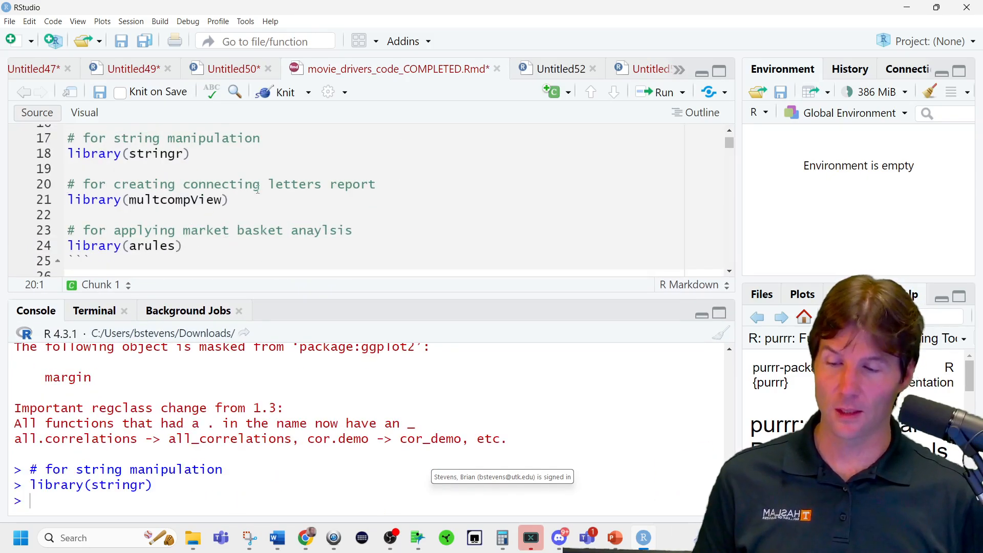
key("ctrl+Return")
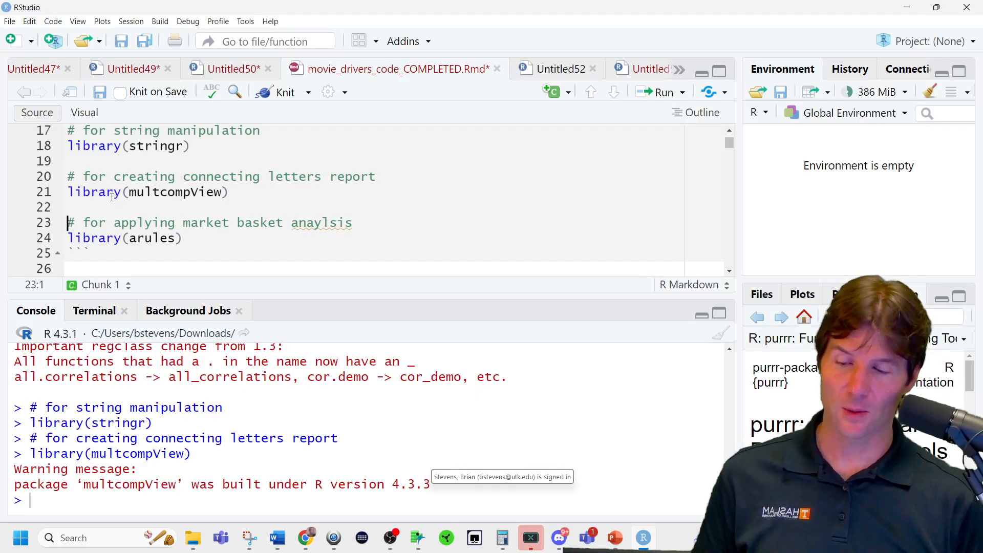
key("ctrl+Return")
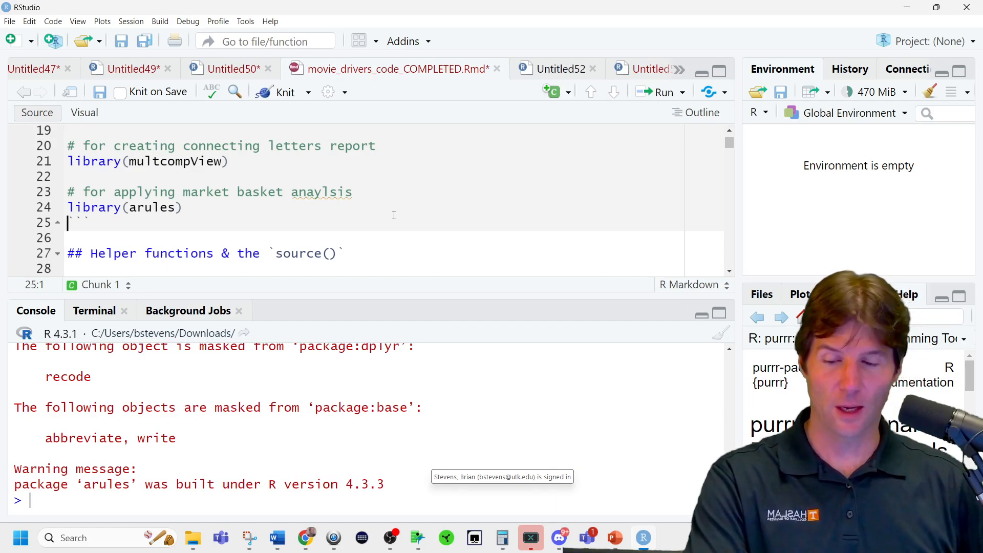
Correct the misspelled word in the market basket comment above library(arules) to "analysis".
double_click(322, 194)
right_click(318, 196)
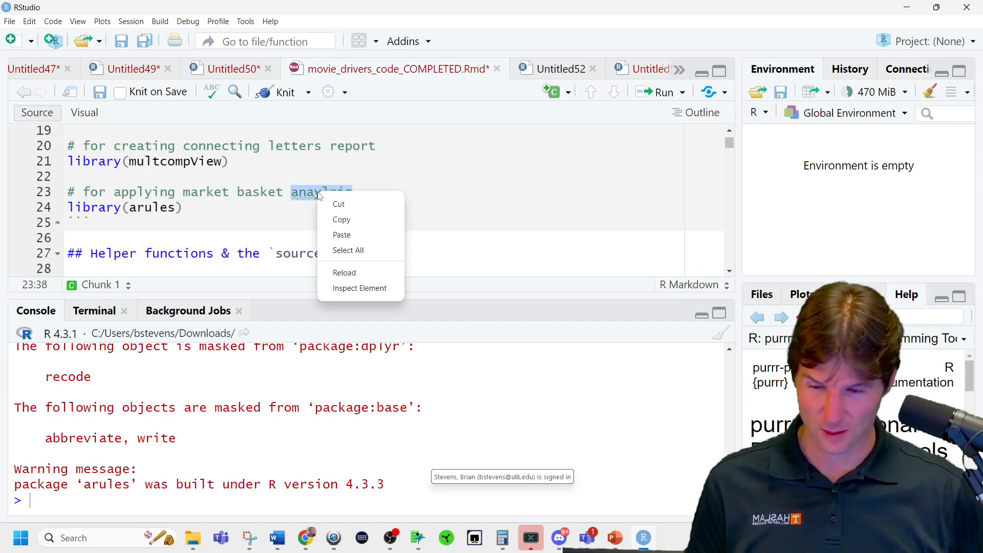
left_click(294, 183)
right_click(321, 193)
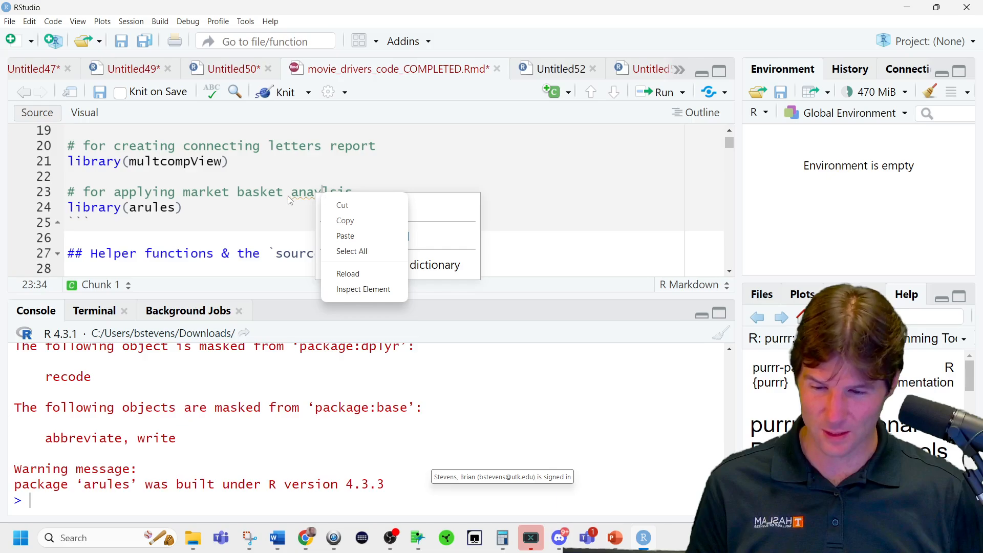
left_click(295, 196)
right_click(297, 195)
left_click(395, 210)
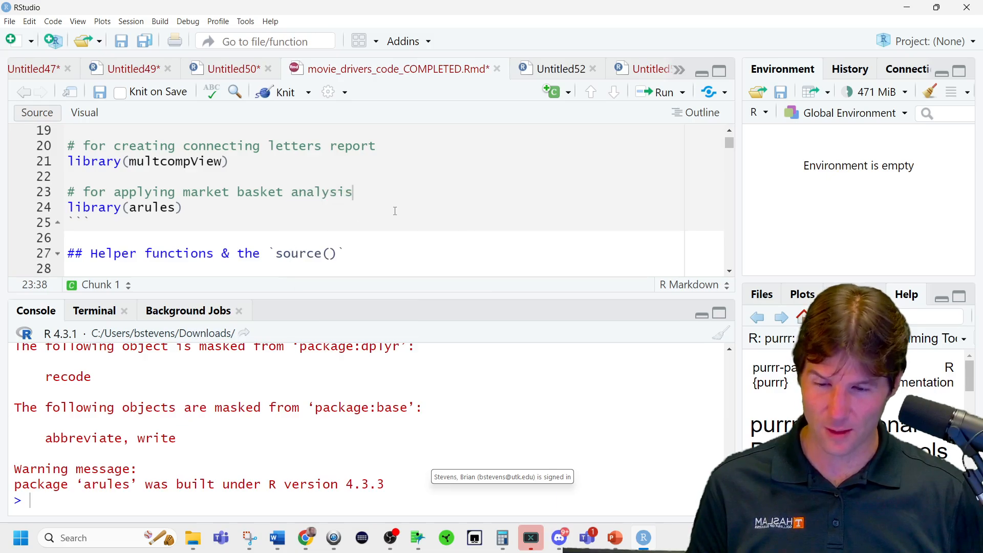
left_click(395, 210)
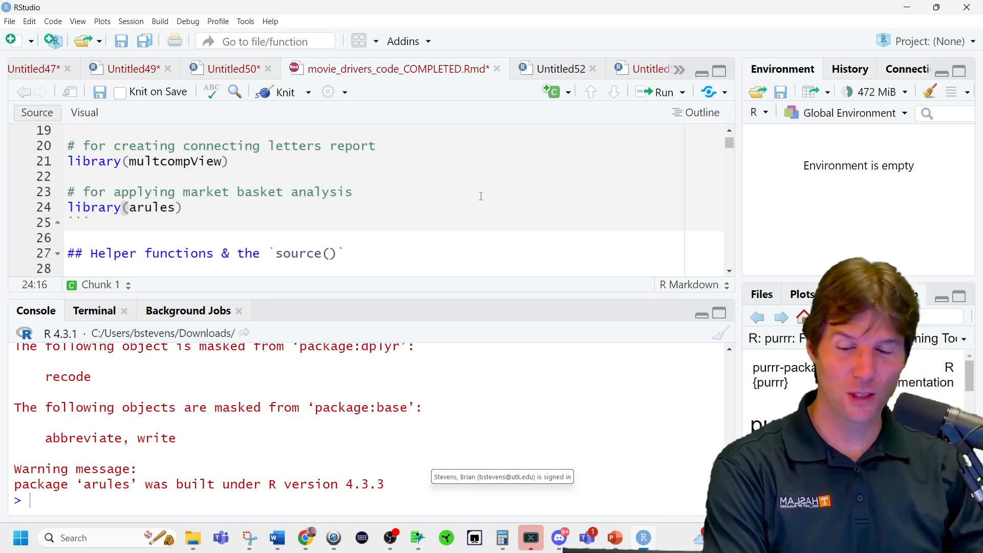
scroll(481, 196, "down", 2)
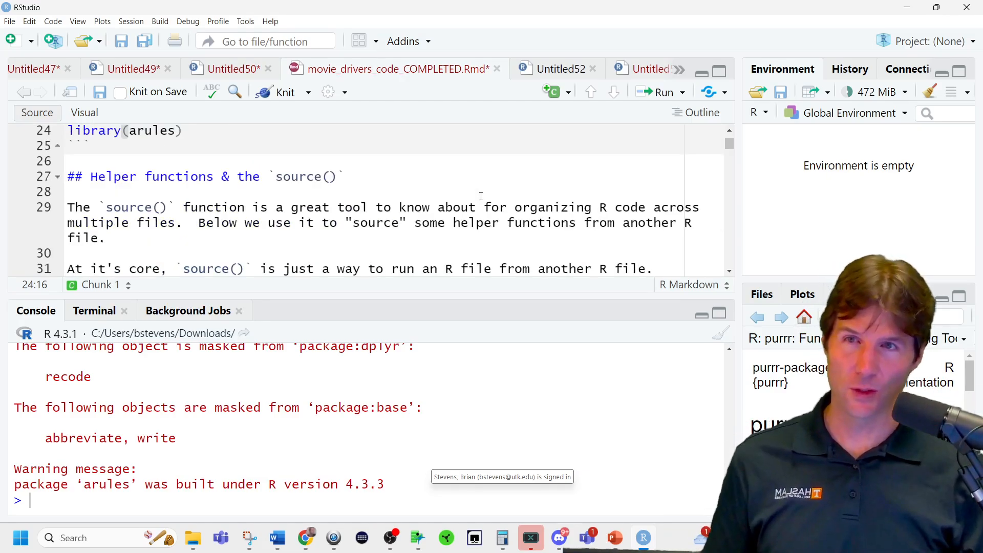
scroll(481, 196, "down", 5)
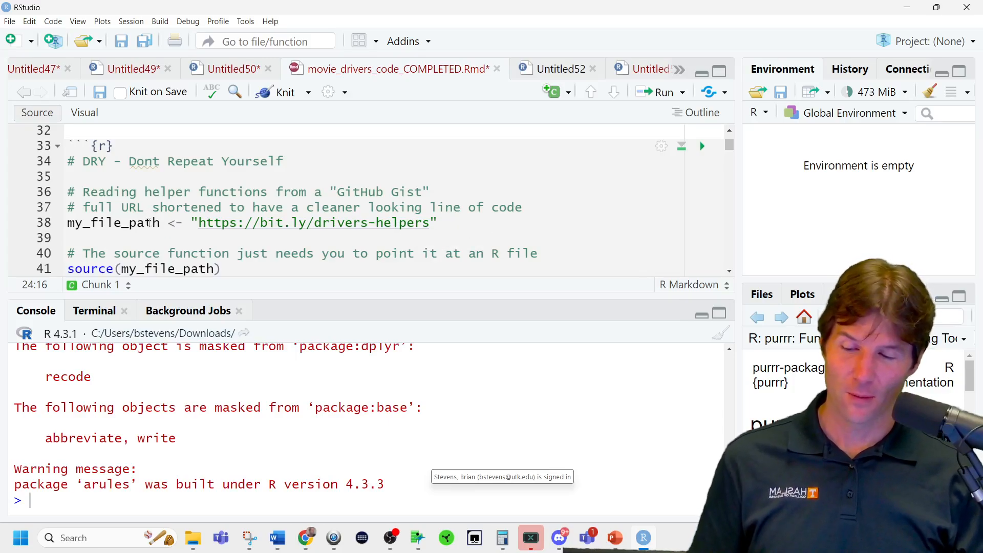
double_click(150, 223)
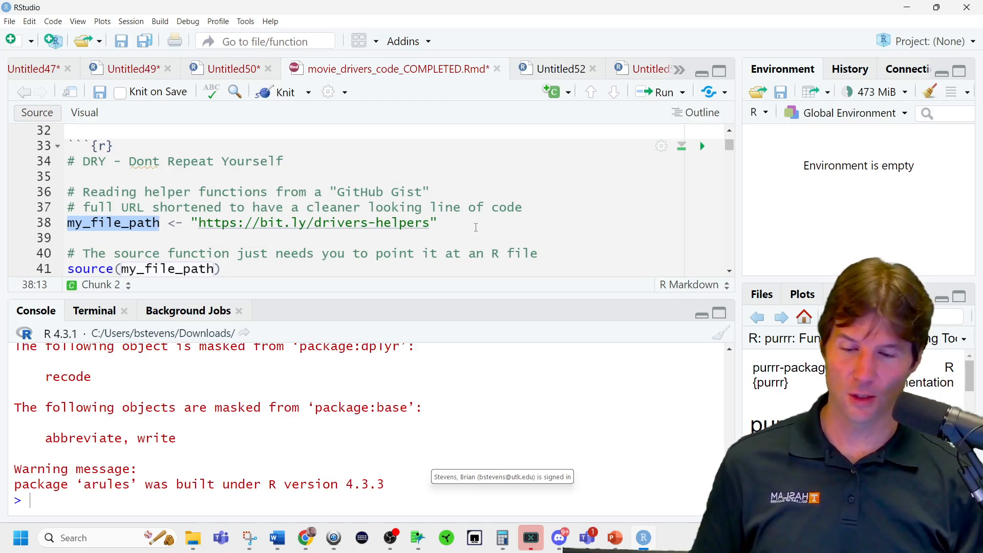
left_click_drag(437, 223, 184, 224)
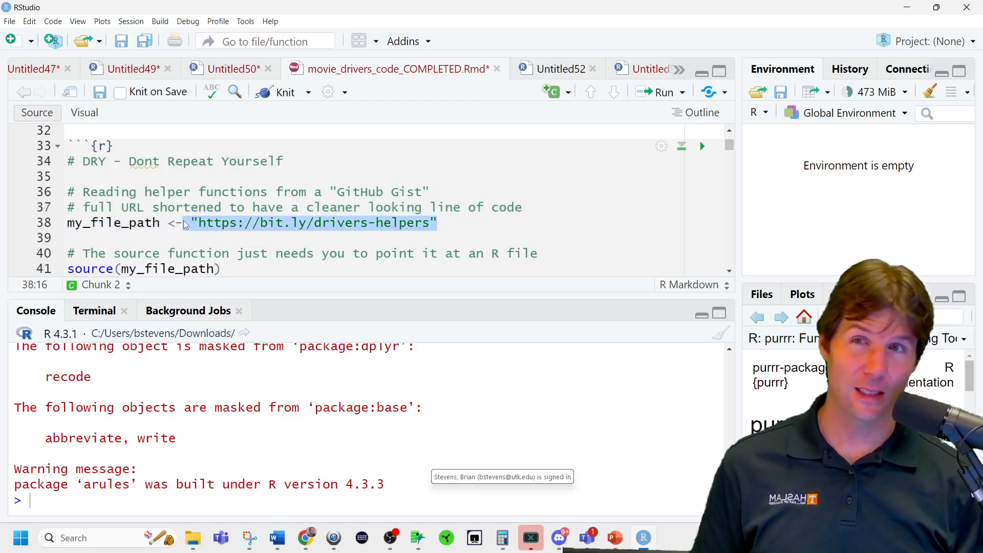
left_click(183, 223)
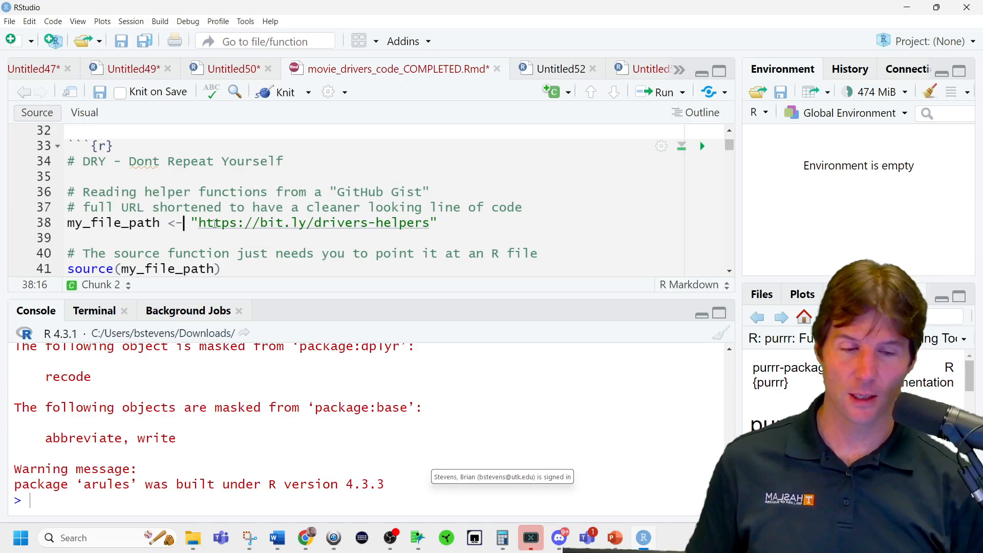
key("ctrl+Return")
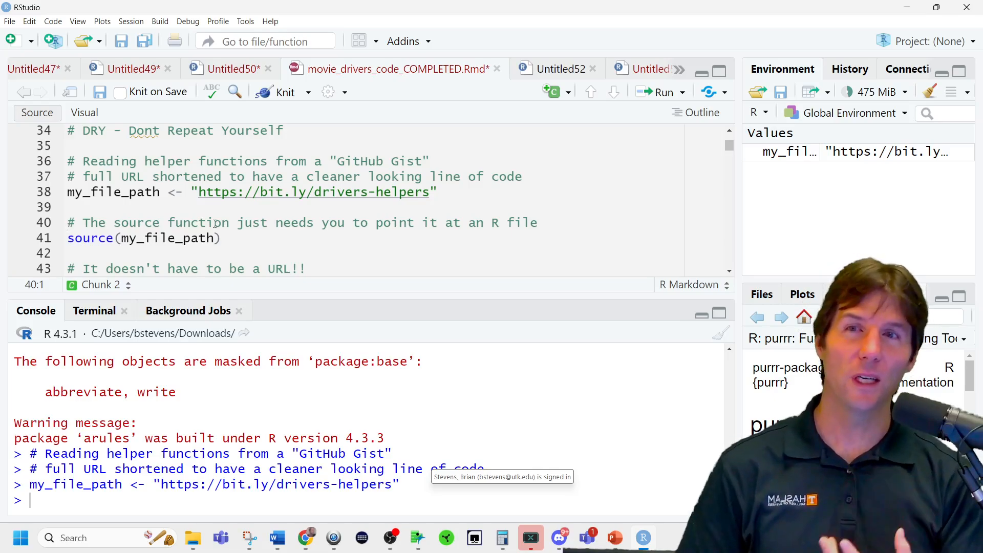
key("ctrl+Return")
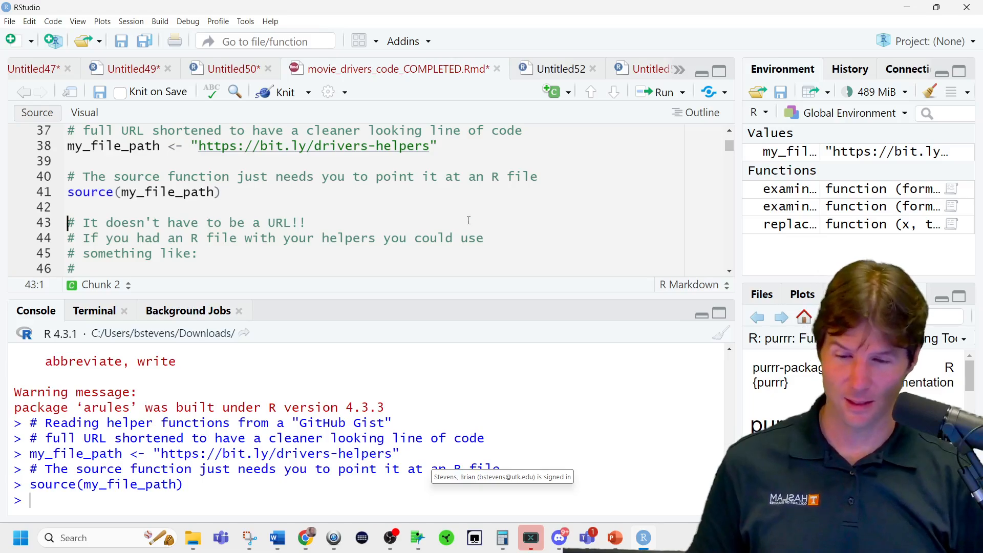
Highlight the helpers part of the URL and temporarily widen the environment area to examine the sourced functions' full names and arguments.
scroll(466, 219, "up", 1)
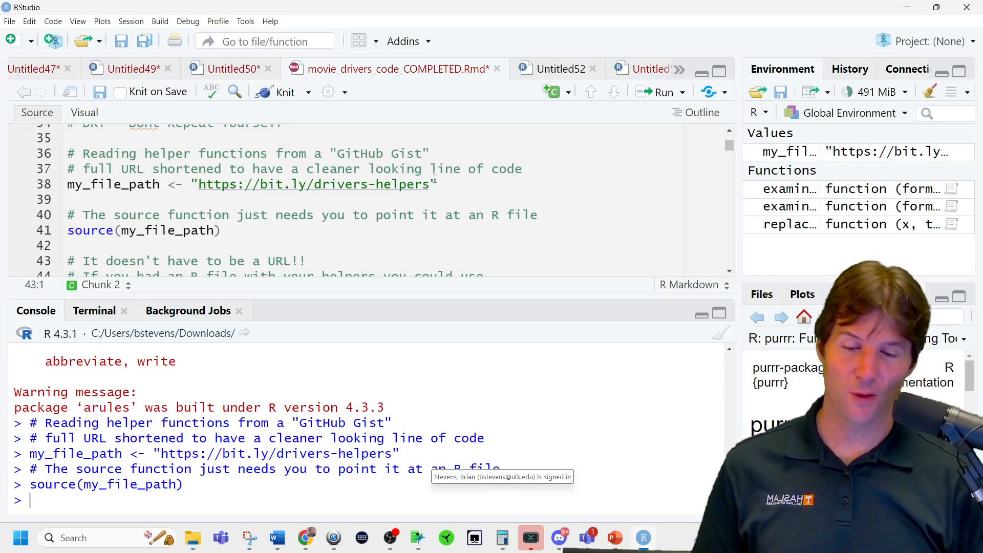
left_click_drag(432, 186, 367, 184)
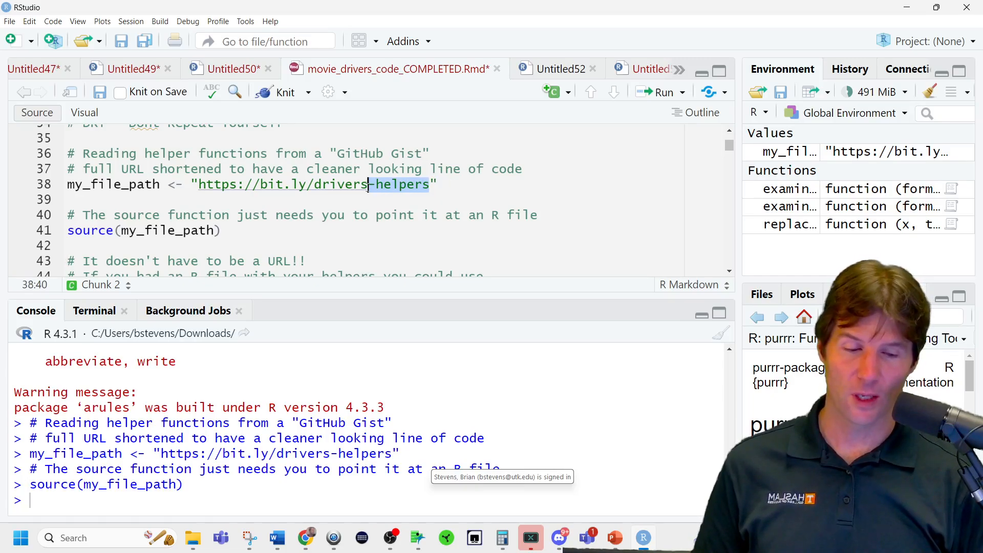
left_click(399, 184)
left_click_drag(740, 242, 154, 259)
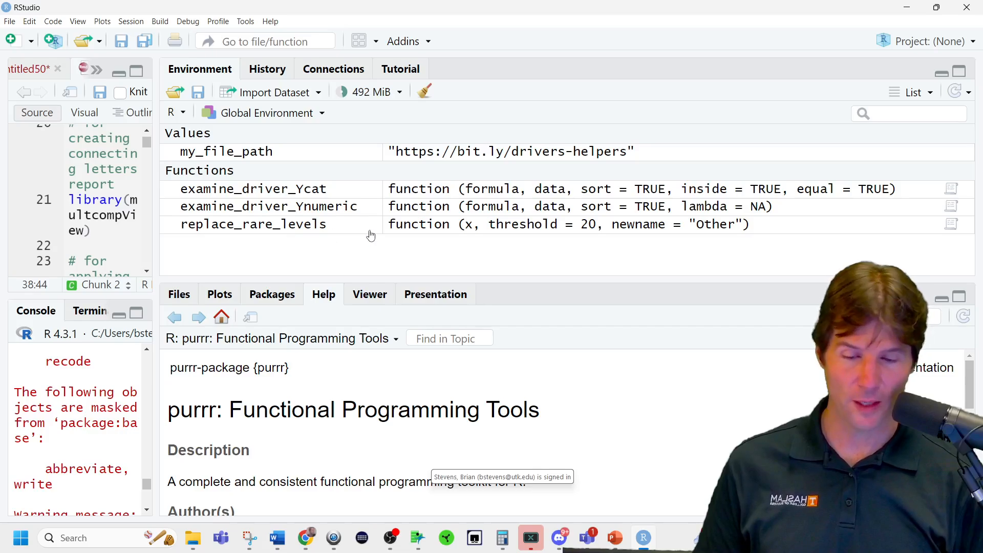
left_click_drag(156, 199, 628, 215)
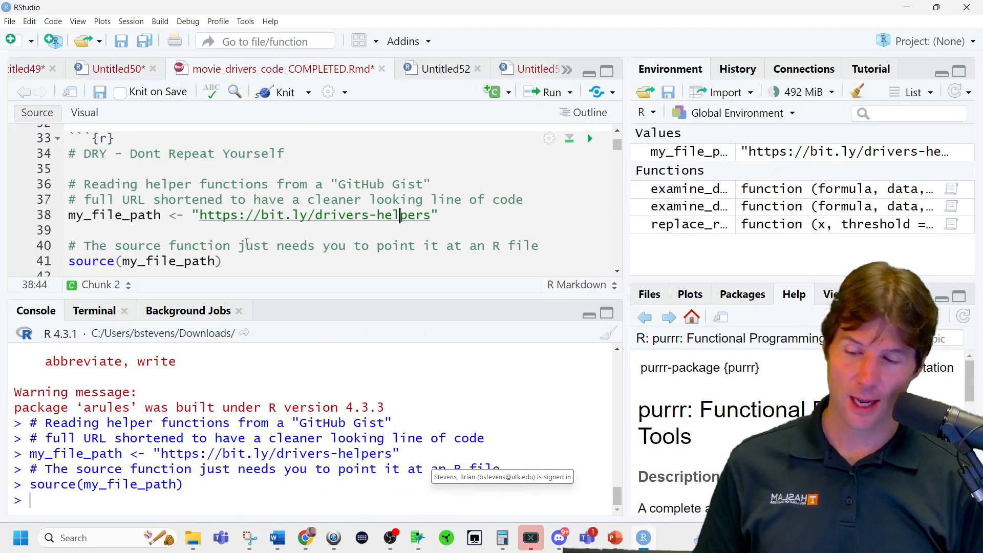
Add rm(my_file_path) on the line below source(my_file_path) and run it to remove the variable from the environment.
scroll(211, 221, "down", 1)
left_click(130, 224)
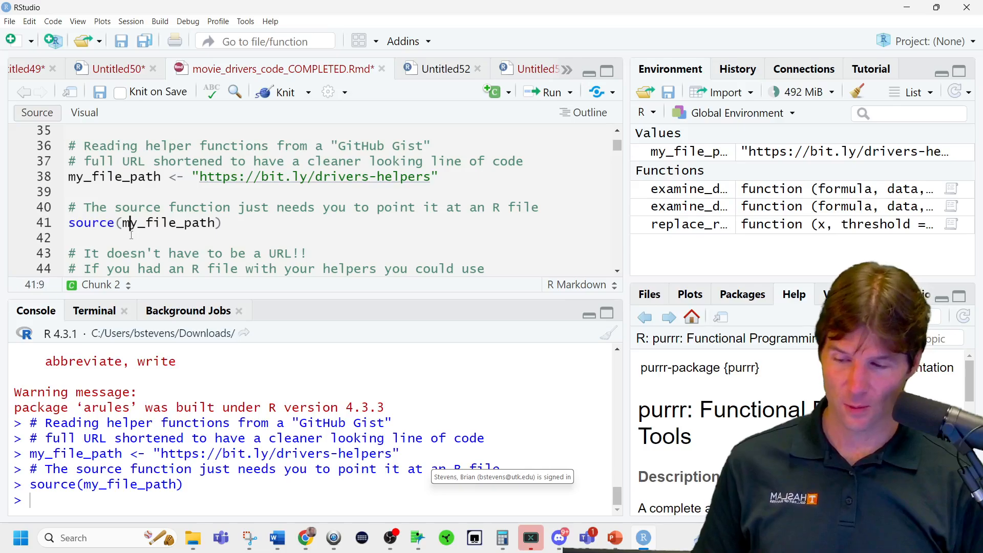
left_click(129, 238)
type("rm(myfil")
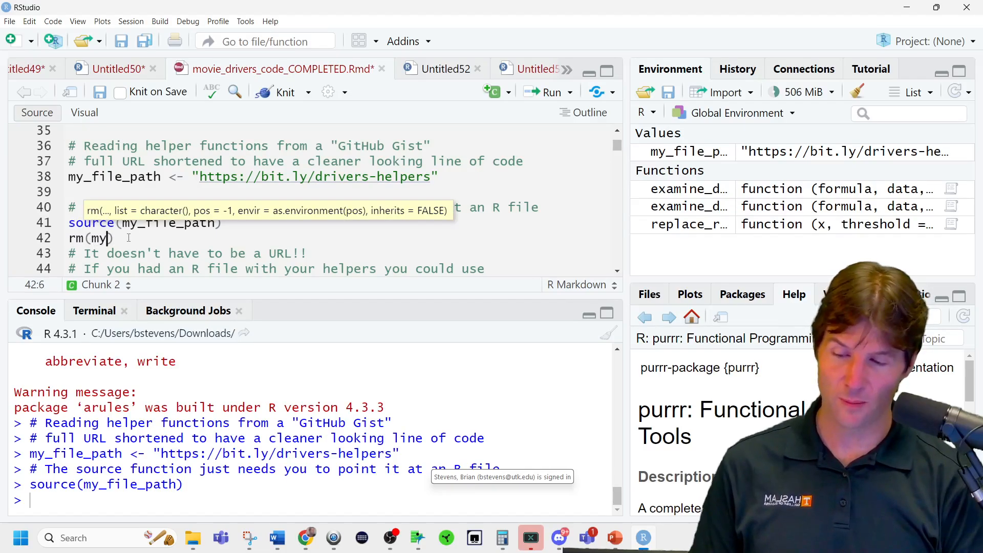
key("Tab")
key("ctrl+Return")
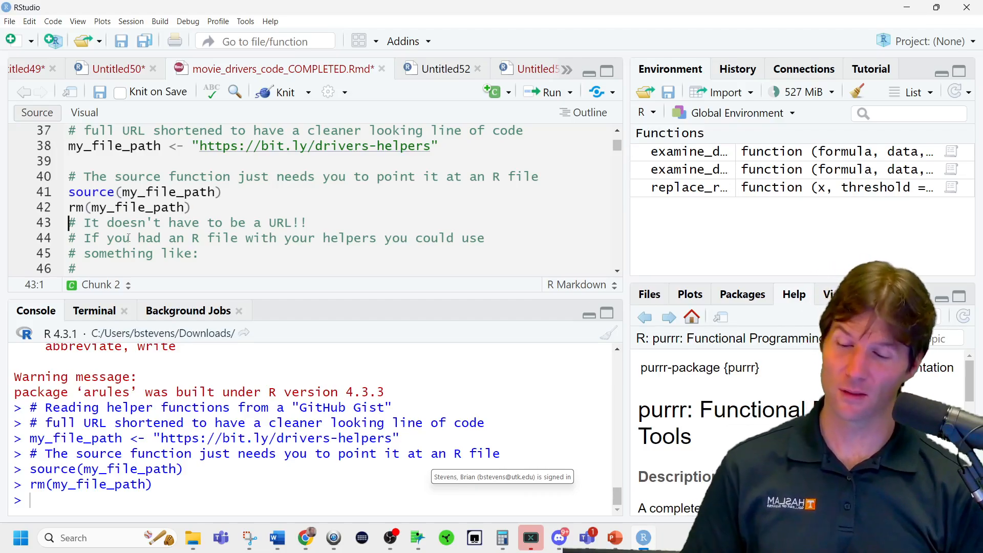
Uncomment the source("my_helper_functions.R") example at the end of the helper chunk, restore its comment mark and highlight the call.
scroll(161, 232, "down", 2)
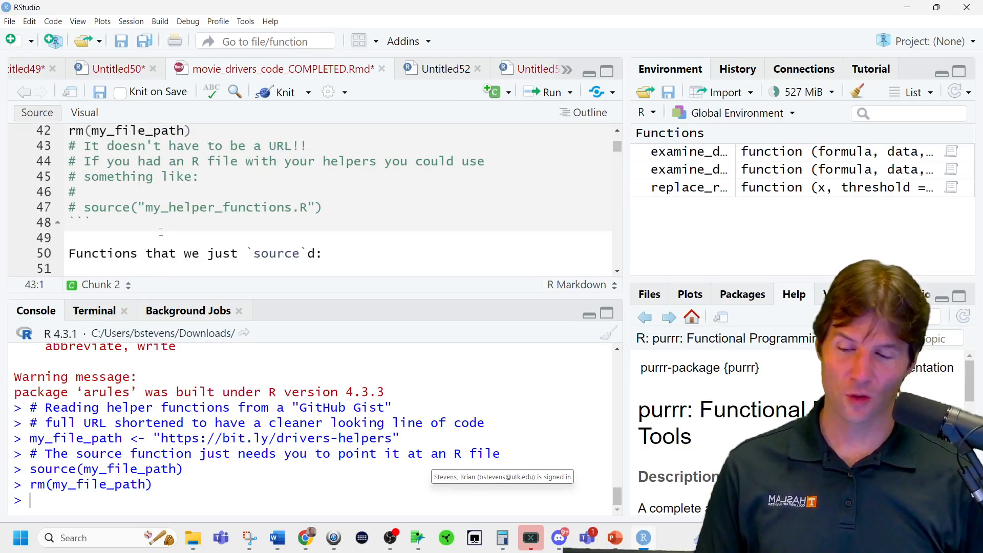
left_click(84, 208)
left_click_drag(84, 207, 66, 208)
key("BackSpace")
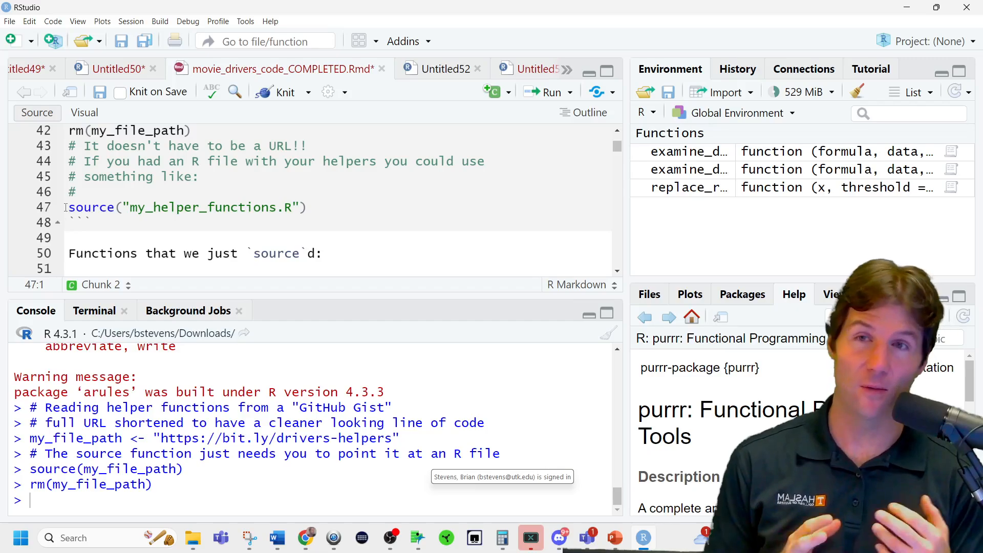
type("#")
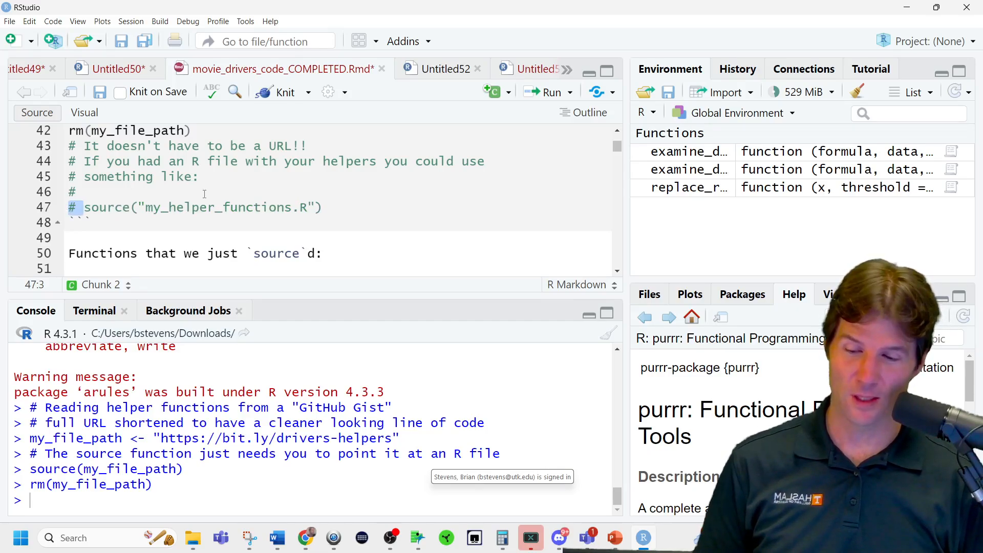
key("Up")
left_click_drag(322, 207, 86, 212)
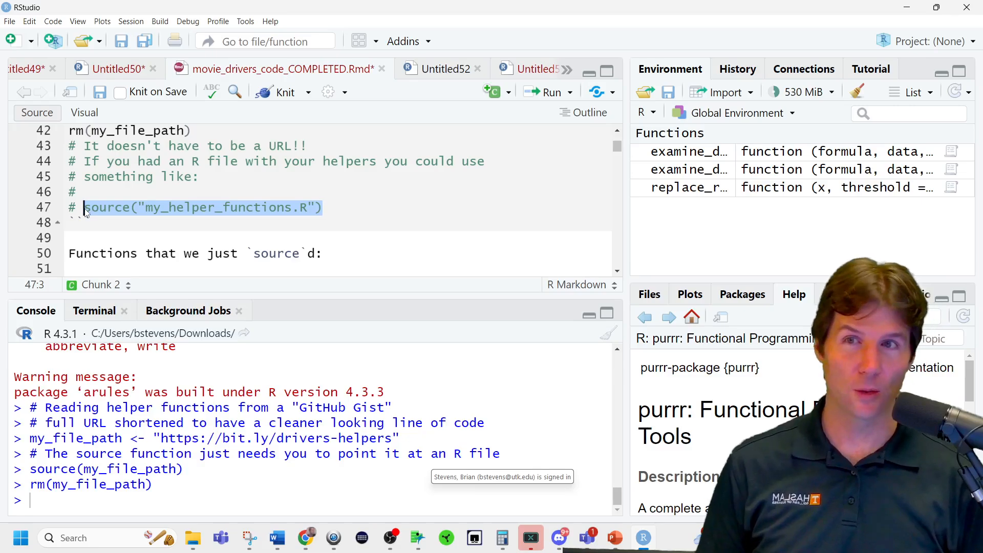
Examine the descriptions of the sourced functions replace_rare_levels, examine_driver_Ycat and examine_driver_Ynumeric below the helper chunk.
scroll(312, 229, "down", 2)
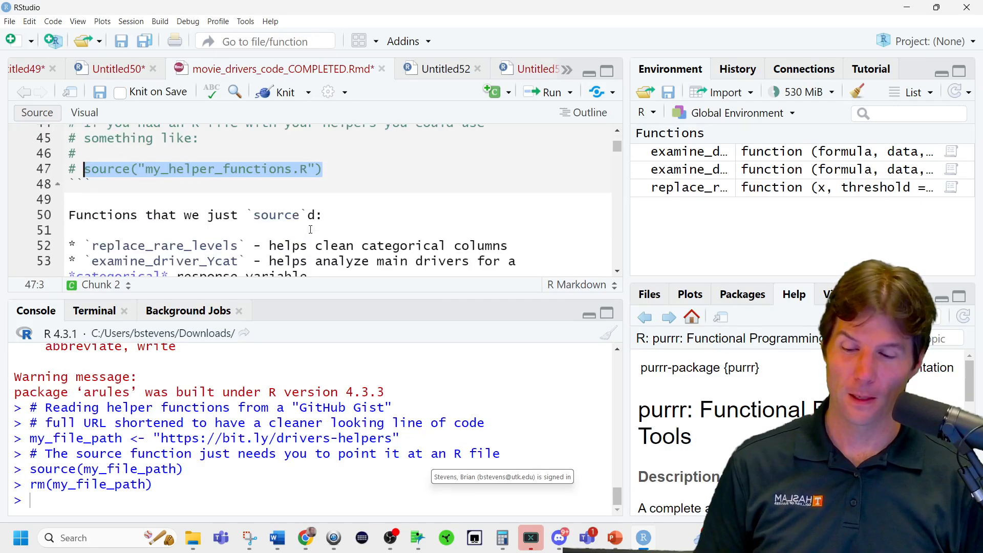
scroll(312, 229, "down", 1)
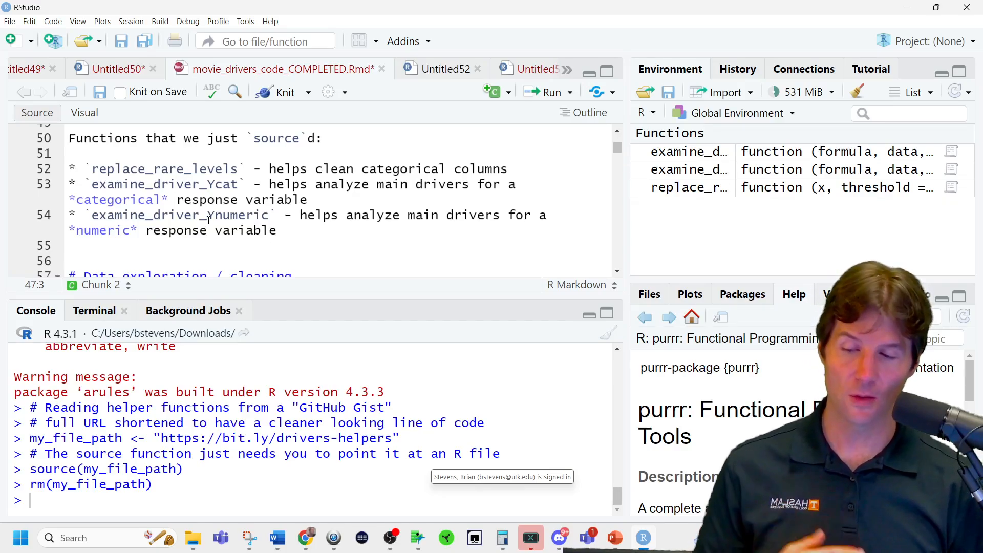
double_click(229, 214)
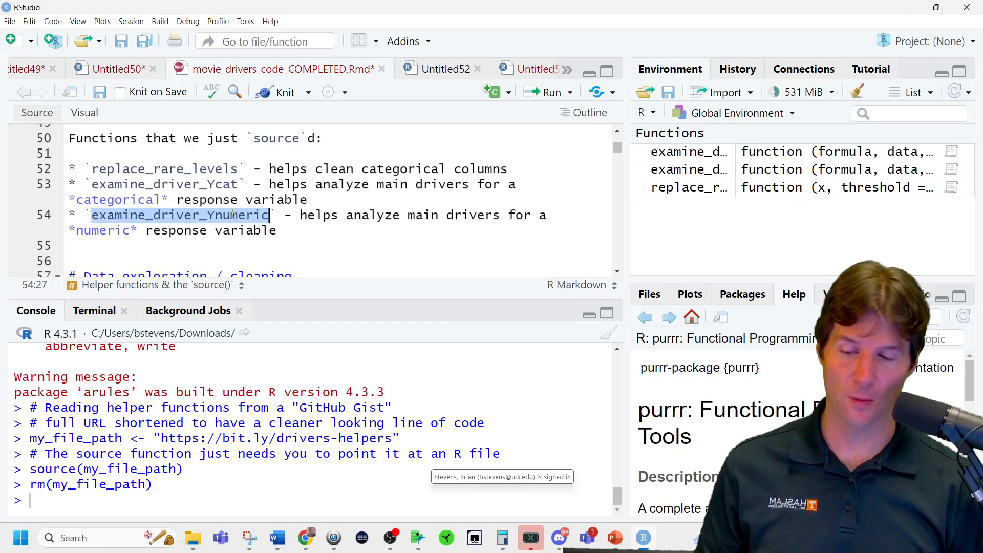
double_click(202, 184)
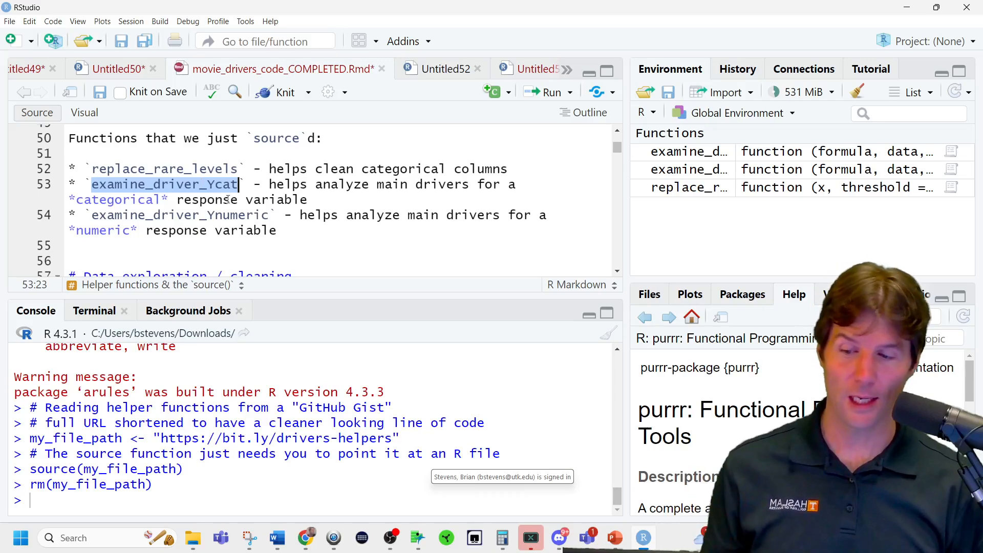
double_click(237, 217)
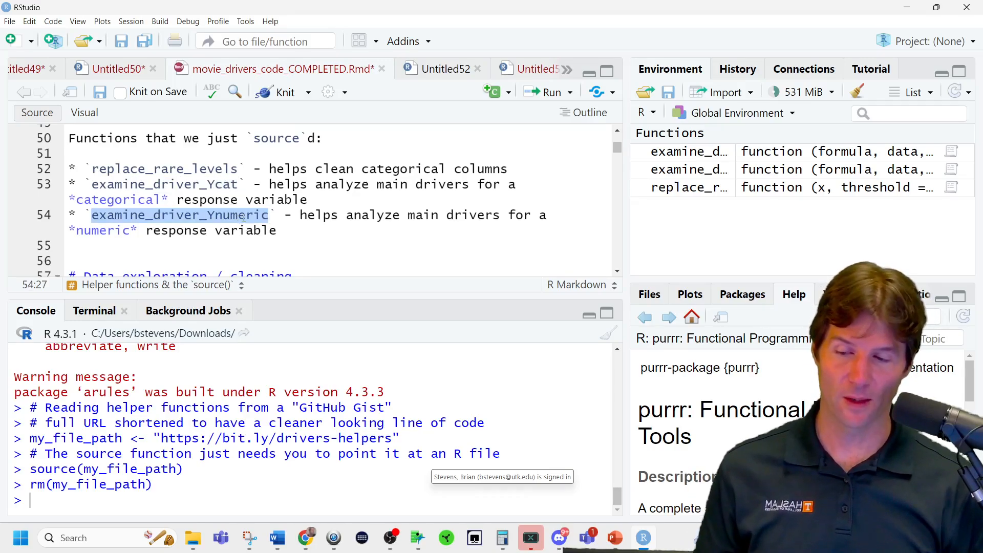
double_click(220, 167)
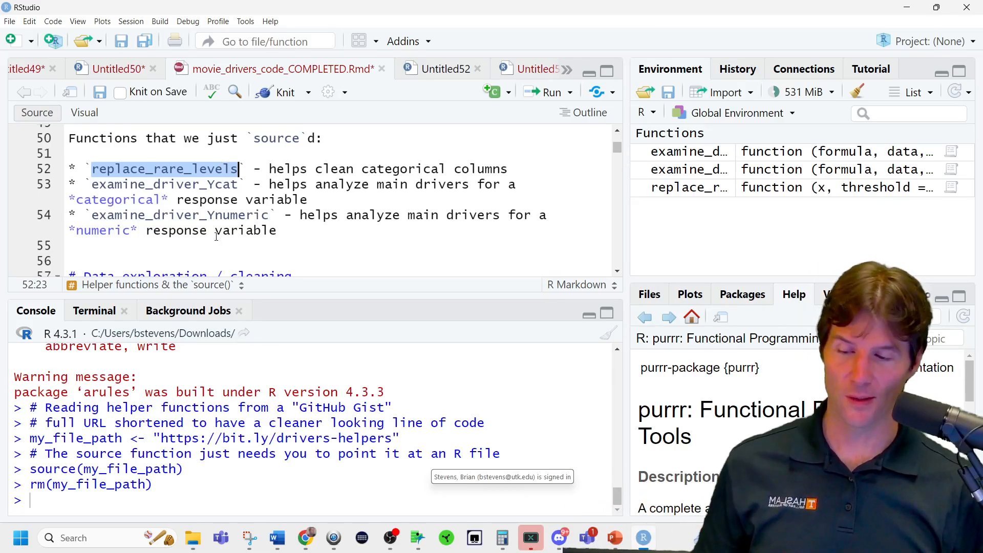
Examine the MOVIES assignment and its read.csv call in the first chunk of the data exploration and cleaning section.
scroll(216, 236, "down", 3)
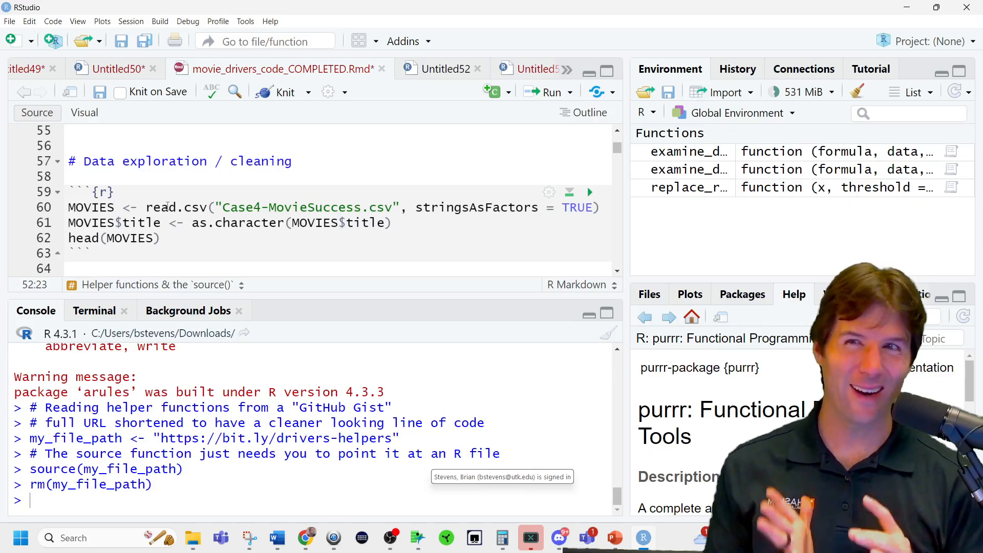
mouse_move(167, 206)
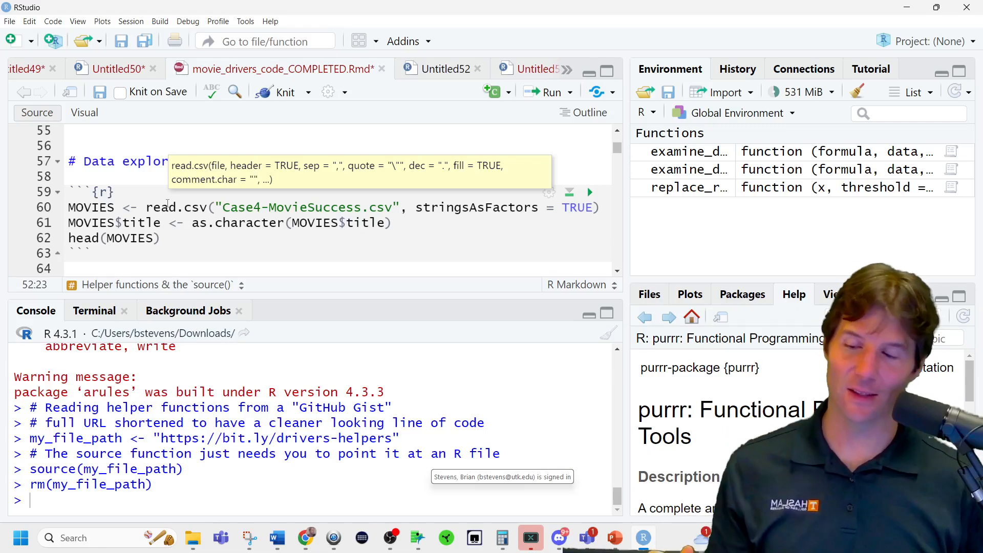
double_click(104, 208)
left_click_drag(137, 207, 65, 211)
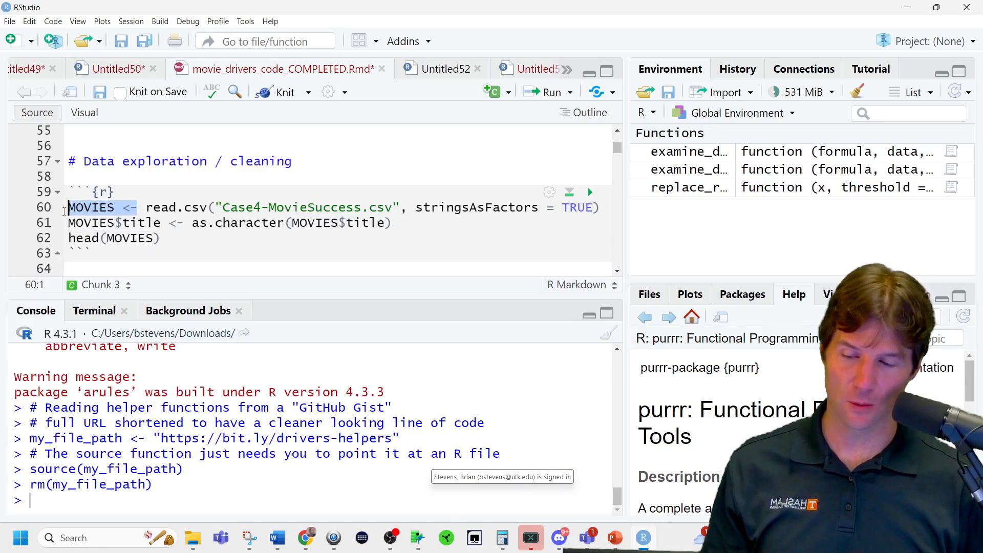
double_click(163, 206)
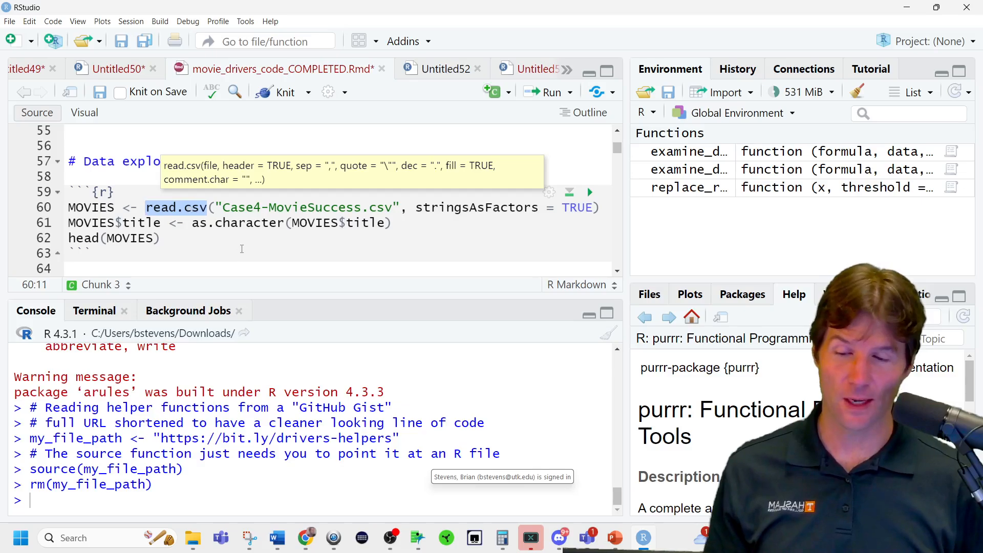
key("Down")
key("Down")
key("Down")
Put the stringsAsFactors = TRUE argument on its own line after "Case4-MovieSuccess.csv" in the read.csv call.
left_click_drag(217, 207, 404, 206)
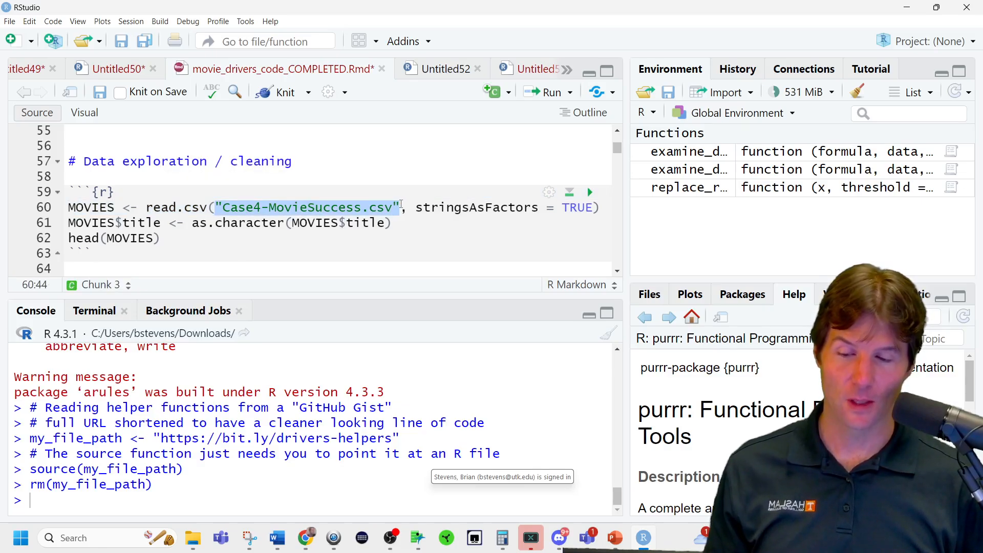
left_click(416, 208)
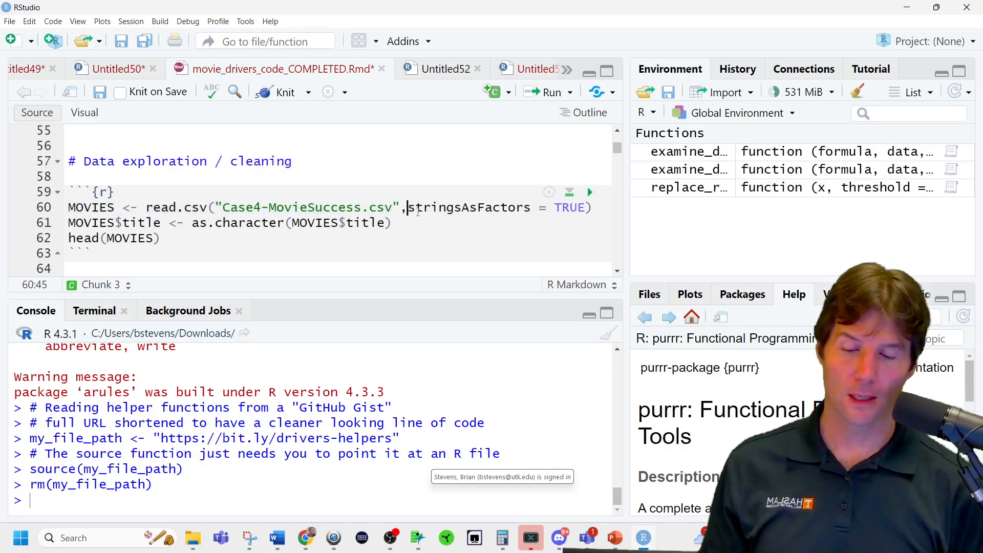
key("Return")
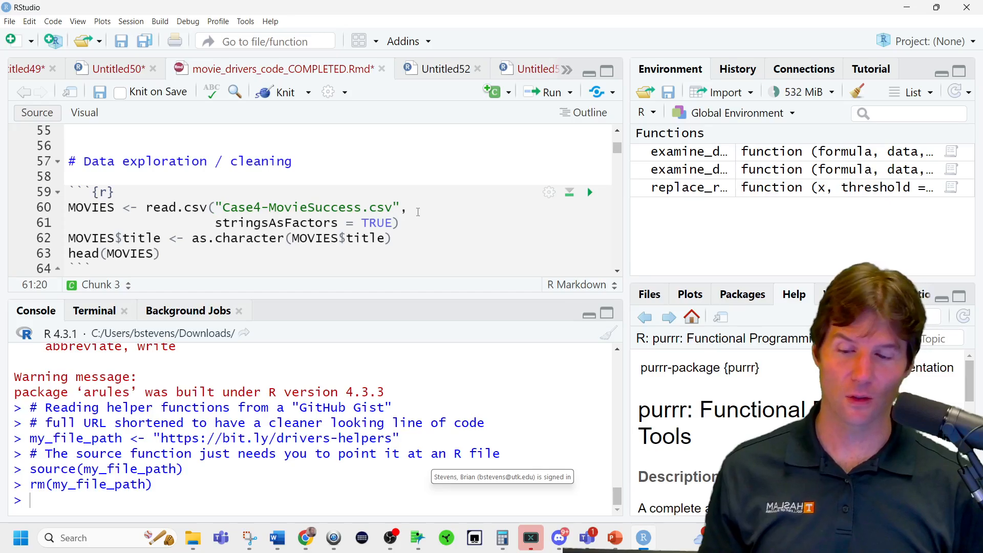
Run the read.csv call with stringsAsFactors = TRUE and expand the MOVIES data frame's variables in the environment.
key("ctrl+Return")
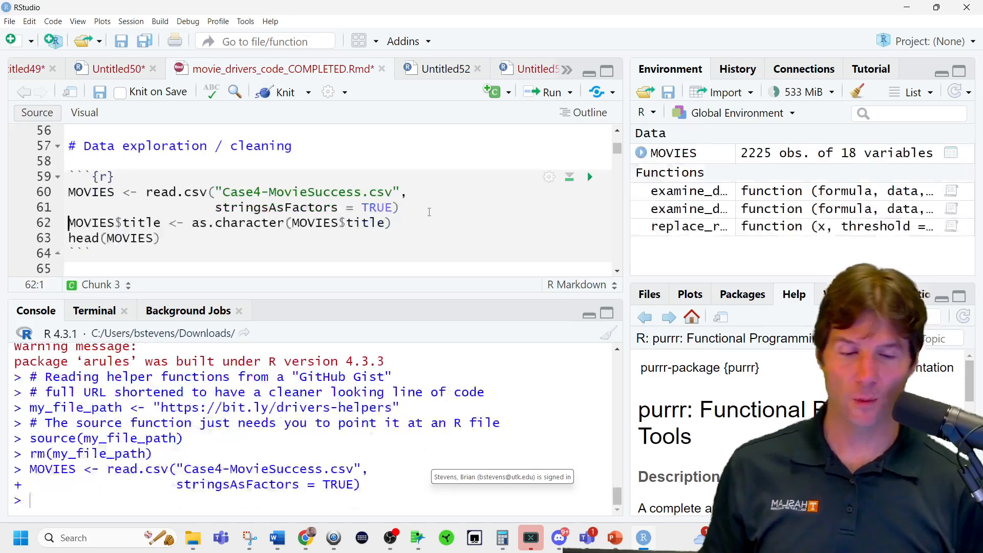
left_click(640, 153)
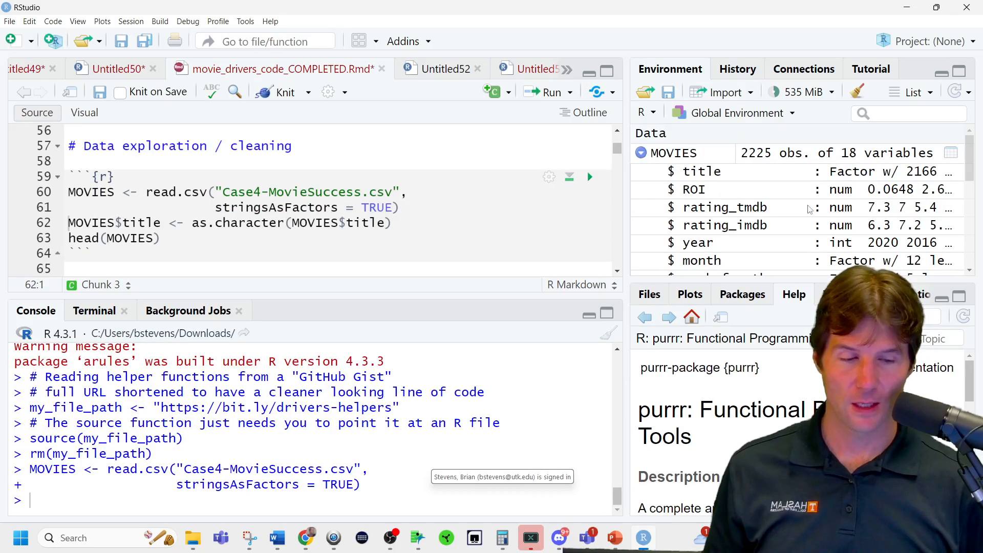
Set stringsAsFactors to 0 in the read.csv call and rerun it to reload MOVIES.
double_click(386, 203)
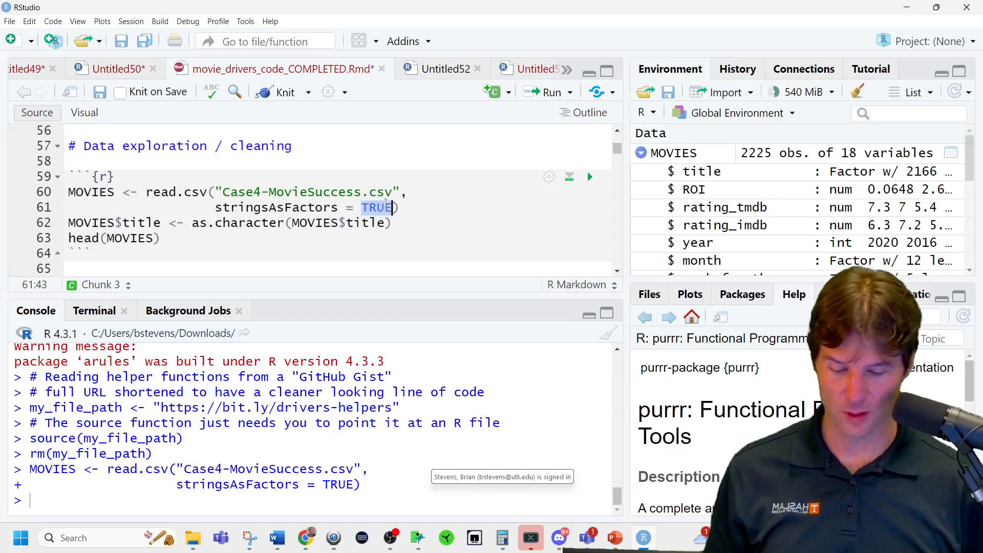
type("0")
key("ctrl+Return")
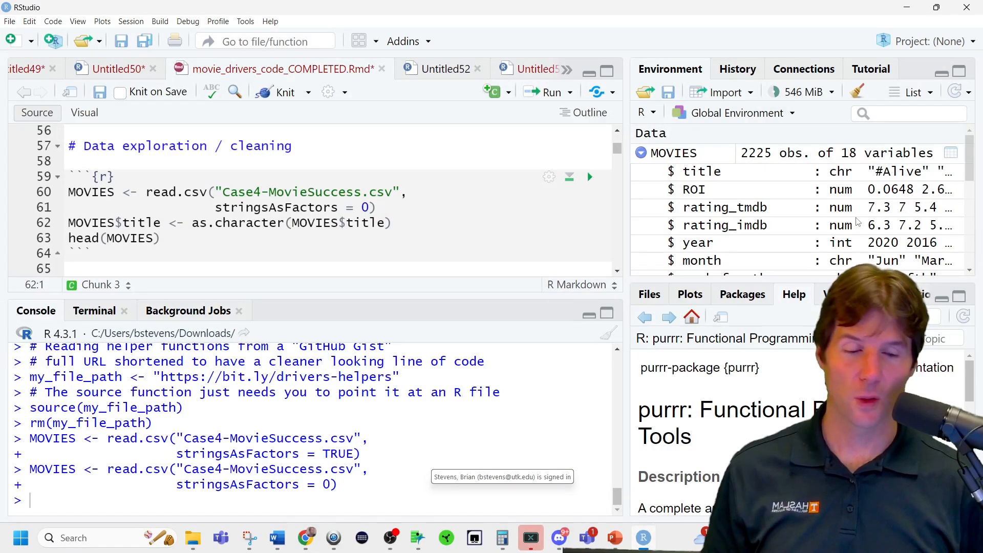
Set stringsAsFactors to 1, rerun the read.csv call and check the variable types of MOVIES.
left_click_drag(215, 207, 269, 207)
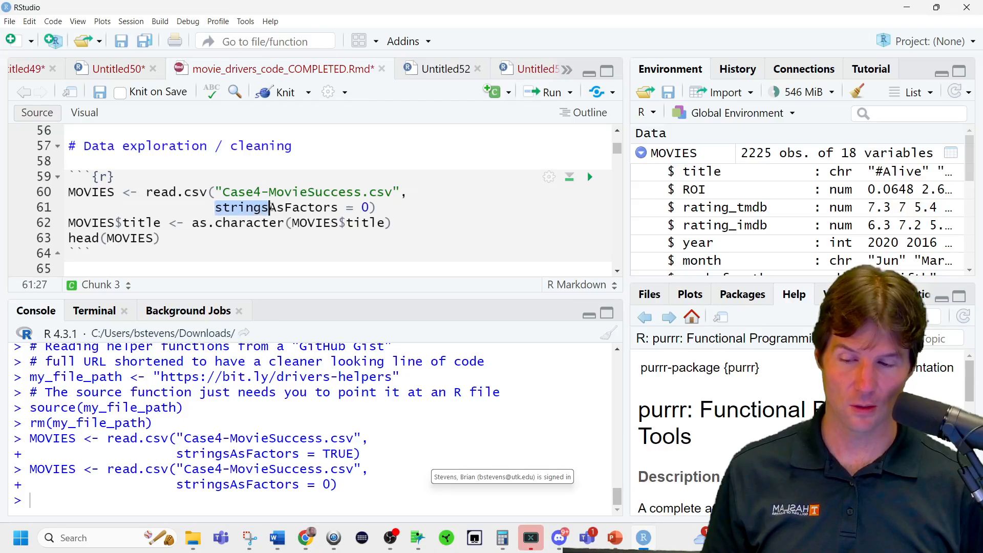
left_click(361, 207)
key("Delete")
type("1")
key("ctrl+Return")
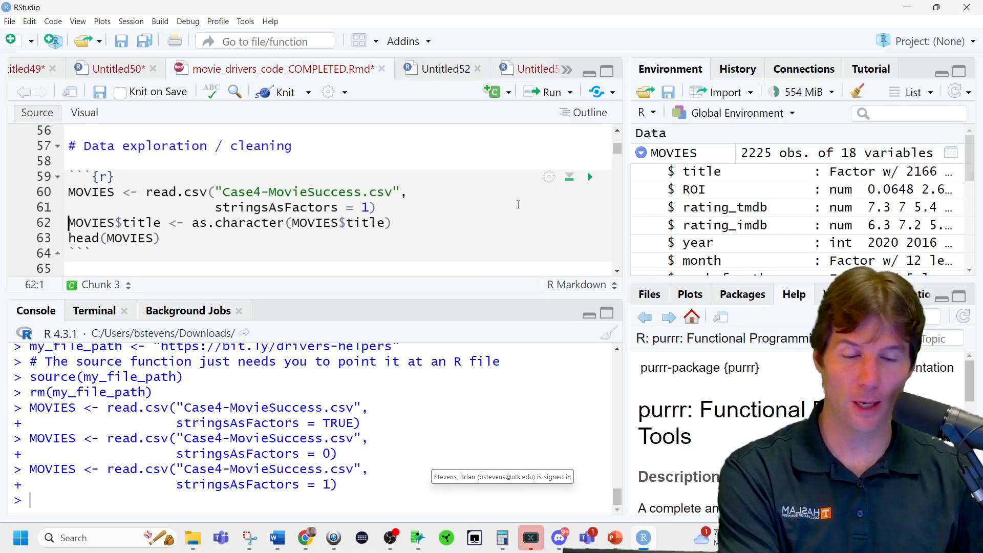
scroll(860, 190, "down", 5)
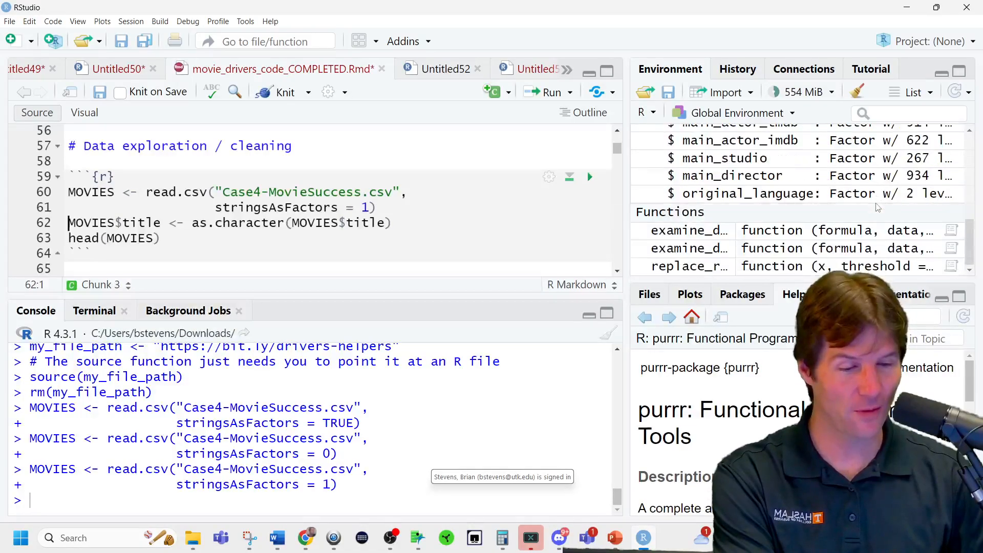
scroll(871, 202, "up", 5)
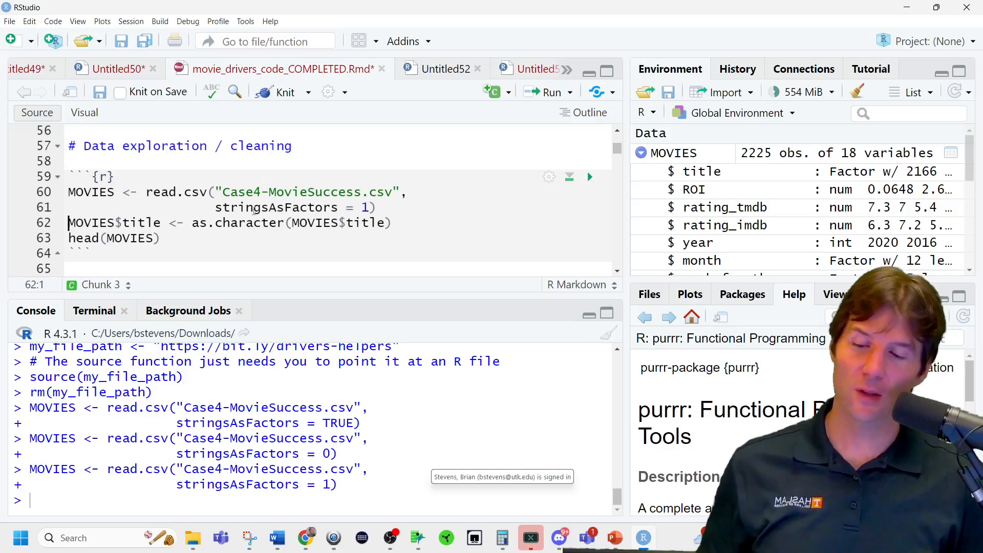
Run the as.character line that converts MOVIES$title to text.
left_click(395, 221)
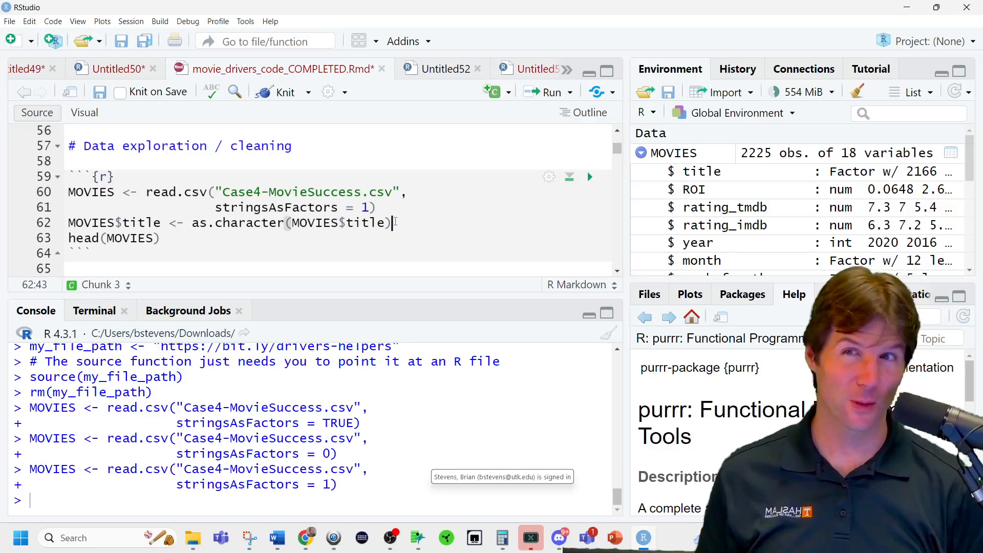
key("ctrl+Return")
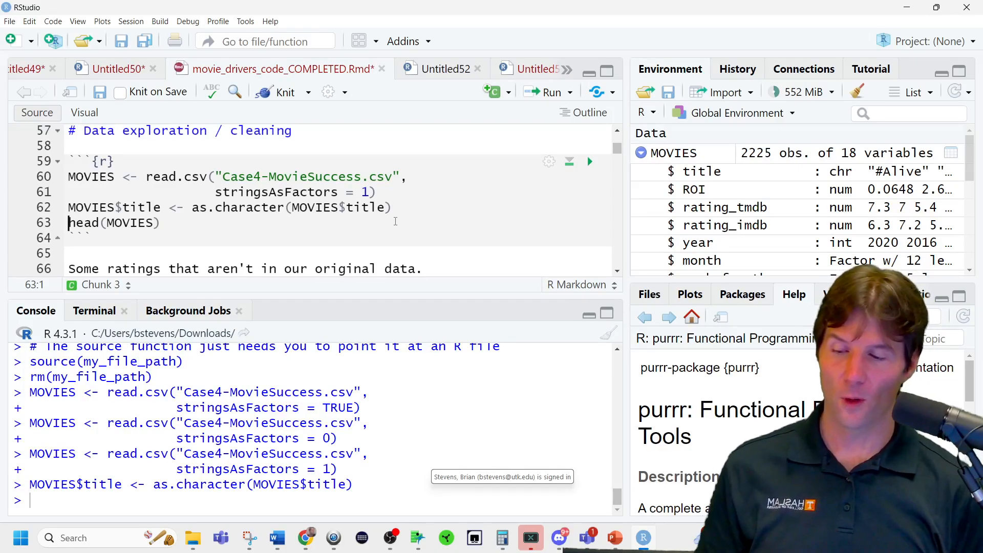
Add glimpse(MOVIES) on a new line below head(MOVIES) in the chunk and run it.
key("Down")
key("Return")
key("Up")
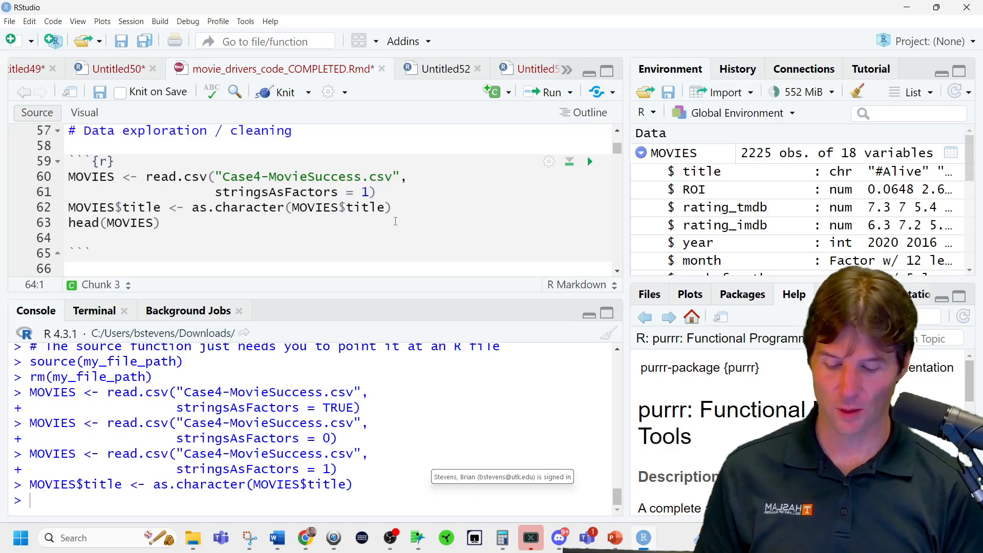
type("flimp")
key("BackSpace")
key("BackSpace")
key("BackSpace")
key("BackSpace")
key("BackSpace")
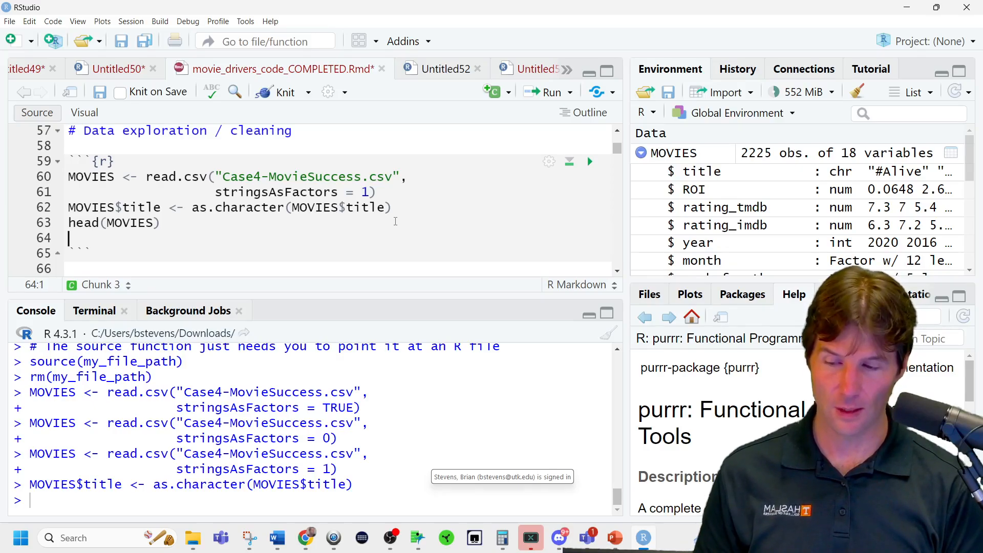
type("glimp")
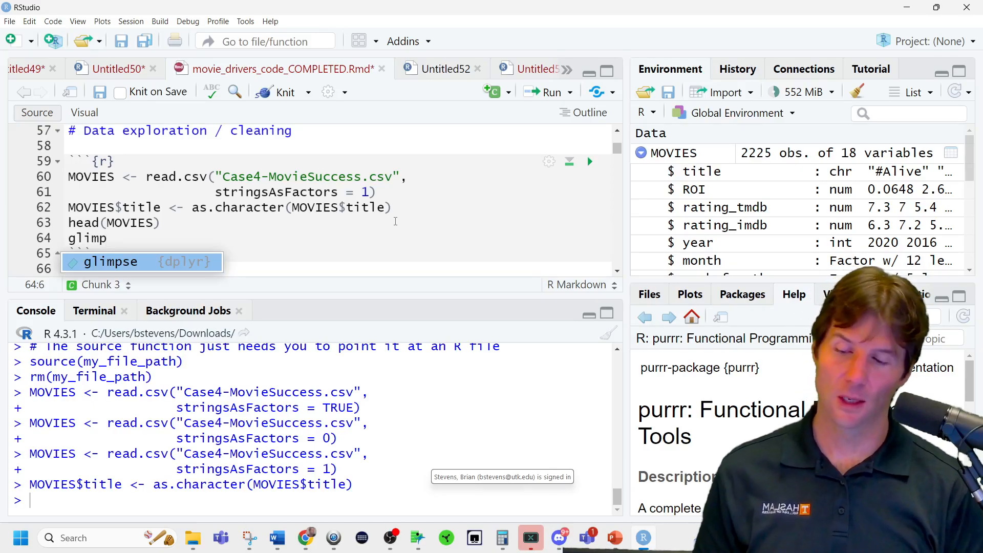
key("Tab")
type("MOVIES")
key("ctrl+Return")
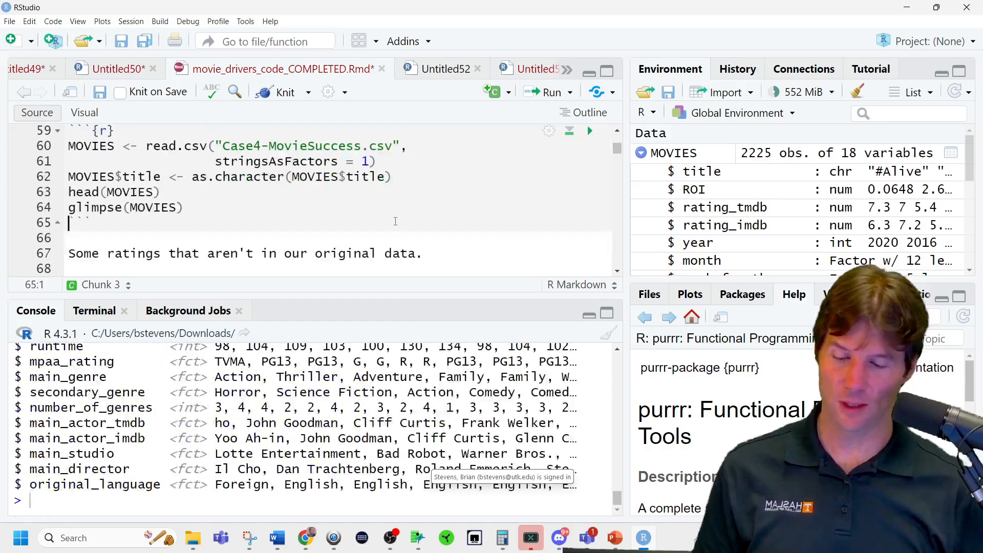
Try str(MOVIES) on a new line below the glimpse call, run it and remove the line again.
left_click(211, 208)
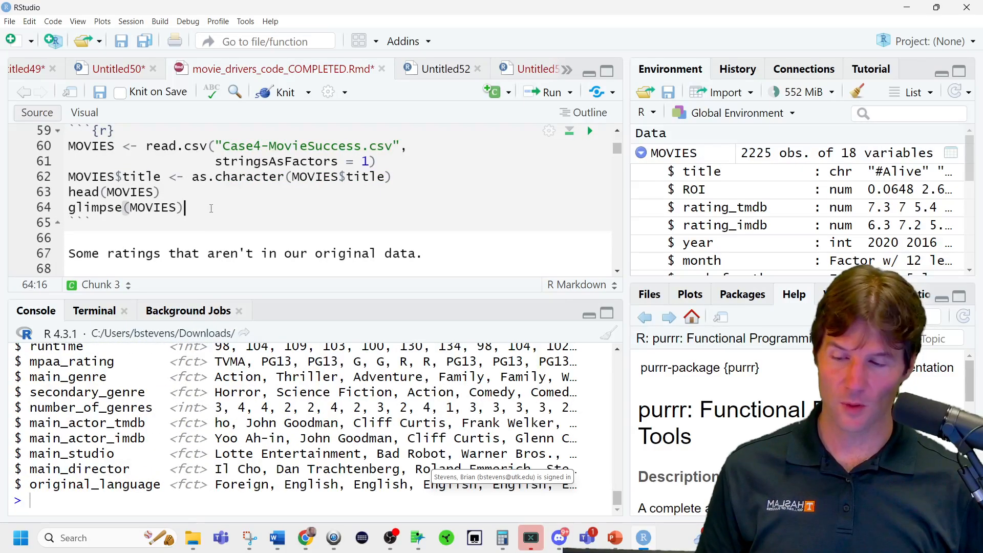
key("Return")
type("str(MOVIES")
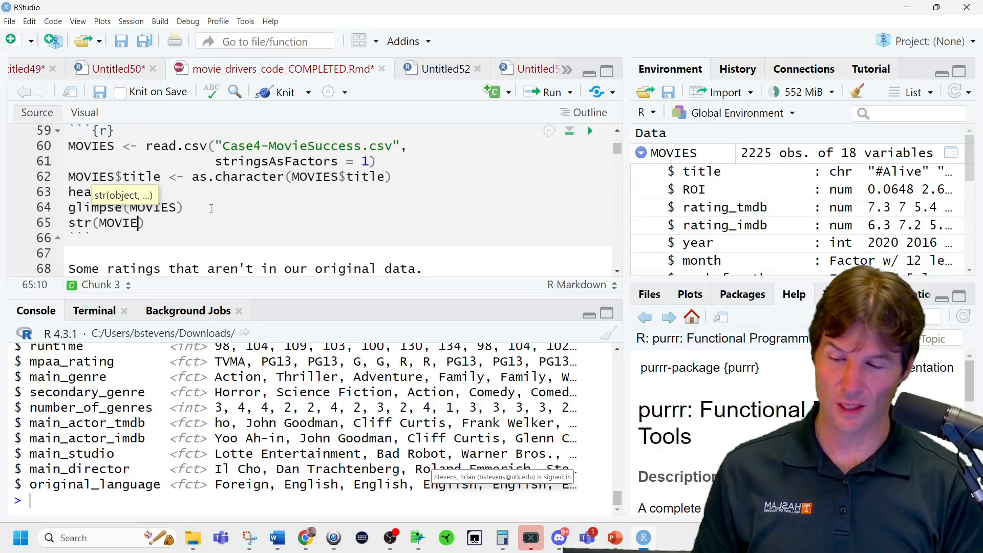
key("ctrl+Return")
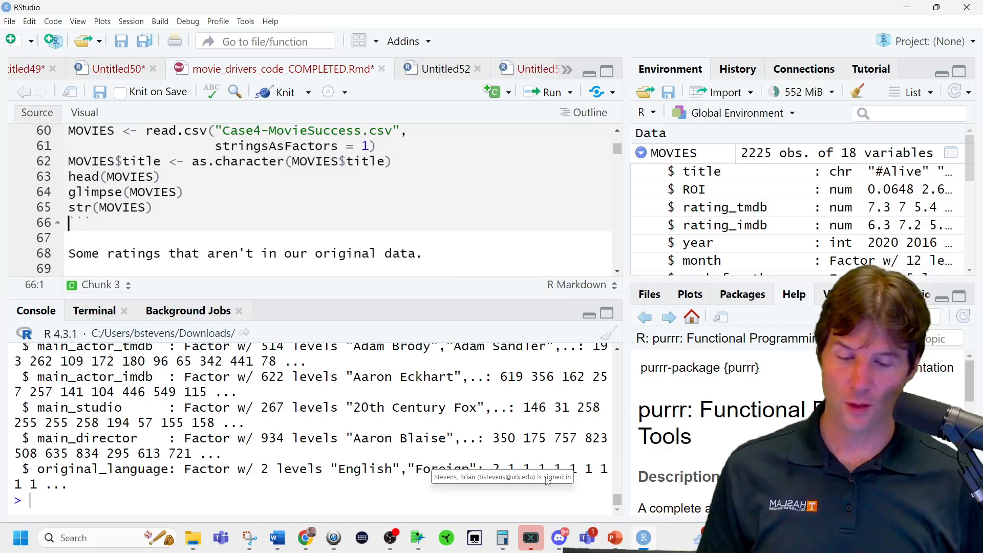
left_click_drag(154, 206, 70, 207)
key("BackSpace")
key("BackSpace")
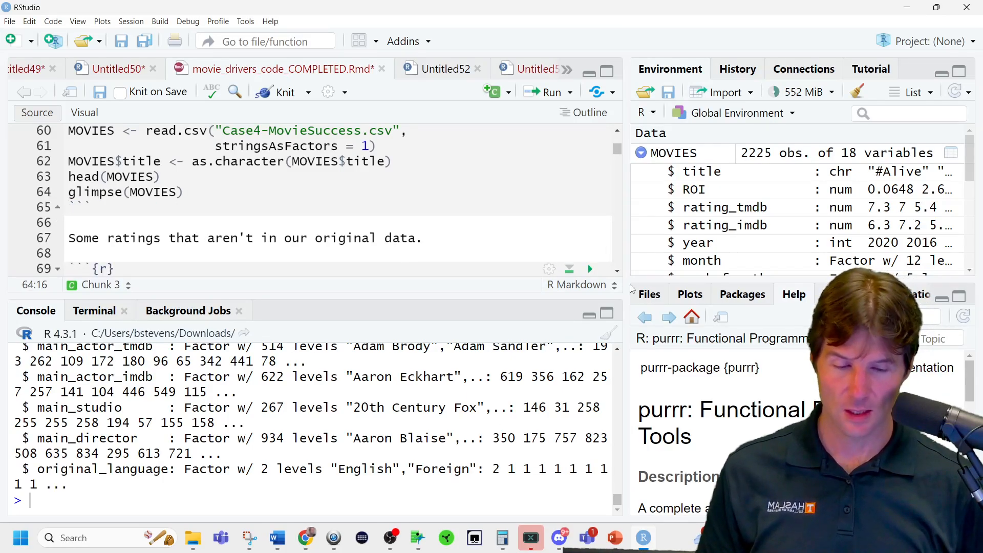
Rerun glimpse(MOVIES) with the console at wide, narrow and medium widths to compare how the output fits.
left_click_drag(626, 287, 839, 288)
key("ctrl+Return")
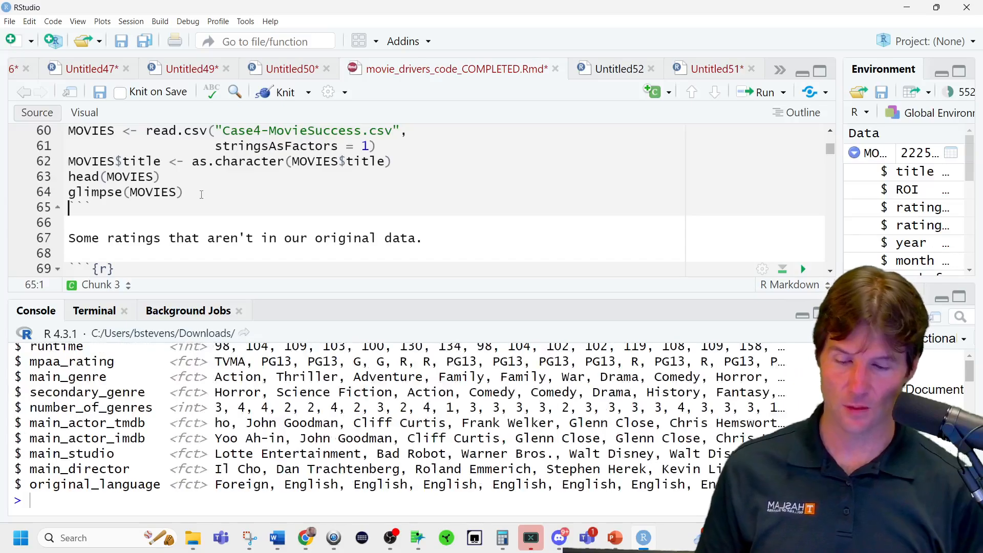
left_click_drag(839, 330, 93, 263)
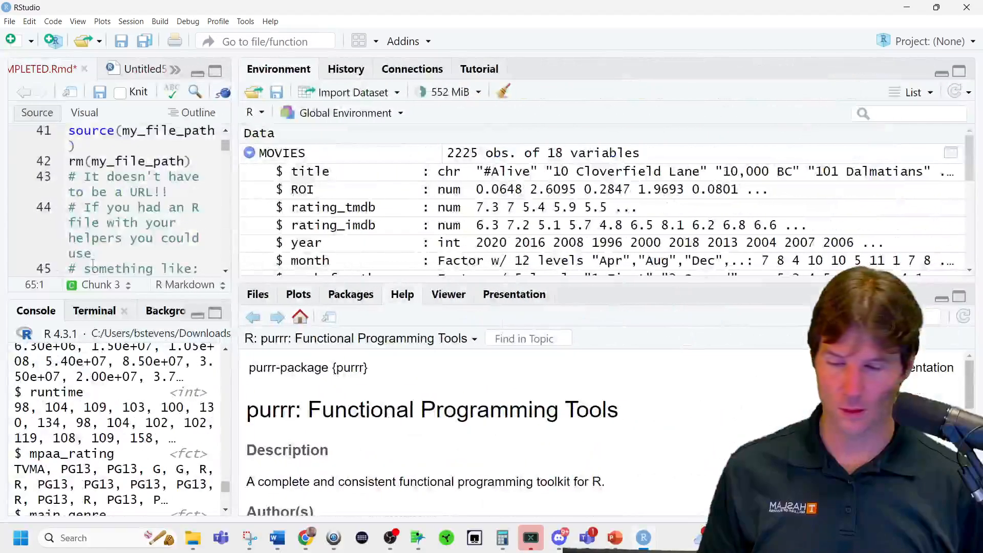
scroll(133, 502, "down", 8)
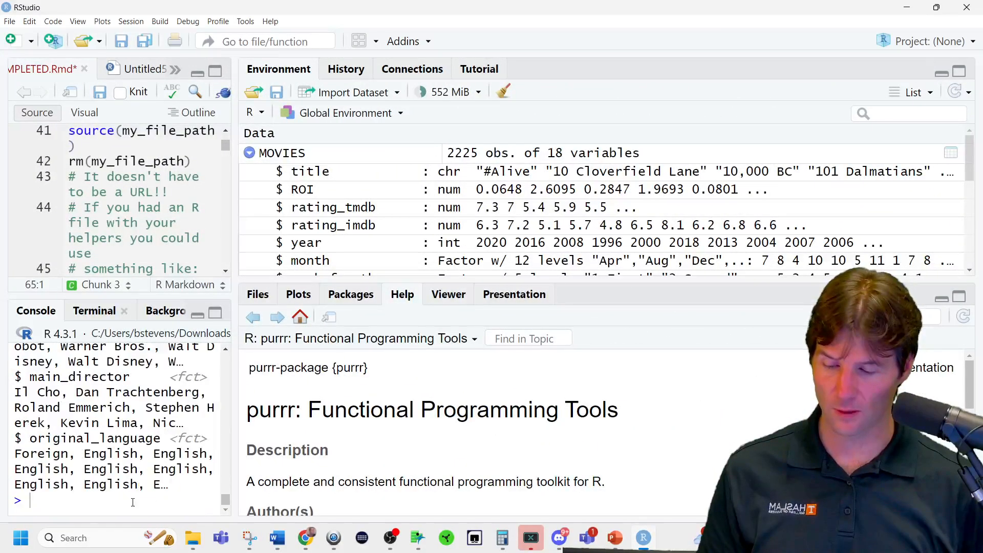
key("Up")
key("Return")
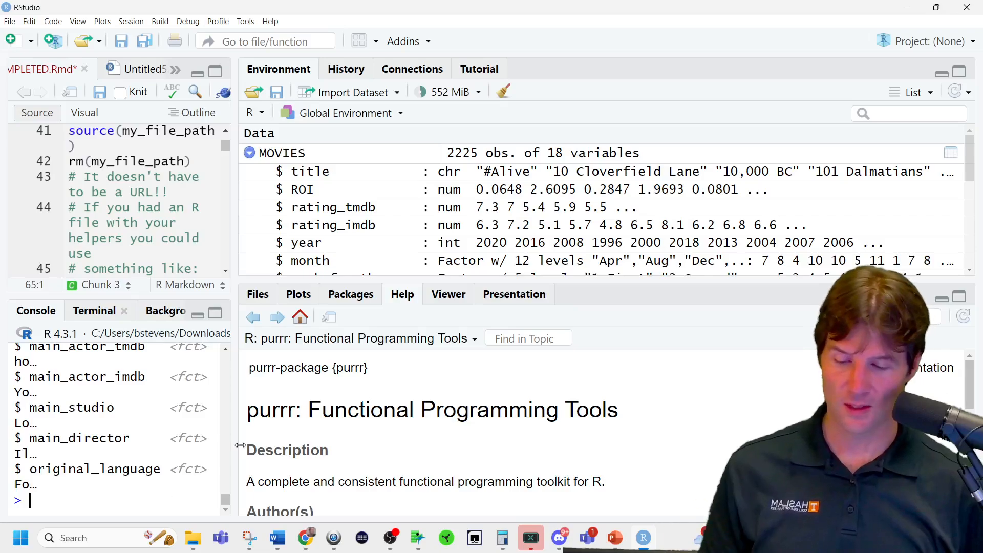
left_click_drag(235, 442, 362, 429)
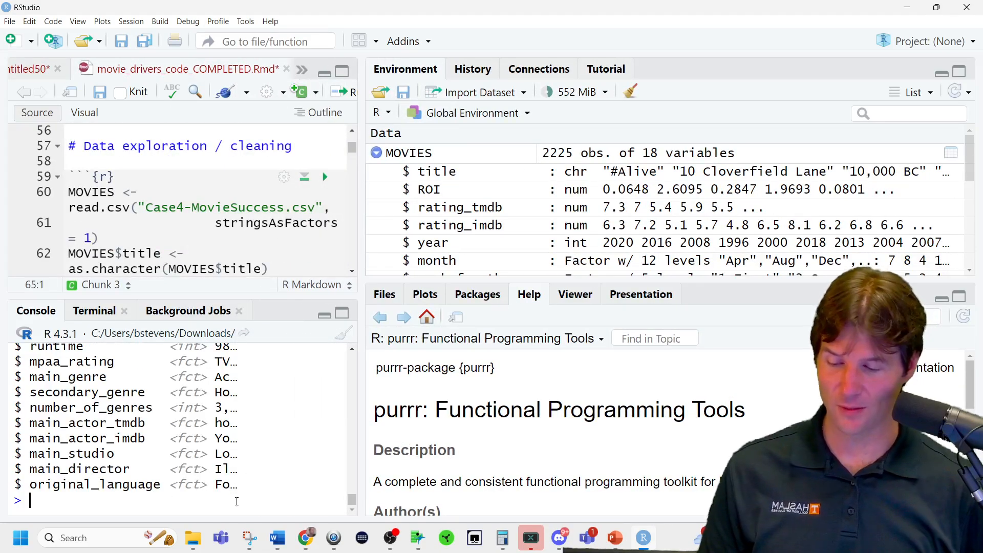
key("Up")
key("Return")
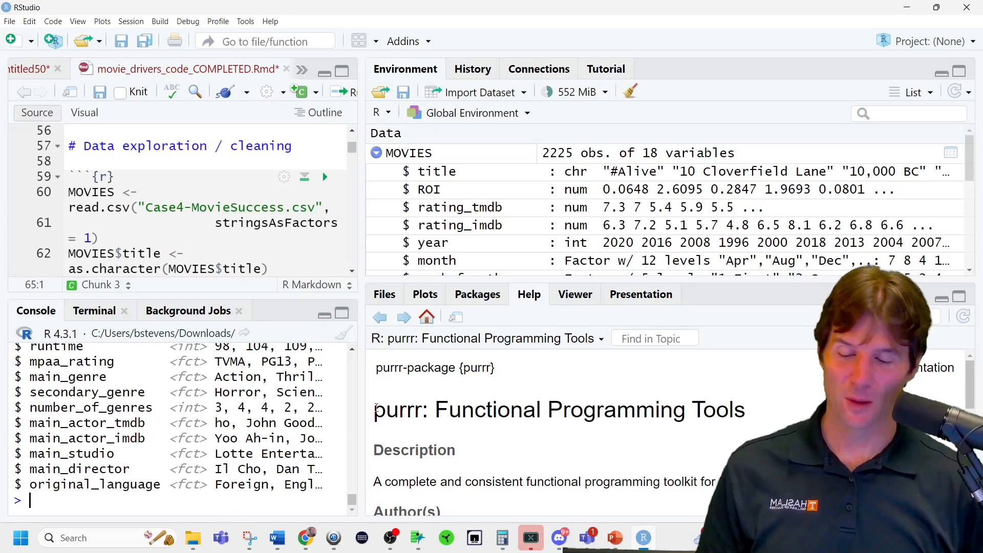
Widen the console to about two thirds of the window and rerun glimpse(MOVIES).
left_click_drag(354, 390, 691, 390)
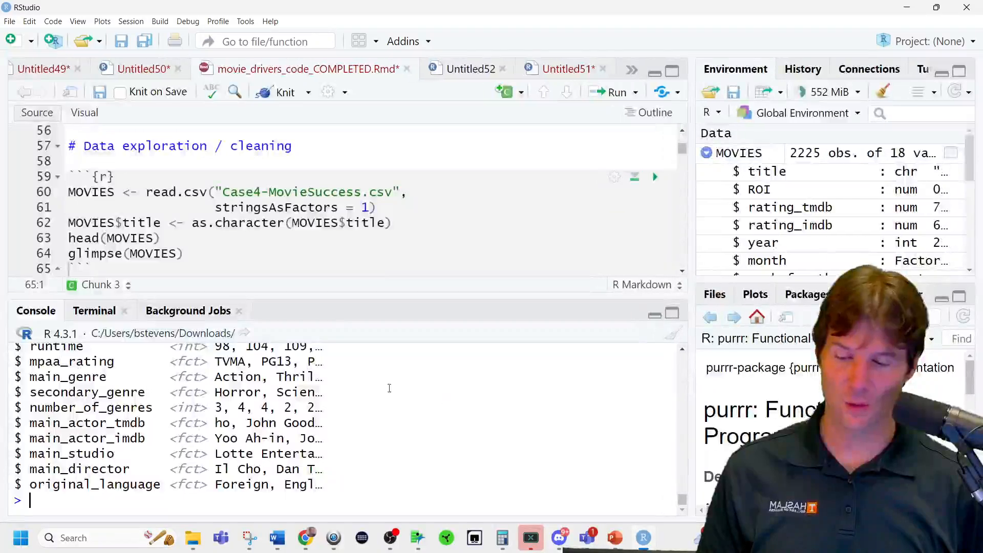
key("Up")
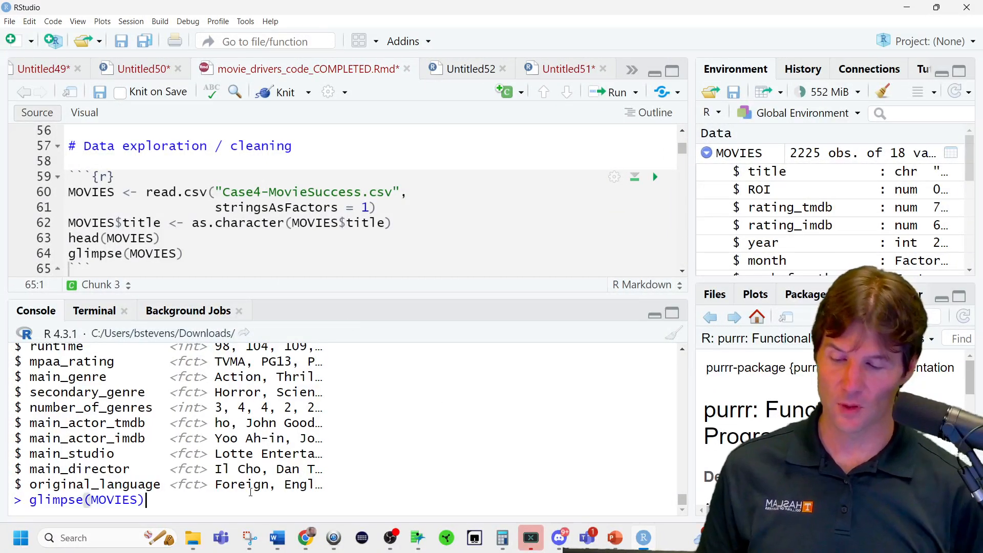
key("Return")
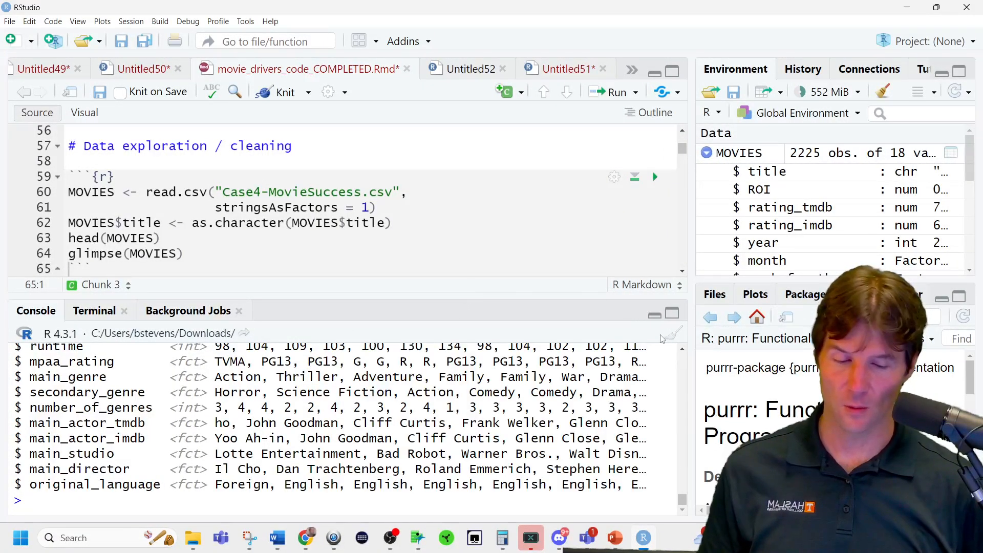
Clear the console, rerun glimpse(MOVIES) and enlarge the console over the source editor to fit the full output.
left_click(675, 333)
key("Up")
key("Return")
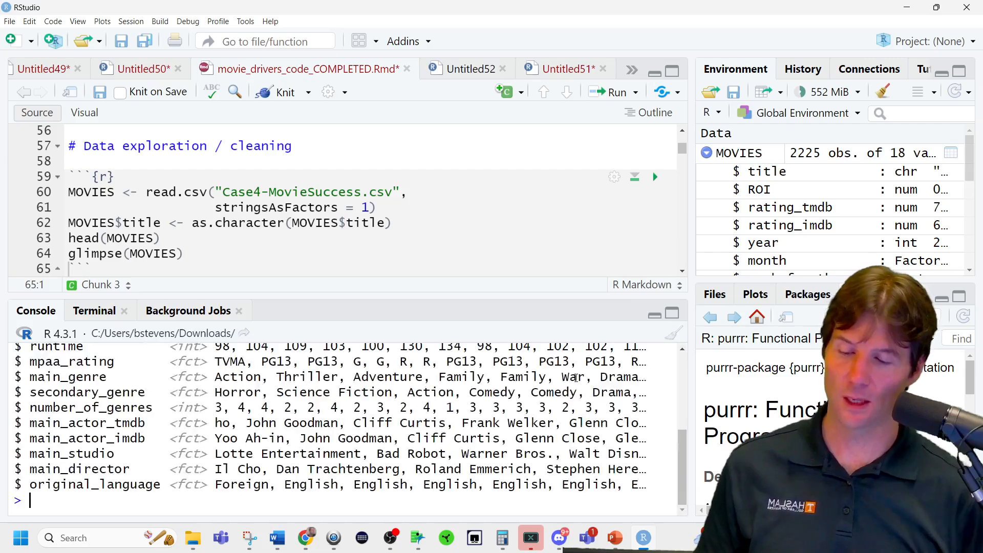
left_click_drag(469, 297, 425, 117)
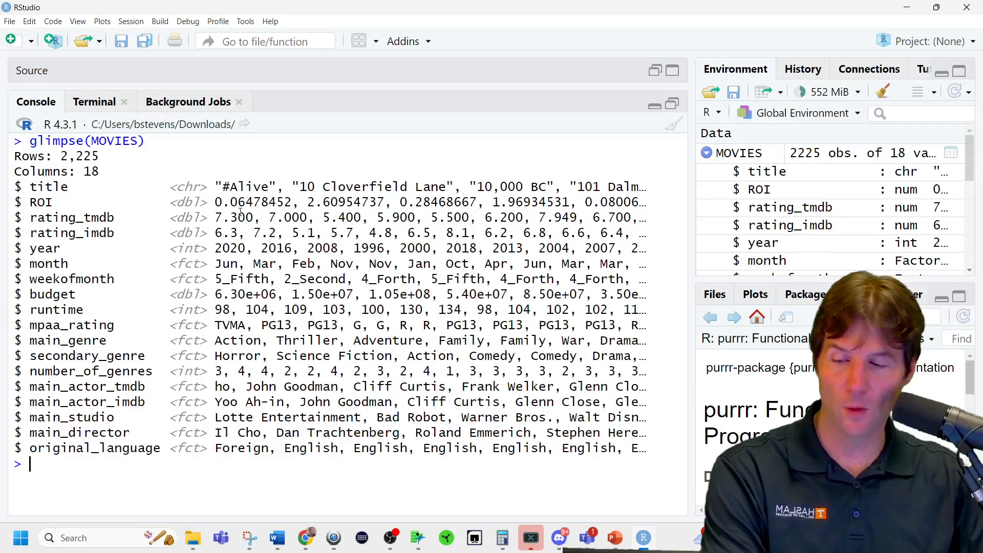
Examine the glimpse output row by row, from the rating columns down to original_language, and highlight the ROI row.
left_click_drag(82, 217, 177, 233)
left_click(50, 254)
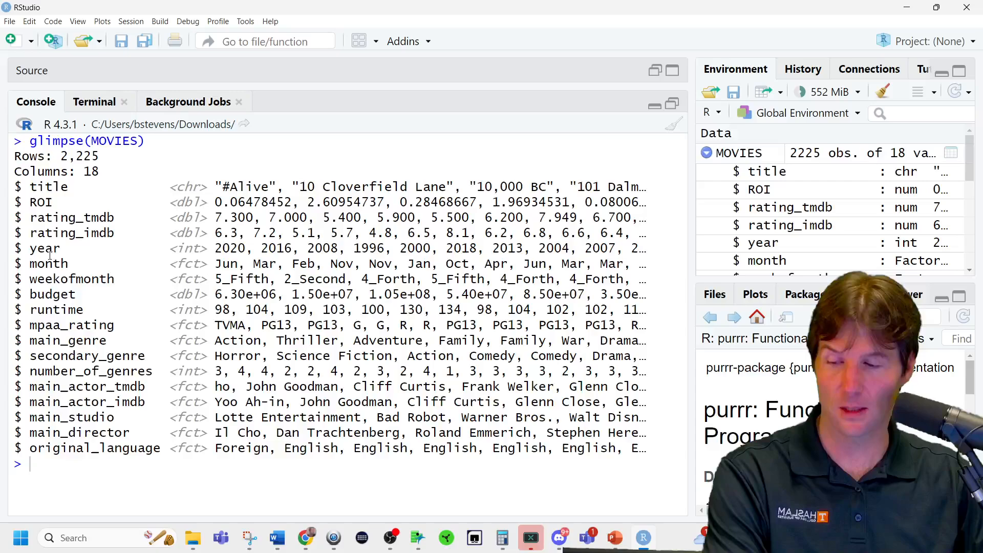
double_click(56, 281)
double_click(51, 295)
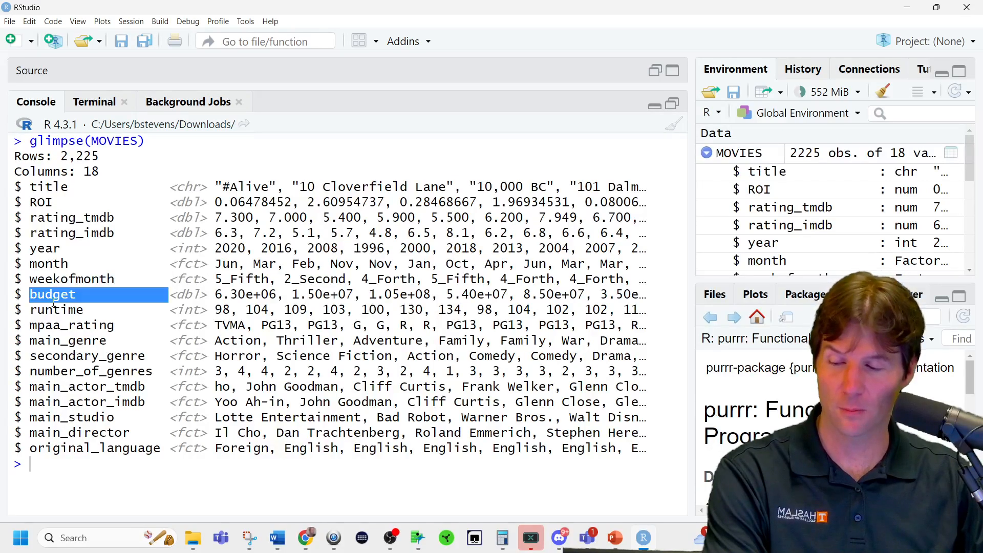
double_click(55, 309)
double_click(57, 325)
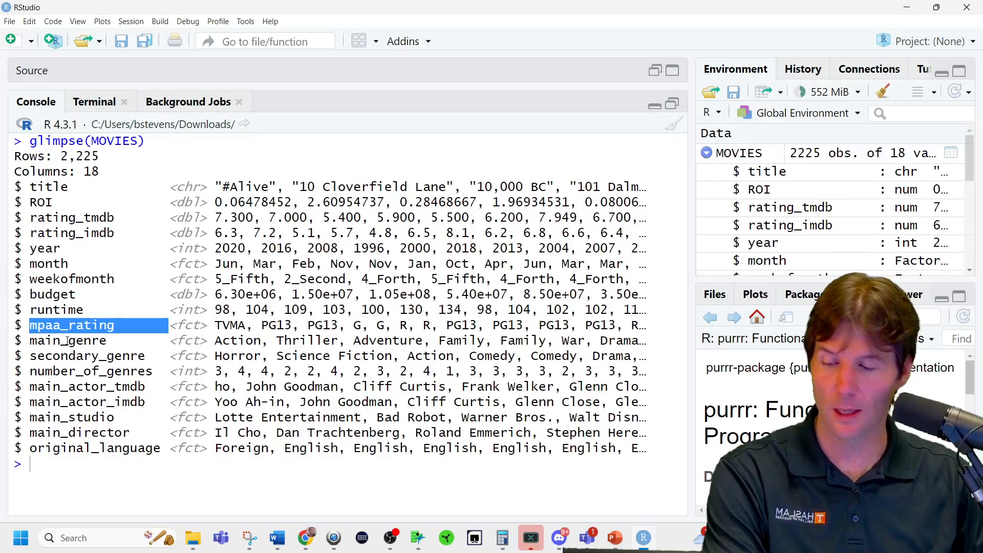
double_click(68, 340)
triple_click(71, 355)
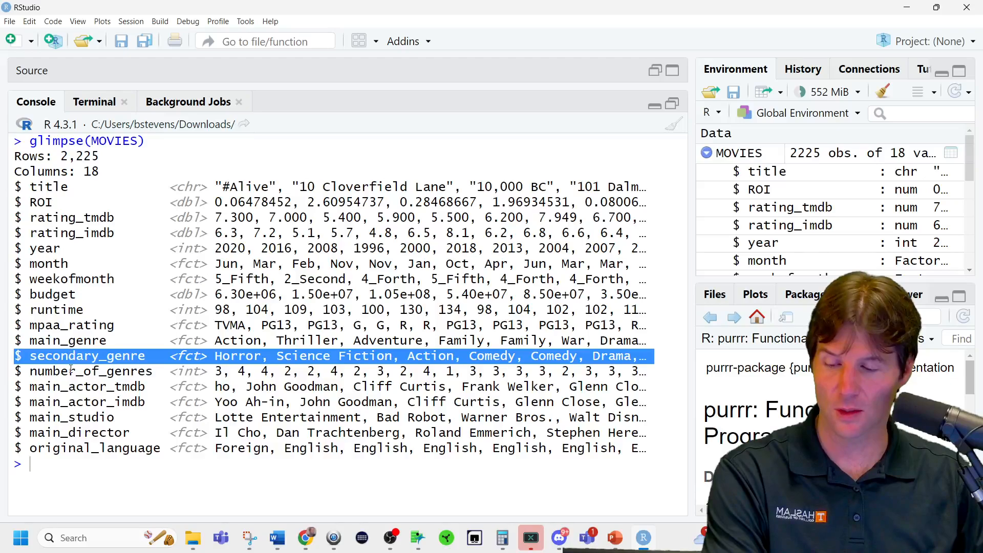
double_click(71, 369)
left_click_drag(69, 385, 73, 379)
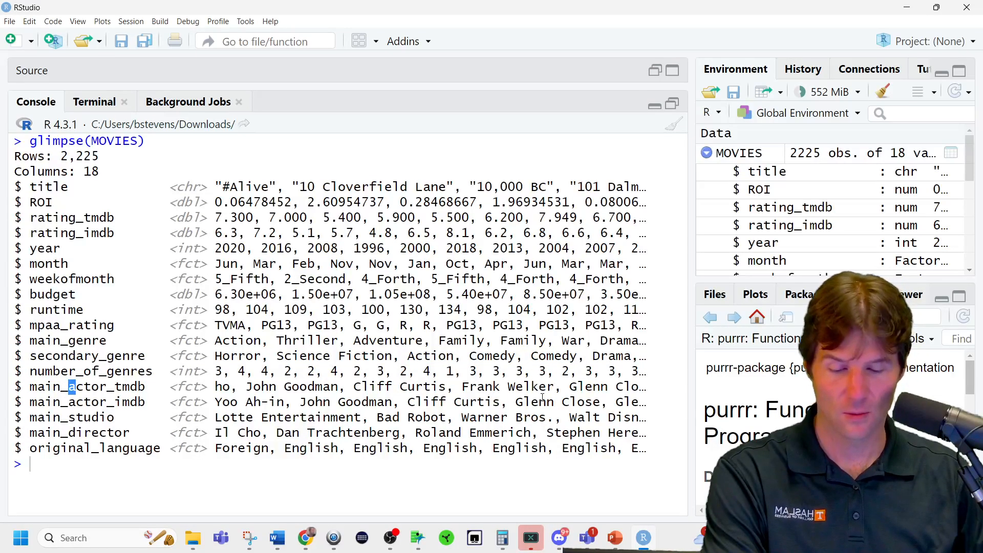
left_click_drag(564, 390, 648, 388)
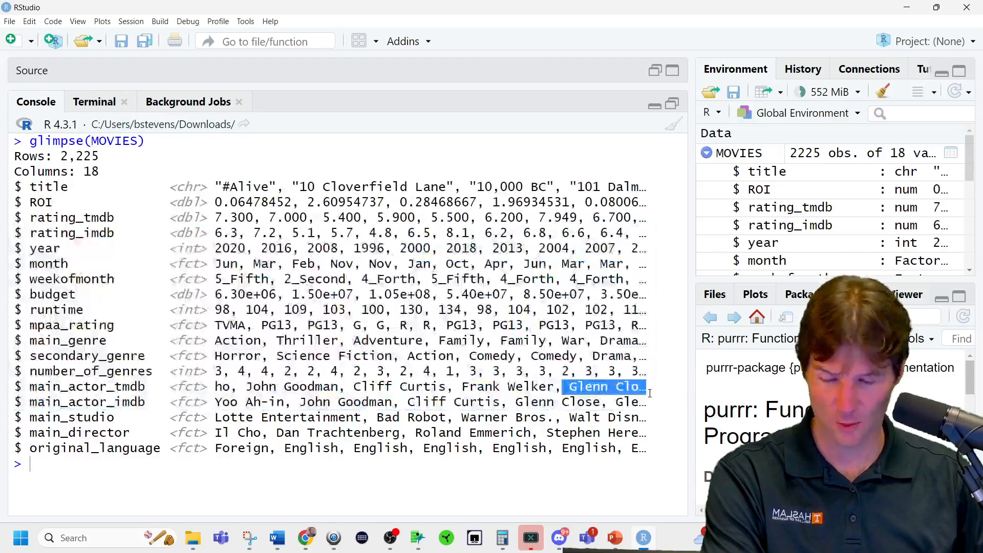
double_click(118, 403)
double_click(92, 419)
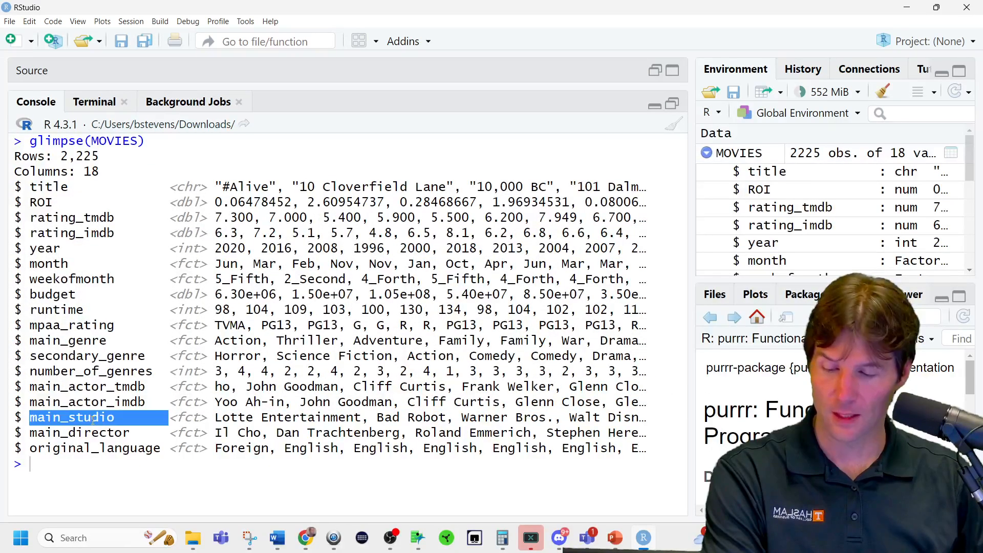
double_click(104, 434)
double_click(115, 448)
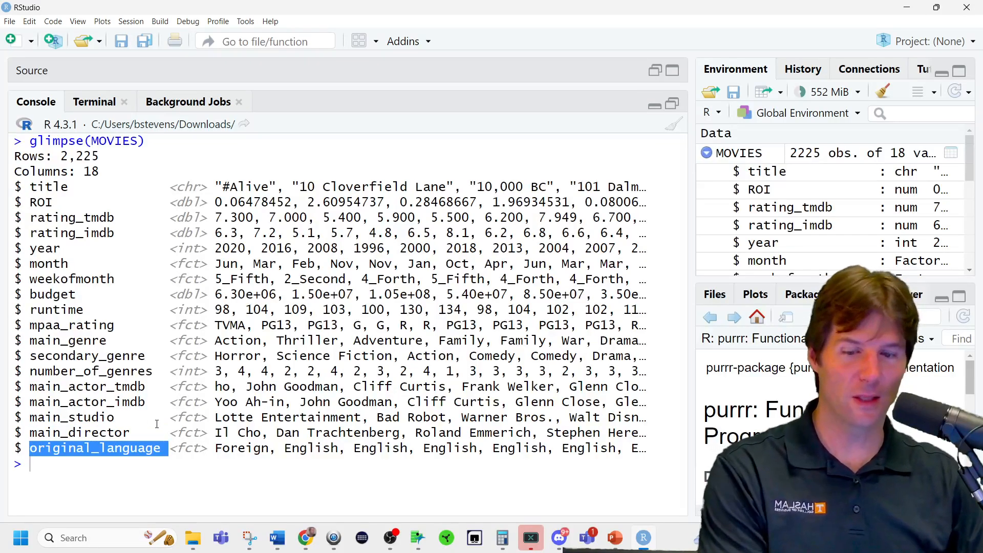
triple_click(281, 204)
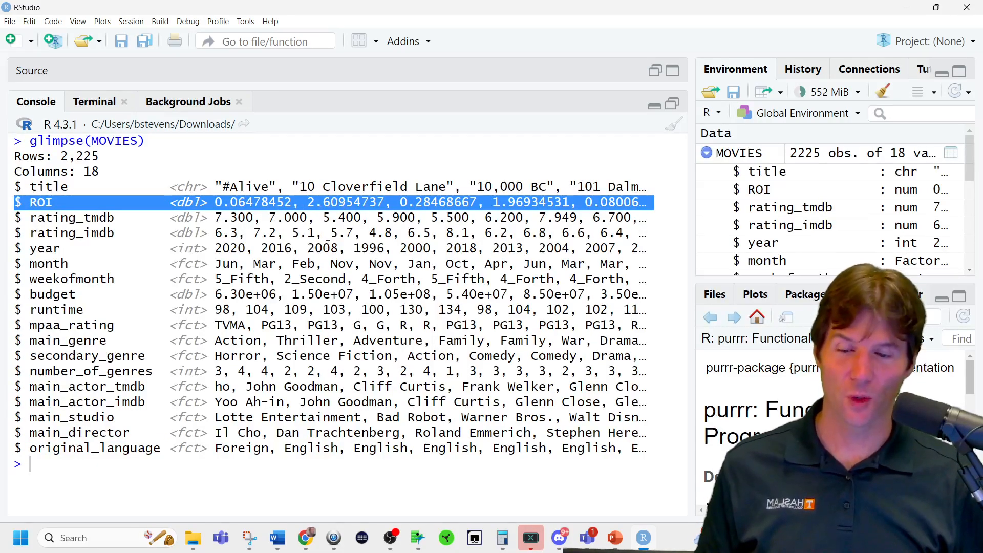
Restore the source editor above the console and run sum(is.na(MOVIES$rating_imdb)) to count the missing IMDb ratings.
left_click(672, 104)
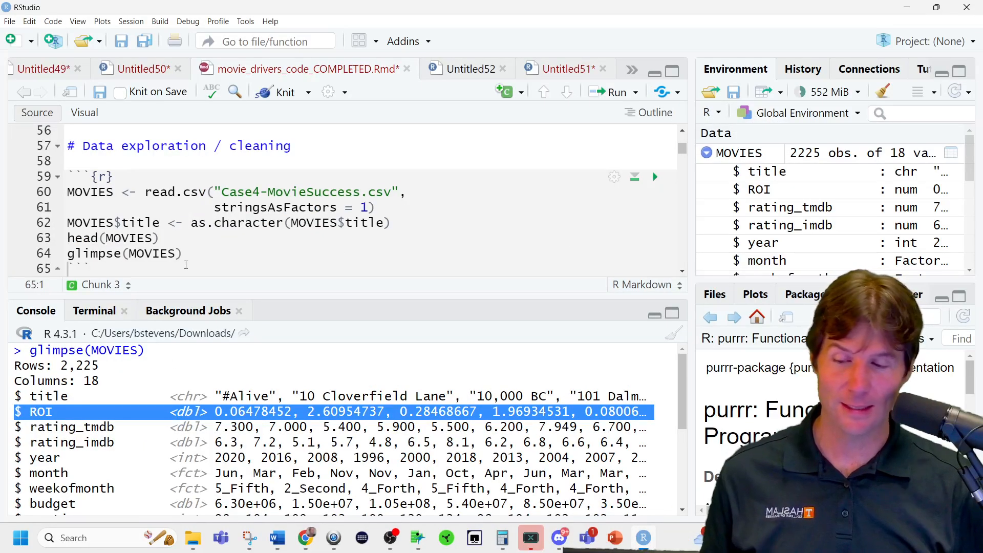
scroll(186, 265, "down", 2)
scroll(186, 265, "down", 1)
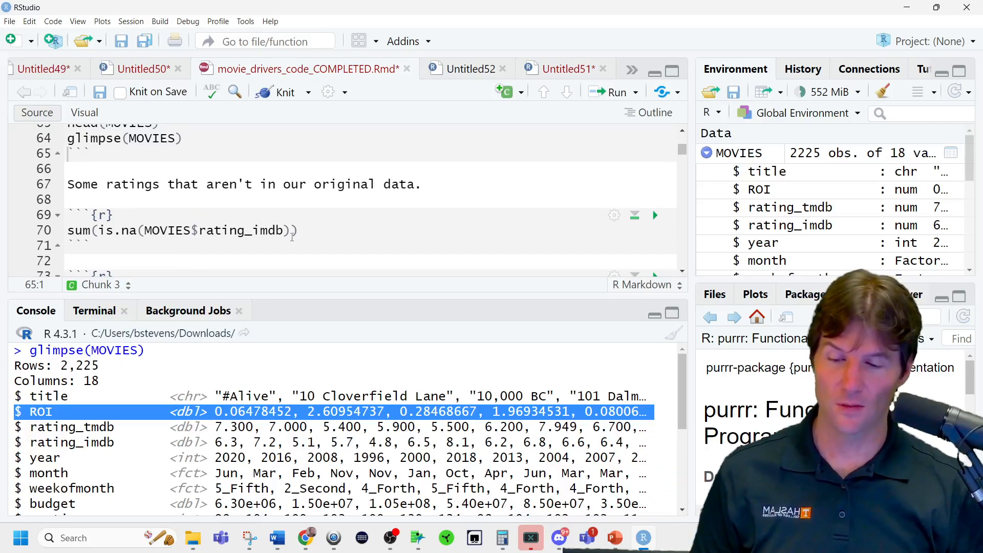
left_click(306, 227)
key("ctrl+Return")
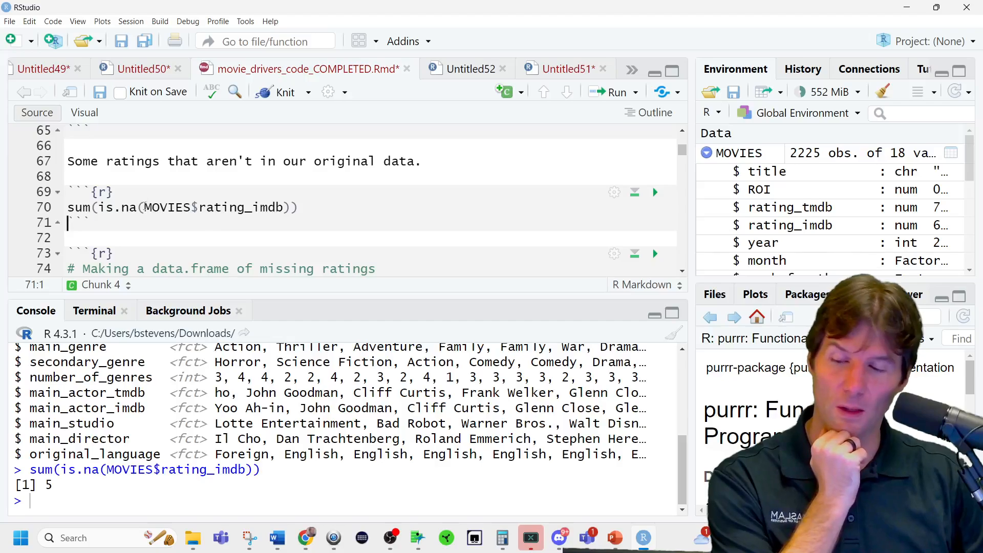
Run MOVIES$rating_imdb and is.na(MOVIES$rating_imdb) separately and look through the logical output for a TRUE entry.
left_click_drag(145, 207, 285, 207)
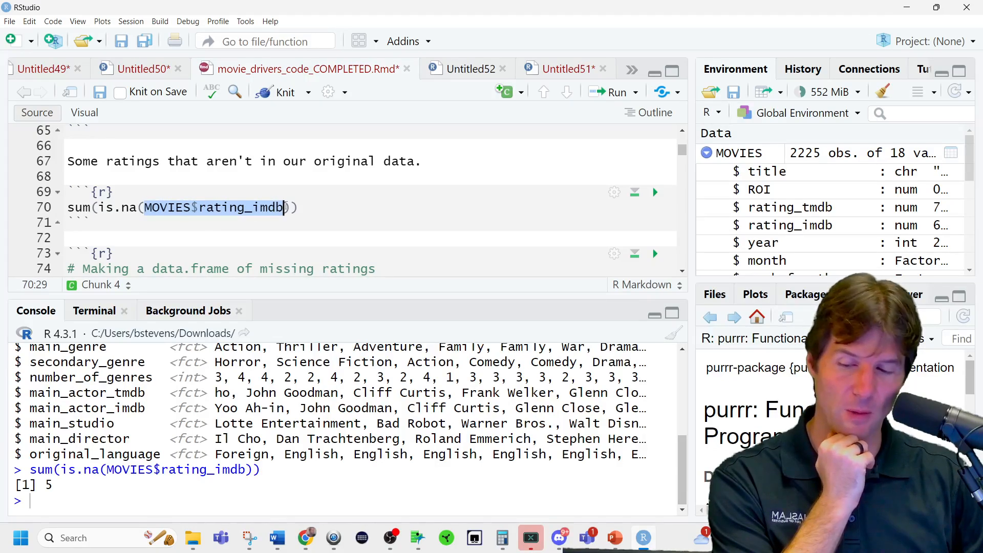
key("ctrl+Return")
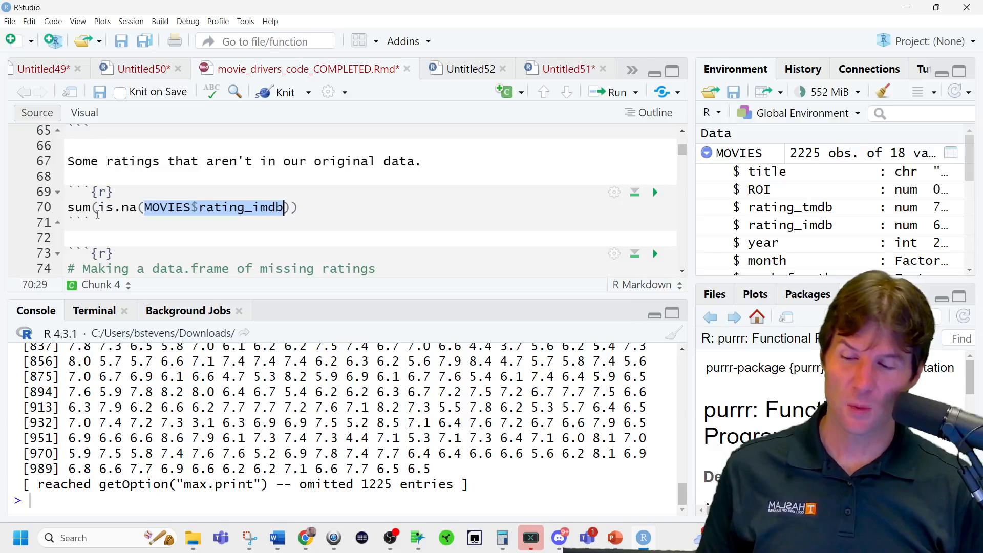
left_click_drag(98, 209, 293, 210)
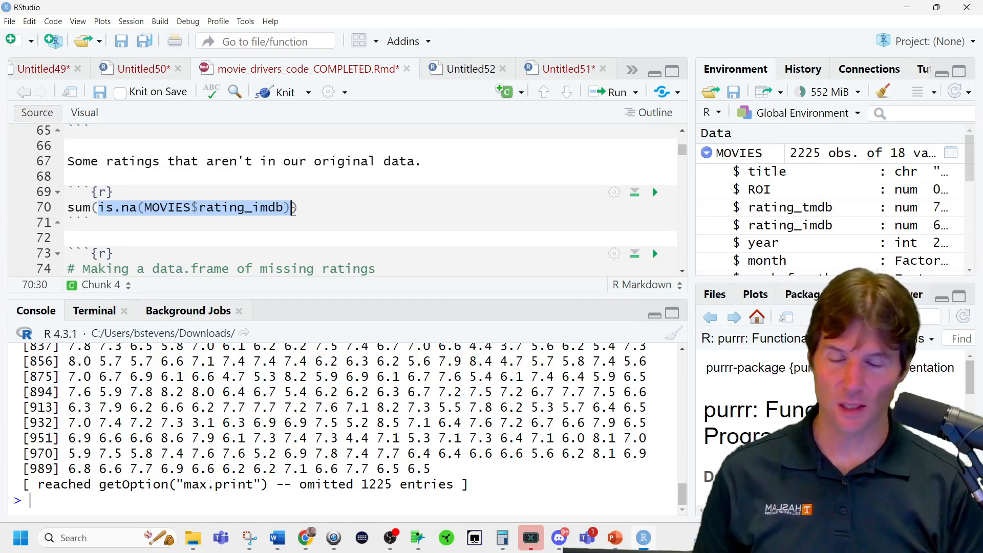
key("ctrl+Return")
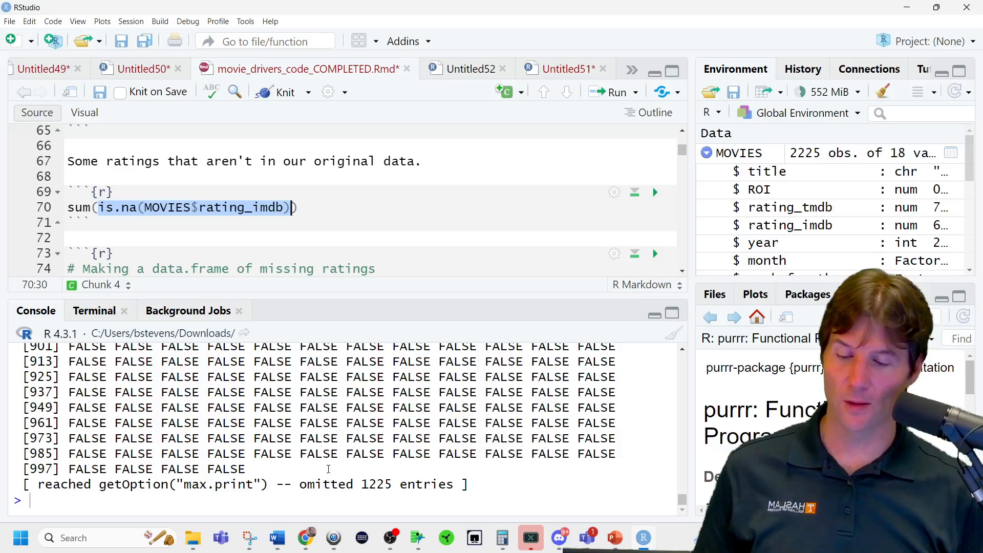
scroll(328, 469, "up", 15)
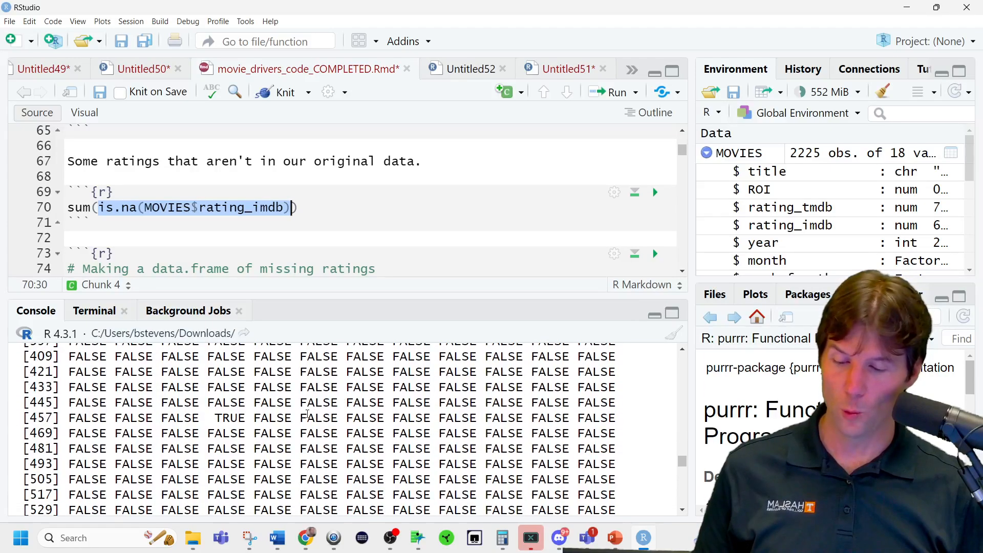
double_click(231, 417)
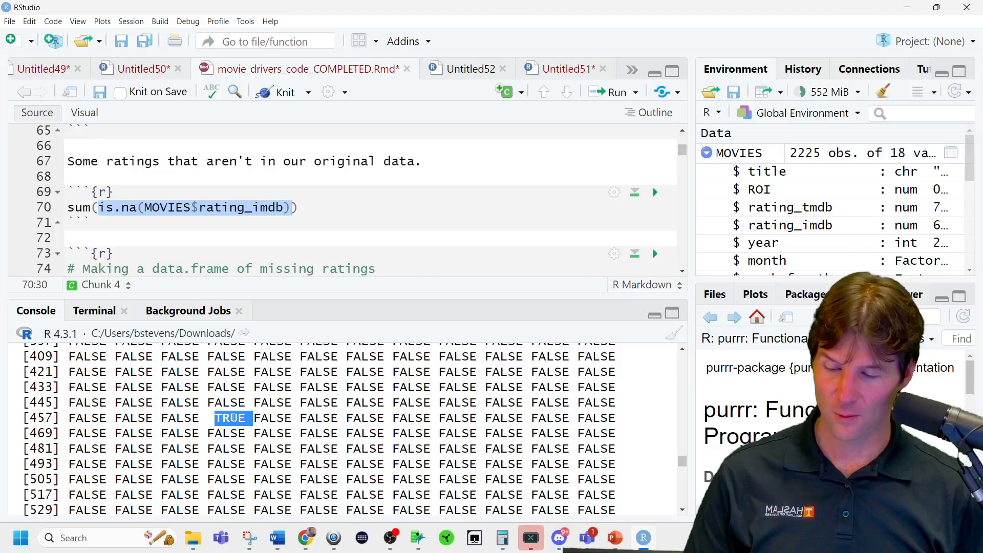
Open the MOVIES data frame in the viewer, find the missing rating_imdb value in row 460 and close the viewer.
left_click(755, 154)
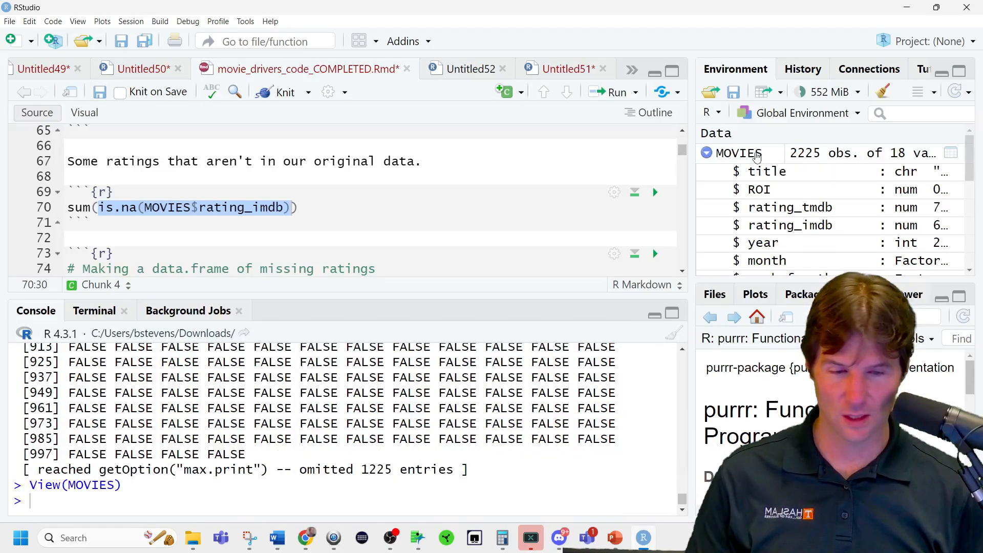
scroll(444, 178, "down", 15)
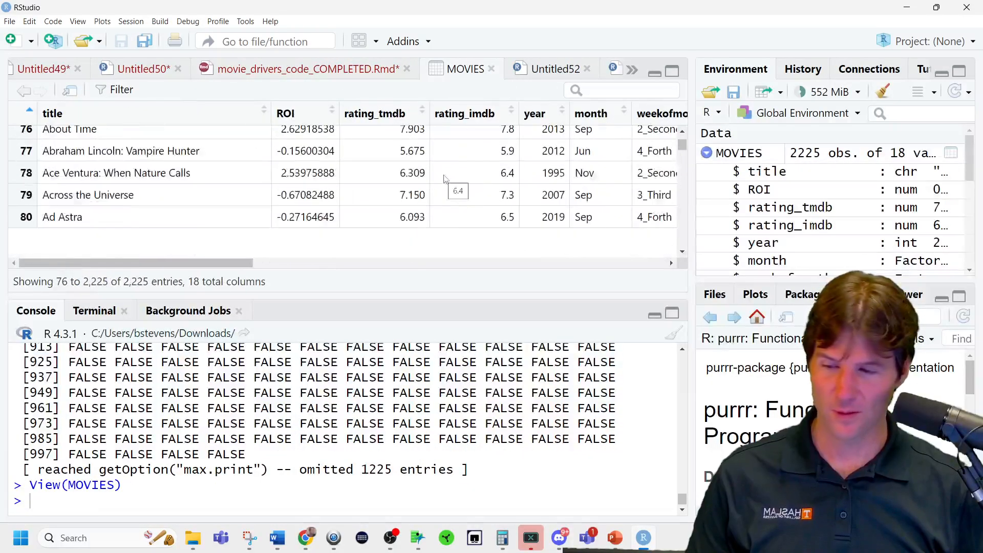
scroll(445, 178, "down", 20)
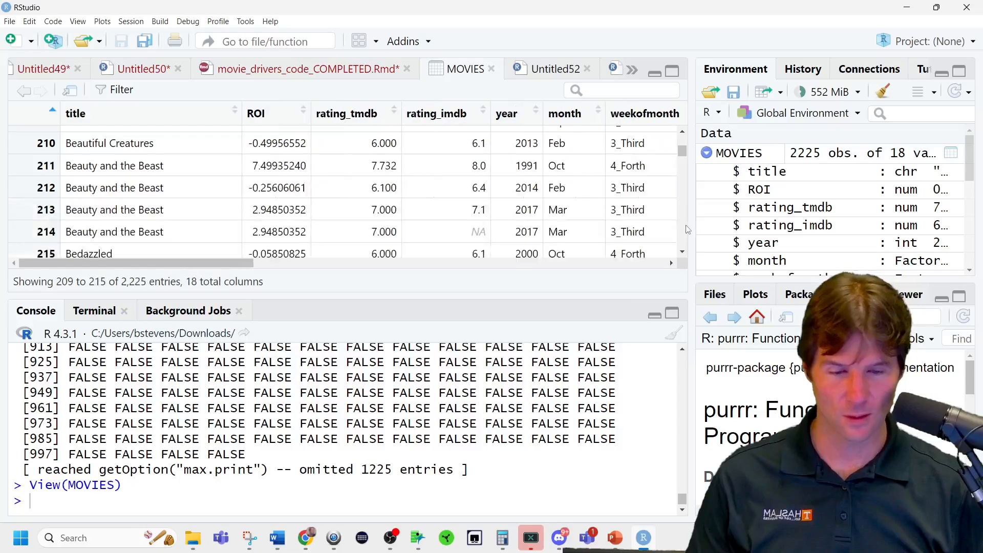
scroll(687, 229, "down", 15)
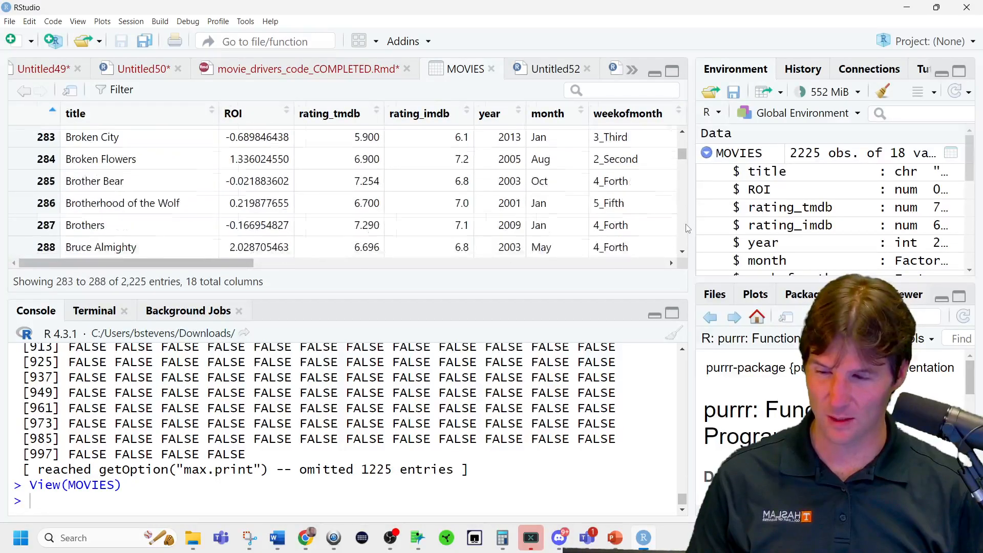
scroll(687, 229, "down", 15)
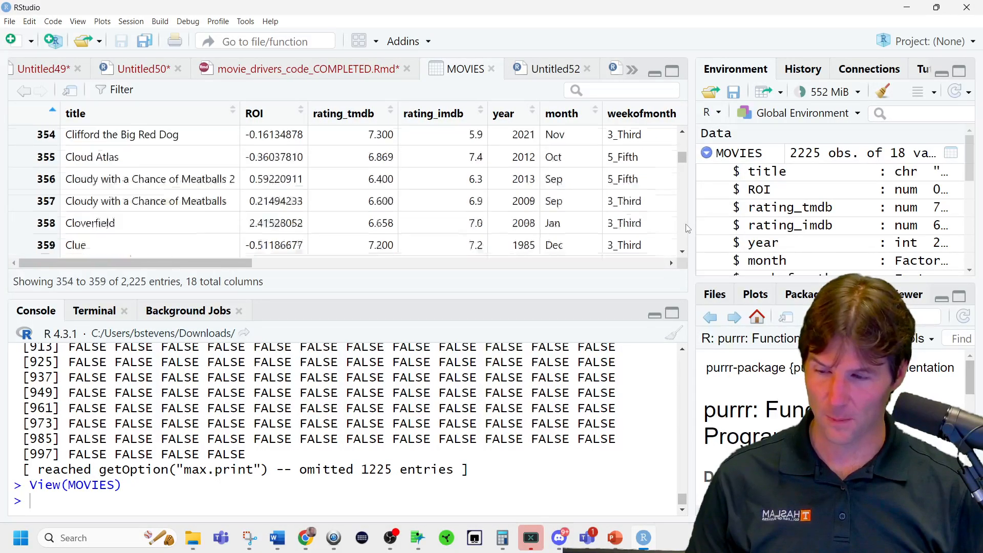
scroll(688, 229, "down", 15)
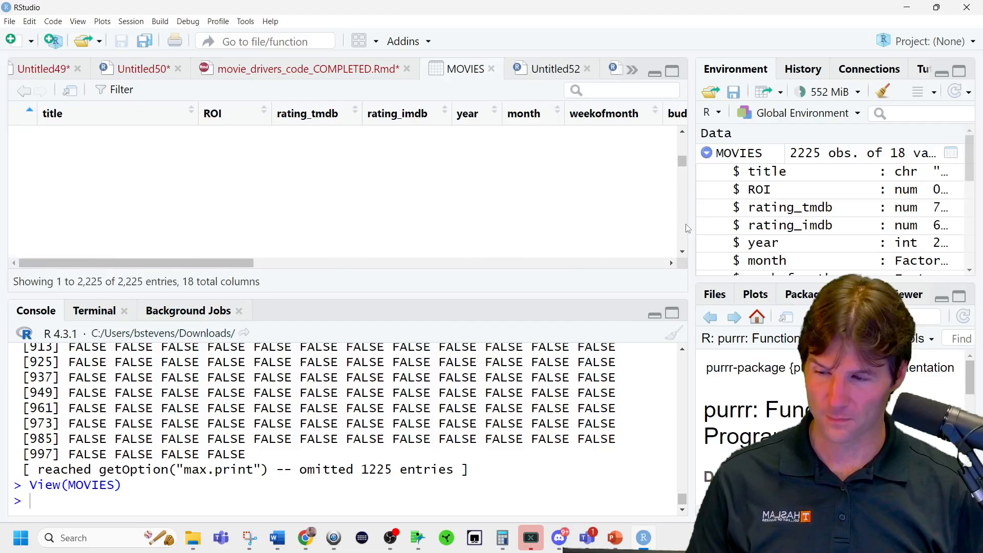
scroll(687, 229, "down", 7)
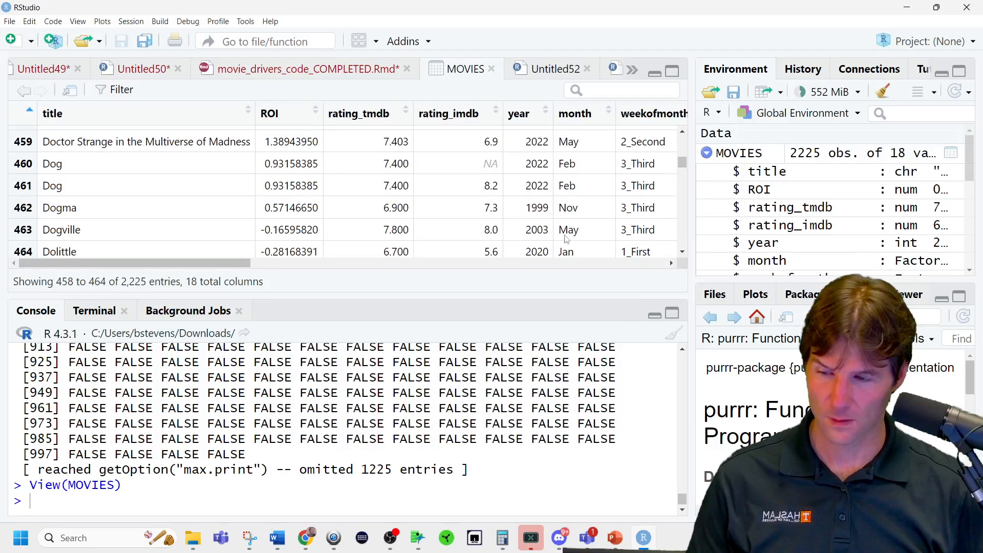
left_click_drag(481, 165, 510, 172)
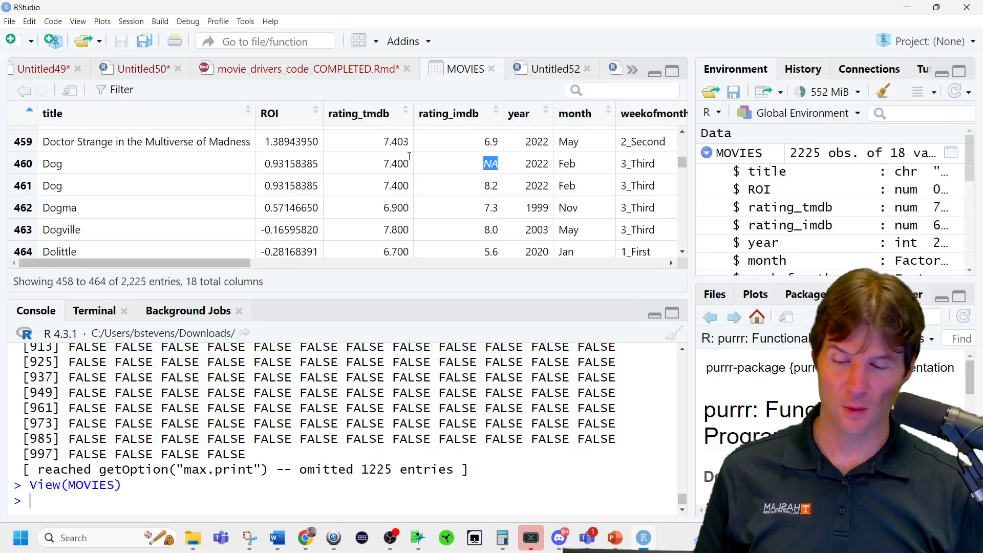
left_click(491, 69)
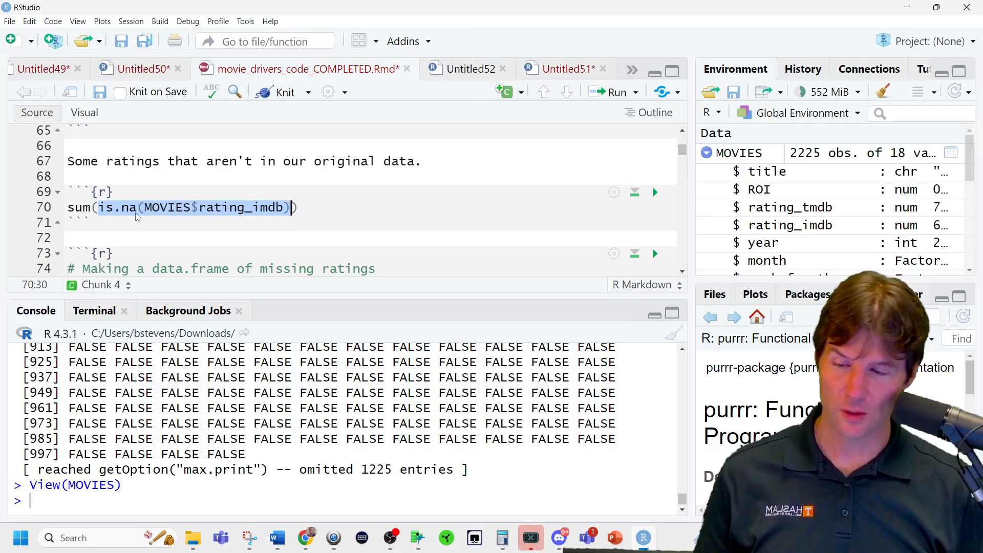
Replace sum with which on line 70, run which(is.na(MOVIES$rating_imdb)) and check the returned row numbers.
double_click(70, 207)
type("which")
key("ctrl+Return")
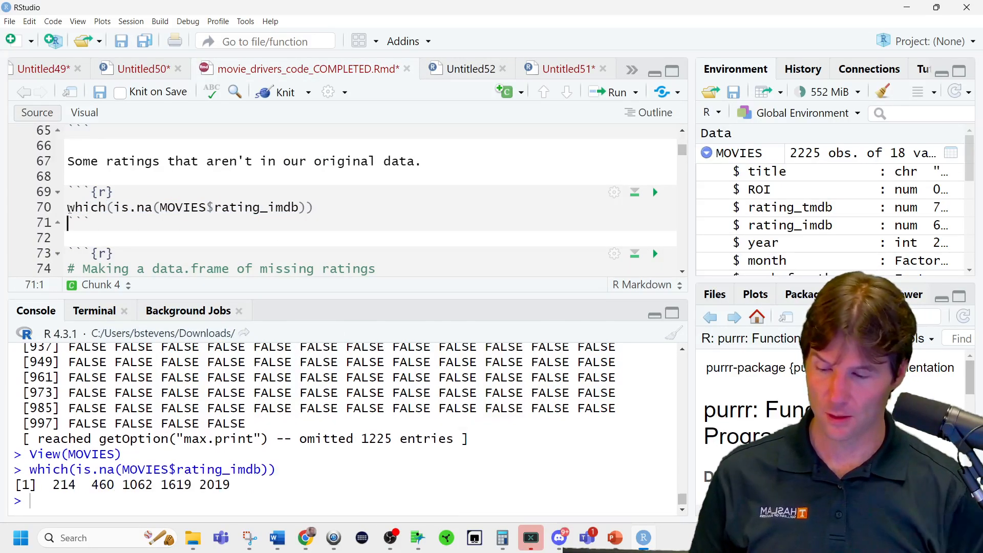
double_click(64, 483)
double_click(95, 484)
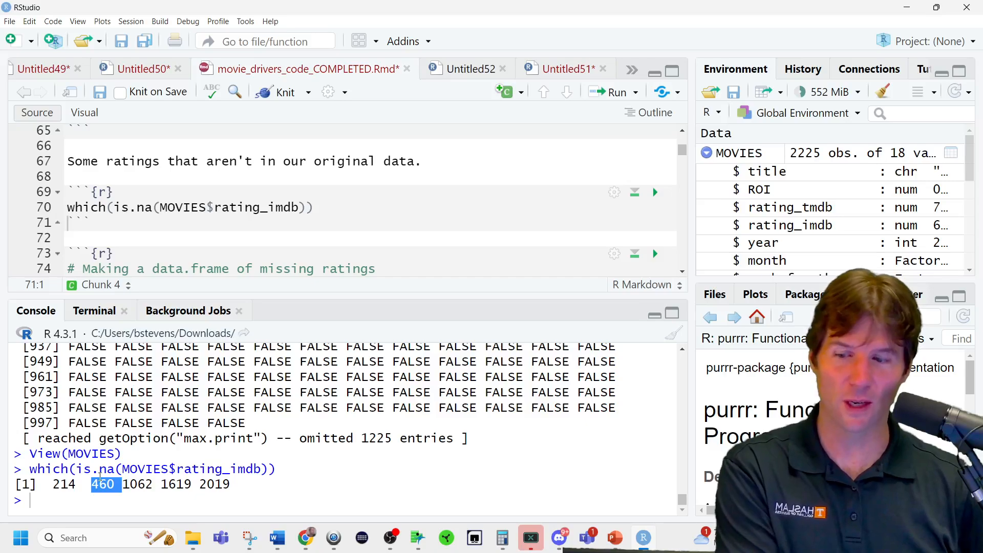
Duplicate the which line below itself, change the copy's function to sum and append the comment #Total missing.
triple_click(324, 207)
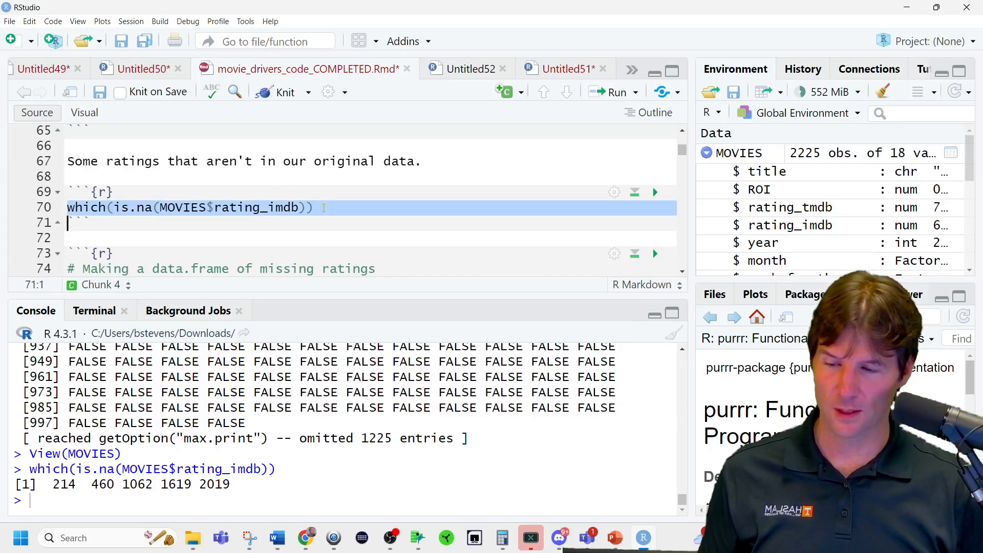
key("ctrl+v")
key("ctrl+v")
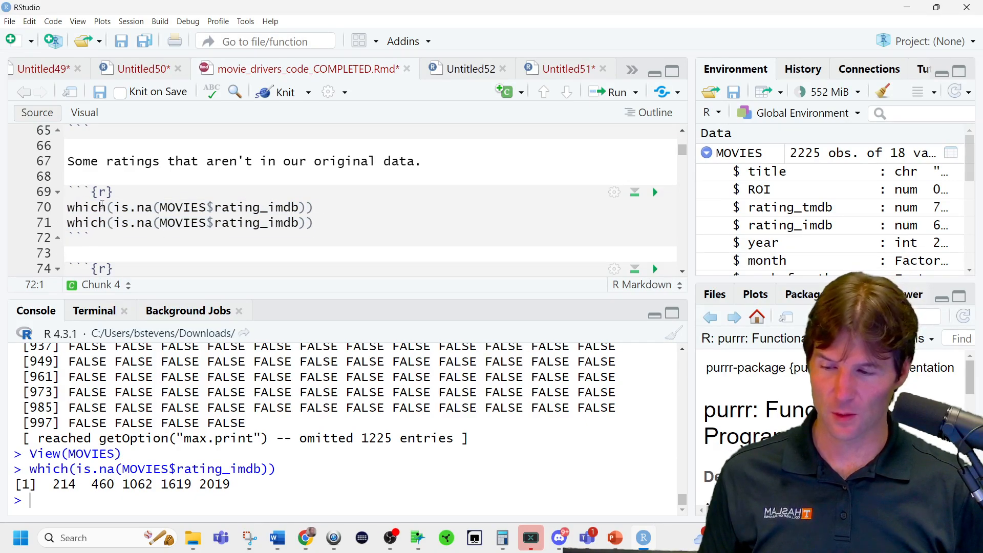
double_click(84, 221)
type("sum")
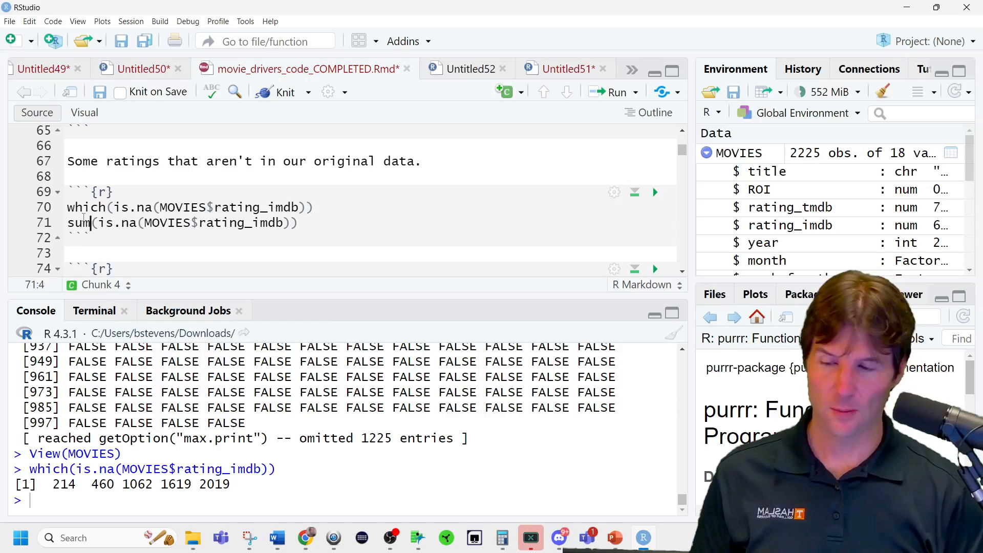
left_click(336, 223)
type("#")
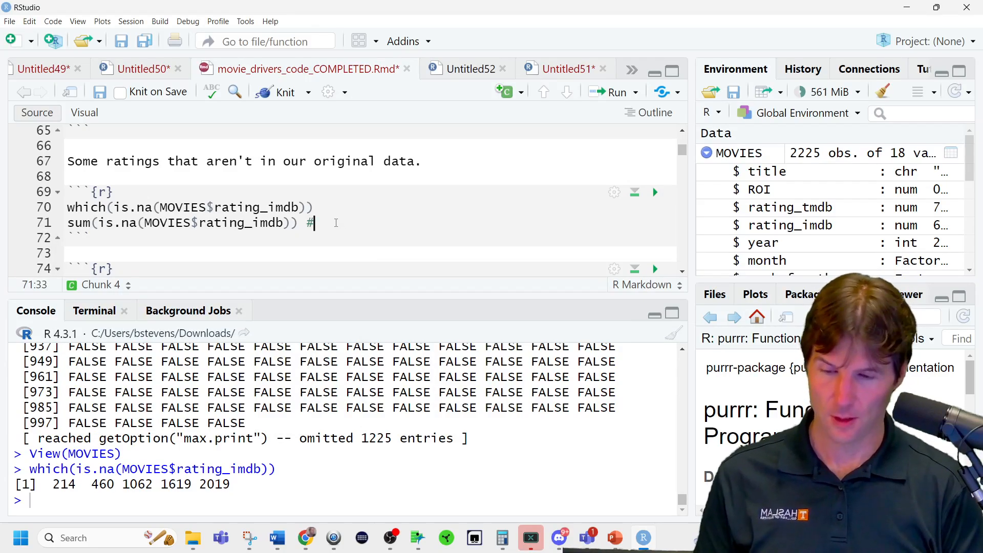
type("Total missing")
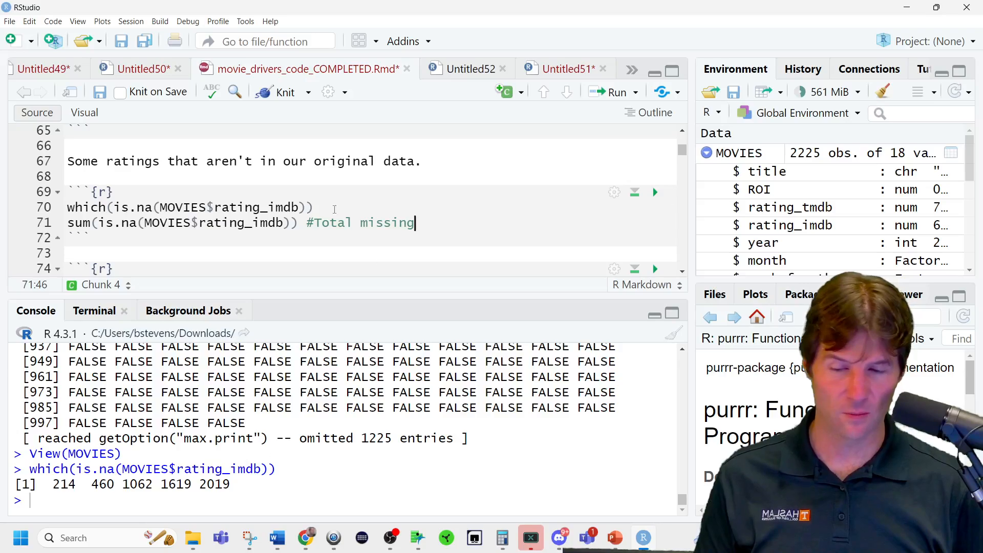
Run only the inner is.na(MOVIES$rating_imdb) part of the sum line.
left_click_drag(98, 222, 292, 223)
key("ctrl+Return")
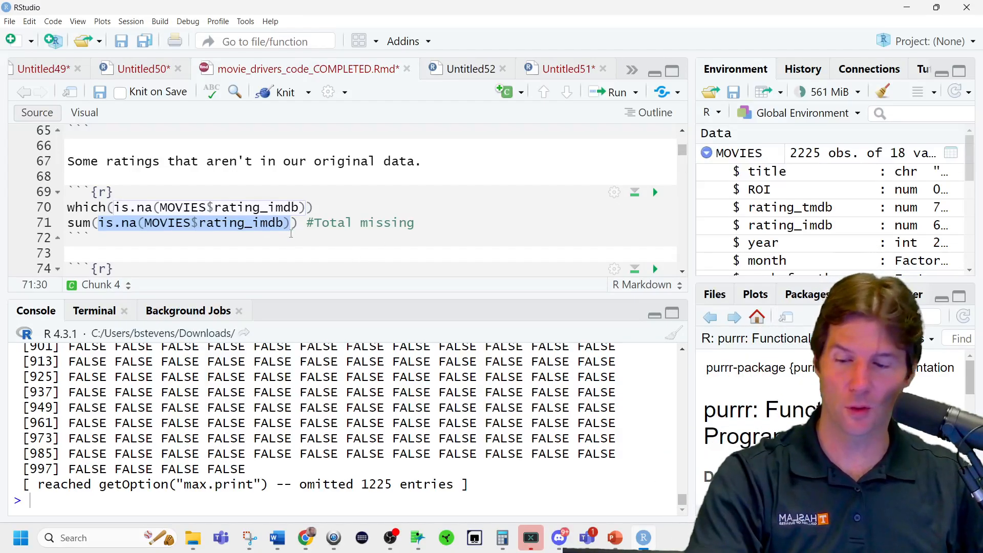
Run which(is.na(MOVIES$rating_imdb)) on line 70 and append the comment #Positions of missing to that line.
left_click(295, 234)
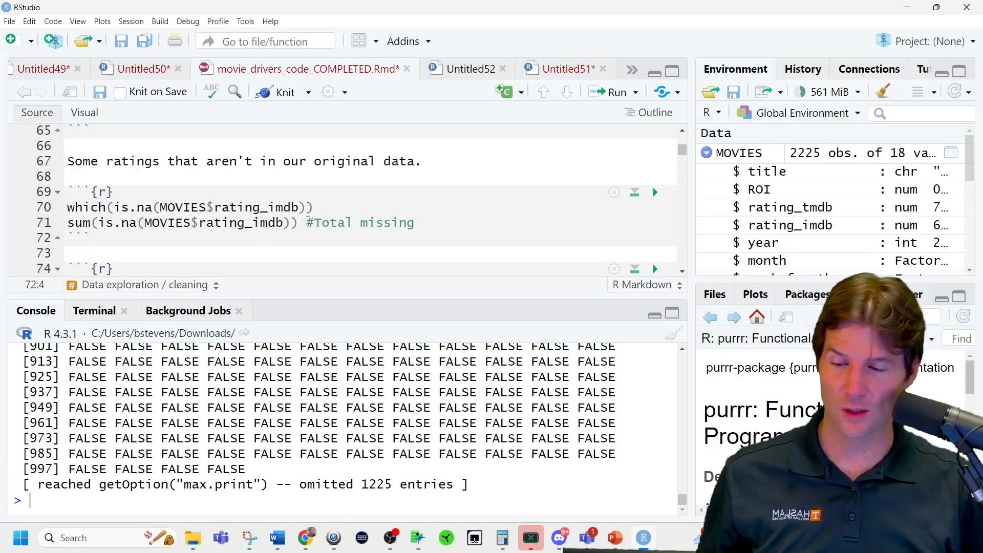
left_click(324, 208)
key("ctrl+Return")
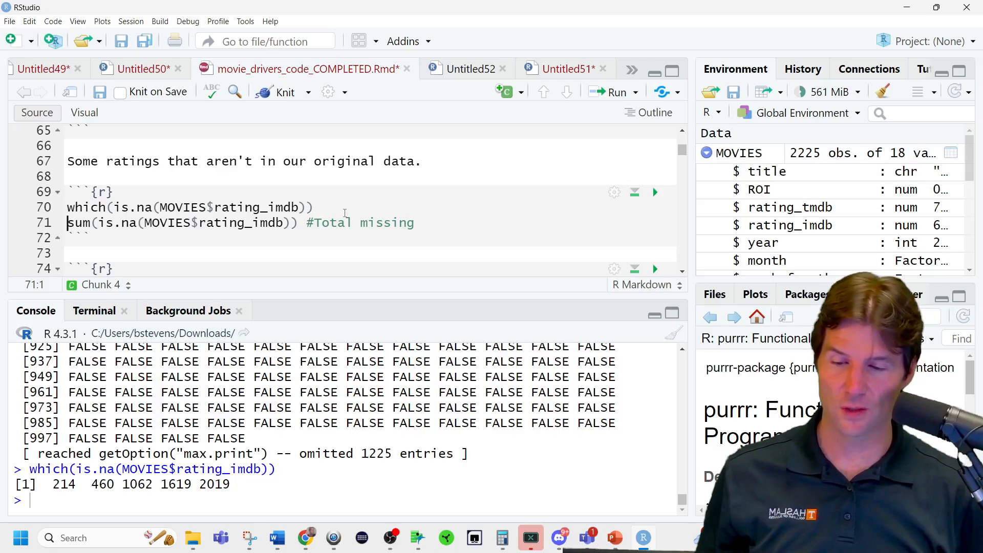
left_click(344, 212)
type("#Po")
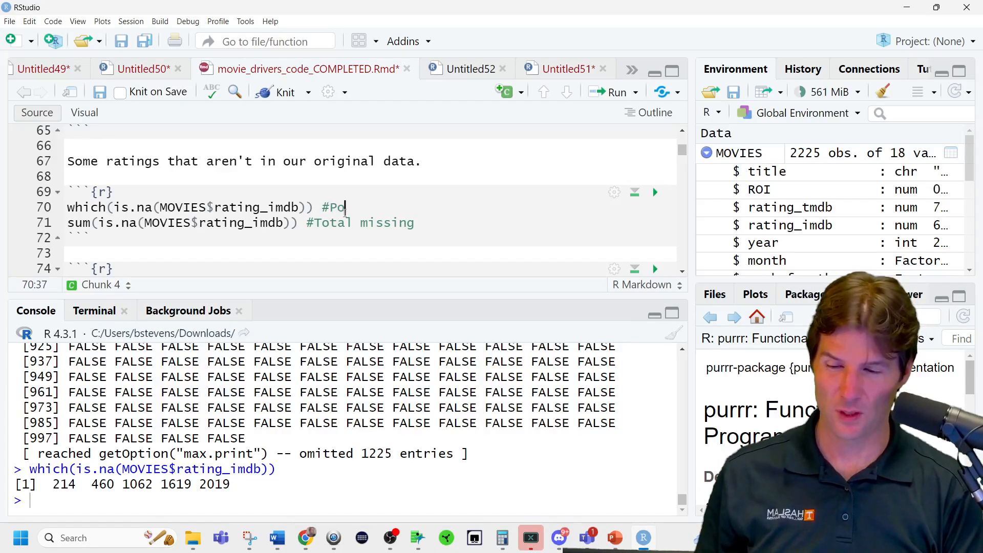
type("sitions of missing")
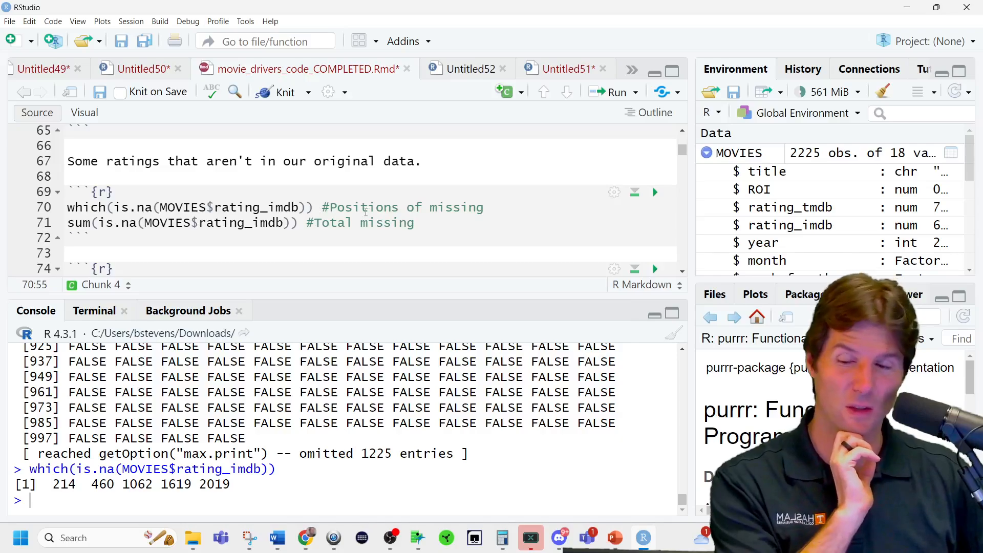
Duplicate the which line below the sum line, assign the copy to ROWS with ROWS <- and run it.
triple_click(75, 204)
key("ctrl+c")
left_click(463, 220)
key("Return")
key("ctrl+v")
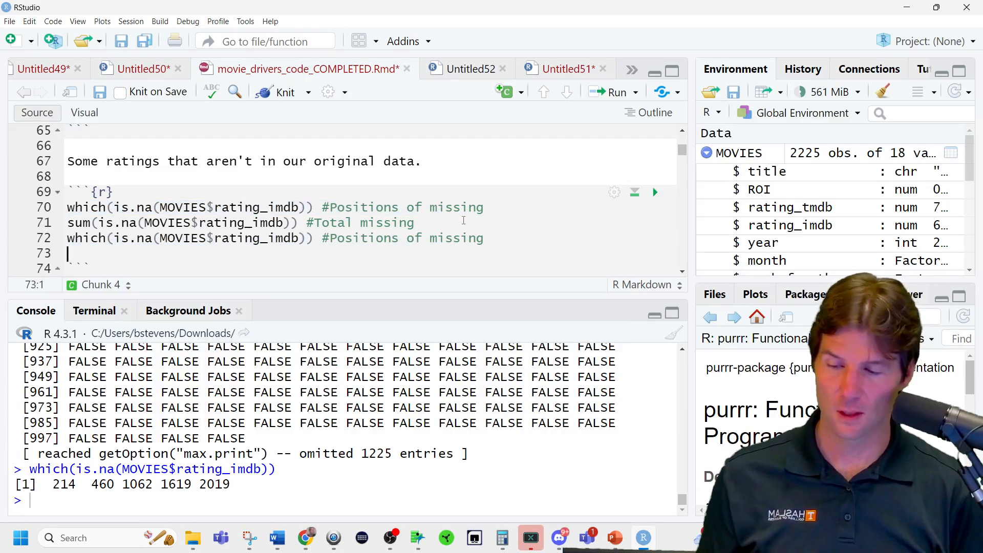
key("Up")
type("ROWS <-")
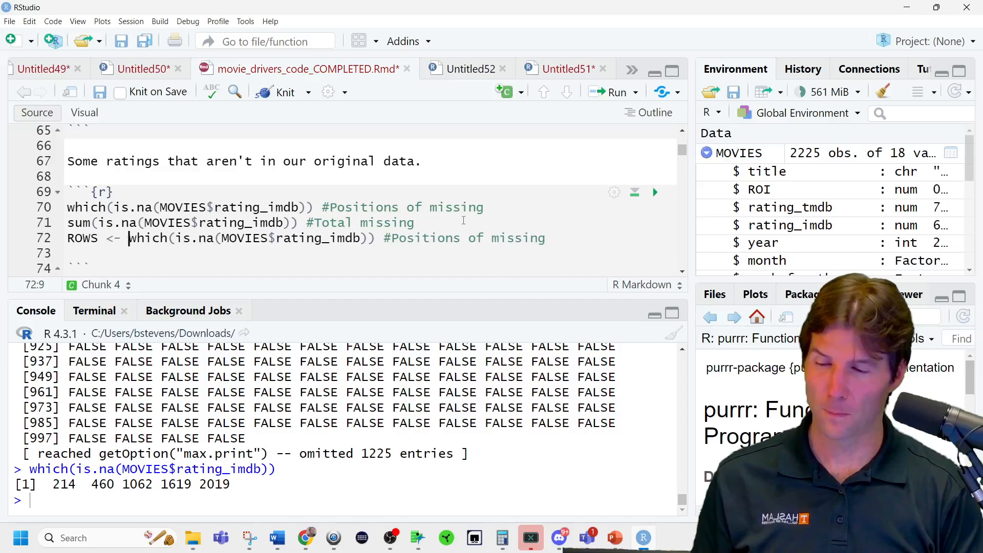
key("ctrl+Return")
Add MOVIES[ROWS,] on line 73, run it and look through the printed rows with missing IMDb ratings.
key("Up")
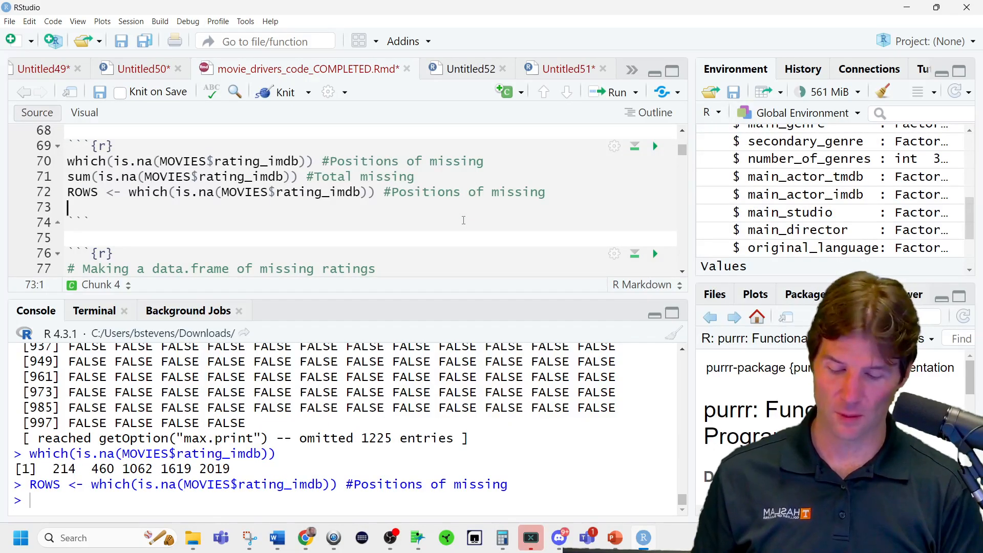
type("movi")
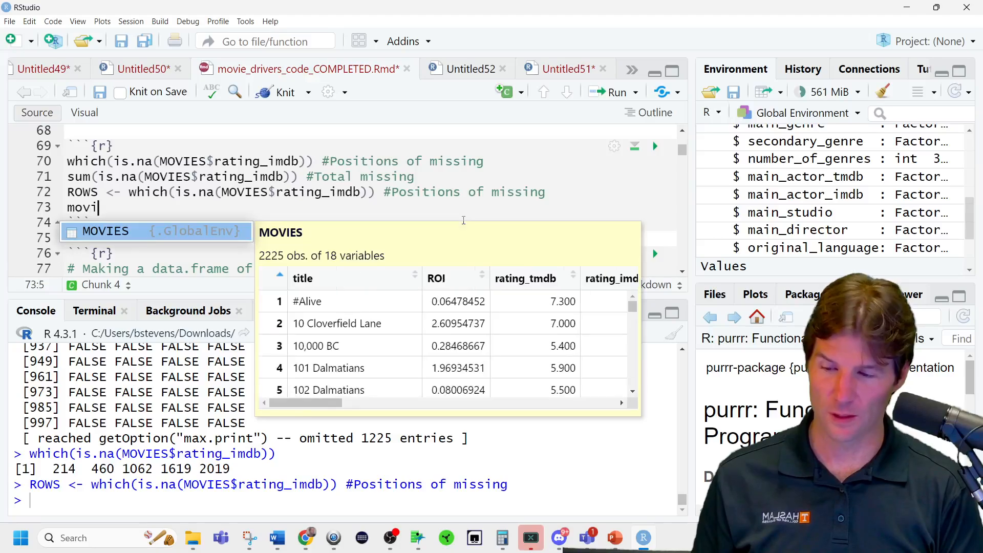
key("Tab")
type("[ROWS,")
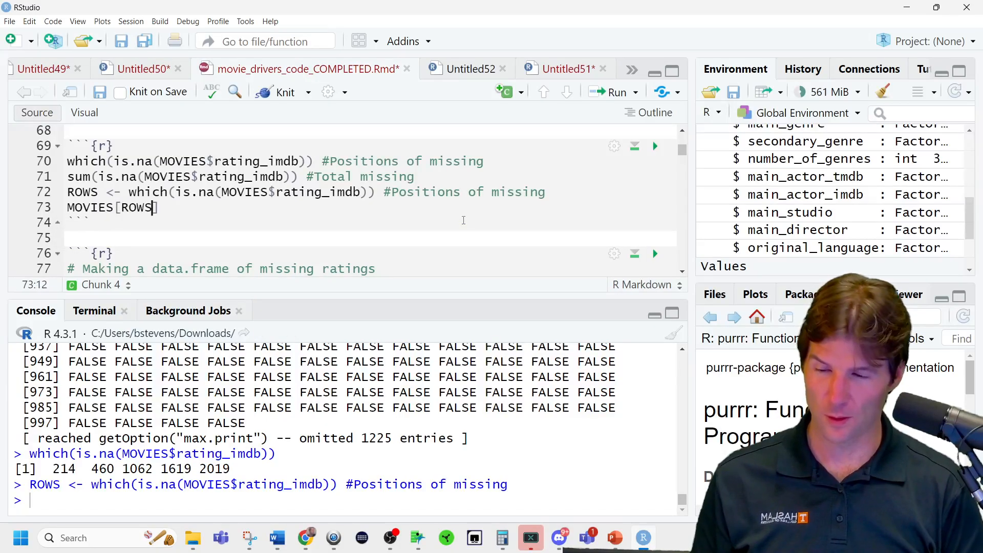
key("ctrl+Return")
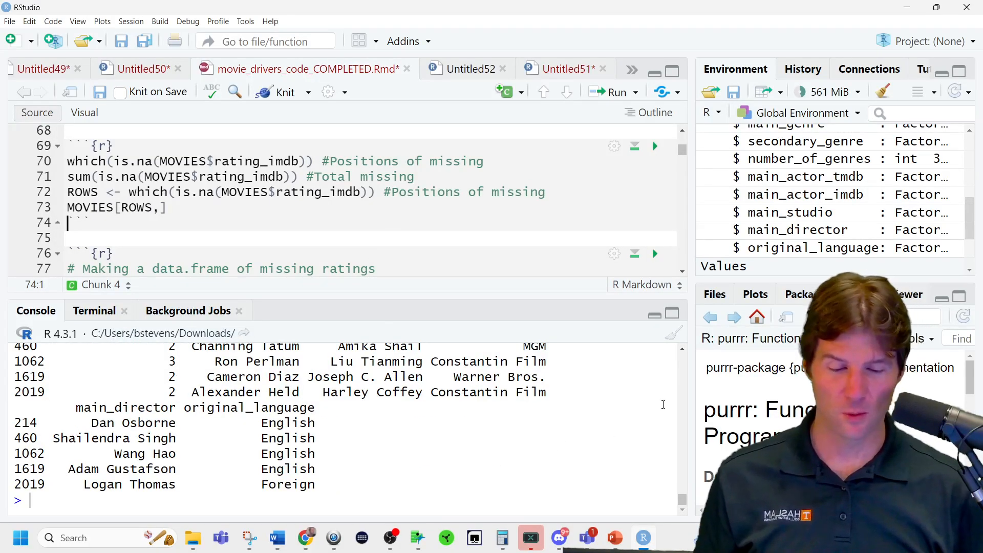
scroll(339, 405, "up", 7)
scroll(339, 405, "down", 1)
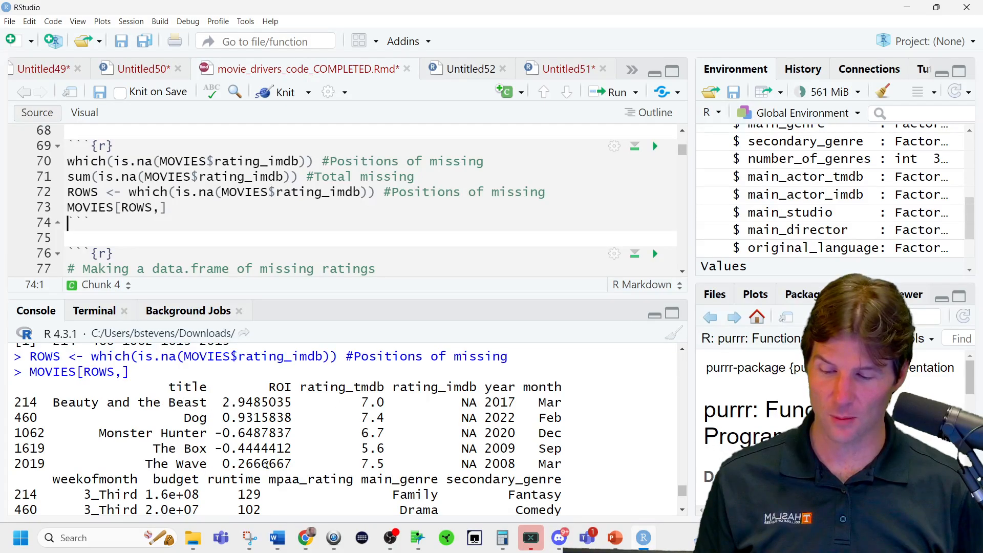
scroll(326, 438, "down", 1)
scroll(326, 437, "up", 1)
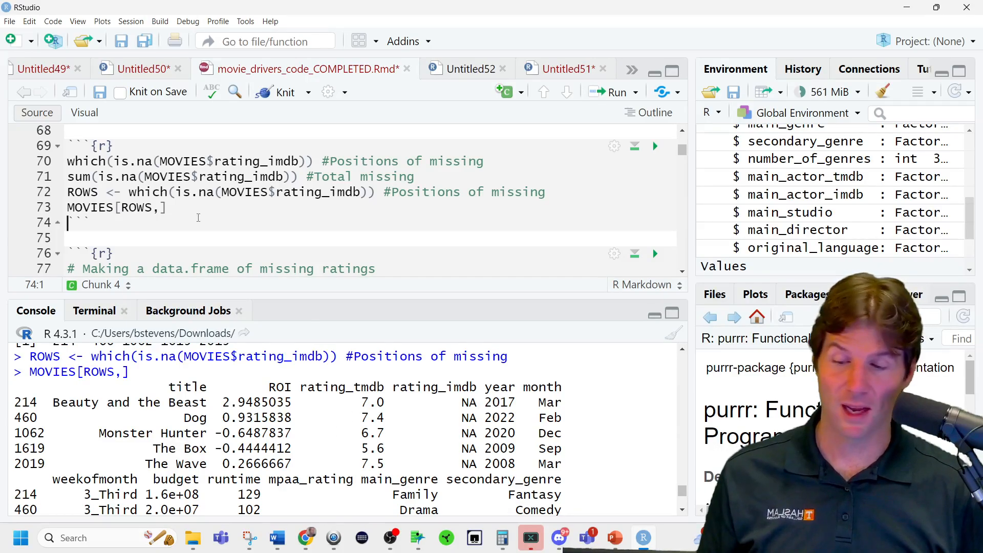
Review the chunk that builds missing_ratings, noting the object name and the data.frame function on line 78.
scroll(200, 219, "down", 3)
scroll(206, 221, "down", 2)
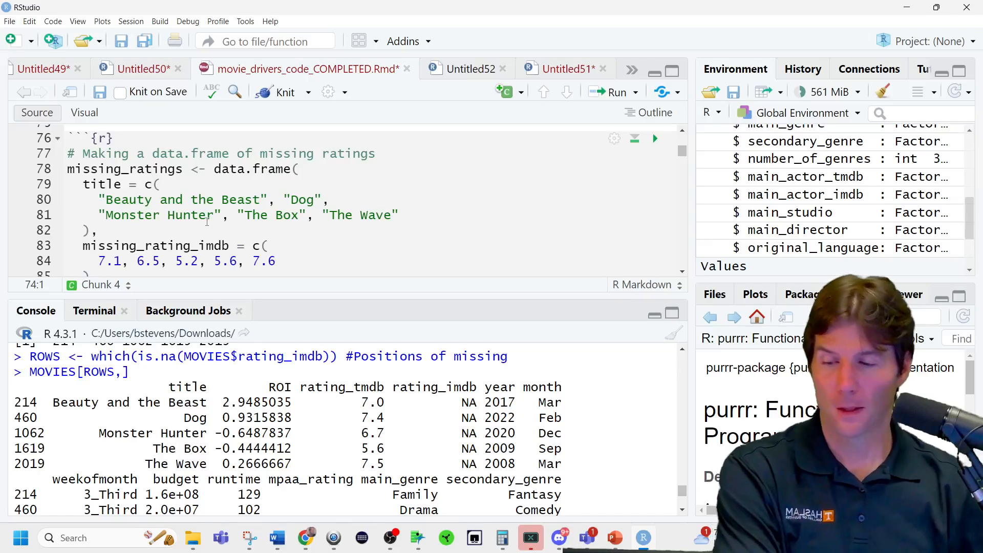
double_click(168, 169)
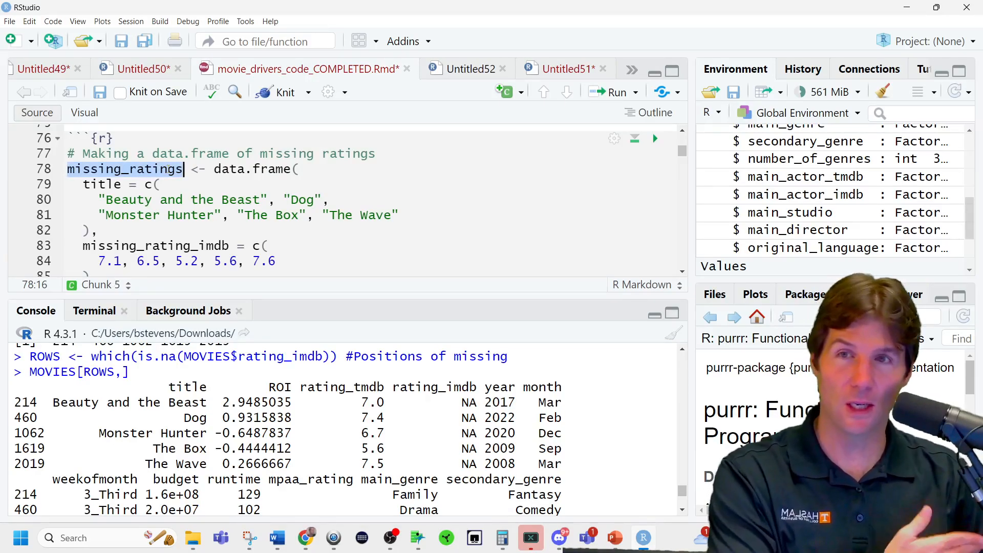
left_click_drag(214, 168, 292, 171)
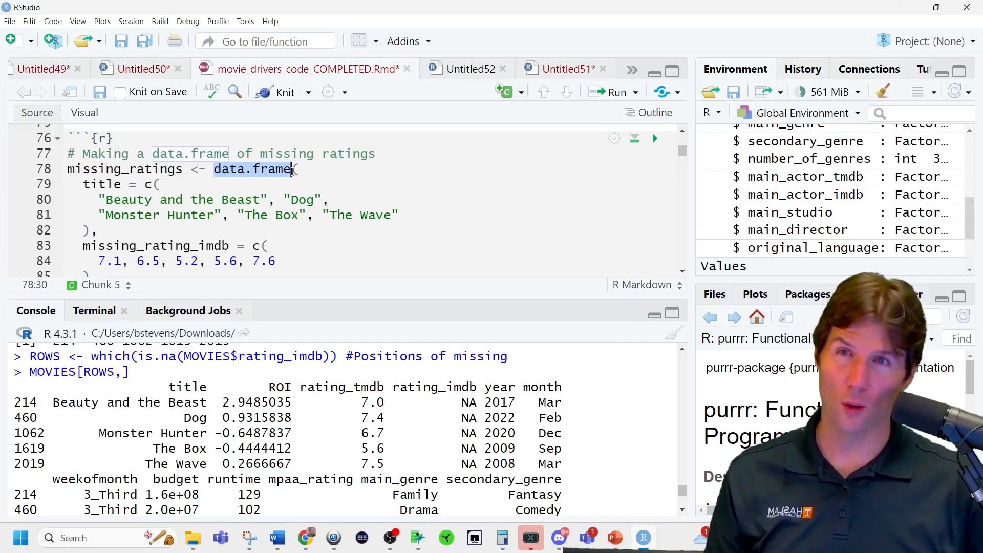
mouse_move(293, 171)
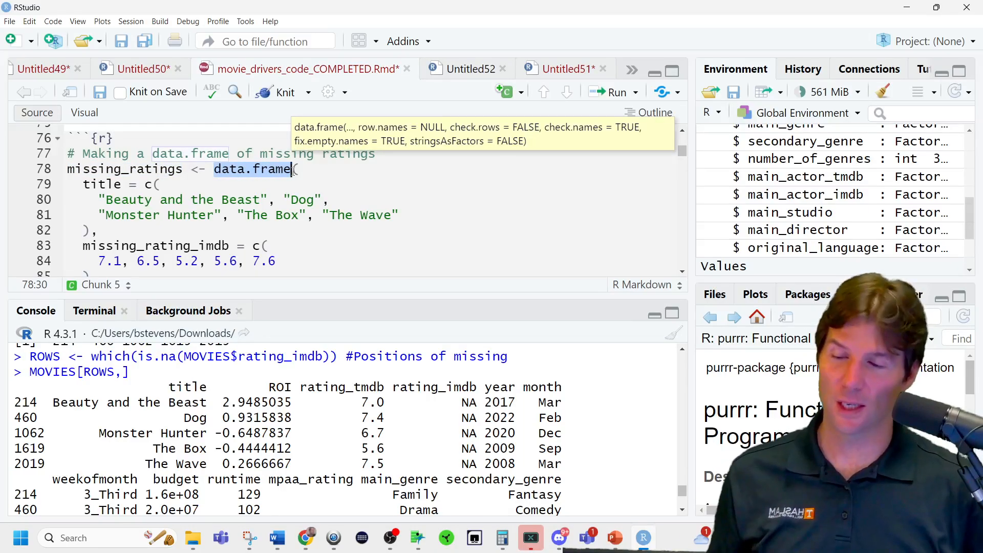
left_click(143, 215)
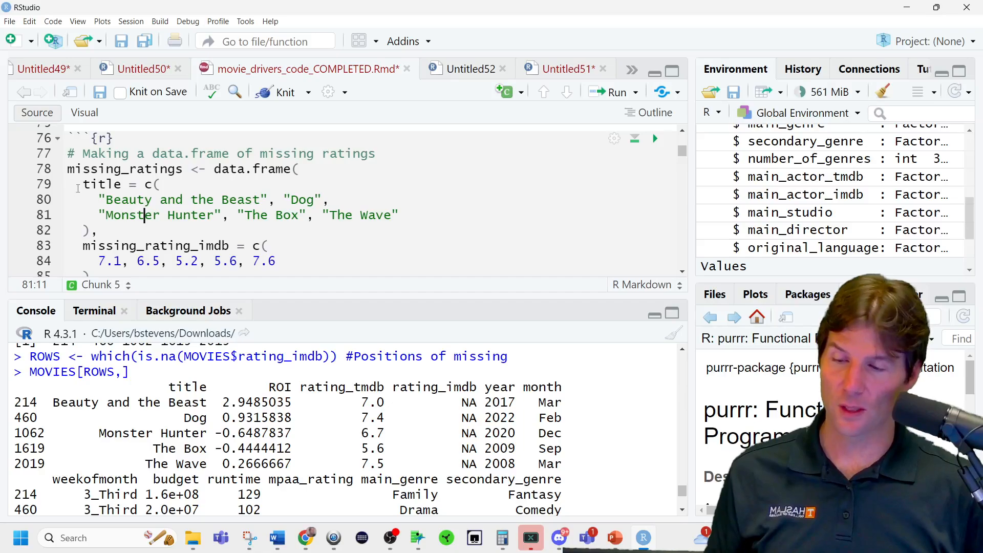
Join the title vector of missing_ratings, including its closing parenthesis, onto line 79 and widen the editor pane to fit it.
left_click_drag(101, 199, 6, 187)
key("Right")
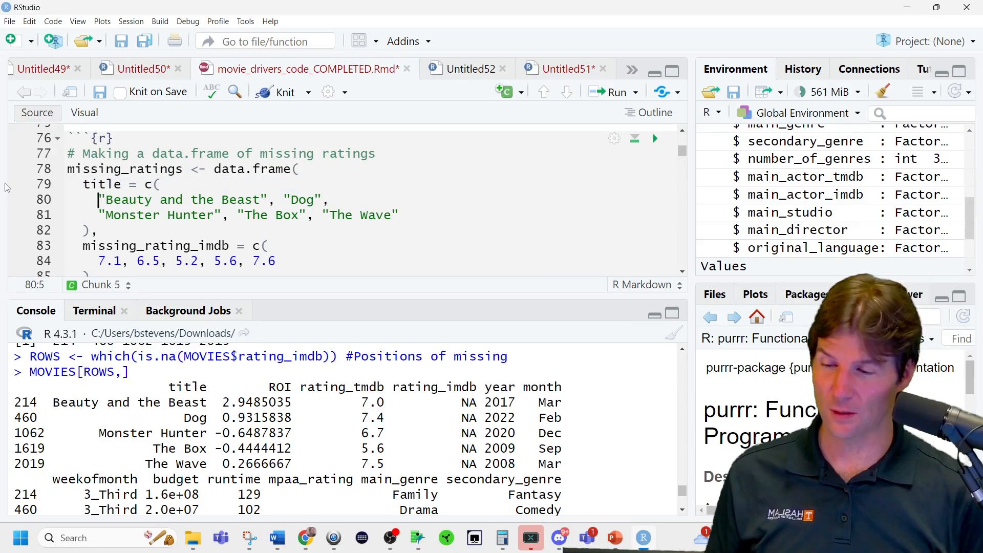
key("BackSpace")
key("BackSpace")
key("BackSpace")
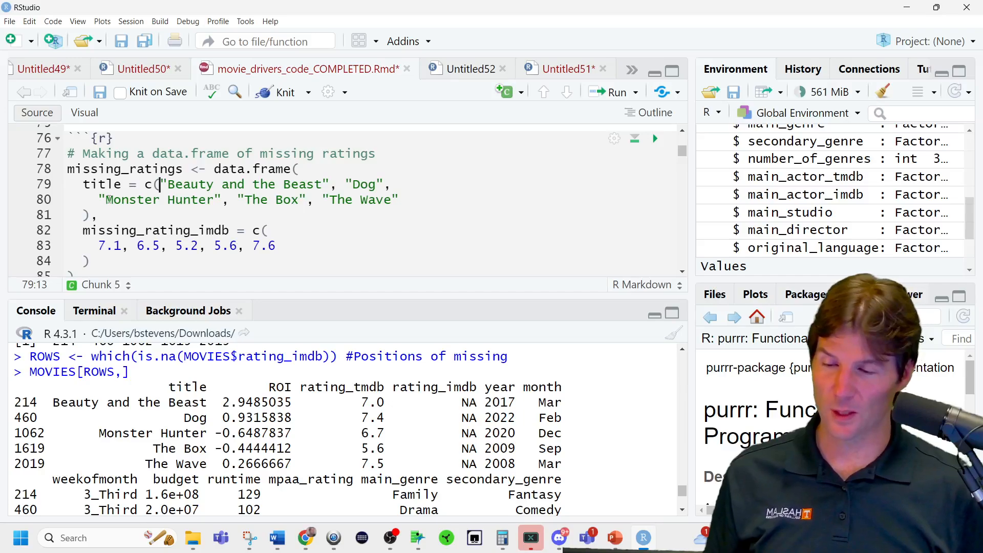
left_click_drag(99, 200, 46, 199)
key("BackSpace")
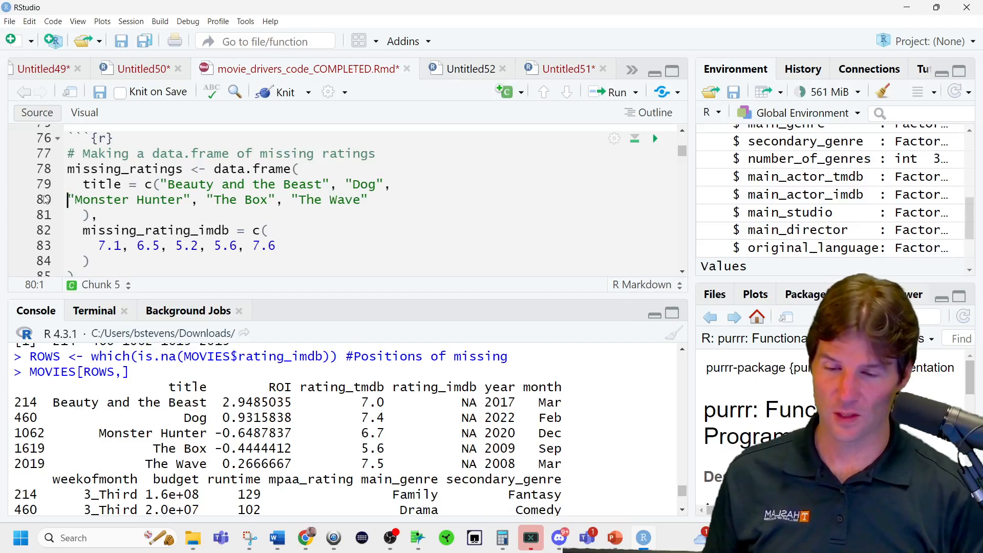
key("BackSpace")
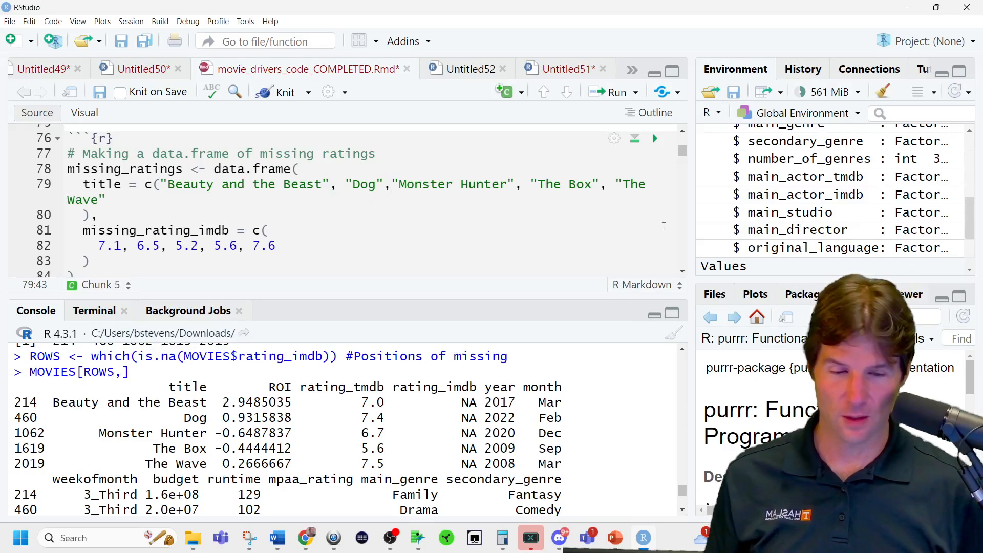
left_click_drag(691, 226, 819, 224)
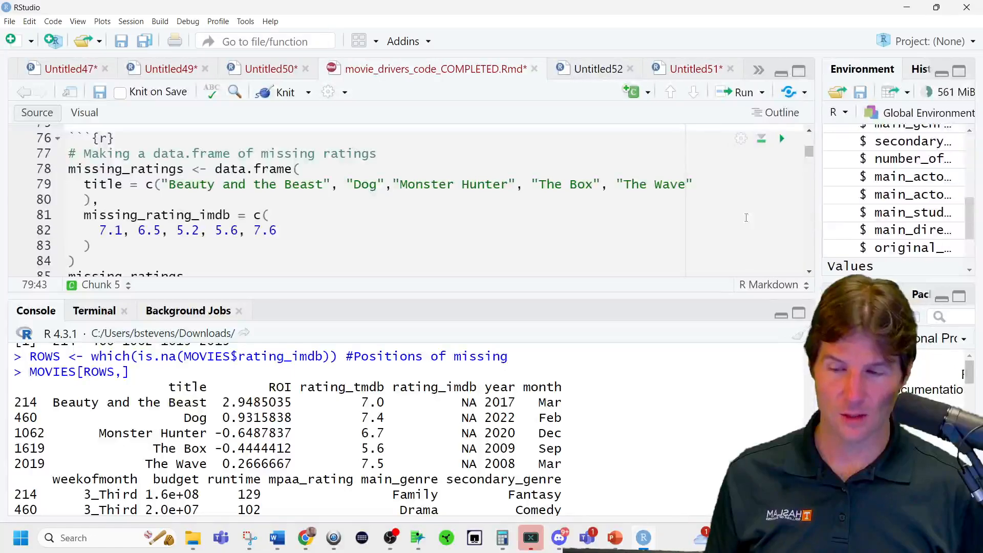
left_click(84, 199)
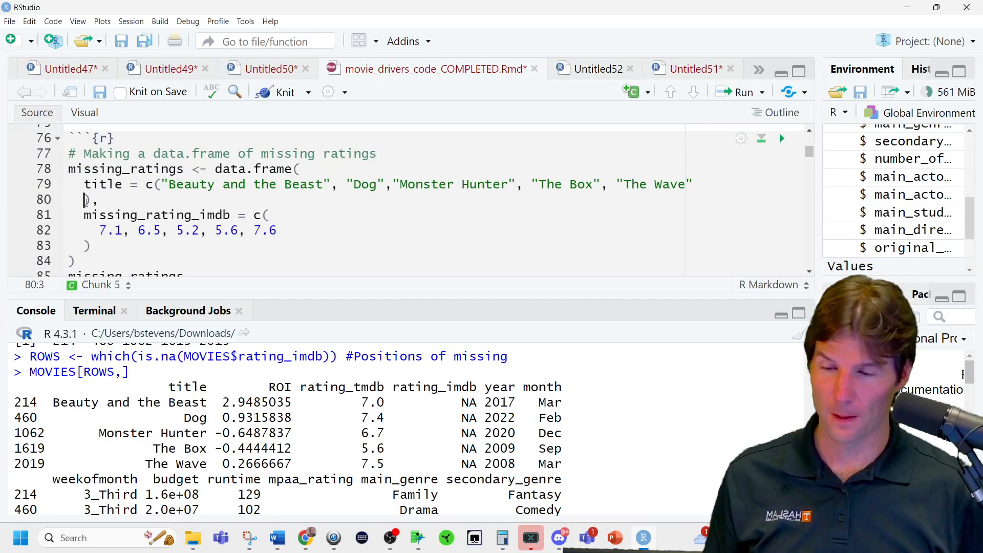
key("BackSpace")
key("BackSpace")
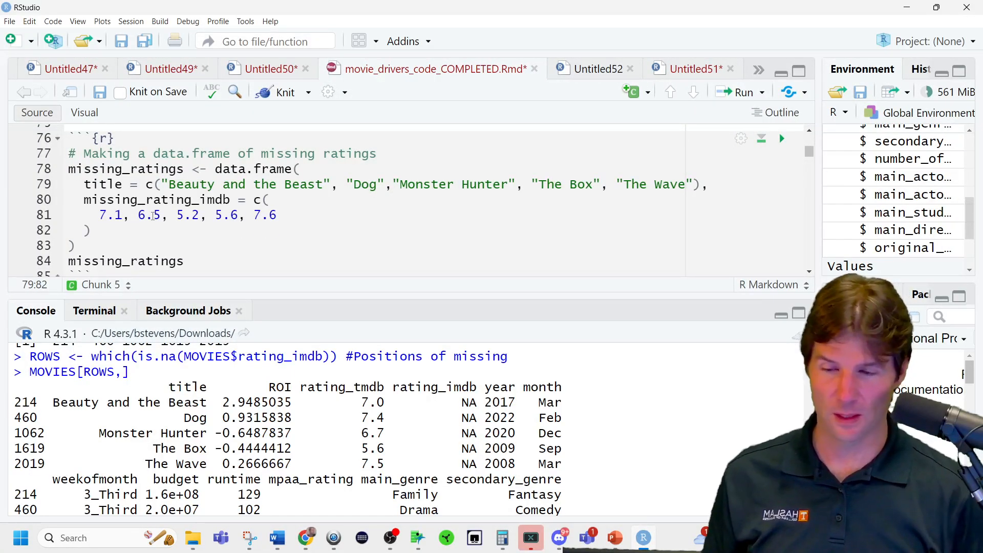
Join the missing_rating_imdb vector, including its values and closing parenthesis, onto line 80.
left_click_drag(100, 215, 41, 221)
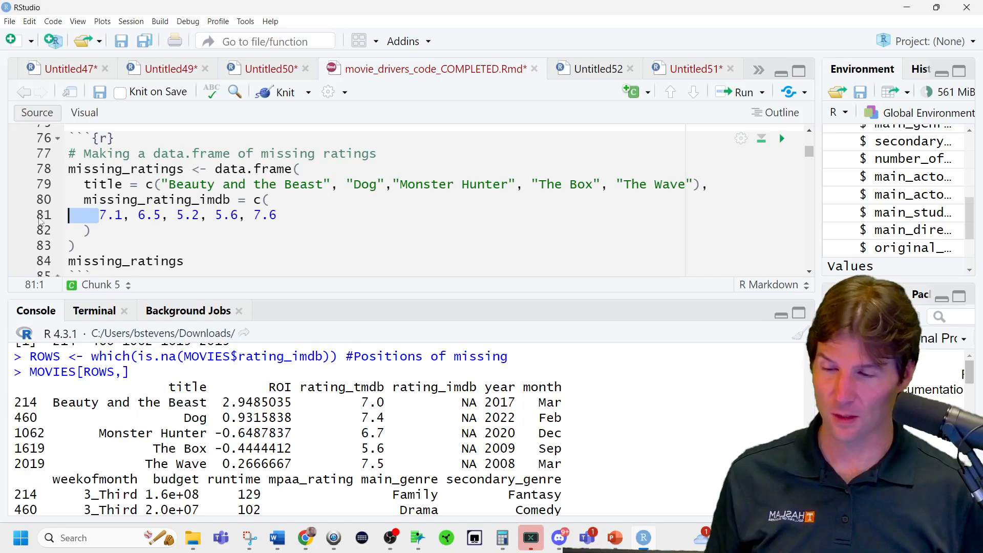
key("BackSpace")
key("BackSpace")
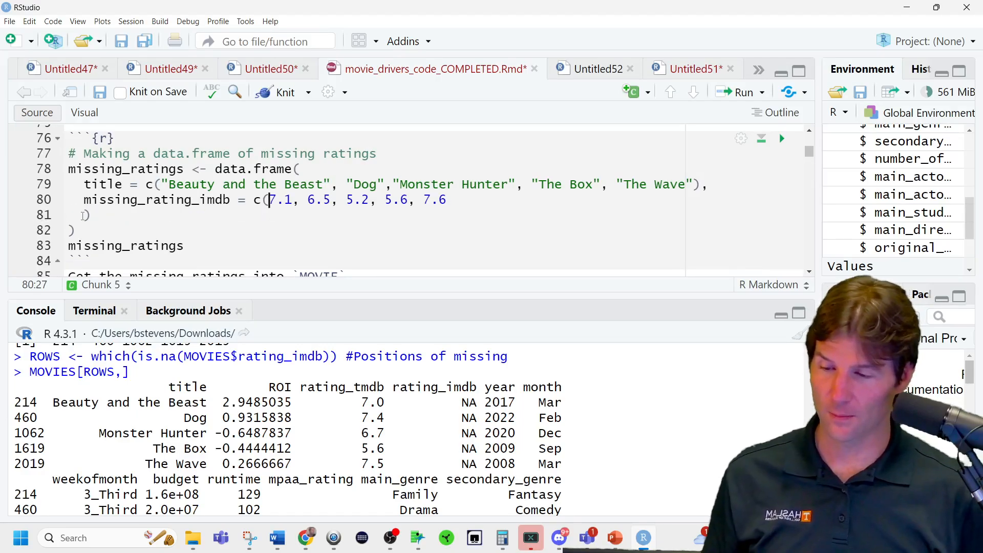
left_click_drag(83, 215, 56, 220)
key("BackSpace")
key("BackSpace")
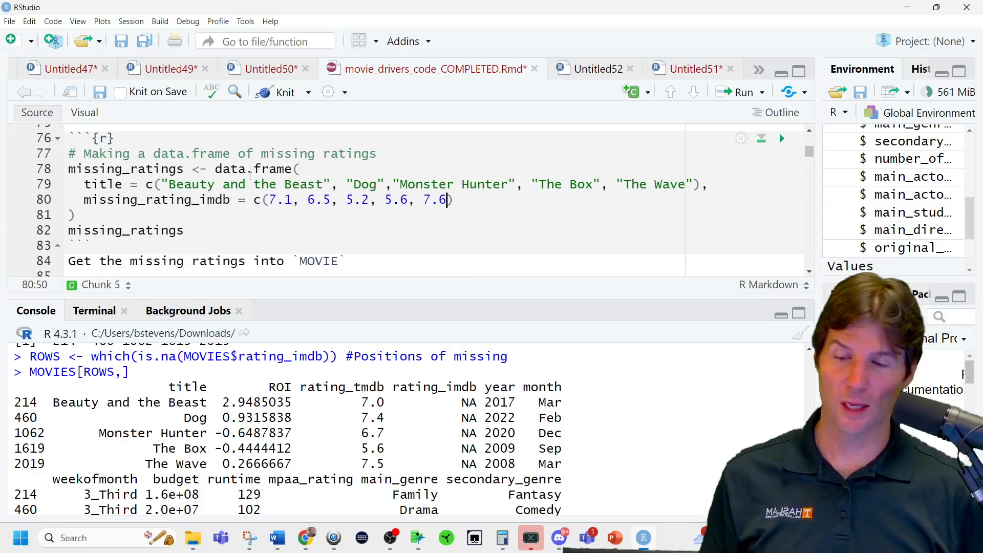
Run the missing_ratings data.frame definition and print missing_ratings in the console.
left_click(278, 169)
key("ctrl+Return")
key("ctrl+Return")
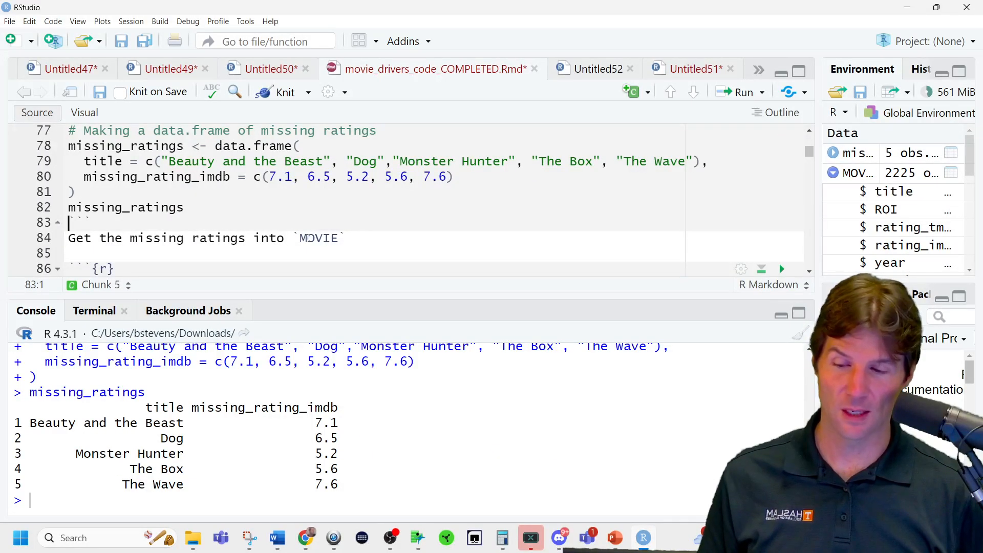
Rerun the ROWS assignment on line 72 and print only ROWS from the MOVIES[ROWS,] line.
scroll(308, 238, "up", 3)
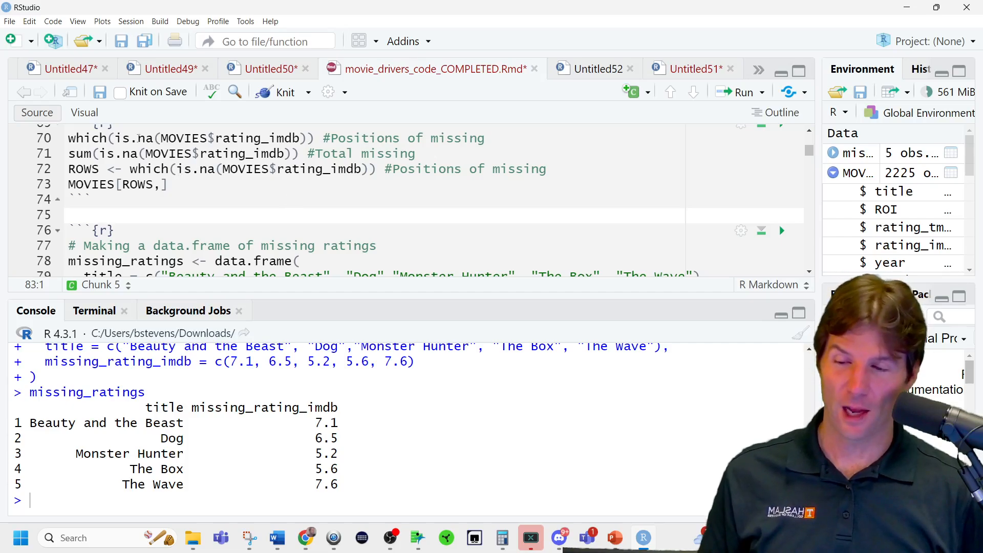
left_click(322, 138)
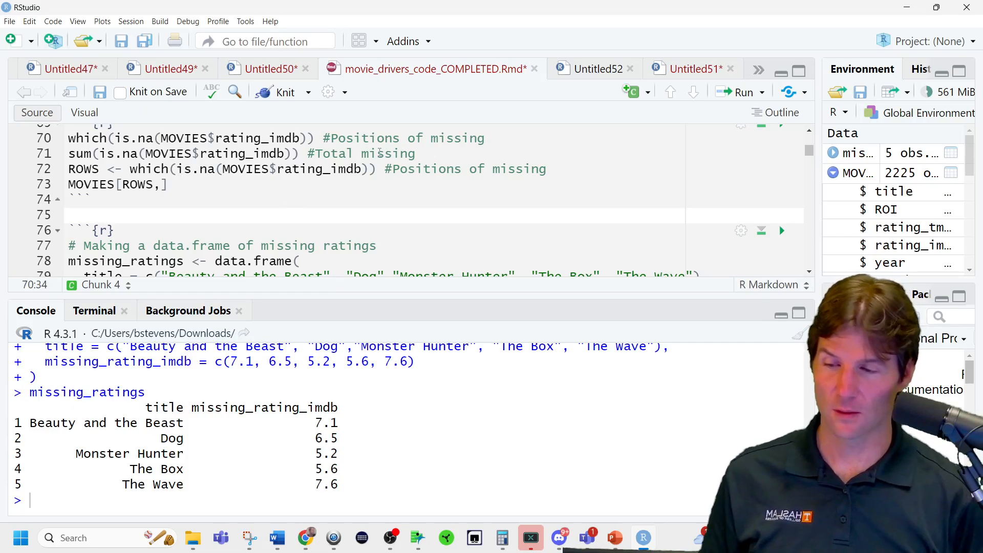
key("Down")
key("Down")
key("ctrl+Return")
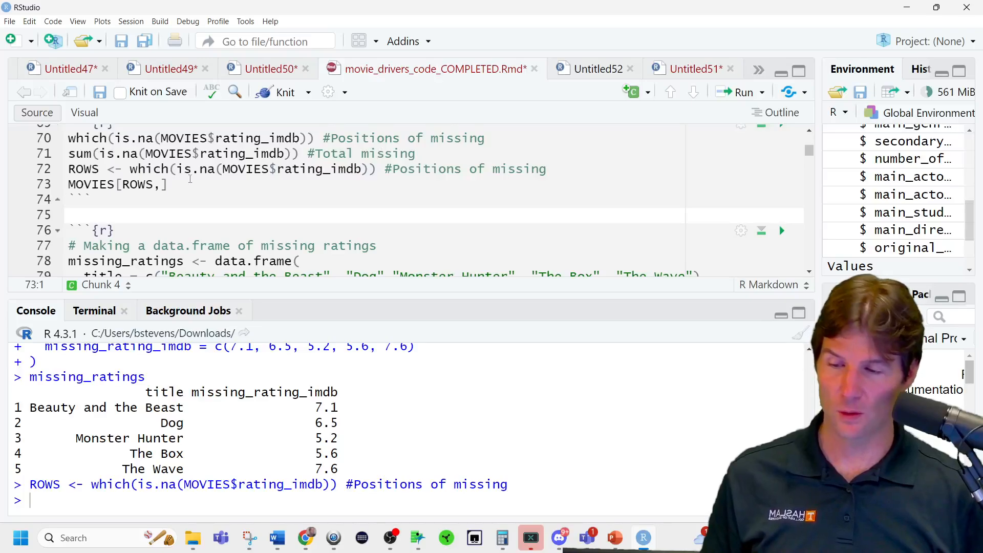
double_click(137, 185)
key("ctrl+Return")
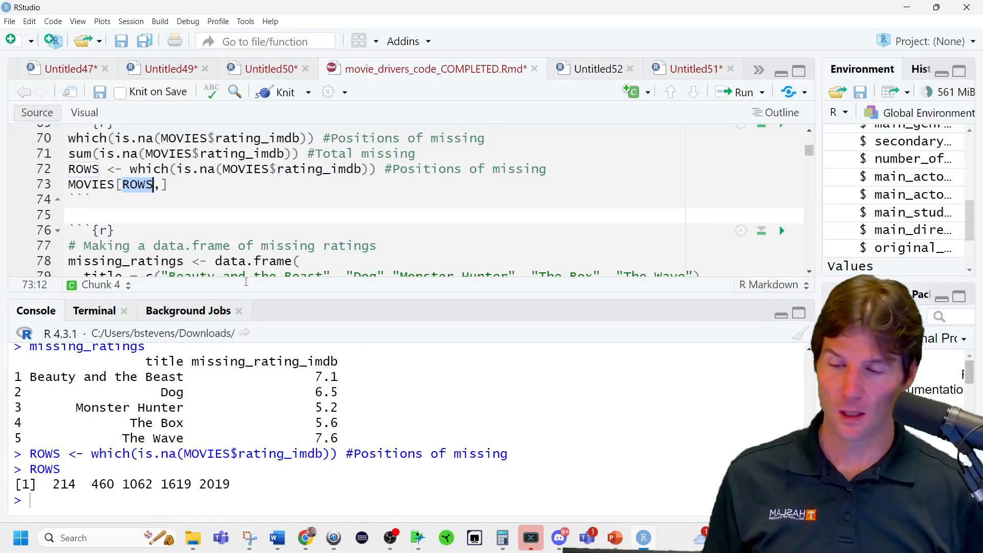
Enlarge the editor pane's height and compare the title column in the missing_ratings code with its console output.
left_click_drag(251, 297, 307, 365)
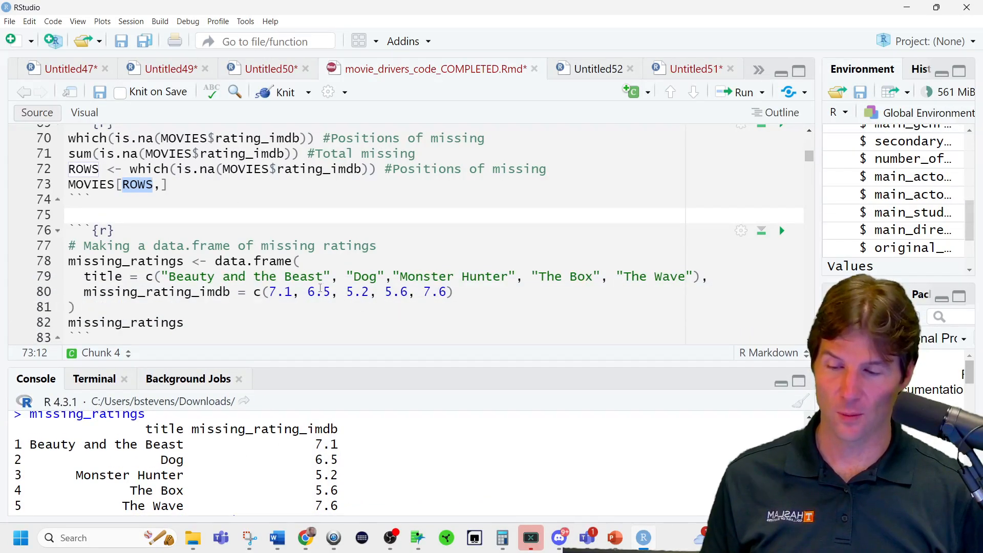
double_click(111, 276)
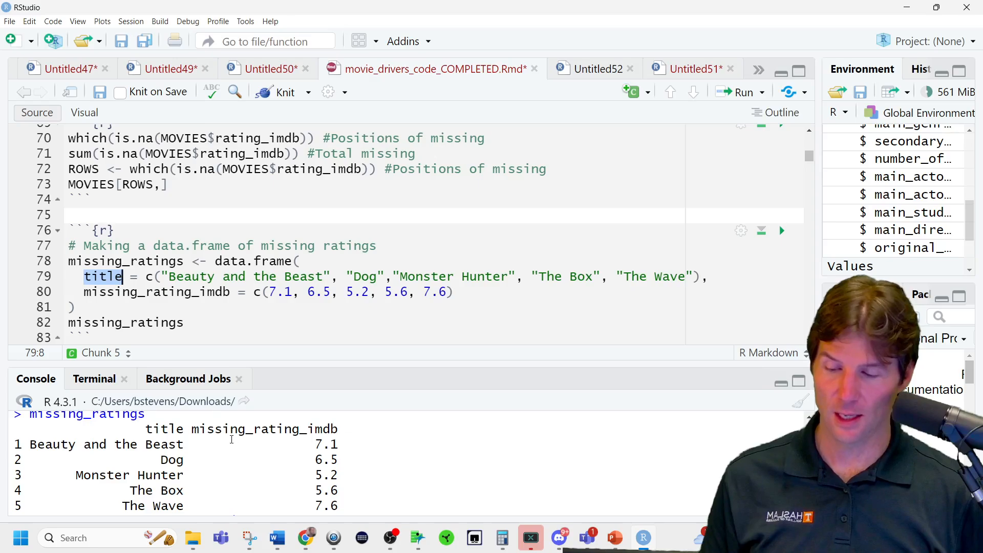
double_click(172, 429)
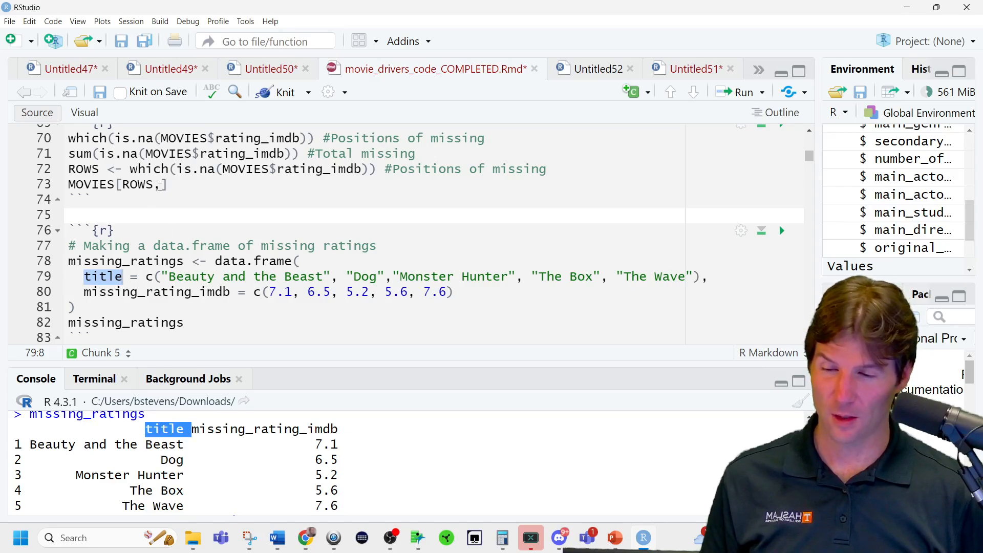
Start a column selection vector in the MOVIES[ROWS,] line, with "title" as its first column.
left_click(161, 186)
type("c(")
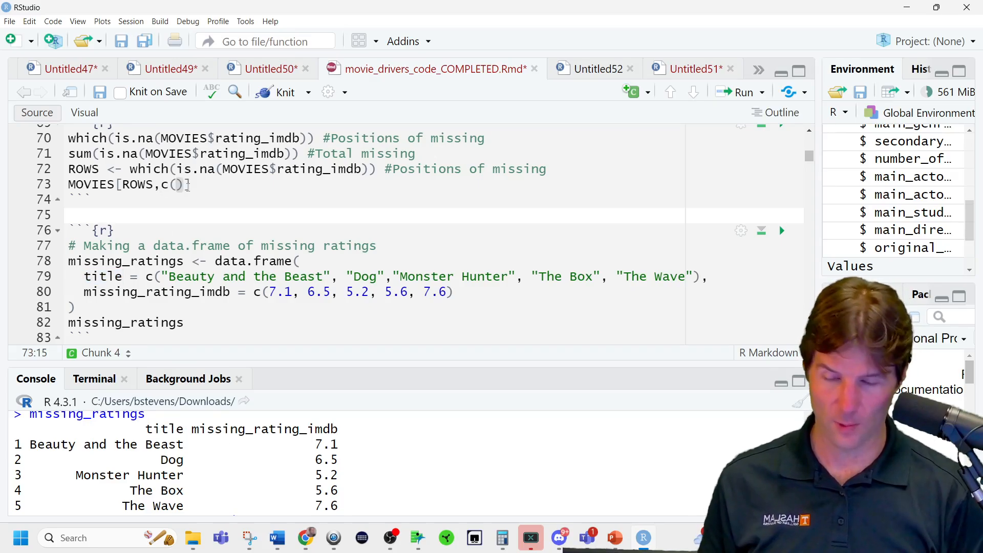
type("\"title\"")
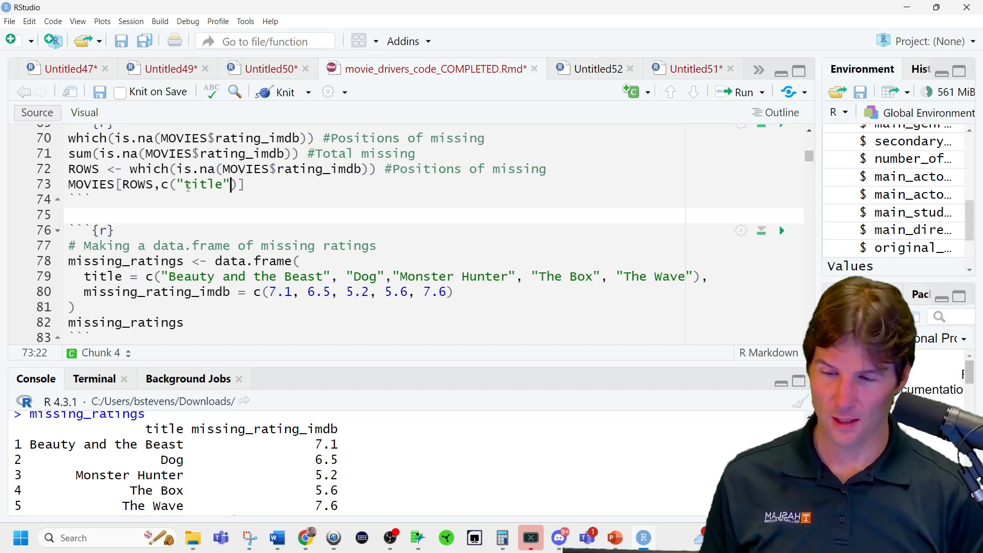
type(",")
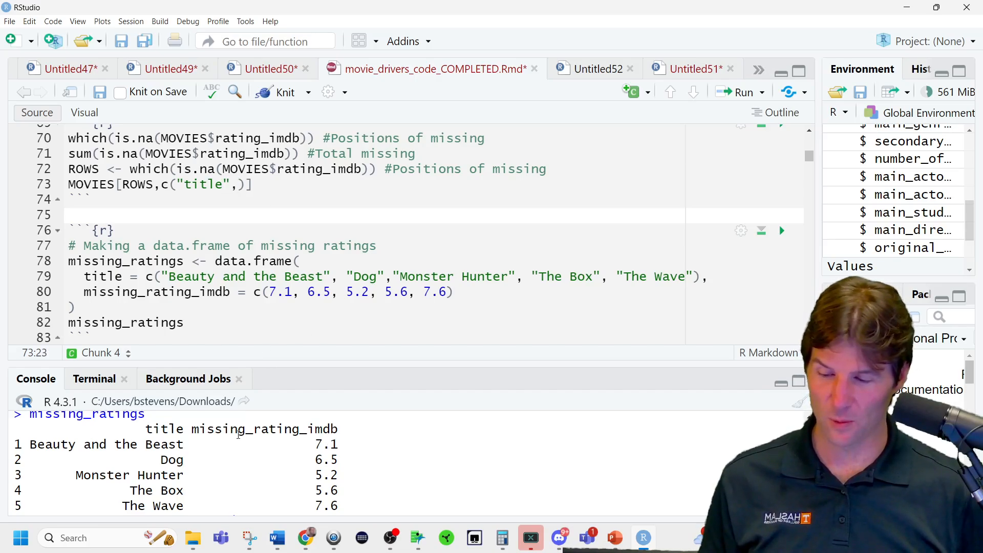
Add "rating_imdb", copied from the earlier console output, as the second selected column and run the MOVIES subset line.
scroll(238, 436, "up", 4)
scroll(238, 437, "up", 10)
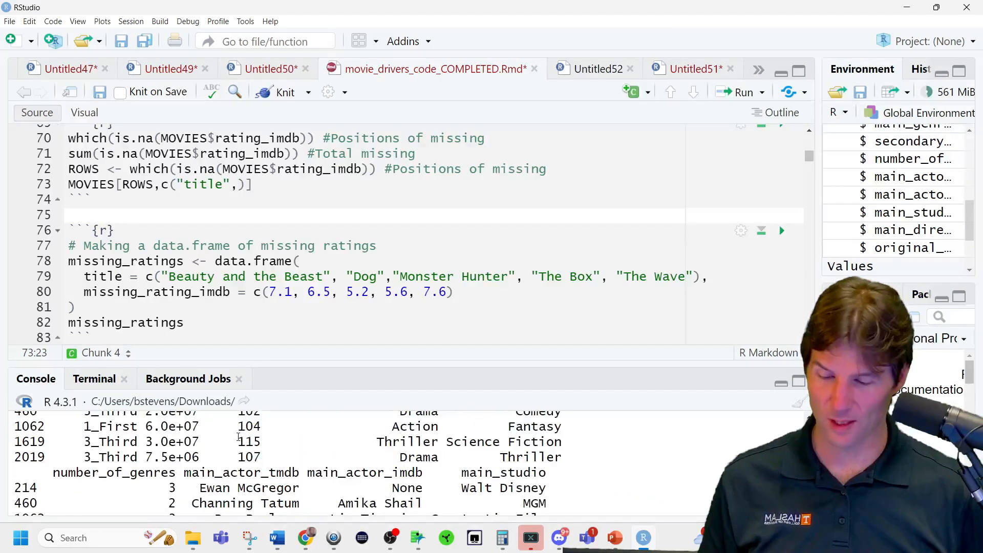
scroll(321, 455, "down", 2)
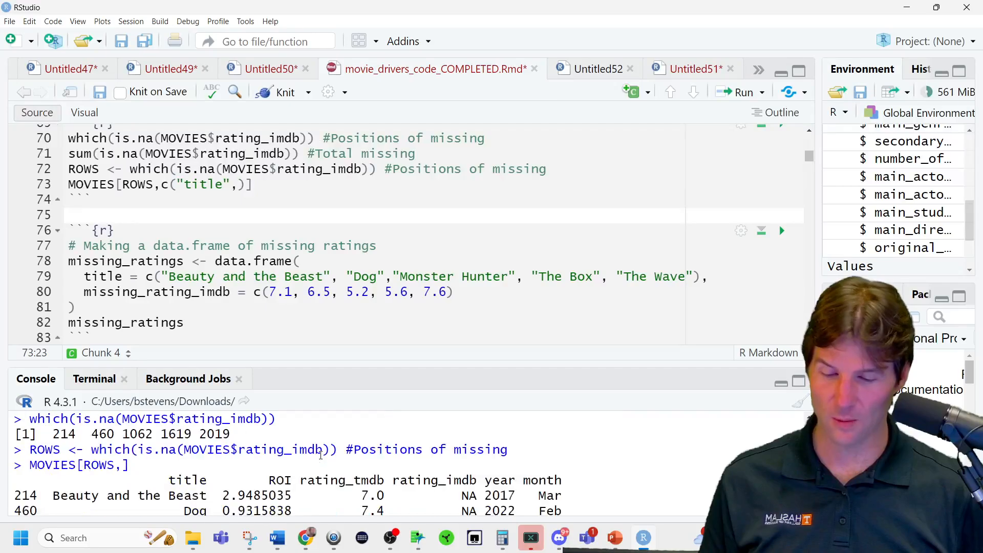
double_click(443, 475)
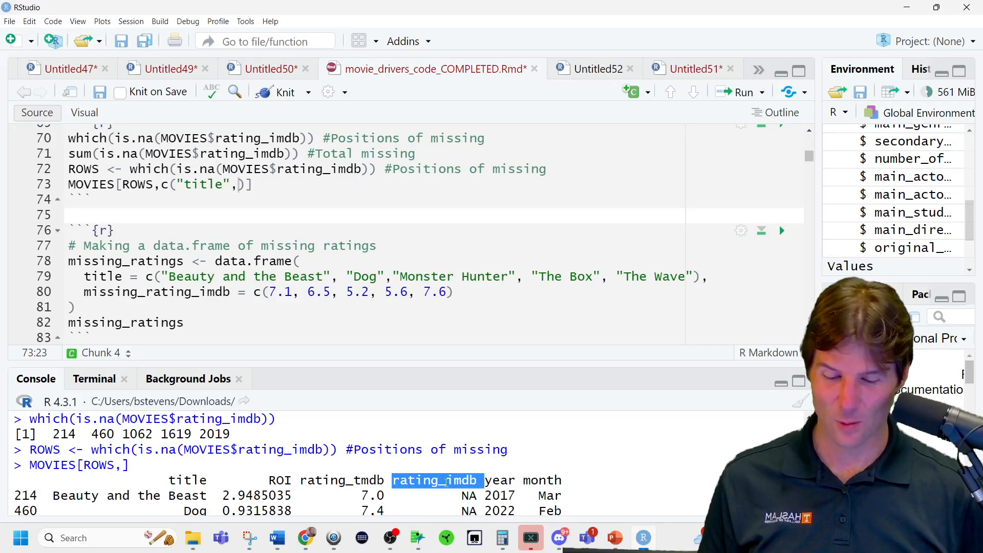
left_click(486, 478)
left_click_drag(477, 479, 395, 481)
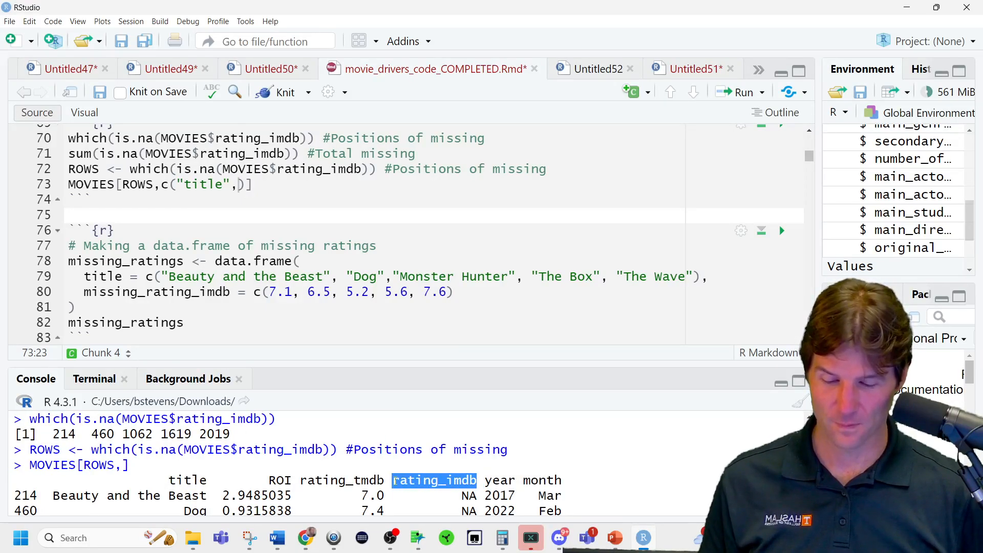
left_click(236, 187)
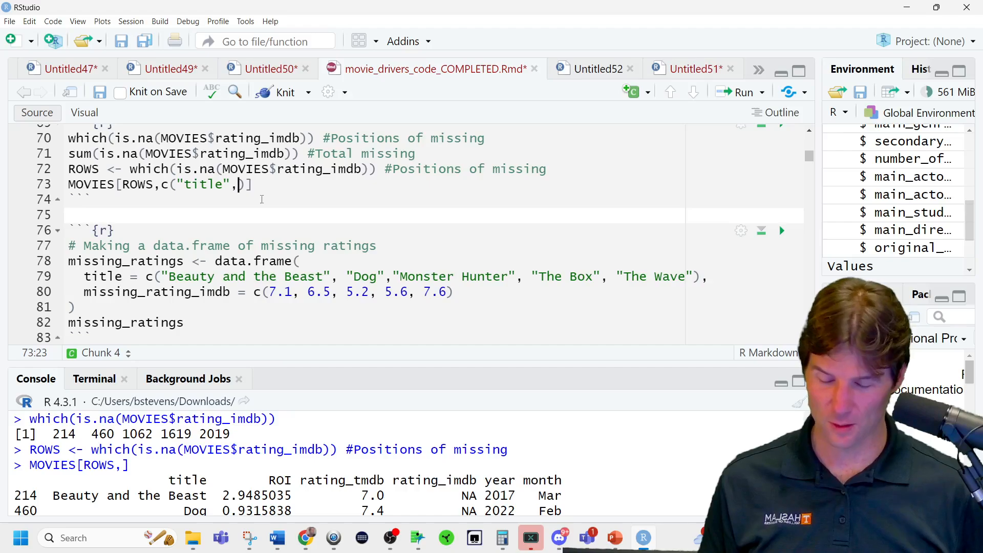
type("\"")
type("rating_imdb")
key("ctrl+Return")
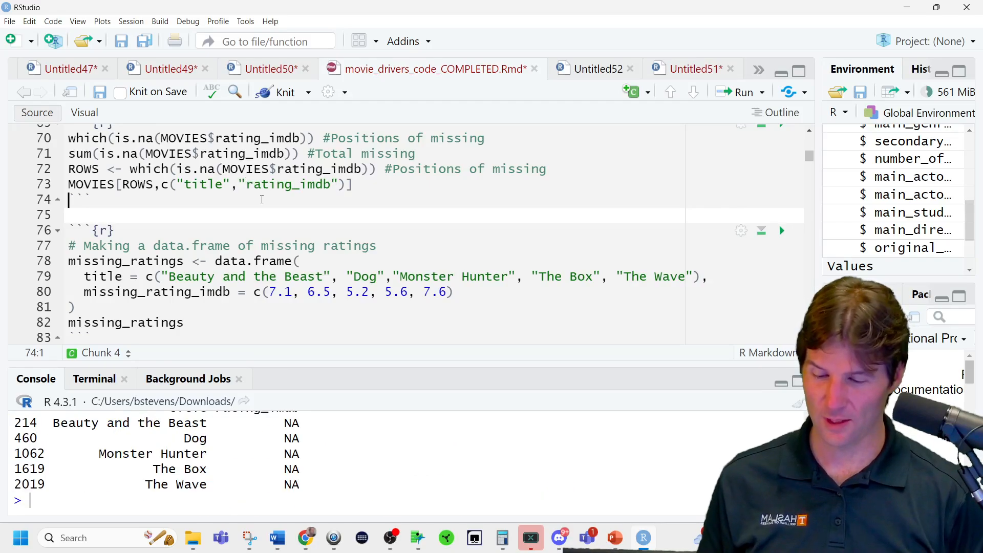
Enlarge the console pane's height and insert two blank lines above the ROWS assignment.
left_click_drag(428, 367, 407, 281)
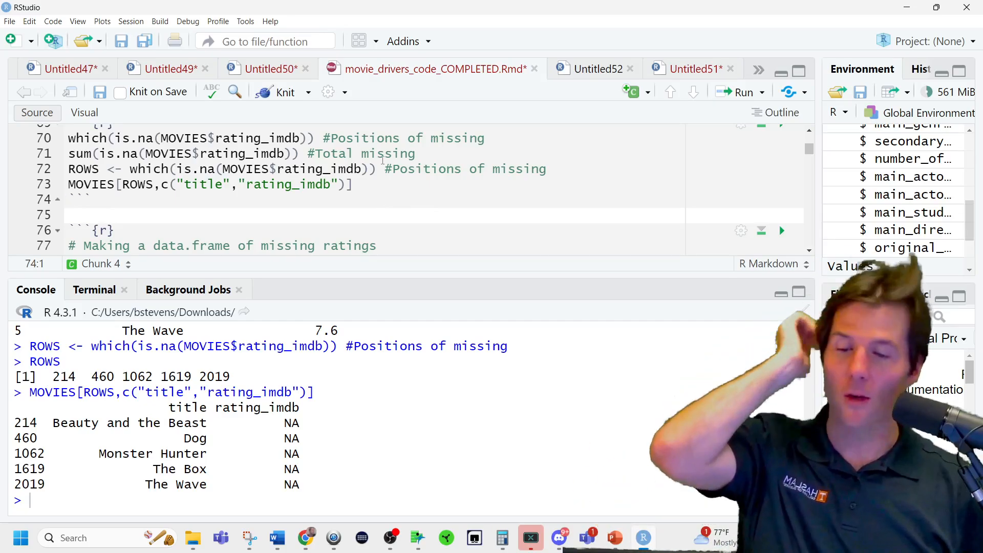
left_click(432, 154)
key("Return")
key("Return")
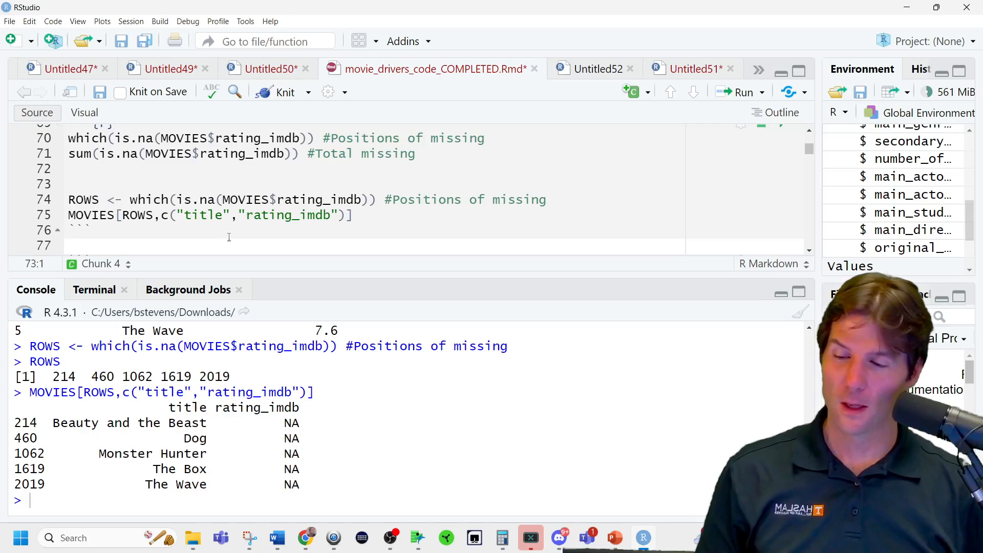
Examine the parts of the ROWS assignment and the MOVIES subset line, and rerun the subset to print it.
left_click_drag(121, 201, 385, 206)
double_click(204, 205)
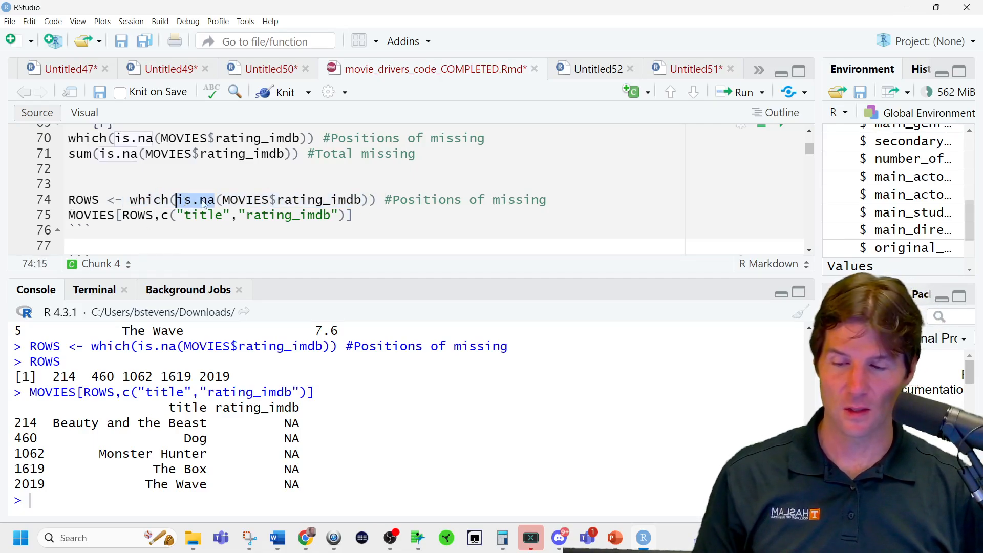
double_click(266, 202)
double_click(137, 200)
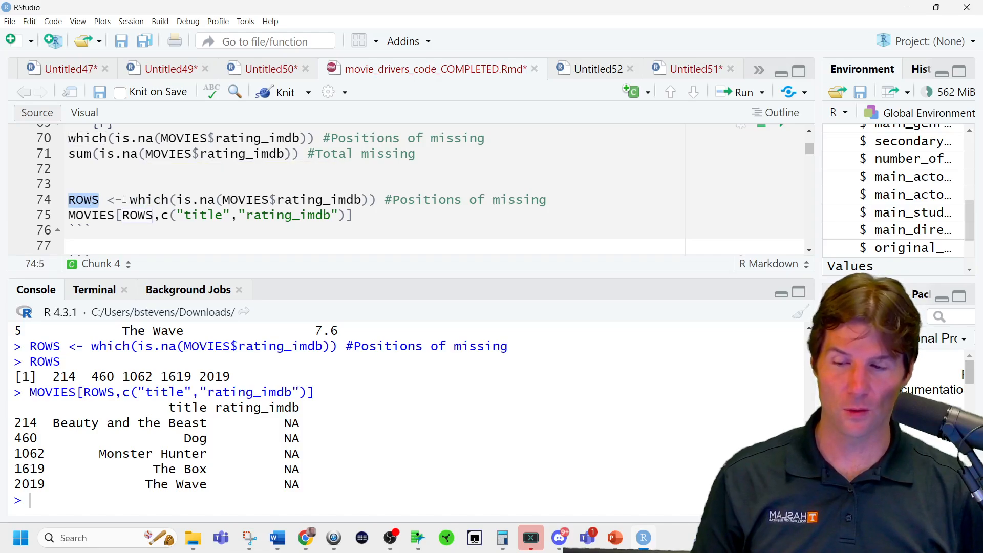
double_click(94, 215)
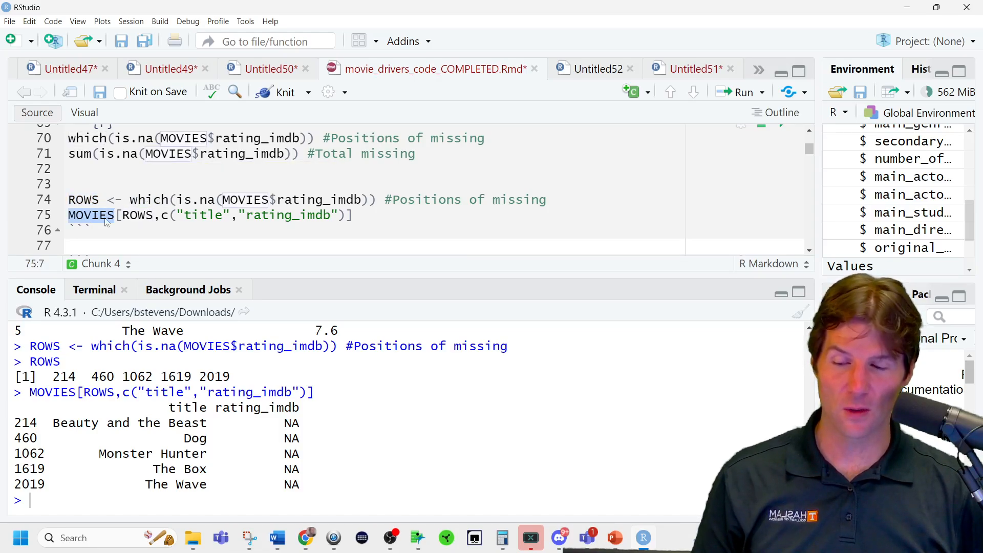
double_click(137, 216)
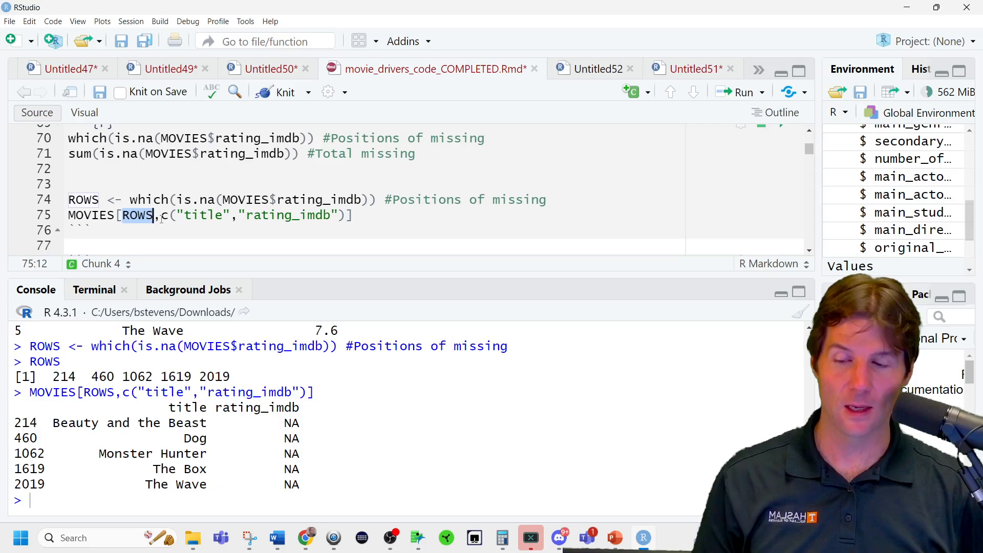
left_click_drag(160, 215, 349, 224)
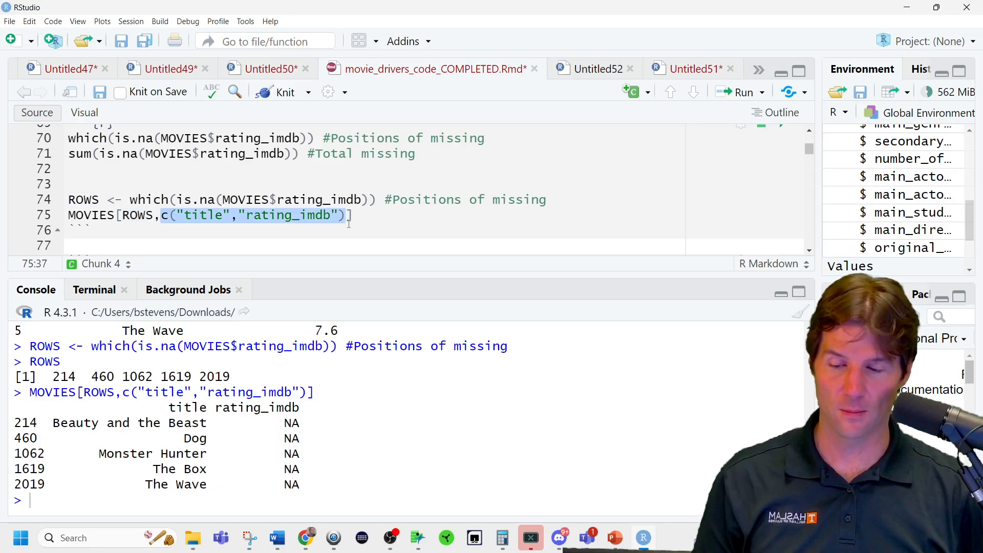
left_click(374, 214)
key("ctrl+Return")
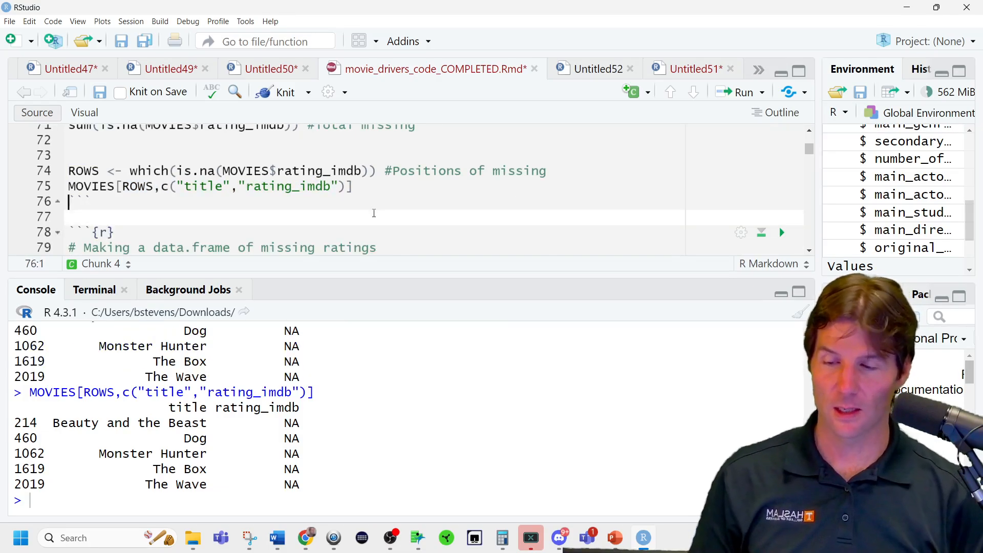
Assign the MOVIES subset on line 75 to missing_ratings, reusing the name from the data frame chunk, and run it.
scroll(340, 225, "down", 2)
double_click(147, 249)
key("ctrl+c")
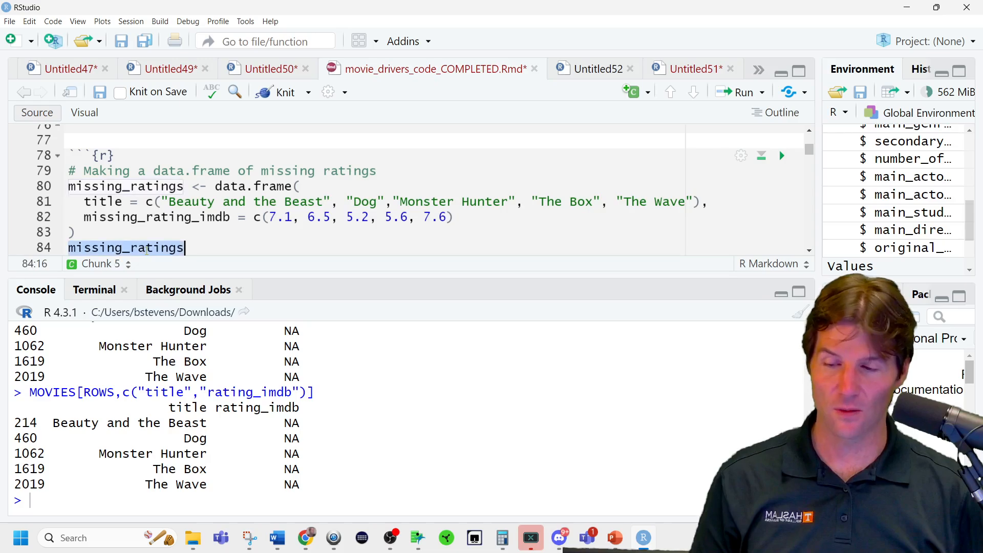
scroll(64, 137, "up", 1)
left_click(67, 147)
key("ctrl+v")
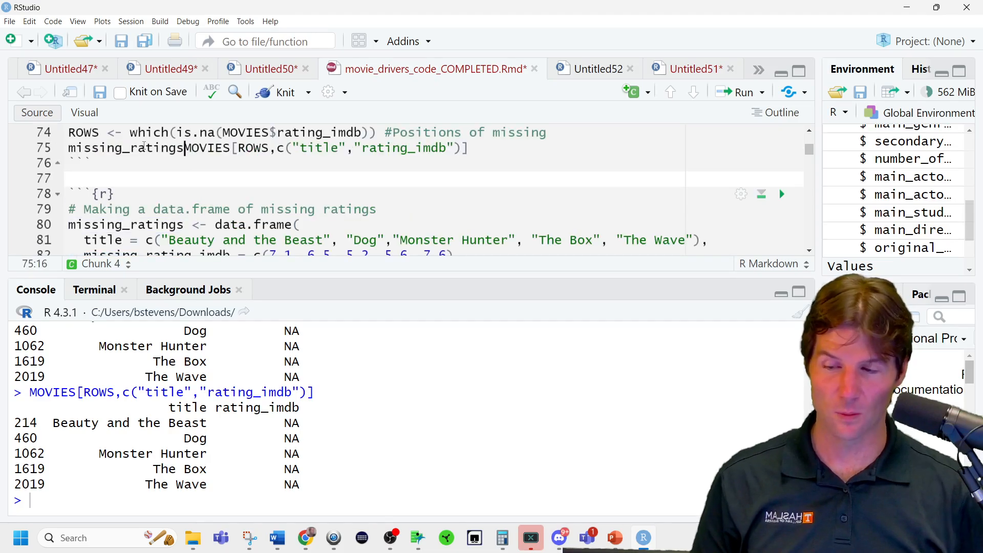
type("<-")
key("ctrl+Return")
Enlarge the editor pane's height and examine the chunk that joins missing_ratings into MOVIES.
scroll(144, 146, "up", 1)
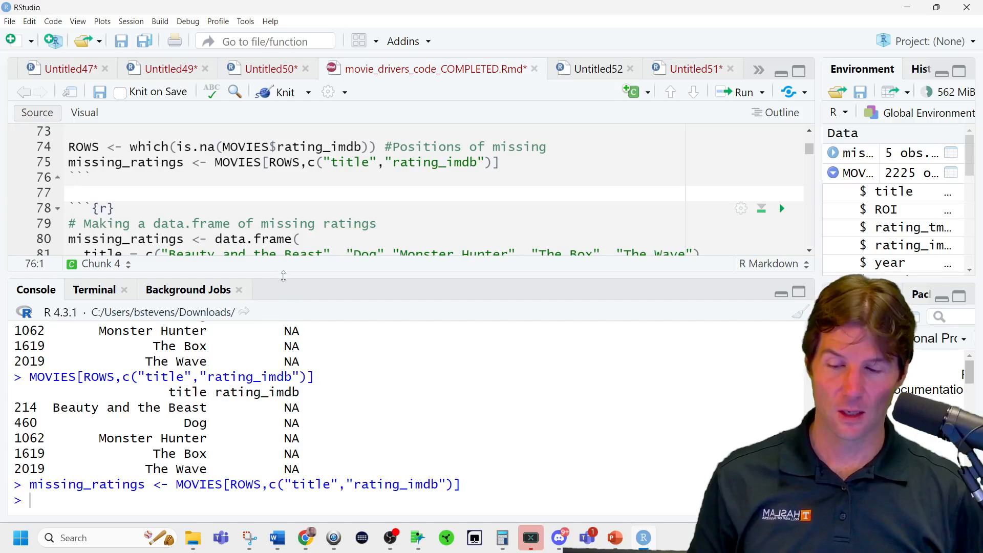
left_click_drag(280, 276, 285, 329)
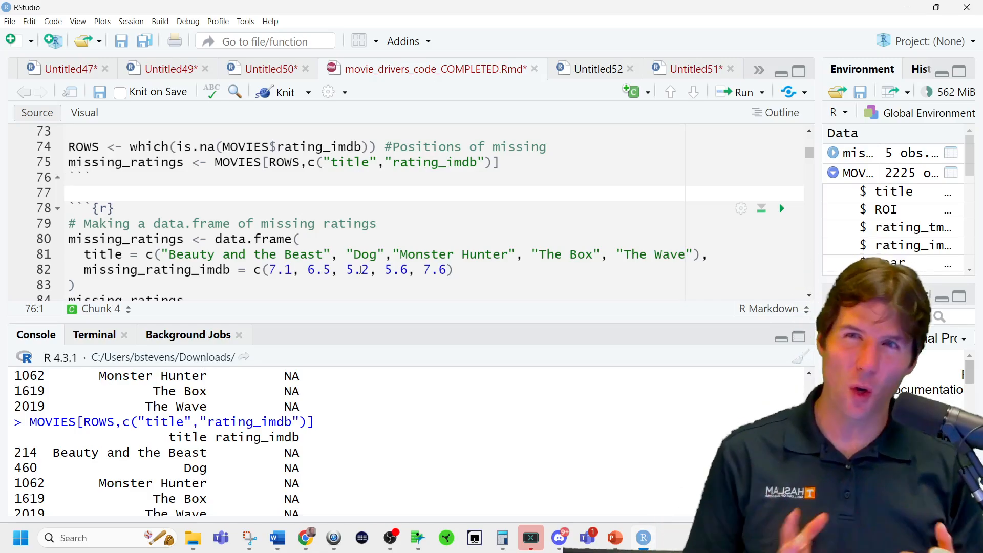
scroll(362, 269, "down", 5)
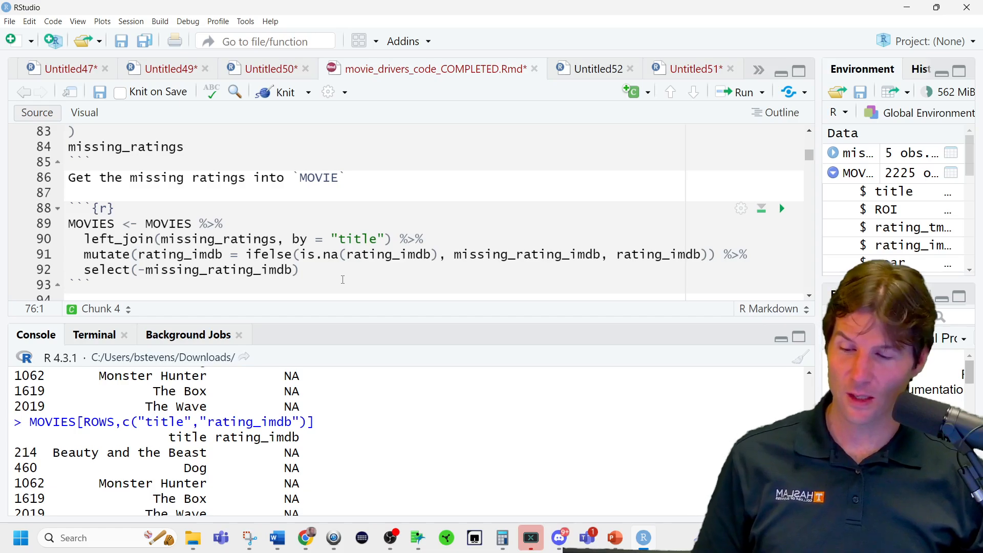
scroll(343, 279, "down", 1)
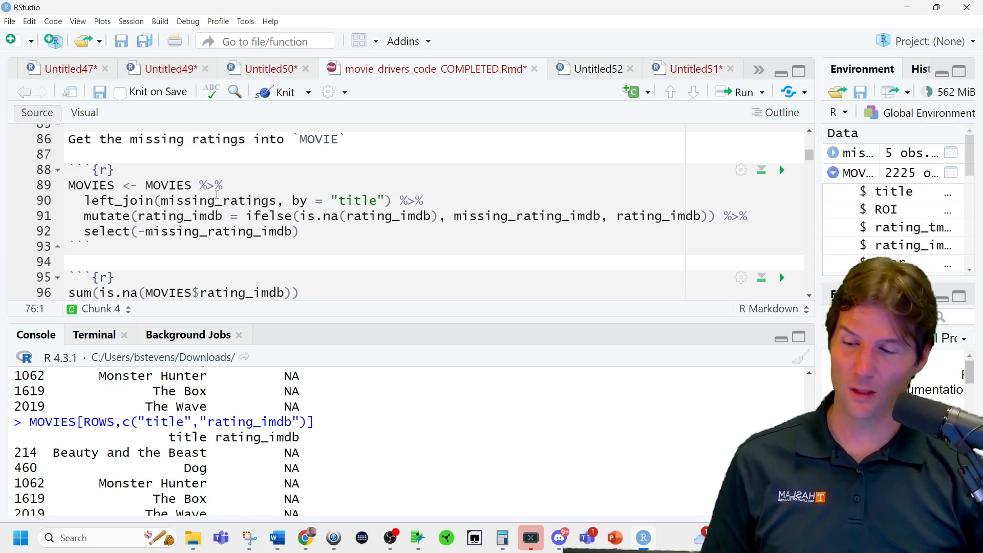
double_click(116, 185)
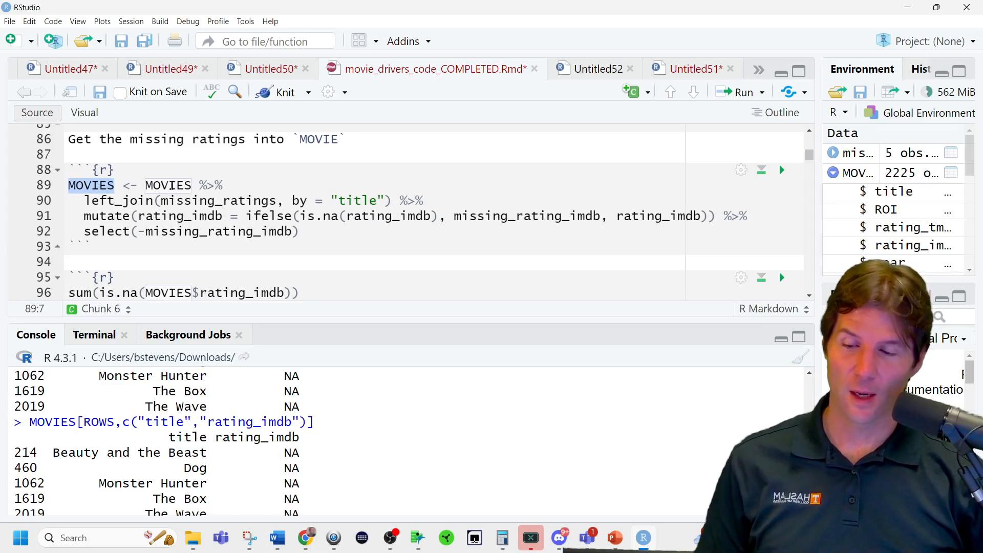
key("Up")
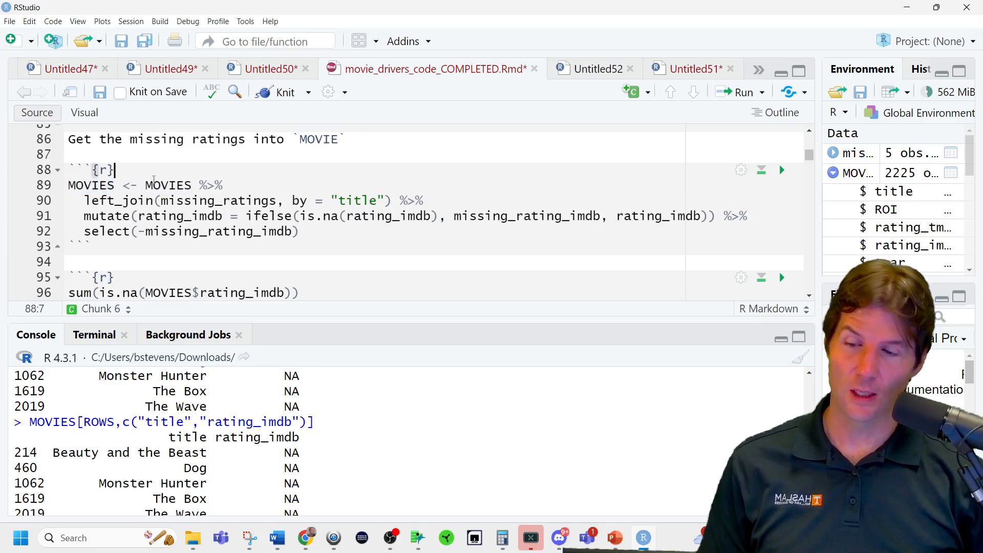
left_click_drag(146, 185, 225, 183)
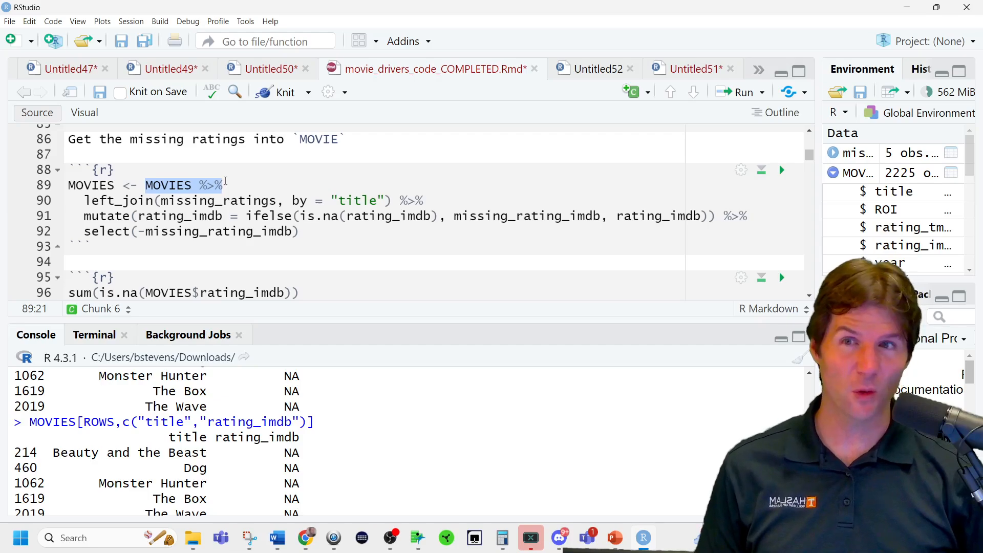
Run only the MOVIES %>% left_join(missing_ratings, by = "title") part and look back through its console output.
left_click_drag(392, 200, 145, 185)
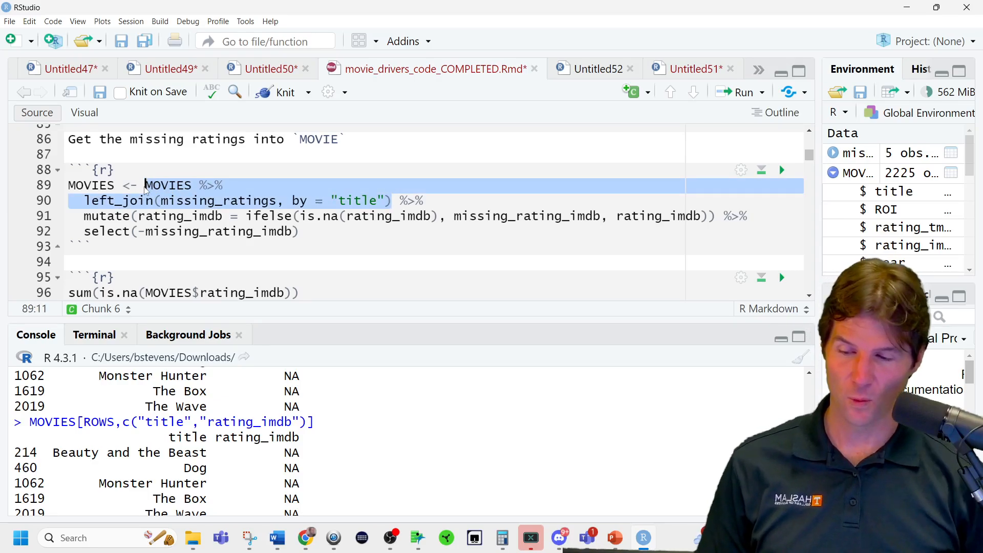
key("ctrl+Return")
scroll(301, 428, "up", 15)
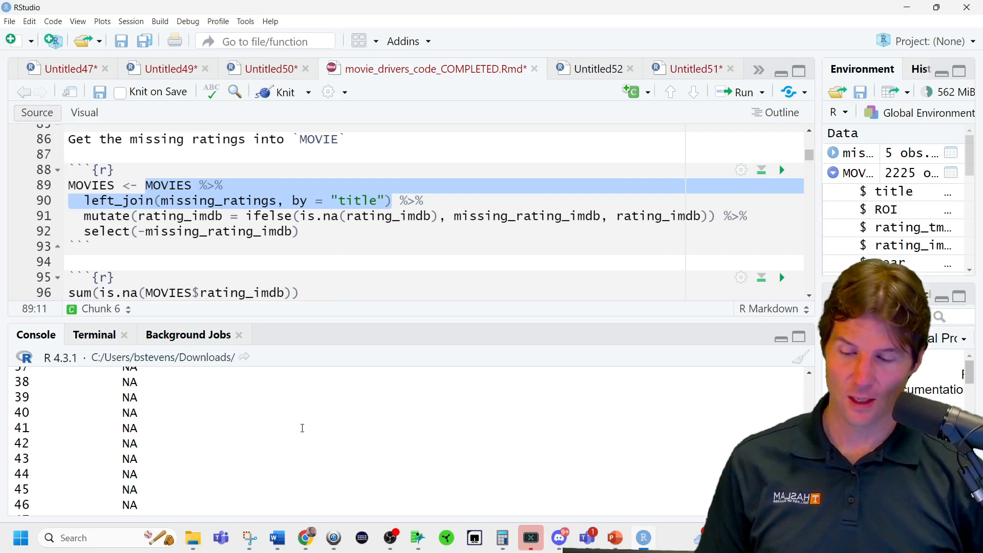
scroll(301, 428, "up", 3)
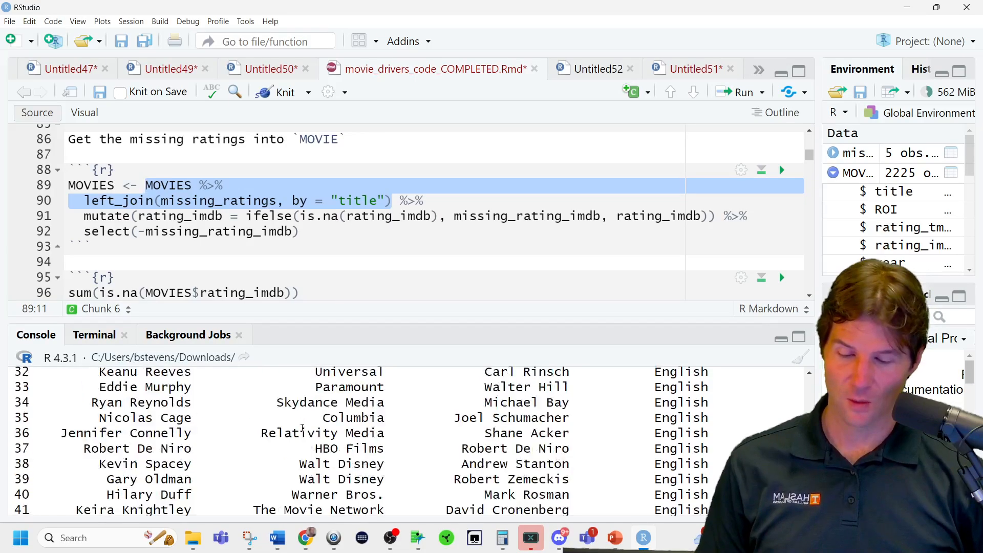
scroll(302, 428, "down", 8)
scroll(302, 428, "up", 7)
scroll(301, 428, "up", 20)
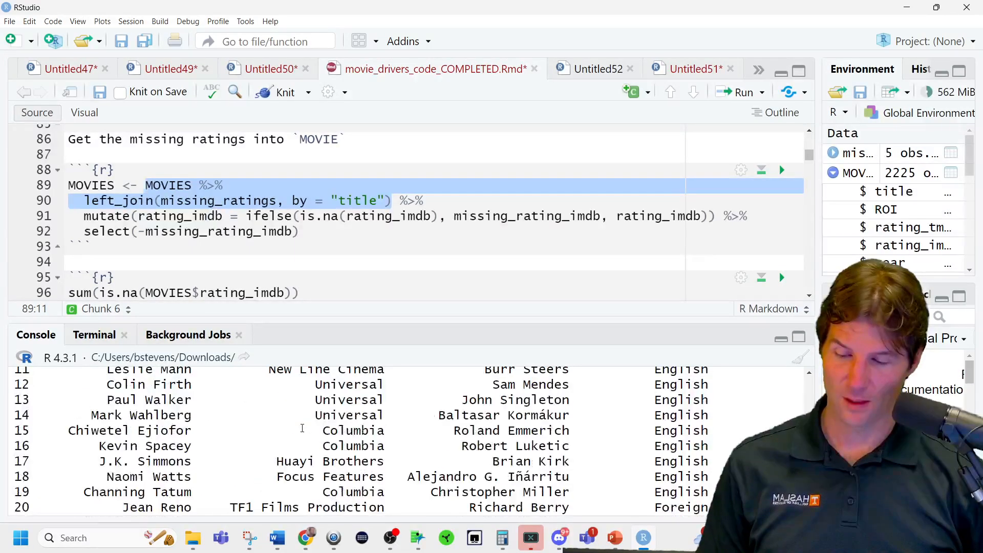
scroll(302, 428, "up", 13)
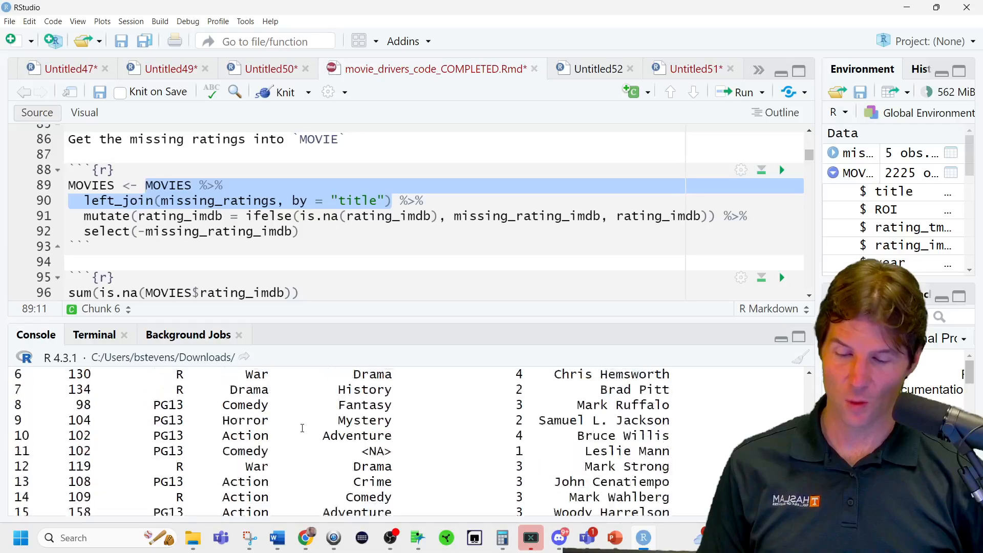
scroll(303, 428, "up", 12)
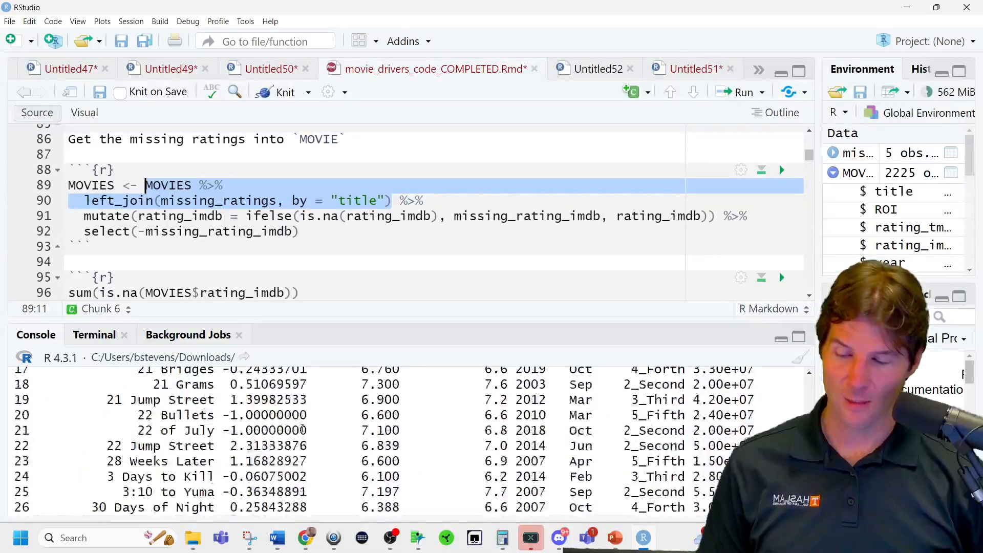
Clear the console, rerun the selected left_join code and go to the start of its printed output.
left_click(800, 358)
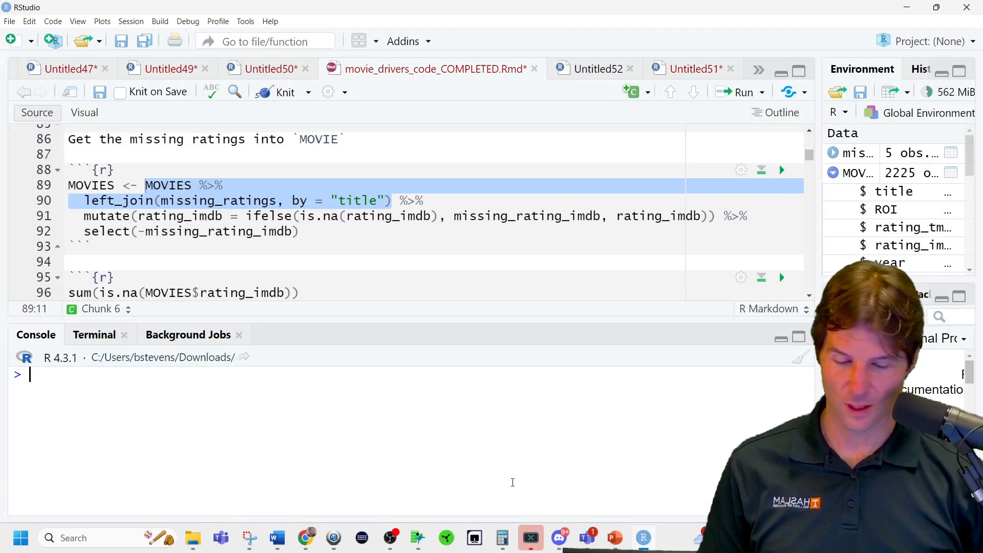
key("ctrl+Return")
scroll(628, 475, "up", 5)
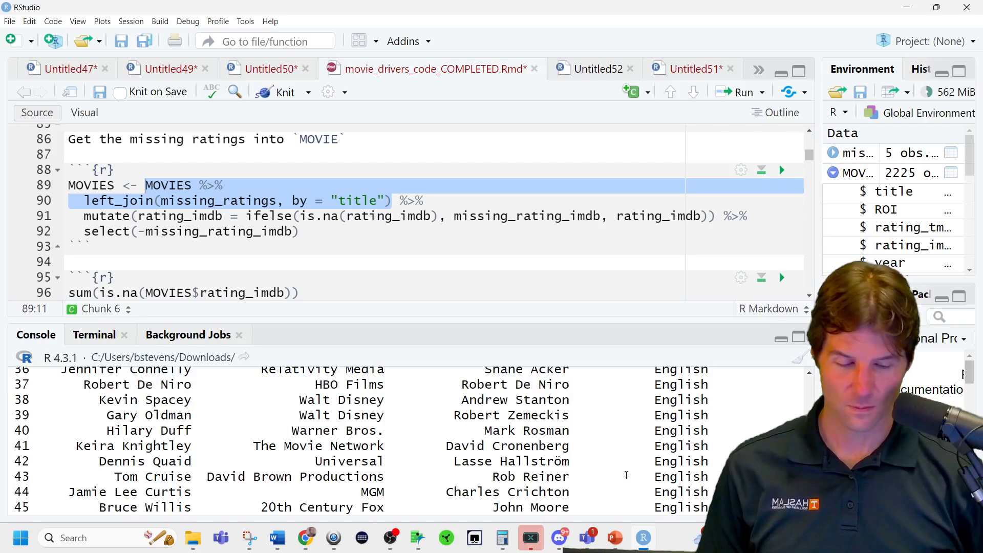
scroll(519, 436, "up", 10)
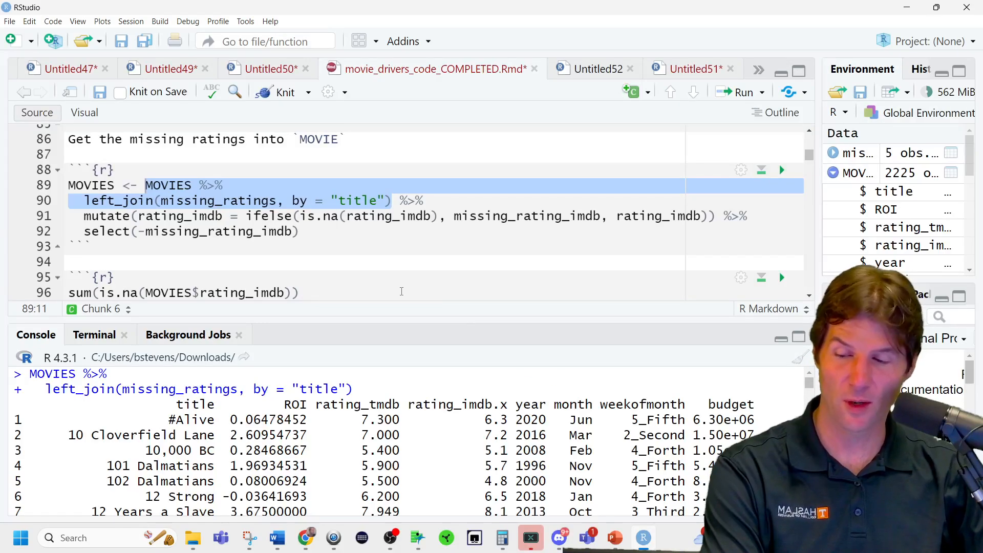
Examine the mutate line that rebuilds rating_imdb, going through the condition, true value and false value of its ifelse call.
double_click(190, 216)
left_click(272, 215)
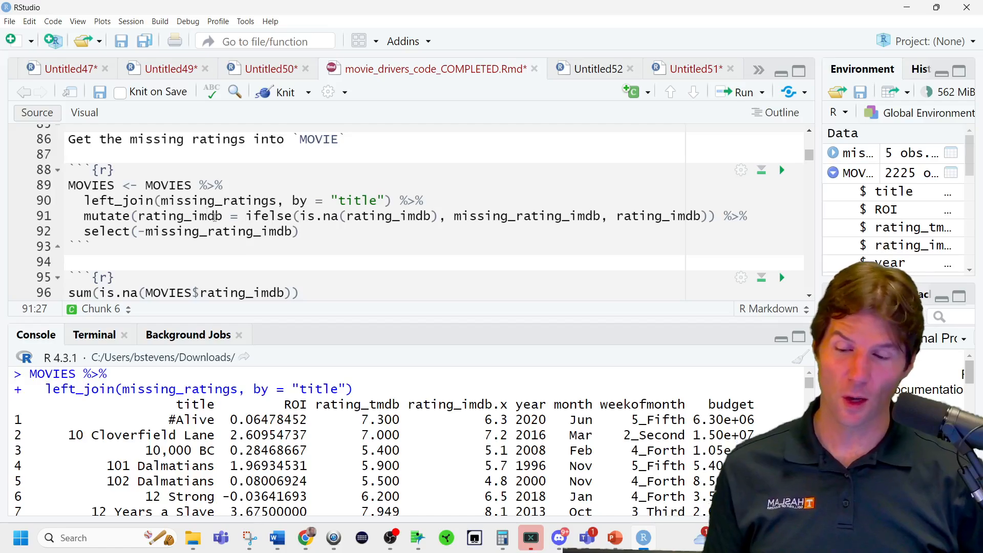
double_click(211, 219)
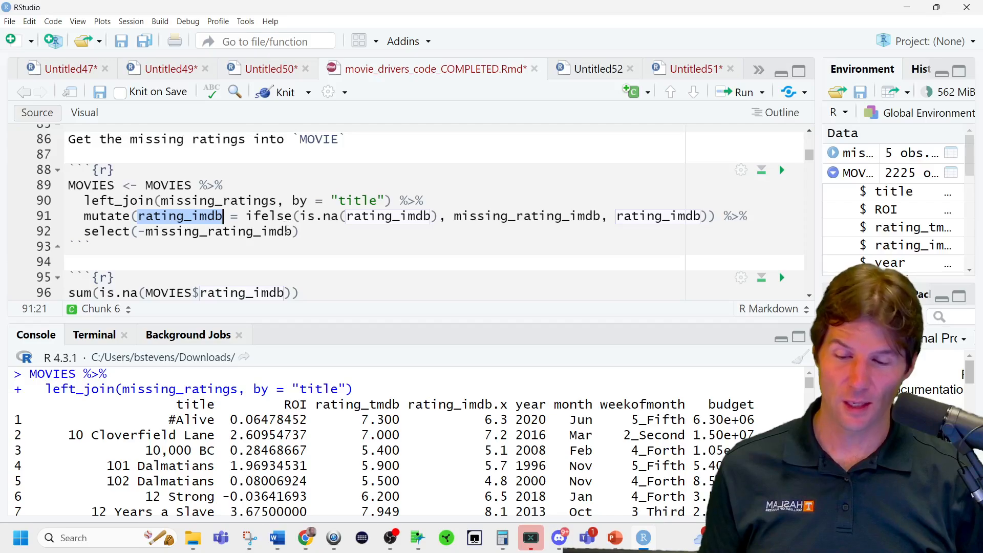
left_click_drag(439, 218, 301, 217)
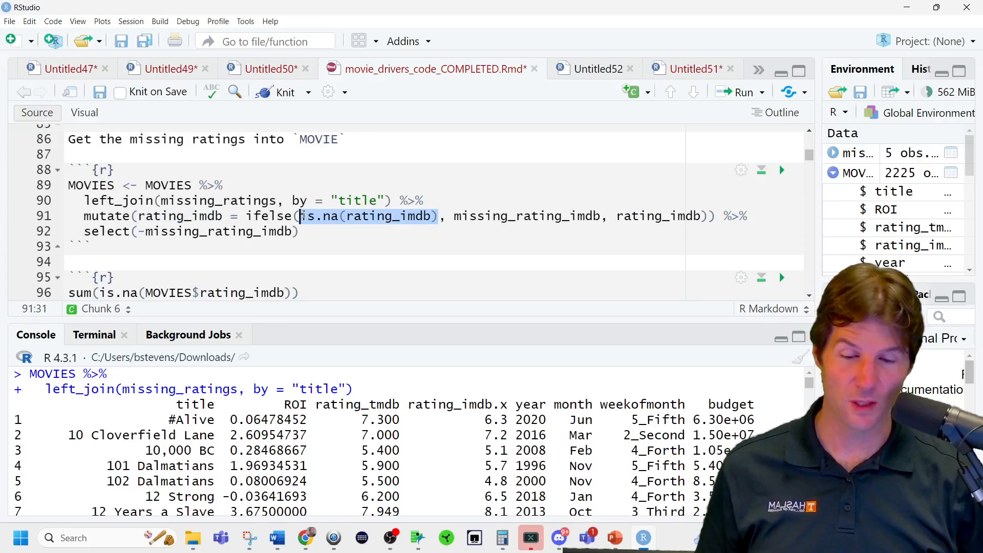
double_click(530, 218)
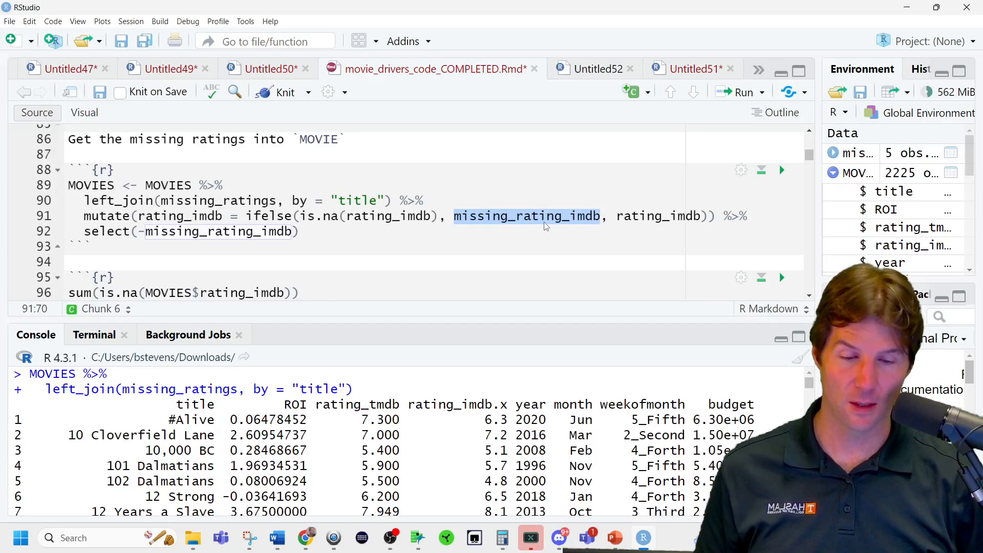
double_click(632, 217)
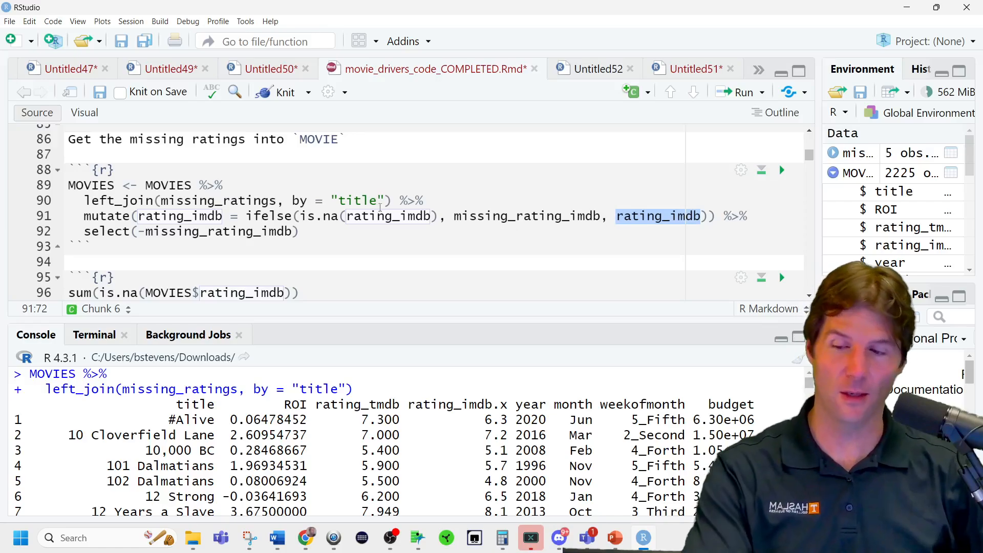
double_click(118, 217)
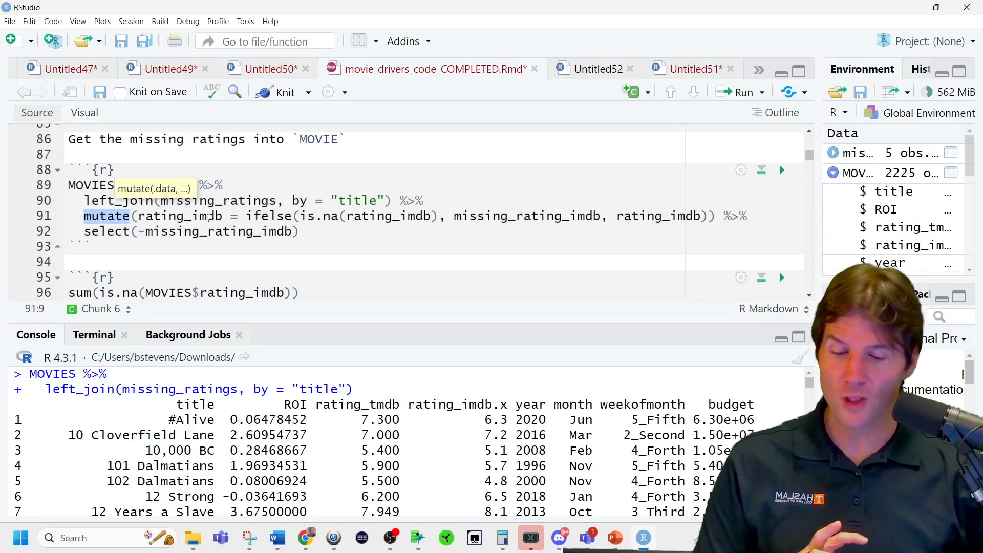
double_click(189, 215)
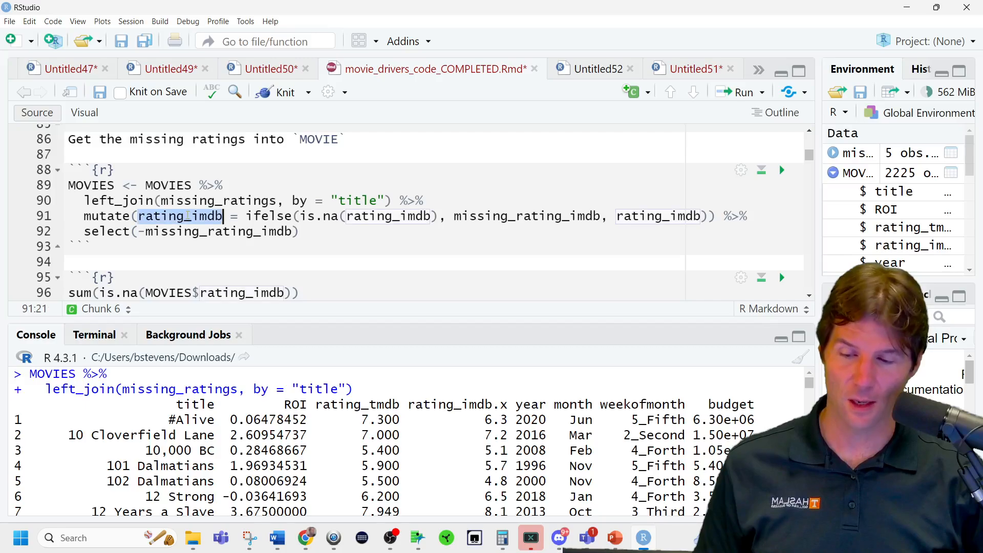
double_click(269, 215)
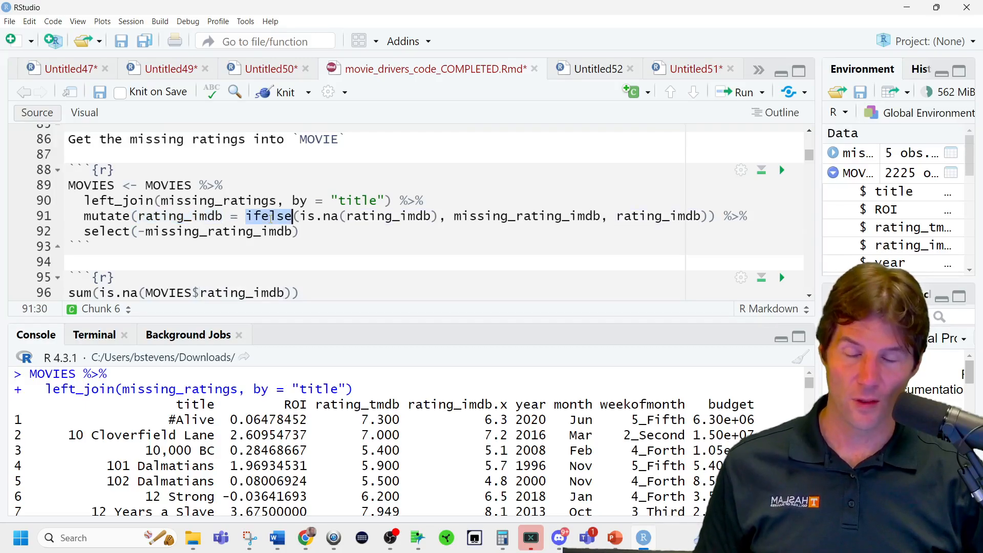
left_click_drag(301, 216, 442, 215)
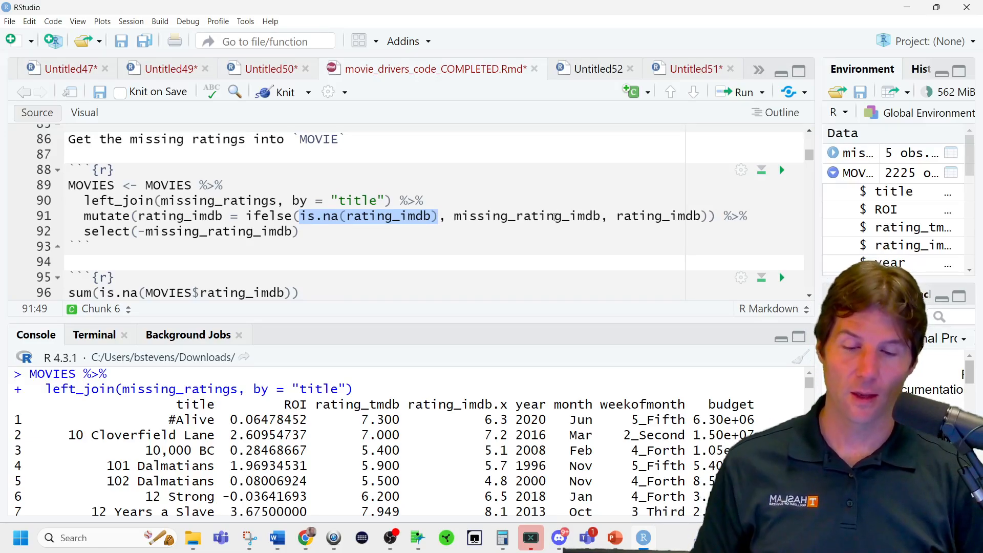
left_click(552, 215)
triple_click(550, 216)
double_click(549, 217)
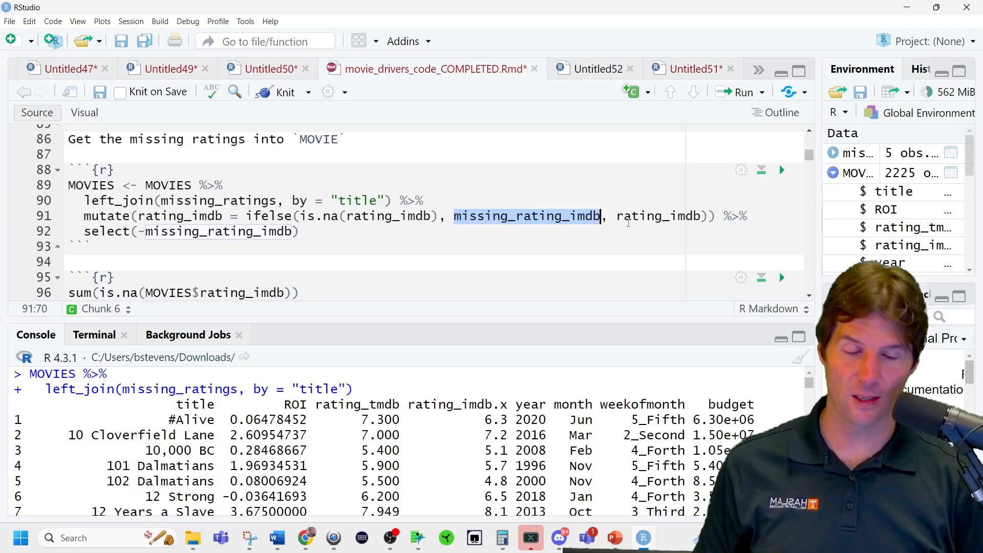
double_click(643, 215)
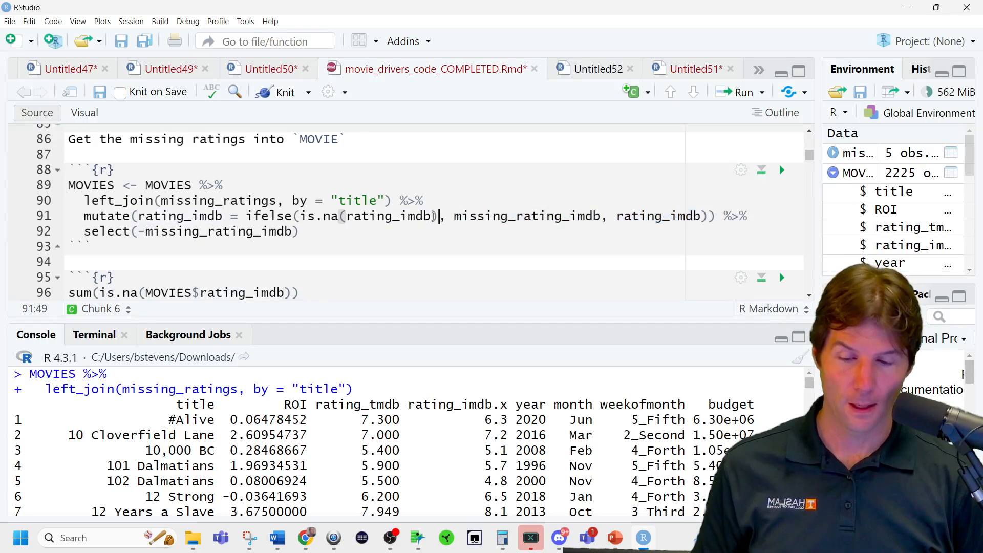
Replace the ifelse arguments on line 91 with the placeholders LOGICAL TEST, IF TRUE and IF FALSE.
double_click(430, 217)
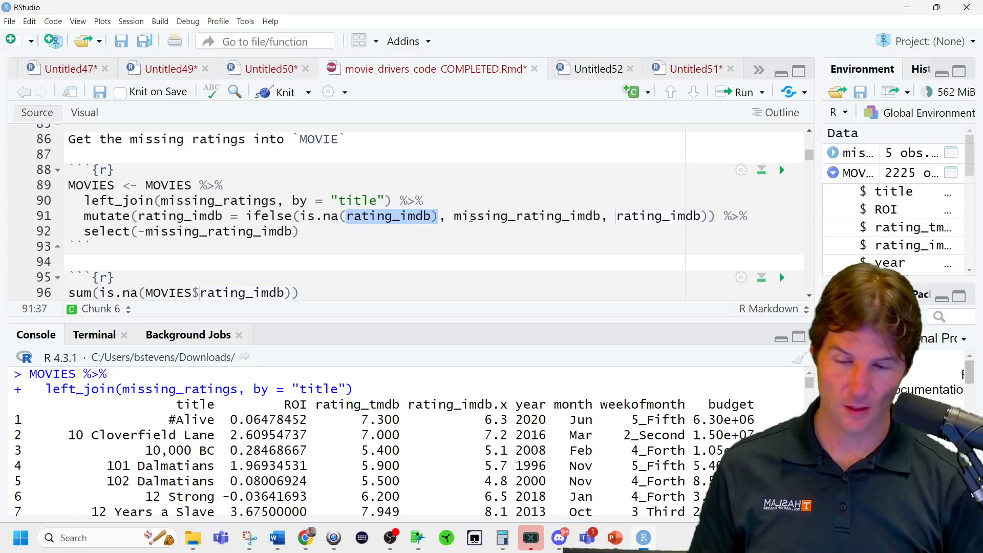
type("LOGICAL TEST")
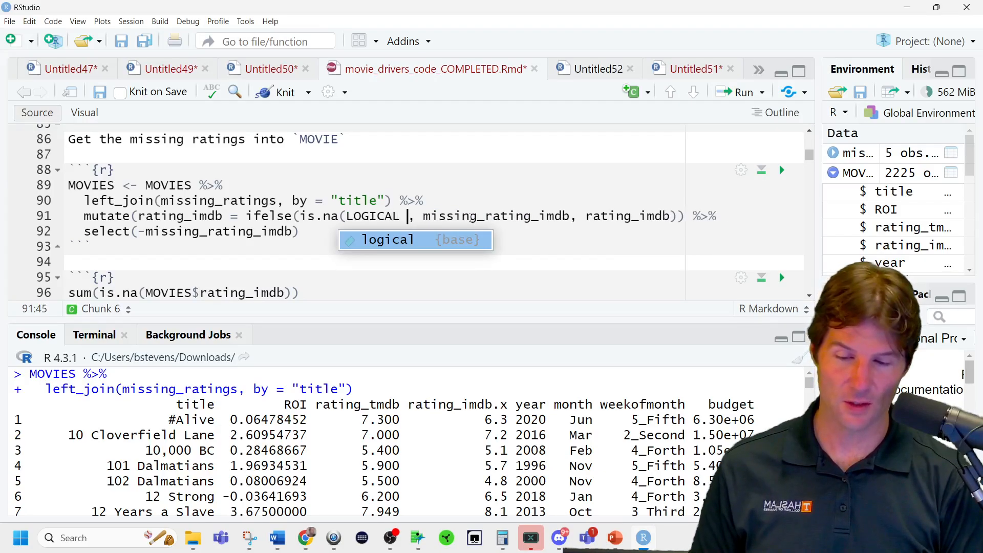
double_click(456, 217)
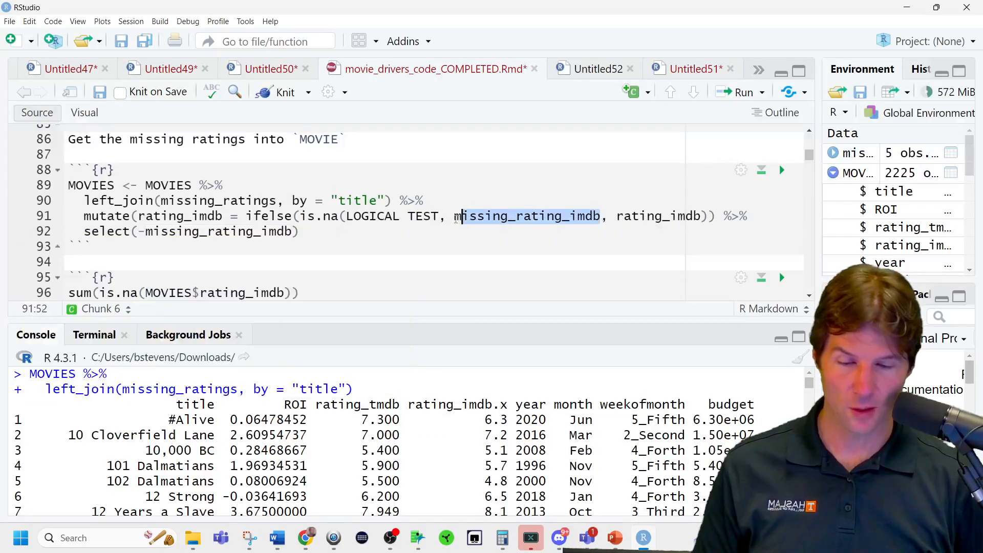
type("IFTRUE")
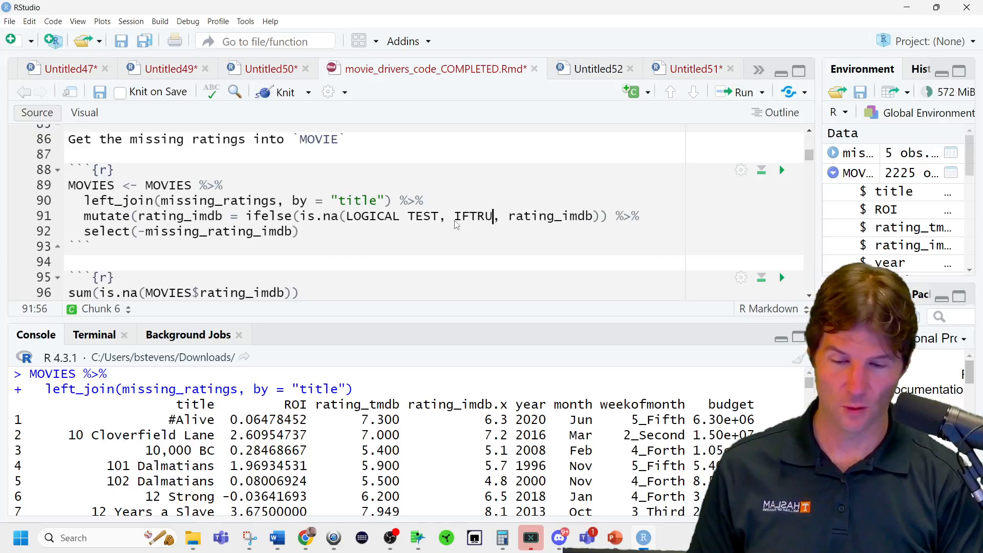
left_click_drag(515, 216, 603, 215)
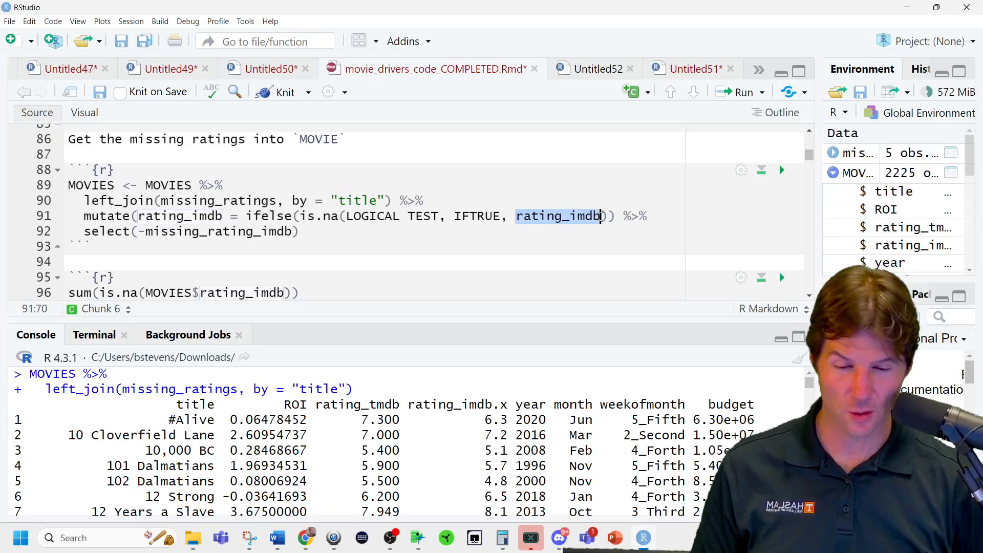
type("IFFALSE")
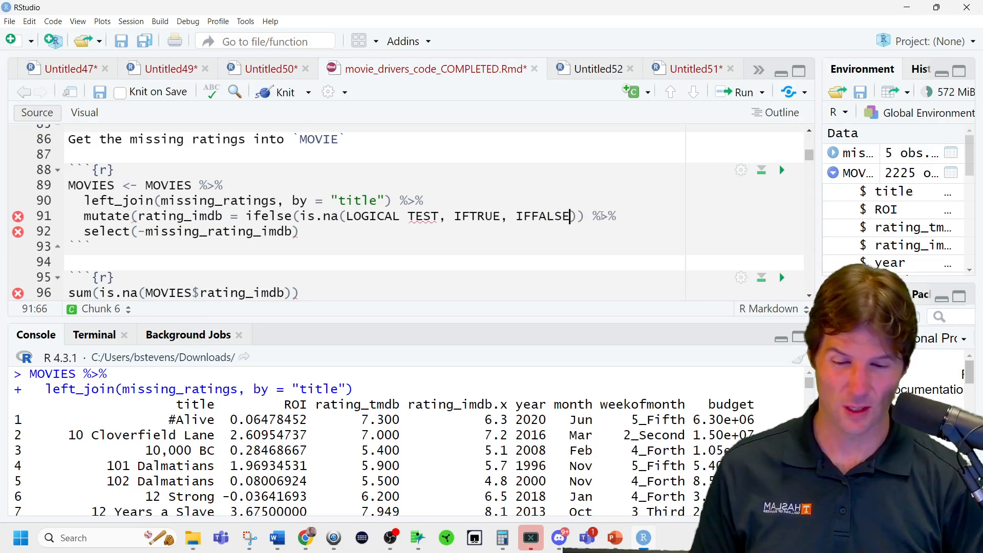
left_click(530, 217)
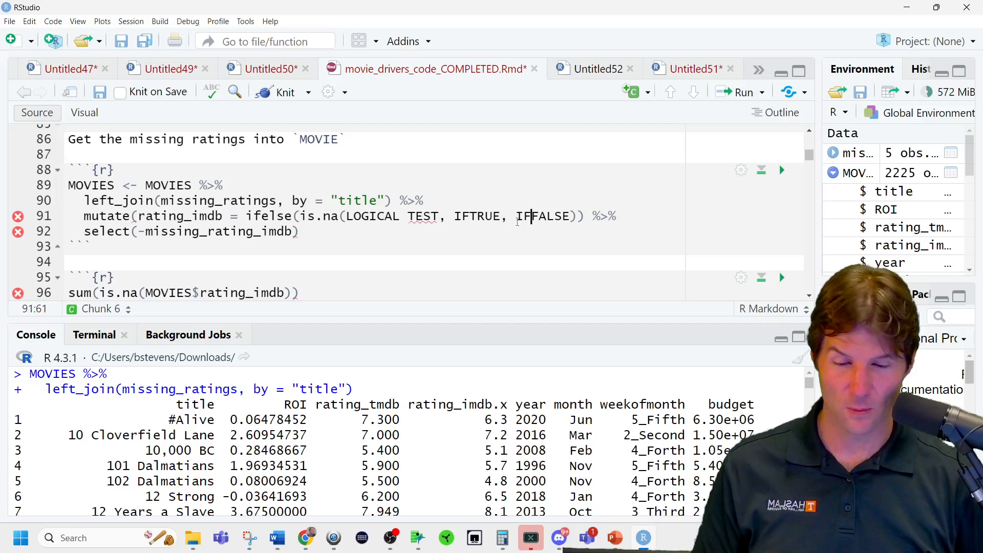
left_click(470, 217)
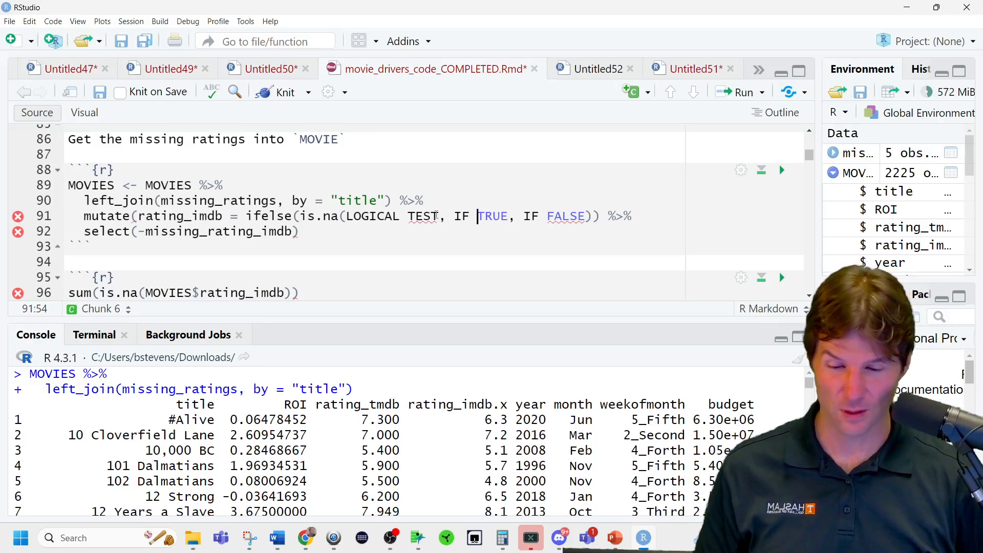
left_click_drag(445, 217, 302, 215)
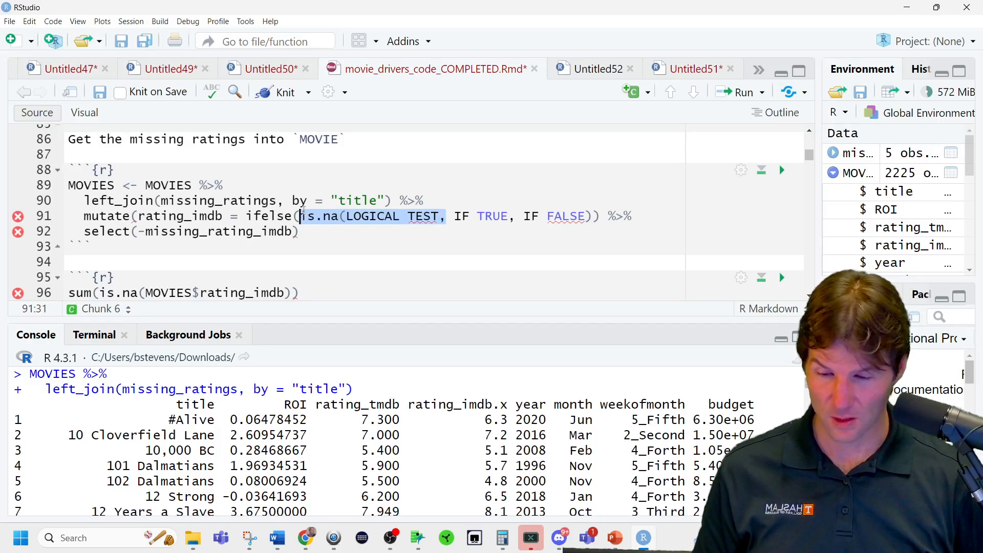
type("LOGICAL TEST,")
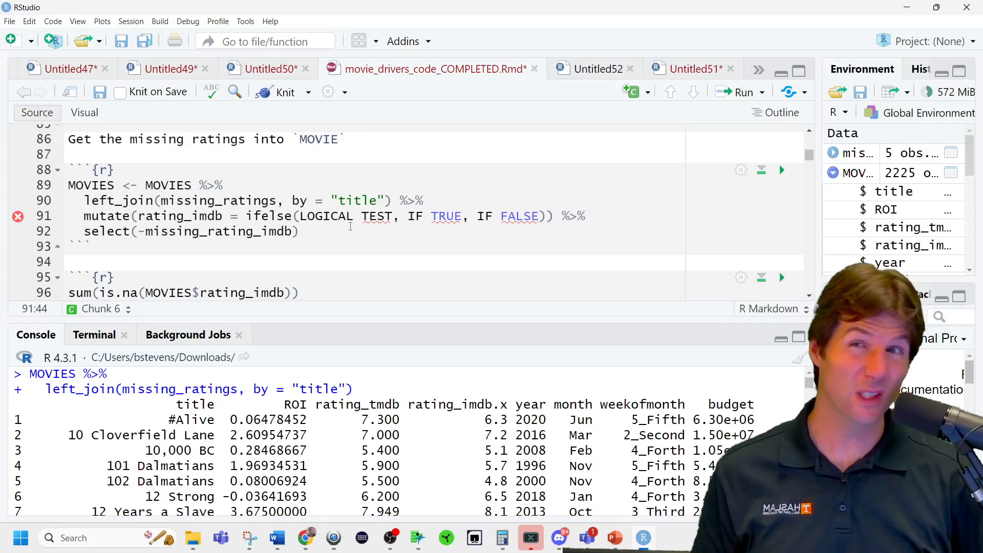
Undo the placeholder edits on line 91 back to the original is.na(rating_imdb), missing_rating_imdb and rating_imdb arguments.
left_click(381, 218)
key("ctrl+z")
key("ctrl+z")
key("ctrl+z")
key("ctrl+z")
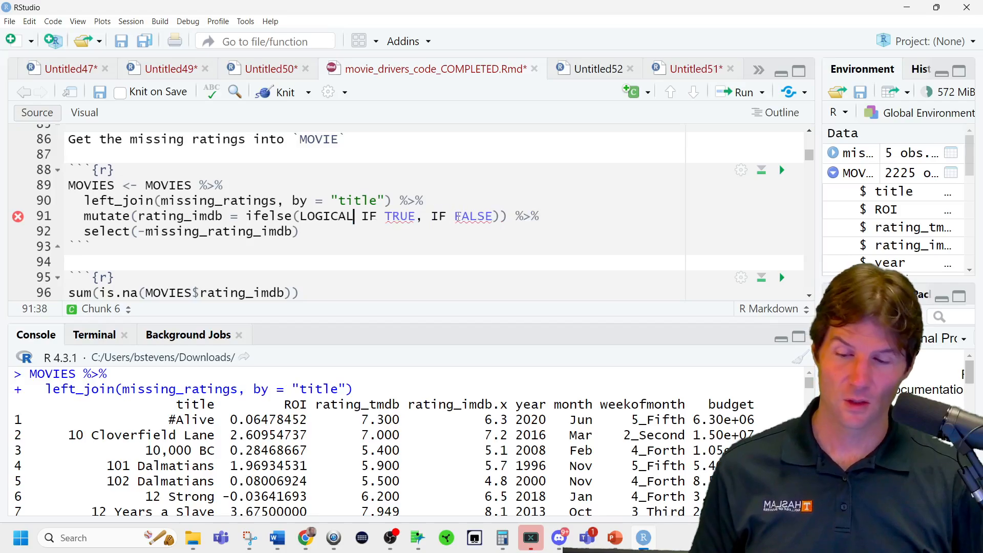
key("ctrl+shift+z")
key("ctrl+shift+z")
key("ctrl+shift+z")
key("ctrl+shift+z")
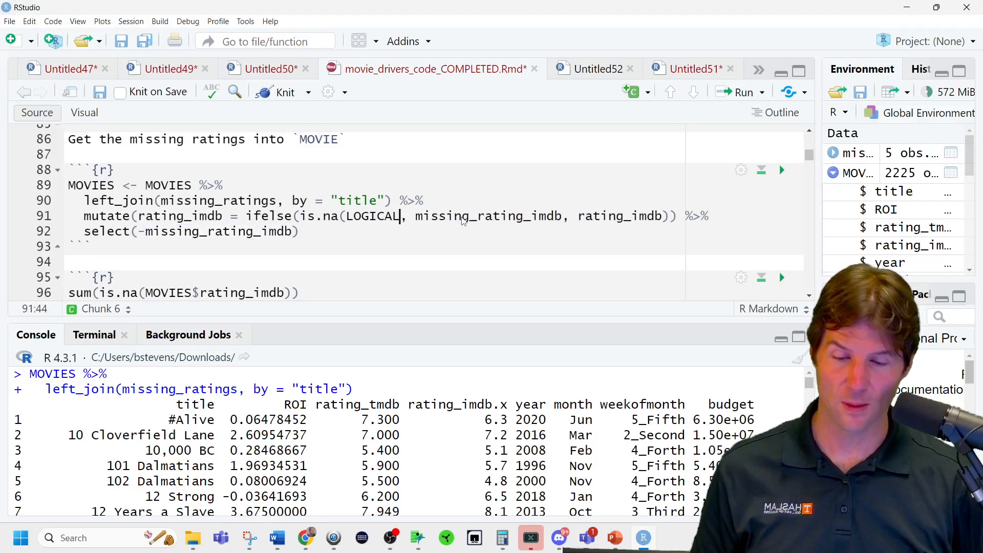
Try to run the full MOVIES pipeline with left_join, mutate and select on lines 89 to 92.
left_click(367, 241)
left_click(352, 234)
key("ctrl+Return")
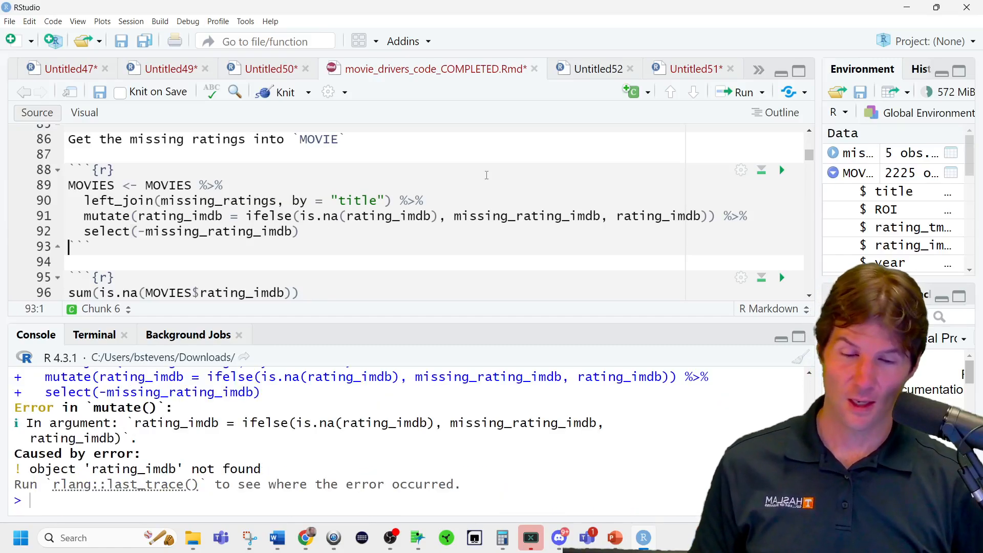
Run all chunks above the join chunk and rerun its left_join, mutate and select pipeline into MOVIES.
left_click(762, 172)
left_click(327, 220)
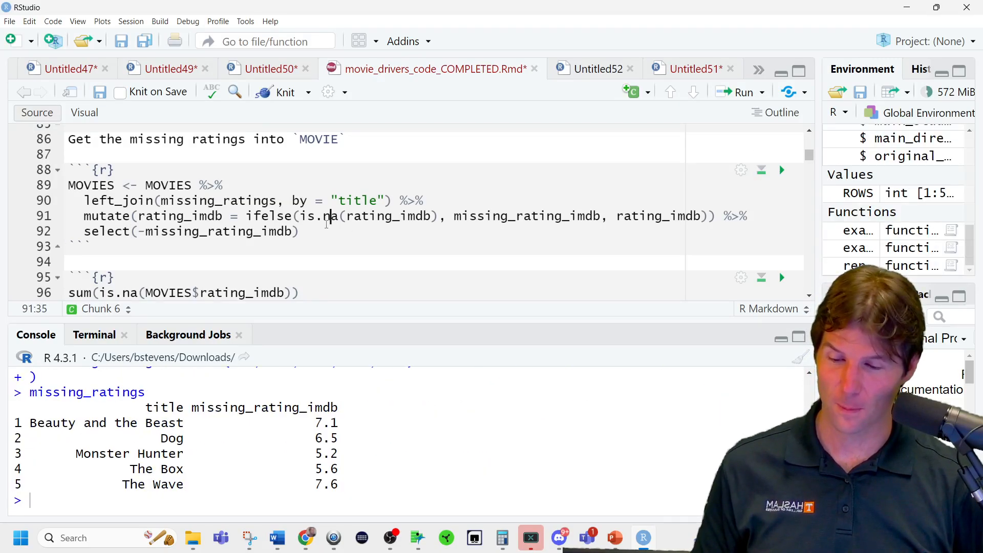
key("ctrl+Return")
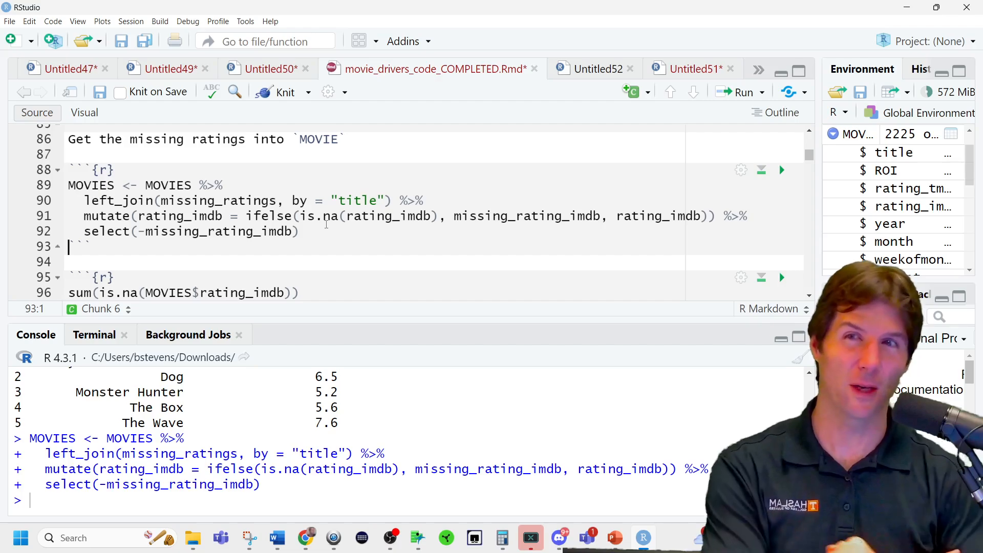
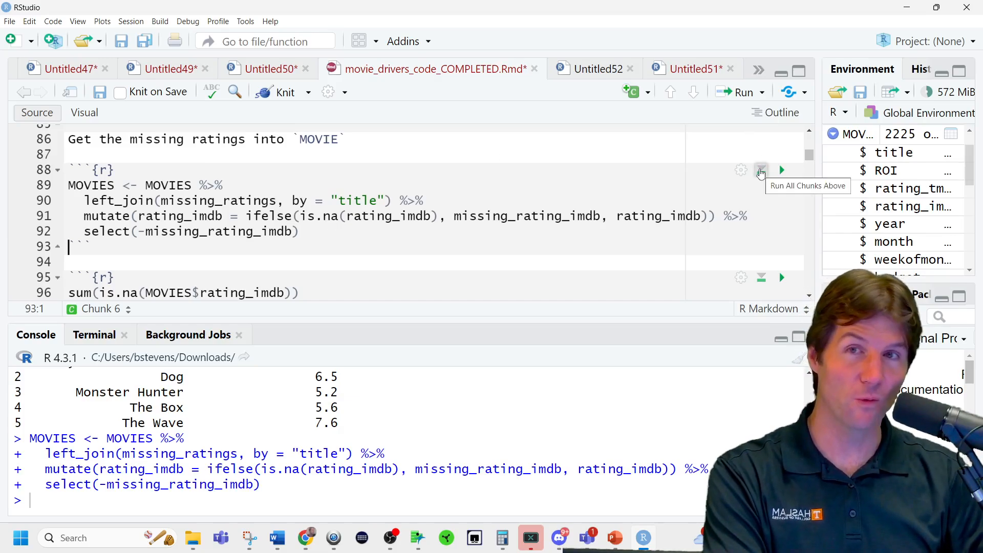
Rebuild MOVIES by rerunning every chunk above line 88 and executing the left_join, mutate and select chunk once.
scroll(378, 200, "up", 3)
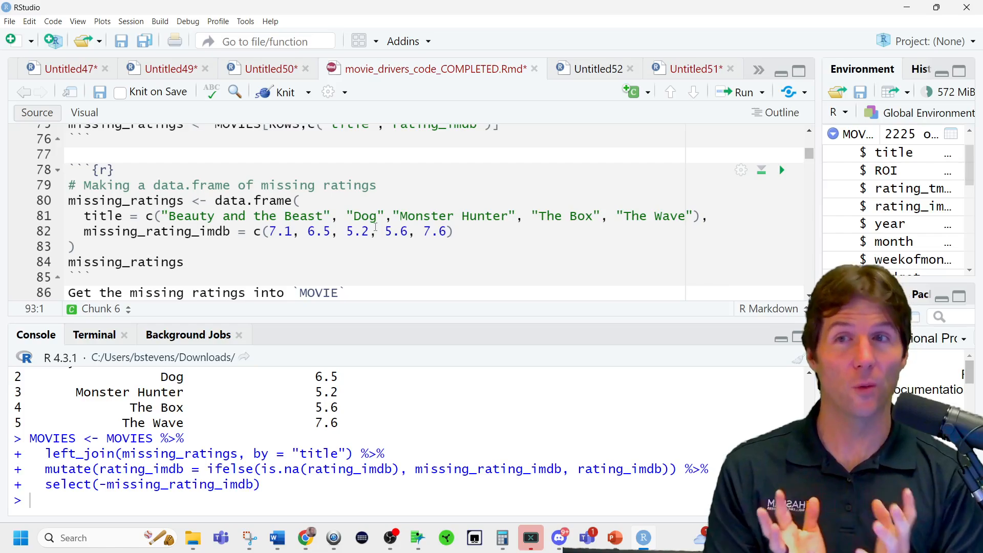
scroll(372, 240, "down", 5)
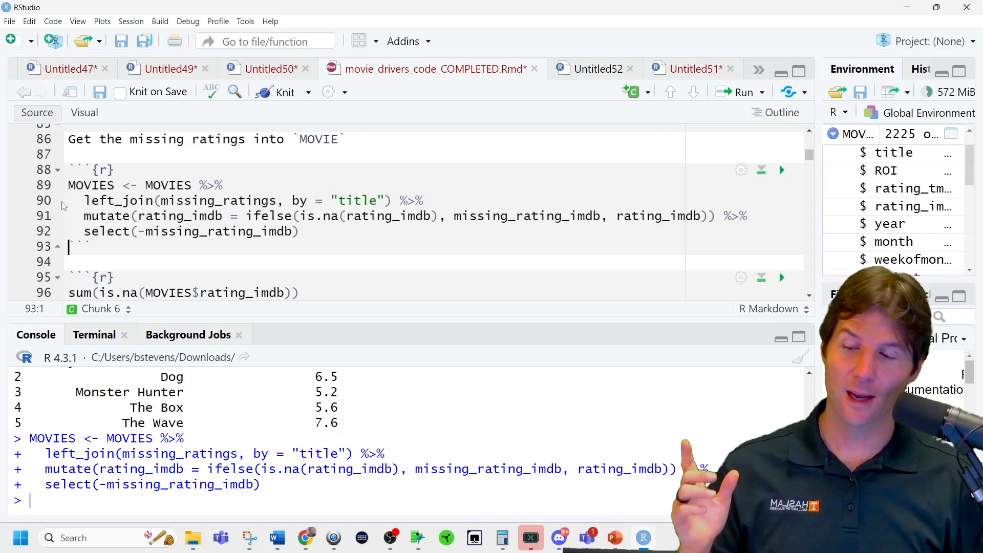
double_click(103, 186)
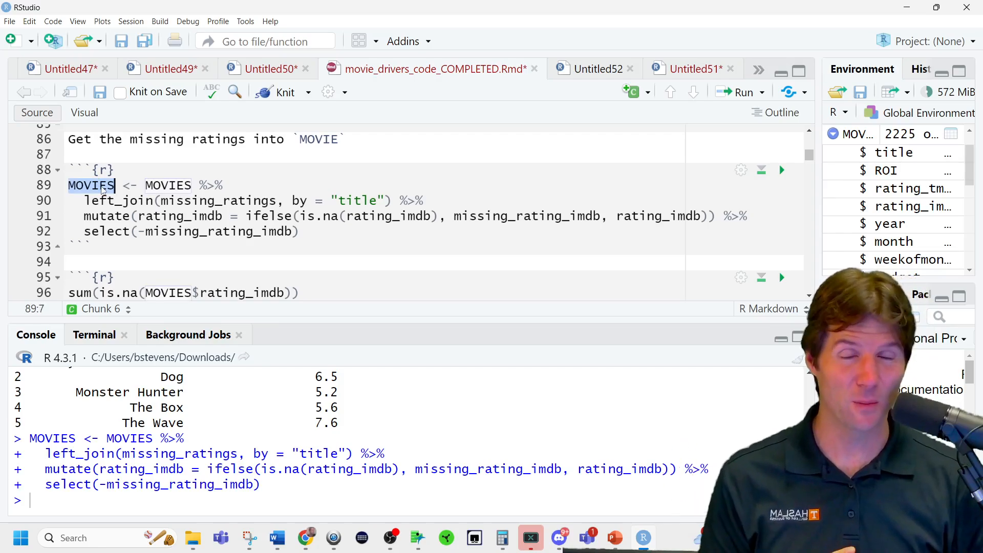
left_click(762, 172)
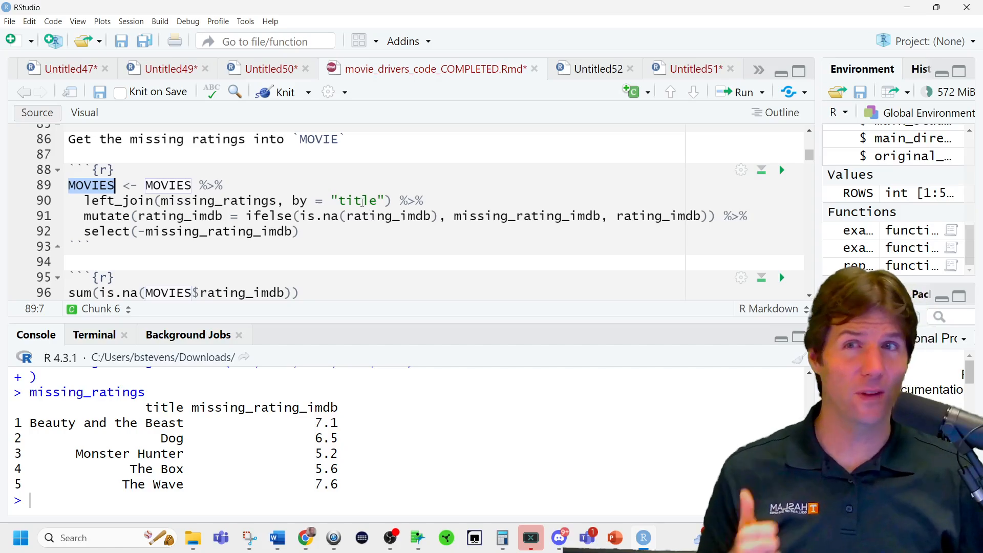
left_click(297, 184)
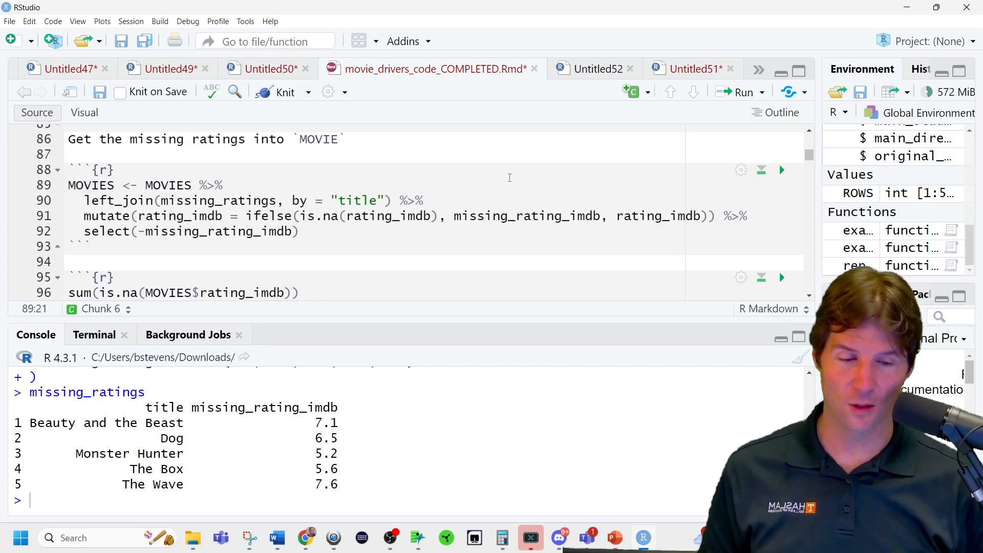
left_click(782, 170)
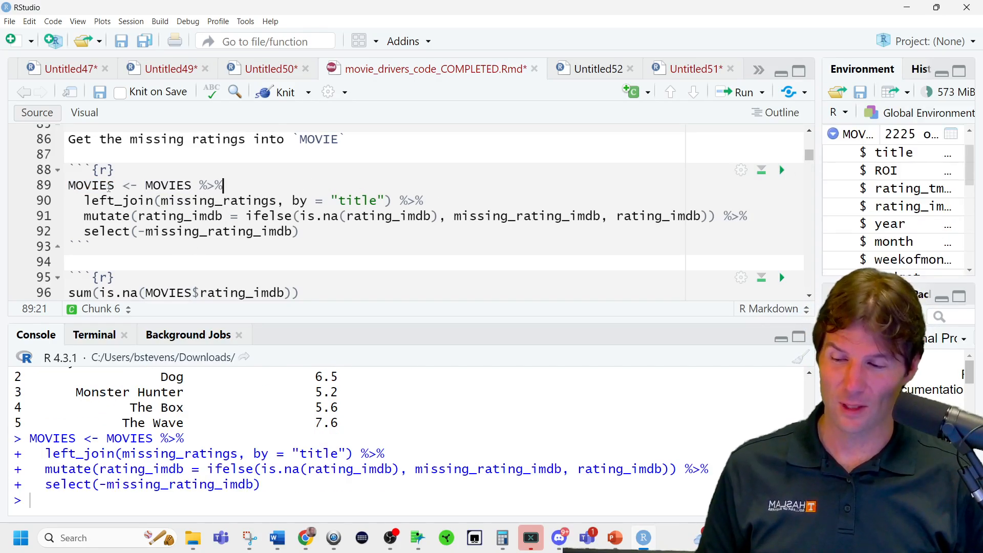
double_click(105, 185)
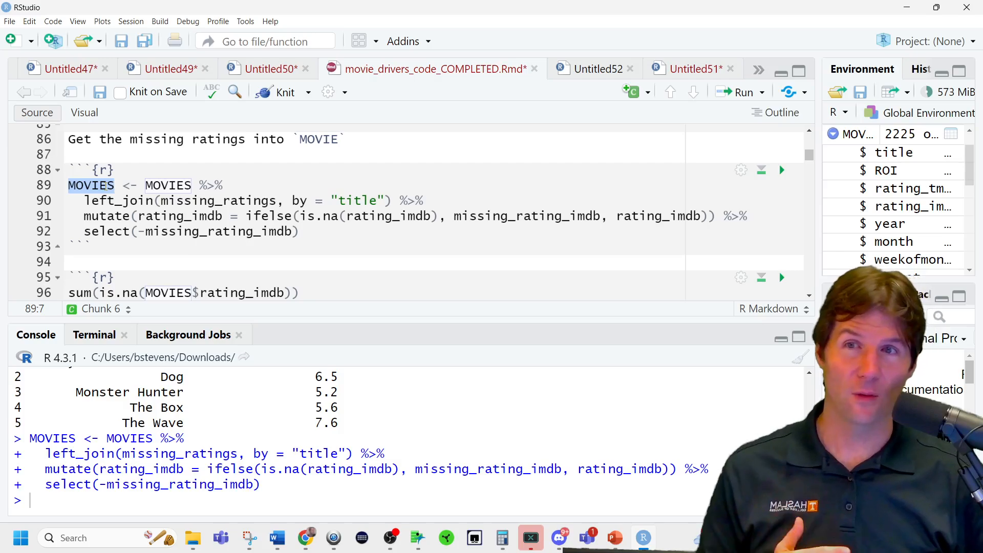
Run sum(is.na(MOVIES$rating_imdb)) on line 96 to count the remaining missing IMDb ratings.
scroll(228, 225, "down", 3)
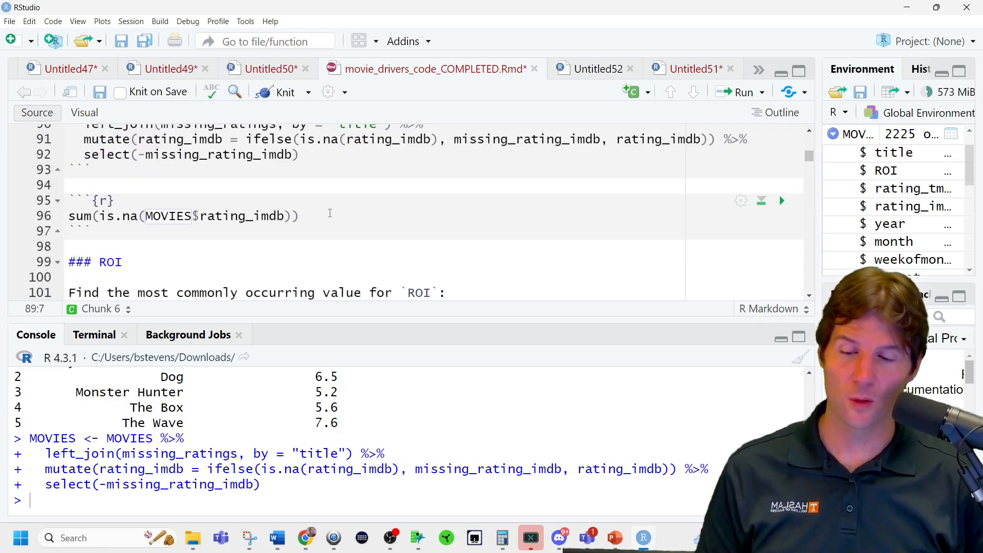
left_click(334, 219)
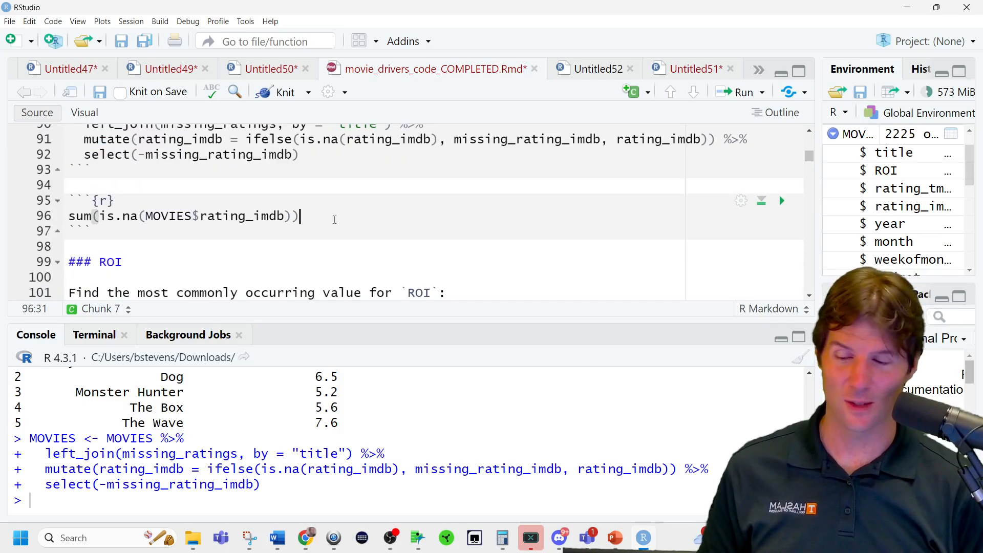
key("ctrl+Return")
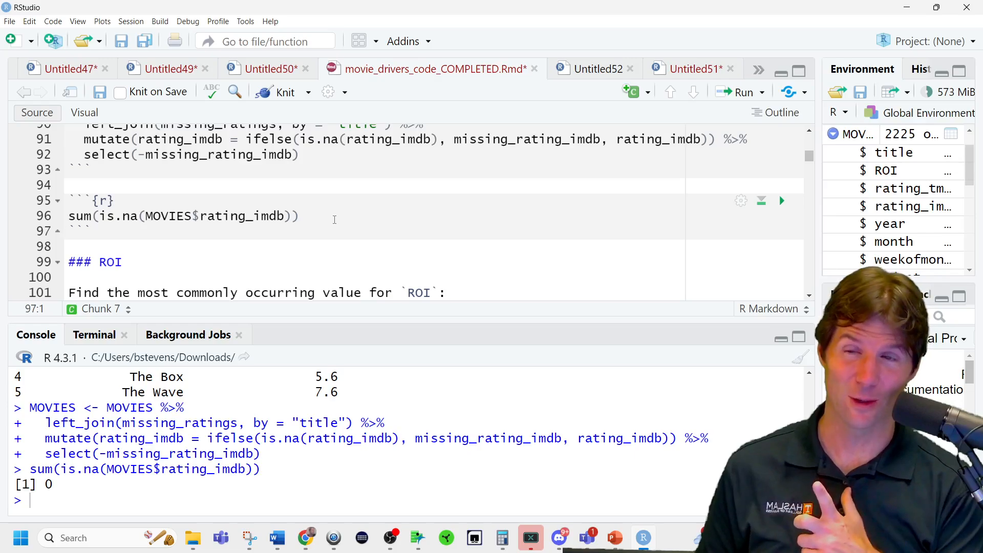
Evaluate only the inner is.na(MOVIES$rating_imdb) expression from line 96 to inspect its logical vector.
double_click(117, 216)
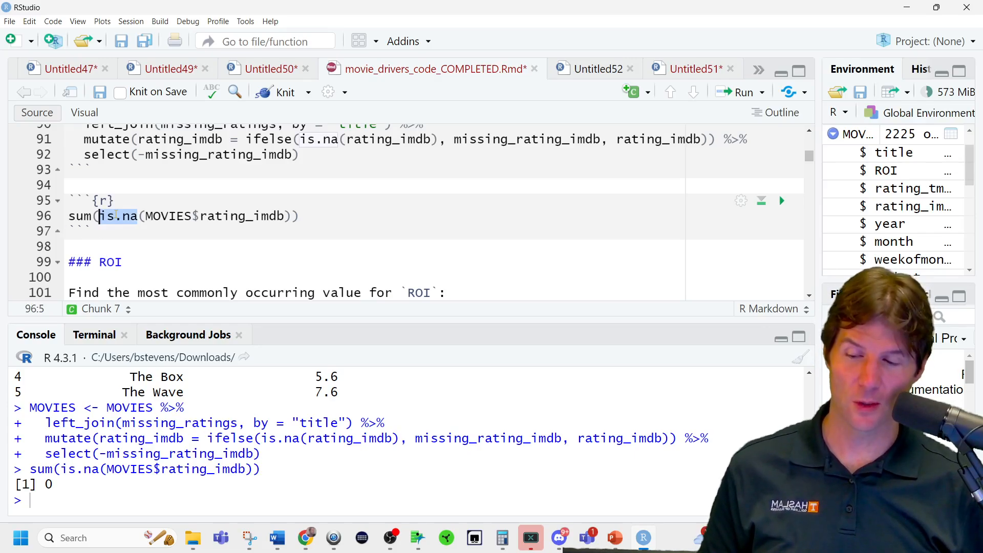
left_click(169, 215)
left_click_drag(99, 216, 296, 216)
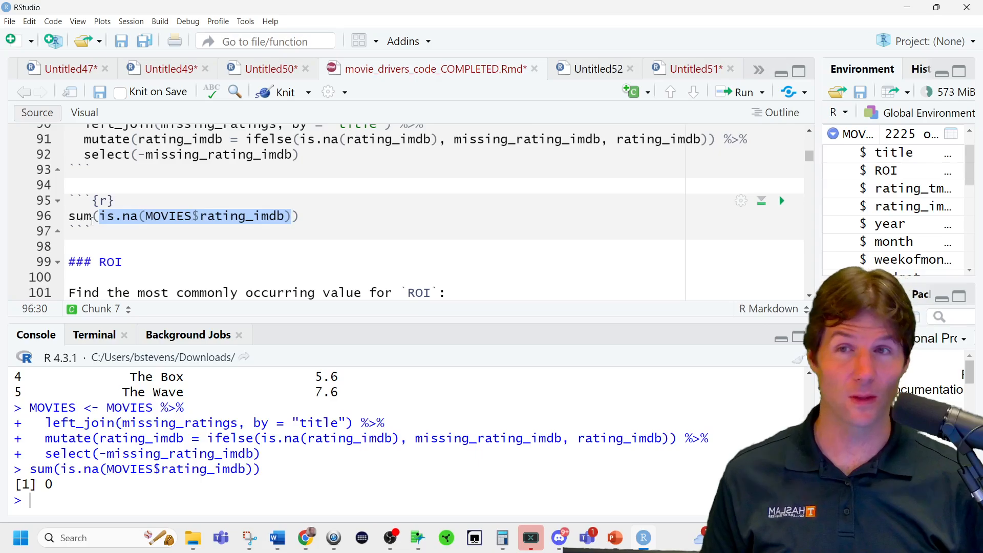
left_click(176, 216)
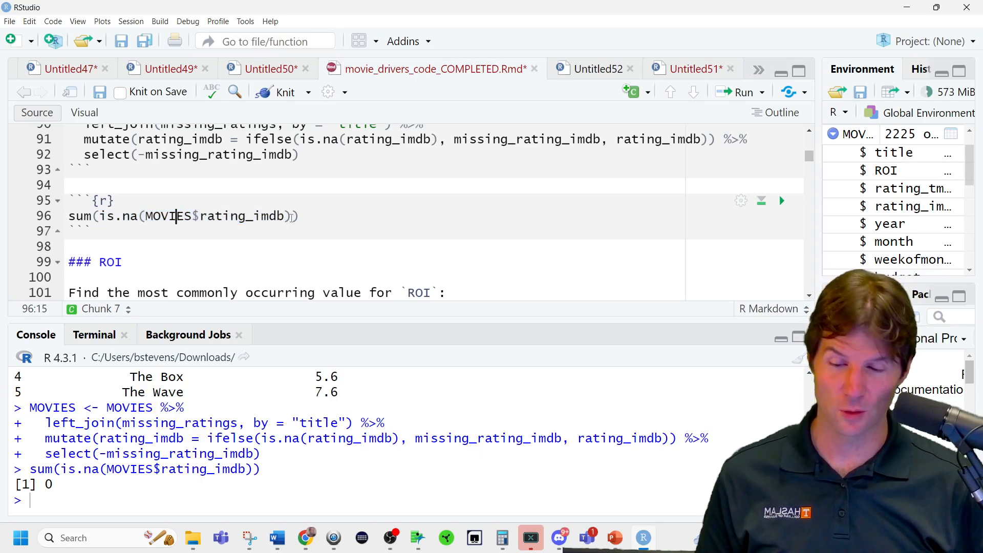
left_click_drag(294, 217, 99, 217)
key("ctrl+Return")
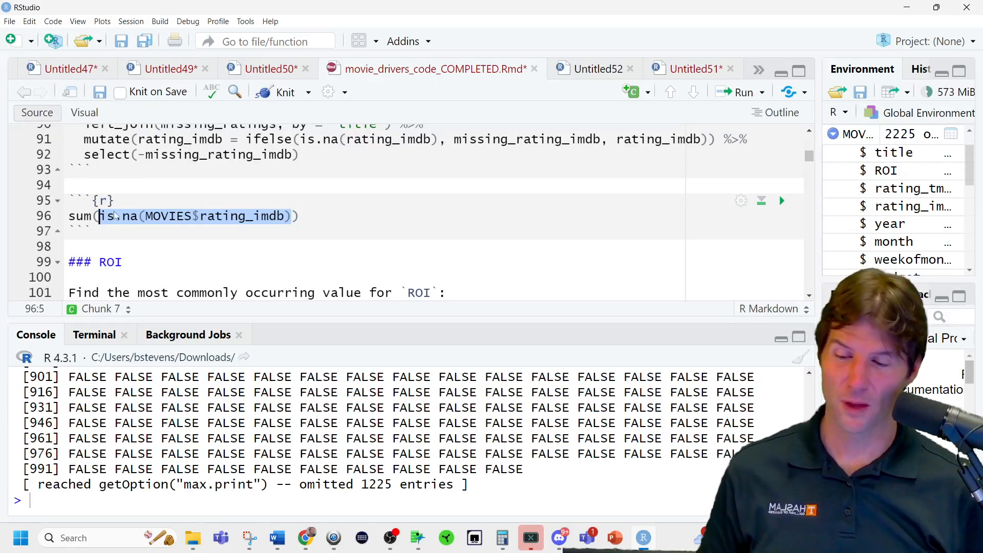
Add sum(is.na(MOVIES)) on a new line below the rating_imdb count and run it.
left_click(333, 214)
key("Return")
type("sum(is.a")
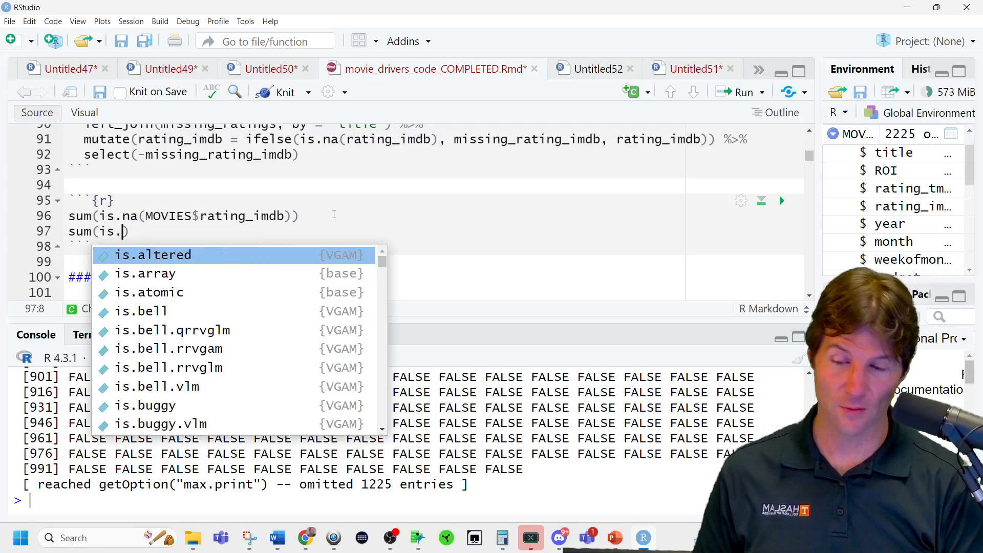
key("BackSpace")
type("na(MOVIES")
key("ctrl+Return")
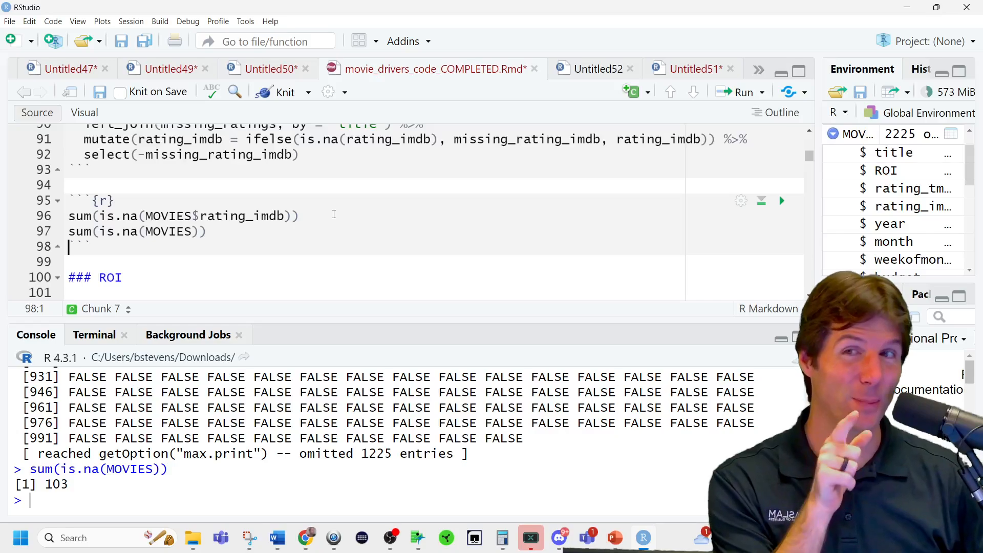
Run the BriansFav chunk that counts rows per ROI value in descending order, and examine the most frequent ROI.
scroll(226, 250, "down", 1)
scroll(225, 249, "down", 3)
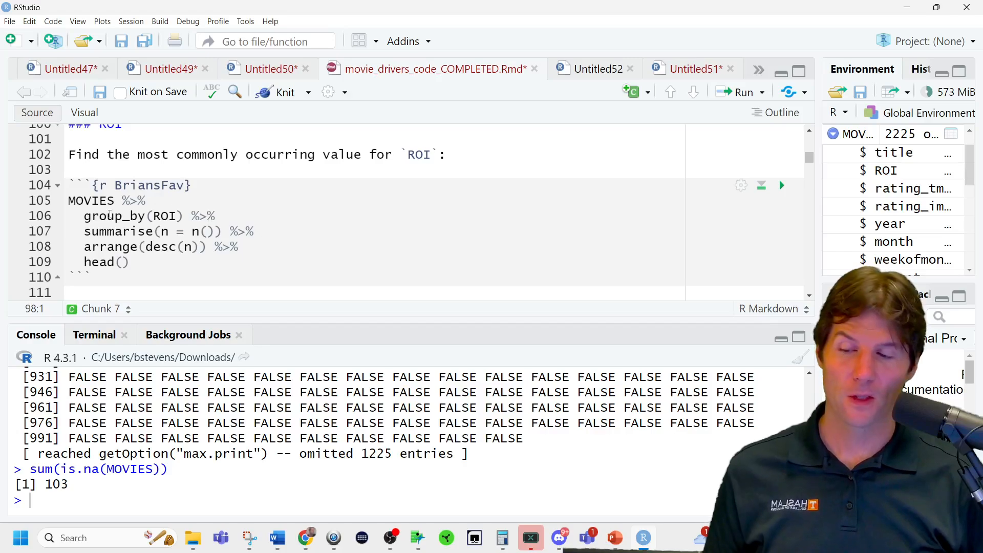
mouse_move(118, 220)
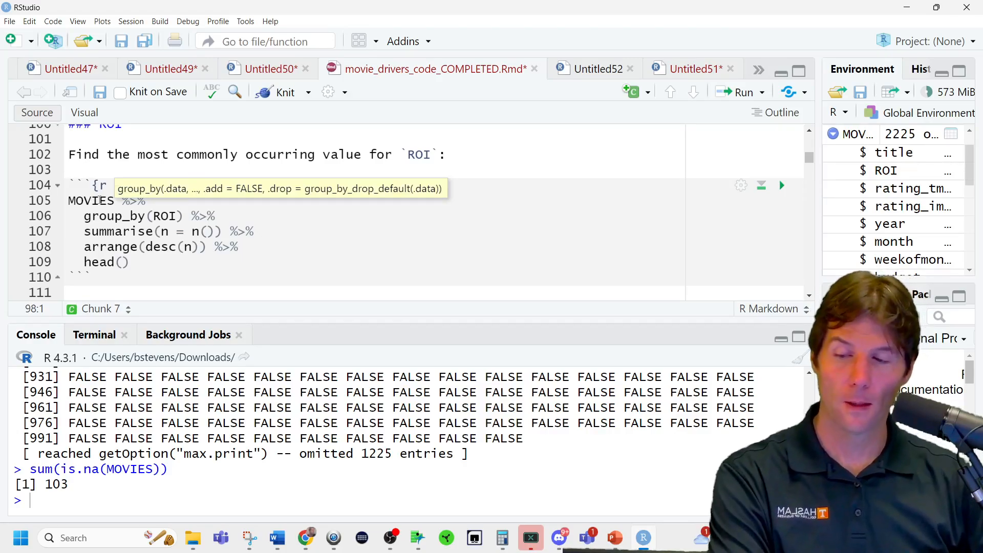
left_click(94, 201)
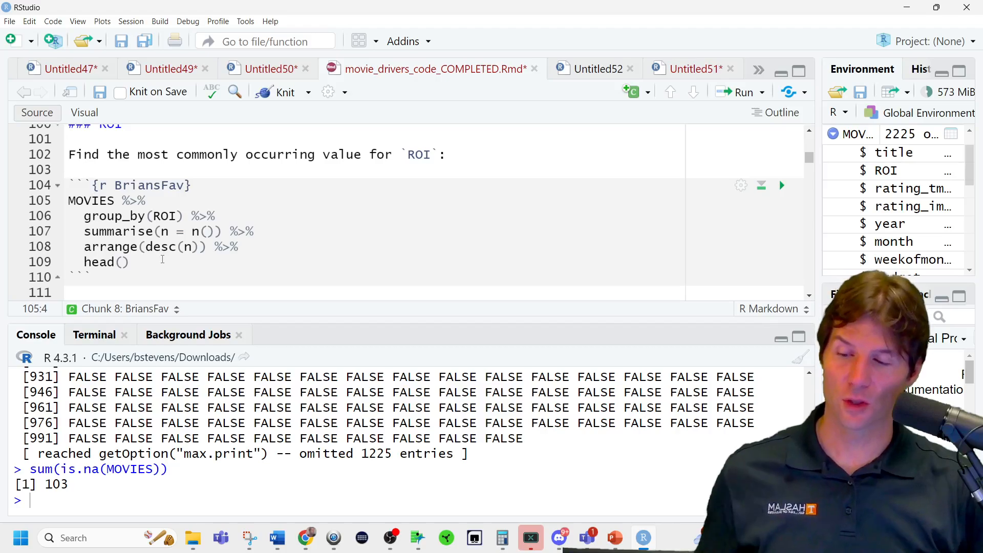
key("ctrl+Return")
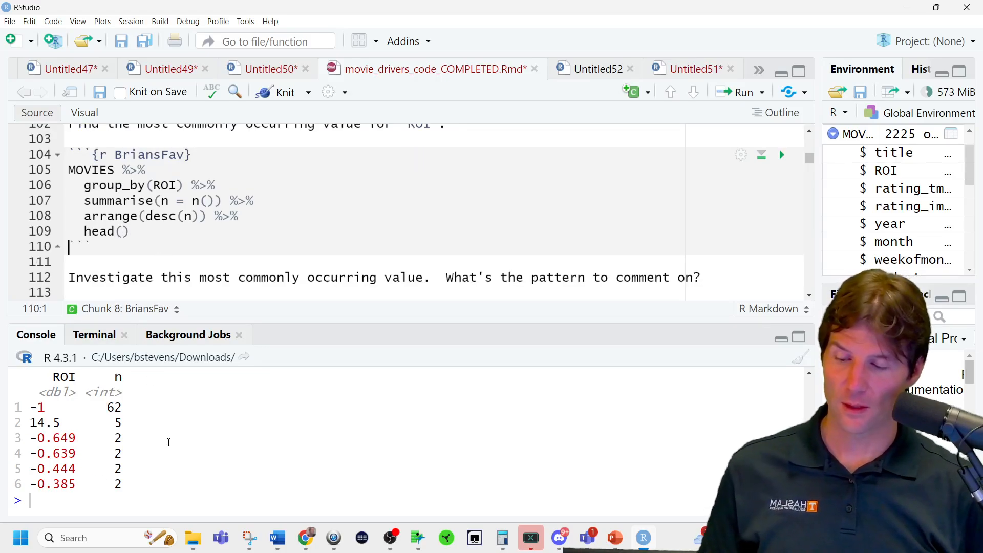
mouse_move(247, 320)
left_mouse_down()
mouse_move(265, 228)
mouse_move(258, 319)
mouse_move(248, 332)
left_mouse_up()
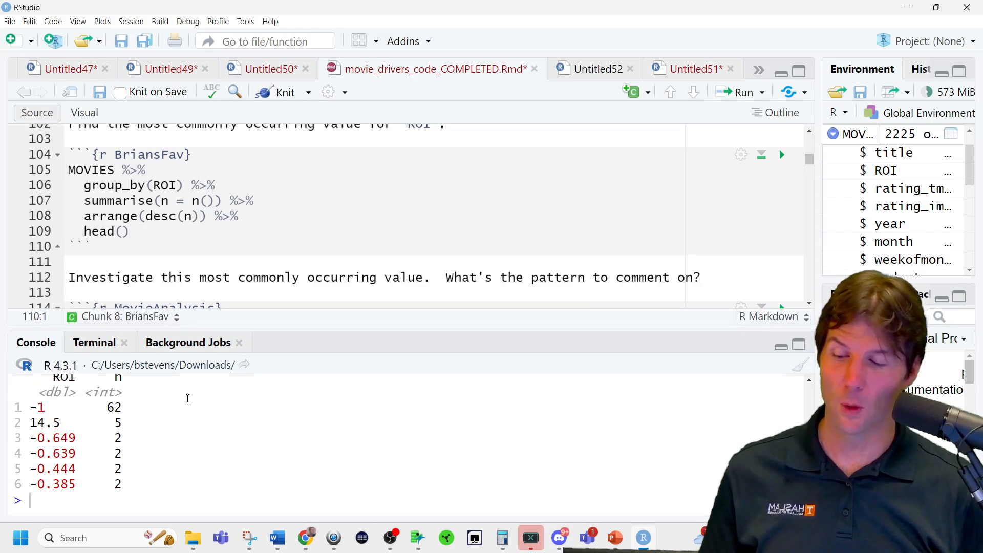
scroll(248, 484, "up", 1)
scroll(249, 485, "down", 1)
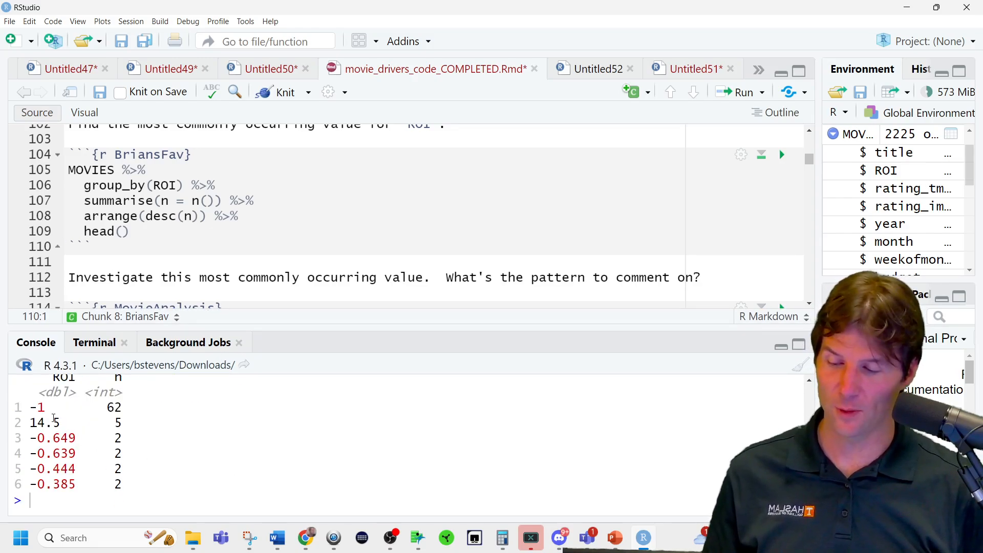
left_click_drag(61, 423, 32, 408)
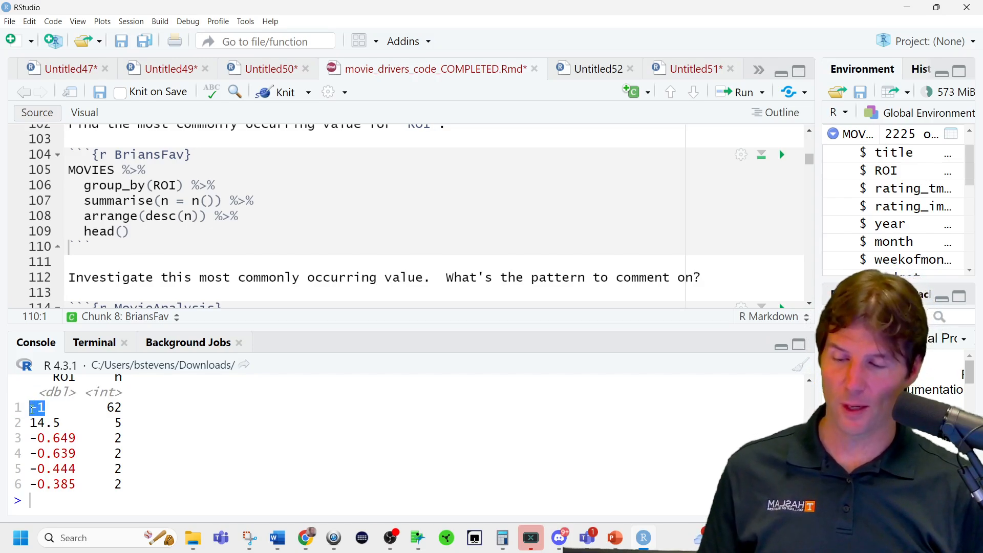
Run the MovieAnalysis chunk to filter MOVIES to ROI == -1 and select the columns title:budget.
scroll(132, 270, "down", 1)
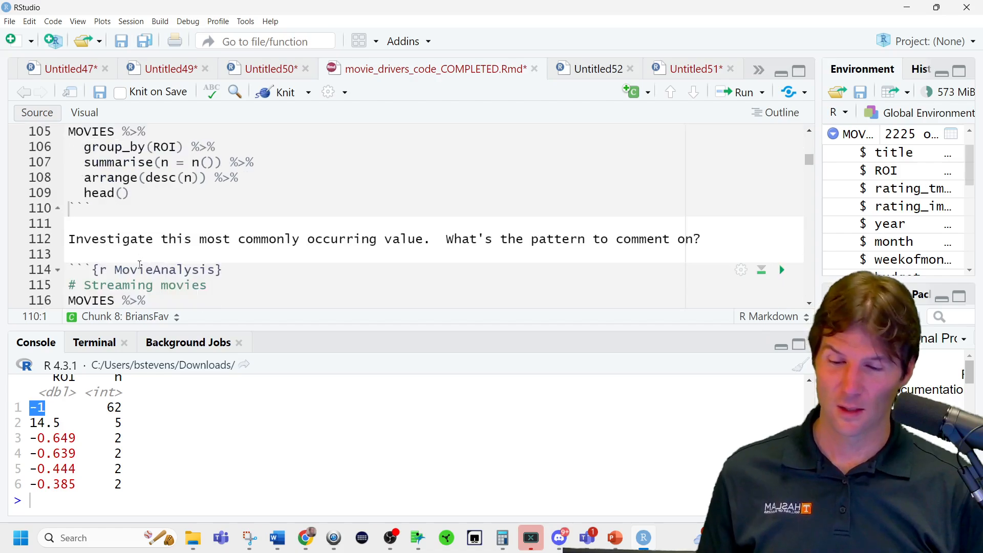
scroll(140, 264, "up", 1)
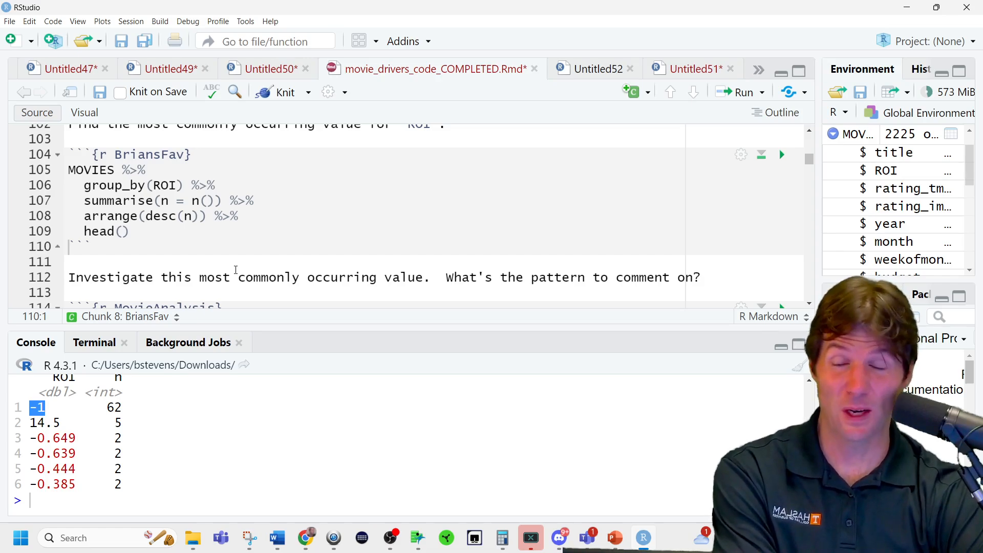
scroll(241, 274, "down", 3)
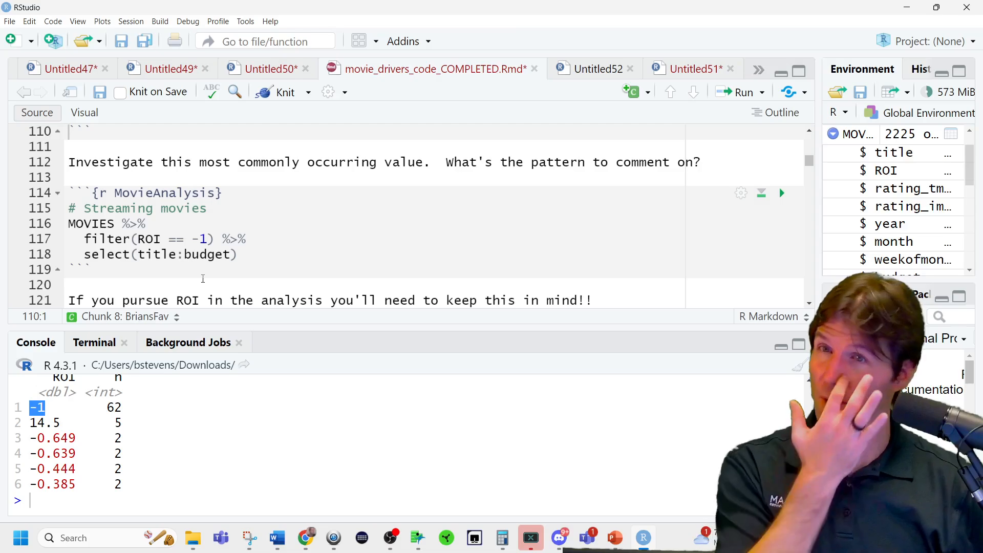
scroll(215, 273, "down", 4)
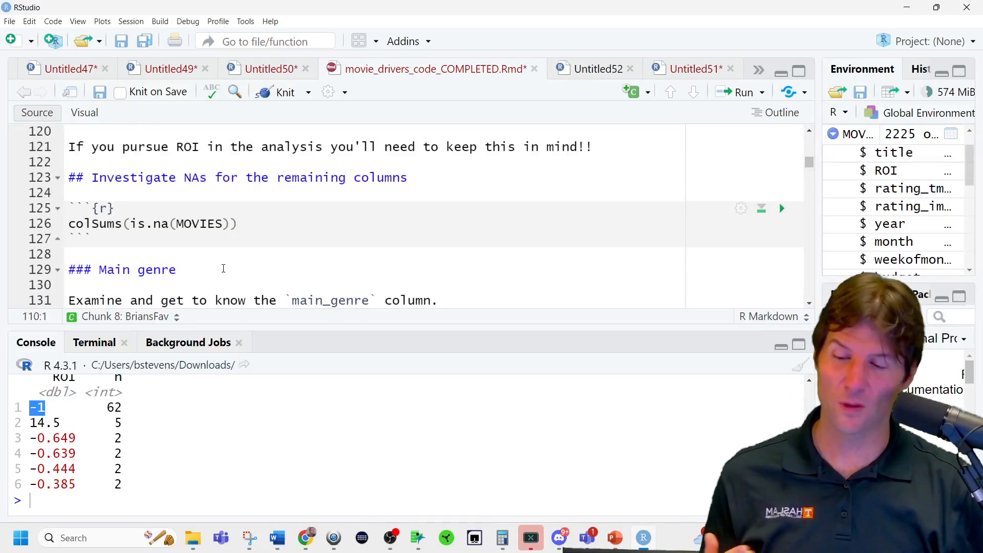
scroll(223, 268, "up", 3)
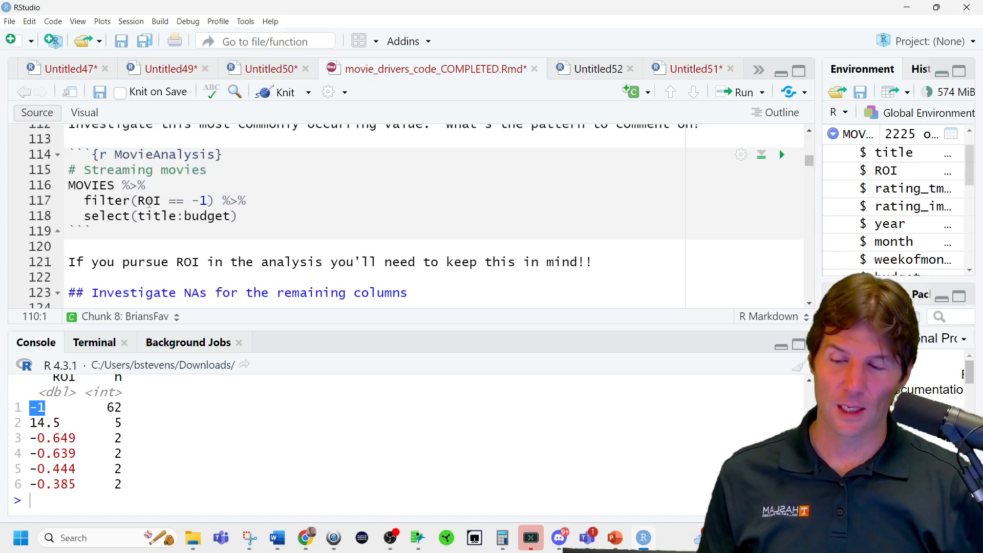
left_click_drag(83, 200, 215, 203)
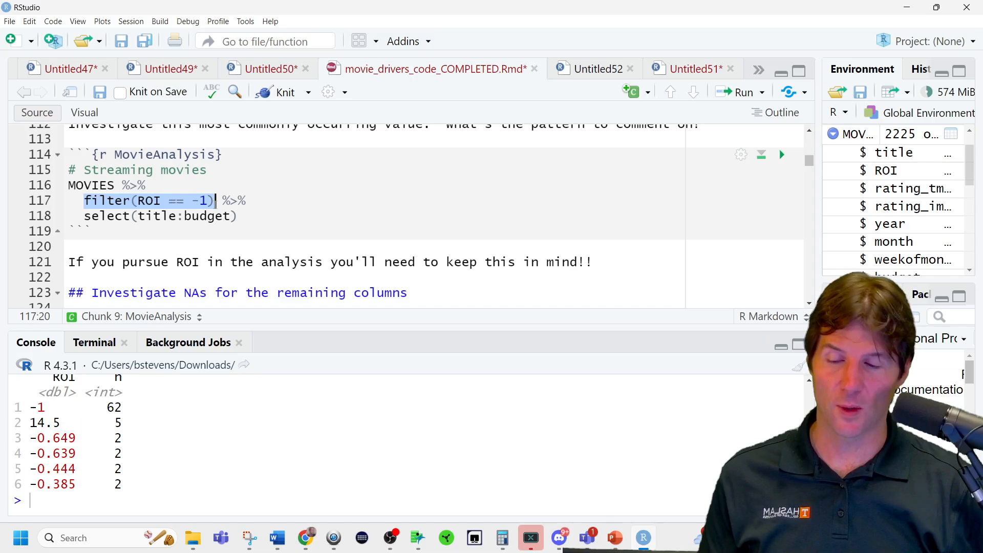
left_click(238, 215)
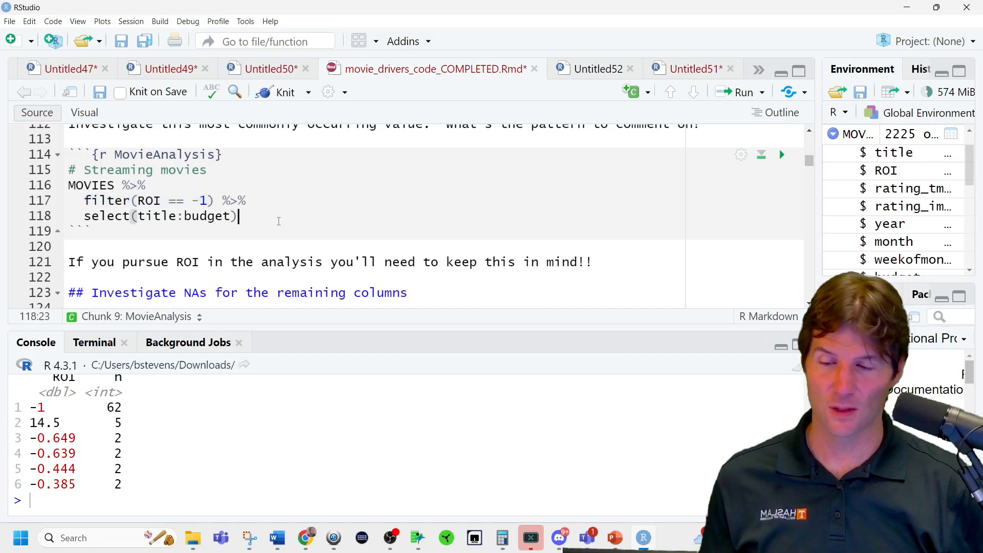
key("ctrl+Return")
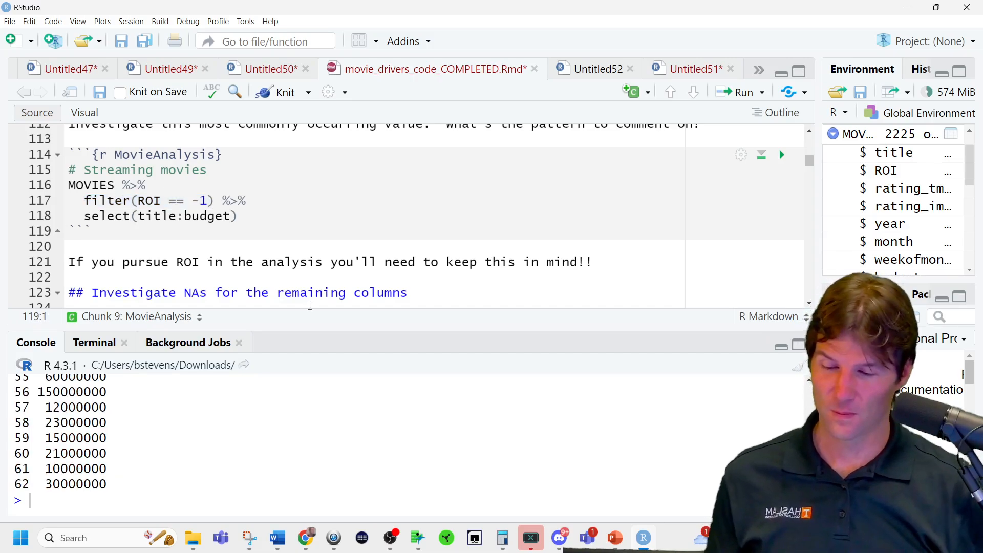
Enlarge the console and examine the filtered movie list for a pattern among titles with an ROI of -1.
left_click_drag(318, 327, 296, 215)
scroll(161, 381, "up", 15)
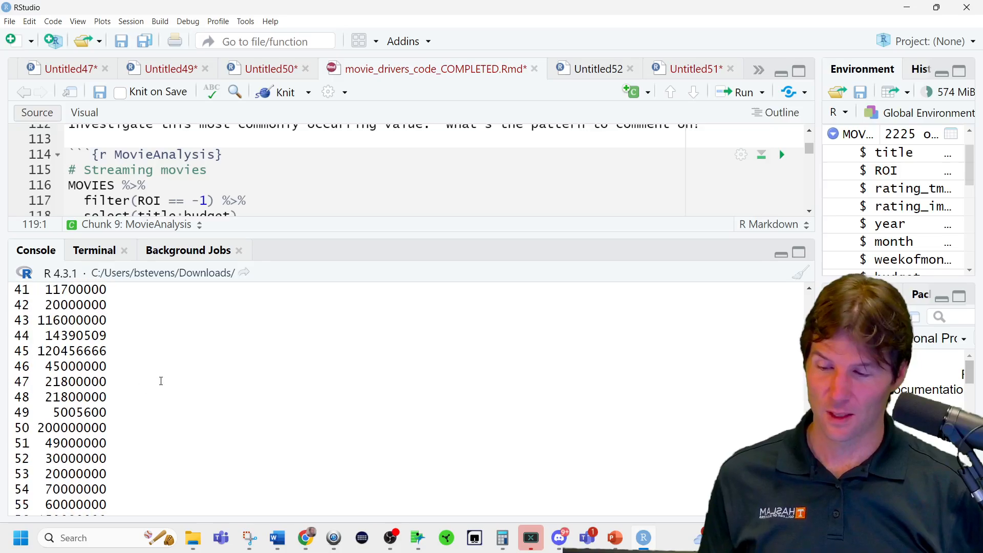
scroll(161, 381, "up", 10)
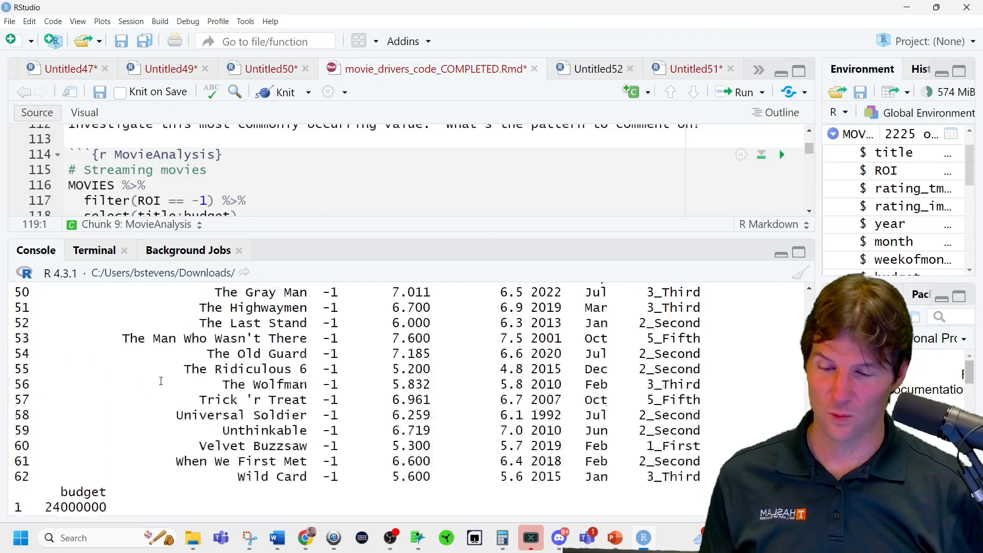
scroll(161, 381, "up", 14)
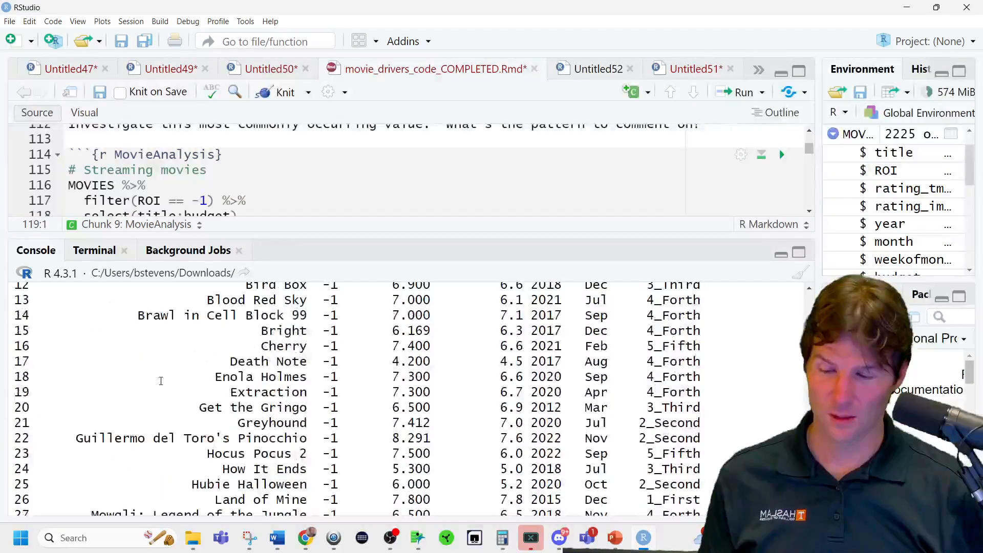
scroll(161, 381, "down", 2)
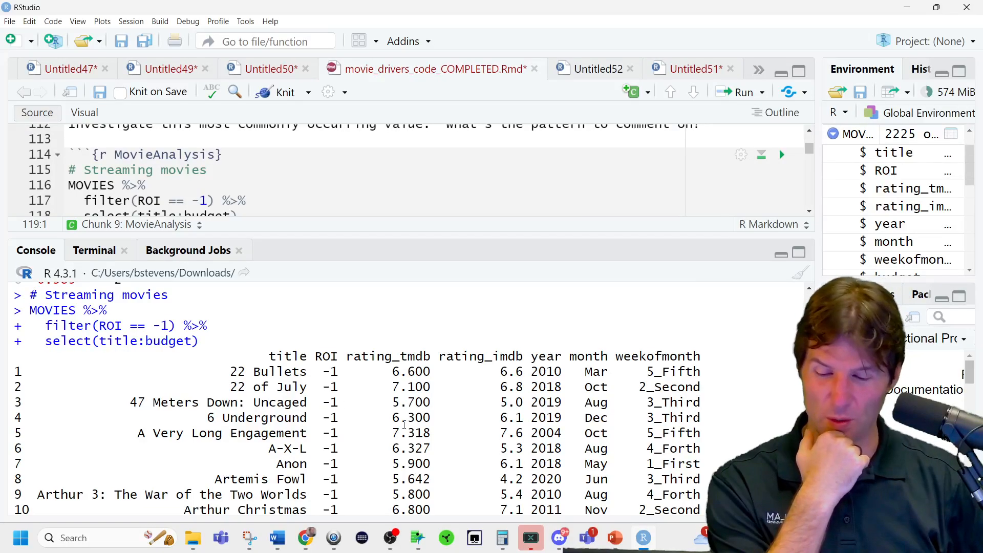
Read through all the movies with an ROI of -1 and their budgets in the console output.
scroll(417, 423, "down", 2)
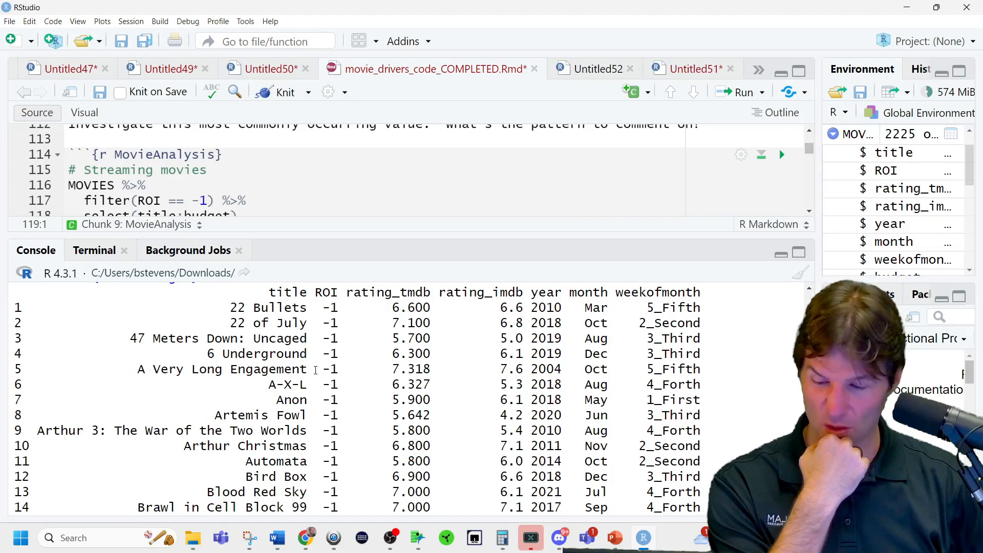
scroll(322, 376, "down", 4)
scroll(321, 375, "down", 2)
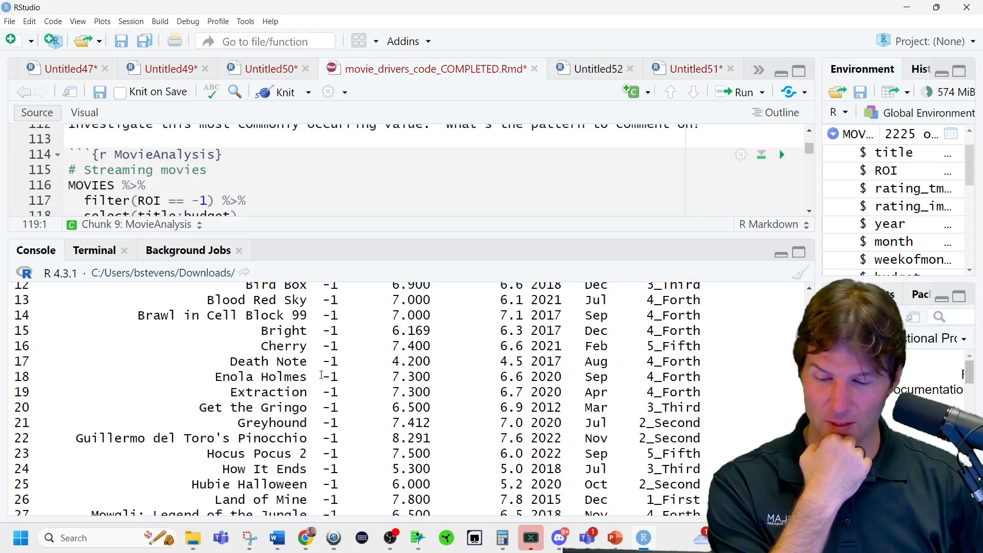
scroll(321, 375, "down", 4)
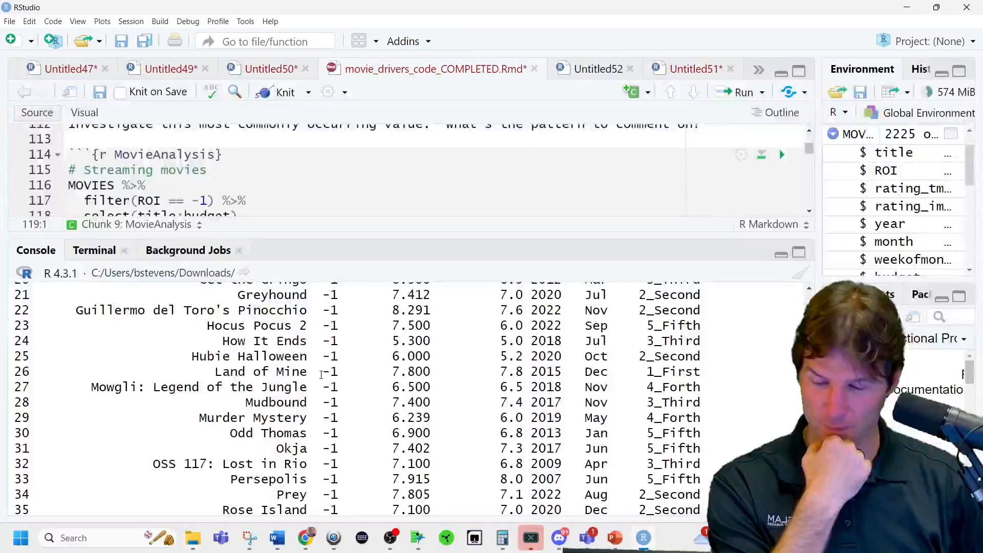
scroll(322, 375, "down", 6)
scroll(322, 375, "down", 8)
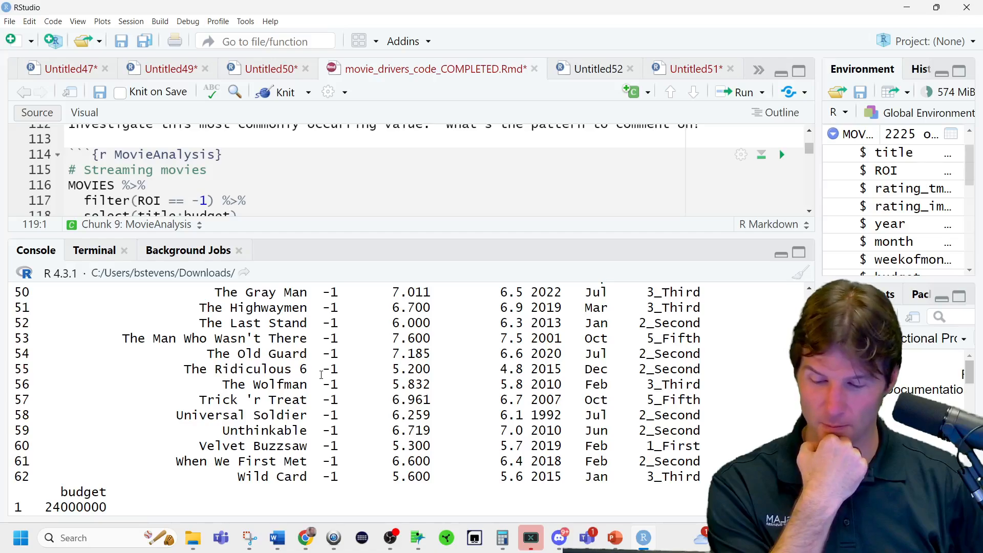
scroll(321, 375, "down", 16)
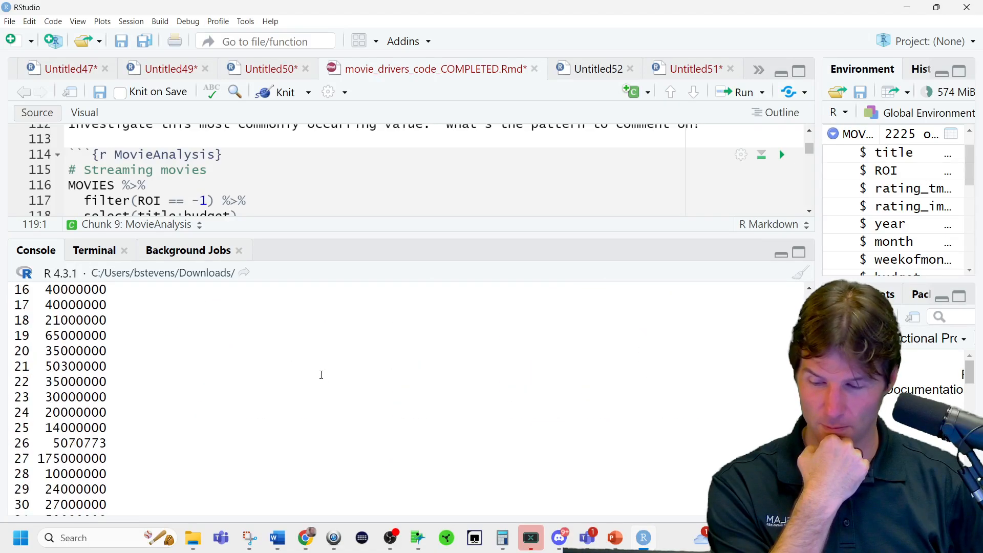
scroll(321, 375, "down", 5)
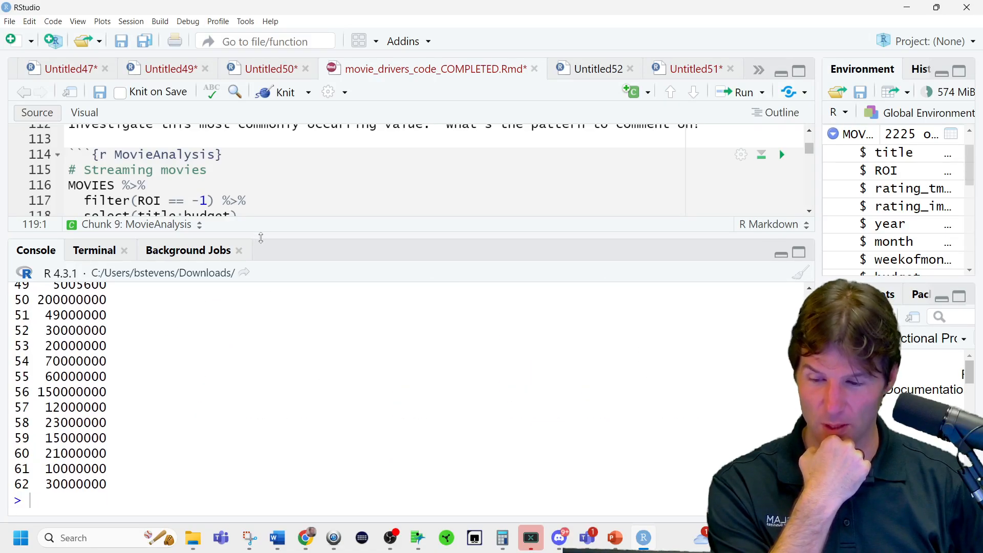
left_click_drag(261, 237, 265, 324)
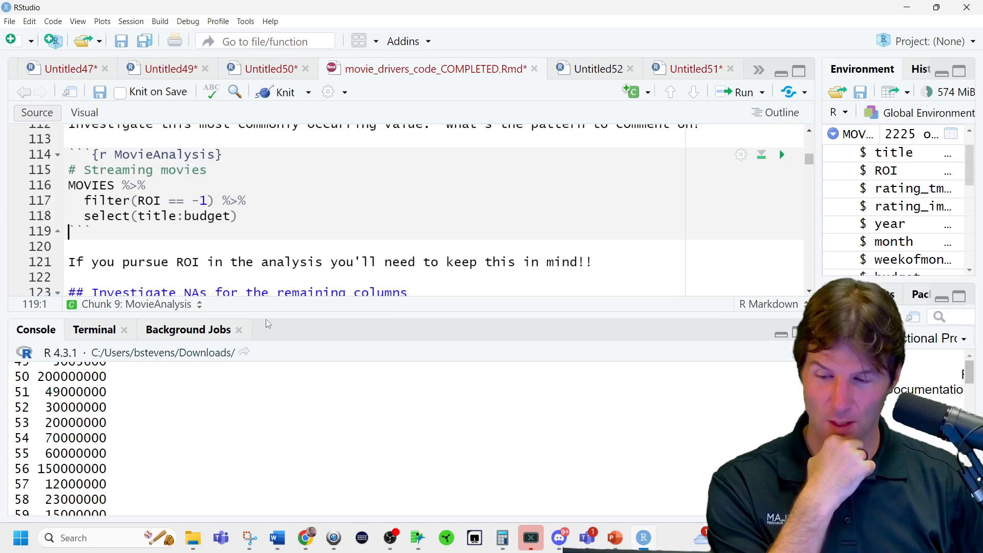
scroll(334, 239, "down", 1)
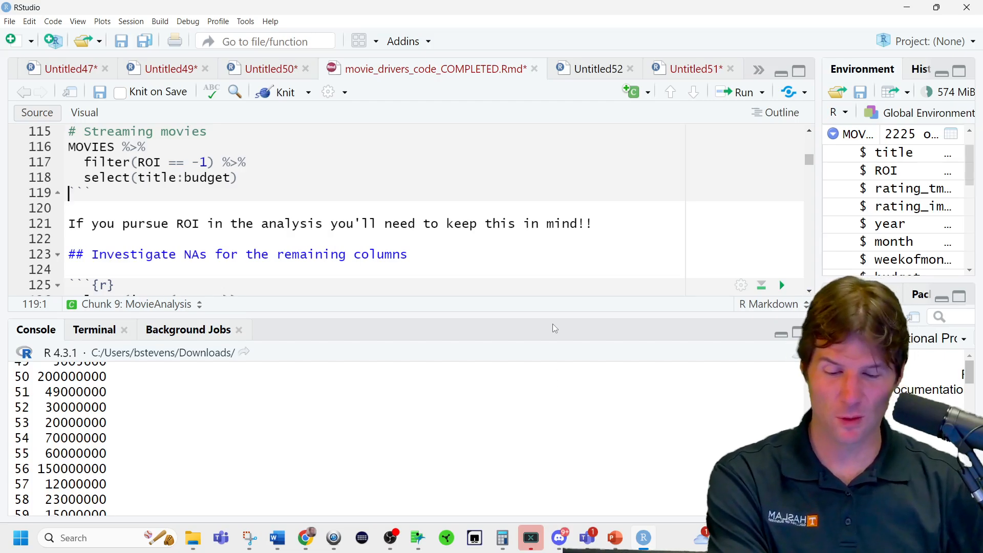
Copy the fourth listed movie's budget, 150000000, from the console onto a new line below select(title:budget).
left_click_drag(552, 317, 552, 244)
scroll(544, 386, "up", 10)
scroll(545, 385, "up", 15)
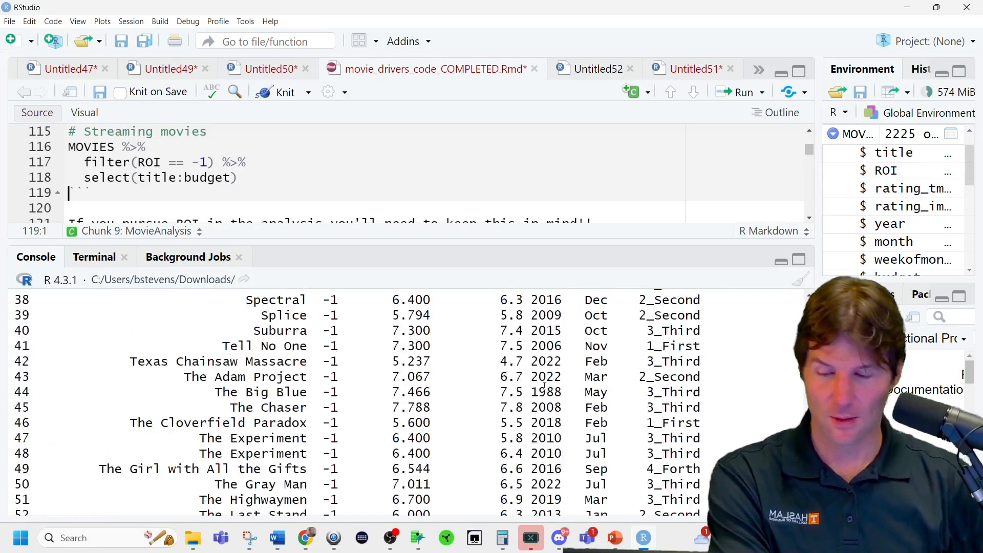
scroll(544, 386, "down", 1)
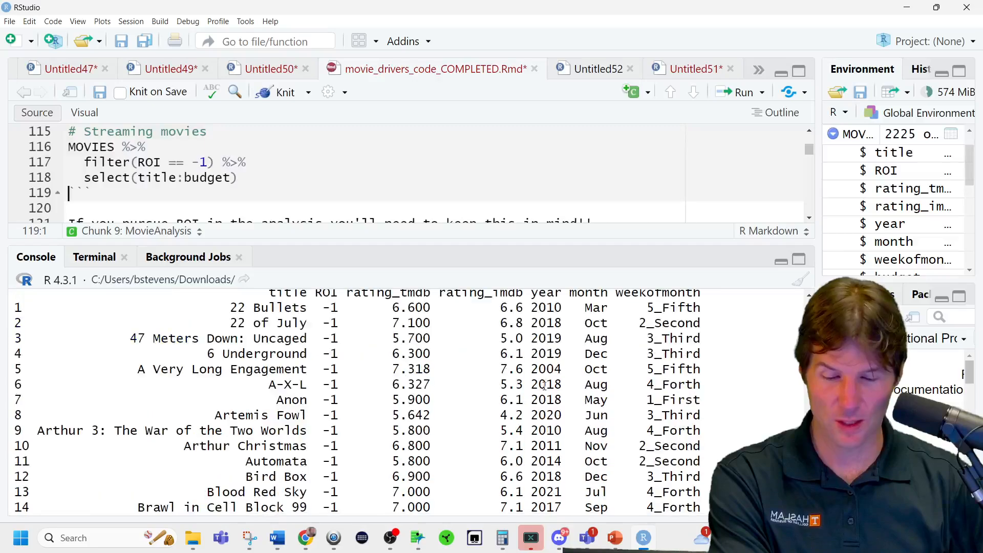
scroll(481, 355, "down", 20)
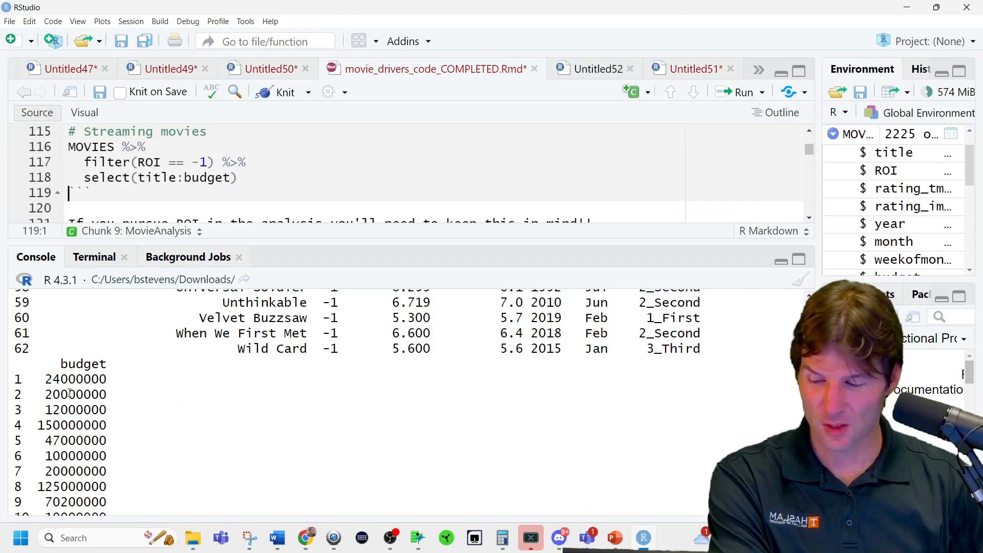
left_click_drag(38, 425, 109, 425)
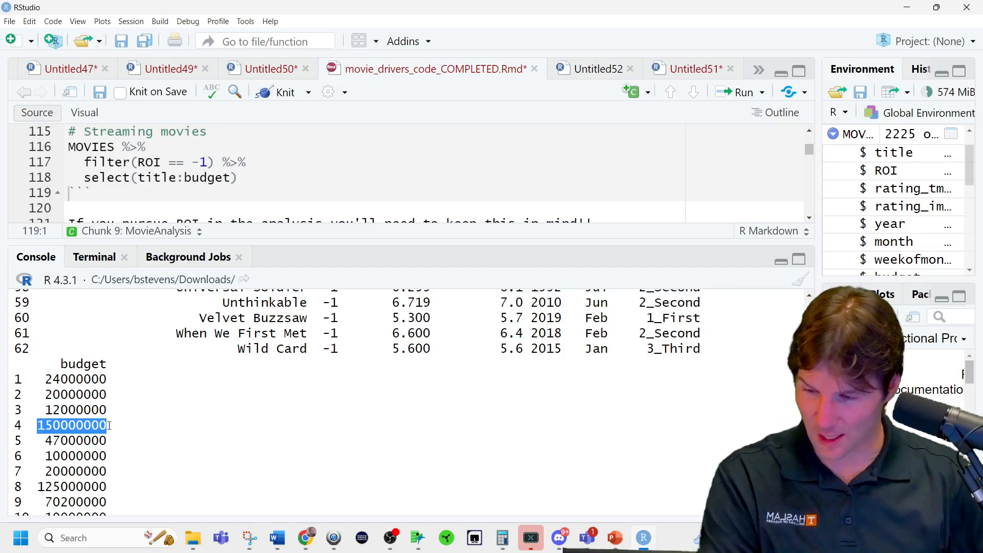
left_click(248, 178)
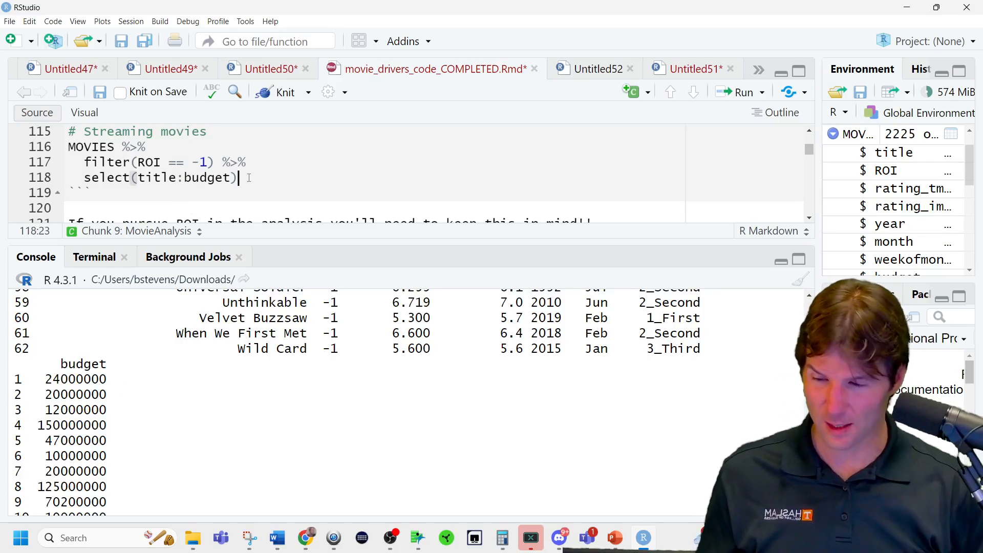
key("Return")
type("150000000")
Insert thousands separators into the pasted budget so it reads 150,000,000.
left_click(116, 192)
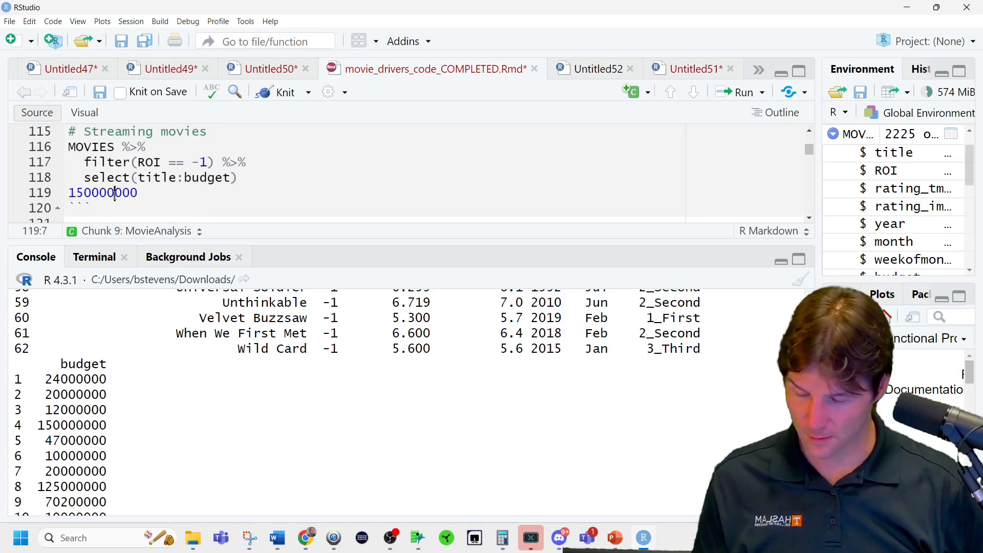
type(",")
key("Left")
key("Left")
key("Left")
key("Left")
type(",")
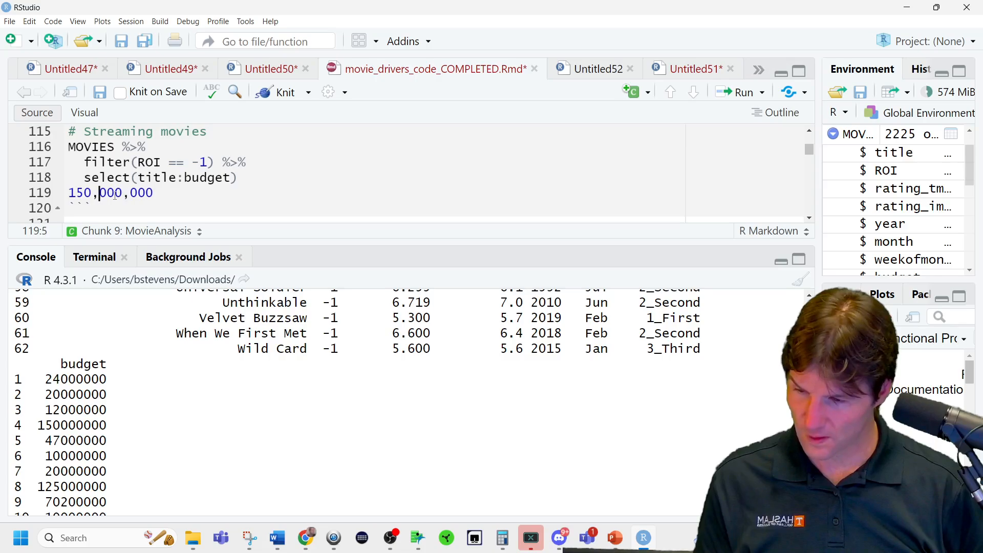
Find the title of the fourth movie, 6 Underground, in the filtered console list.
key("ctrl+shift+Return")
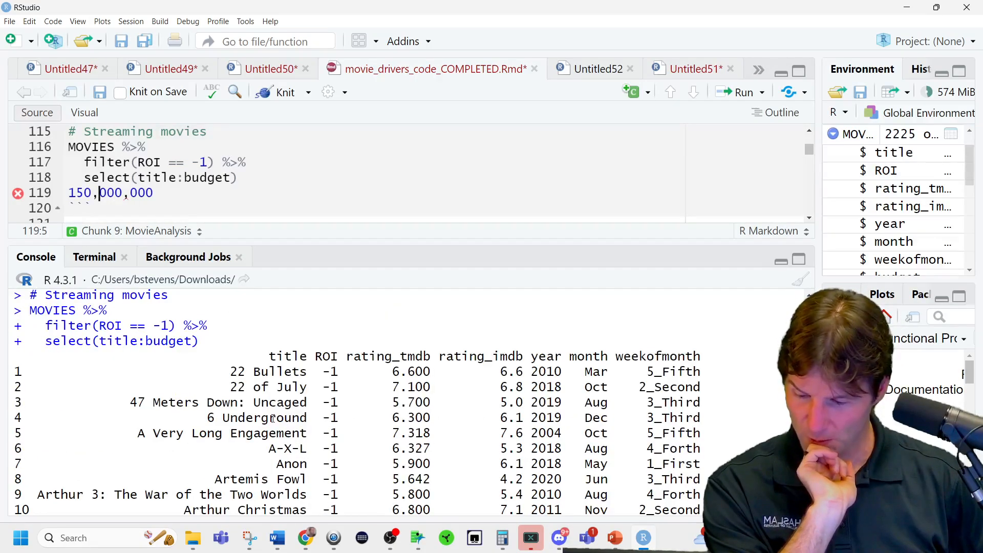
triple_click(272, 418)
left_click(273, 419)
scroll(283, 417, "down", 20)
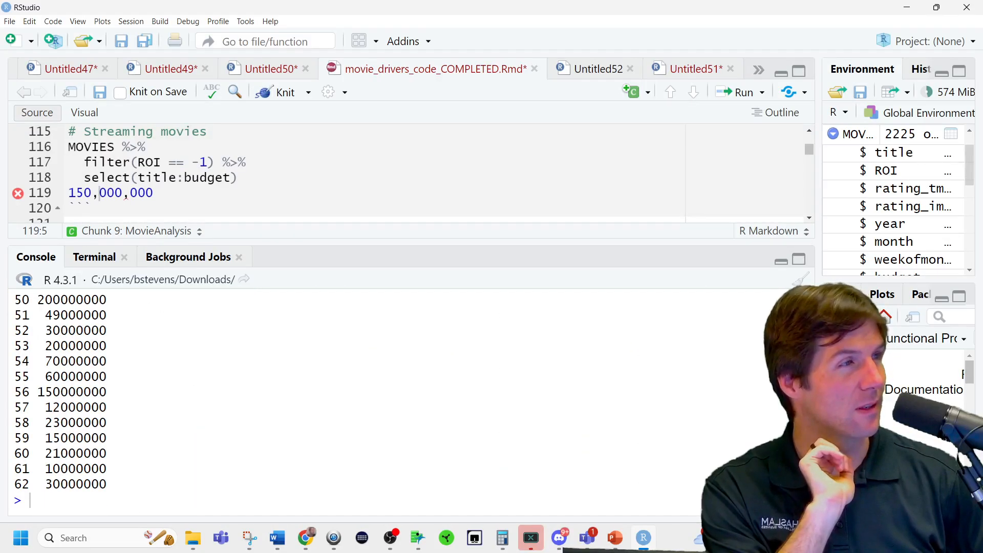
Switch to the Box Office Mojo page for 6 Underground in Chrome and examine its domestic, international and worldwide box office.
key("alt+Tab")
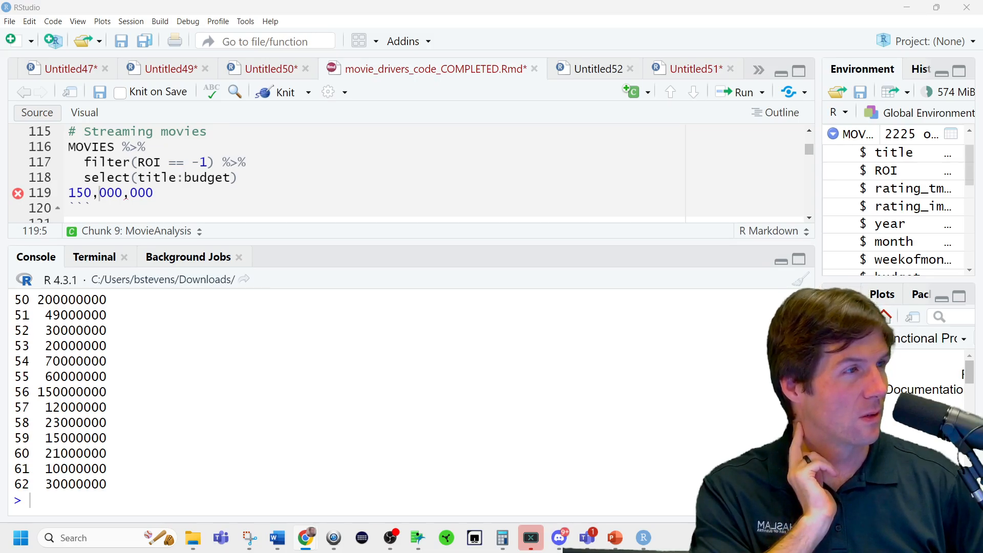
left_click_drag(982, 88, 579, 88)
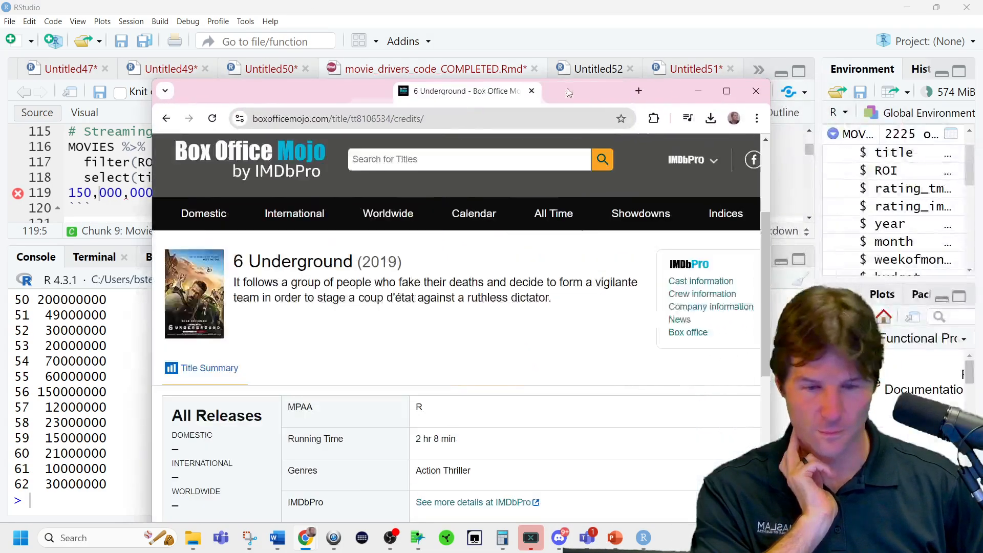
double_click(579, 88)
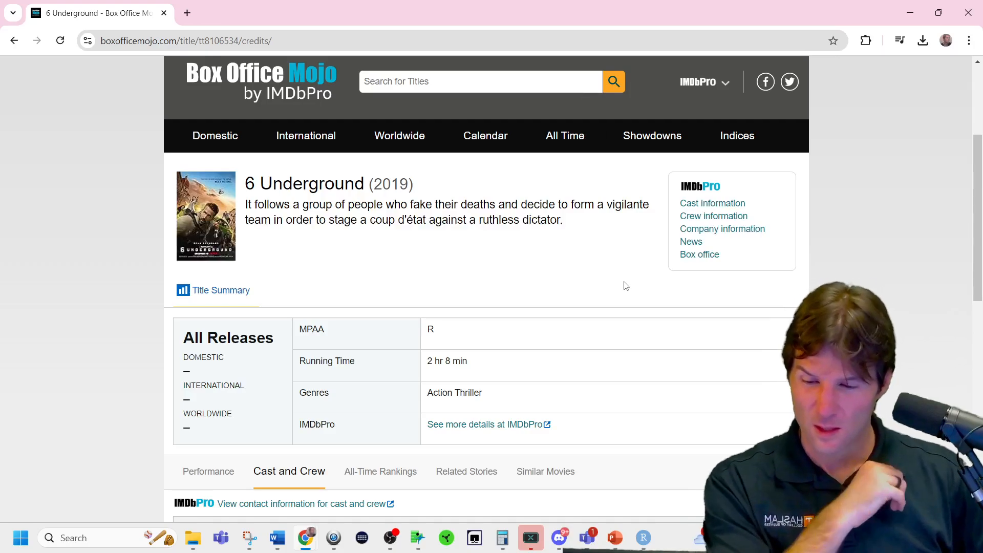
scroll(627, 303, "down", 3)
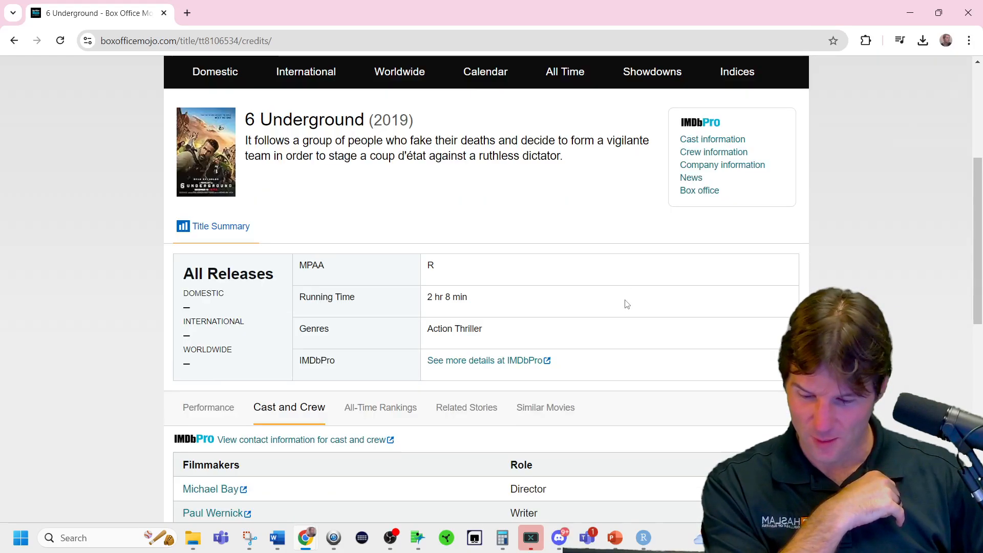
scroll(627, 304, "down", 6)
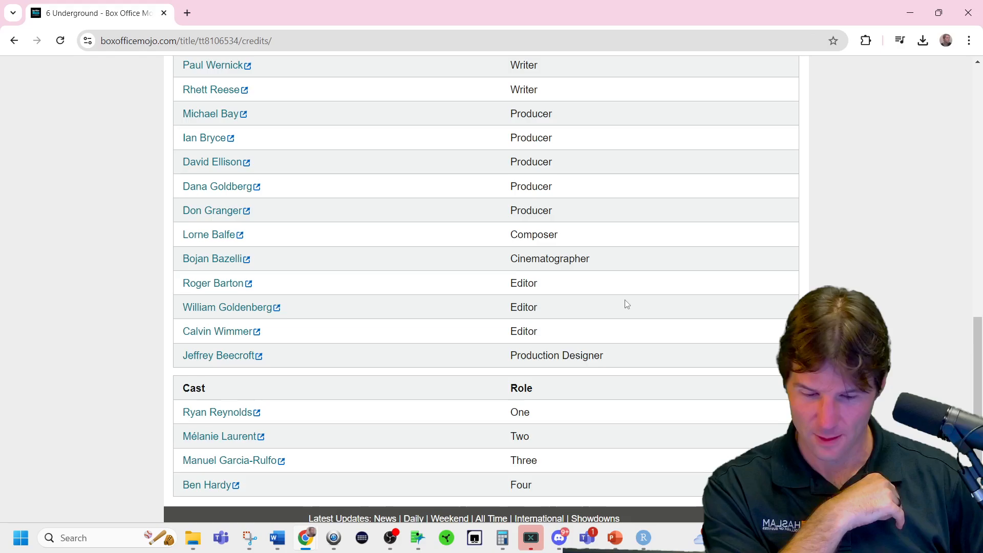
scroll(627, 304, "up", 5)
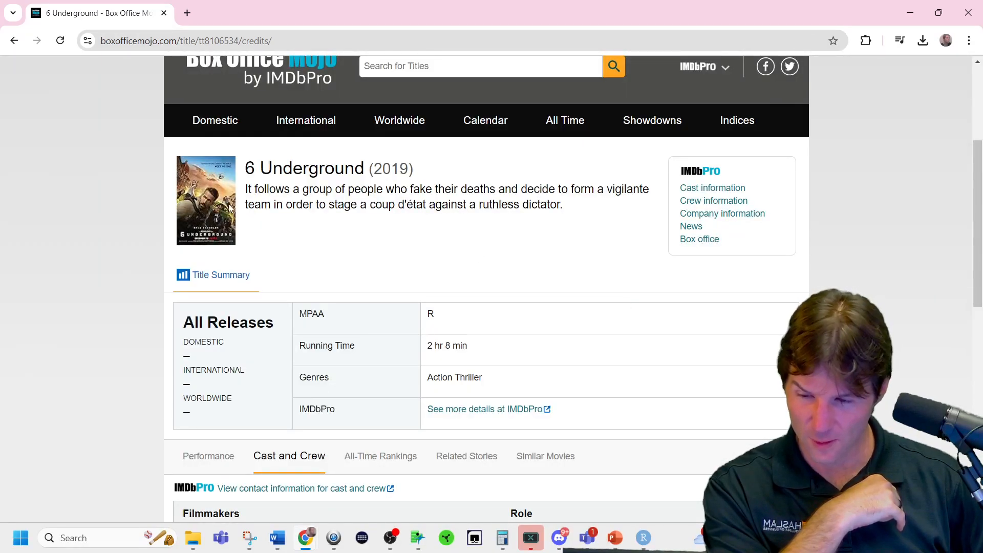
key("ctrl+plus")
key("ctrl+plus")
key("ctrl+plus")
key("ctrl+plus")
key("ctrl+plus")
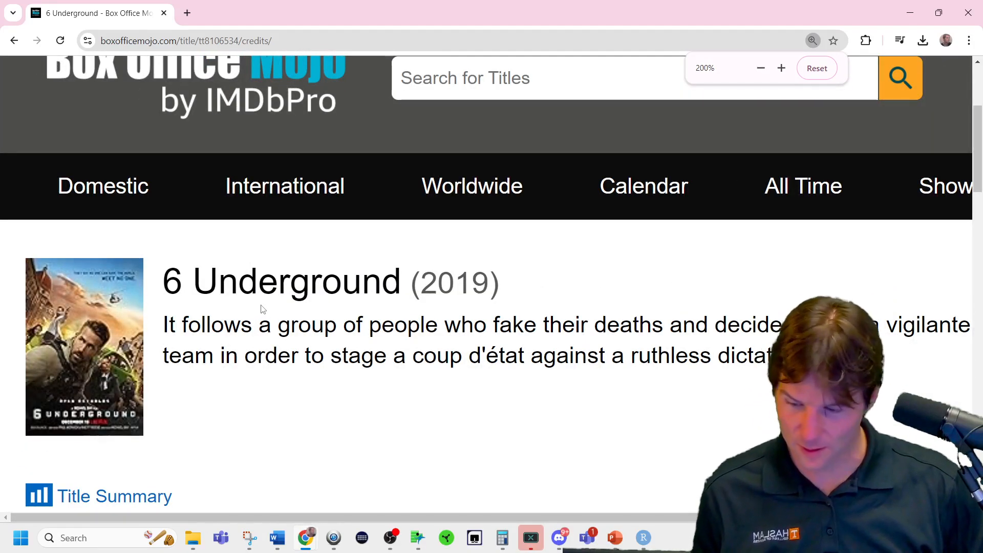
key("ctrl+0")
key("ctrl+plus")
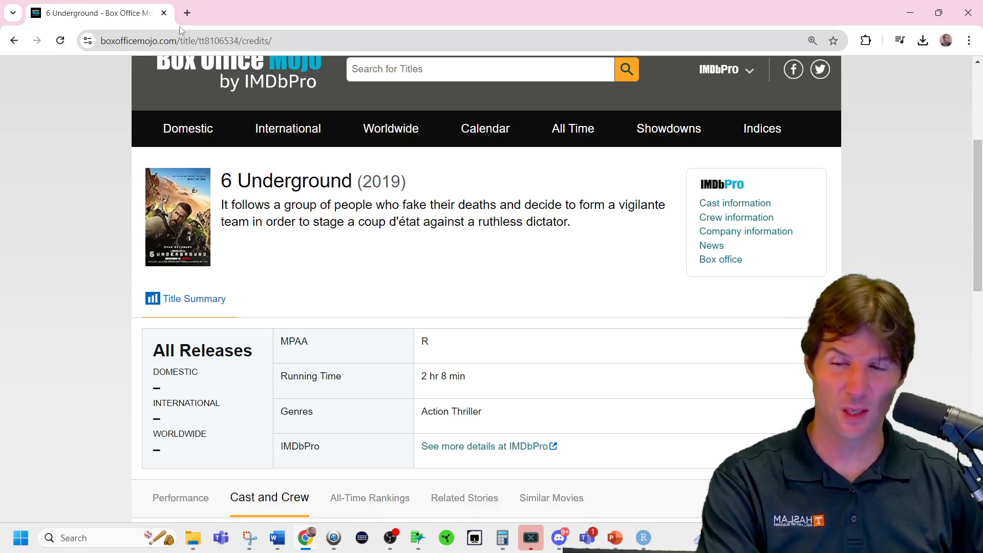
Return to RStudio and delete the 150,000,000 line from the MovieAnalysis chunk.
key("alt+Tab")
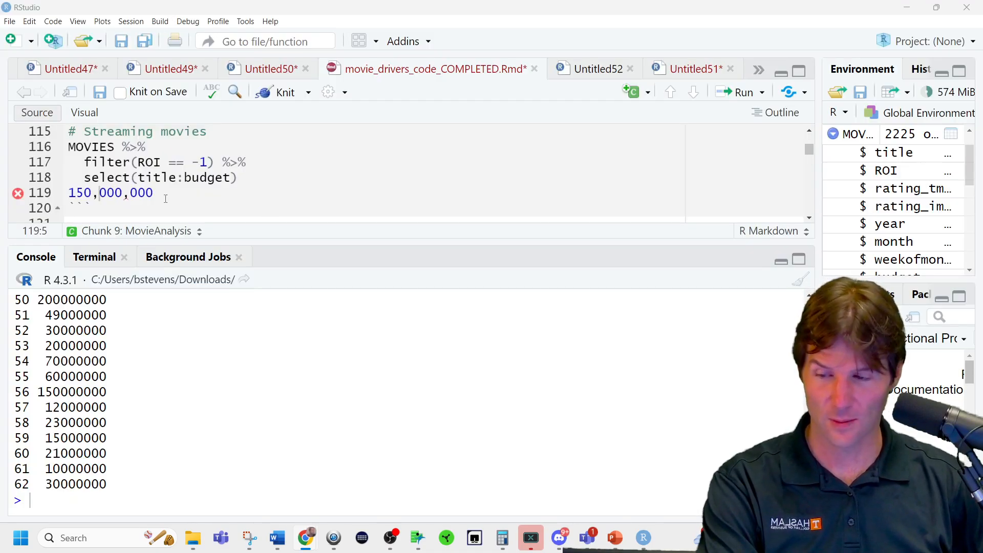
triple_click(169, 193)
key("BackSpace")
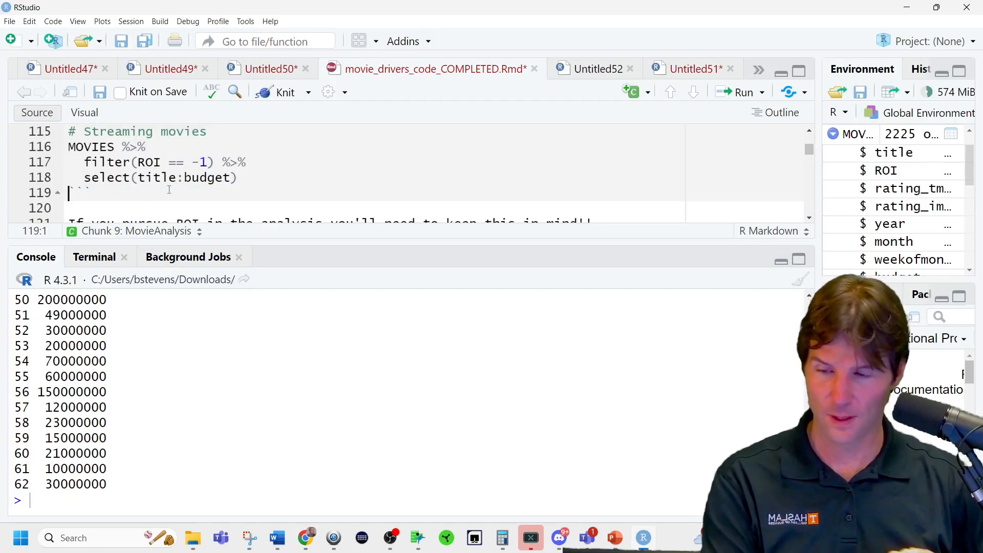
Run colSums(is.na(MOVIES)) under the remaining-columns heading and enlarge the console to show the full NA counts.
left_click_drag(246, 240, 264, 326)
scroll(247, 260, "down", 2)
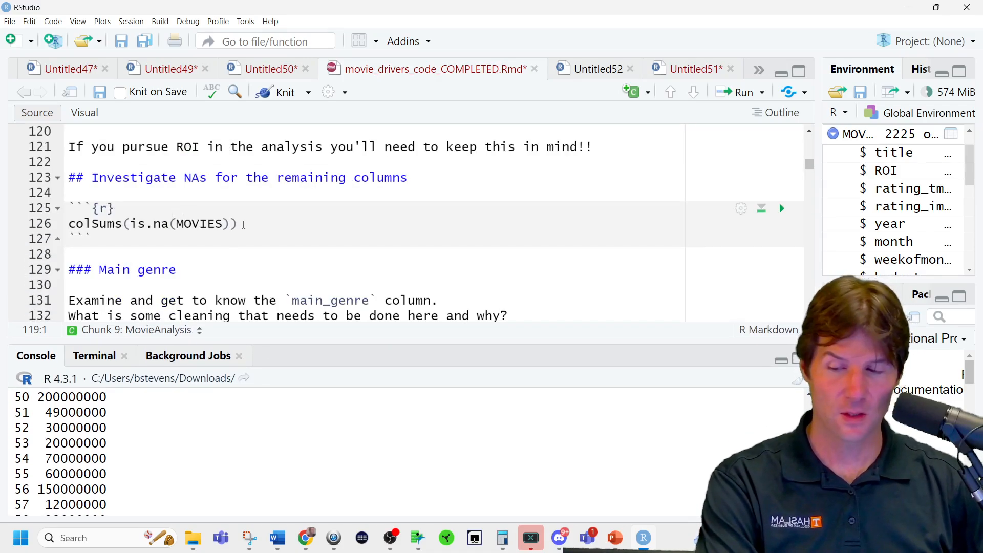
left_click(244, 225)
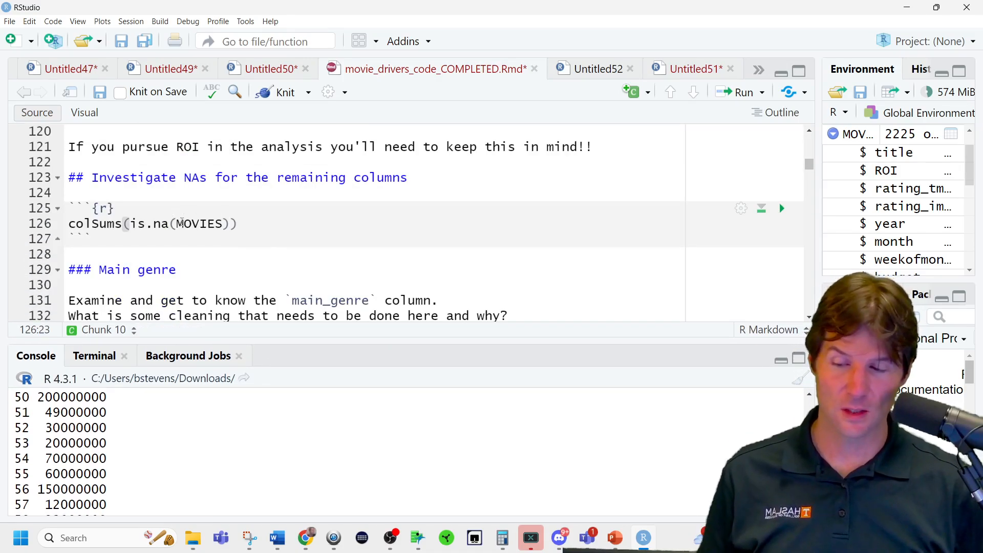
key("ctrl+Return")
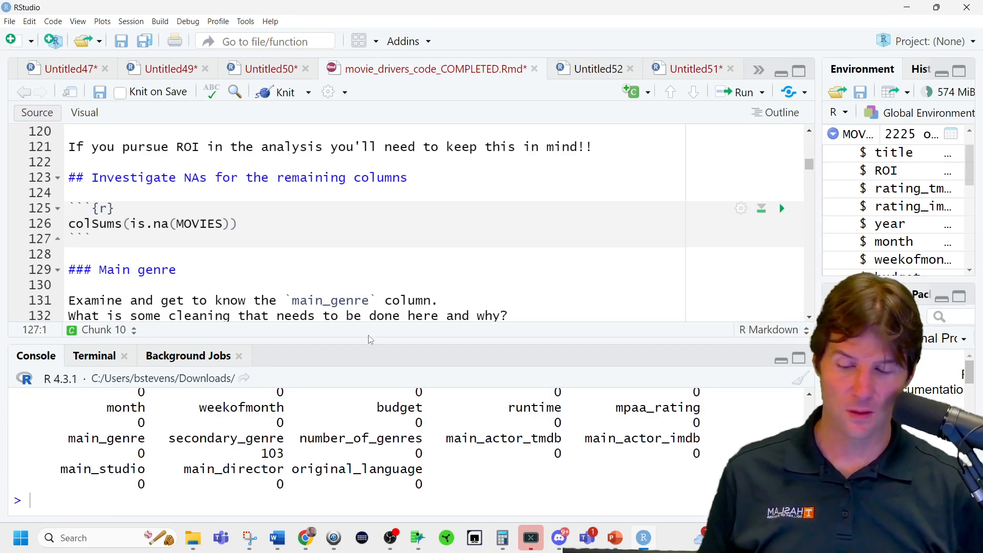
left_click_drag(379, 341, 429, 293)
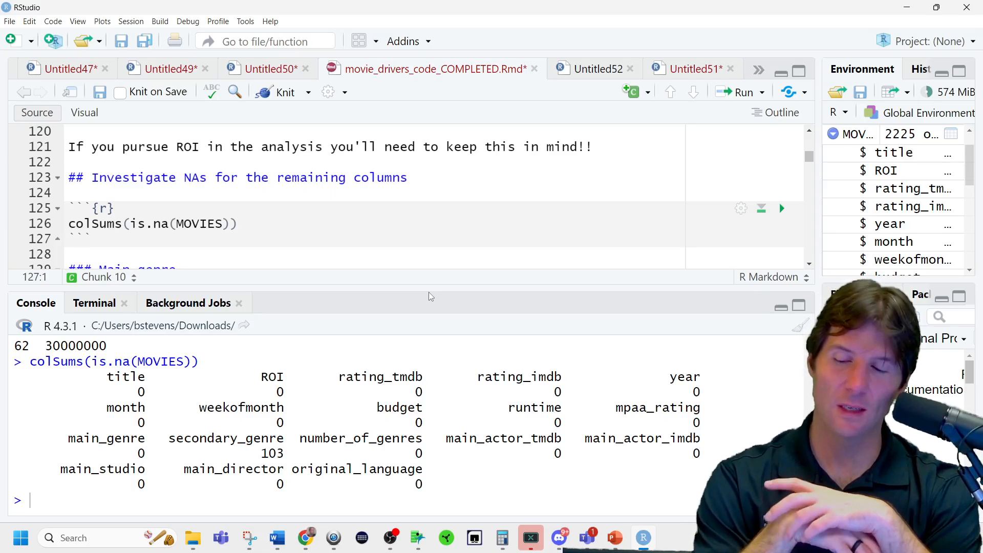
Check the NA counts for main_genre and secondary_genre, and read the Main genre section's cleaning question.
scroll(479, 246, "down", 2)
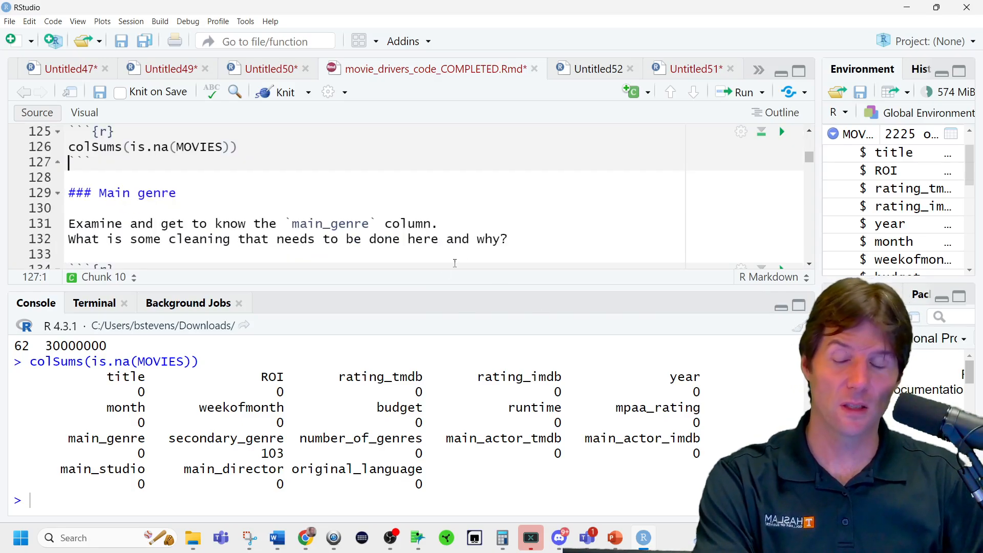
left_click_drag(114, 453, 152, 459)
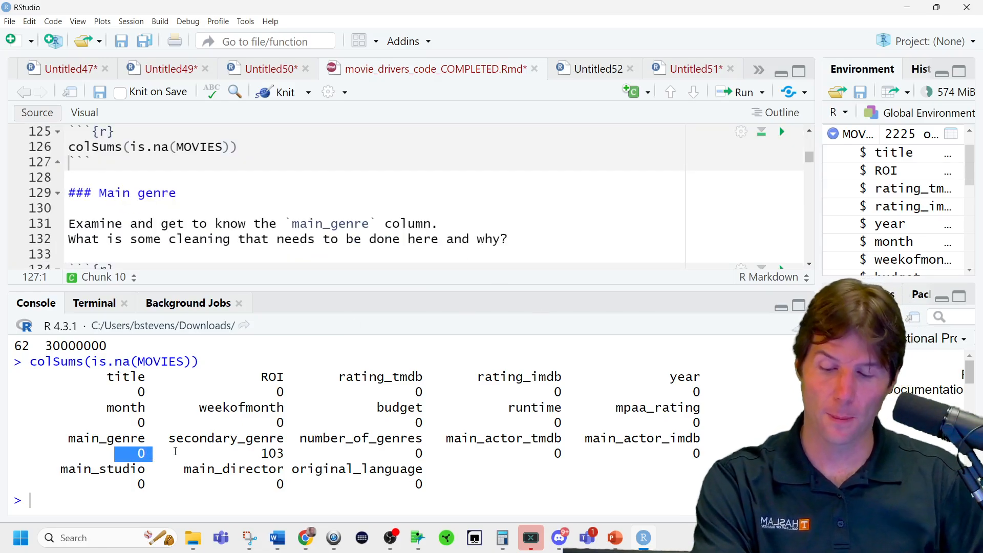
double_click(275, 453)
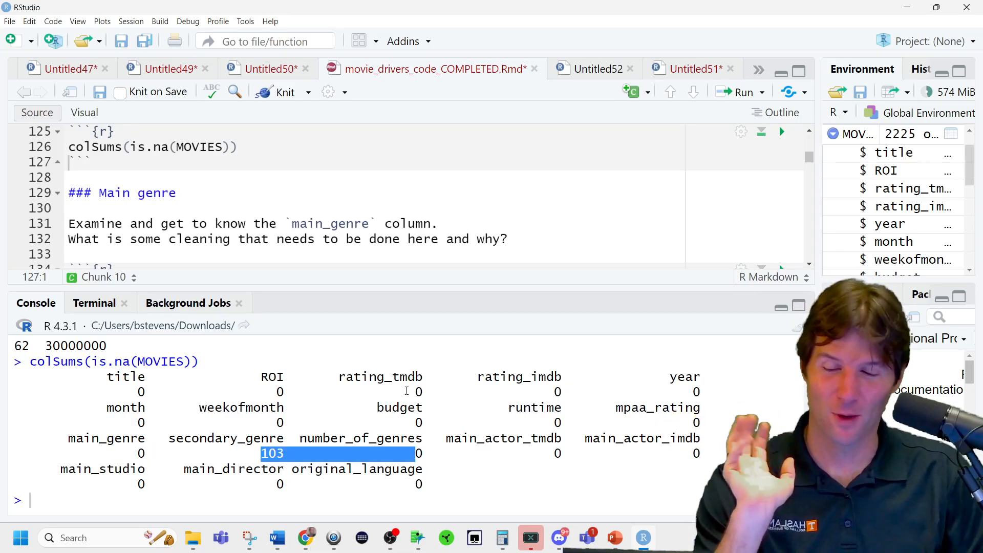
scroll(333, 210, "down", 1)
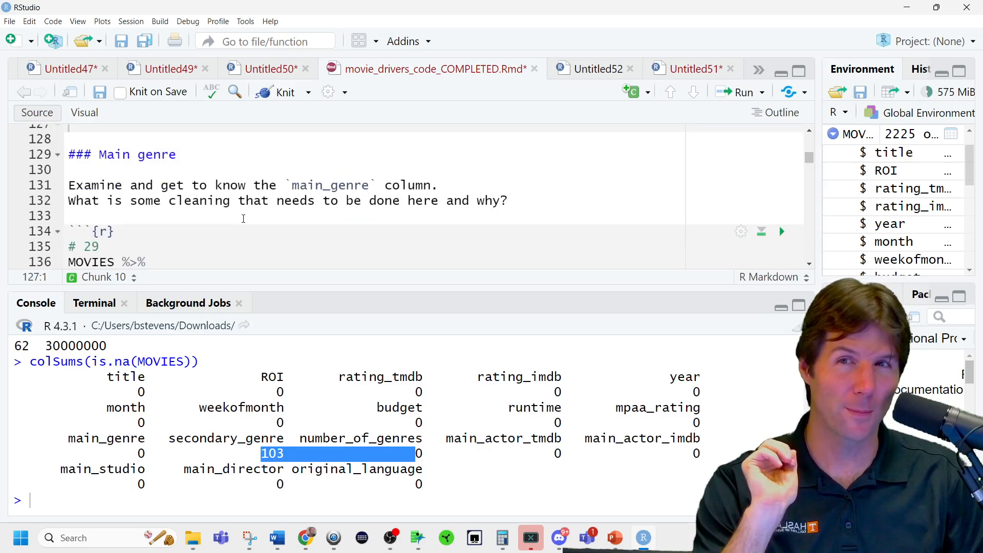
Add summary(MOVIES$main_genre) below the # 29 comment, run it, and check the Western and History counts.
scroll(244, 219, "down", 2)
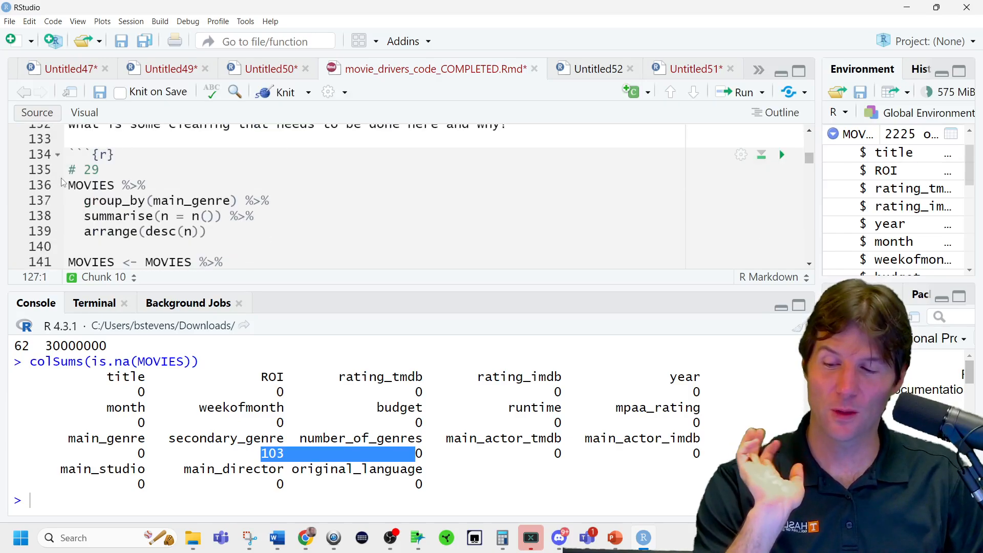
left_click(128, 166)
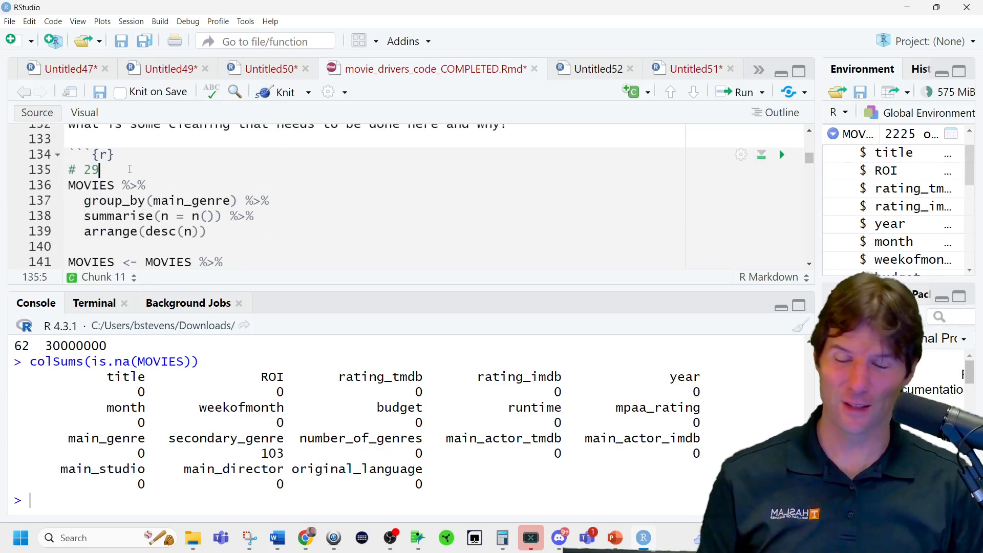
key("Return")
key("Return")
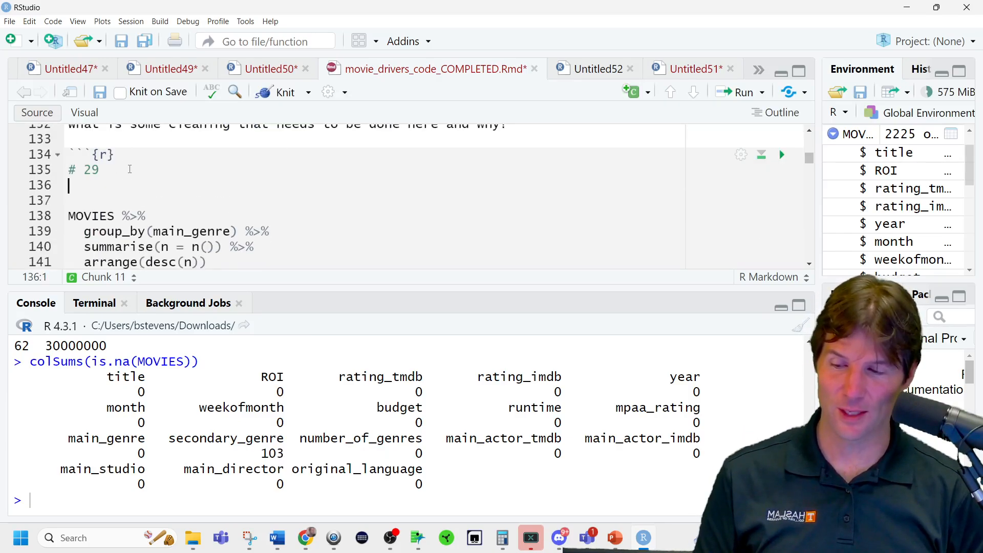
type("summary(")
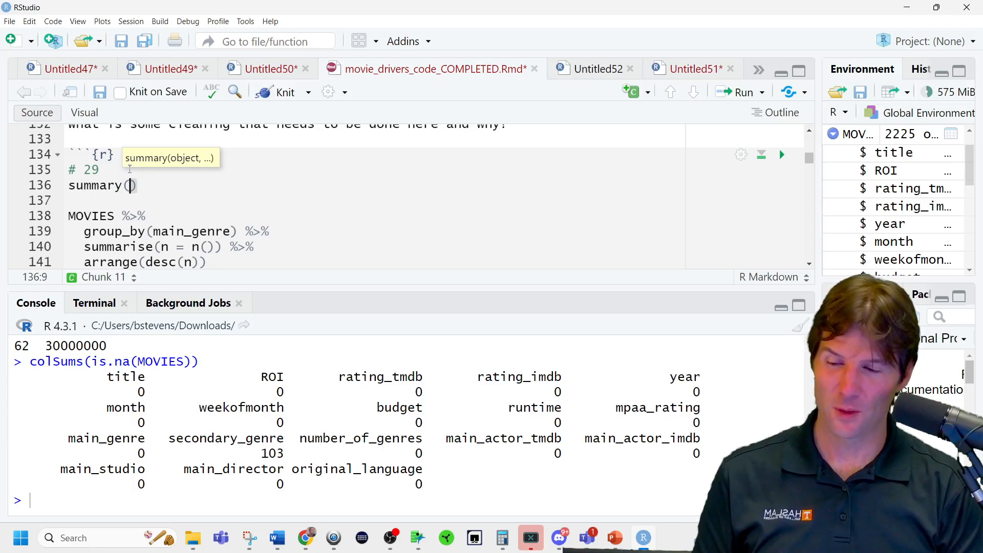
type("MOVIES$")
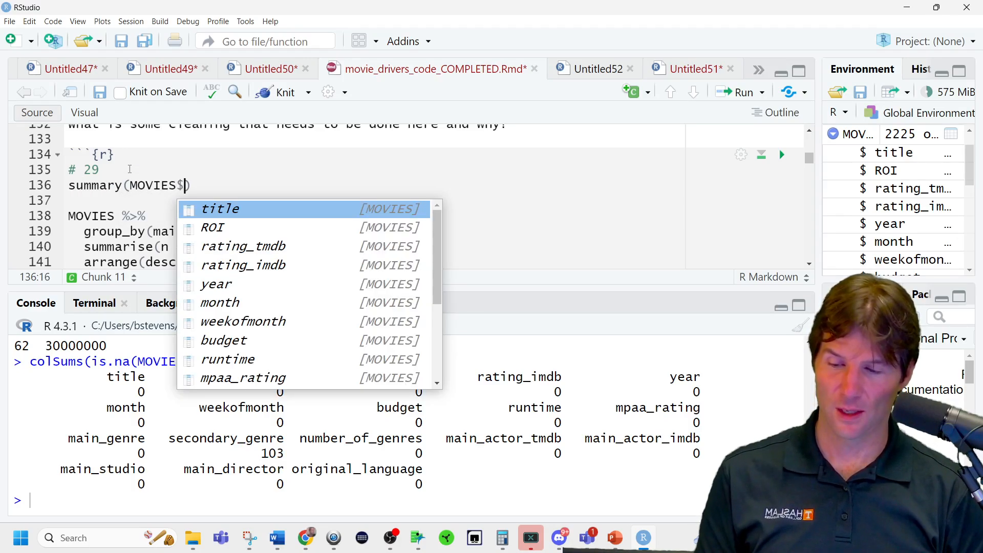
type("main_")
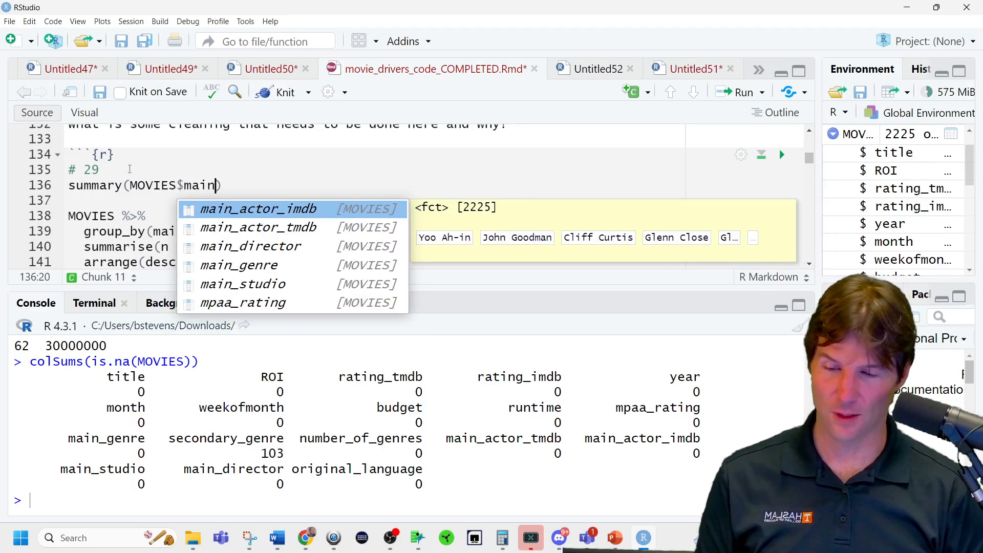
type("g")
key("Tab")
key("ctrl+Return")
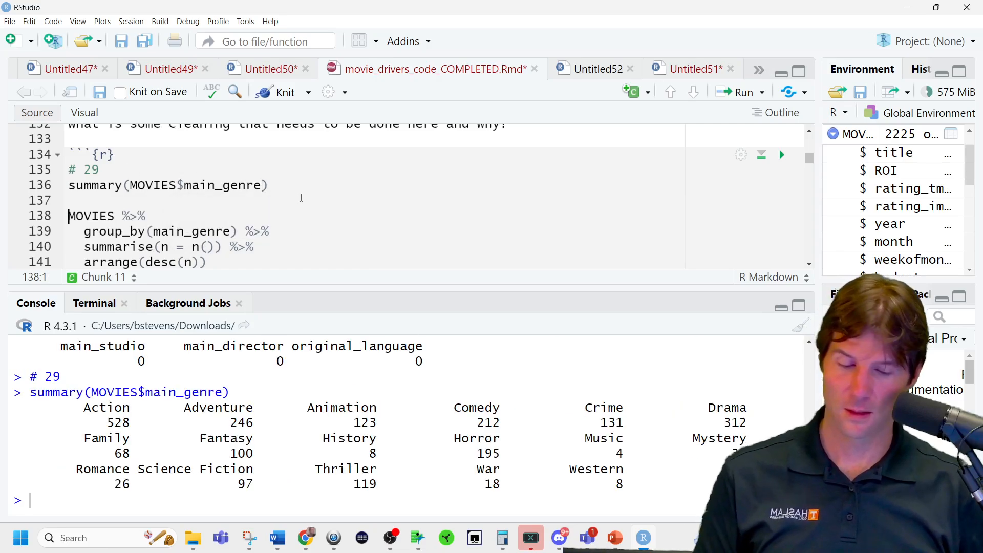
left_click_drag(612, 486, 624, 487)
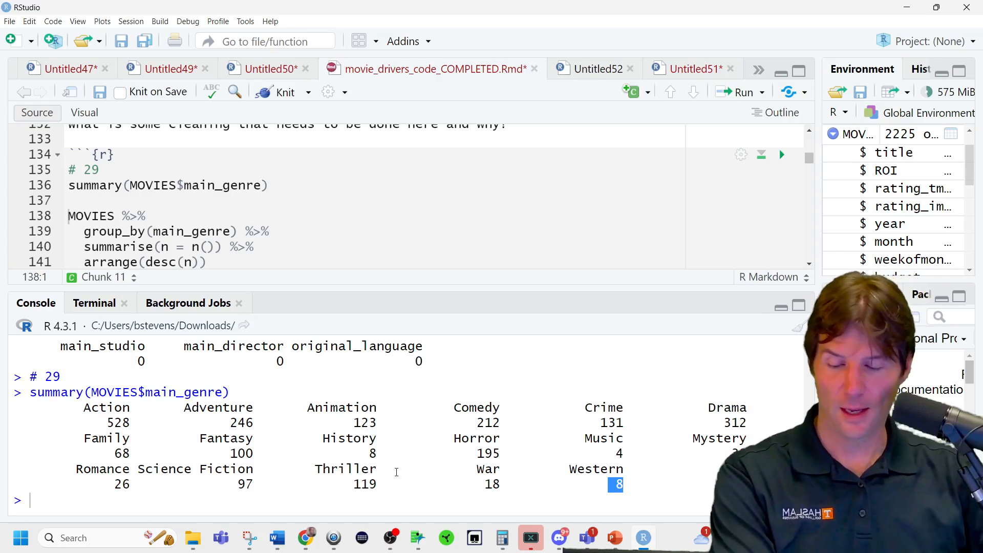
left_click_drag(360, 454, 374, 454)
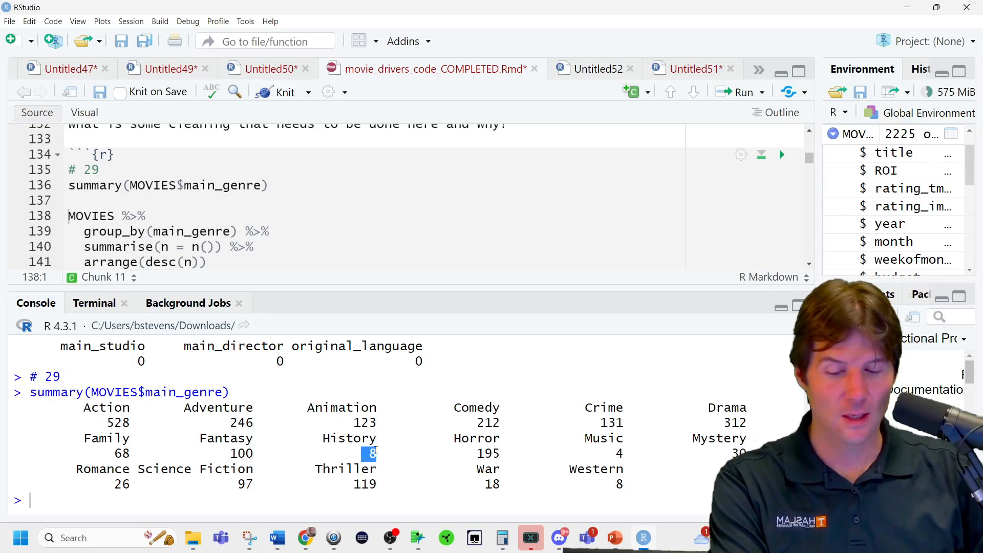
Run the group_by(main_genre) pipeline that counts movies per genre and sorts them in descending order.
scroll(217, 236, "down", 1)
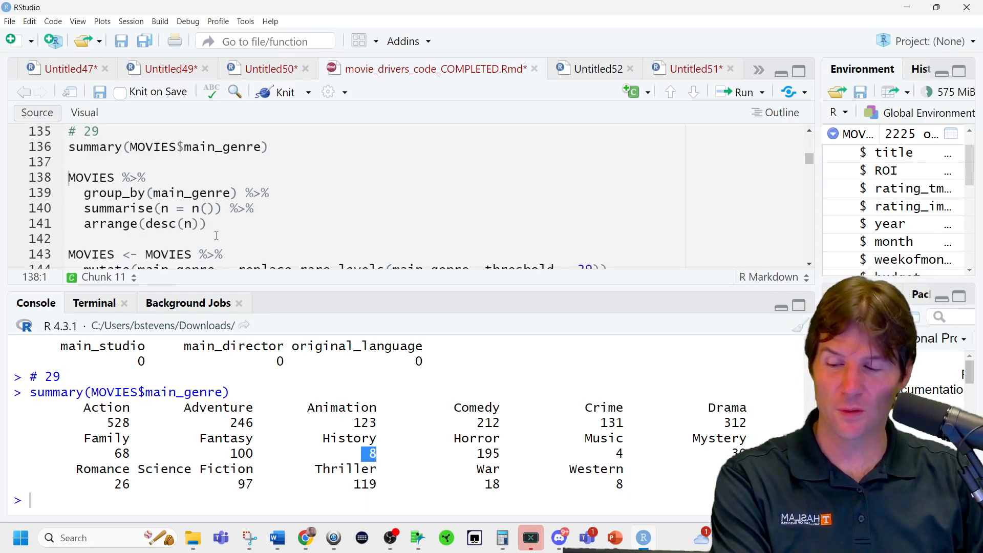
left_click(201, 175)
key("ctrl+Return")
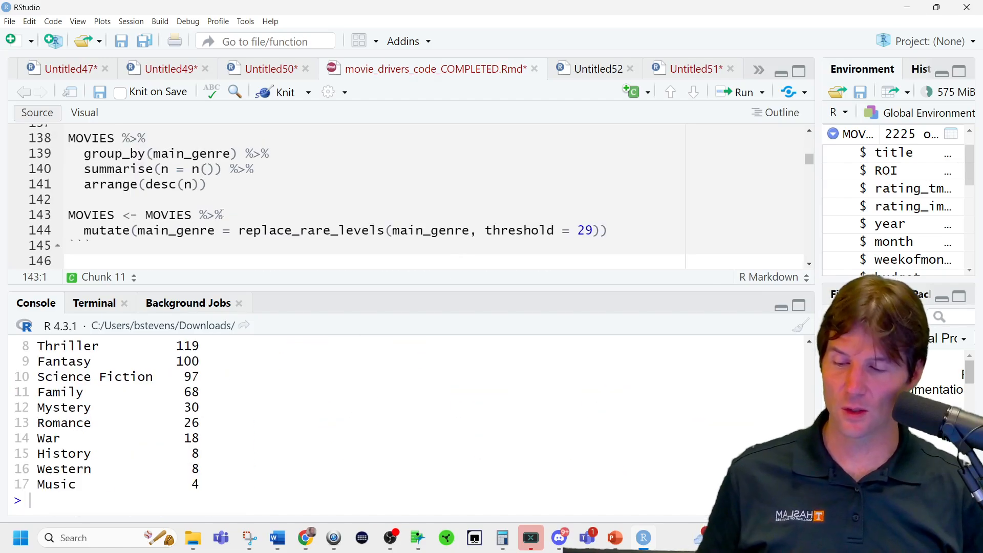
Enlarge the code editor and examine the group_by, main_genre and n = n() parts of the counting pipeline.
left_click_drag(255, 288, 307, 374)
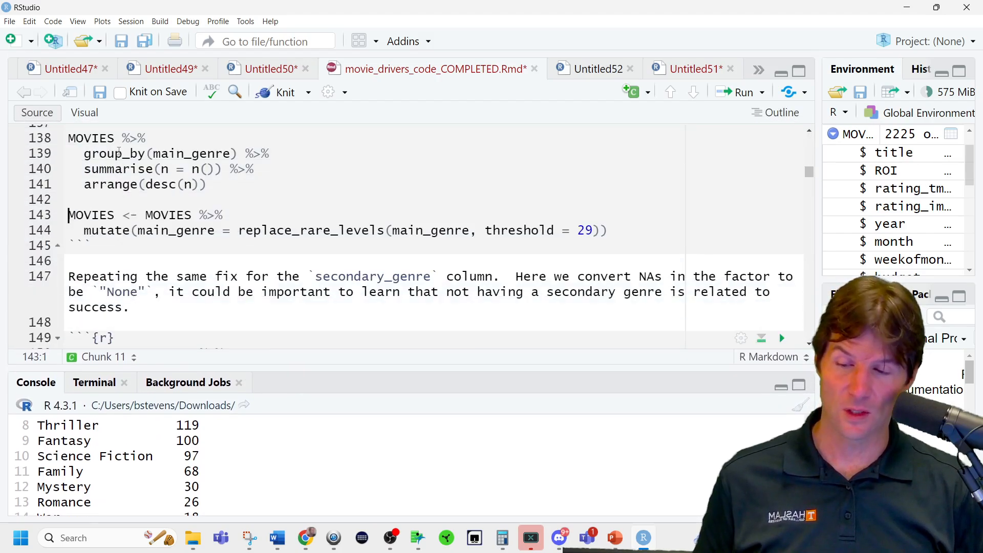
double_click(90, 138)
double_click(113, 154)
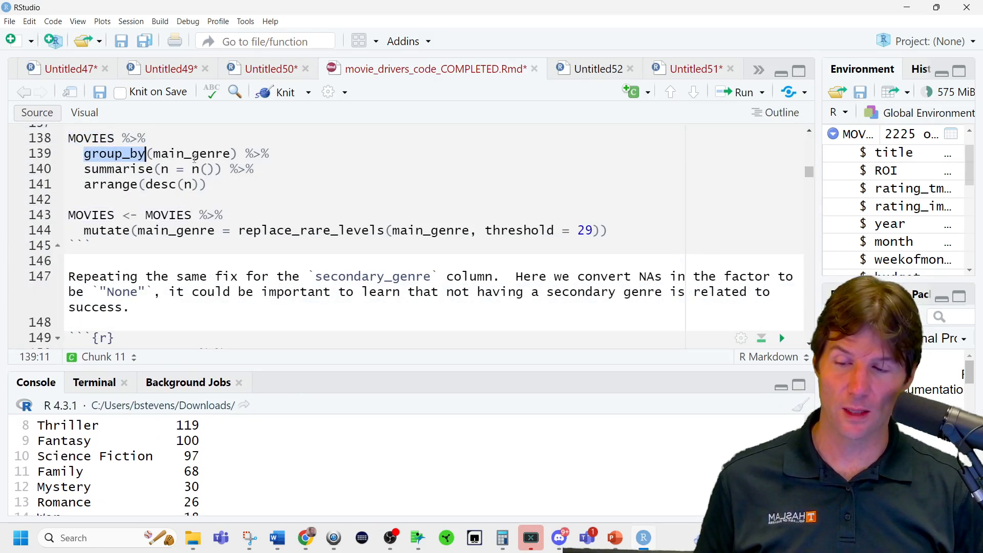
double_click(193, 153)
left_click_drag(160, 169, 215, 170)
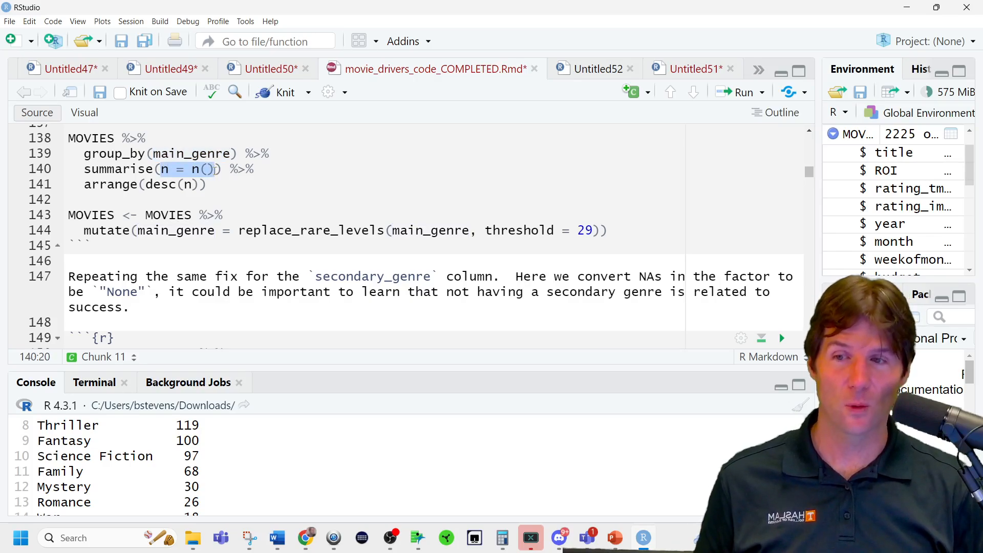
Run the genre count pipeline only through summarise, without sorting, and rerun it in full with arrange(desc(n)).
left_click_drag(221, 170, 53, 159)
key("ctrl+Return")
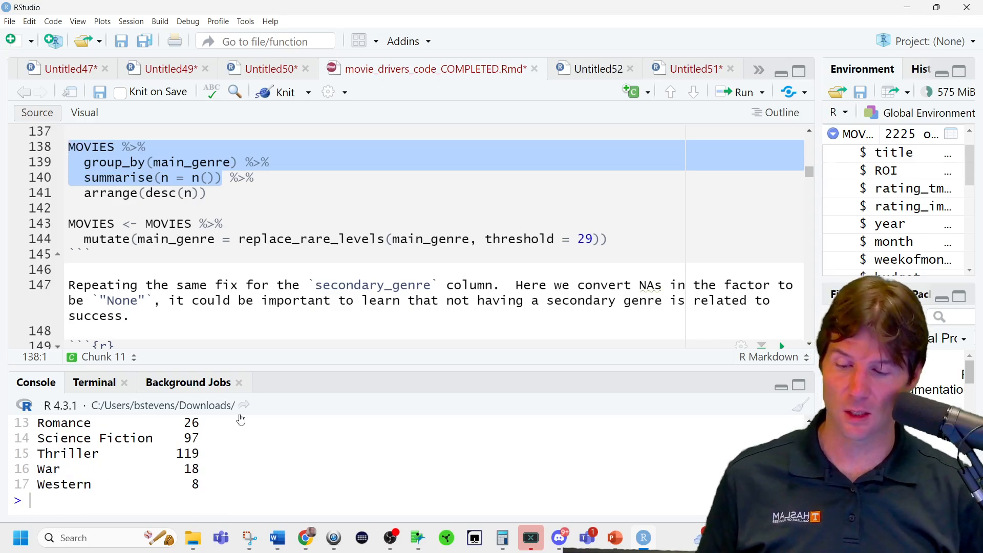
left_click(224, 190)
key("ctrl+Return")
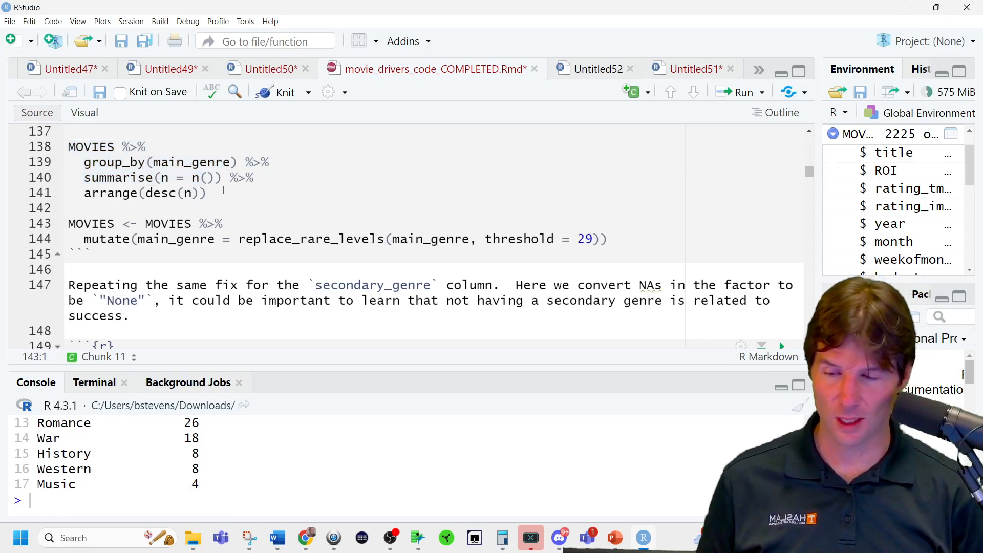
Extend the sorted genre count pipeline with head(10), run it, and enlarge the console to show the whole result.
left_click(224, 190)
type("%>%")
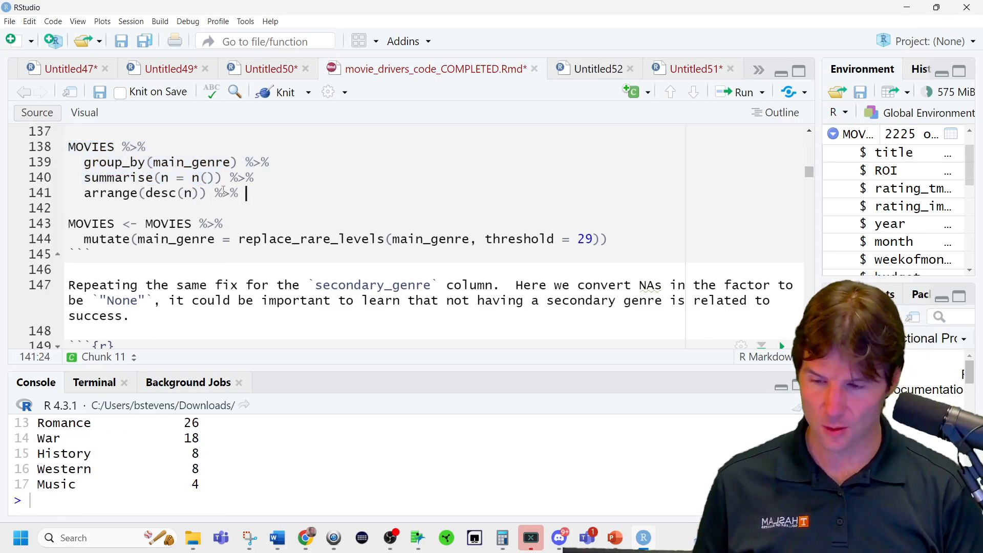
key("Return")
type("head(10)")
key("ctrl+Return")
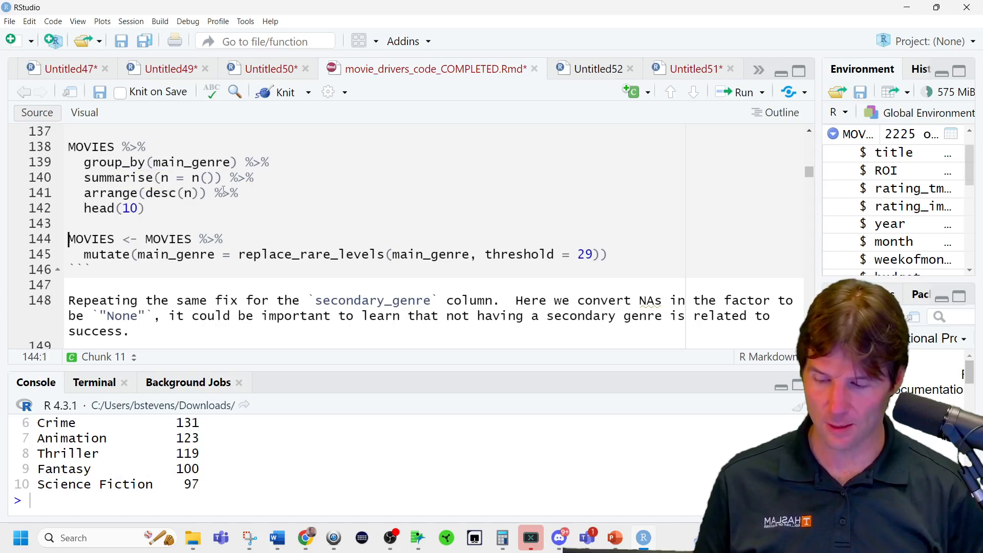
left_click_drag(406, 368, 410, 242)
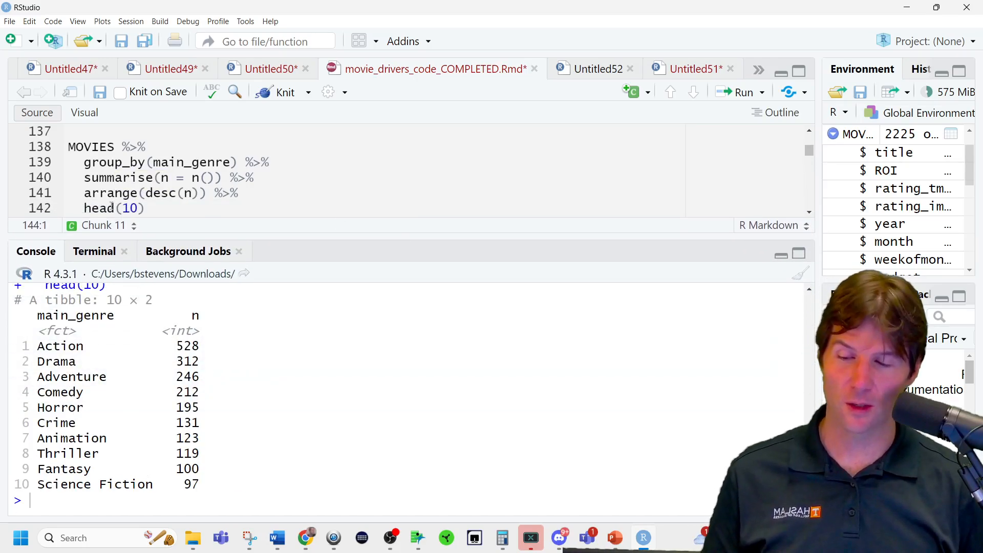
Remove head(10) and its preceding pipe from the genre count pipeline and rerun the full sorted count.
left_click_drag(222, 203, 214, 194)
key("BackSpace")
key("ctrl+Return")
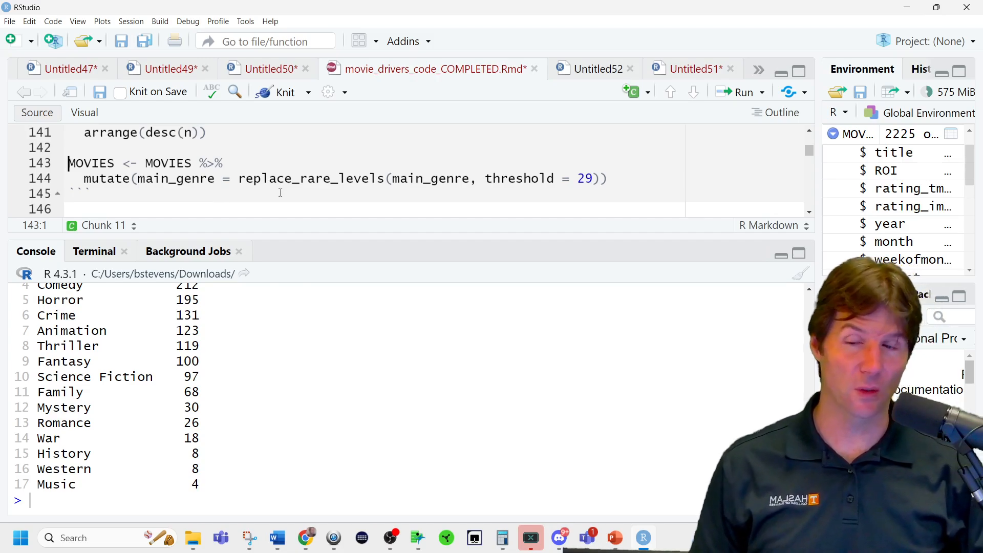
Examine the MOVIES reassignment and the mutate call that overwrites main_genre using replace_rare_levels.
double_click(187, 179)
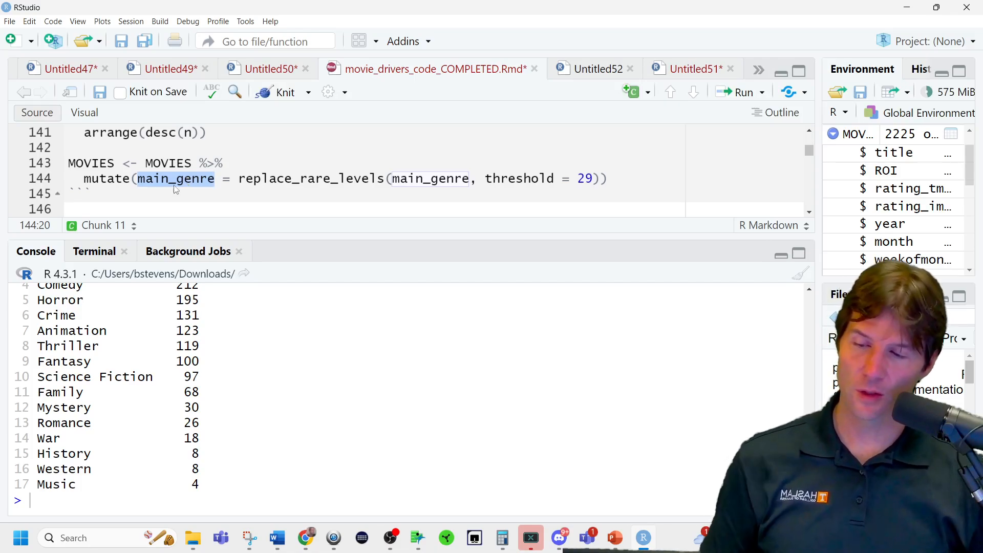
double_click(78, 163)
double_click(157, 164)
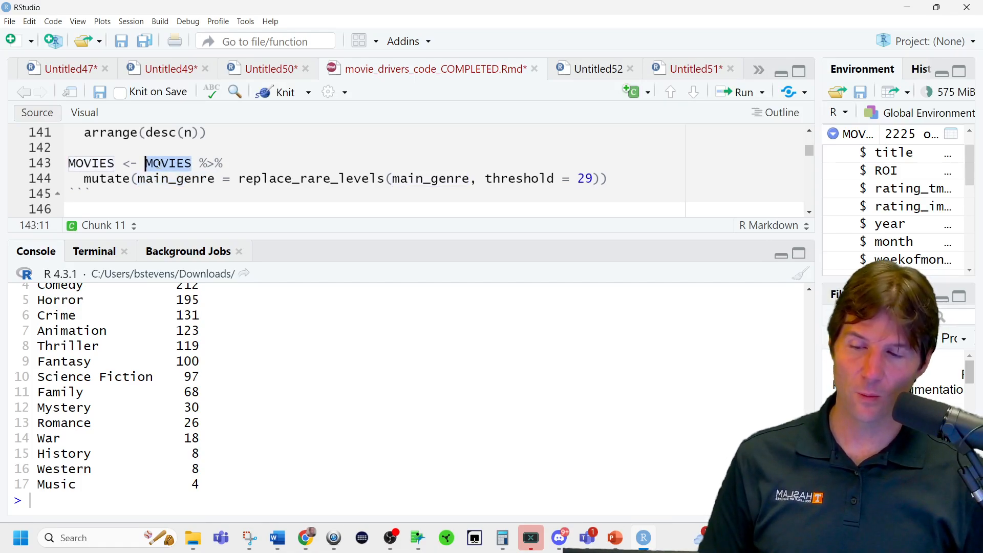
left_click_drag(200, 163, 637, 175)
left_click(638, 175)
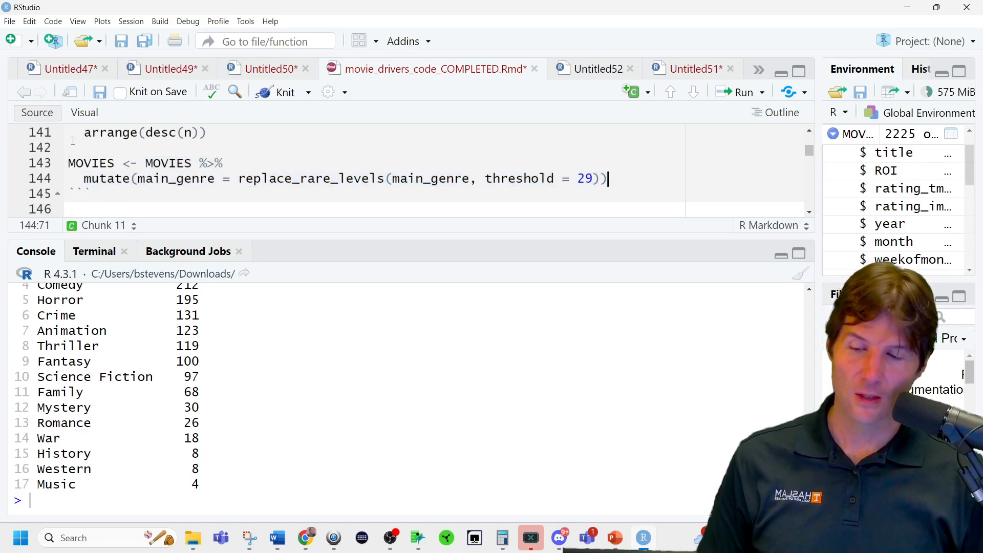
double_click(116, 180)
left_click(191, 180)
double_click(189, 179)
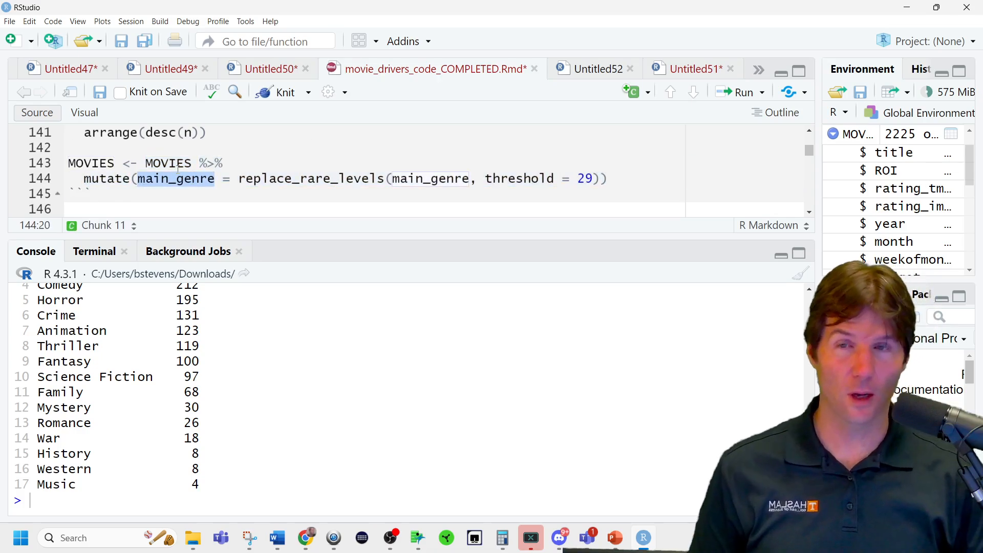
Try appending _new to the main_genre column name in the mutate call, and delete the suffix again.
left_click(216, 180)
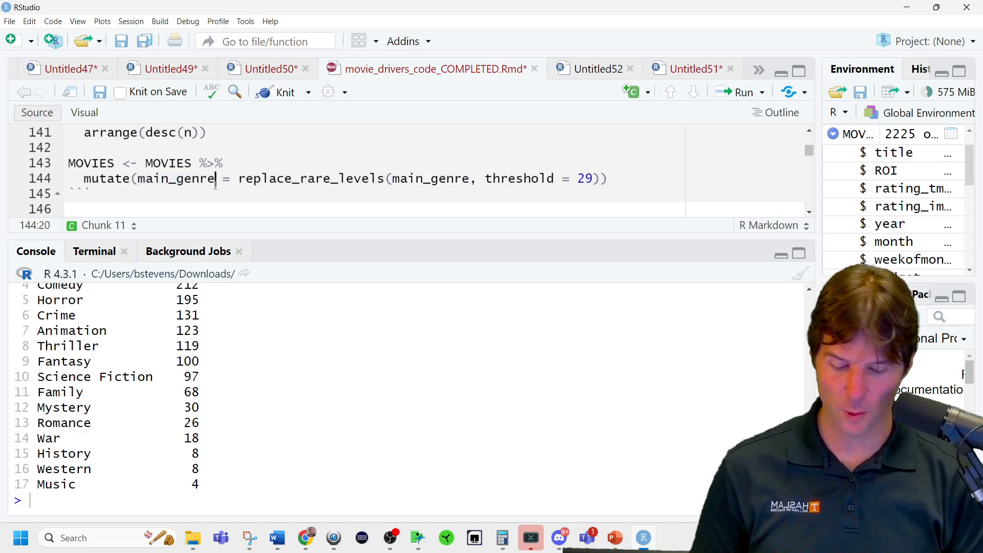
type("_new")
key("BackSpace")
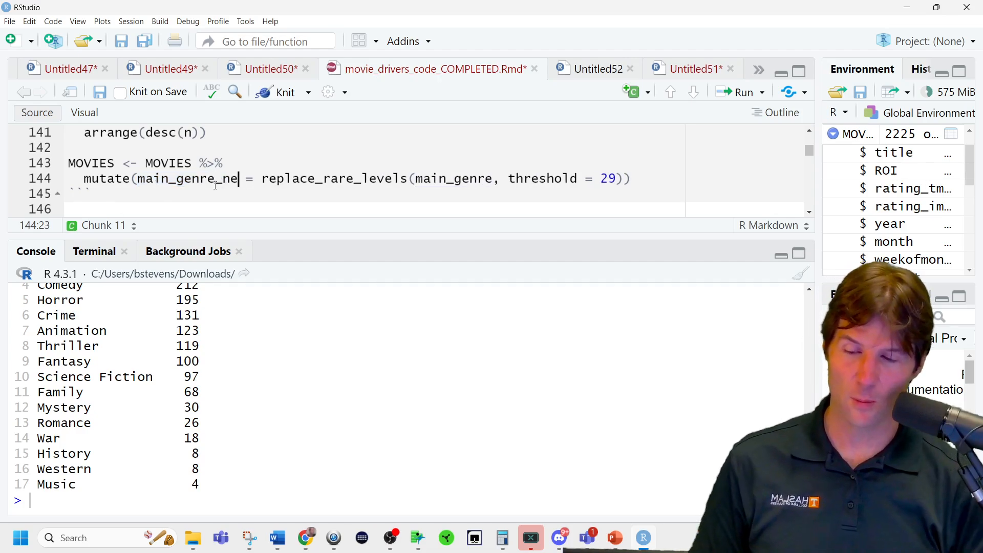
key("BackSpace")
key("BackSpace")
key("BackSpace")
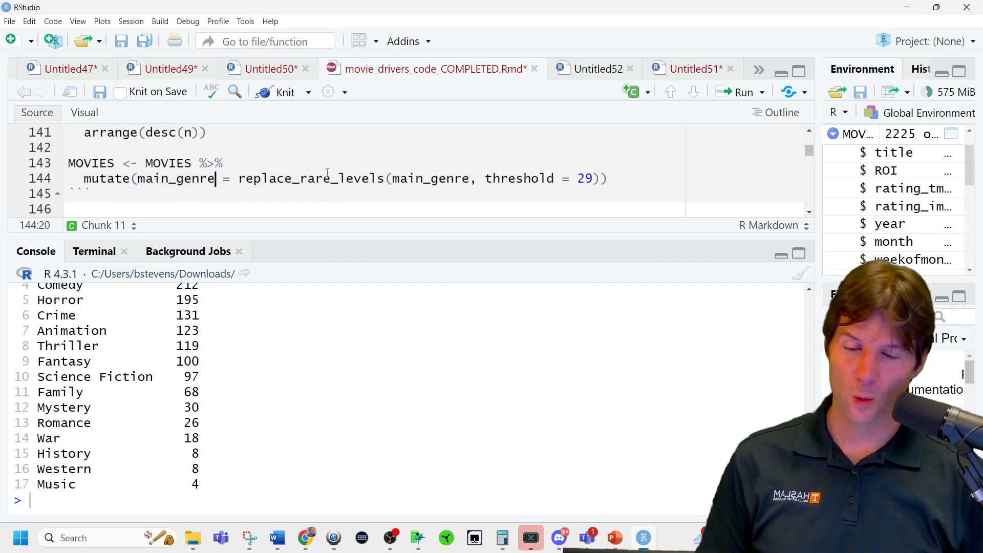
Review the replace_rare_levels arguments and run the mutate that replaces rare main_genre levels with threshold = 29.
double_click(338, 178)
left_click(454, 181)
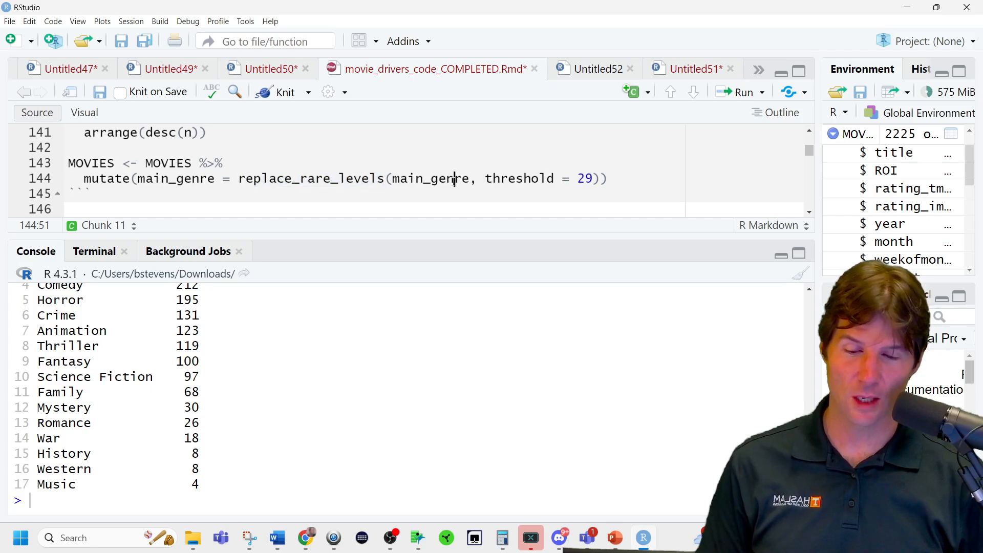
double_click(454, 180)
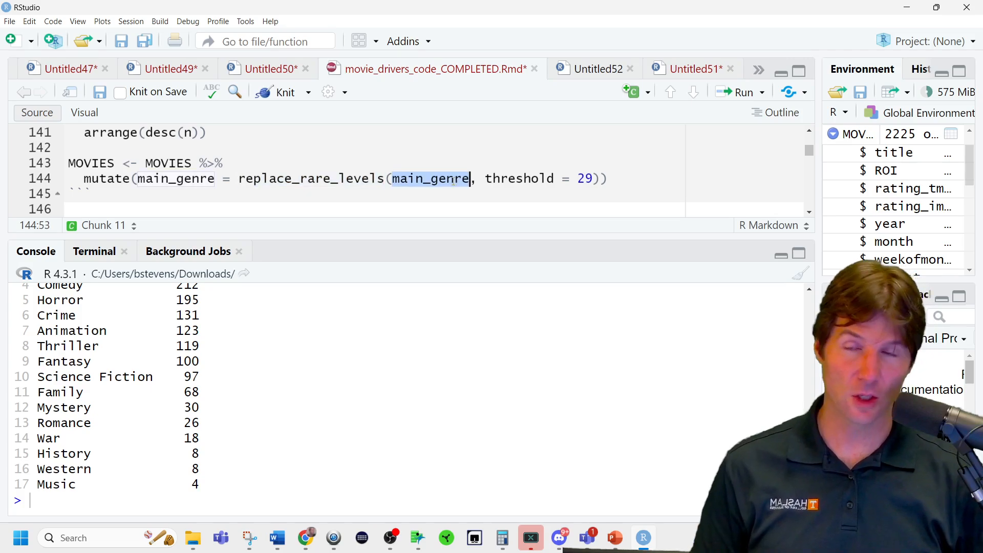
left_click(617, 179)
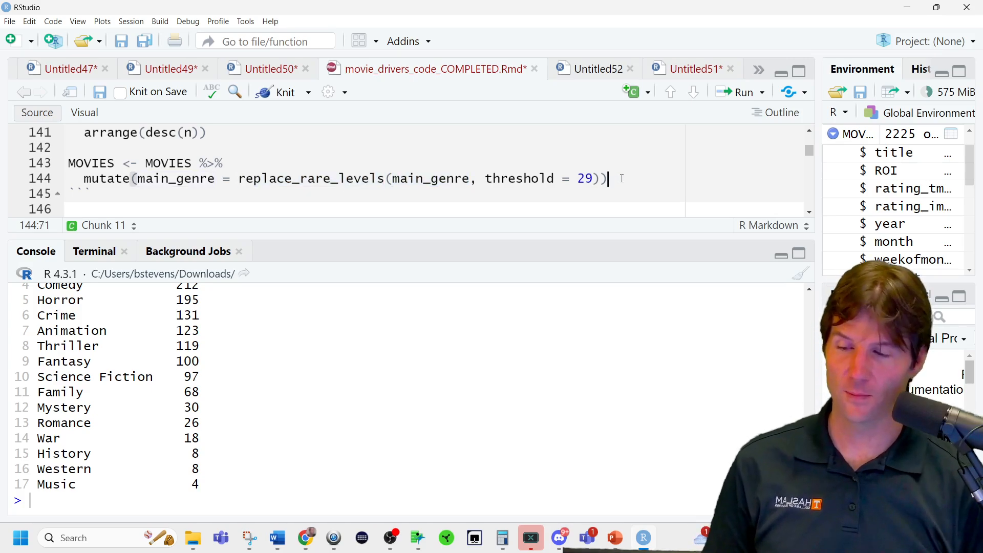
key("ctrl+Return")
Copy the main_genre count pipeline below the replace_rare_levels mutate in the same chunk and run it to recount the genres.
scroll(329, 175, "up", 3)
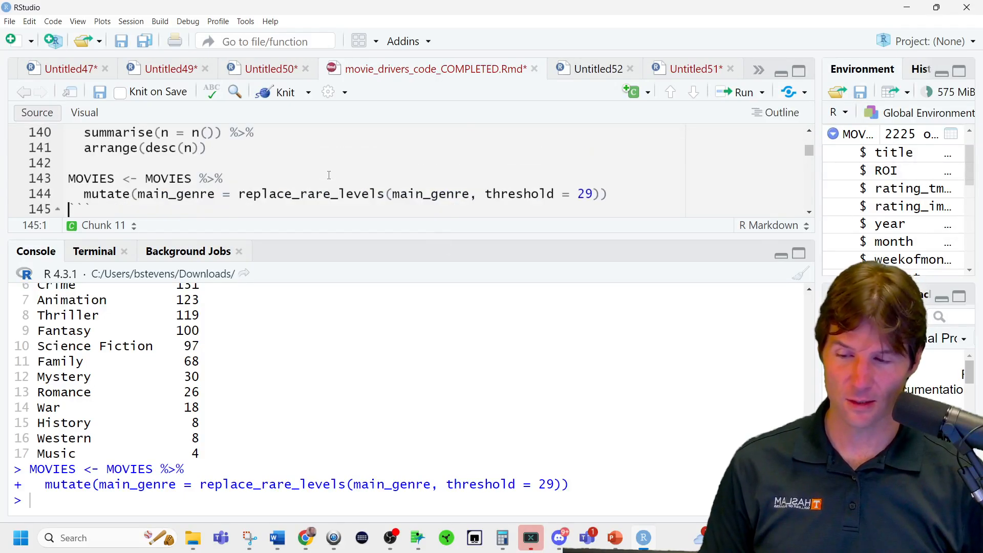
left_click_drag(250, 144, 102, 223)
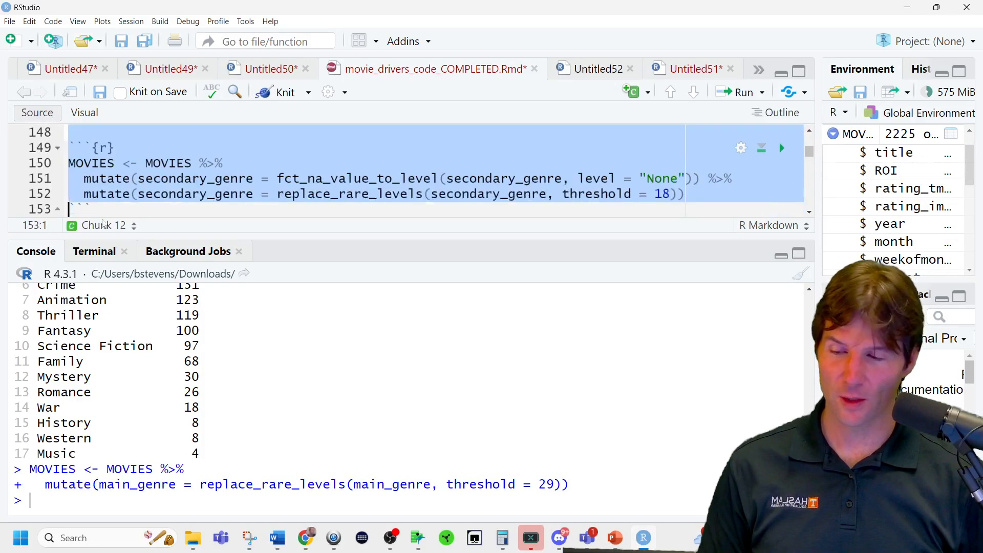
left_click_drag(228, 234, 194, 448)
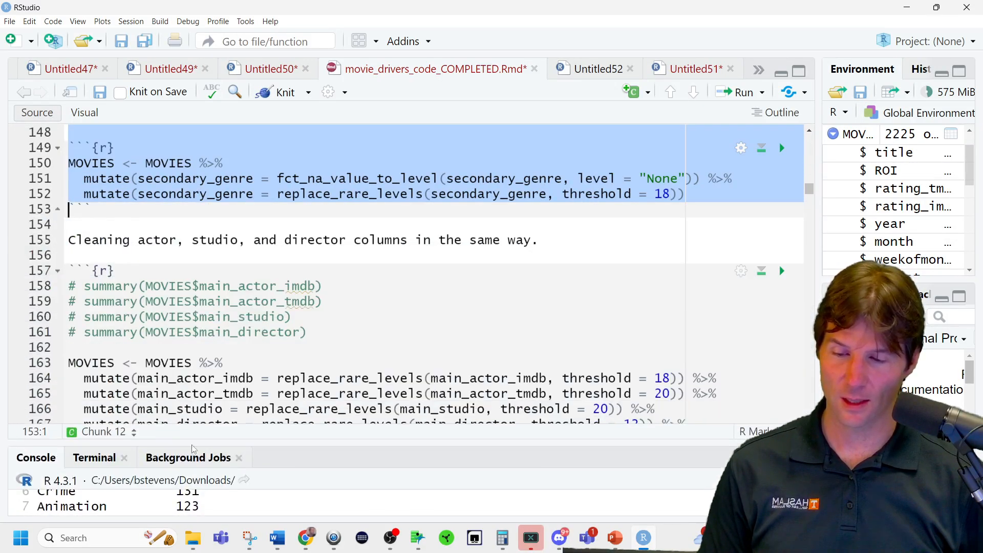
scroll(223, 369, "up", 6)
left_click_drag(180, 323, 11, 266)
key("ctrl+c")
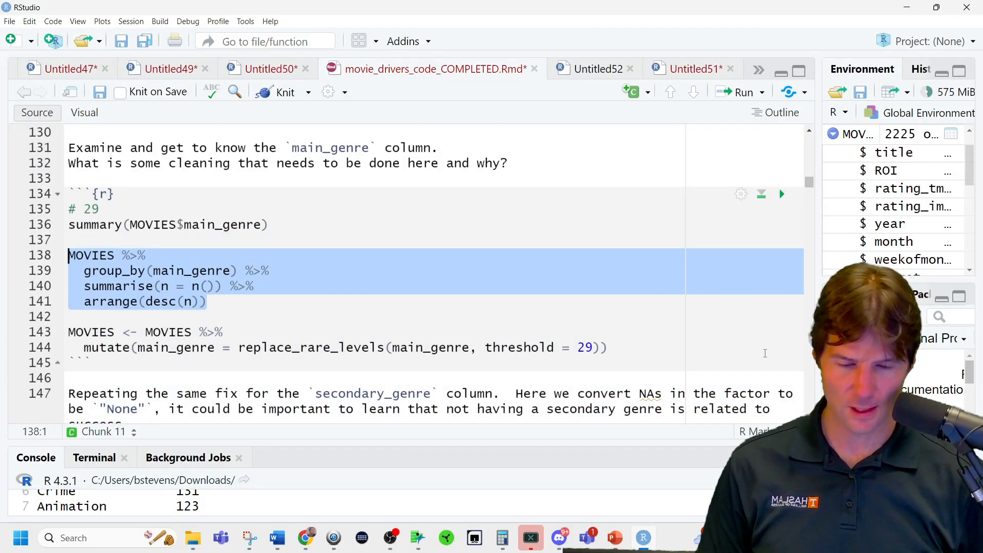
left_click(633, 345)
key("Return")
key("Return")
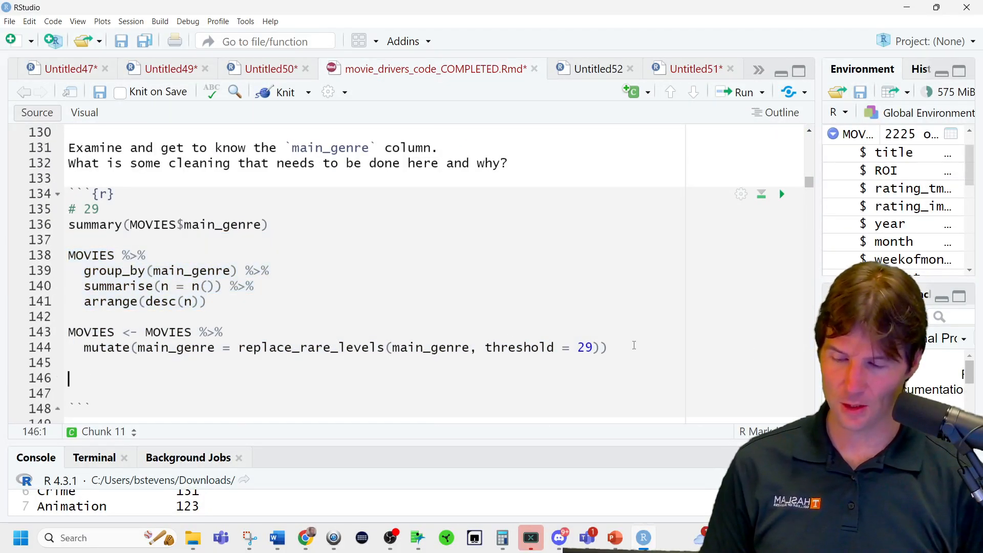
key("ctrl+v")
key("Return")
left_click(611, 497)
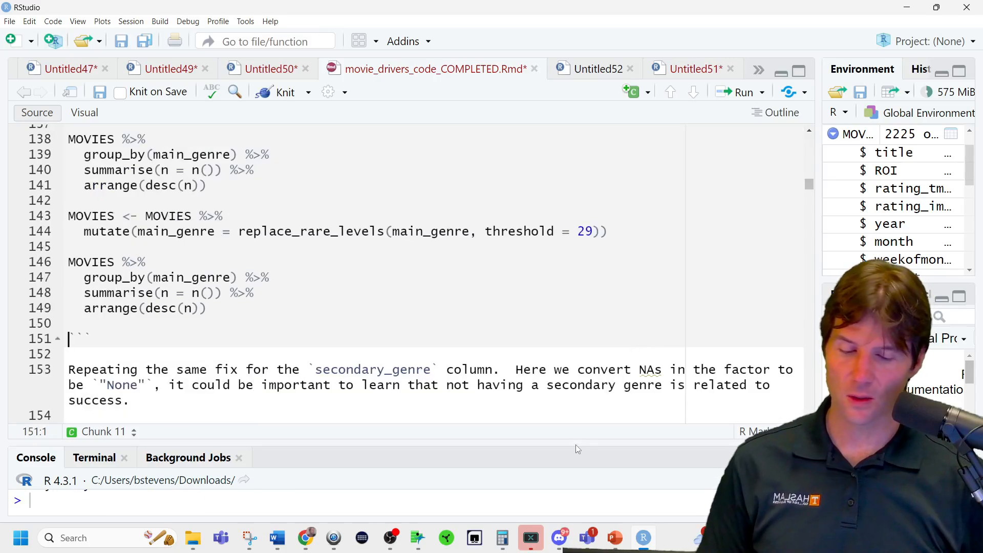
key("ctrl+shift+Return")
left_click_drag(576, 444, 536, 217)
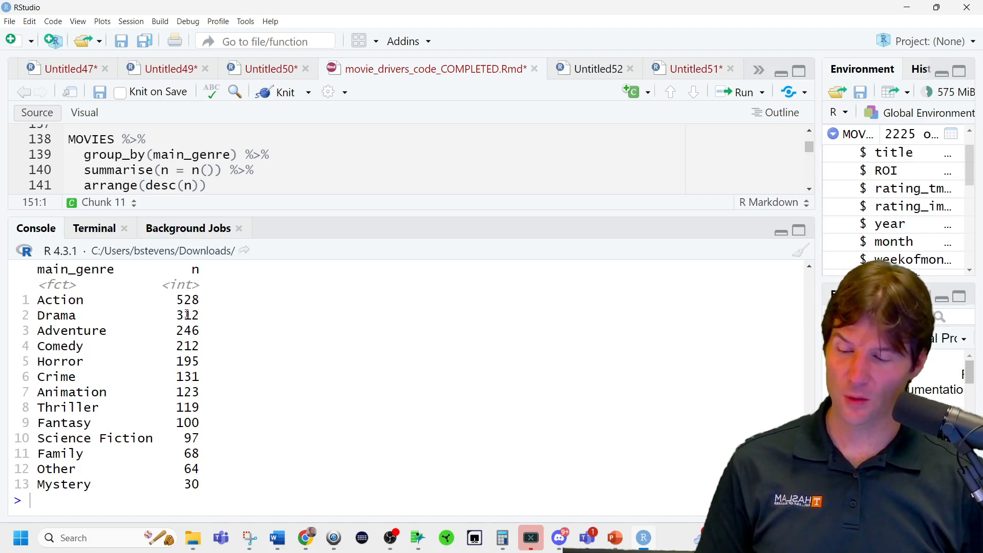
Examine the count for the Other level and compare the new main_genre counts with the earlier, uncombined counts.
left_click_drag(183, 469, 211, 471)
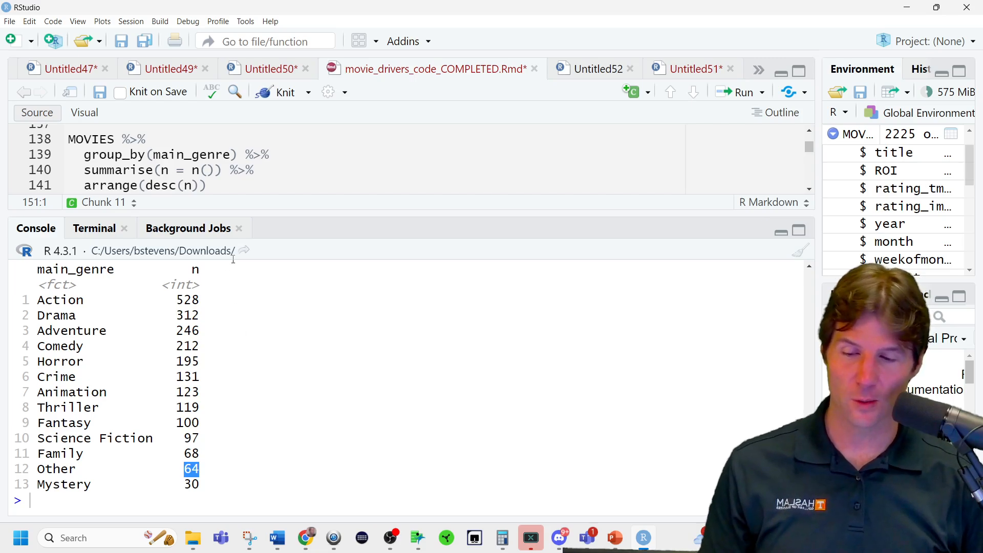
left_click_drag(283, 214, 291, 308)
scroll(257, 238, "down", 2)
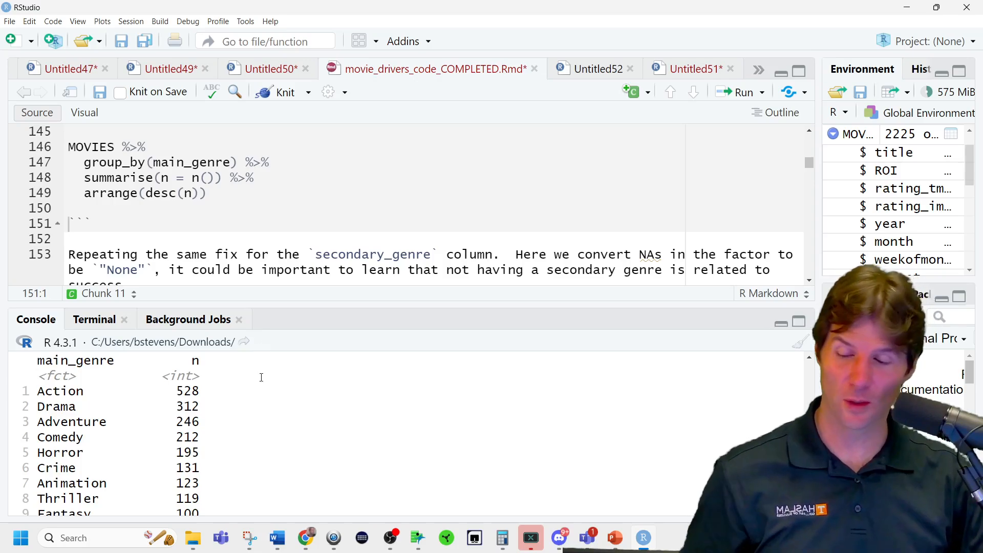
scroll(264, 403, "down", 3)
scroll(263, 404, "up", 4)
scroll(264, 406, "down", 4)
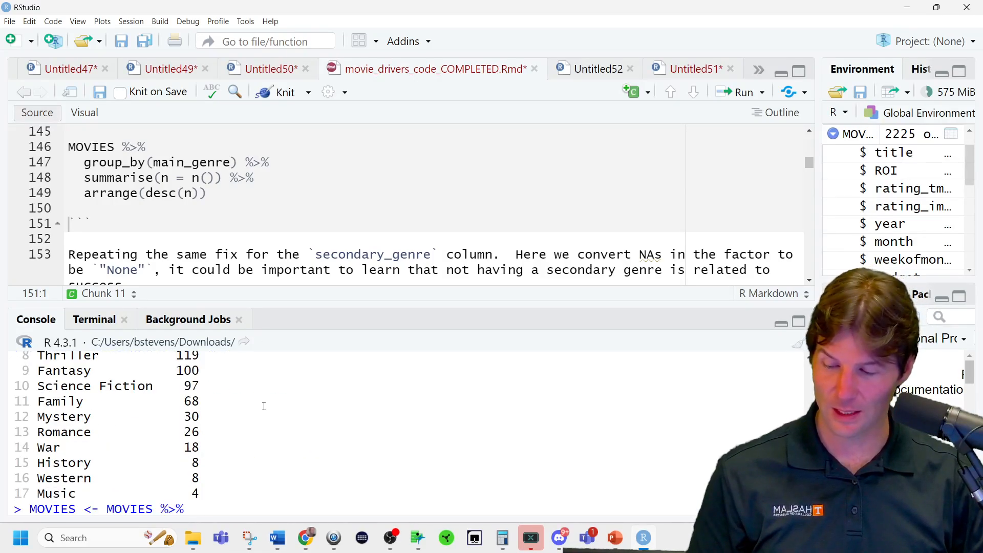
scroll(265, 404, "down", 3)
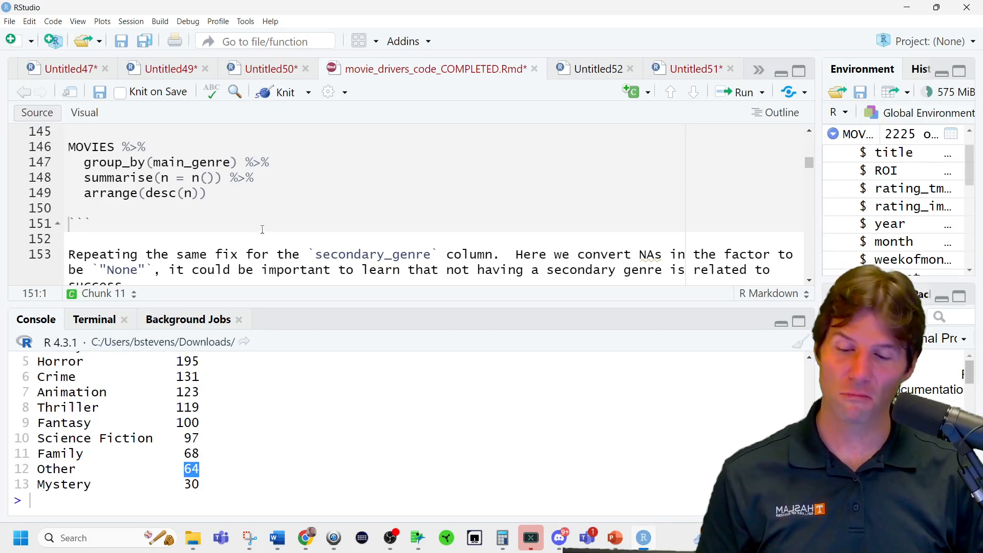
Copy the main_genre count pipeline into the start of the secondary_genre chunk, above its MOVIES reassignment.
scroll(259, 233, "down", 3)
scroll(297, 235, "down", 1)
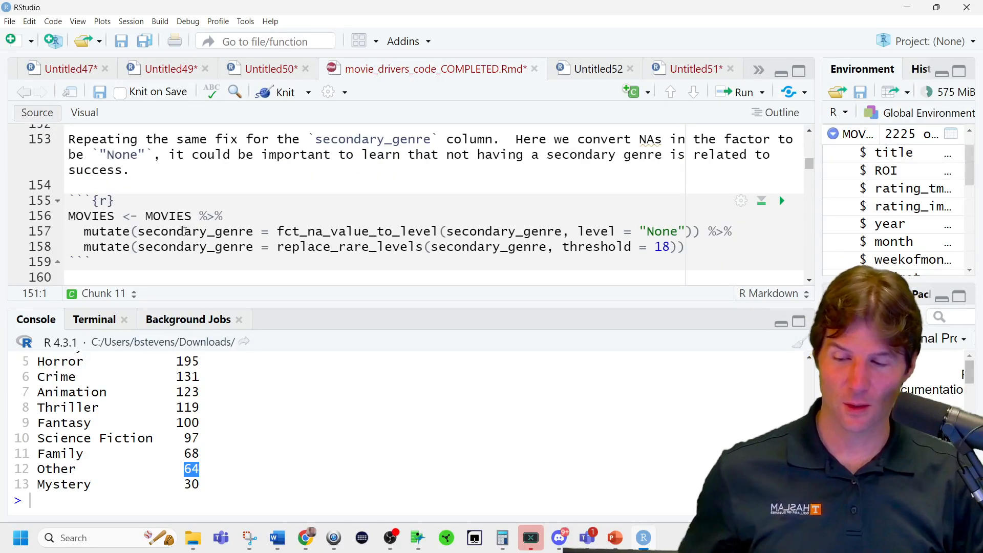
left_click(194, 201)
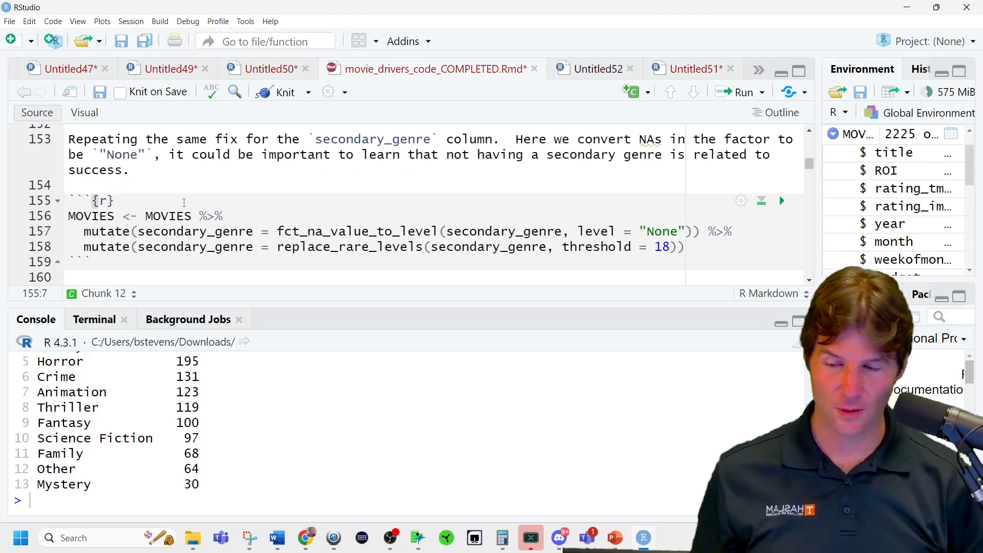
scroll(183, 203, "up", 2)
scroll(184, 203, "up", 2)
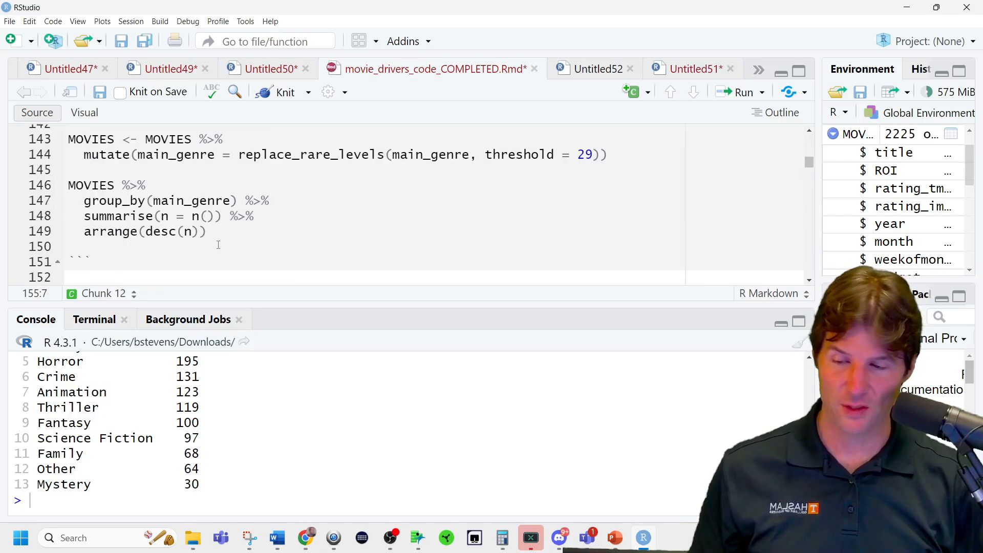
left_click_drag(218, 232, 61, 185)
key("ctrl+c")
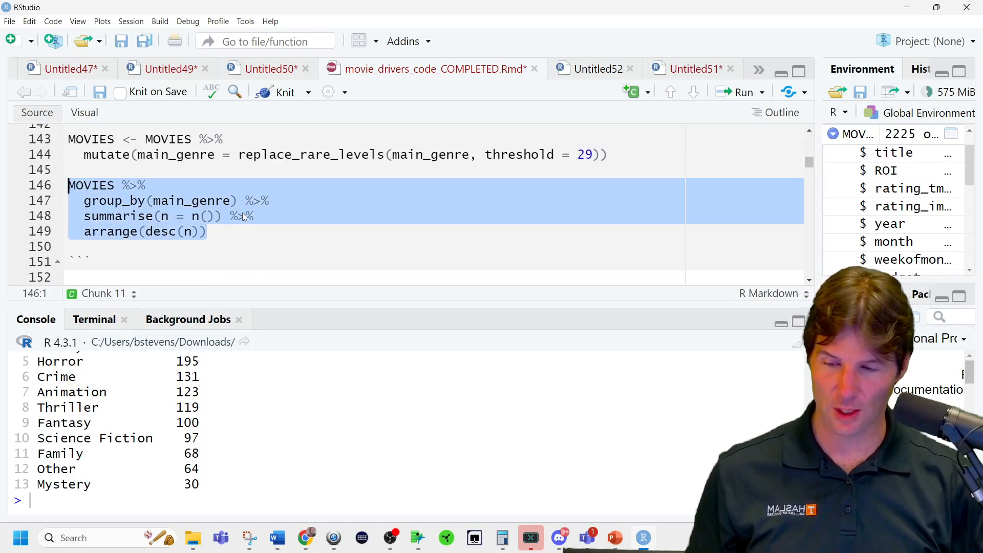
scroll(243, 216, "down", 5)
left_click(164, 167)
key("Return")
key("Return")
key("Return")
key("Up")
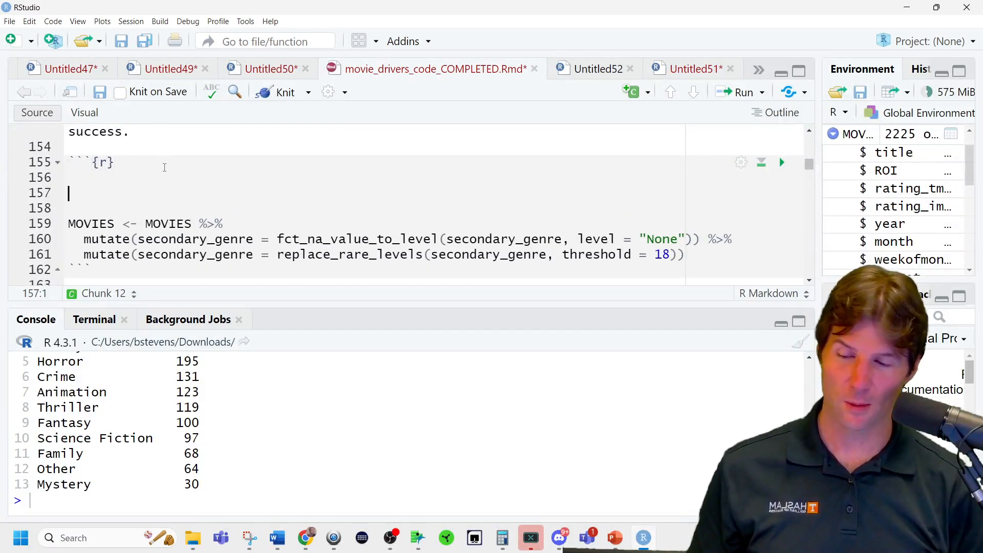
key("ctrl+v")
Change the grouping column in the copied pipeline to secondary_genre and run the sorted count.
double_click(212, 207)
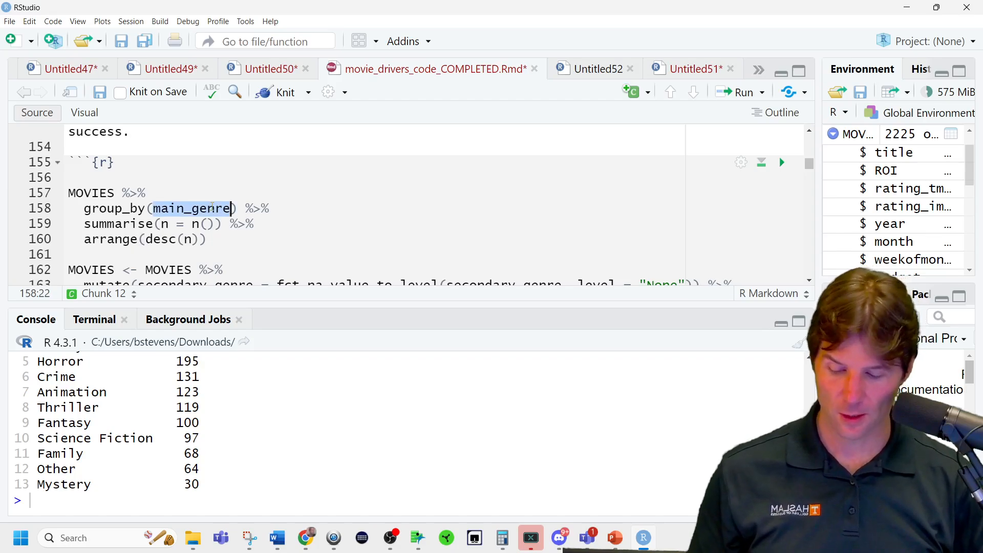
type("sec")
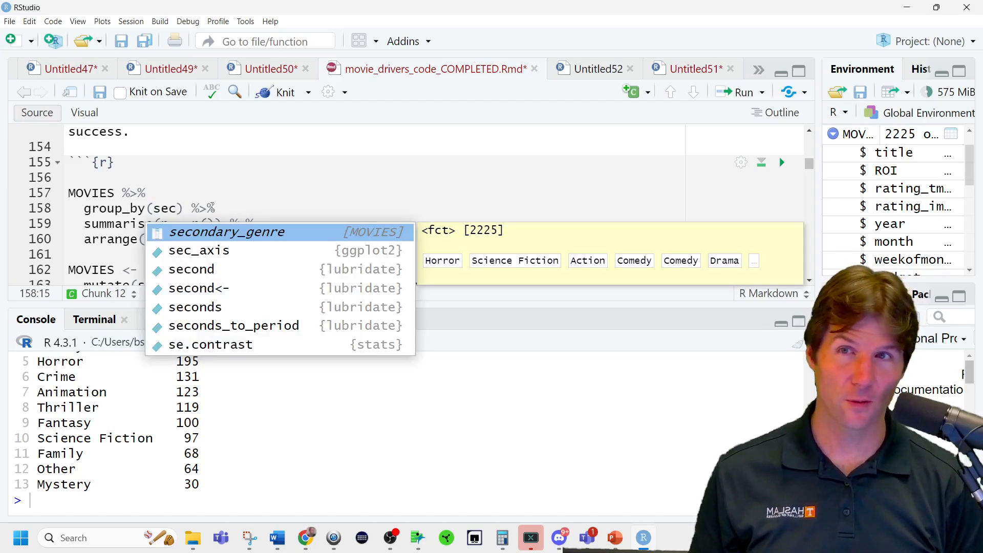
key("Return")
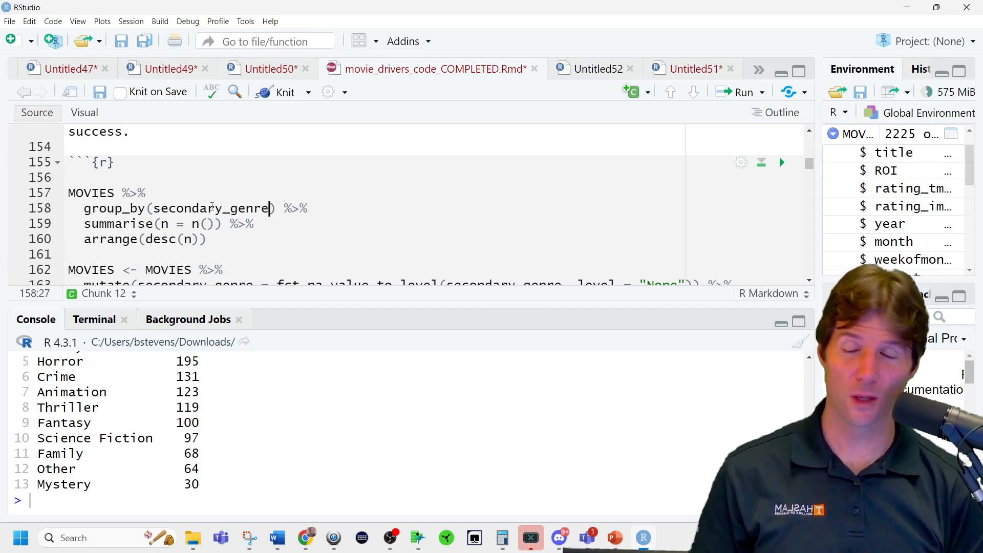
key("ctrl+Return")
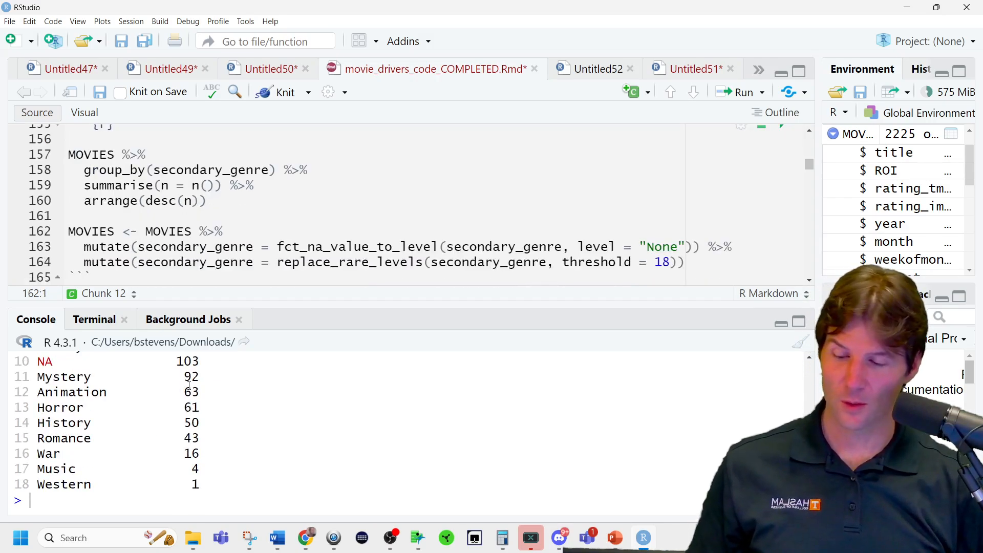
Examine the secondary_genre counts, including the NA row and the rarest genres.
scroll(256, 425, "up", 2)
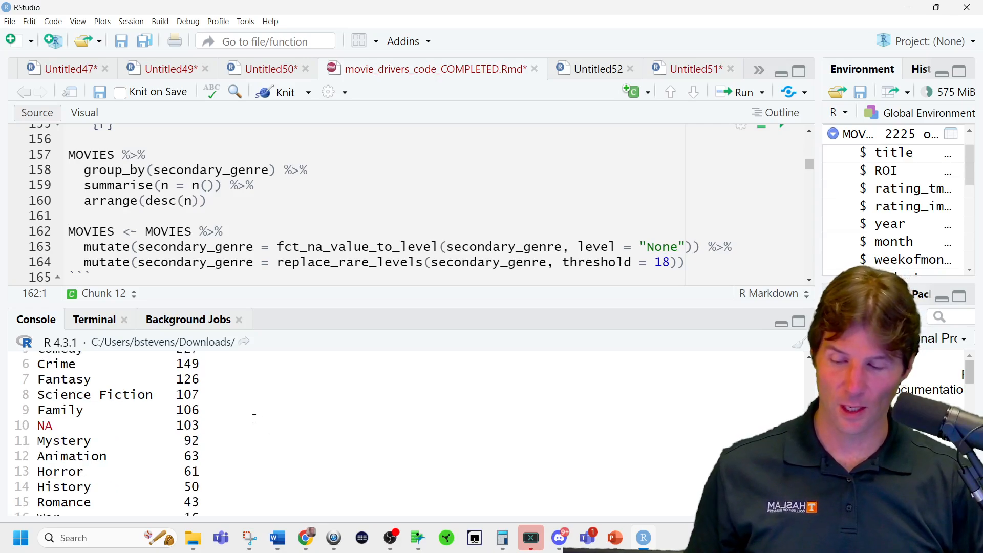
scroll(254, 417, "up", 4)
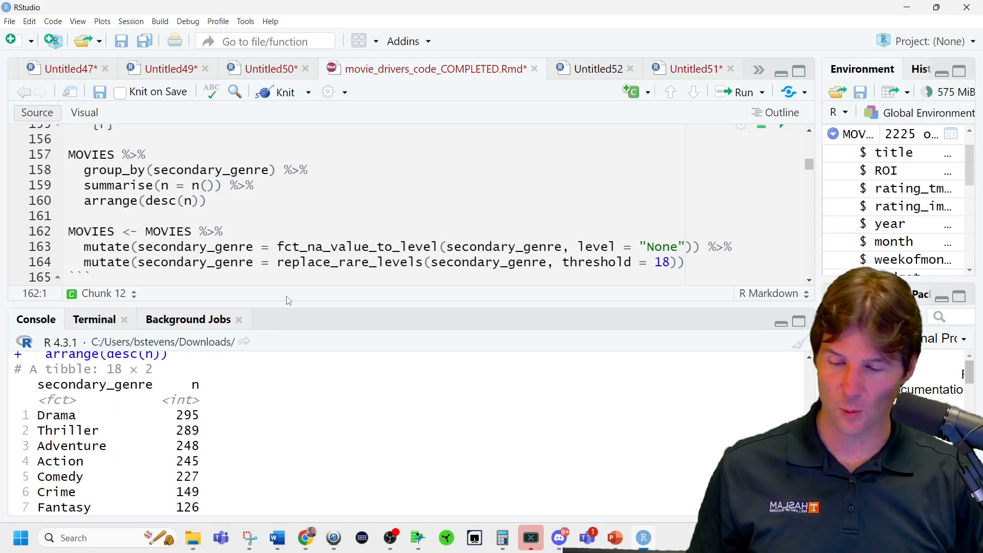
left_click_drag(288, 302, 311, 146)
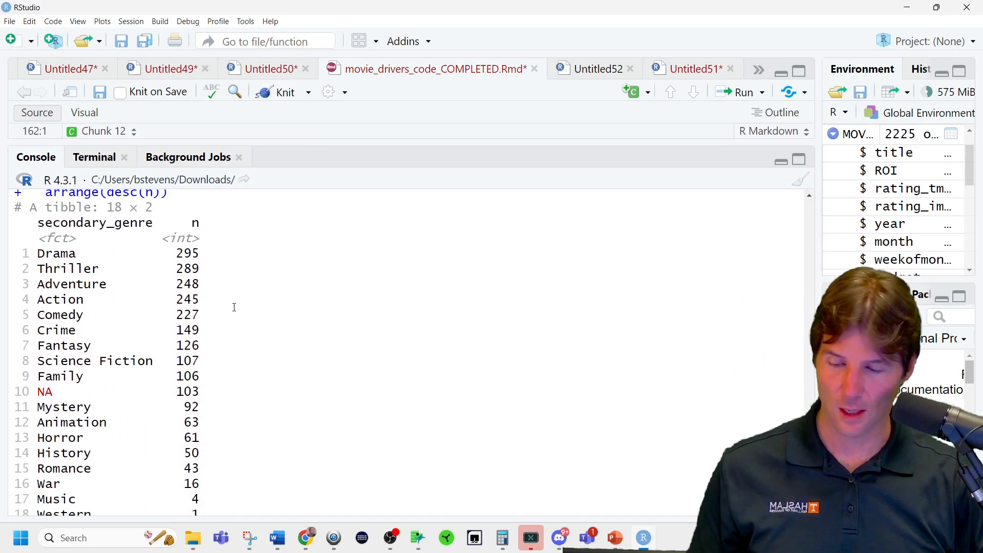
scroll(236, 310, "down", 1)
triple_click(192, 482)
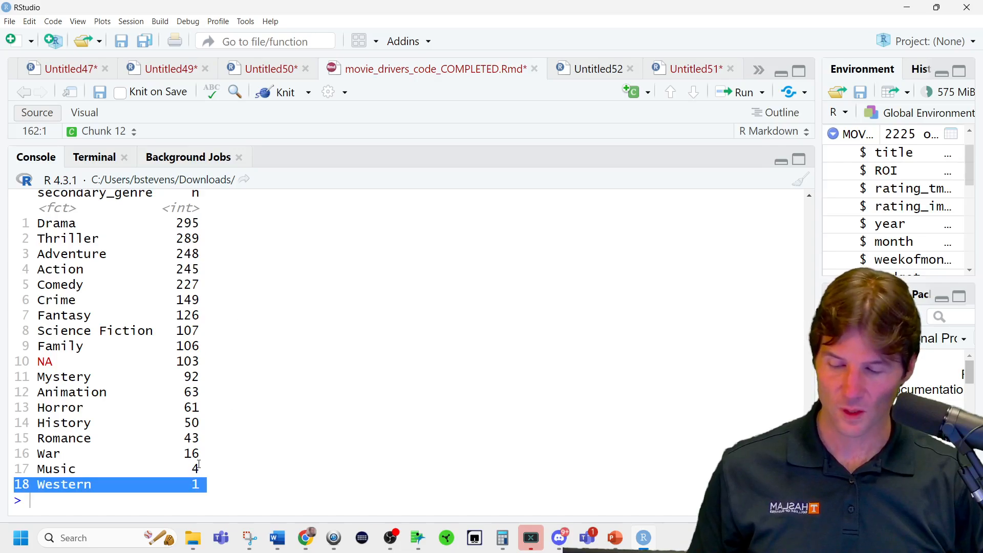
left_click(199, 466)
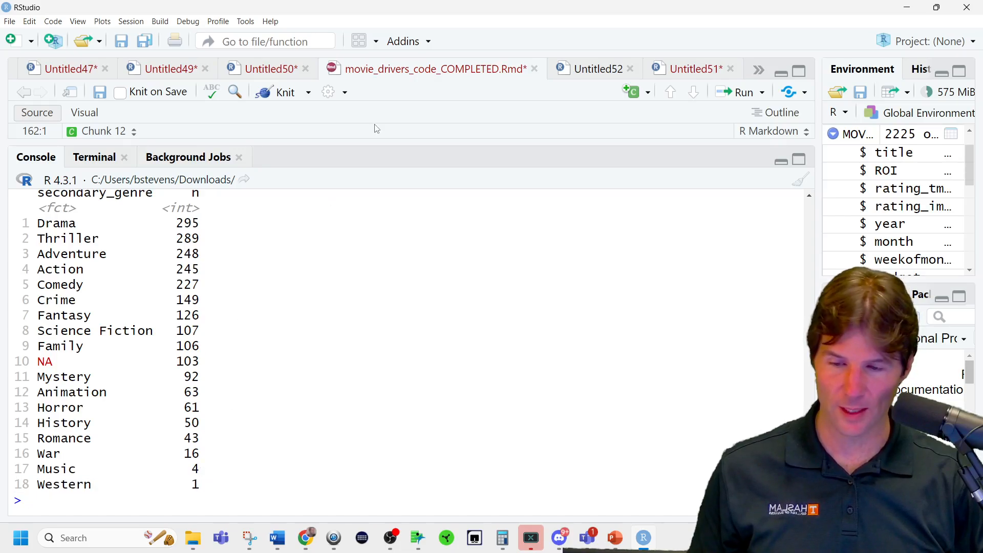
Review the secondary_genre mutate that uses fct_na_value_to_level with level = "None".
left_click_drag(382, 142, 335, 380)
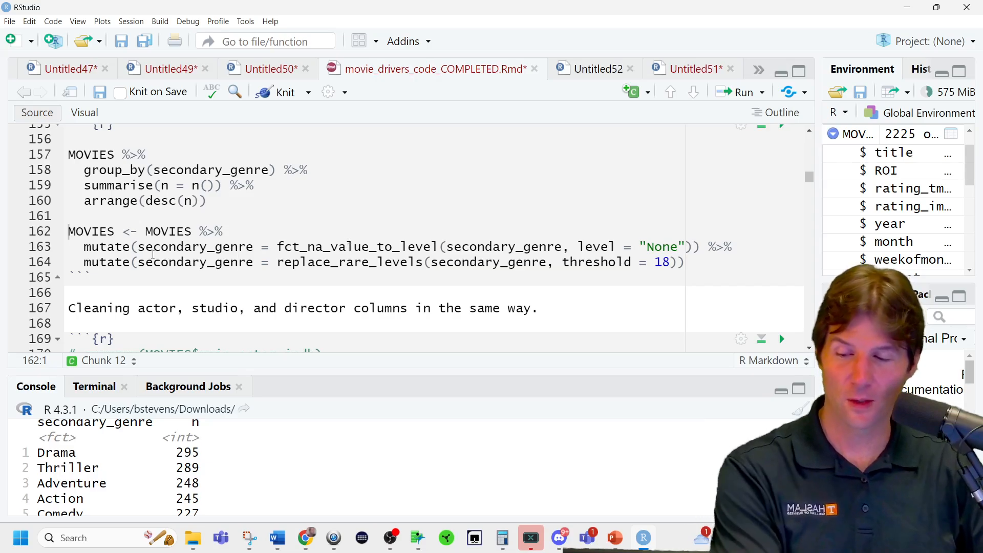
double_click(187, 245)
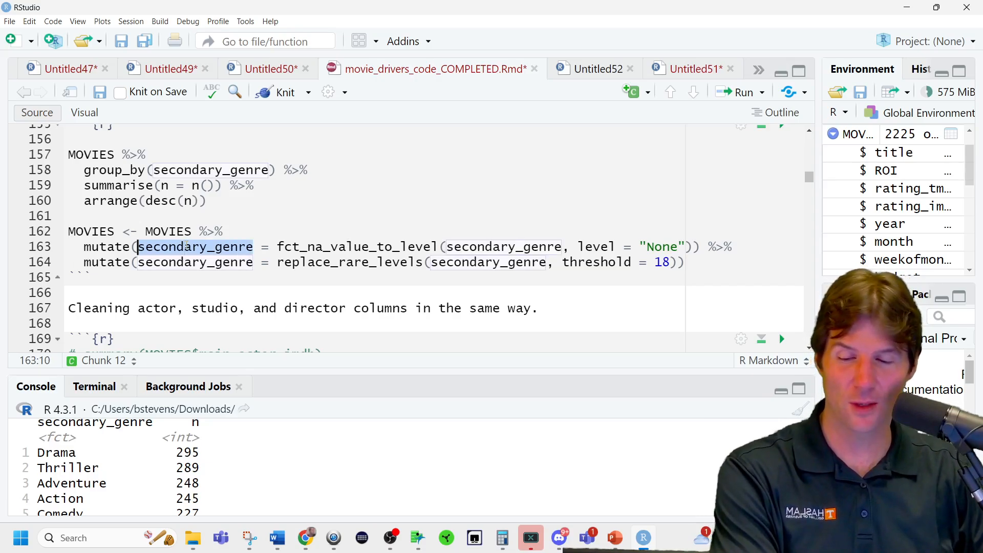
double_click(354, 247)
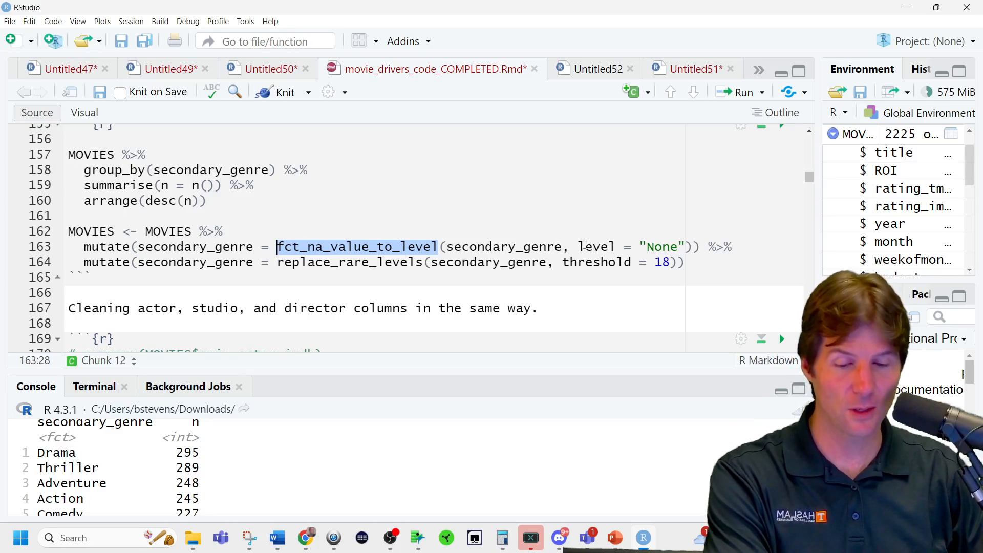
mouse_move(578, 246)
left_mouse_down()
mouse_move(685, 245)
mouse_move(226, 231)
mouse_move(579, 245)
left_mouse_up()
left_click(683, 244)
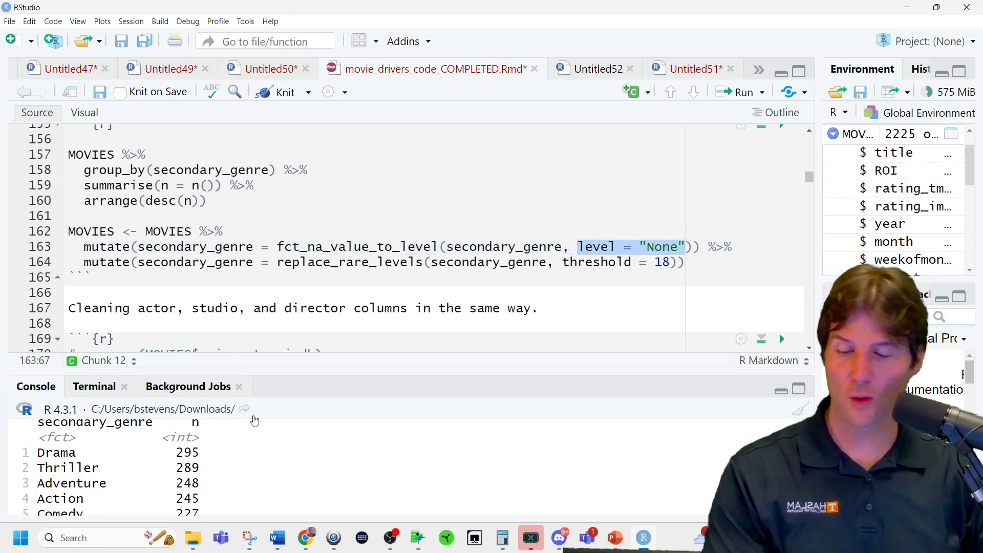
List the factor levels of the secondary_genre column by running levels(MOVIES$secondary_genre) in the console.
left_click_drag(269, 373, 255, 273)
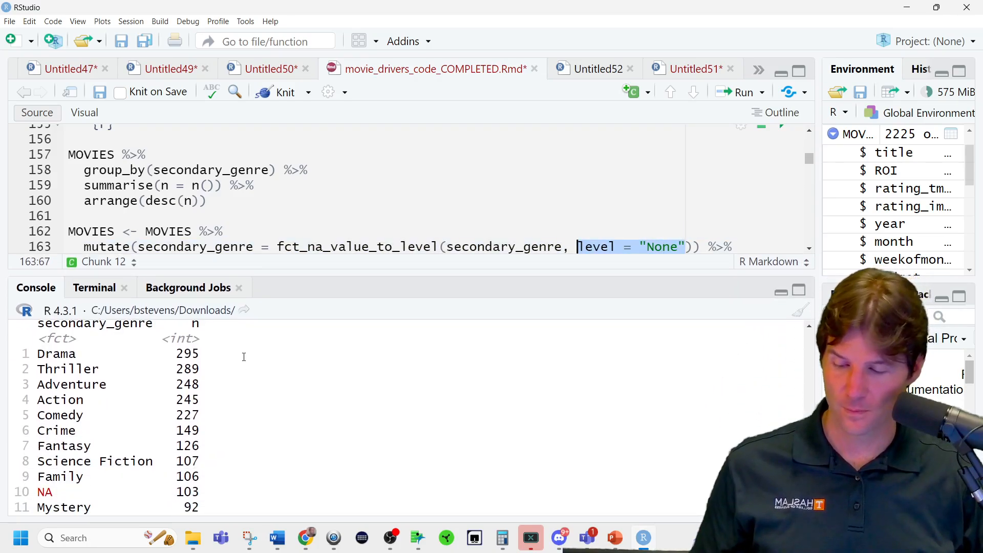
scroll(231, 423, "down", 3)
type("l")
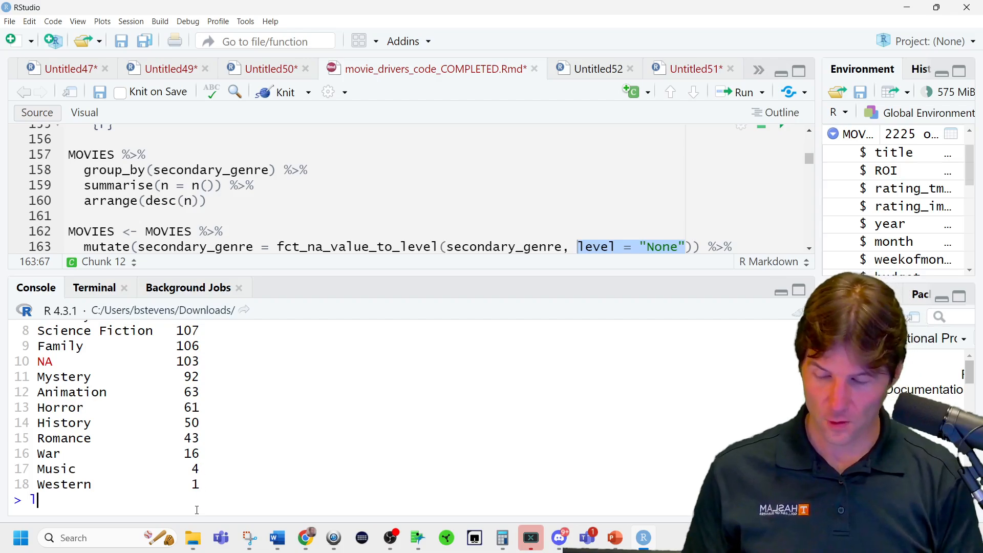
type("evels(MOVIES$")
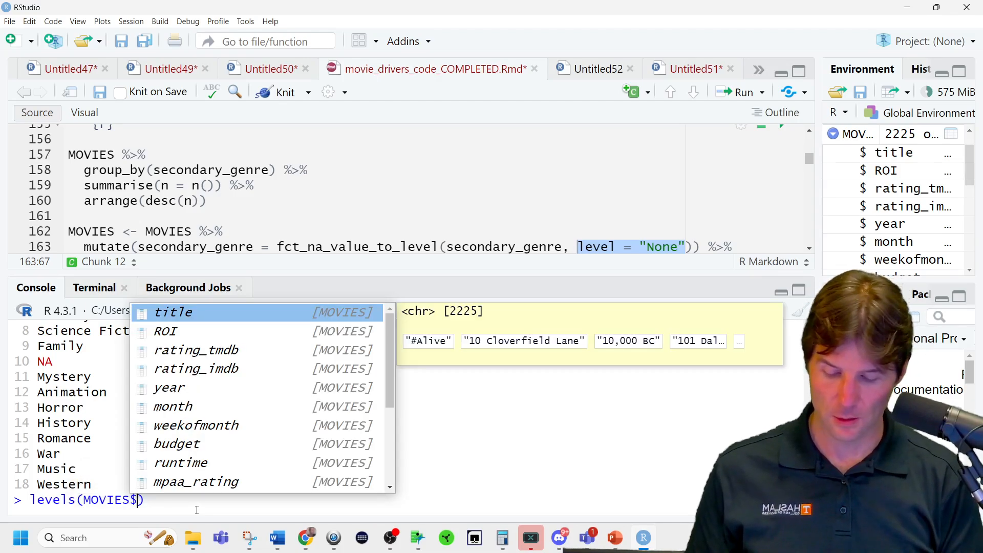
type("sec")
key("Tab")
key("Return")
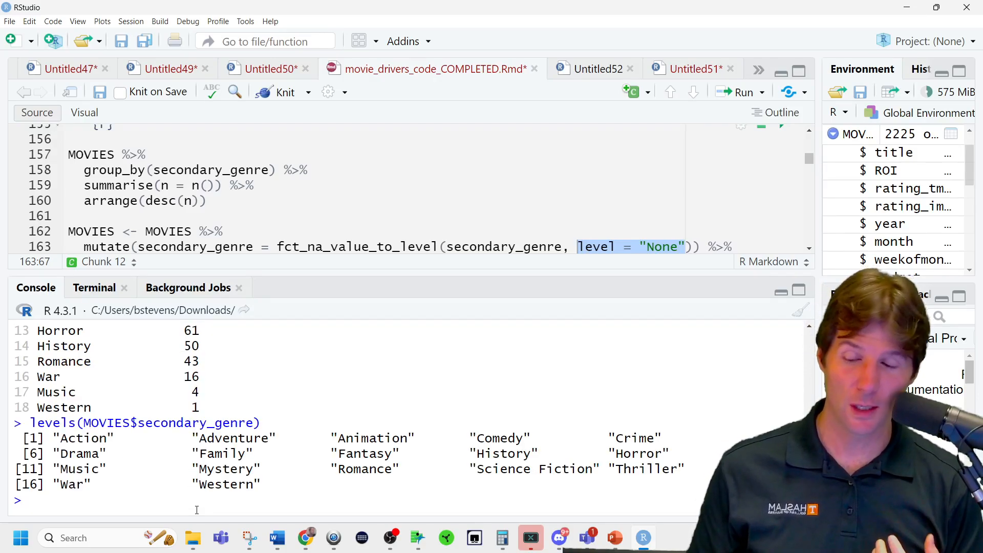
Try to assign c("None") as the factor levels of MOVIES$secondary_genre in the console.
key("Up")
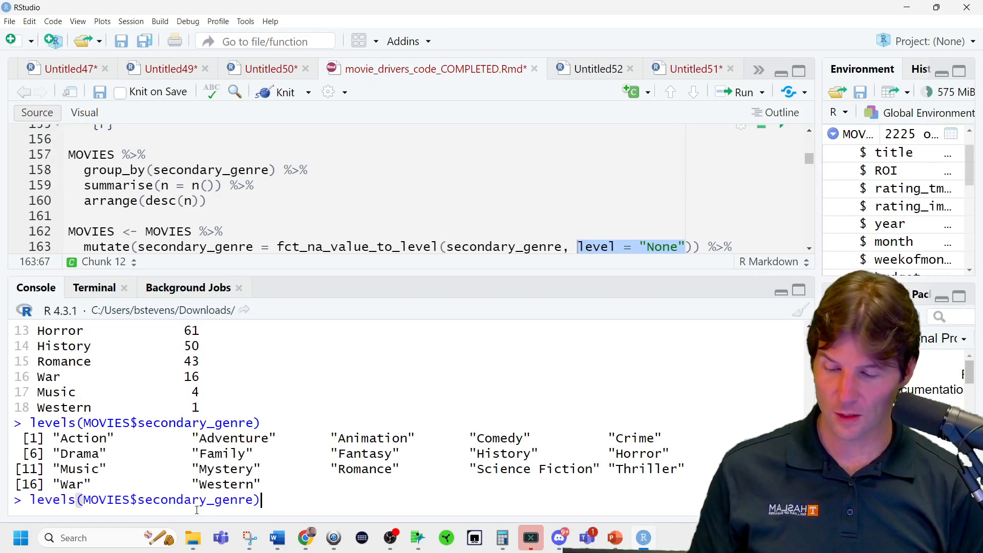
type(">")
key("BackSpace")
type("<- c(N")
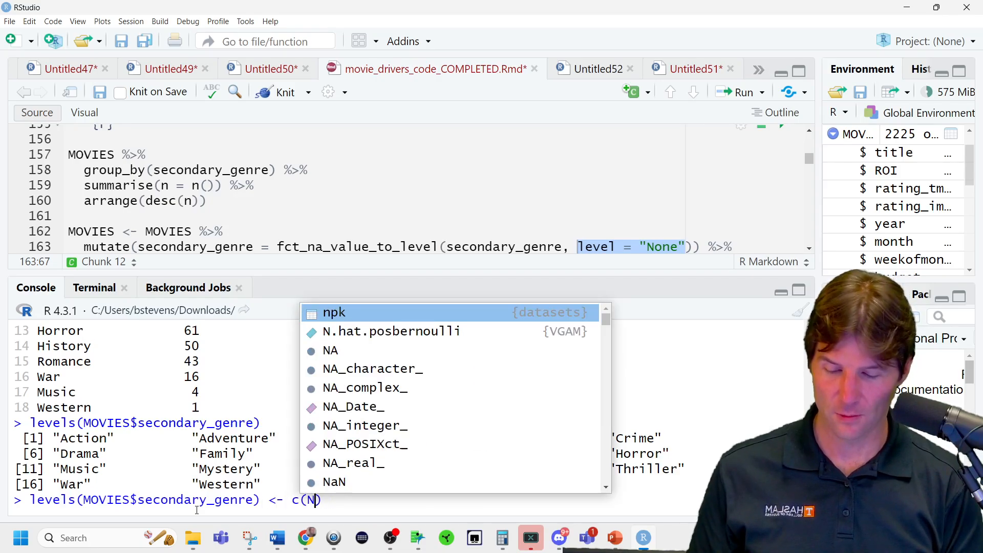
key("BackSpace")
type("\"None")
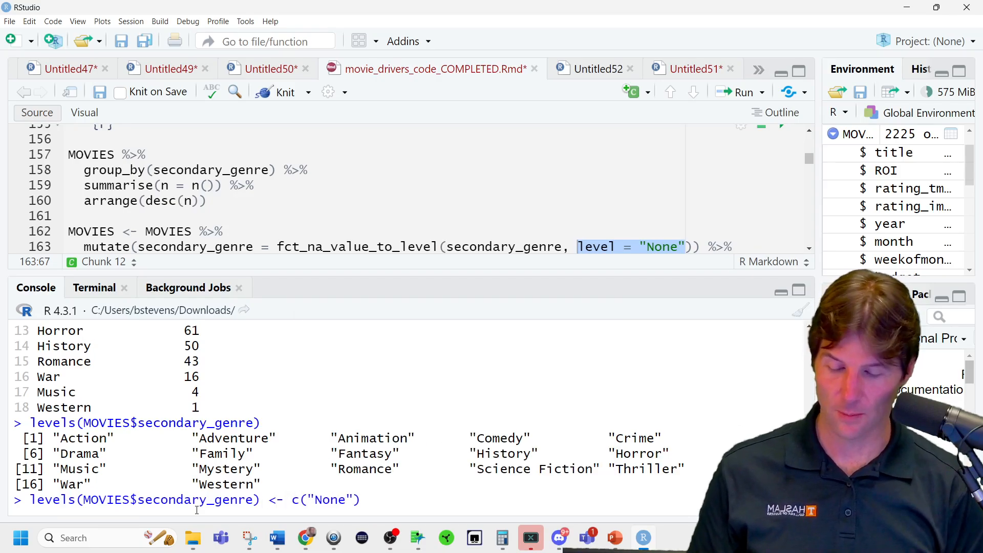
key("Return")
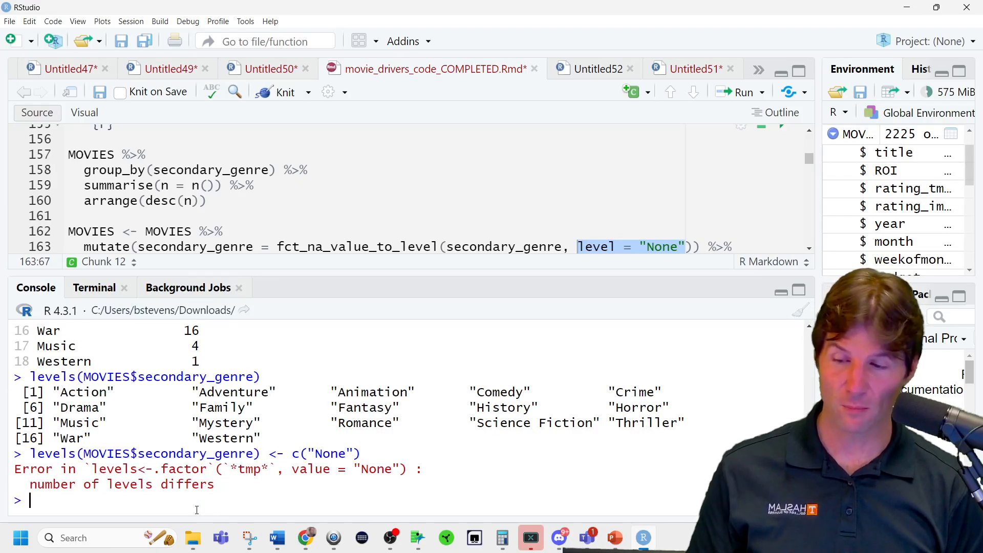
Rerun the sorted secondary_genre count pipeline and look over the genre counts.
left_click(214, 200)
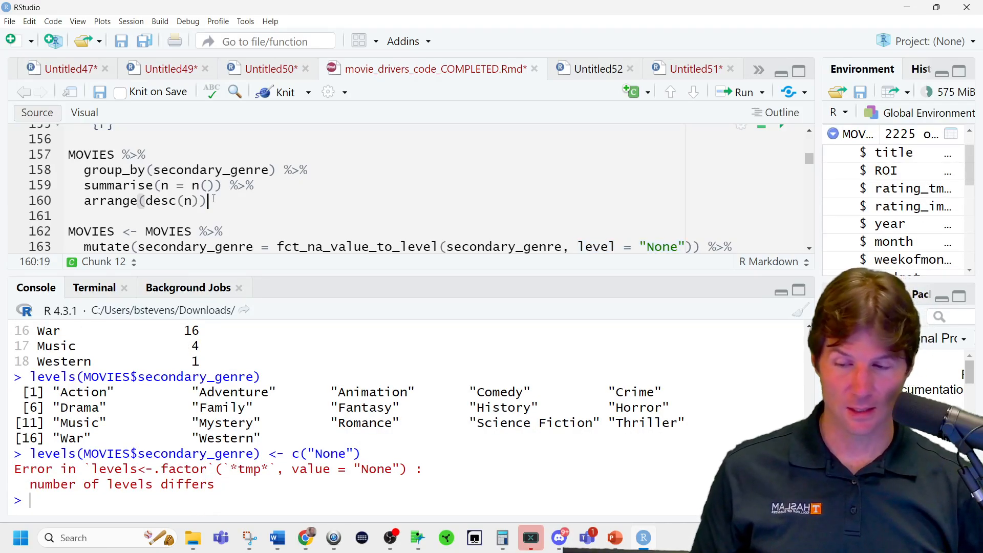
key("ctrl+Return")
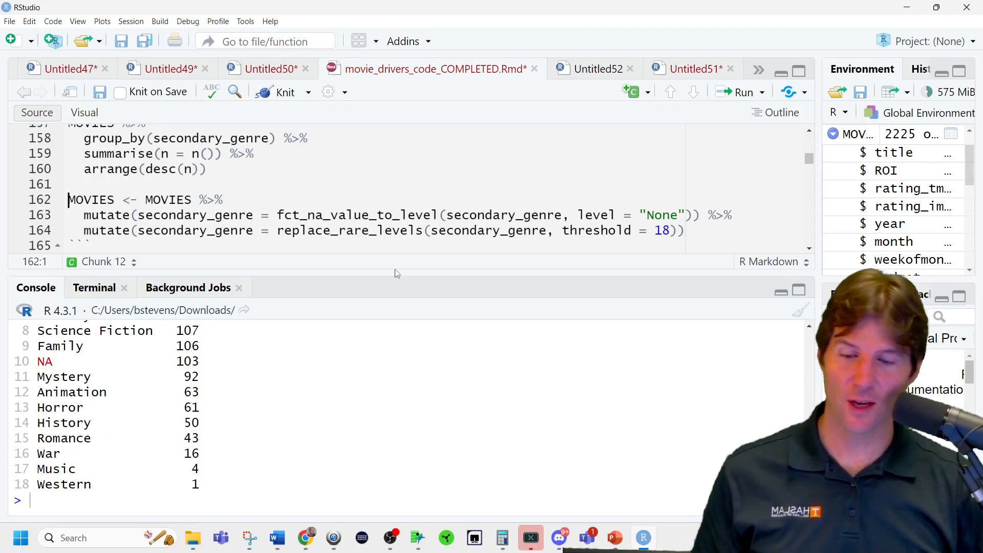
scroll(197, 456, "up", 4)
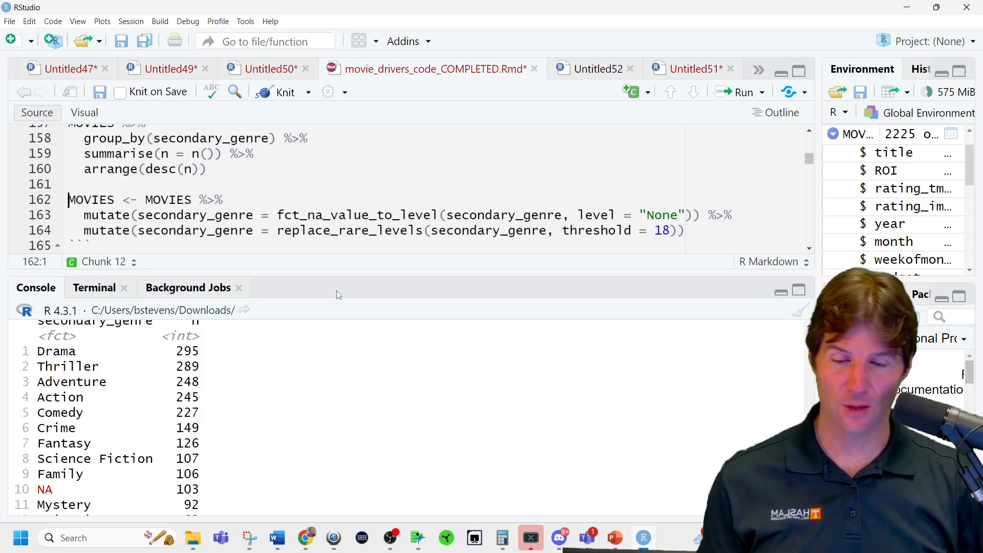
Run the MOVIES mutate pipeline that converts secondary_genre NAs to "None" and replaces rare levels with threshold = 18.
double_click(358, 215)
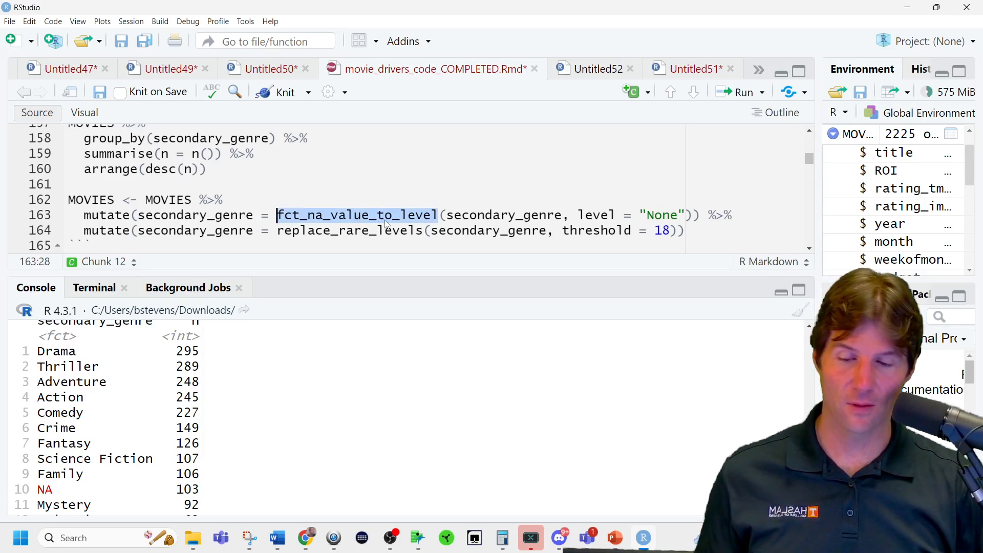
double_click(663, 215)
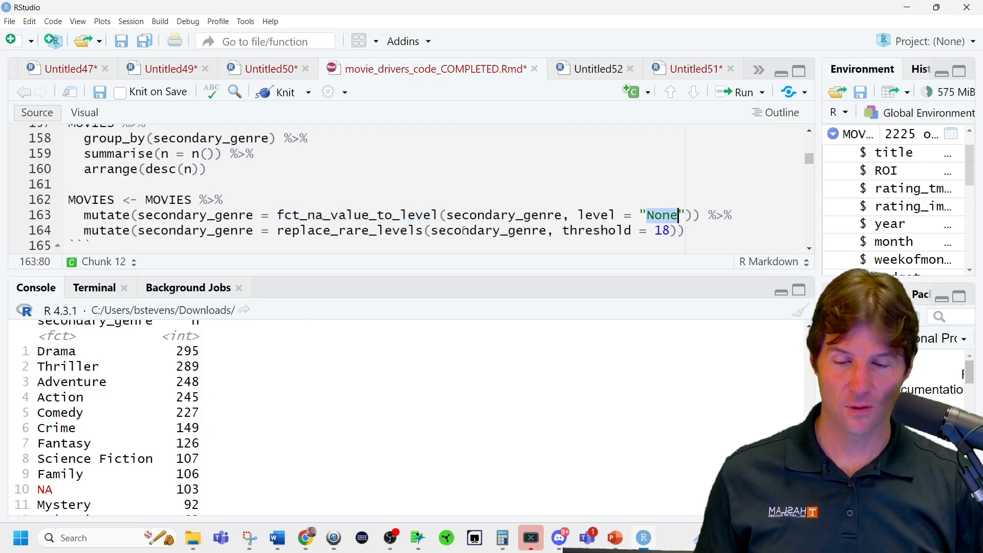
left_click(647, 215)
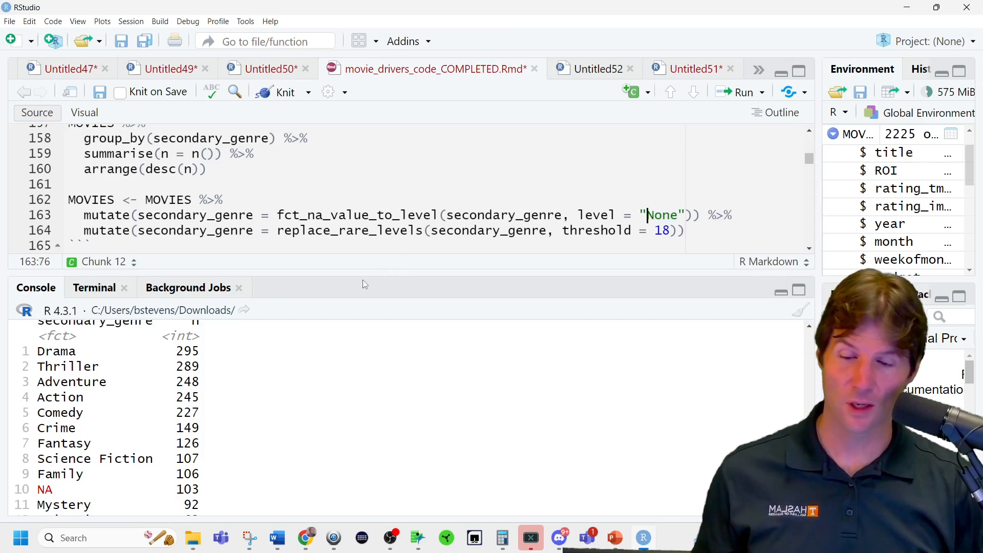
double_click(333, 232)
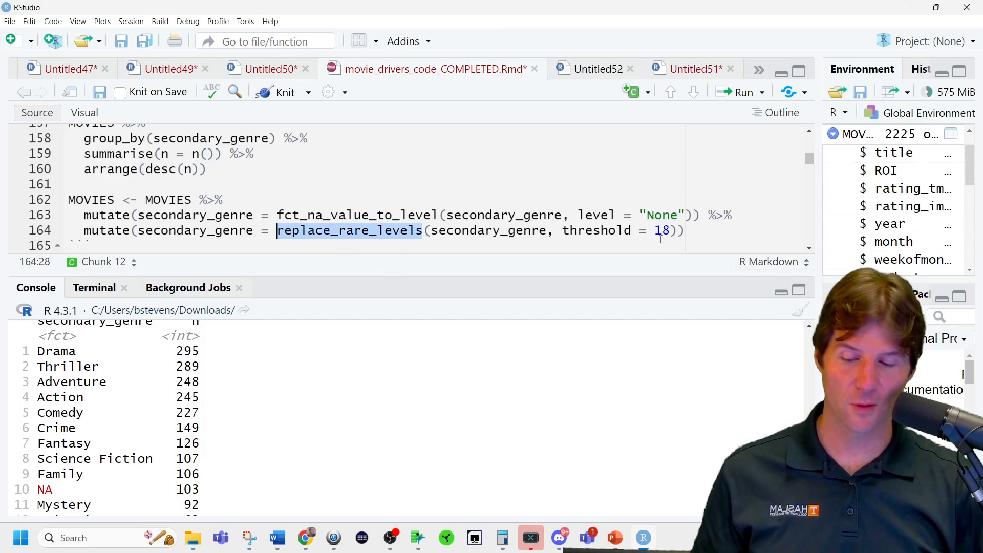
scroll(344, 387, "down", 3)
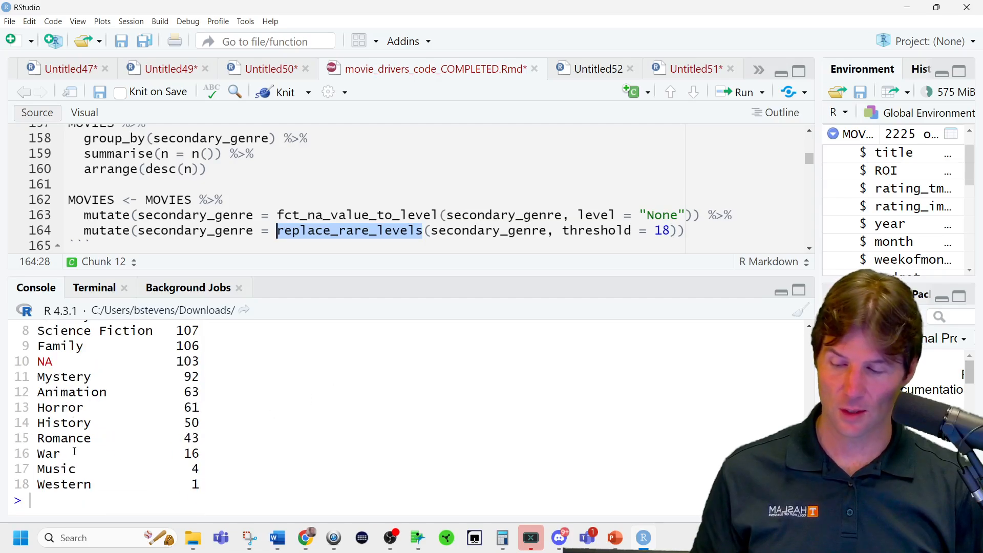
left_click_drag(16, 454, 199, 484)
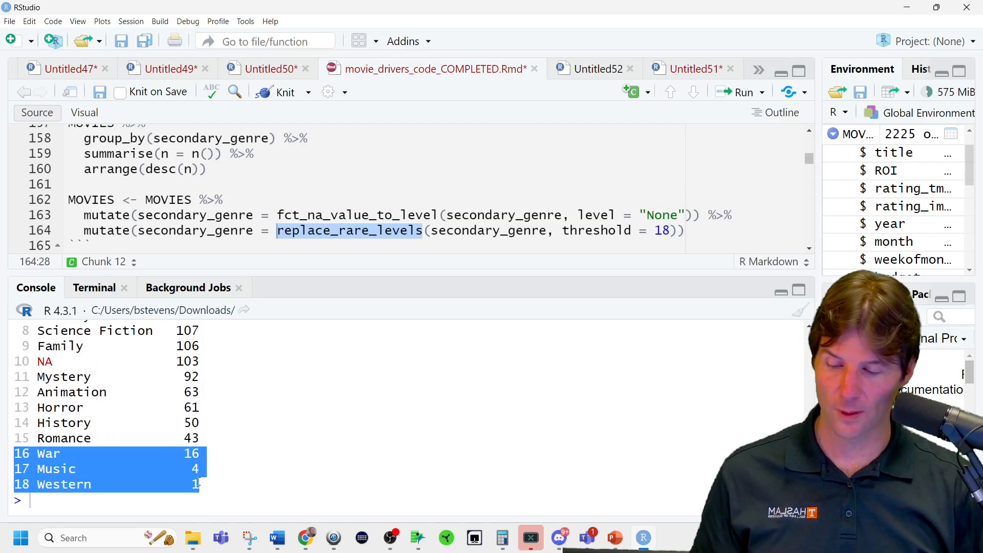
left_click(686, 226)
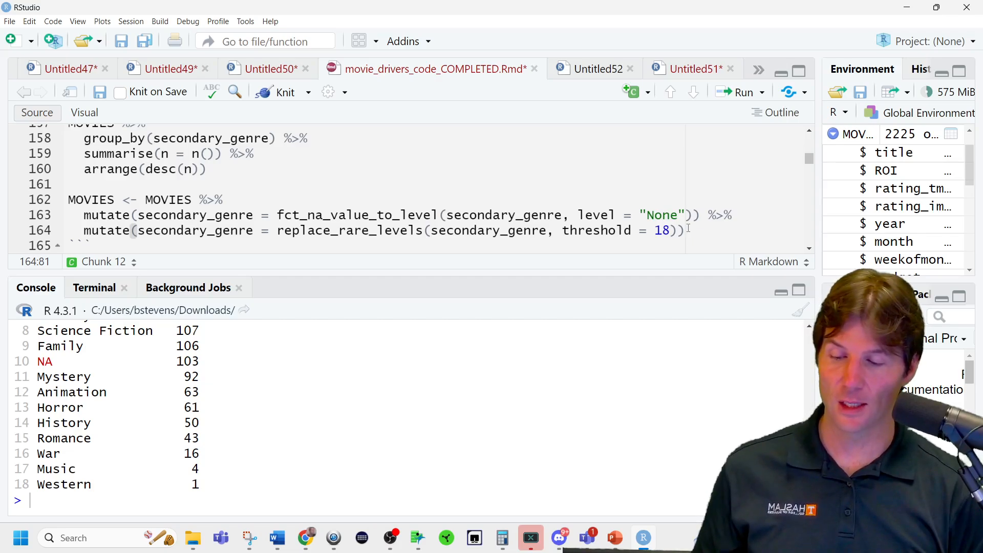
key("ctrl+Return")
Recount secondary_genre after the cleanup and check the None and Other rows.
scroll(682, 214, "up", 3)
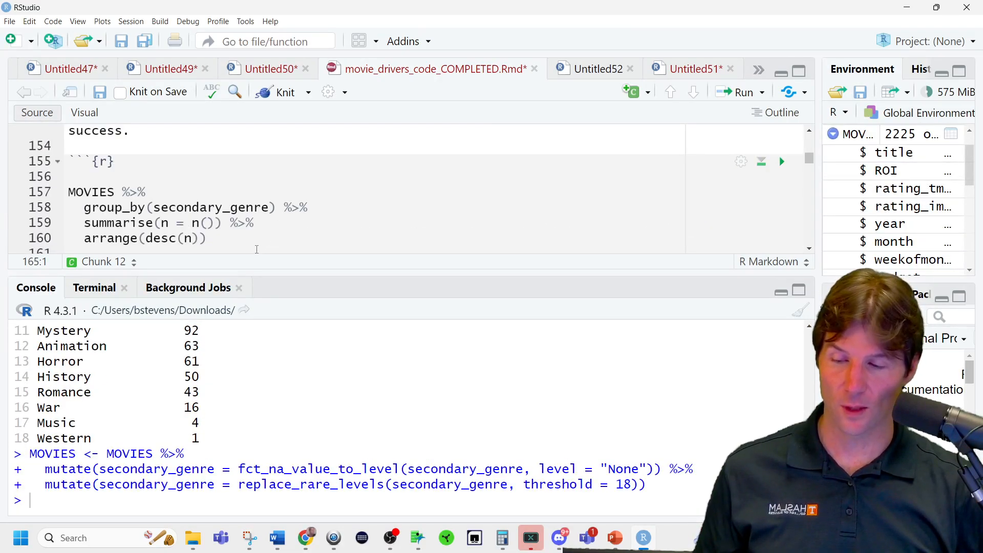
left_click(244, 237)
key("ctrl+Return")
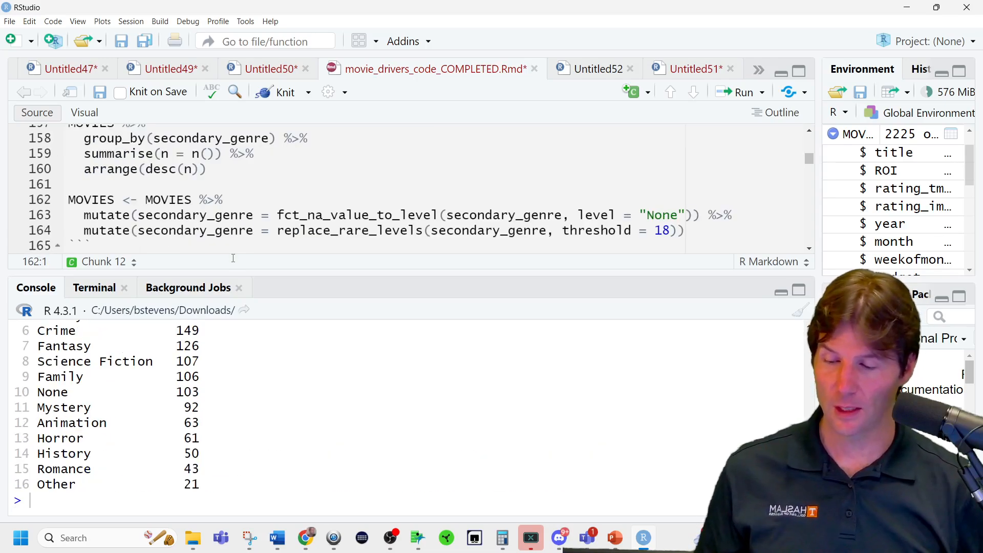
triple_click(205, 389)
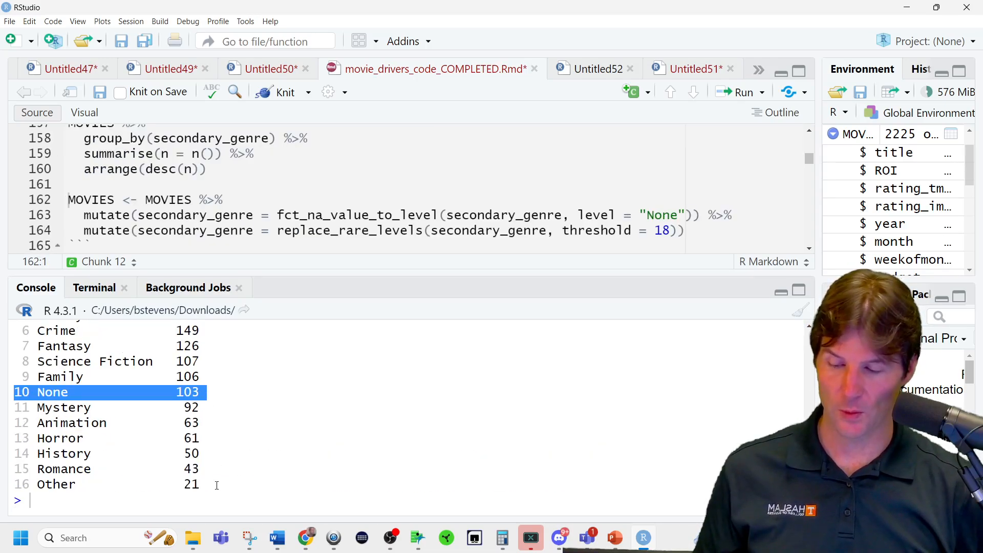
double_click(191, 483)
triple_click(192, 485)
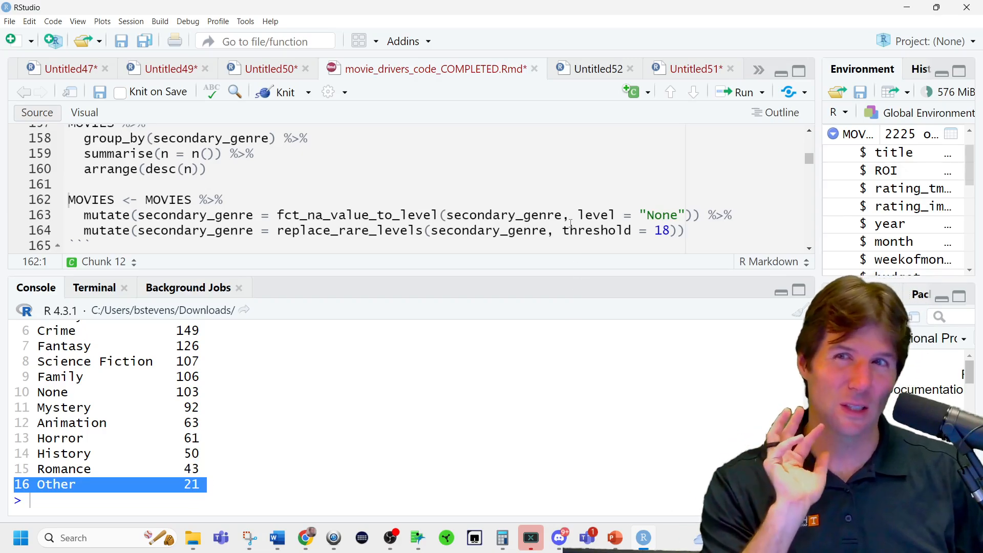
Enlarge the source editor and review the chunk that cleans the actor, studio, director and mpaa_rating columns.
scroll(570, 223, "down", 3)
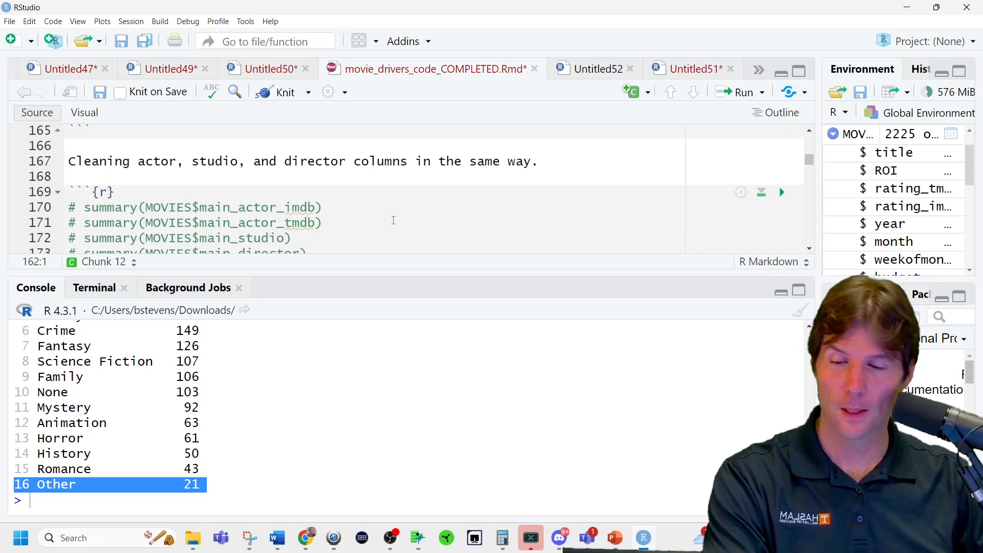
scroll(394, 220, "down", 1)
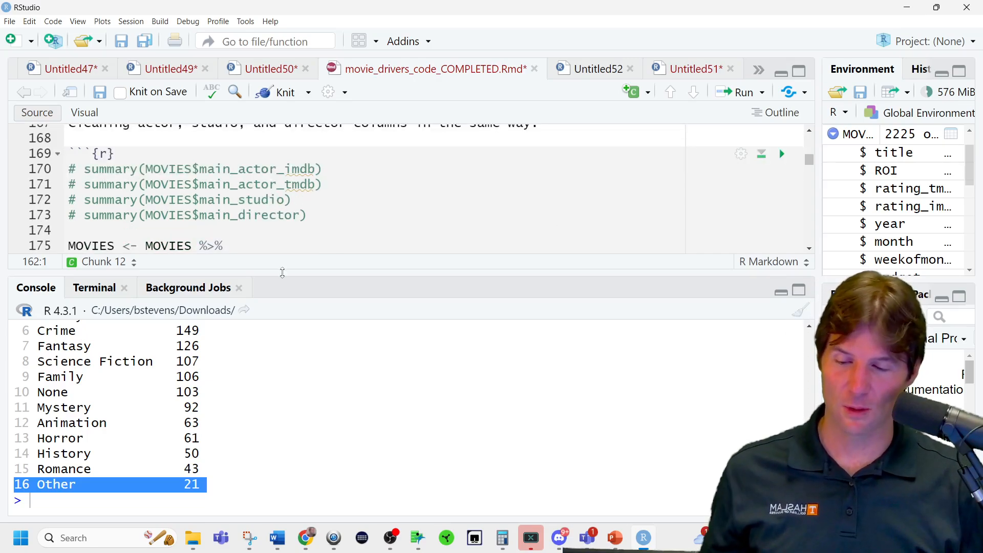
left_click_drag(281, 272, 272, 439)
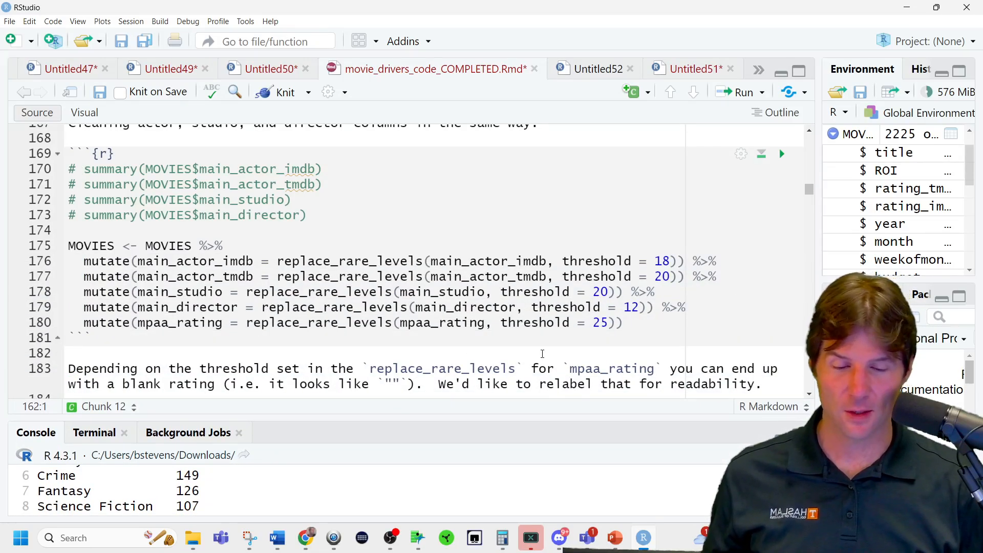
Copy the secondary_genre count pipeline and insert a function snippet on new blank lines below it.
scroll(410, 307, "up", 5)
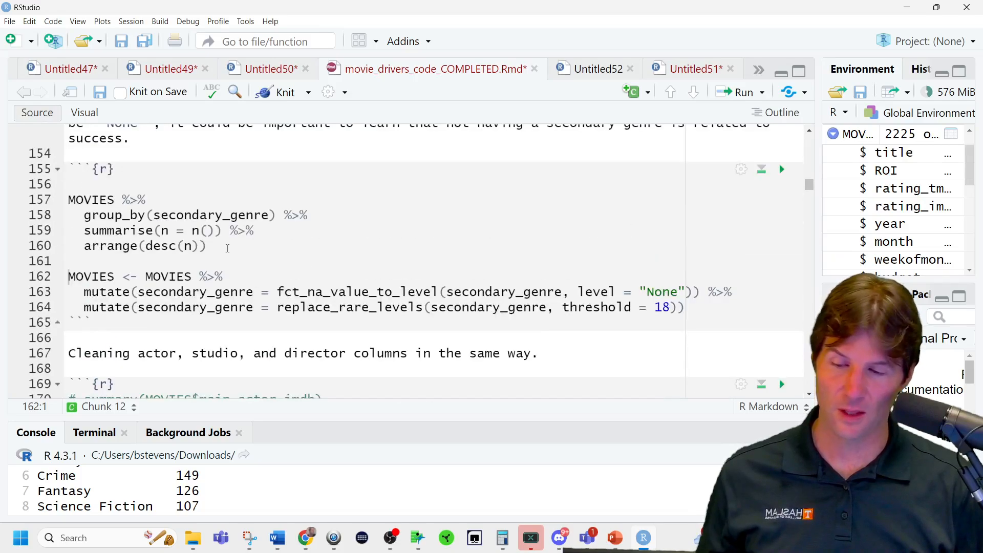
left_click_drag(228, 248, 68, 200)
key("ctrl+c")
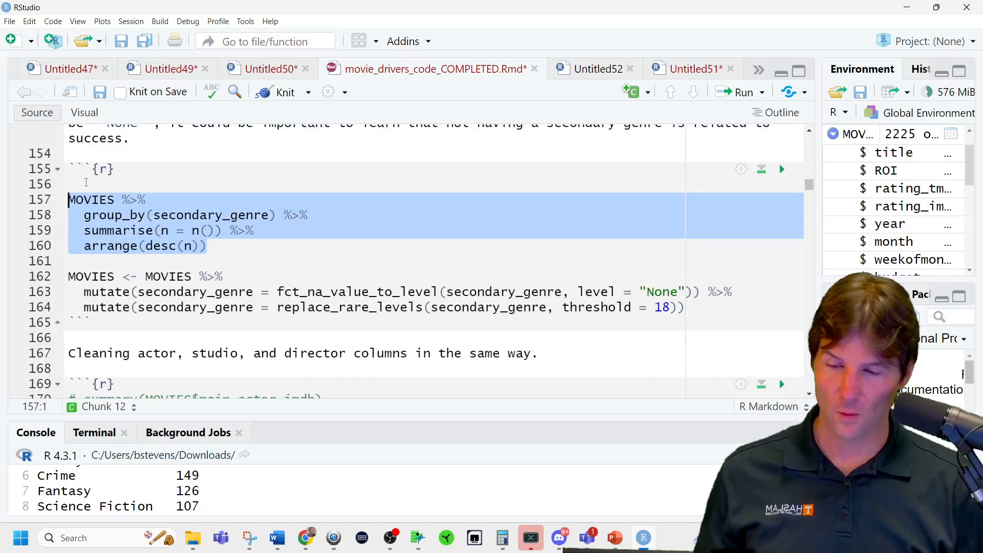
left_click(188, 261)
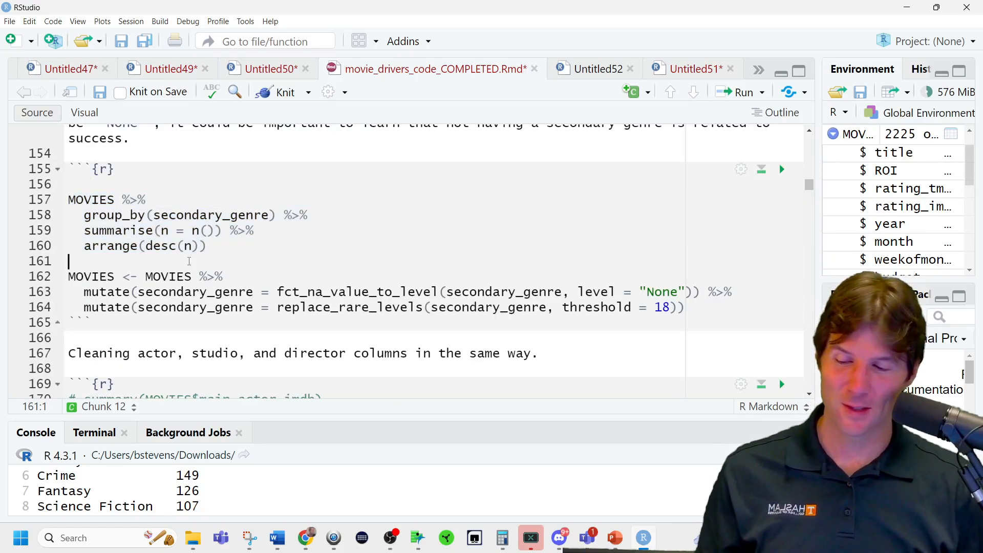
key("Return")
key("Return")
key("Return")
key("Up")
key("Up")
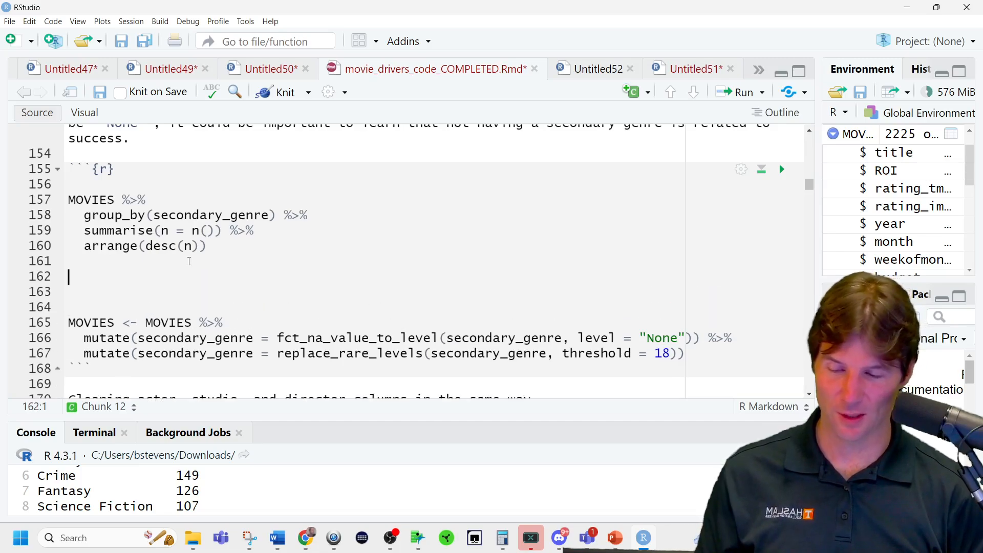
type("fun")
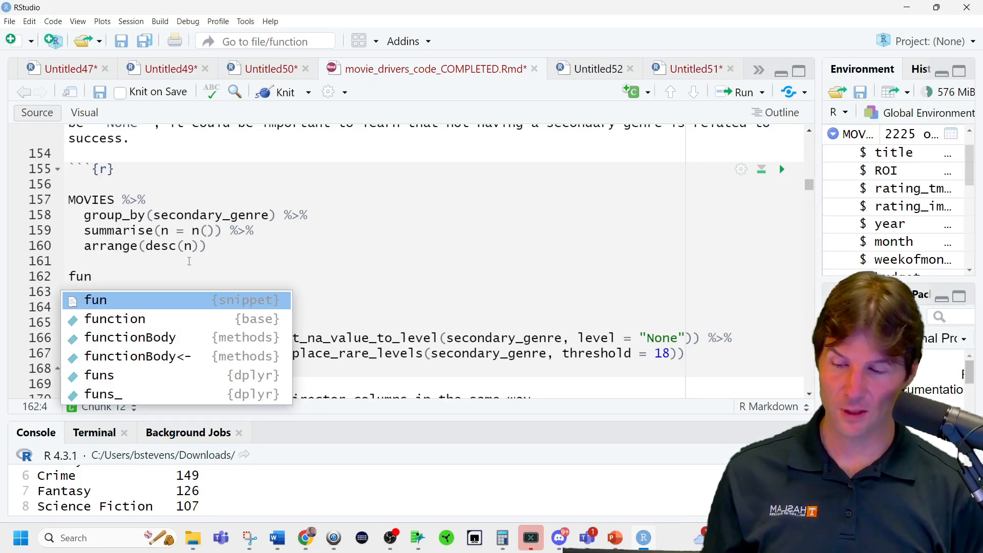
key("Return")
double_click(141, 277)
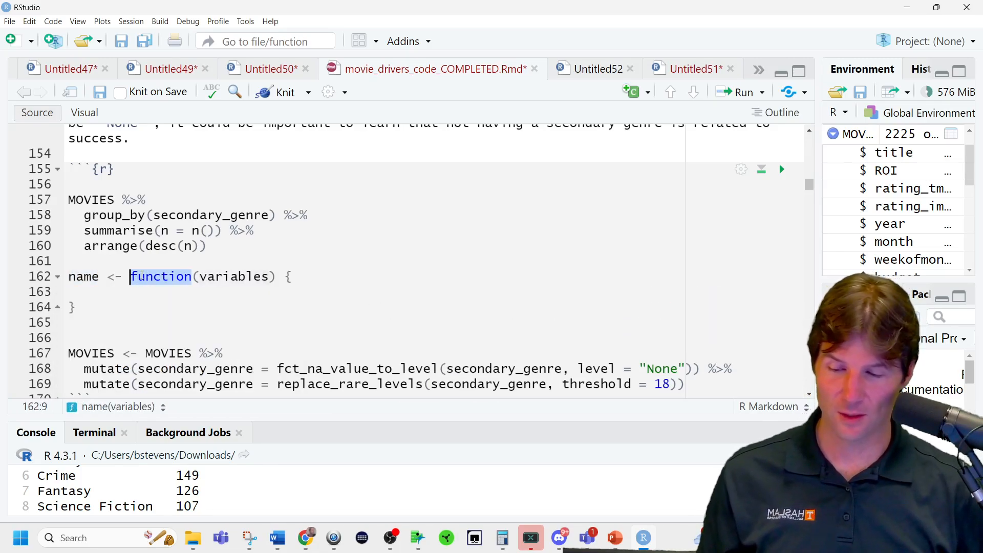
left_click(150, 281)
left_click(148, 261)
type("f")
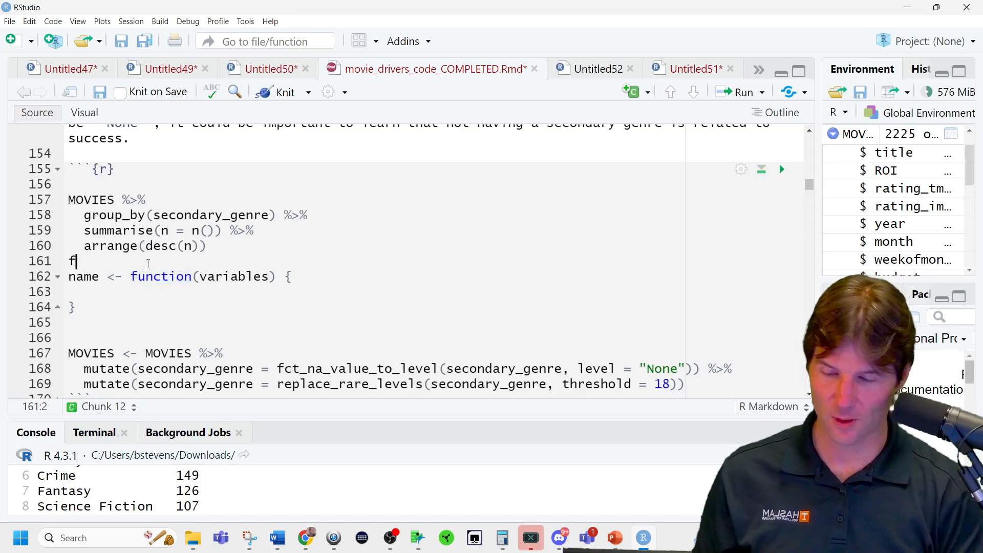
type("un")
key("BackSpace")
key("BackSpace")
key("BackSpace")
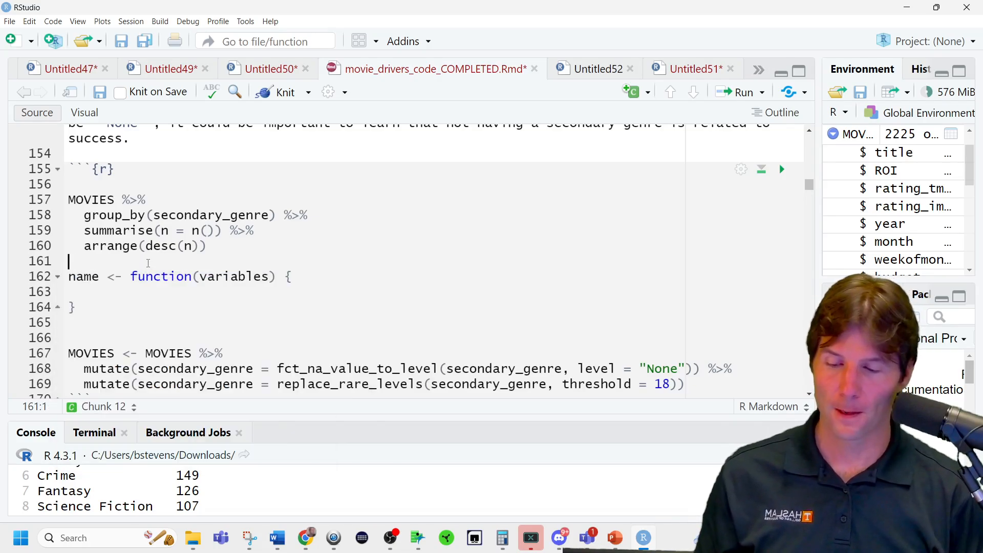
Rename the argument of the new function skeleton to Variable.
double_click(236, 276)
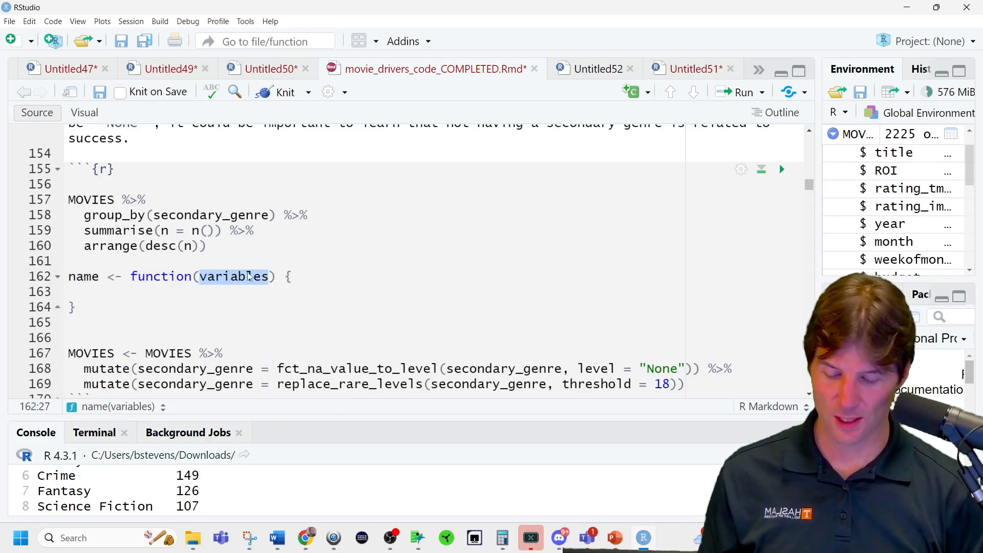
type("Varia")
type("ble")
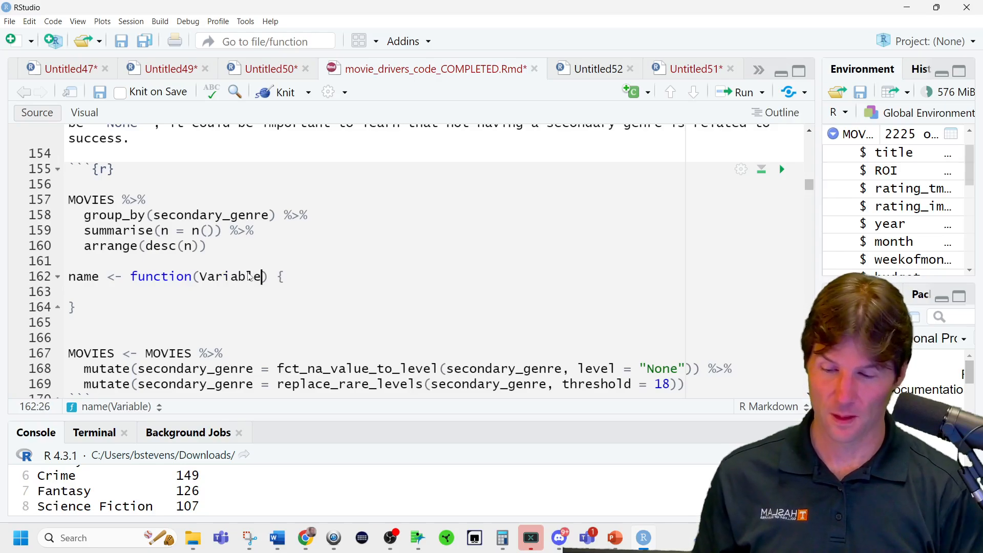
Paste the count pipeline into the function body and make it group by Variable instead of secondary_genre.
left_click(178, 292)
key("ctrl+v")
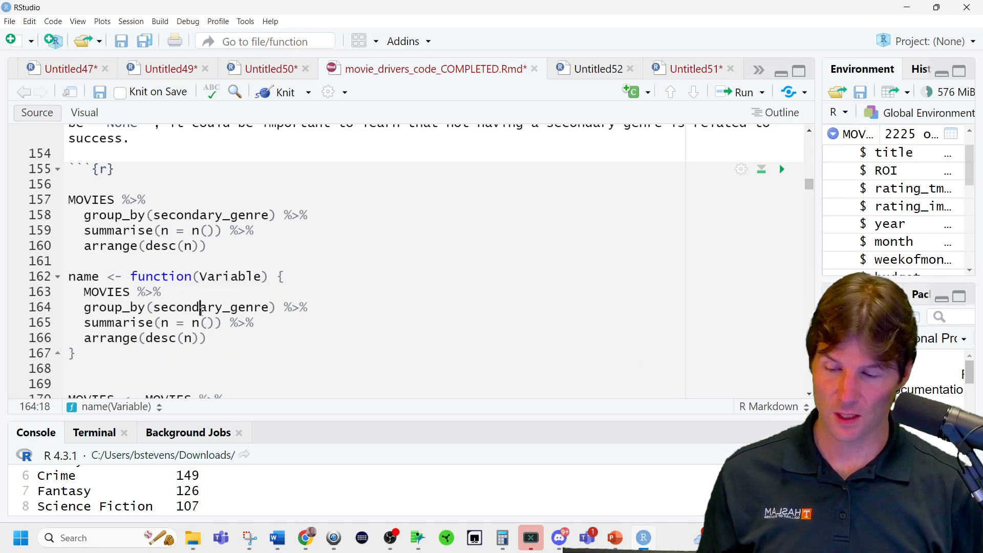
double_click(200, 307)
type("Var")
type("iable")
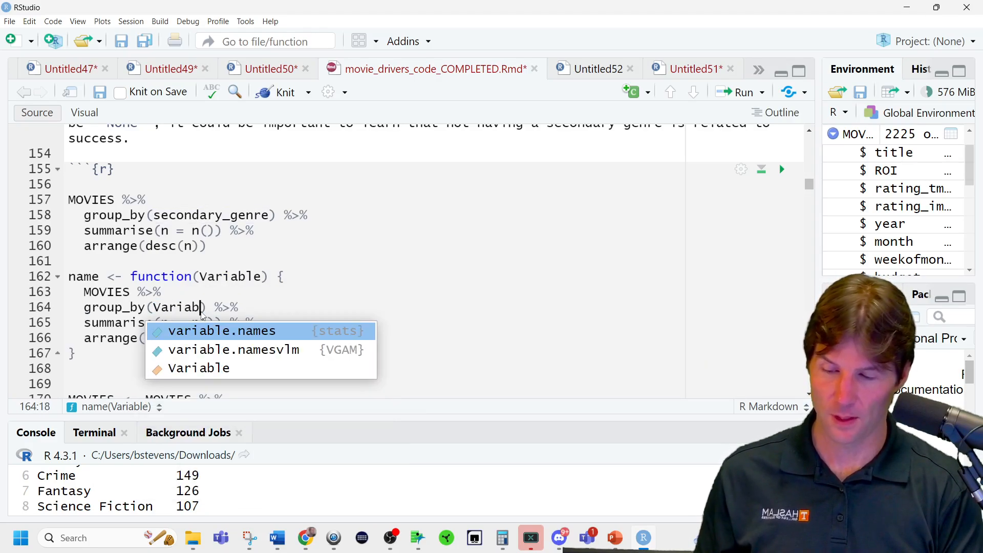
Rename the function to SummarizeMovies.
left_click(92, 277)
double_click(93, 277)
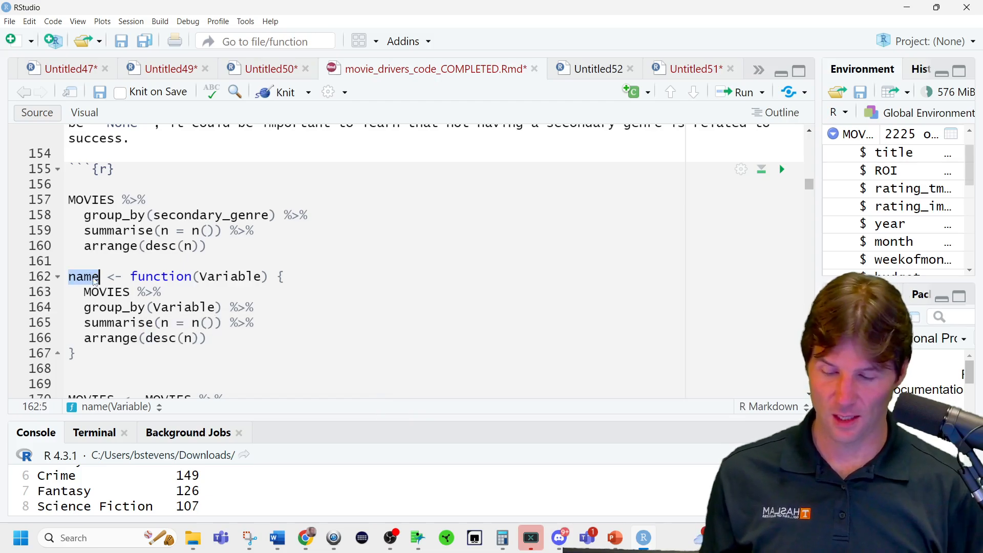
type("Summary")
key("BackSpace")
type("izeMovies")
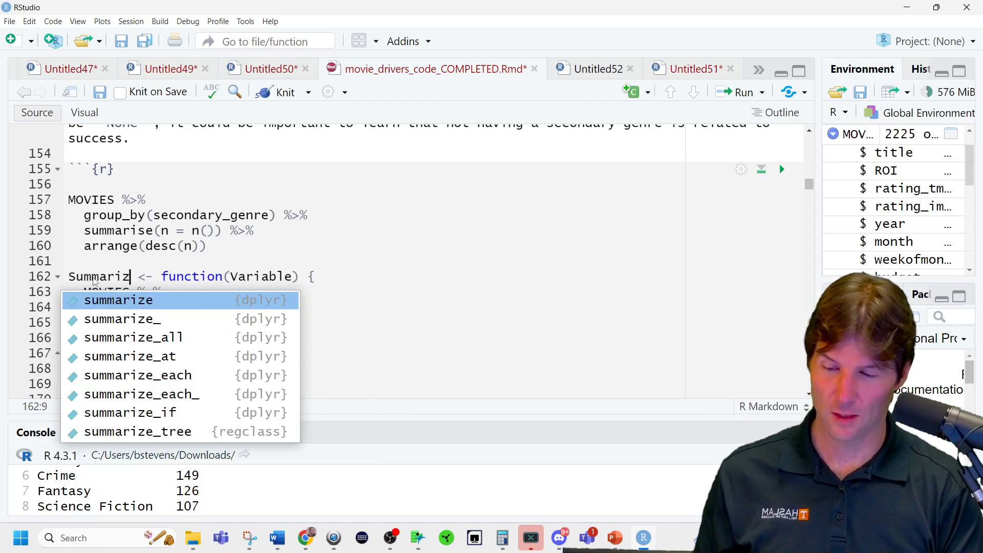
Run the SummarizeMovies definition and add an empty SummarizeMovies() call on new blank lines atop the actor, studio and director chunk.
key("ctrl+Return")
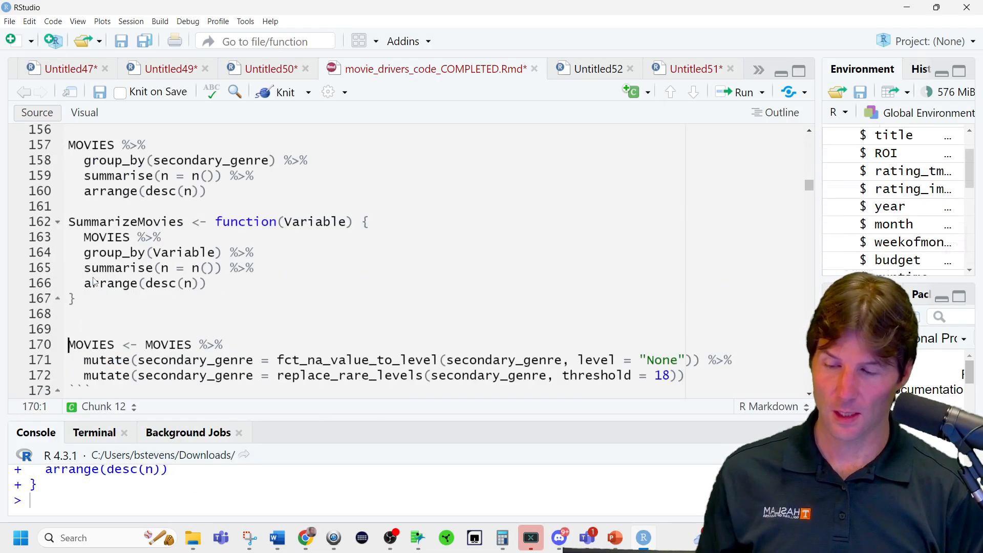
scroll(206, 257, "down", 5)
left_click(206, 257)
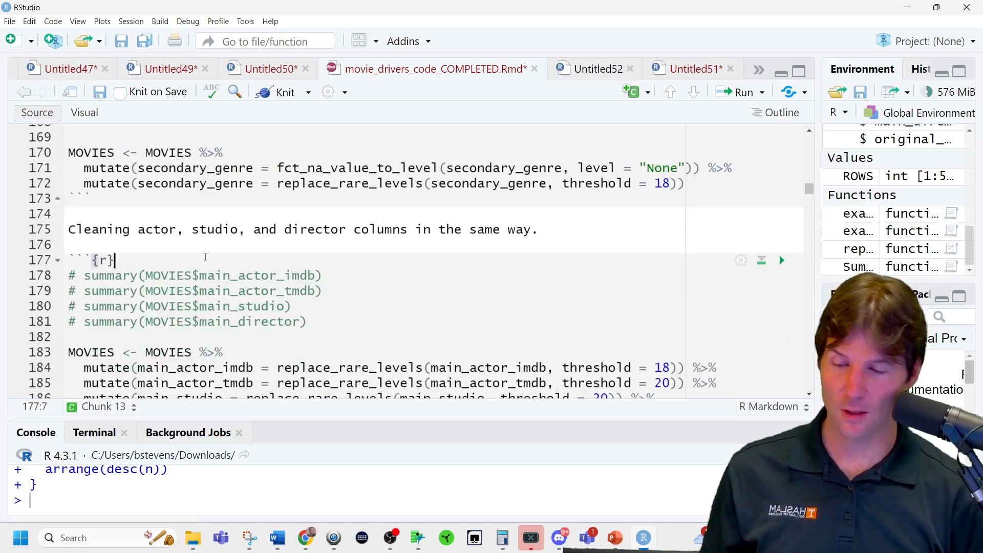
key("Return")
key("Return")
key("Return")
key("Up")
type("summarimov")
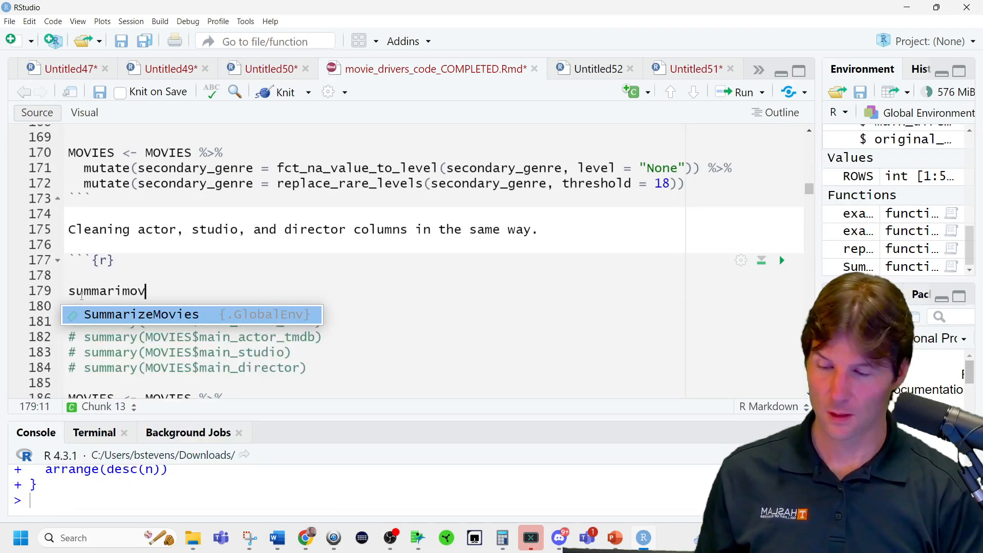
key("Tab")
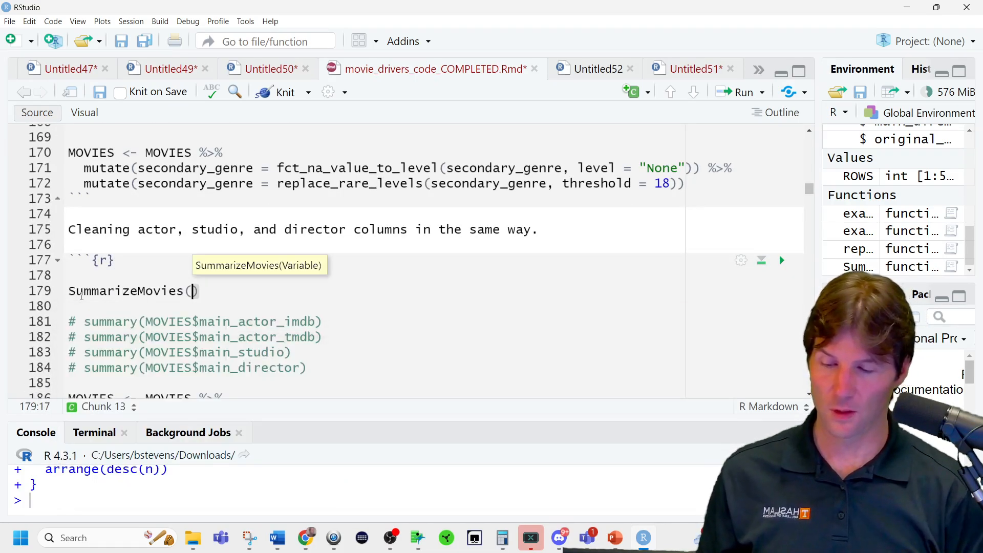
Pass main_actor_imdb, copied from the commented summary line, to the SummarizeMovies call and run it.
type("main")
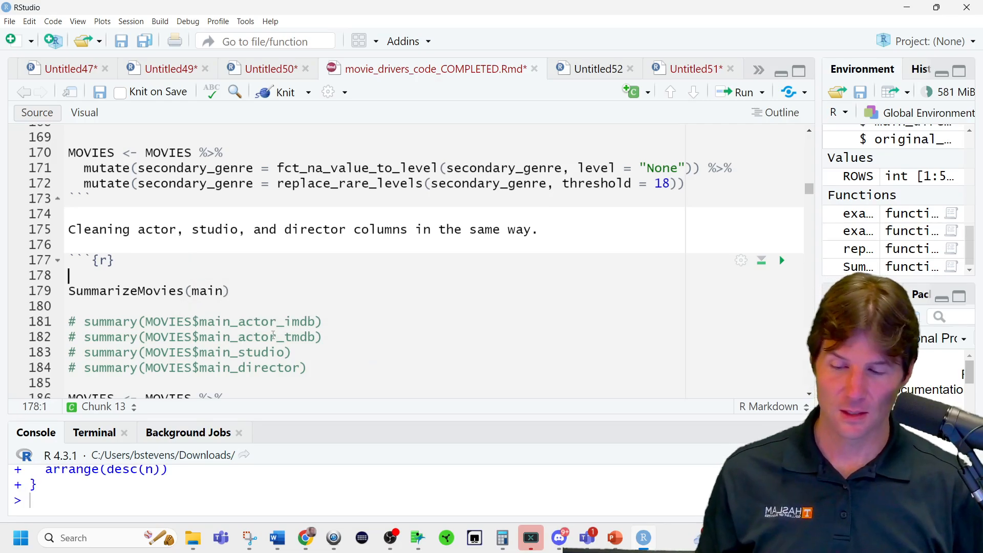
key("Escape")
key("Up")
double_click(269, 324)
key("ctrl+c")
double_click(210, 290)
key("ctrl+v")
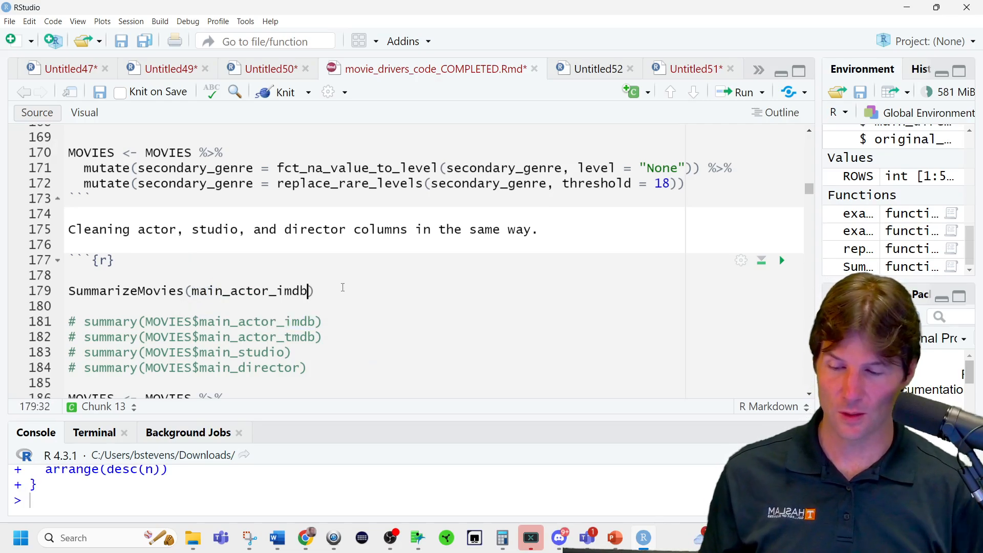
key("ctrl+Return")
Enlarge the console and examine the group_by error against the uses of Variable in the SummarizeMovies function.
scroll(368, 297, "up", 4)
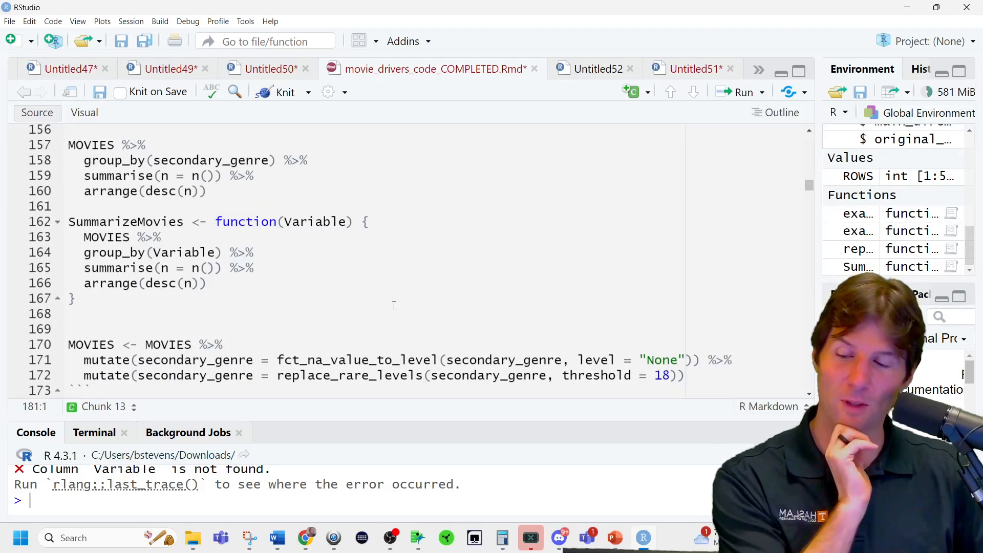
double_click(324, 221)
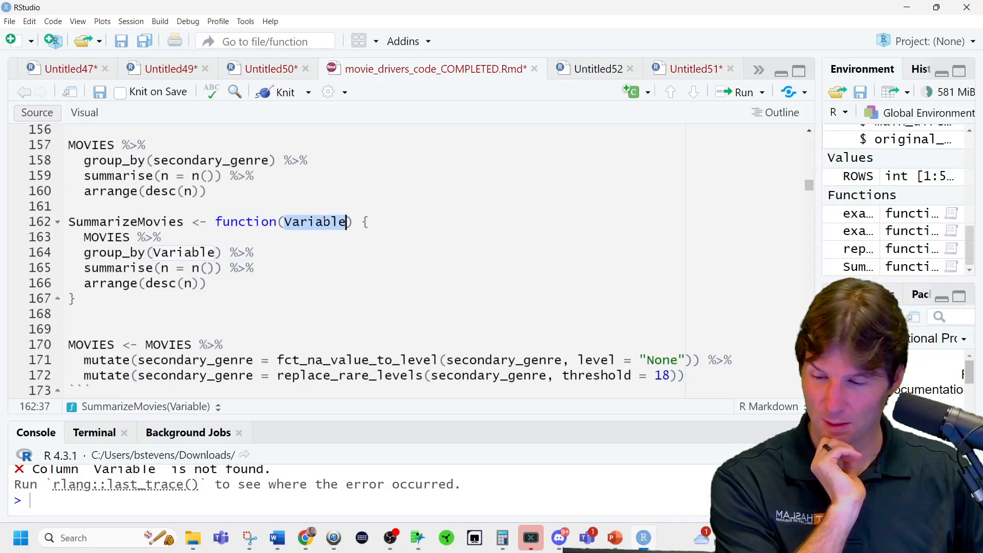
double_click(186, 252)
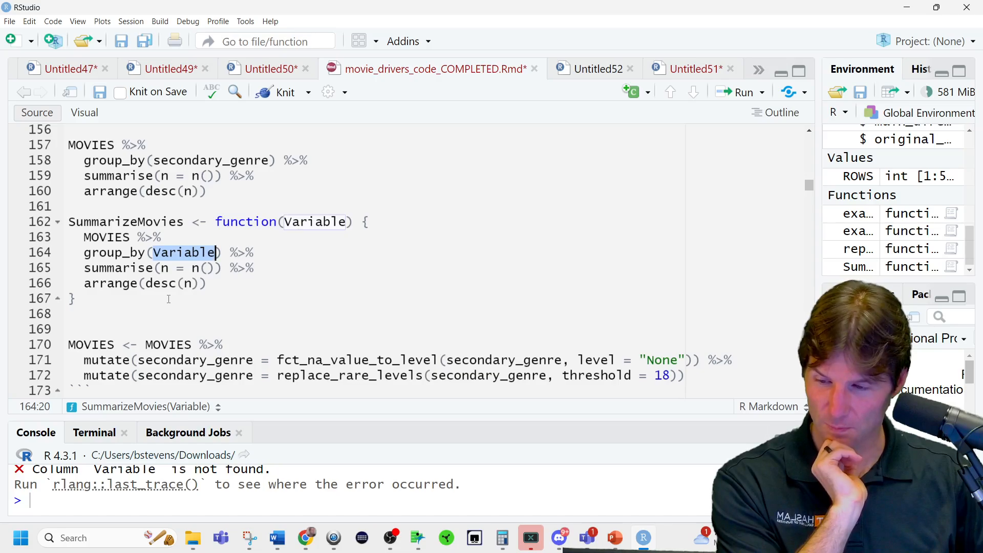
scroll(237, 290, "down", 5)
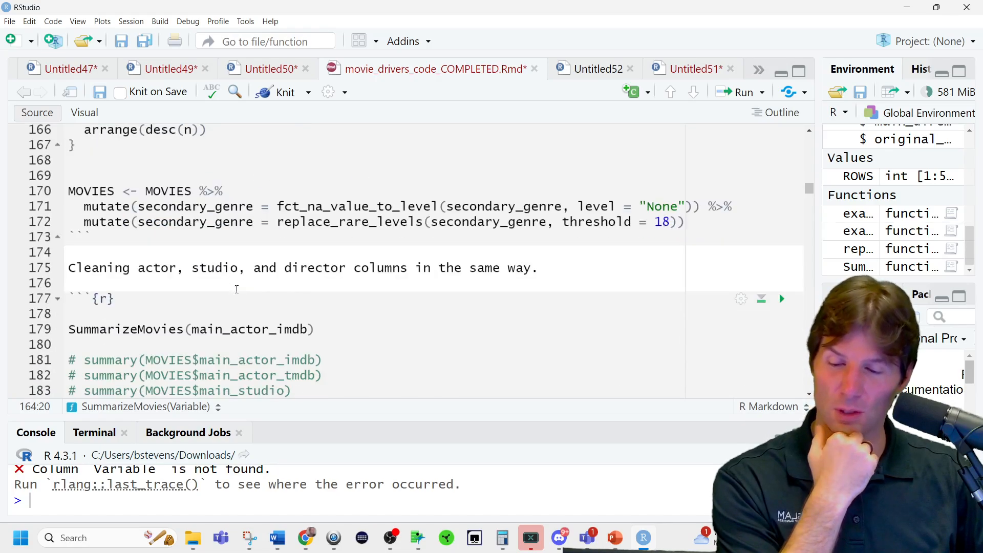
scroll(237, 289, "up", 1)
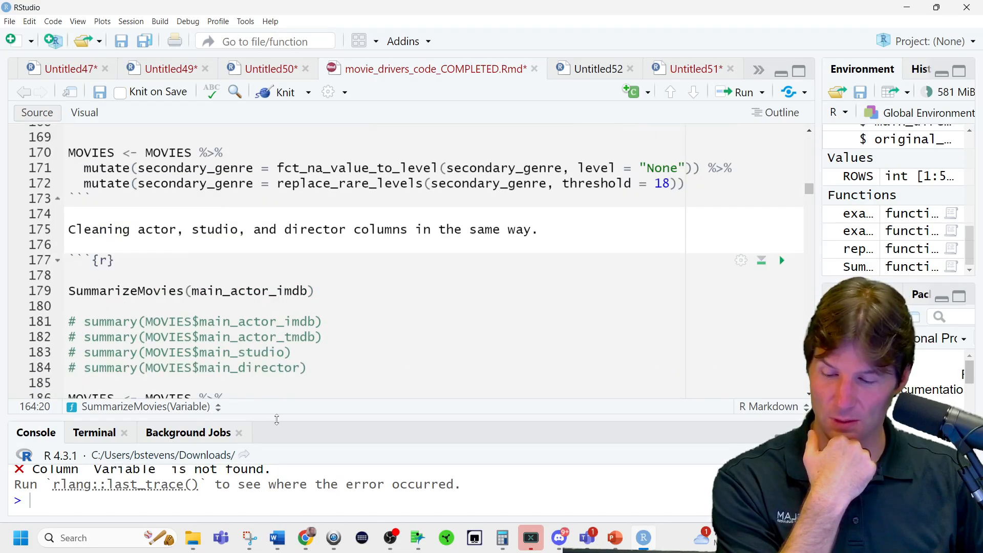
left_click_drag(274, 417, 280, 358)
scroll(276, 278, "down", 1)
scroll(276, 278, "up", 4)
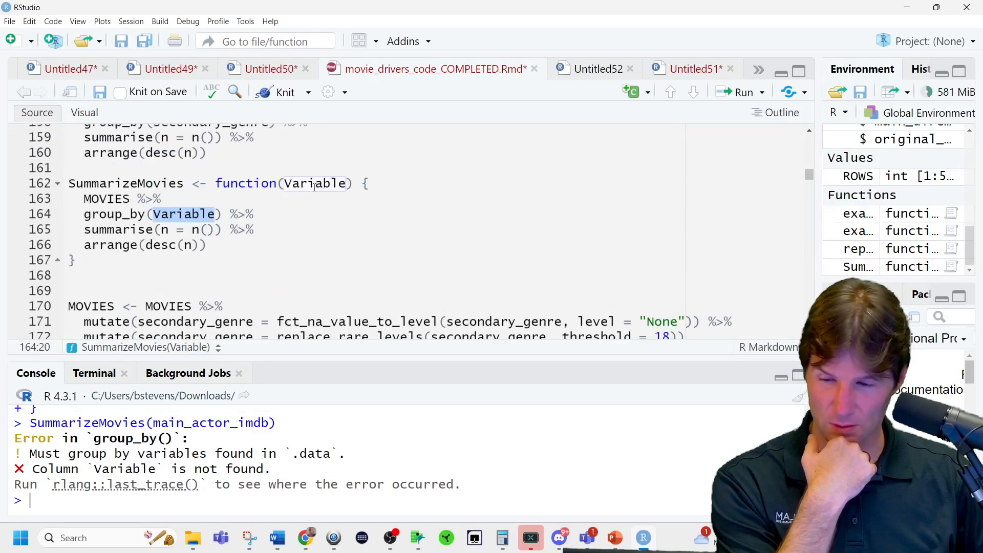
double_click(298, 184)
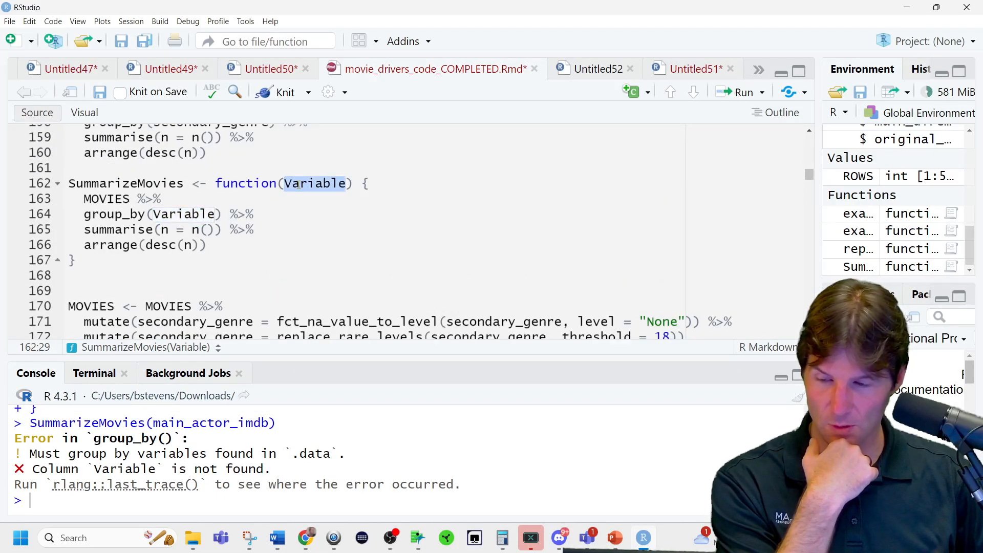
double_click(108, 199)
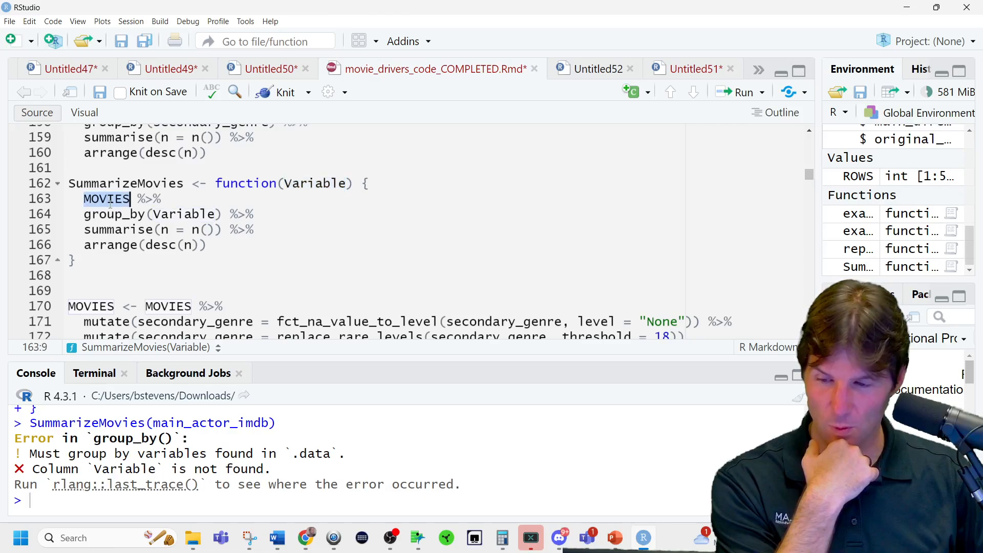
double_click(165, 216)
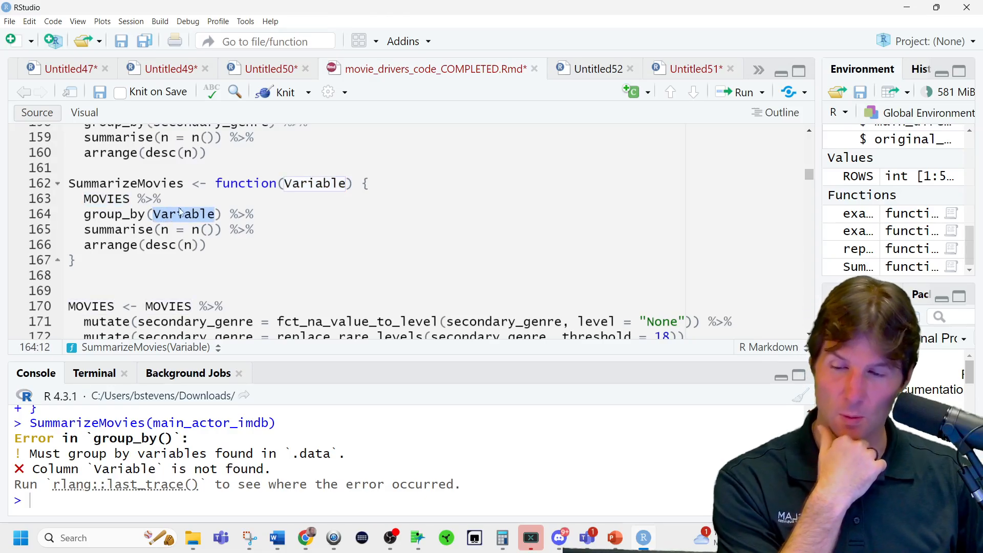
left_click(310, 182)
double_click(310, 182)
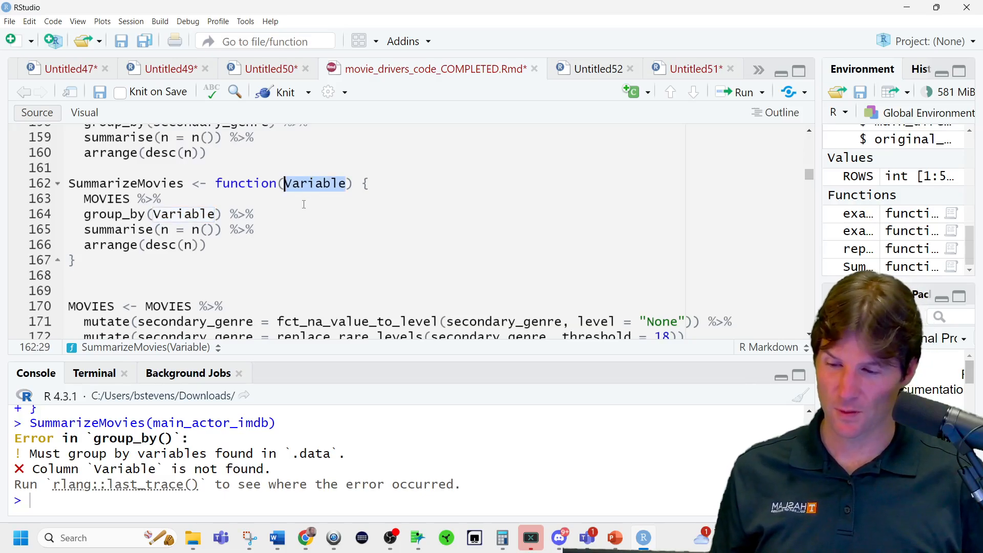
Try prefixing the argument of the SummarizeMovies call with MOVIES$ and run it.
scroll(328, 226, "down", 5)
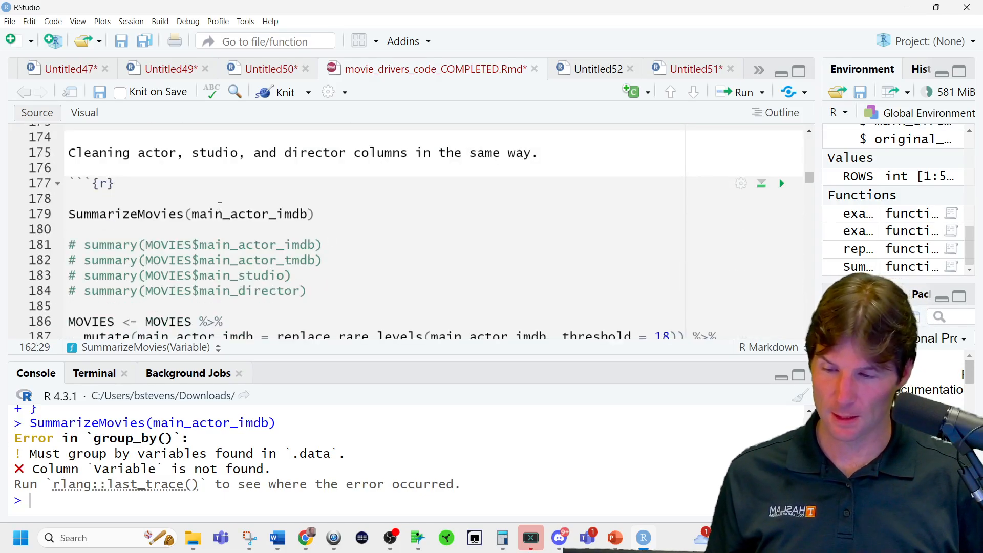
left_click(193, 213)
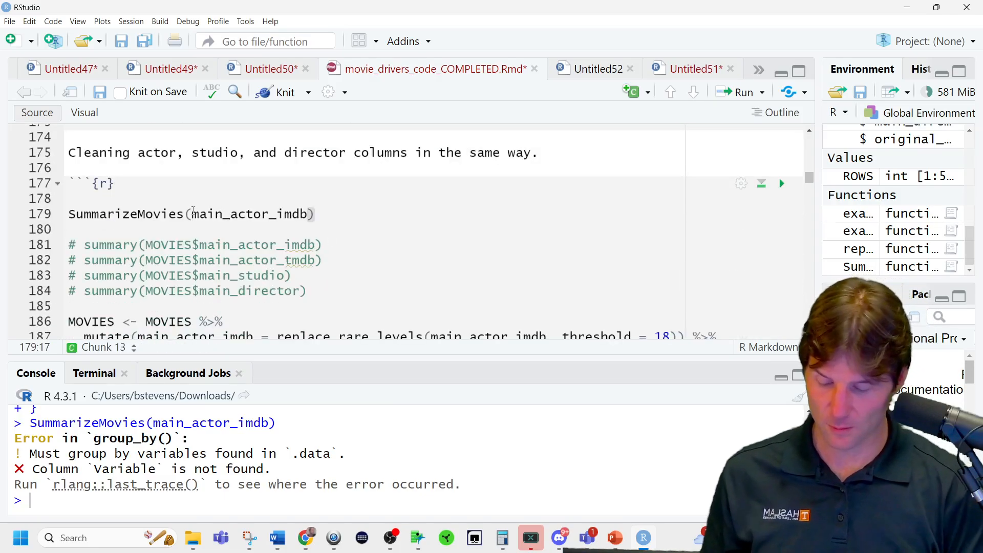
type("MOVIES$")
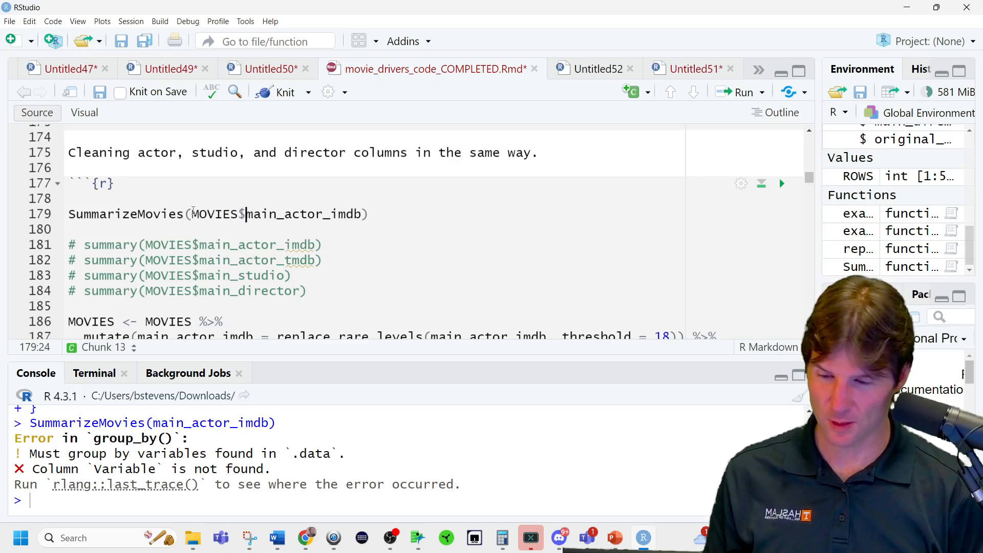
key("ctrl+Return")
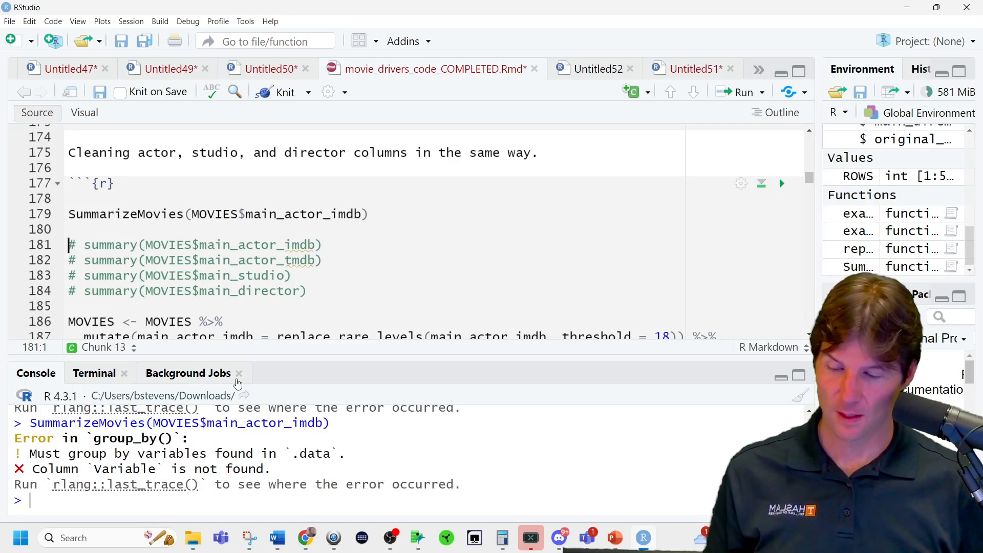
Compare the Variable argument in the SummarizeMovies header with its use inside group_by.
scroll(260, 237, "up", 5)
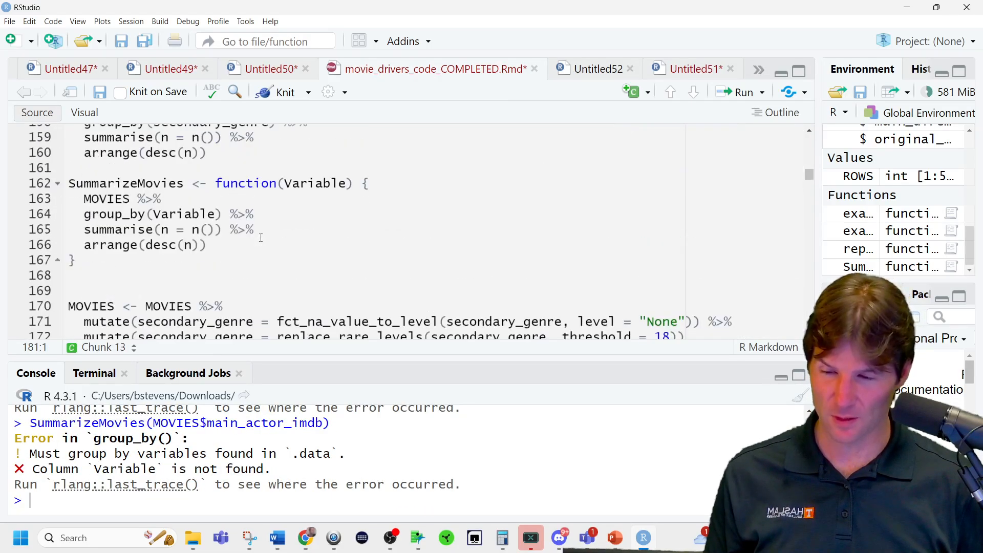
double_click(297, 183)
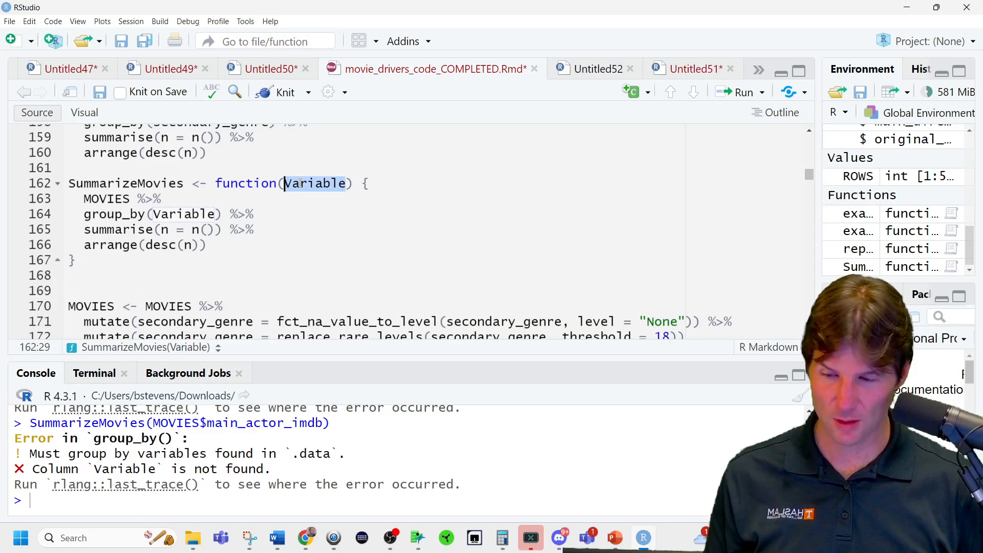
double_click(185, 214)
double_click(309, 183)
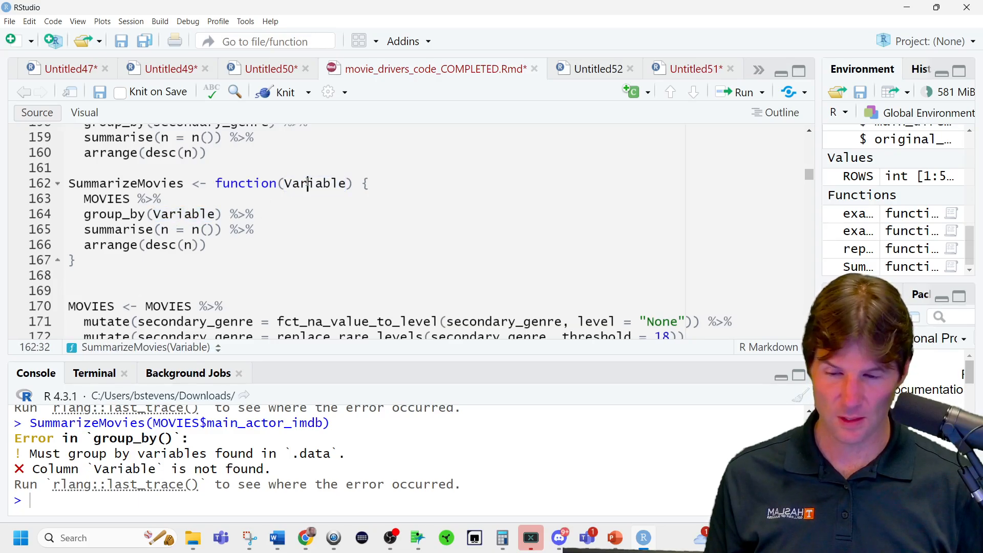
left_click(208, 215)
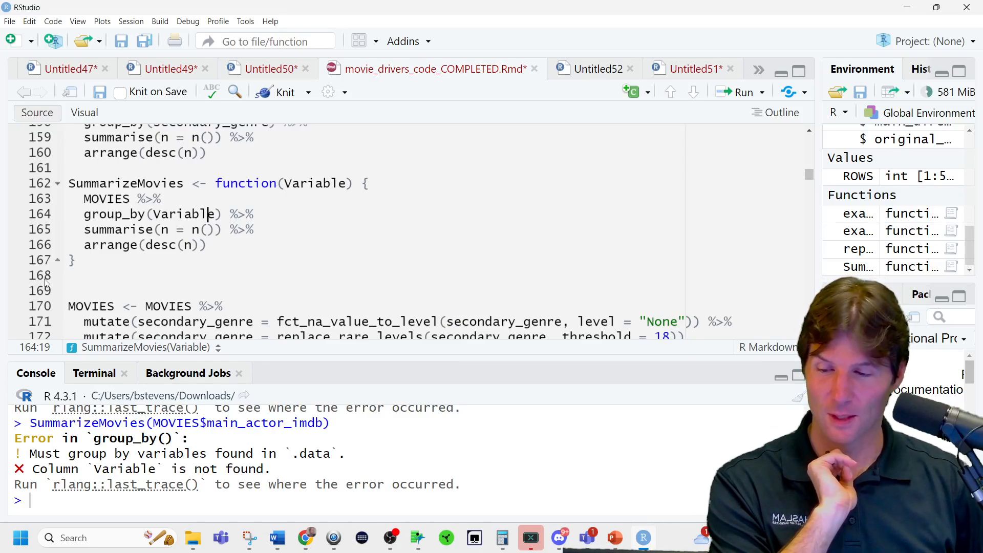
Replace the SummarizeMovies function with a pasted version that uses group_by({{ Variable }}) and run its definition.
left_click_drag(84, 259, 68, 183)
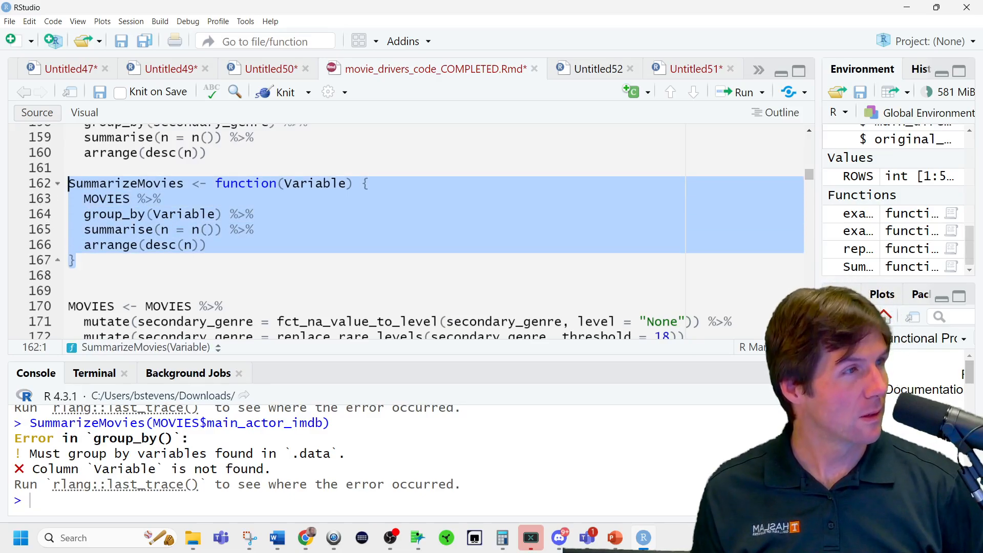
key("alt+Tab")
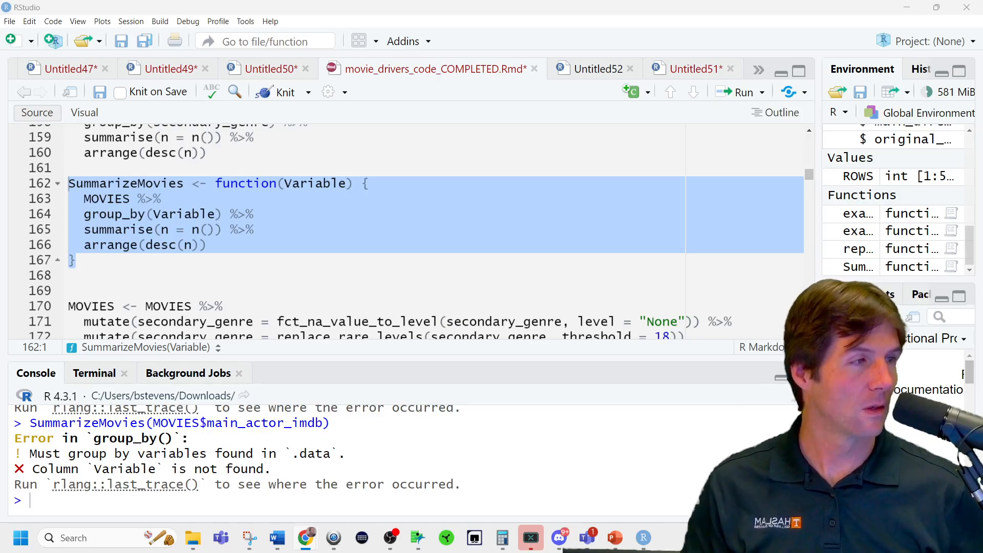
scroll(221, 240, "up", 1)
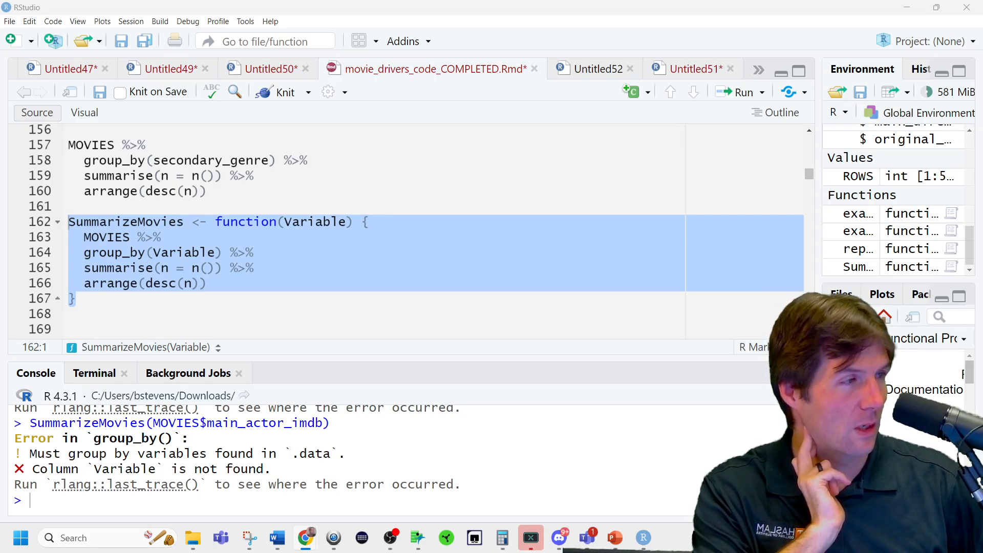
left_click(133, 315)
left_click_drag(97, 302, 59, 226)
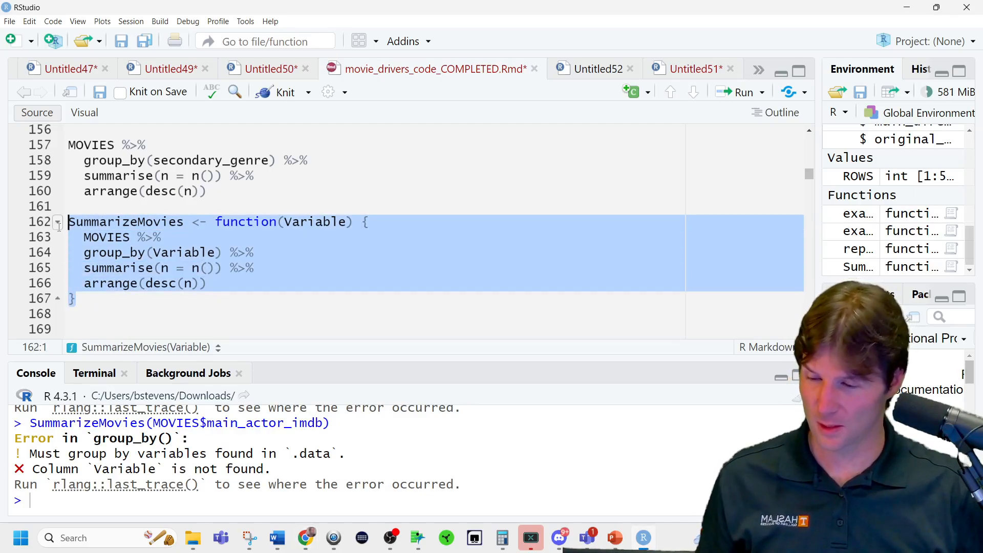
type("SummarizeMovies <- function(Variable) {   MOVIES %>%     group_by({{ Variable }}) %>%     summarise(n = n()) %>%     arrange(desc(n)) }")
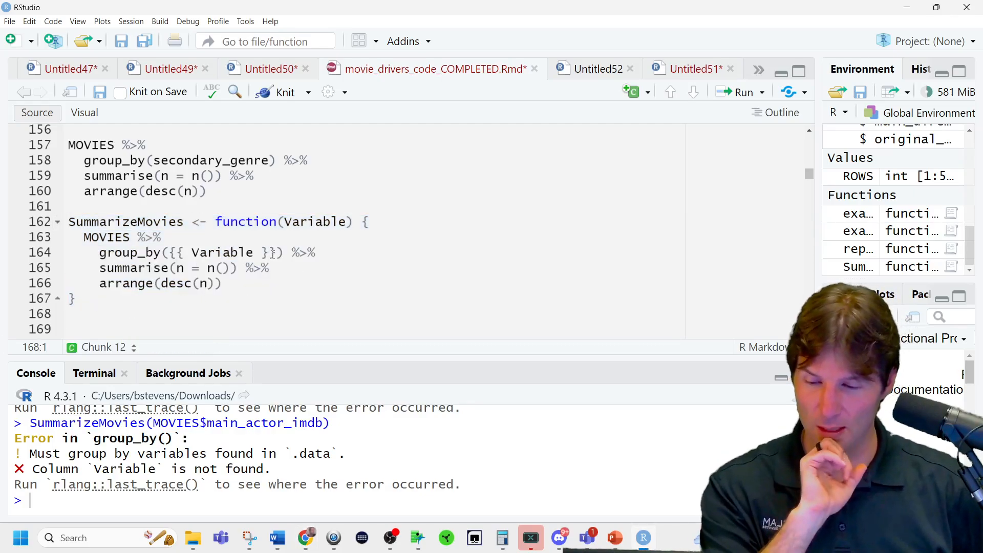
left_click(196, 234)
key("ctrl+Return")
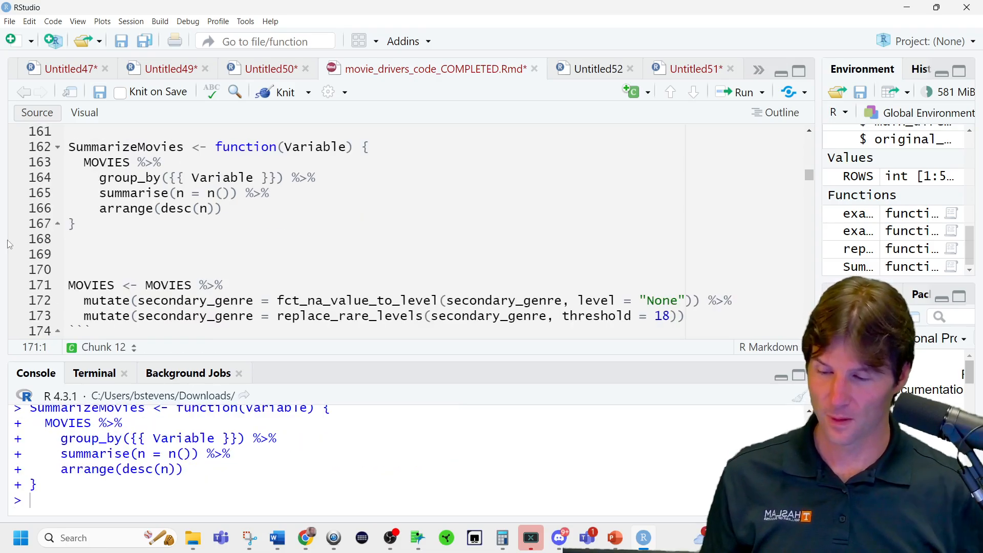
Change the argument of the SummarizeMovies call to plain main_actor_imdb without the MOVIES$ prefix and run it.
scroll(286, 248, "down", 5)
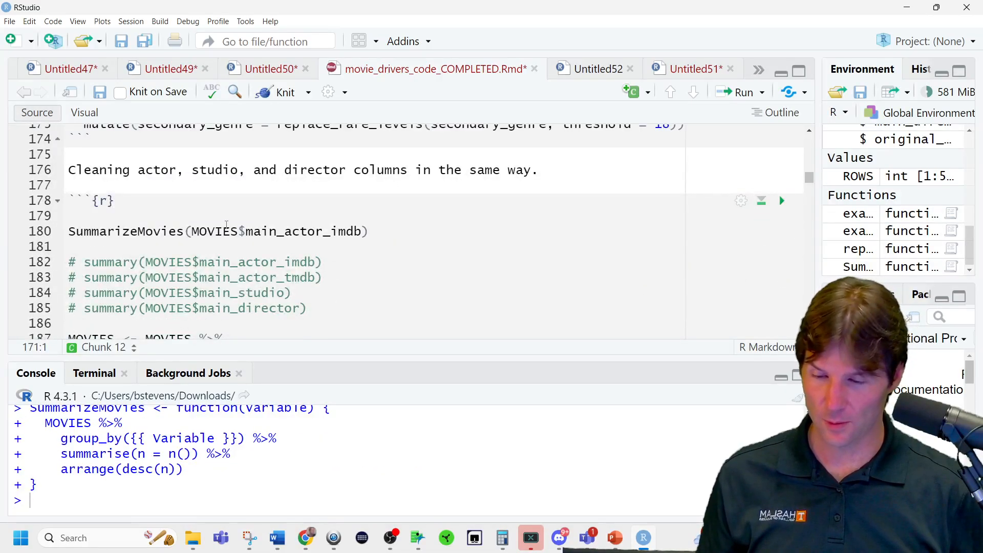
double_click(221, 232)
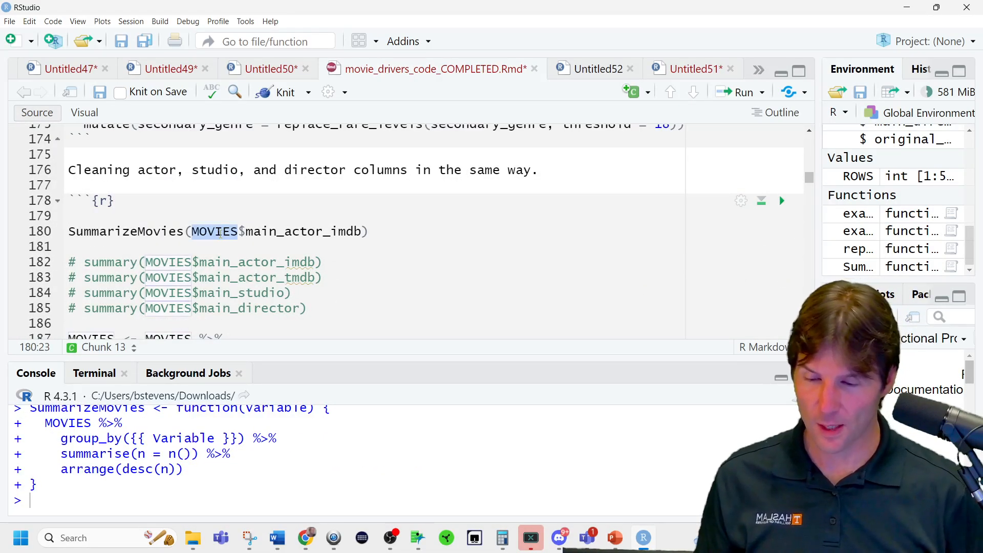
key("Delete")
key("Delete")
double_click(246, 230)
type("main")
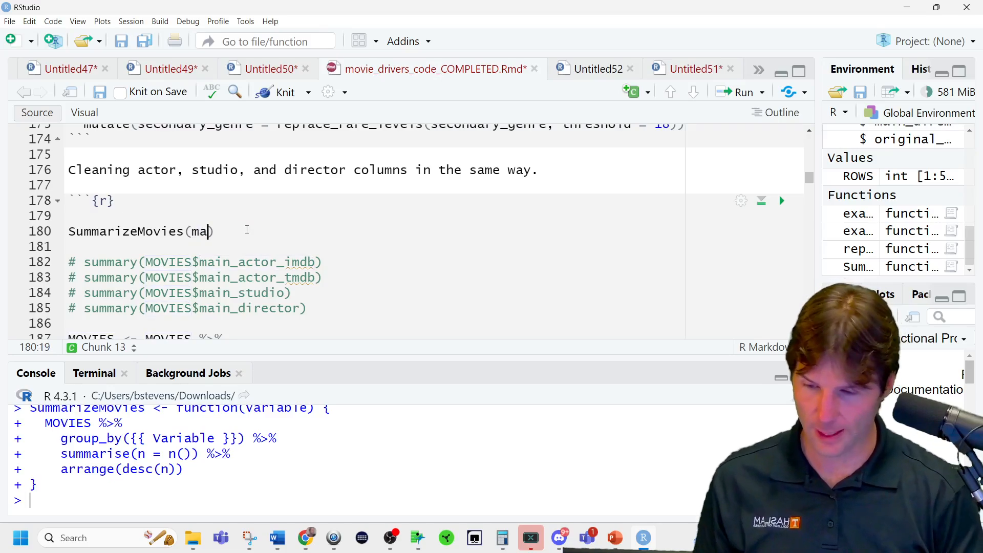
key("Escape")
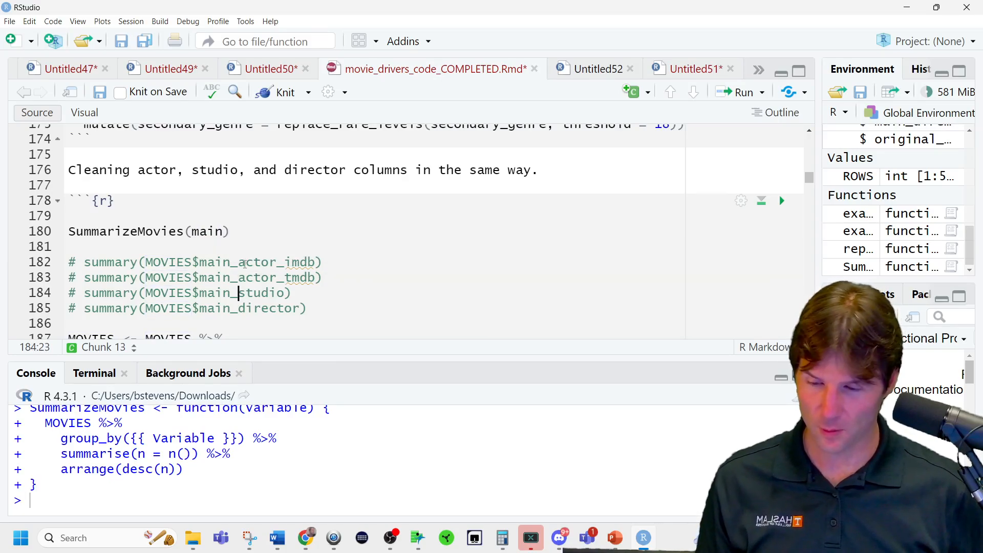
double_click(246, 262)
key("ctrl+c")
double_click(218, 231)
key("ctrl+v")
key("ctrl+Return")
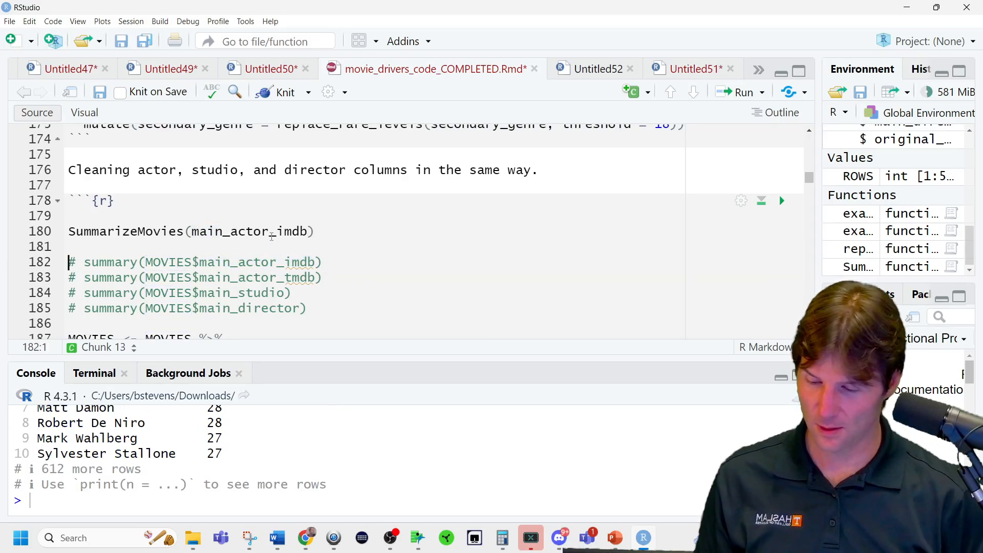
Add three copies of the SummarizeMovies(main_actor_imdb) line directly below the original call.
left_click_drag(357, 360, 369, 289)
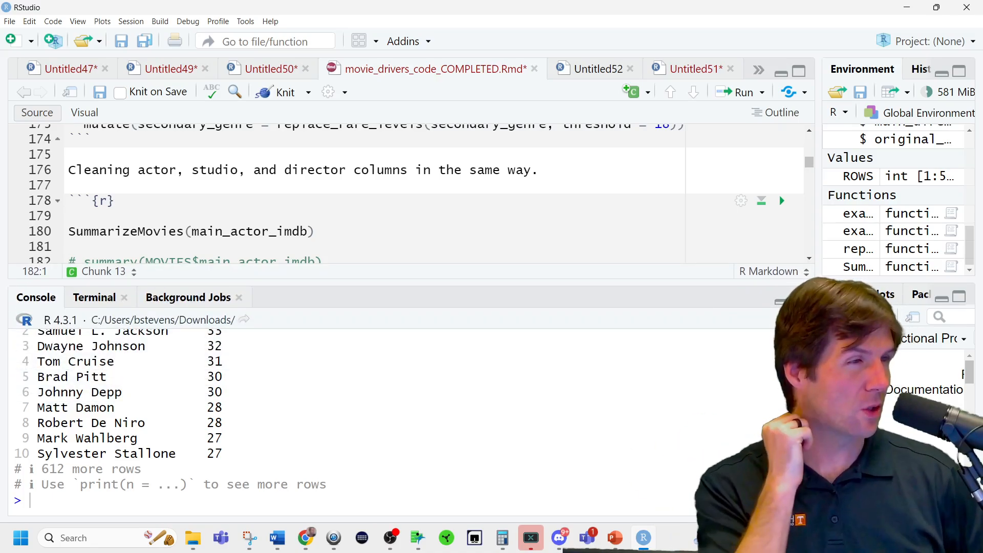
scroll(439, 243, "up", 5)
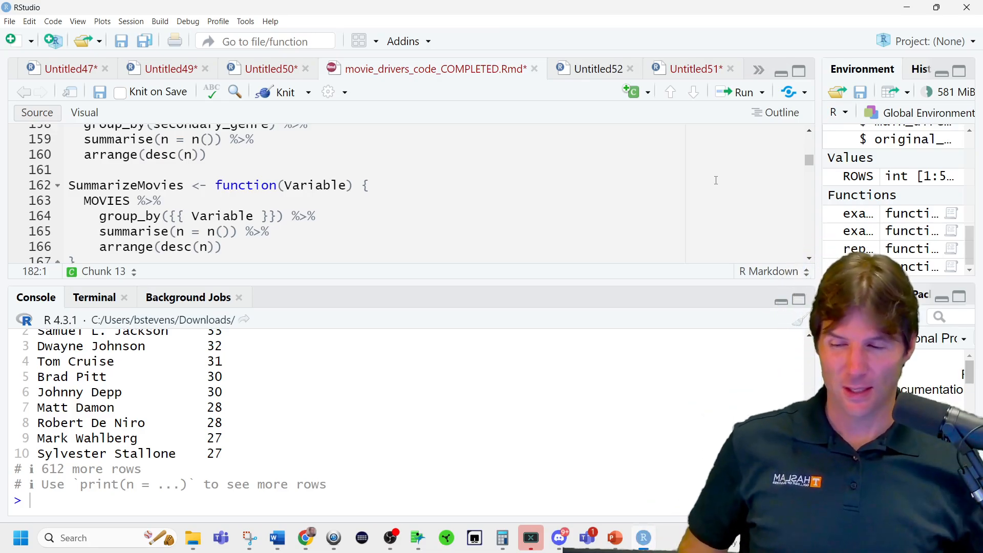
scroll(319, 238, "down", 6)
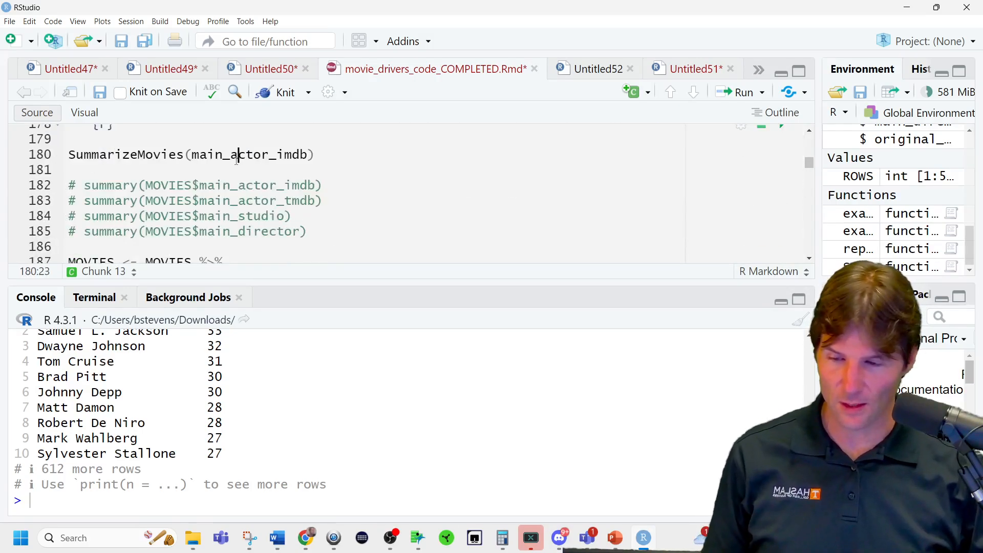
triple_click(236, 154)
key("ctrl+c")
left_click(239, 167)
key("ctrl+v")
key("ctrl+v")
Change the arguments of the second and third SummarizeMovies calls to main_actor_tmdb and main_studio.
key("ctrl+v")
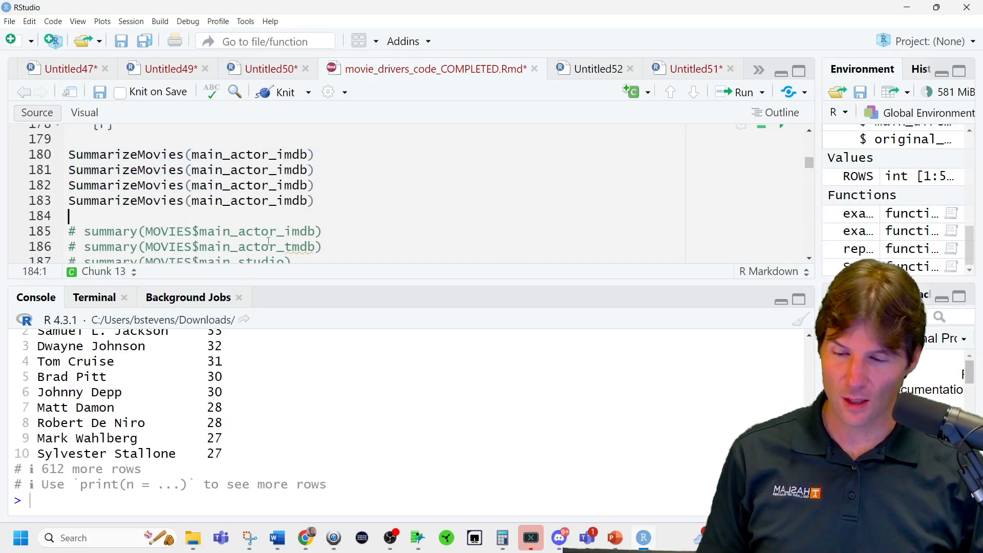
double_click(270, 246)
key("ctrl+c")
double_click(270, 171)
key("ctrl+v")
scroll(271, 175, "down", 1)
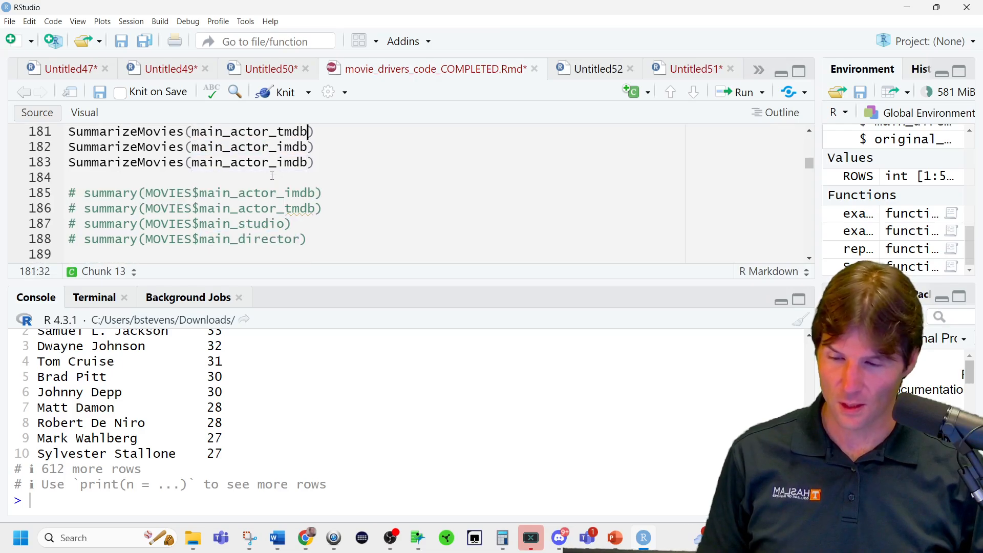
double_click(264, 225)
key("ctrl+c")
double_click(251, 147)
Change the argument of the fourth SummarizeMovies call to main_director.
key("ctrl+v")
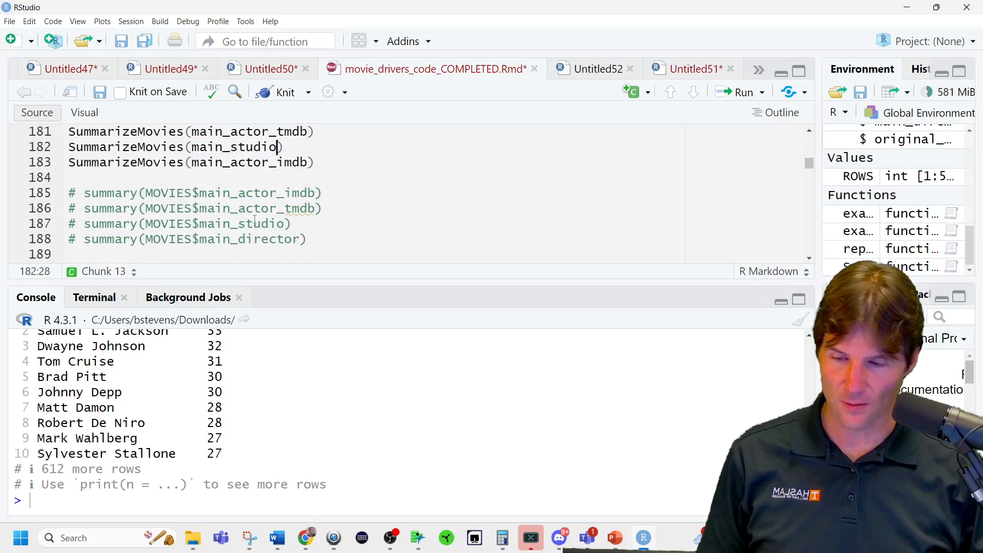
left_click(253, 239)
double_click(253, 239)
key("ctrl+c")
double_click(255, 163)
key("ctrl+v")
scroll(333, 208, "up", 1)
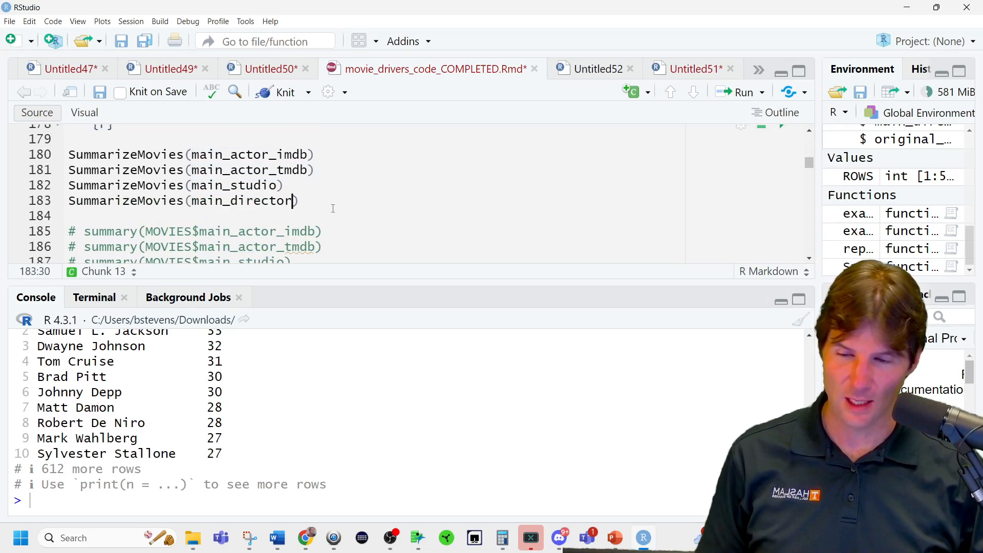
Clear the console and run all four SummarizeMovies calls in order.
left_click(333, 154)
key("ctrl+Return")
key("ctrl+Return")
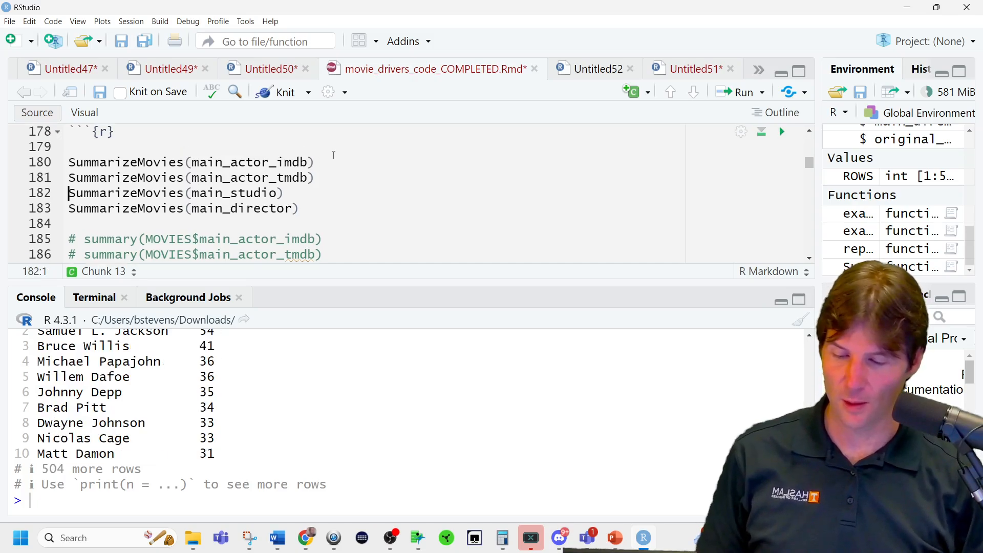
left_click_drag(410, 283, 419, 332)
key("ctrl+l")
left_click(357, 157)
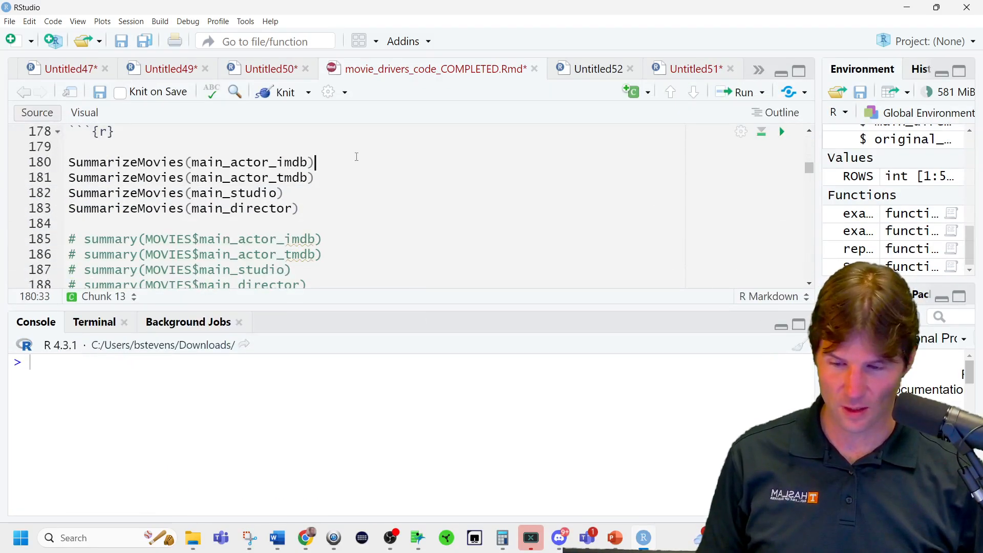
key("ctrl+Return")
key("ctrl+Return")
key("ctrl+Return")
key("ctrl+Return")
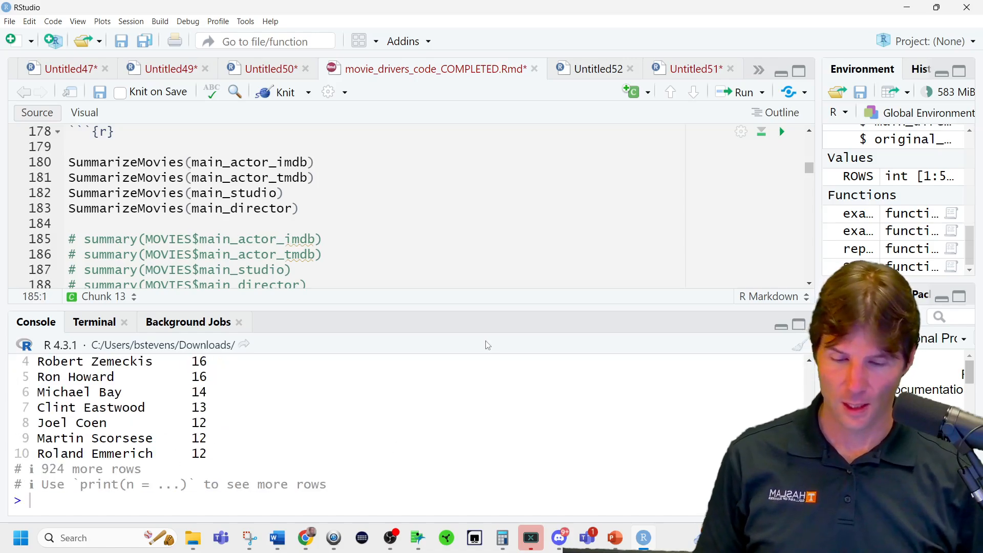
Enlarge the console and examine the movie counts for the main_actor_imdb and main_actor_tmdb columns.
left_click_drag(495, 306, 356, 82)
scroll(354, 357, "up", 10)
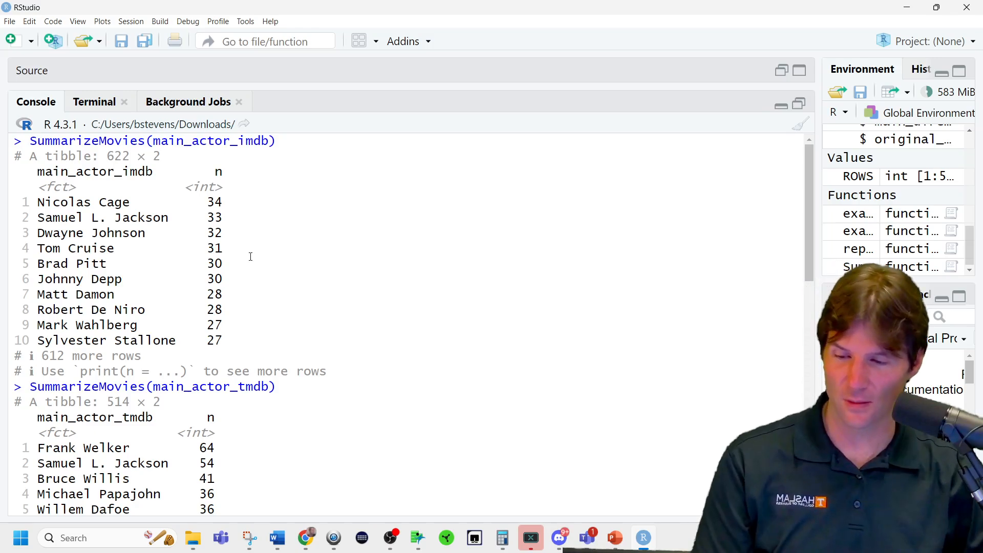
triple_click(230, 217)
triple_click(235, 232)
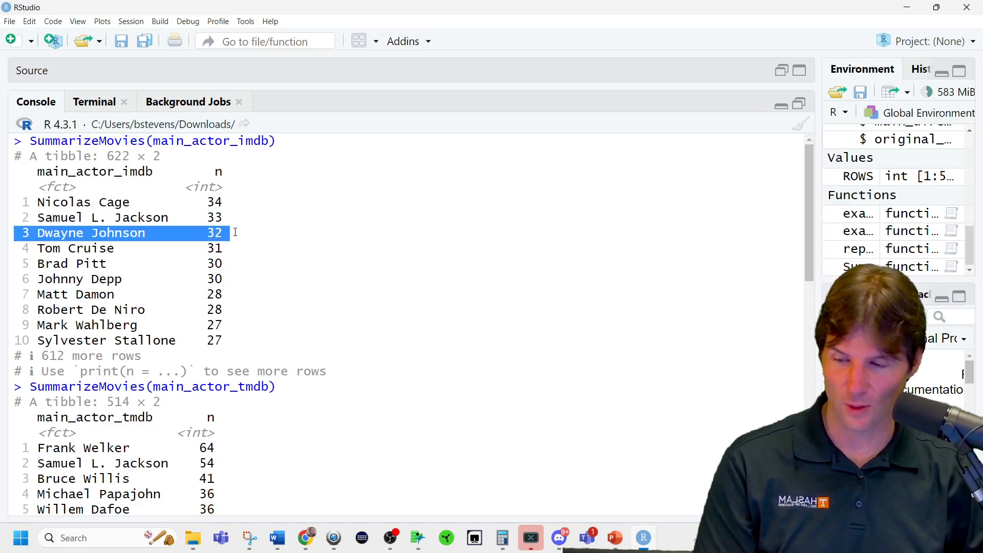
scroll(301, 373, "down", 1)
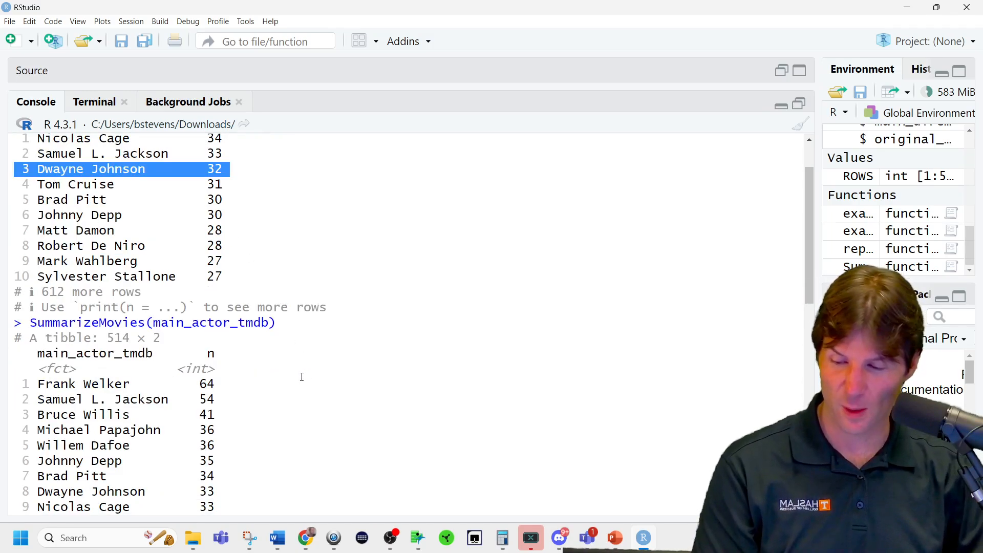
scroll(302, 377, "down", 2)
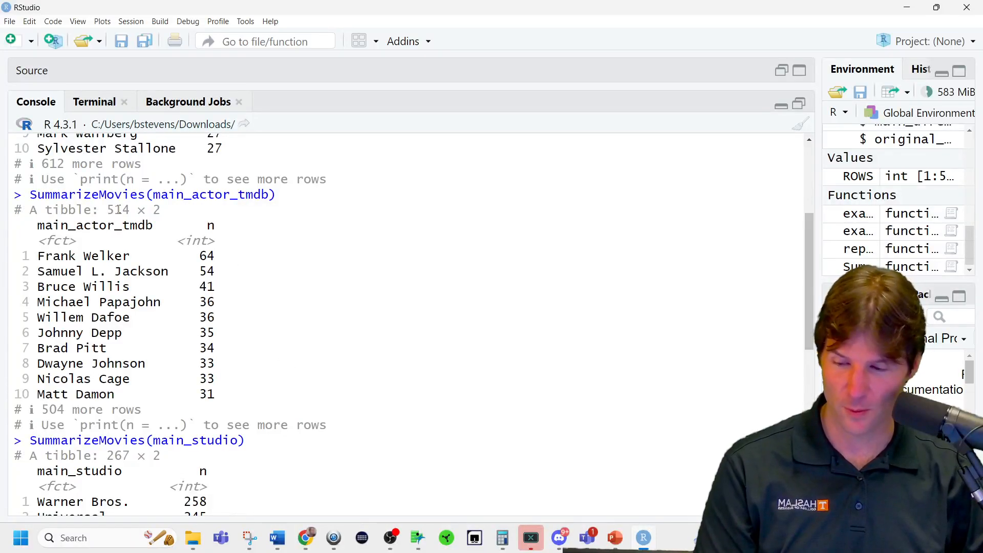
double_click(132, 226)
triple_click(169, 255)
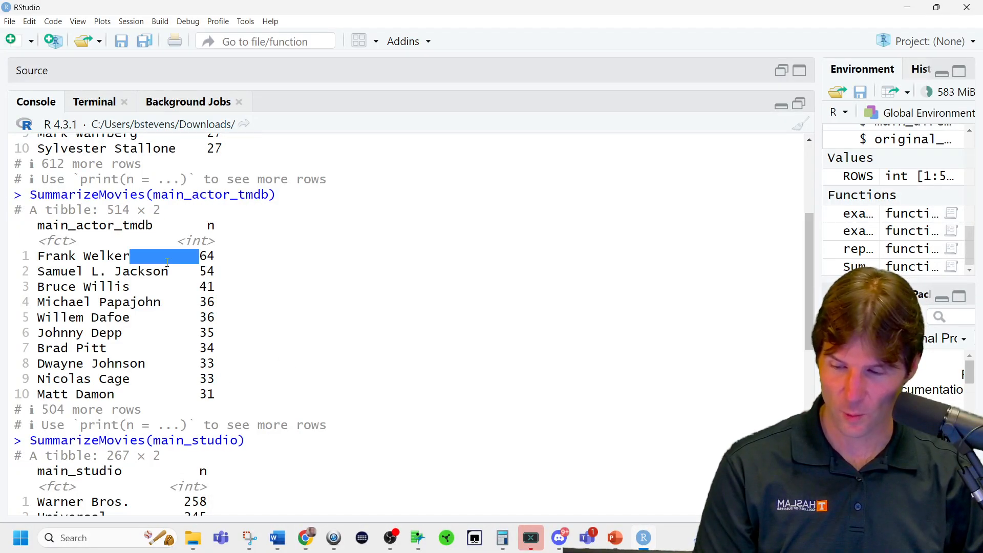
triple_click(175, 271)
triple_click(183, 284)
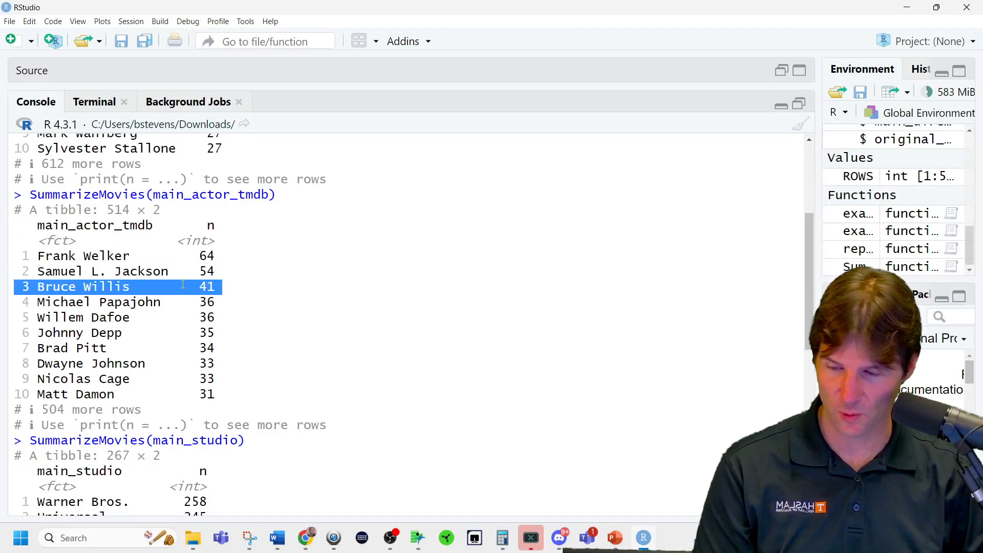
triple_click(182, 307)
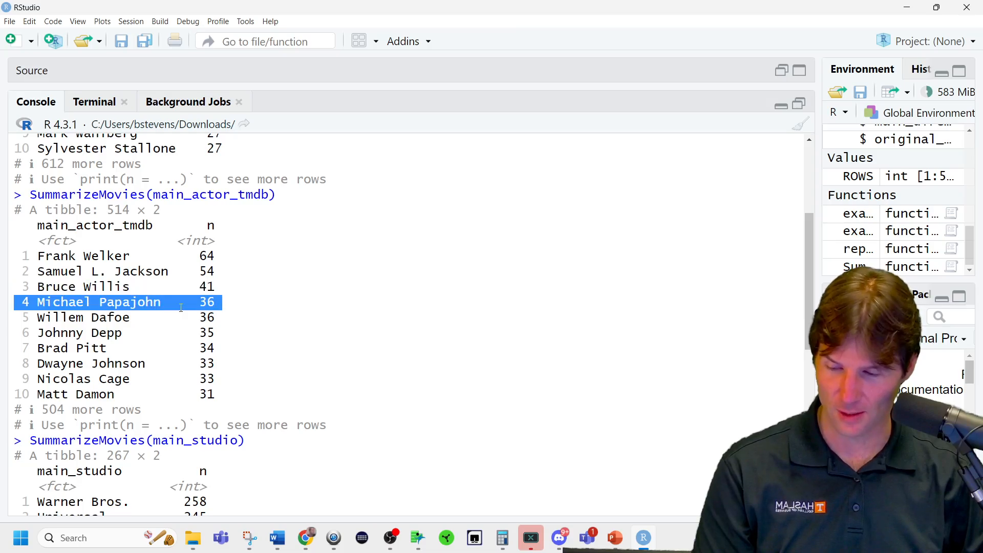
triple_click(180, 322)
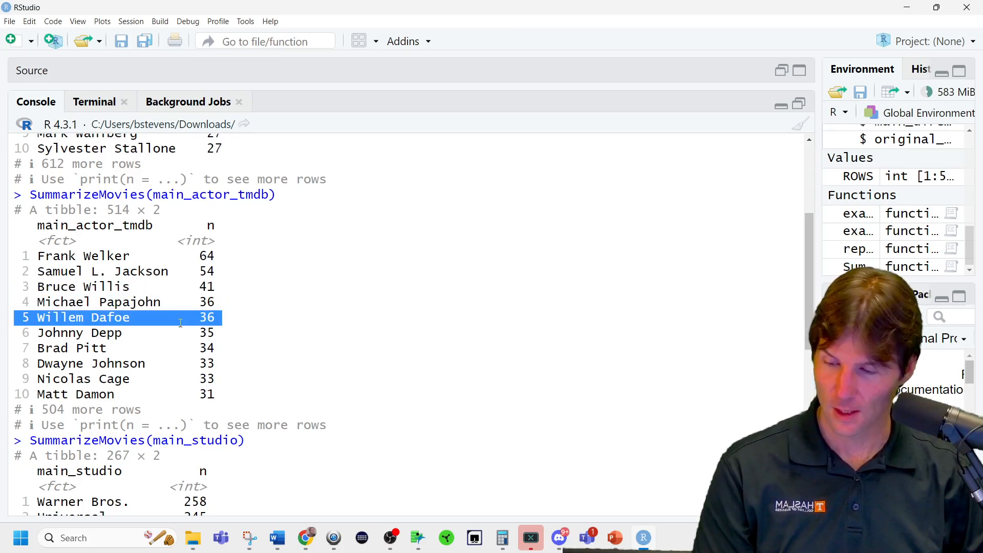
Examine the movie counts per studio and per director in the main_studio and main_director output.
scroll(191, 349, "down", 7)
scroll(186, 254, "up", 2)
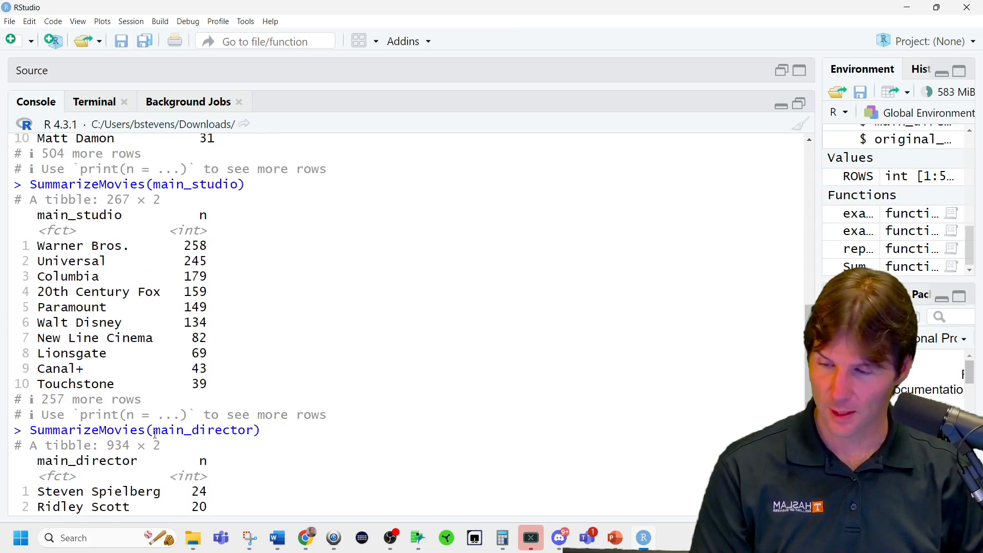
double_click(196, 261)
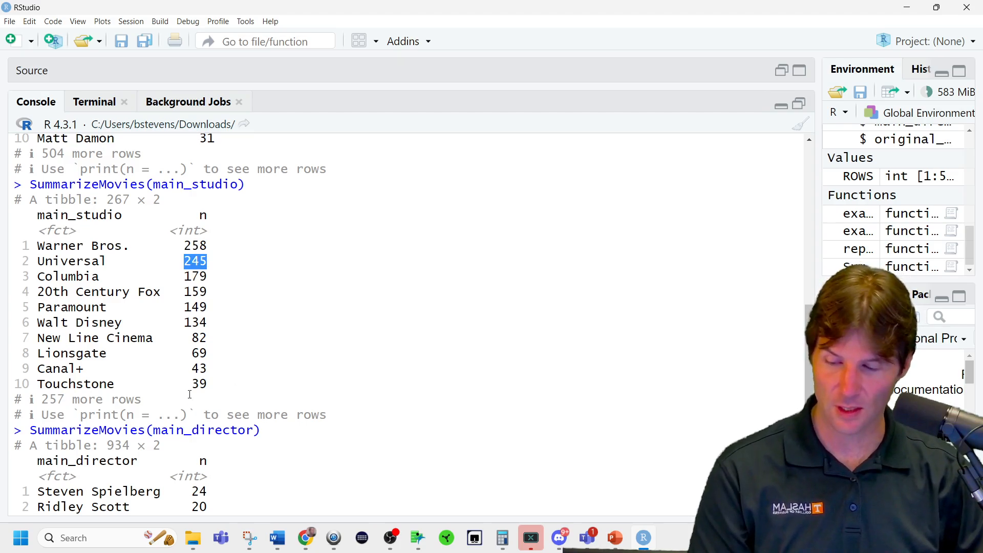
triple_click(180, 383)
scroll(201, 385, "down", 4)
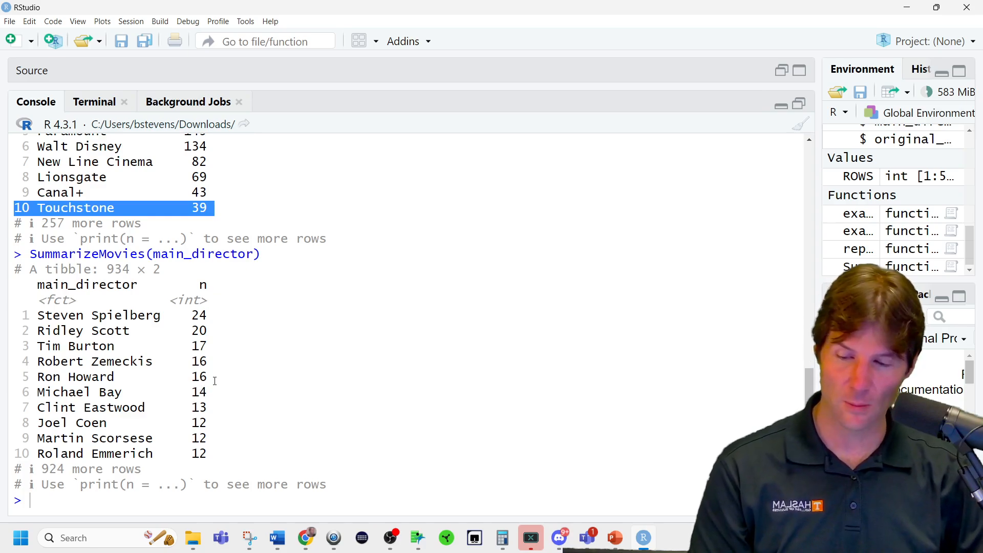
triple_click(215, 320)
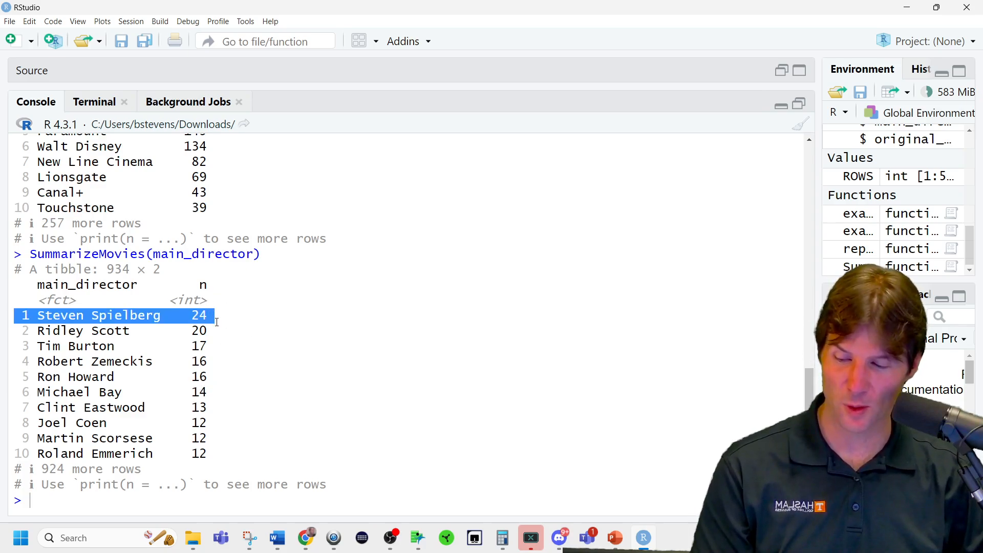
triple_click(217, 322)
triple_click(201, 346)
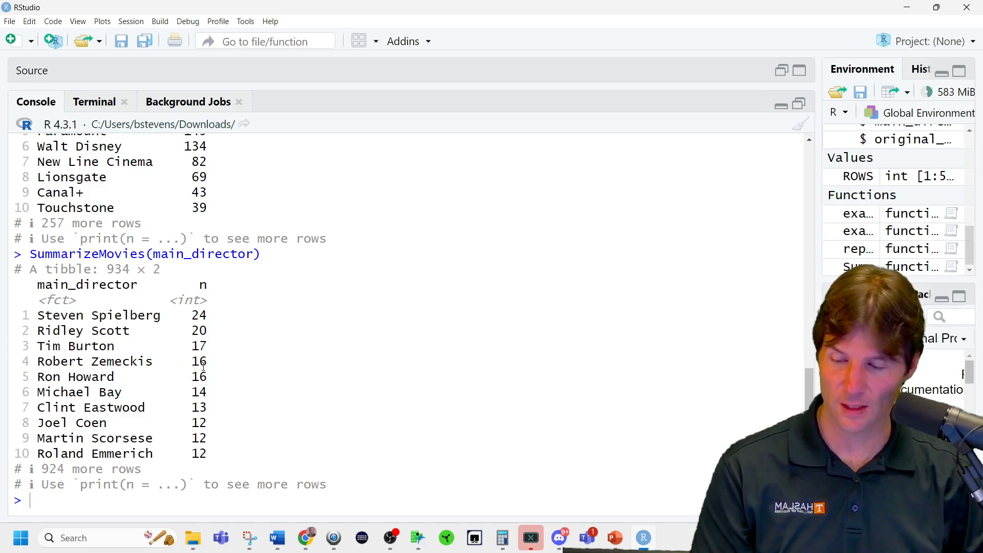
double_click(199, 361)
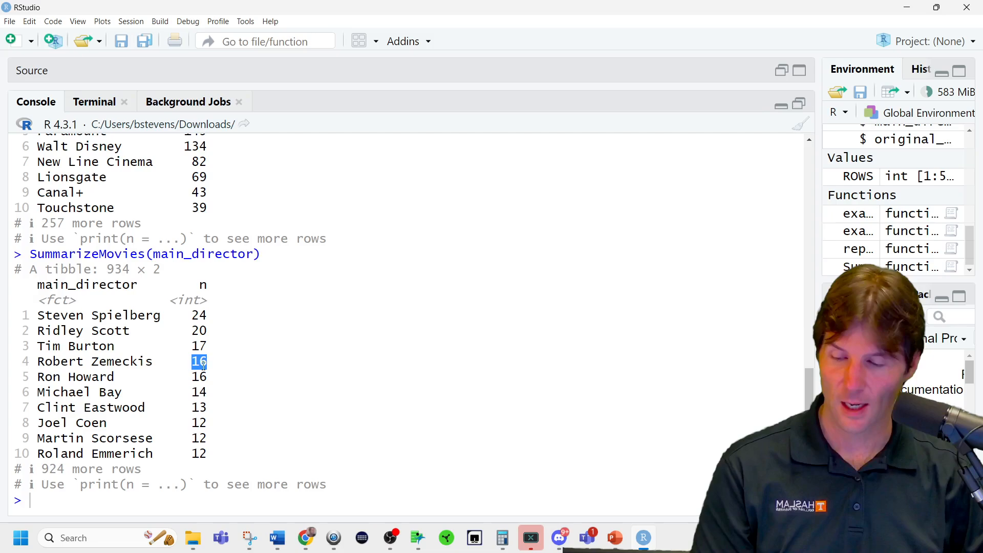
triple_click(205, 390)
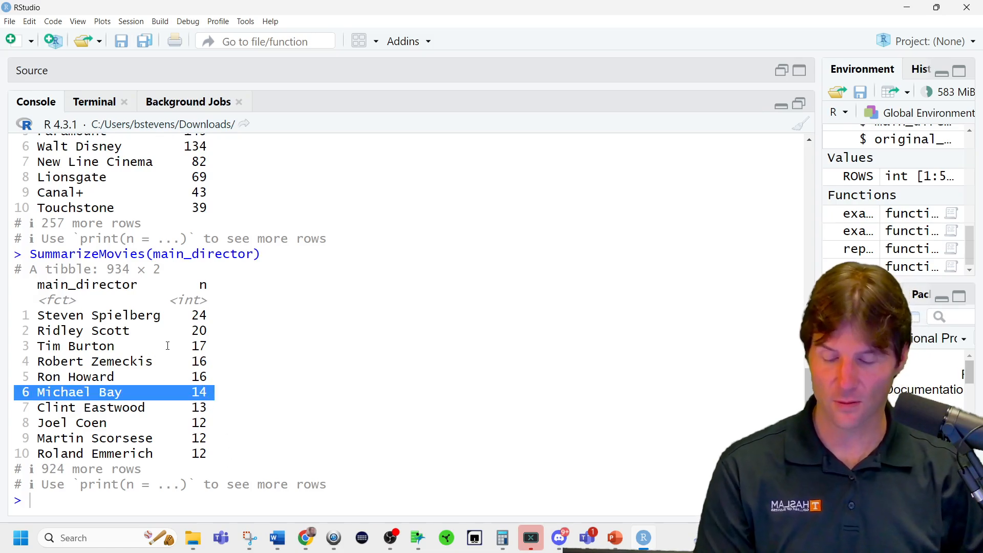
Bring back the source code and change arrange(desc(n)) to arrange(n) inside the SummarizeMovies function.
left_click(799, 104)
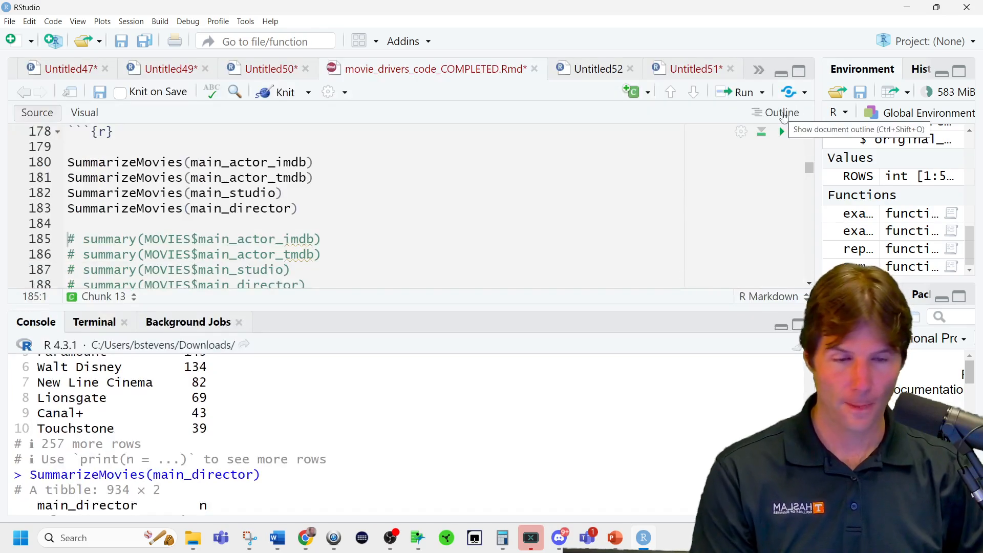
scroll(473, 225, "down", 4)
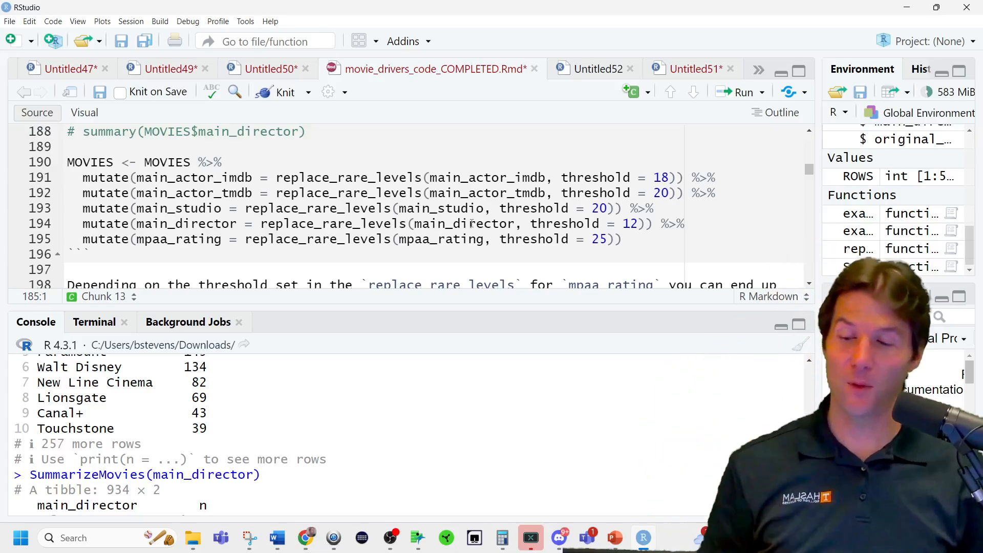
scroll(203, 226, "up", 8)
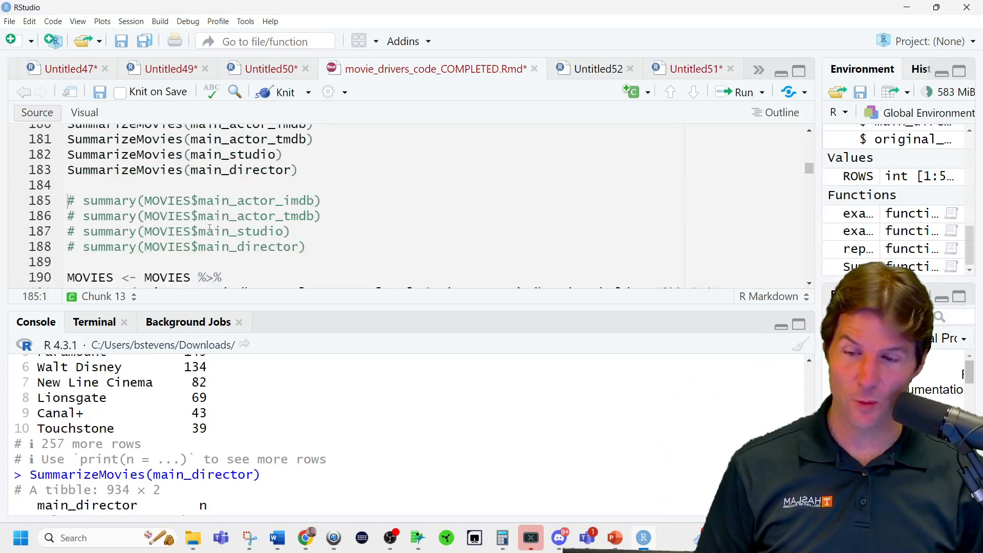
scroll(209, 227, "up", 2)
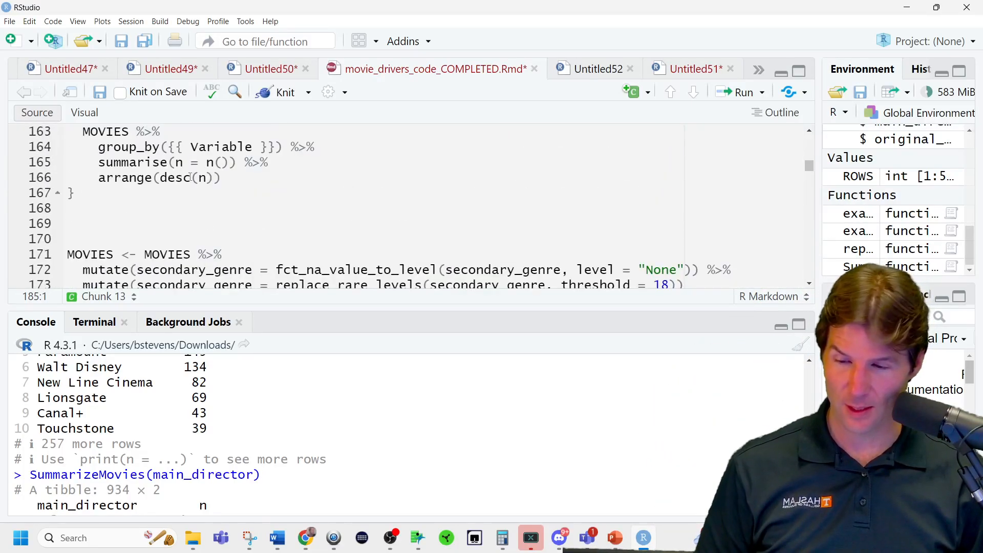
left_click(167, 178)
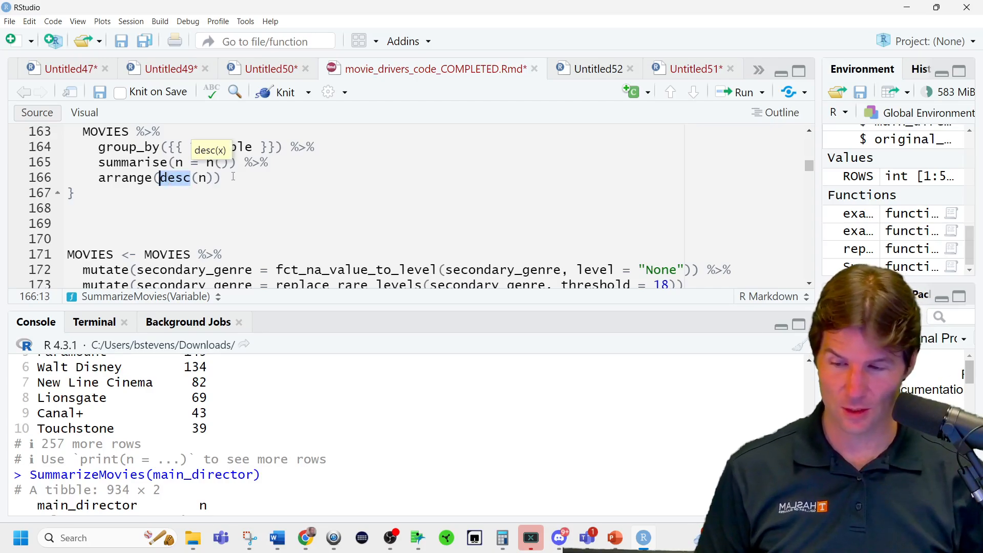
key("Delete")
key("Delete")
key("Right")
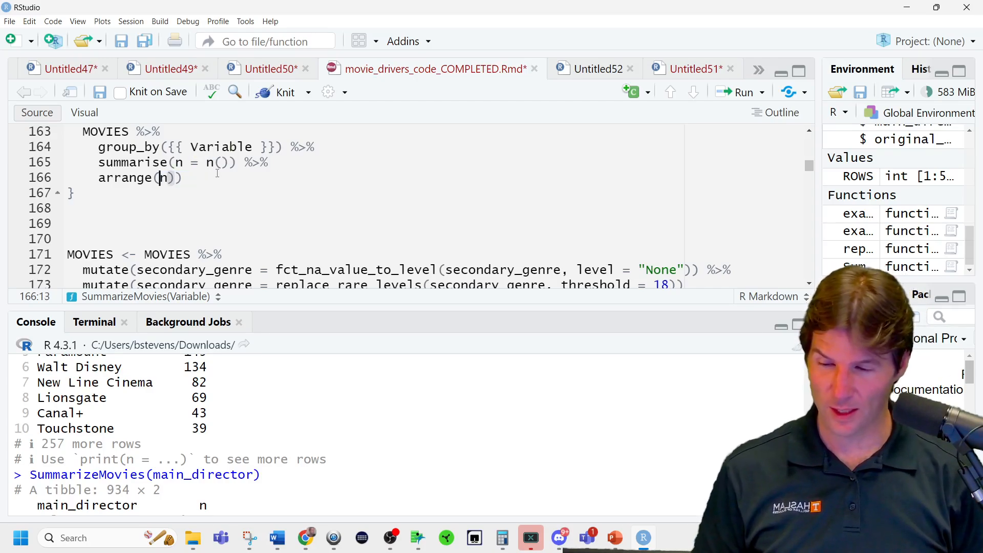
key("Delete")
Rerun the complete SummarizeMovies function definition with the edited arrange line.
key("ctrl+Return")
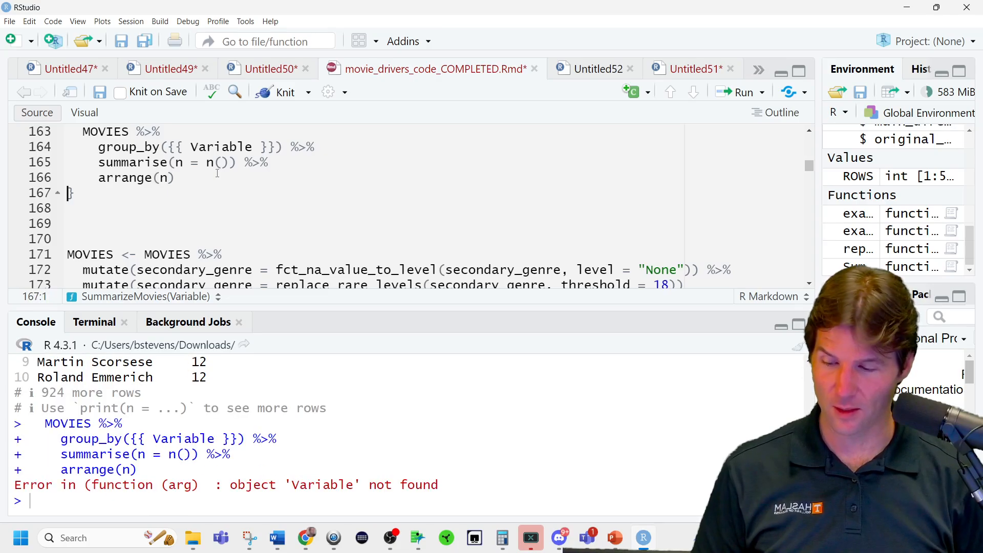
scroll(235, 200, "up", 1)
scroll(235, 200, "up", 1)
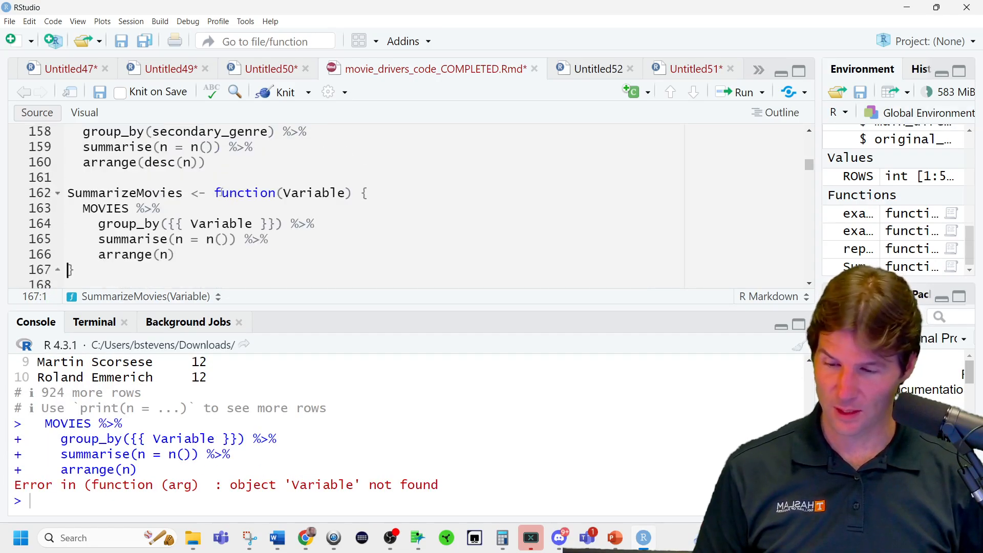
left_click(281, 187)
key("ctrl+Return")
Run the SummarizeMovies call for main_actor_imdb and view its output from the top.
scroll(281, 188, "down", 3)
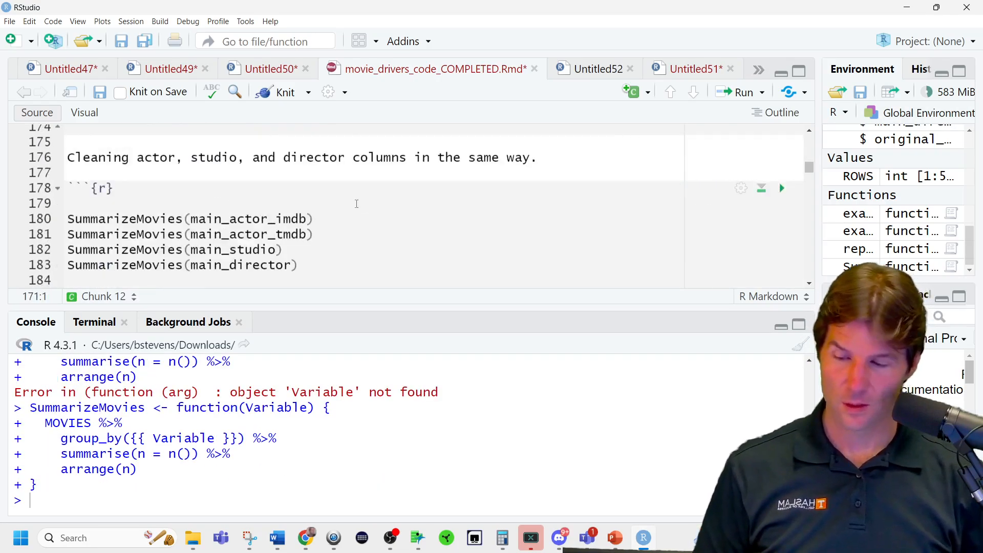
left_click(314, 218)
key("ctrl+Return")
scroll(357, 452, "up", 4)
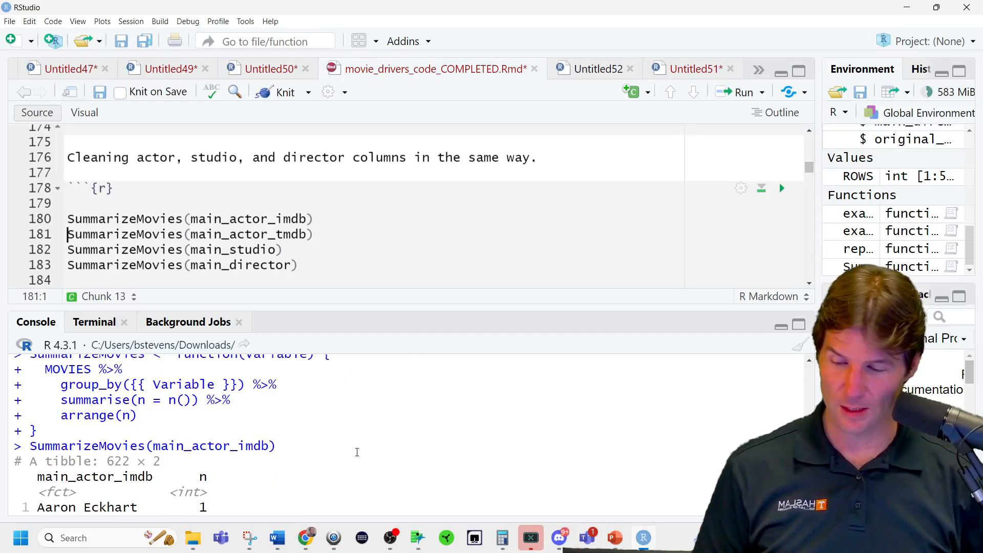
Examine the actors with the fewest movies in the main_actor_imdb output, highlighting the first listed actor.
scroll(356, 452, "down", 2)
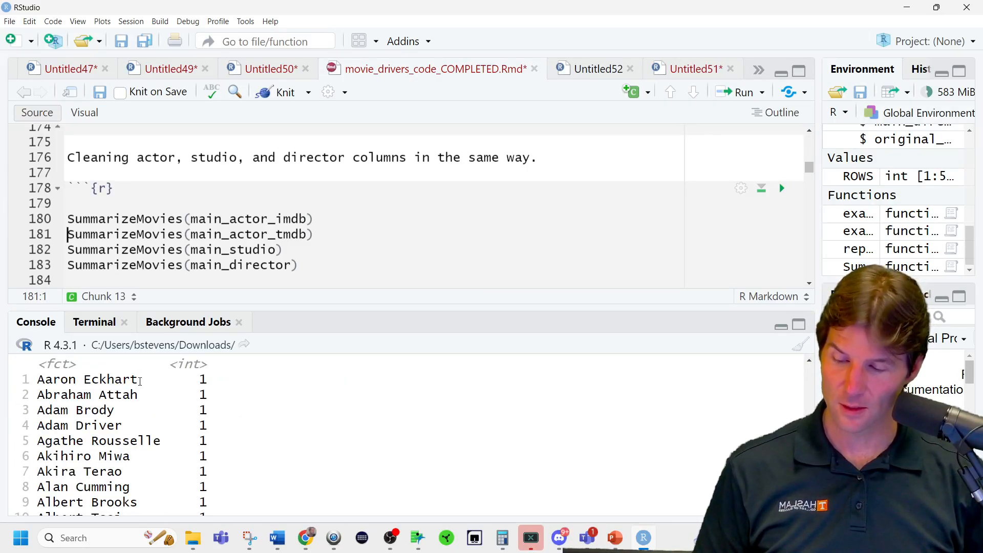
left_click_drag(137, 379, 41, 375)
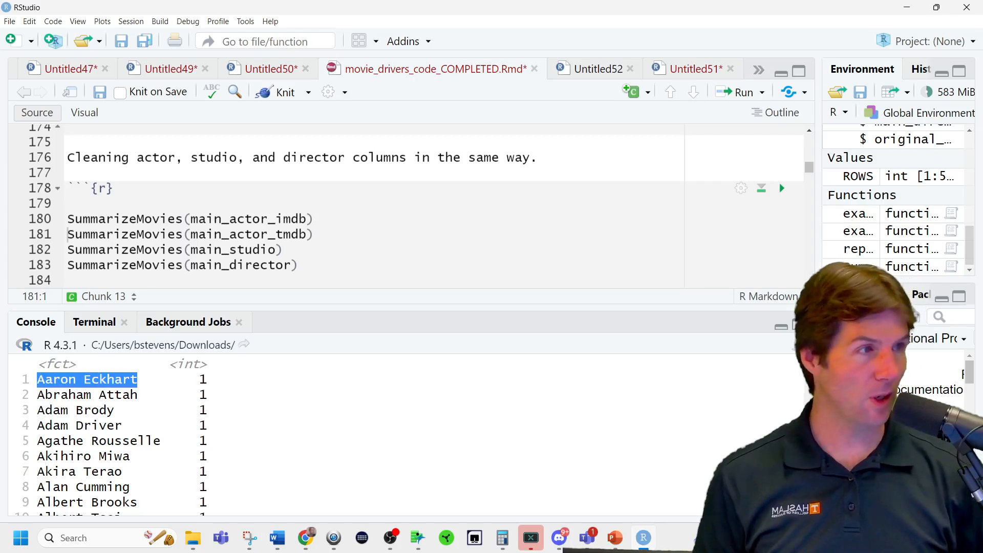
key("alt+Tab")
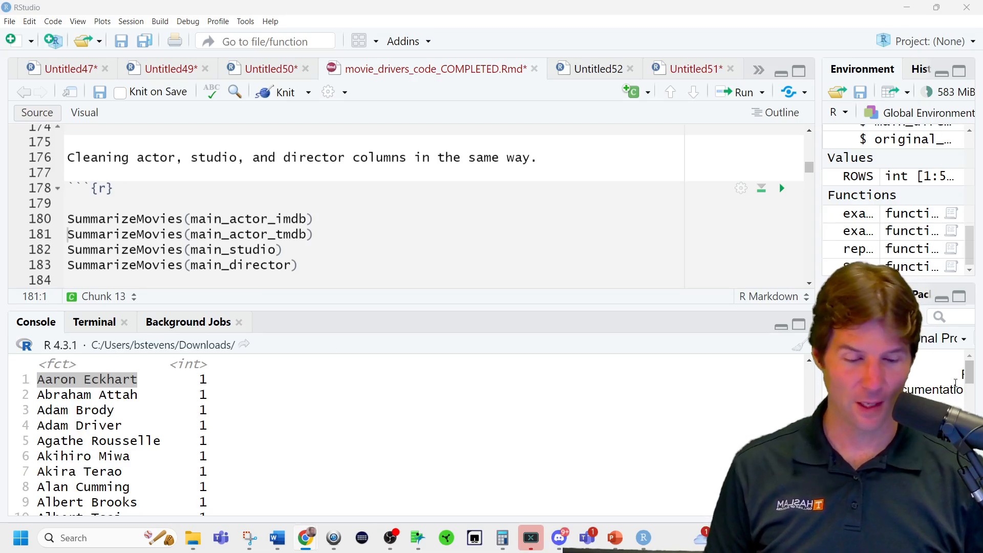
Clear the console and run the MOVIES mutate block applying replace_rare_levels to the actor, studio, director and mpaa_rating columns.
key("ctrl+l")
scroll(370, 254, "down", 3)
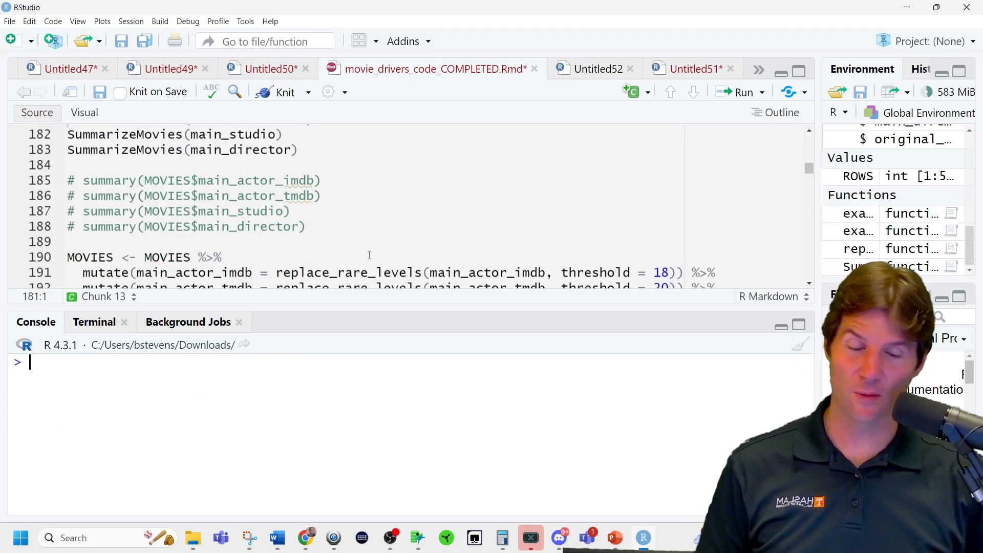
scroll(369, 255, "down", 2)
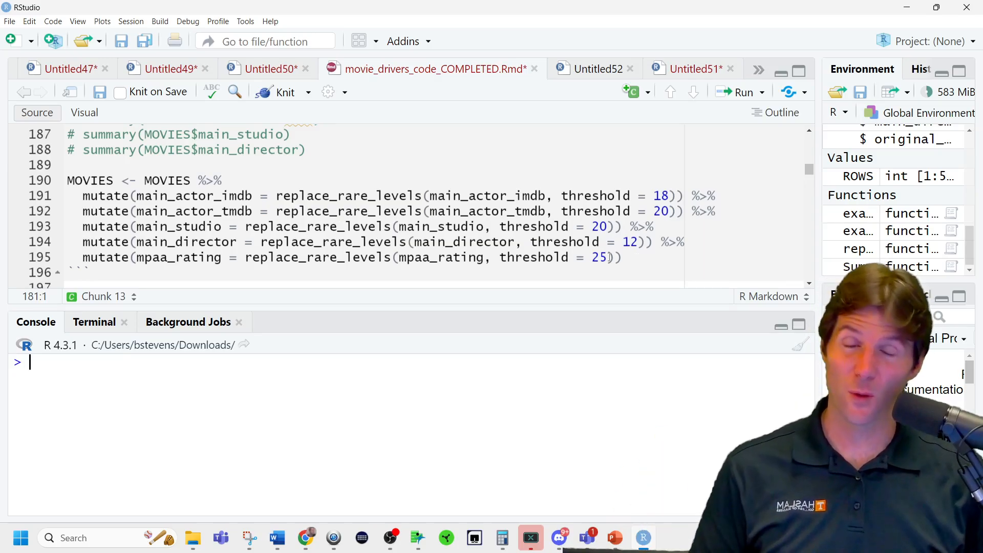
left_click(317, 182)
key("ctrl+Return")
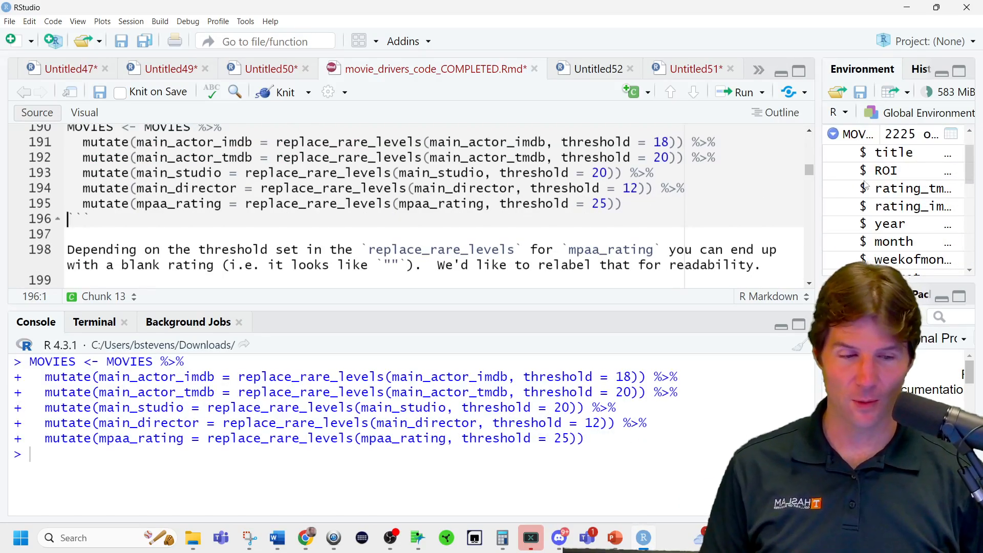
Undo the arrange edit in SummarizeMovies to restore arrange(desc(n)), and rerun the function definition.
scroll(458, 211, "up", 3)
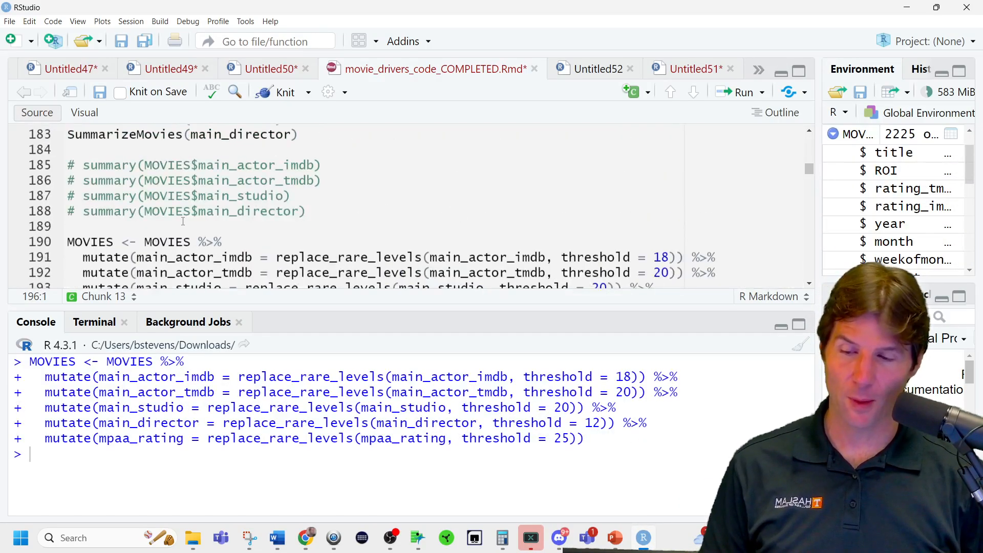
scroll(186, 224, "up", 7)
scroll(187, 224, "up", 1)
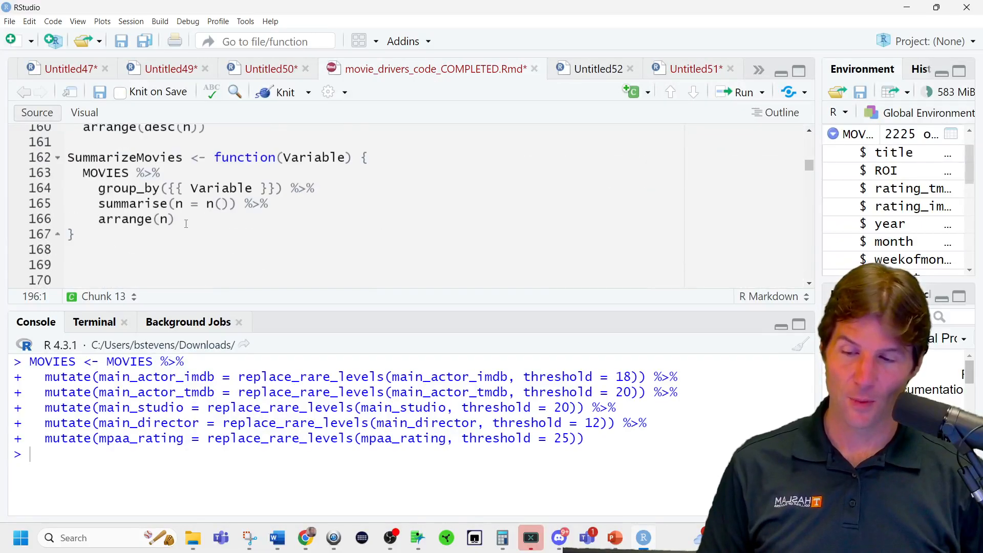
left_click(178, 220)
key("ctrl+z")
key("ctrl+z")
key("ctrl+z")
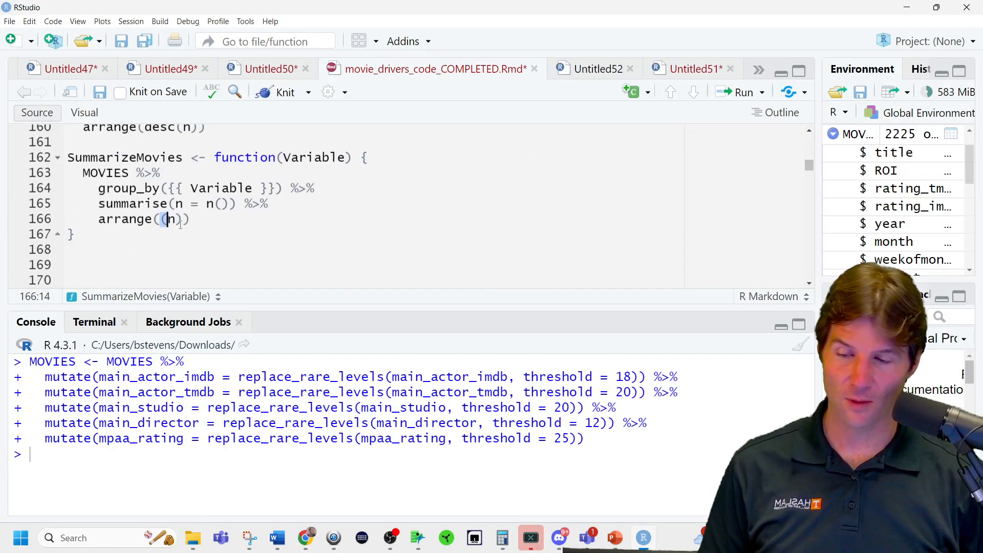
key("Down")
key("ctrl+Return")
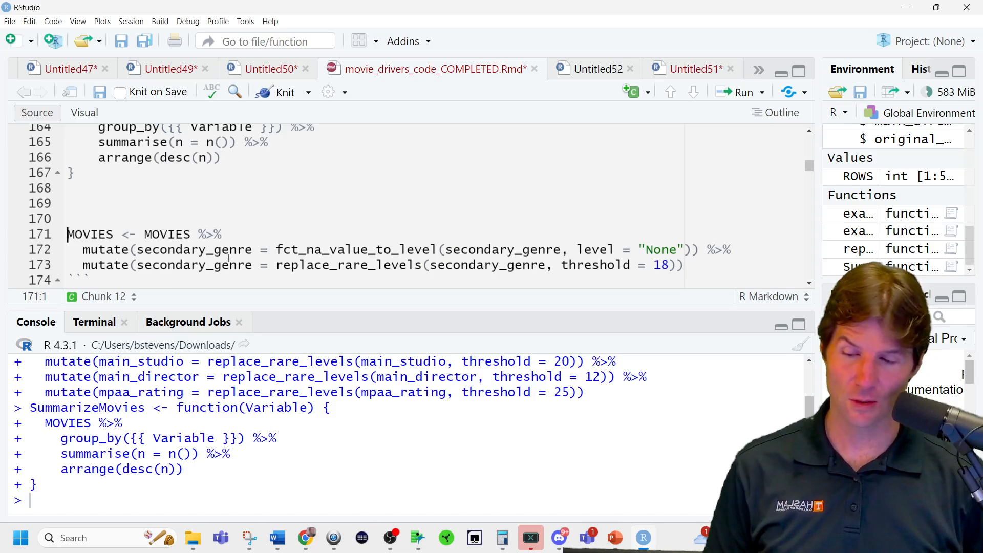
Run the SummarizeMovies call for main_actor_imdb and highlight the Other row in its output.
scroll(241, 256, "down", 5)
left_click(327, 176)
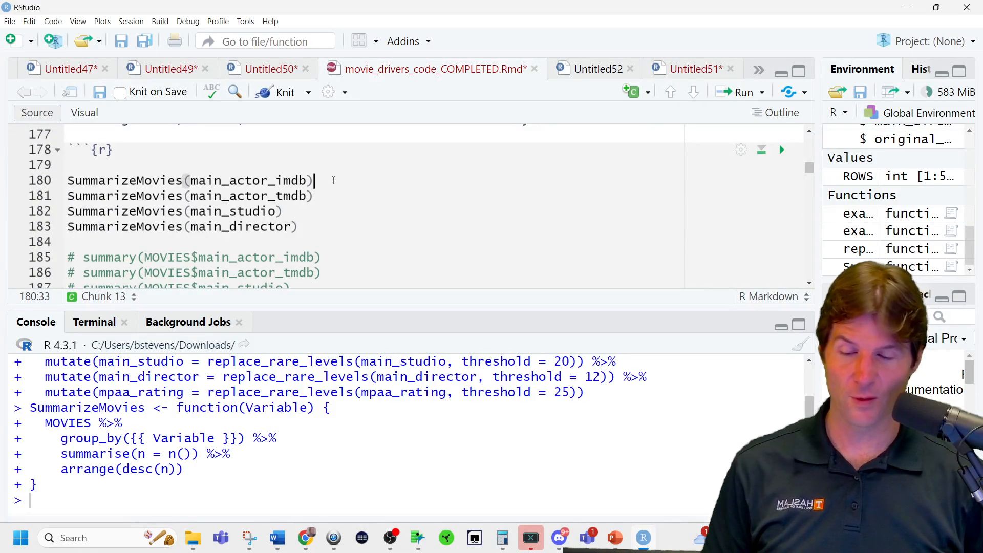
key("ctrl+Return")
scroll(256, 410, "up", 2)
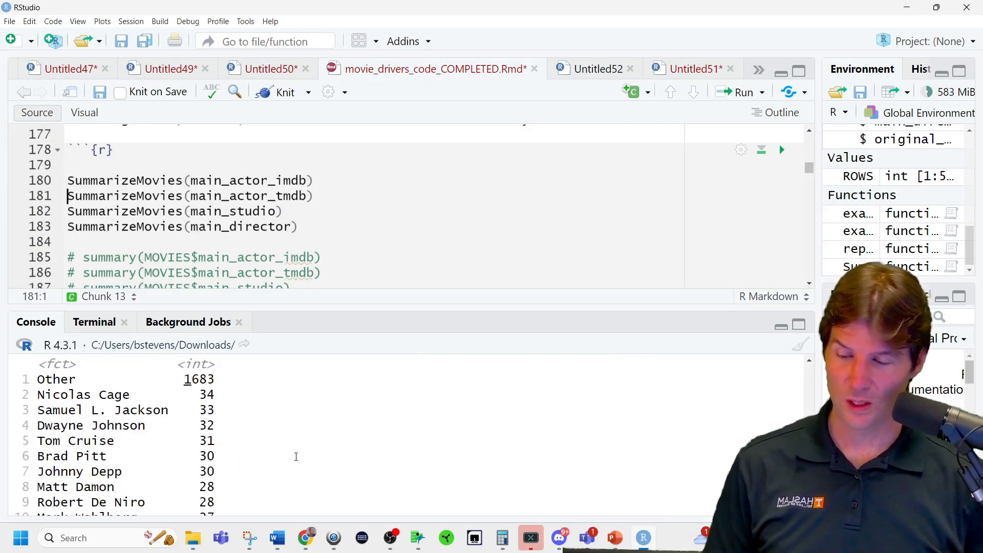
triple_click(219, 381)
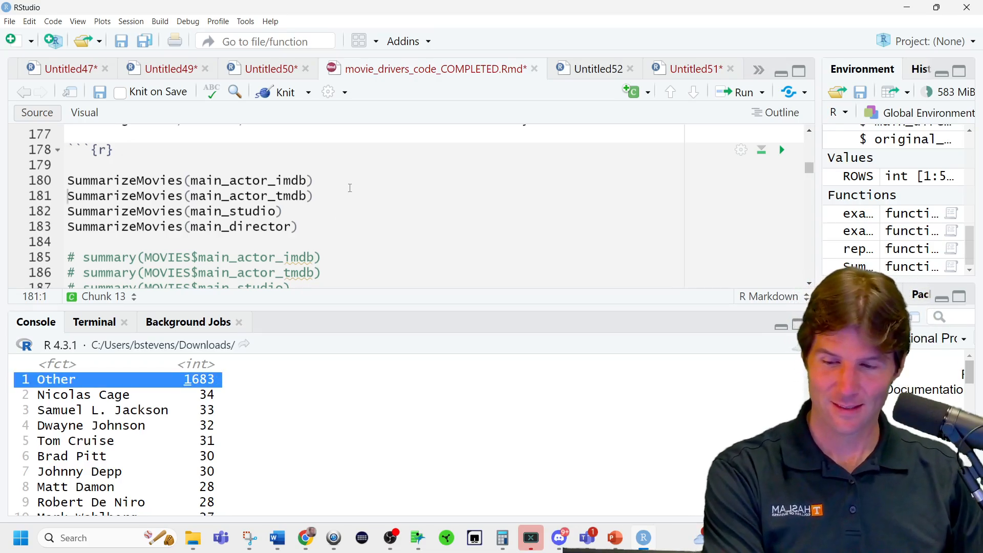
Run the SummarizeMovies call for main_director and highlight the Other row in its output.
left_click(350, 187)
left_click(313, 225)
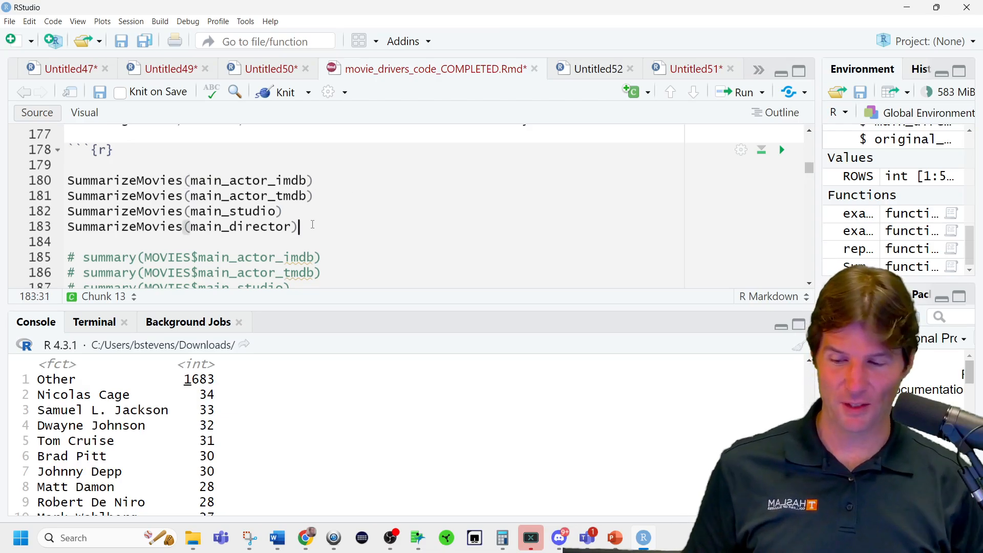
key("ctrl+Return")
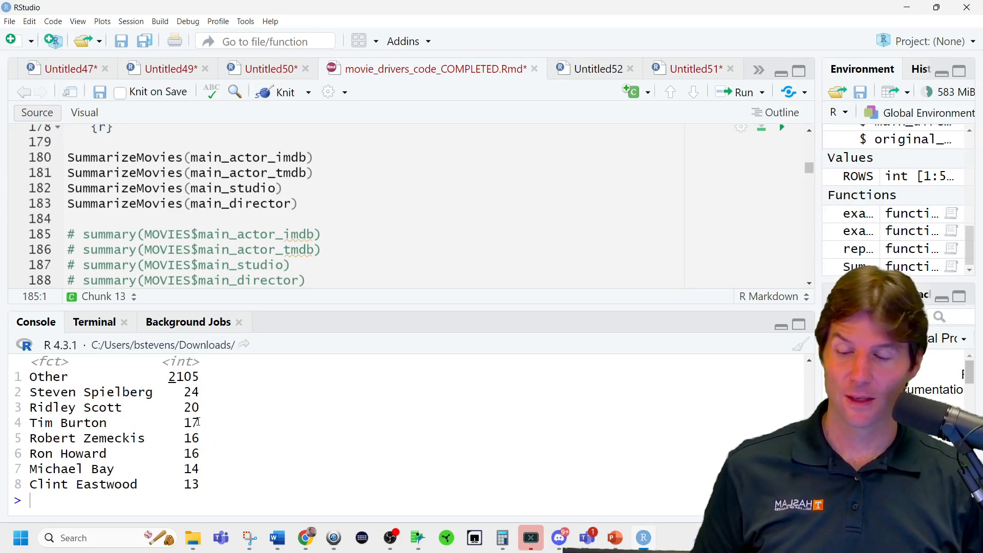
triple_click(198, 378)
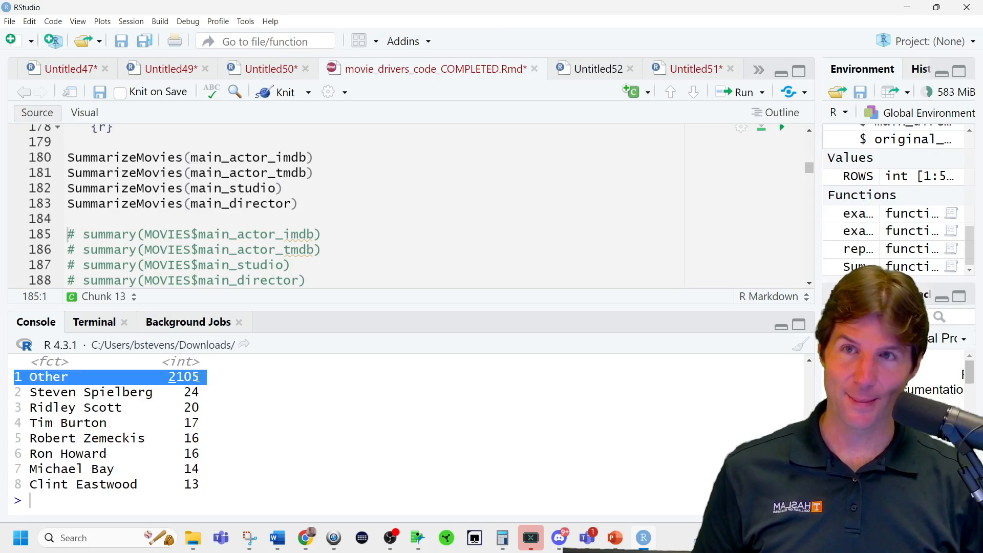
Select the threshold value in the replace_rare_levels line for main_actor_imdb.
scroll(376, 244, "down", 3)
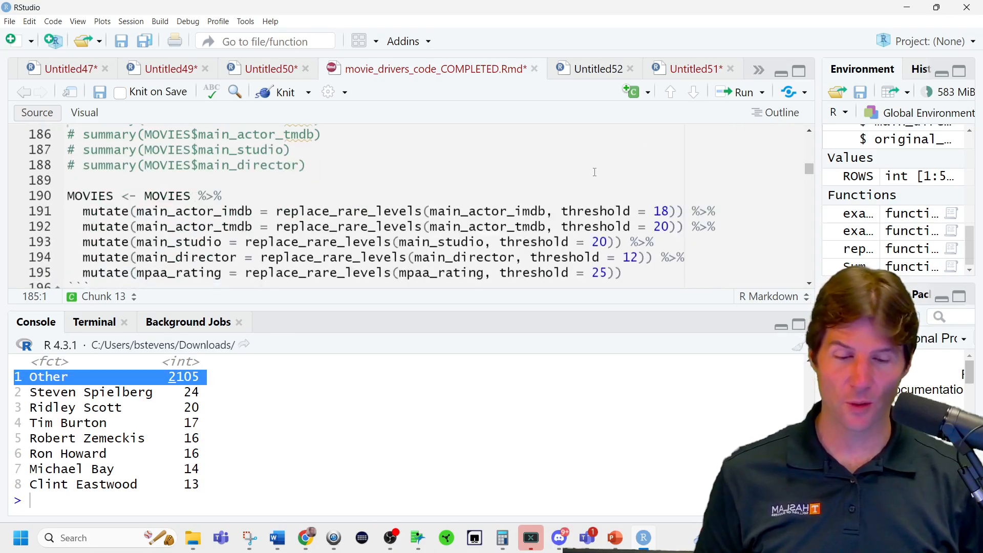
double_click(660, 211)
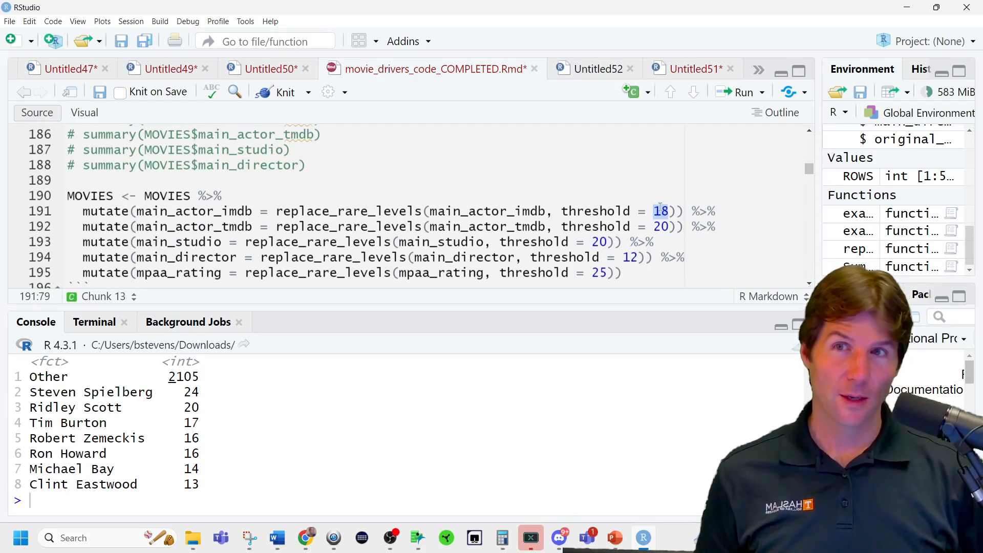
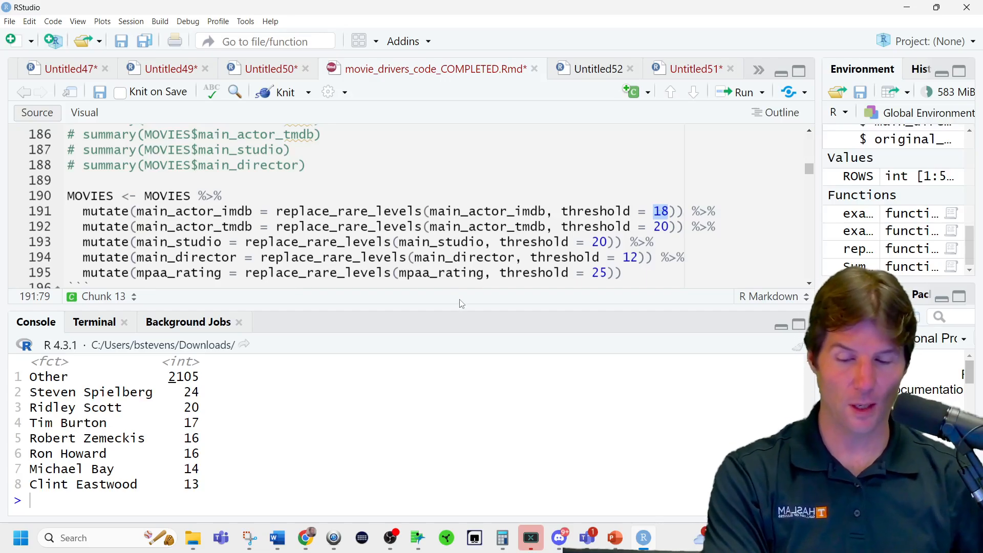
Highlight main_director in its replace_rare_levels line and the individually named directors with their counts in the console output.
double_click(496, 258)
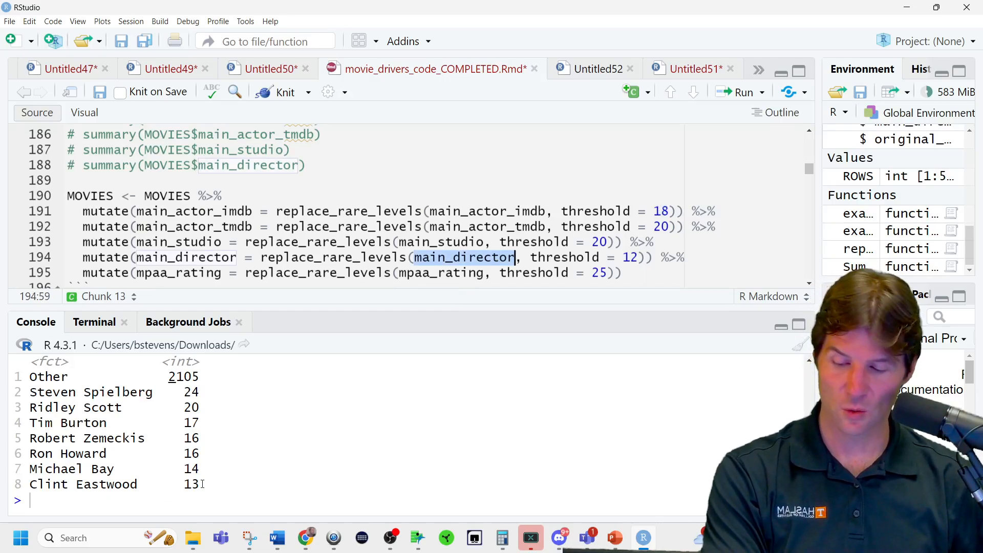
left_click_drag(203, 483, 176, 469)
left_click(172, 396)
left_click_drag(188, 391, 202, 486)
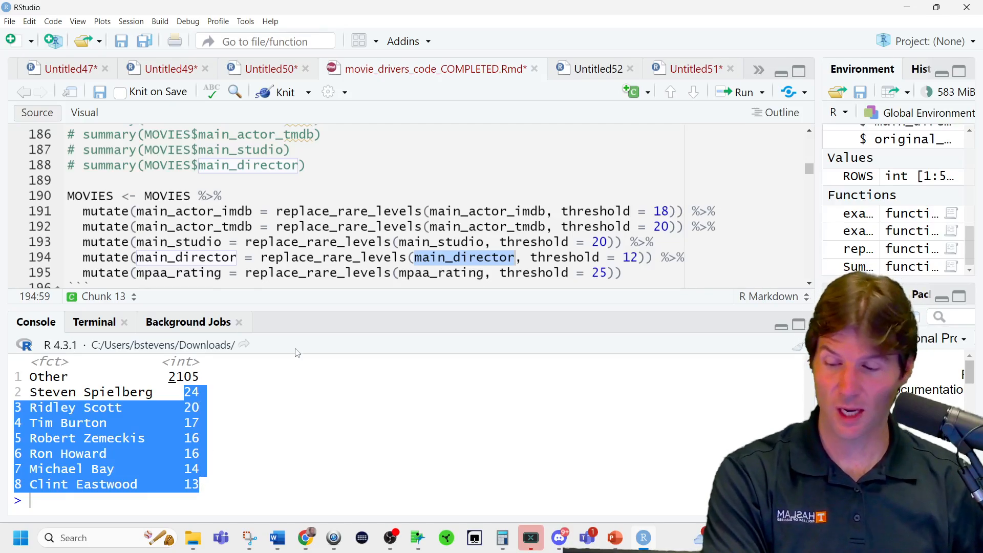
Go to the mpaa_rating fct_recode line and highlight its Unknown = "" argument.
scroll(546, 214, "down", 2)
scroll(547, 214, "down", 1)
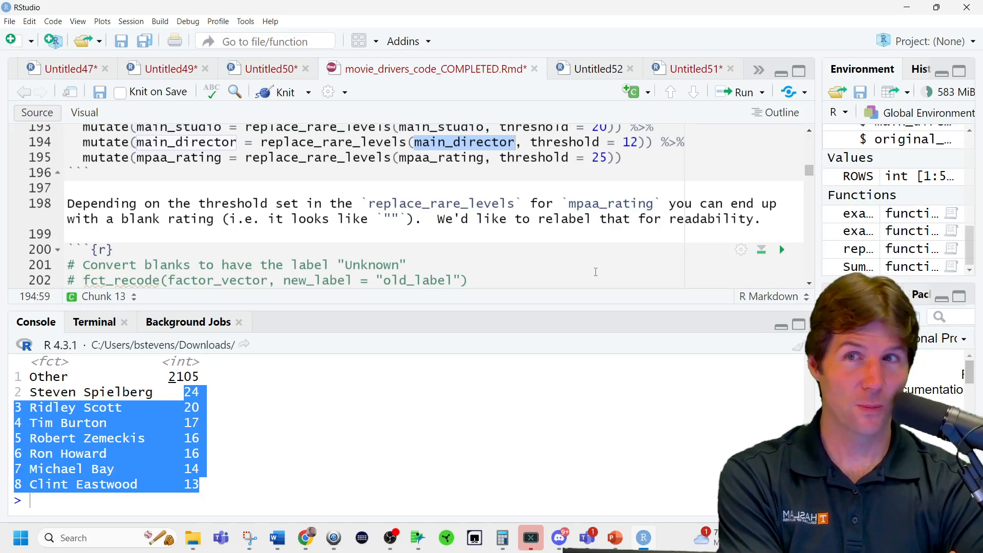
scroll(578, 269, "down", 3)
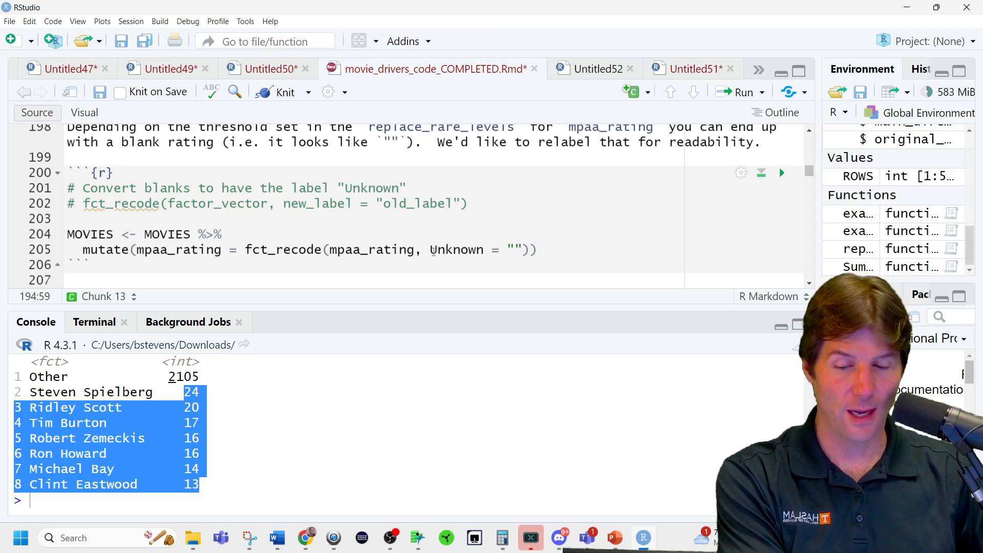
left_click_drag(430, 251, 509, 247)
left_click(516, 252)
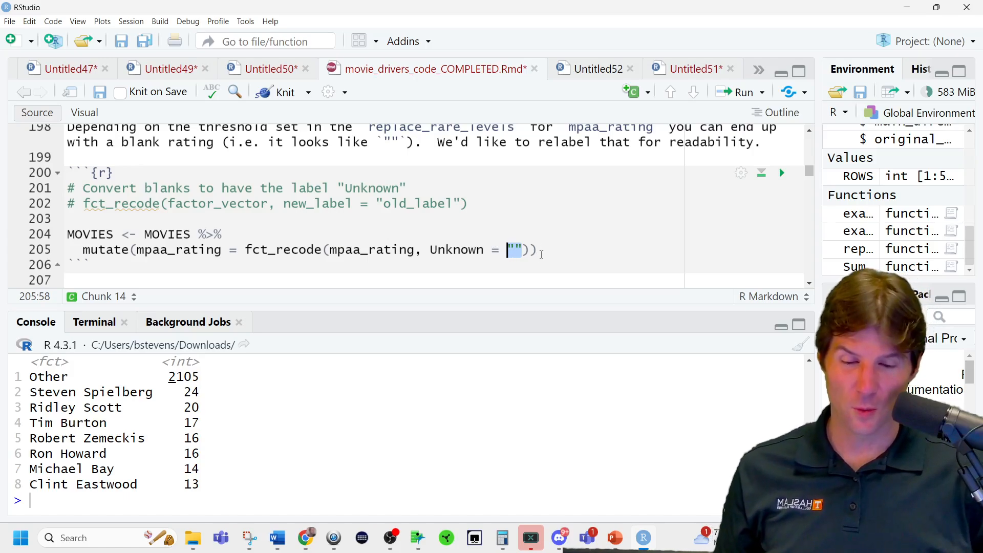
left_click(540, 254)
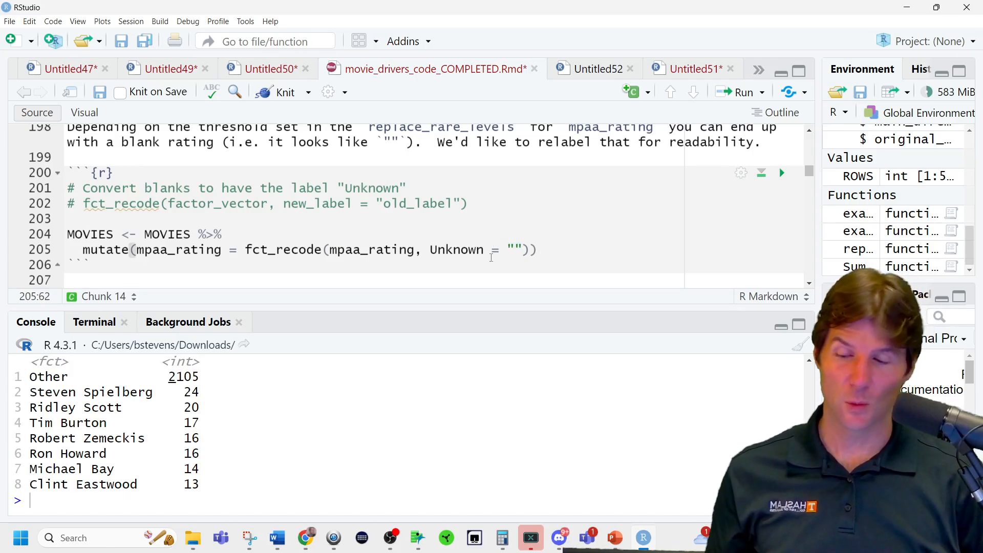
Add the line MOVIES$mpaa_rating above the recode pipeline, run it, and highlight the empty string in fct_recode.
left_click(196, 218)
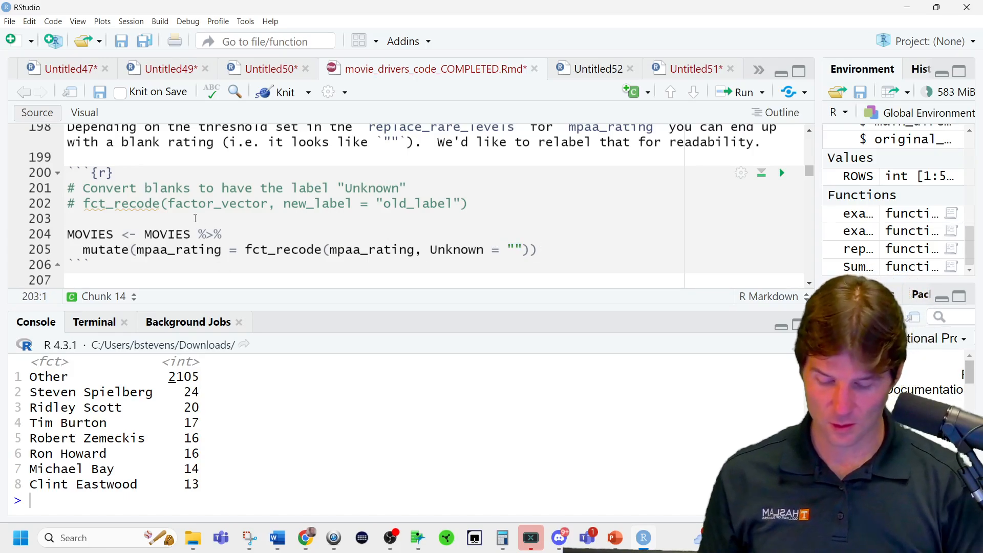
type("MOVIES$")
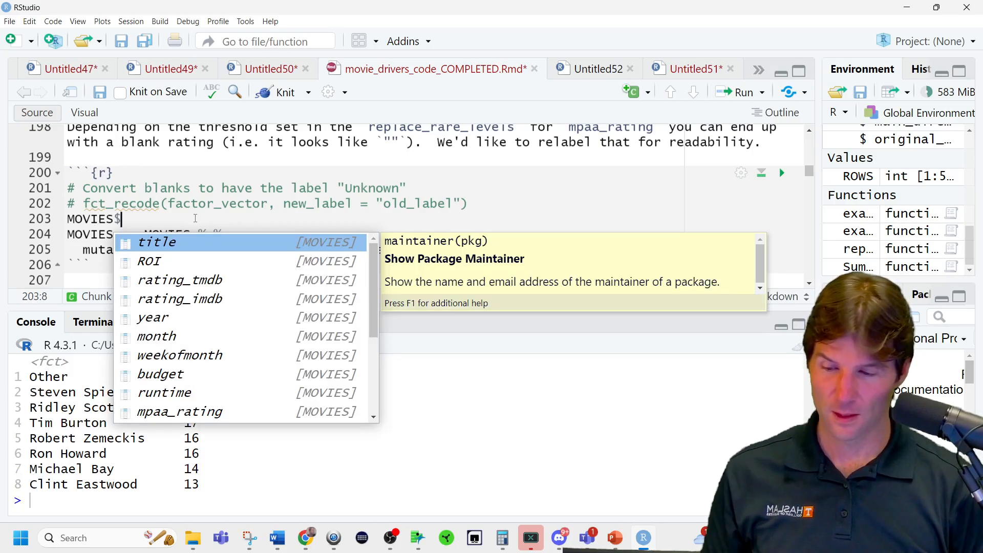
type("mpa")
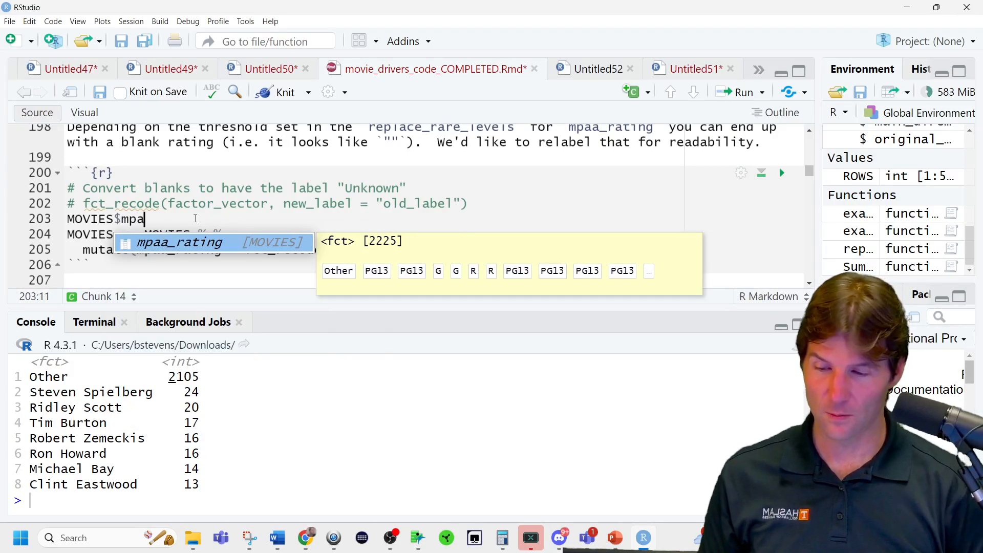
key("Tab")
key("ctrl+Return")
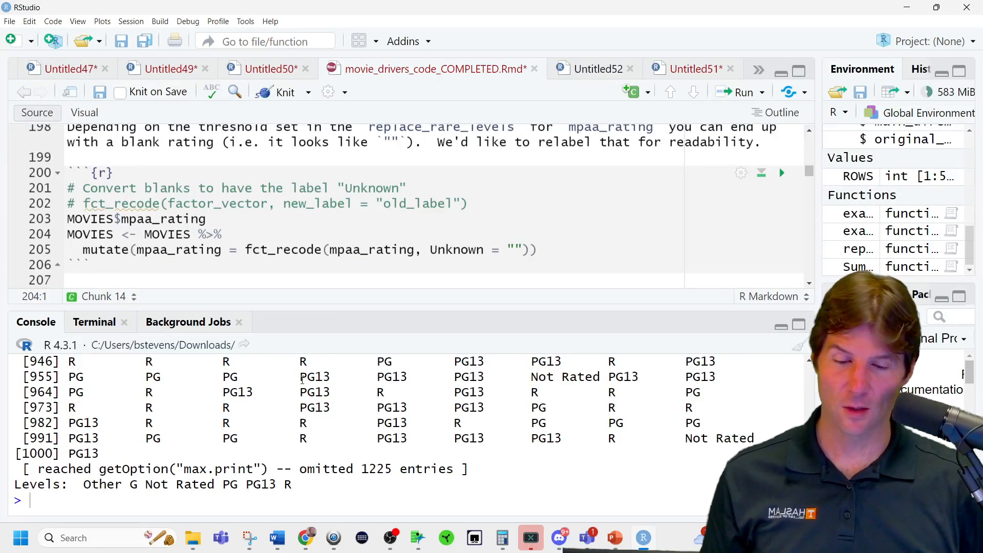
left_click_drag(507, 250, 522, 250)
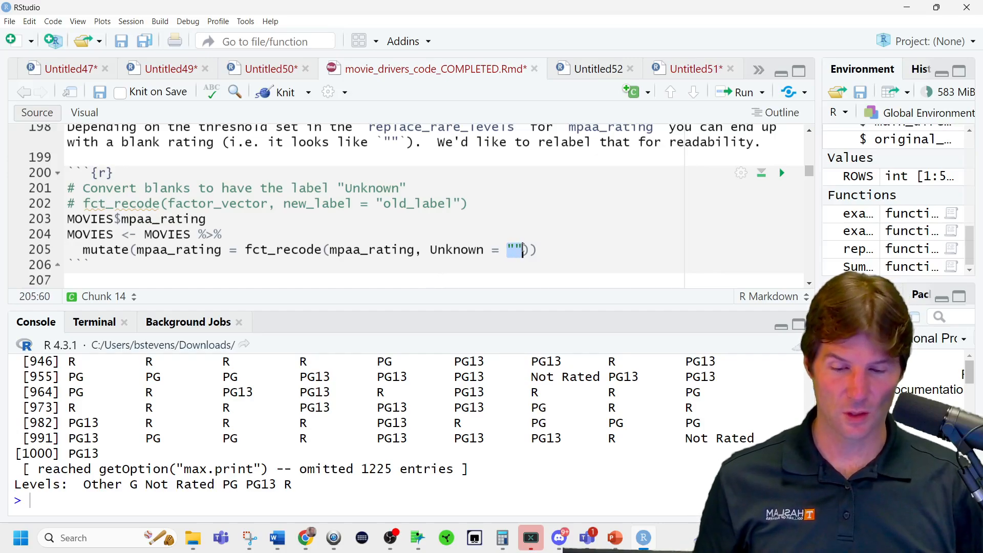
Replace the MOVIES$mpaa_rating line with summary(MOVIES$mpaa_rating) and run it.
left_click_drag(207, 219, 75, 217)
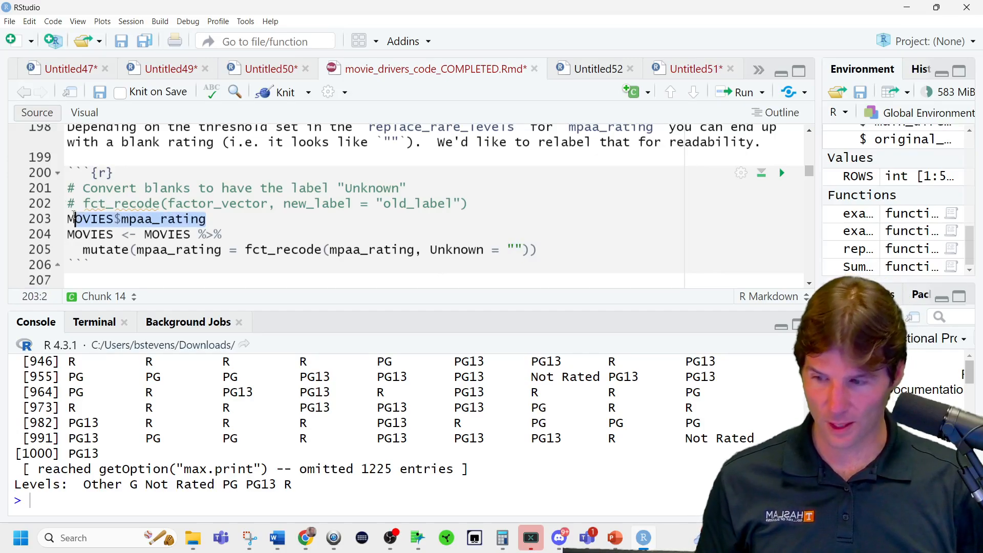
triple_click(74, 218)
key("ctrl+c")
key("BackSpace")
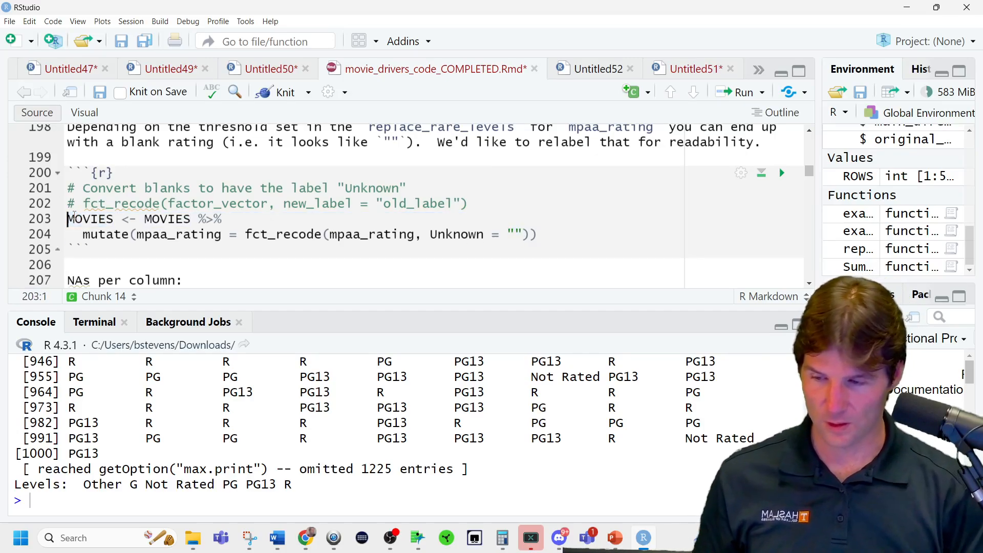
key("Return")
key("Up")
type("summary(")
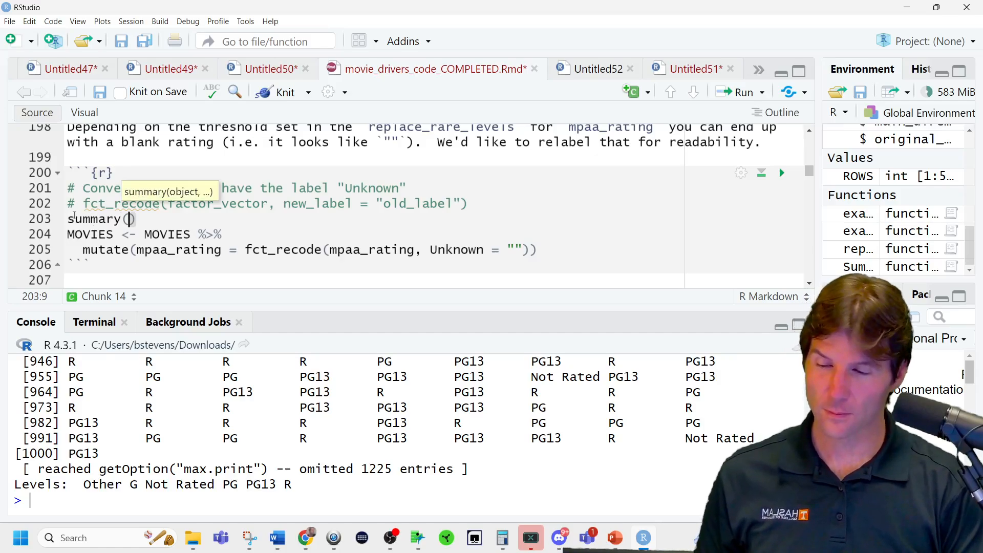
key("ctrl+v")
key("BackSpace")
key("ctrl+Return")
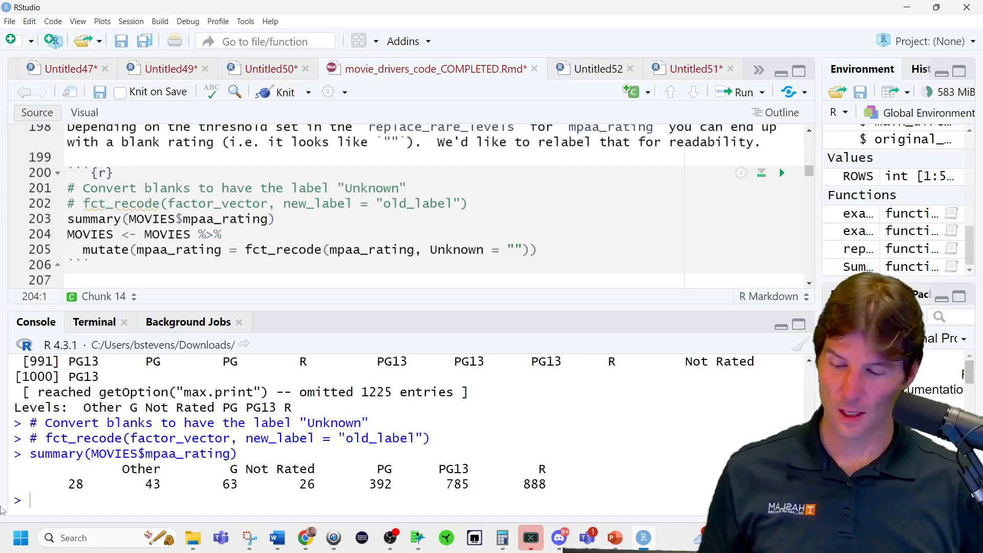
Highlight the blank level label in the mpaa_rating summary and evaluate the empty string "" in the console.
left_click_drag(86, 468, 77, 466)
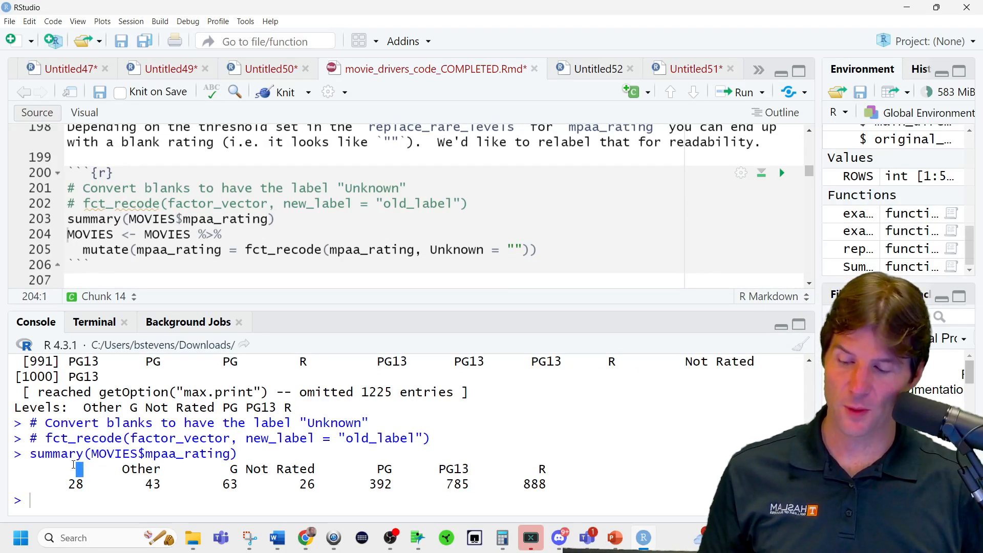
left_click(64, 495)
type("\"\"")
key("Return")
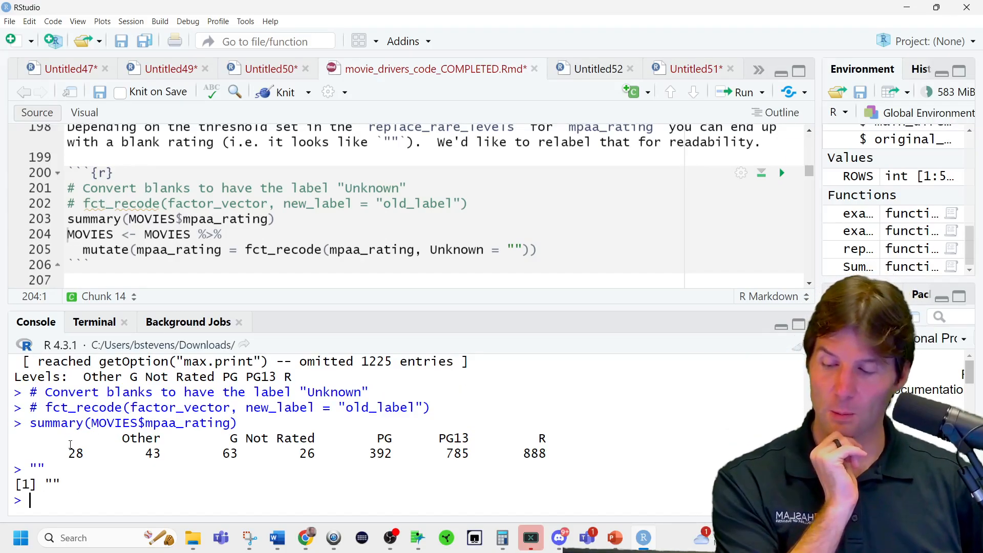
Compare the blank and Other summary labels with the printed "", and evaluate a quoted string of spaces in the console.
mouse_move(68, 440)
left_mouse_down()
mouse_move(92, 438)
mouse_move(84, 439)
left_mouse_up()
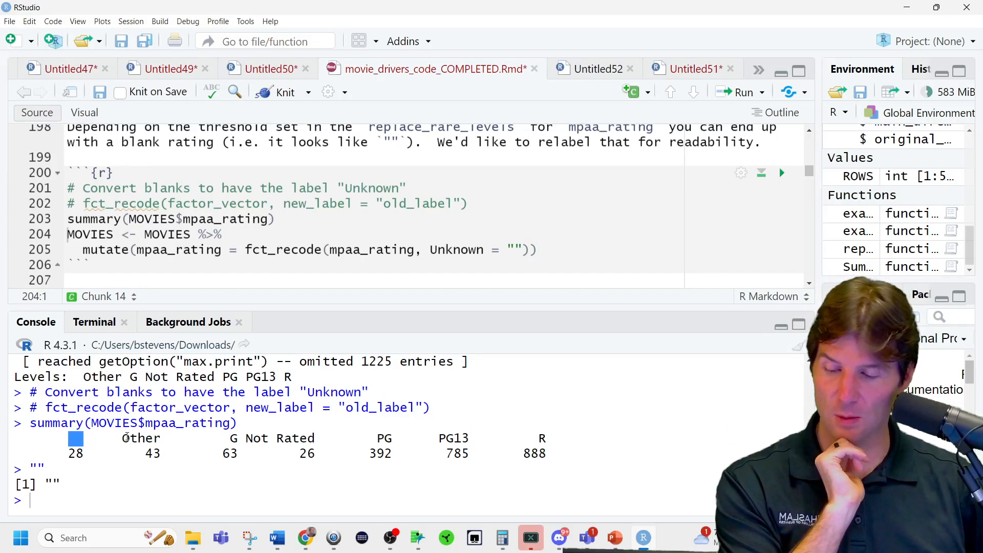
double_click(142, 438)
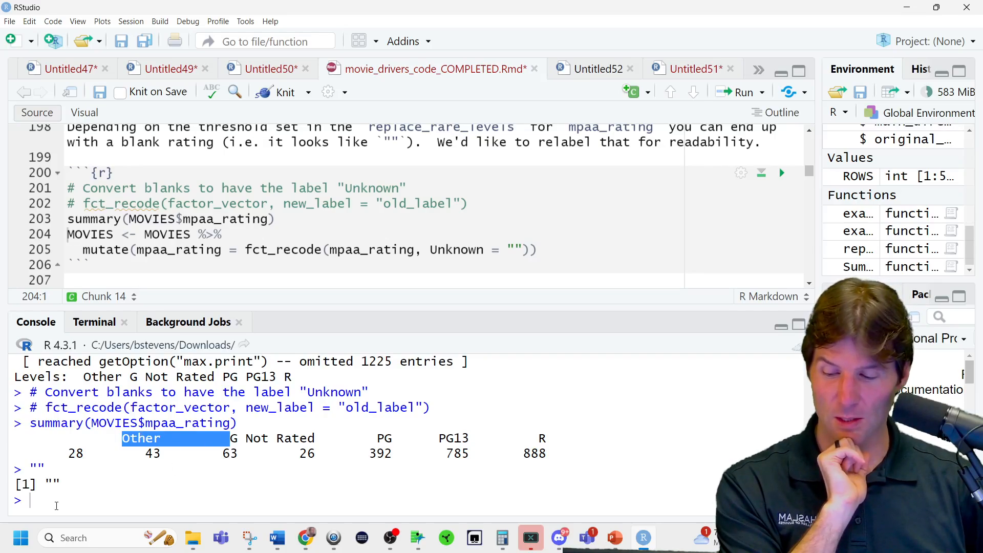
double_click(53, 484)
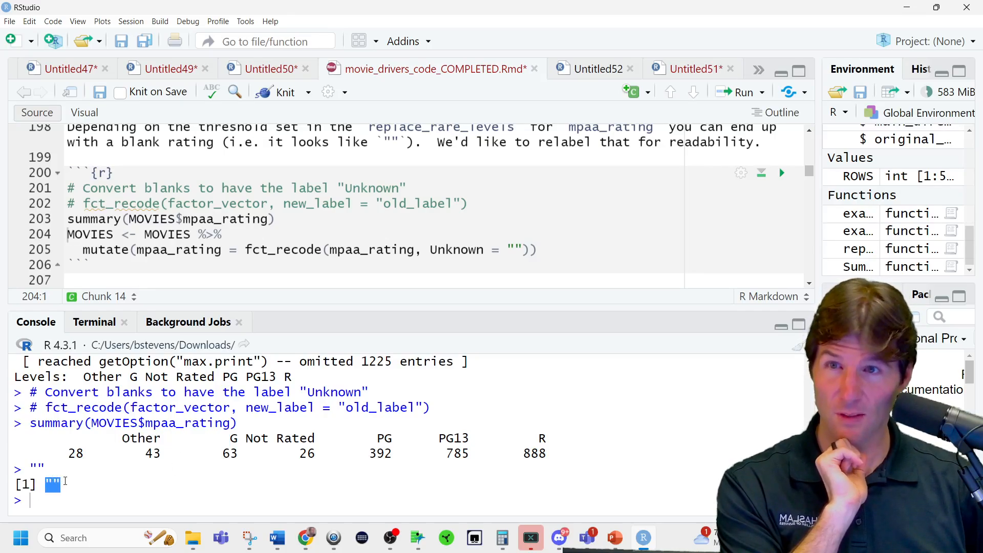
left_click_drag(53, 439, 82, 440)
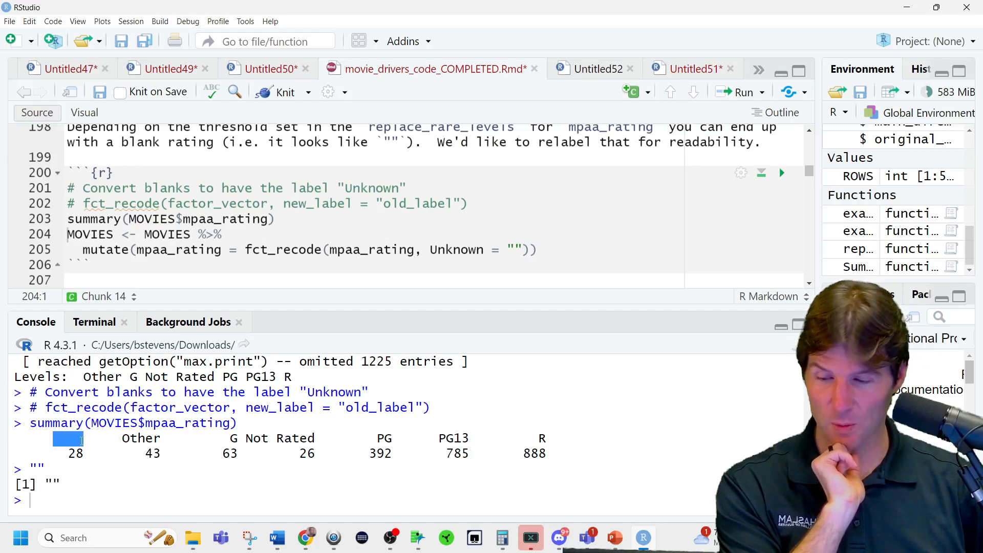
left_click(82, 441)
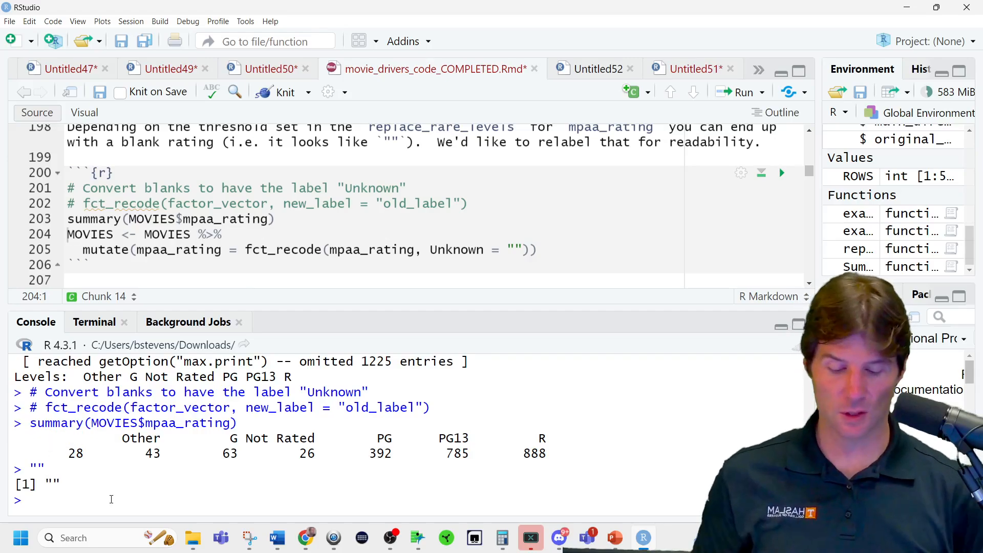
type("\"")
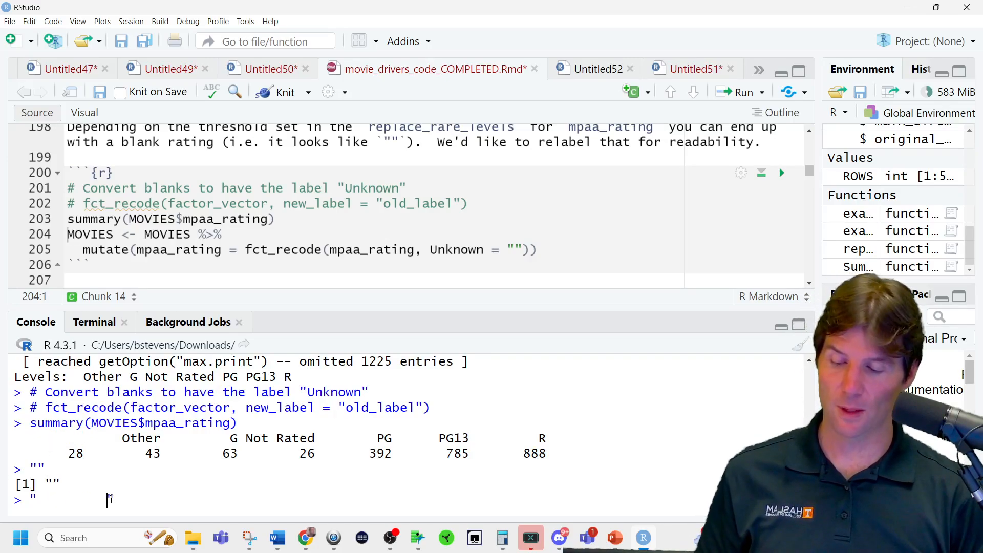
key("Return")
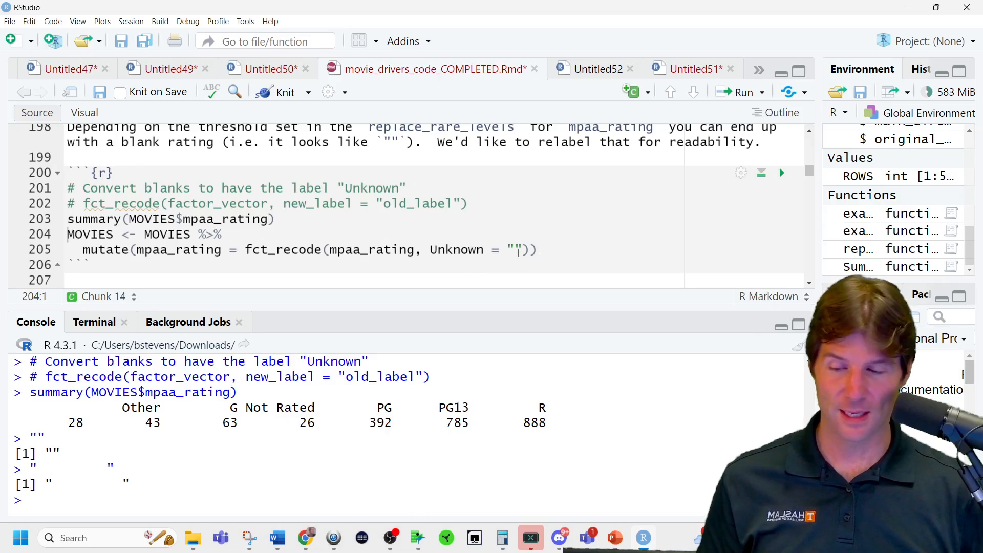
Run the fct_recode pipeline that relabels blank mpaa_rating values as Unknown, and rerun summary(MOVIES$mpaa_rating).
left_click(580, 254)
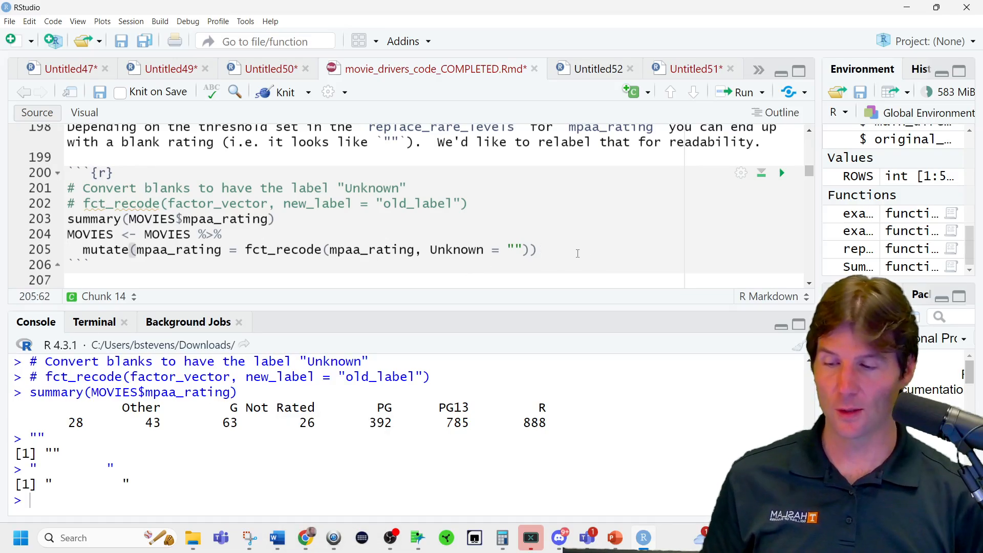
key("ctrl+Return")
left_click(294, 188)
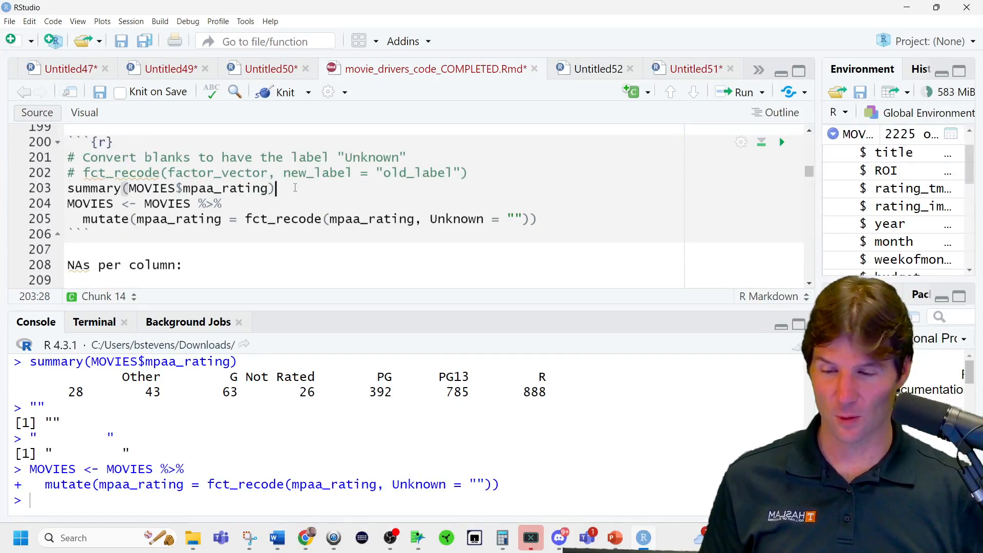
key("ctrl+Return")
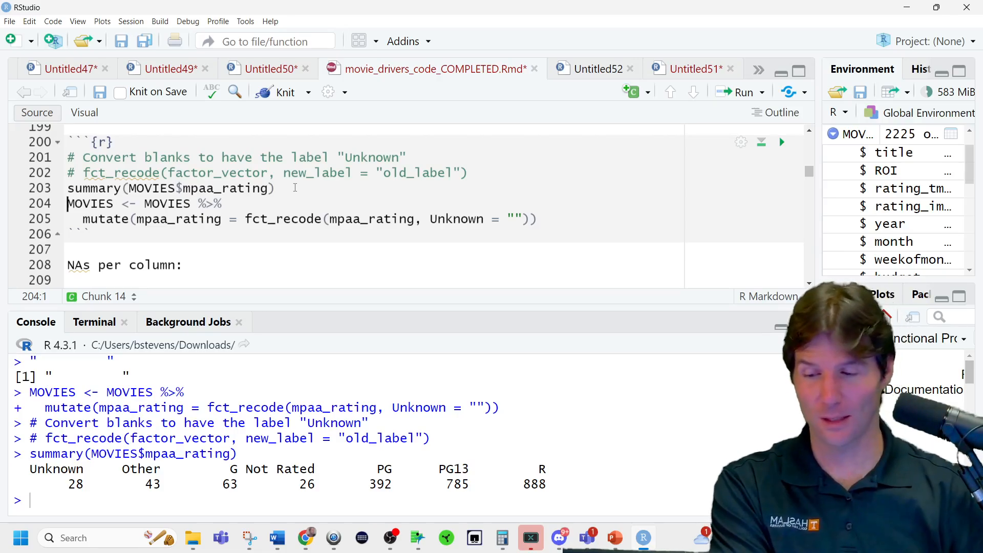
Run colSums(is.na(MOVIES)) under the NAs per column heading to count missing values.
scroll(426, 232, "down", 3)
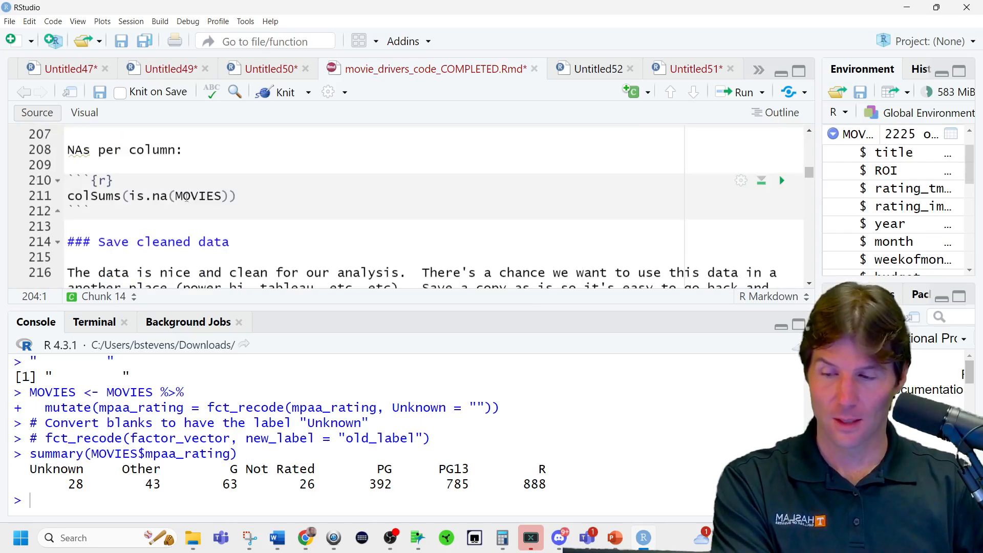
left_click(268, 199)
key("ctrl+Return")
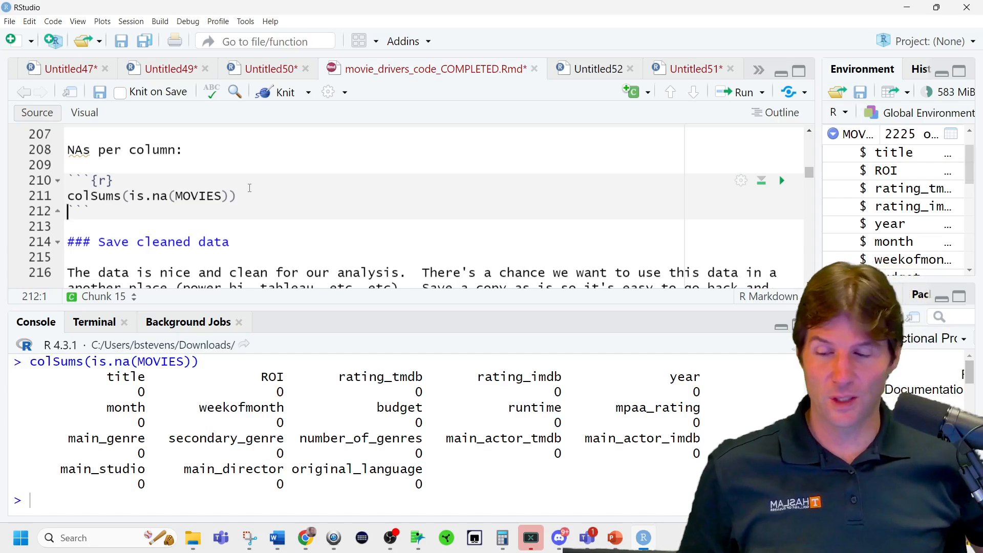
Add install.packages("readxl") followed by a new line above write.csv in the Save cleaned data chunk.
scroll(222, 181, "down", 3)
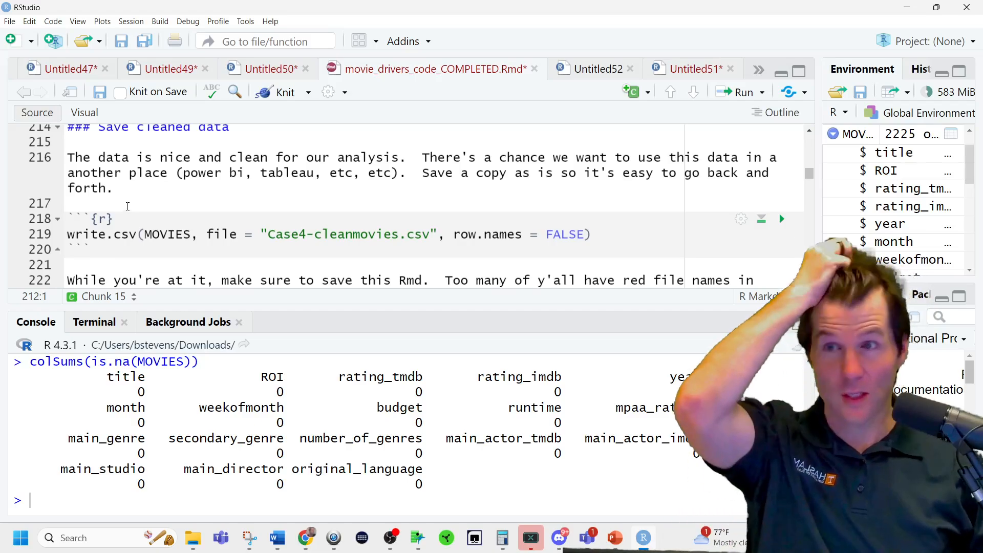
left_click(187, 219)
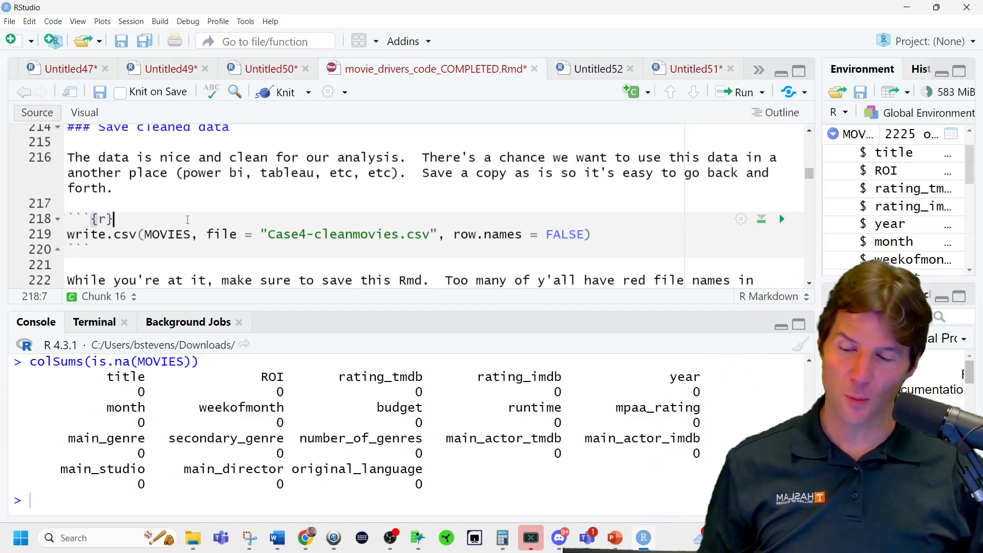
key("Return")
type("instal")
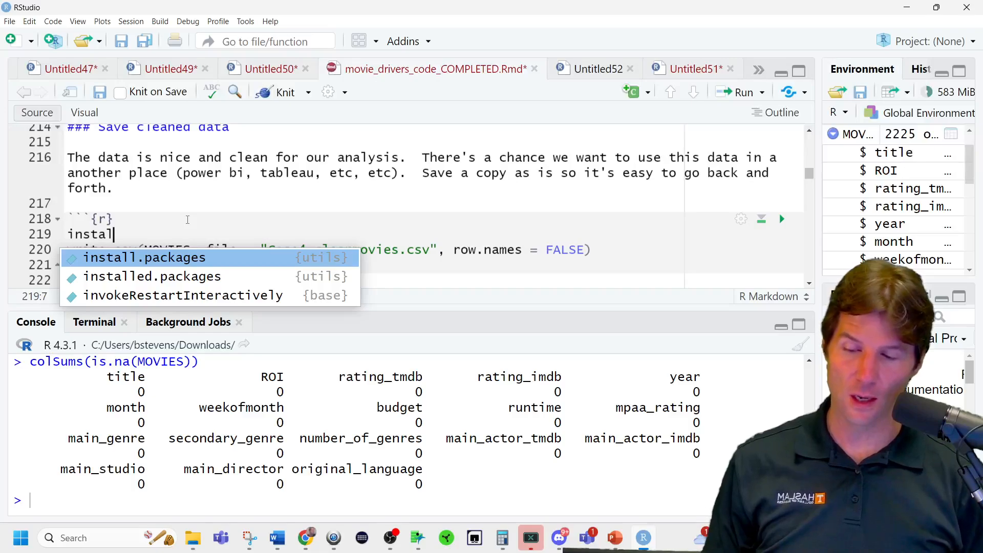
key("Tab")
type("\"read")
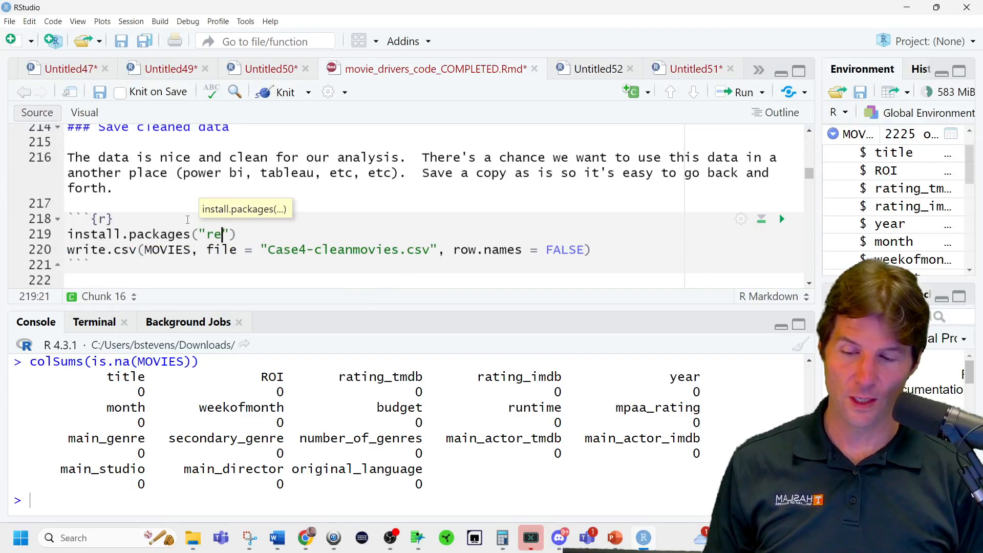
type("xl")
key("Right")
key("Right")
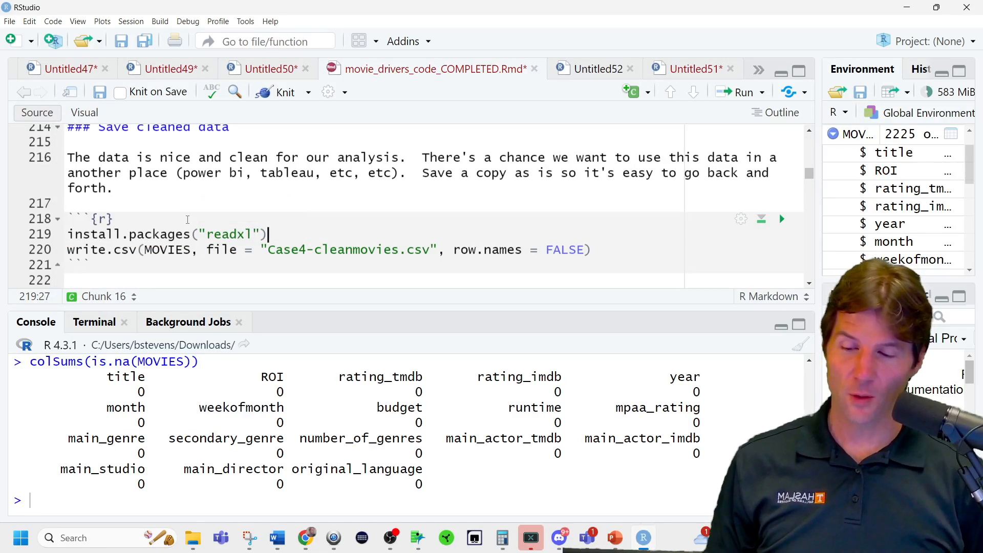
key("Return")
type("wr")
key("BackSpace")
key("BackSpace")
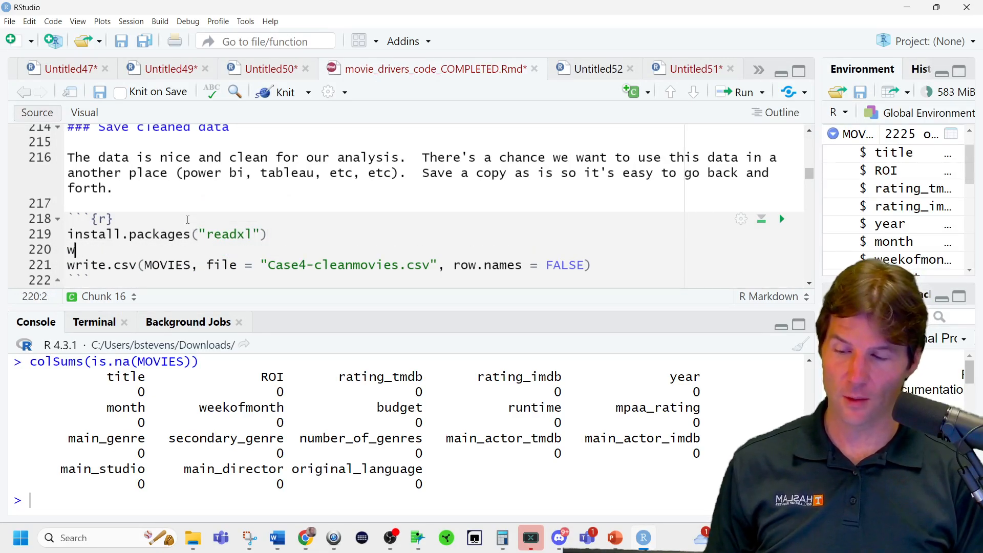
Add library(readxl) below the readxl install line, run it, and open a blank line above write.csv.
type("library(read")
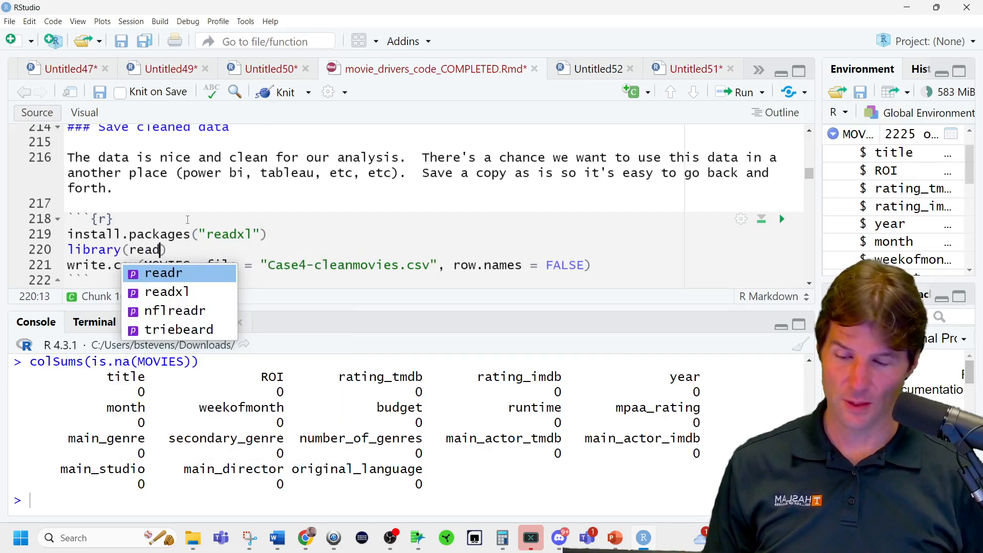
type("xl")
key("ctrl+Return")
key("Return")
key("Up")
Try to find an Excel export function by completing names such as write.xl on the blank line.
type("wri")
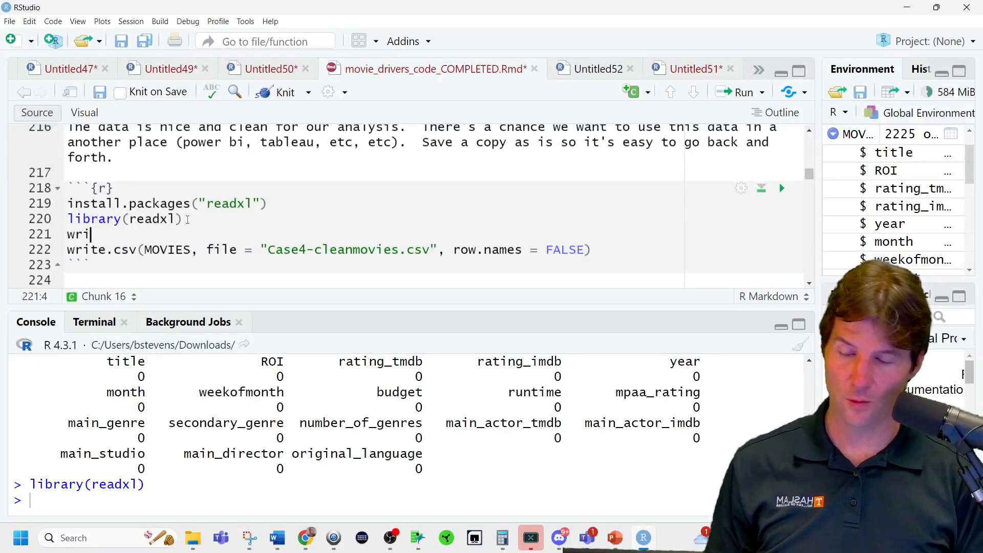
type("te.x")
key("BackSpace")
key("BackSpace")
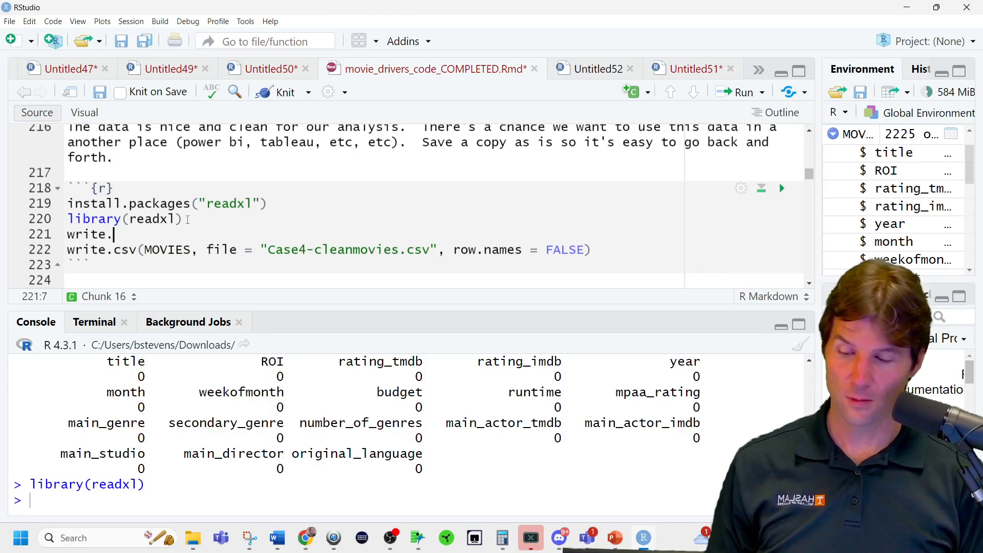
key("Tab")
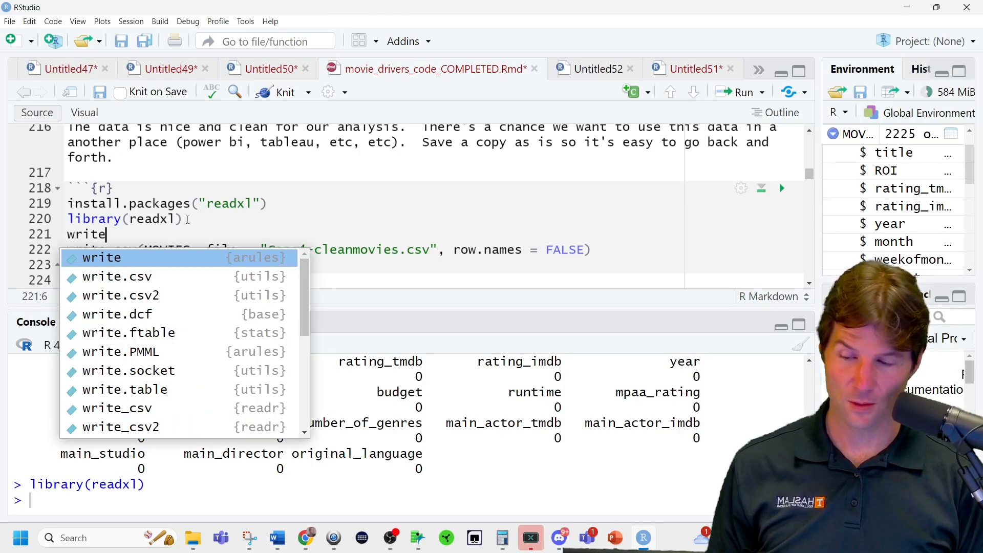
type("xl")
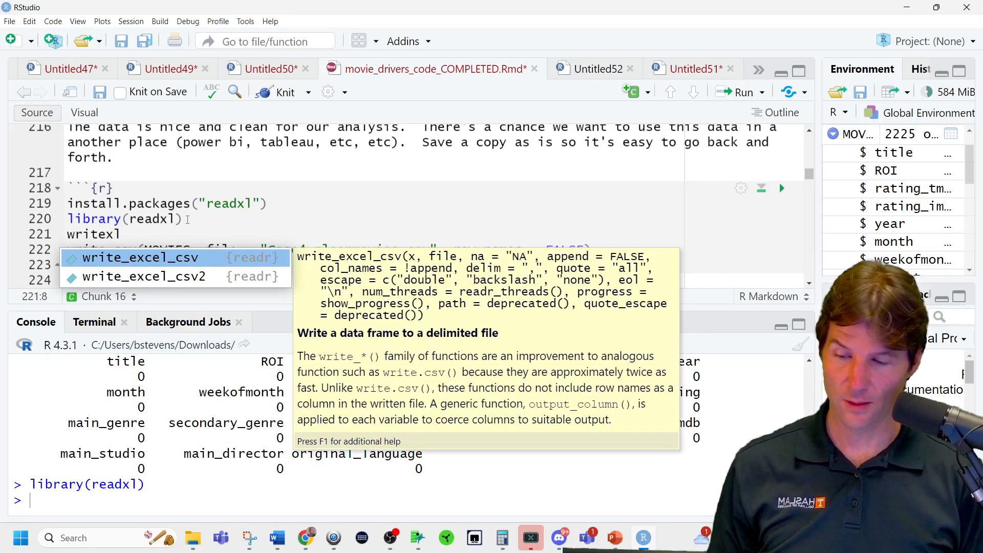
key("BackSpace")
key("BackSpace")
type("xl")
key("BackSpace")
key("BackSpace")
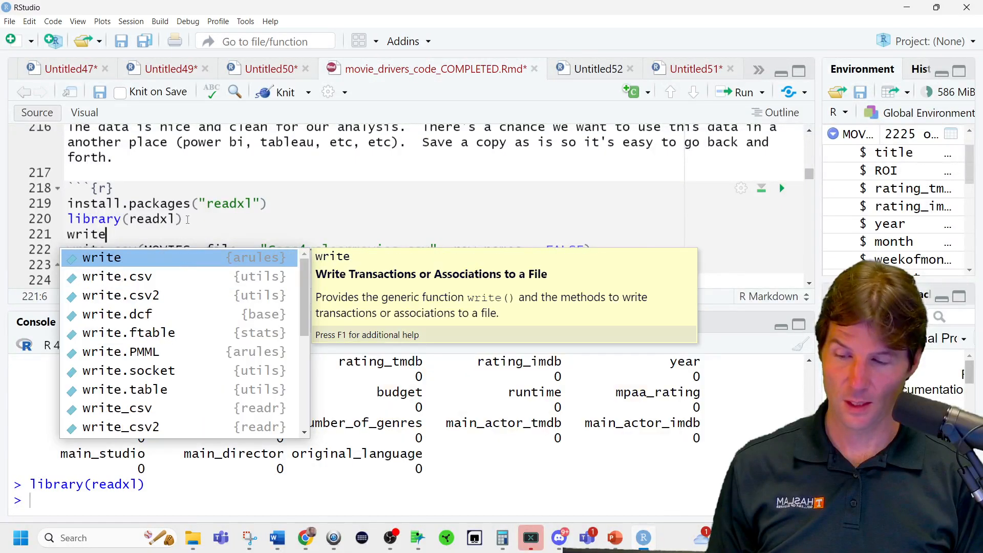
type(".xl")
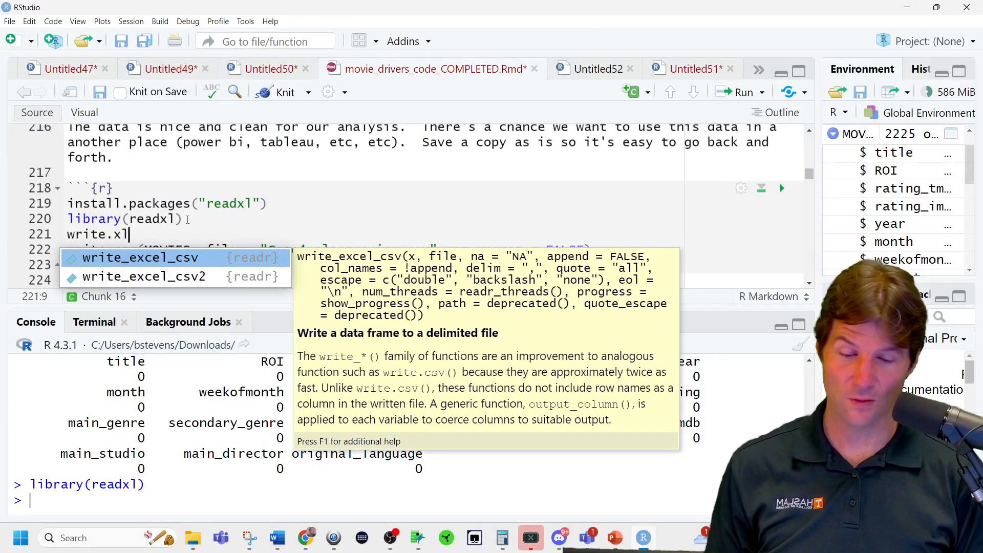
key("BackSpace")
key("BackSpace")
key("BackSpace")
key("BackSpace")
key("BackSpace")
key("BackSpace")
key("BackSpace")
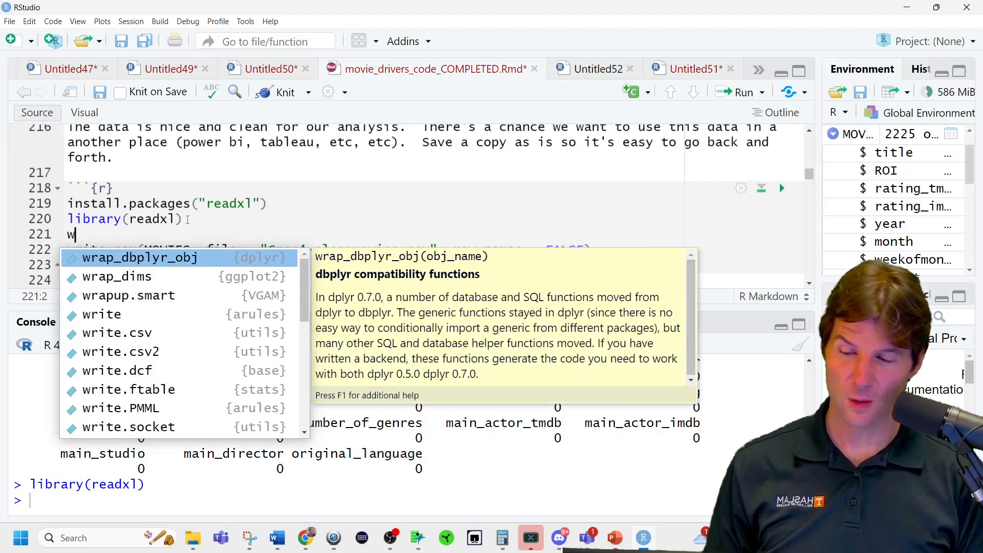
key("BackSpace")
Check the readxl:: namespace for write and read functions, and clear the attempted call.
type("readxl:")
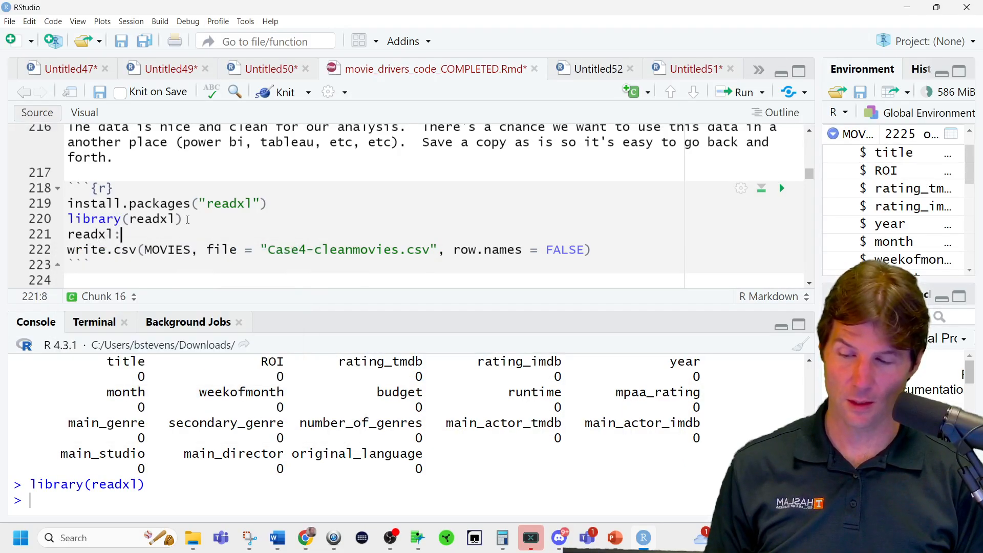
type(":write")
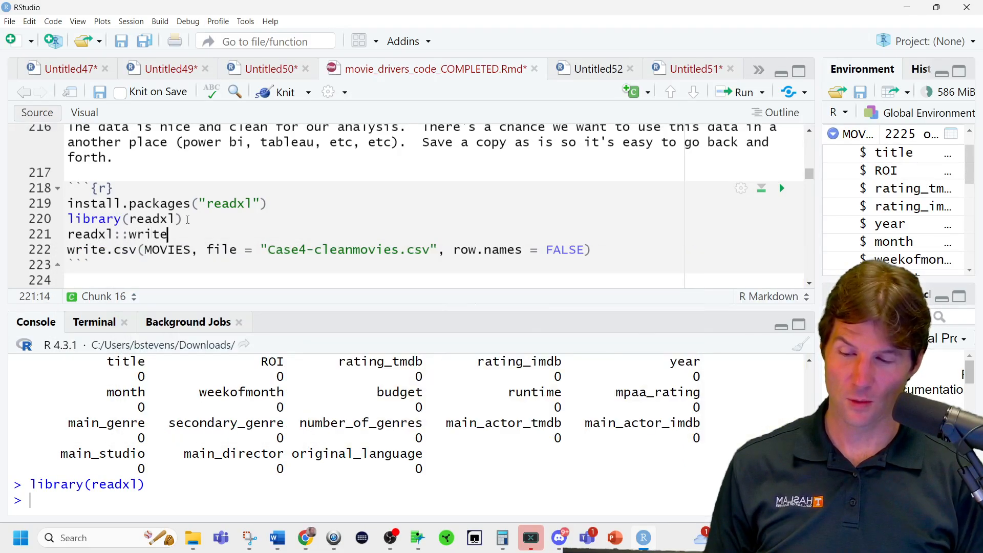
key("BackSpace")
key("BackSpace")
key("BackSpace")
key("BackSpace")
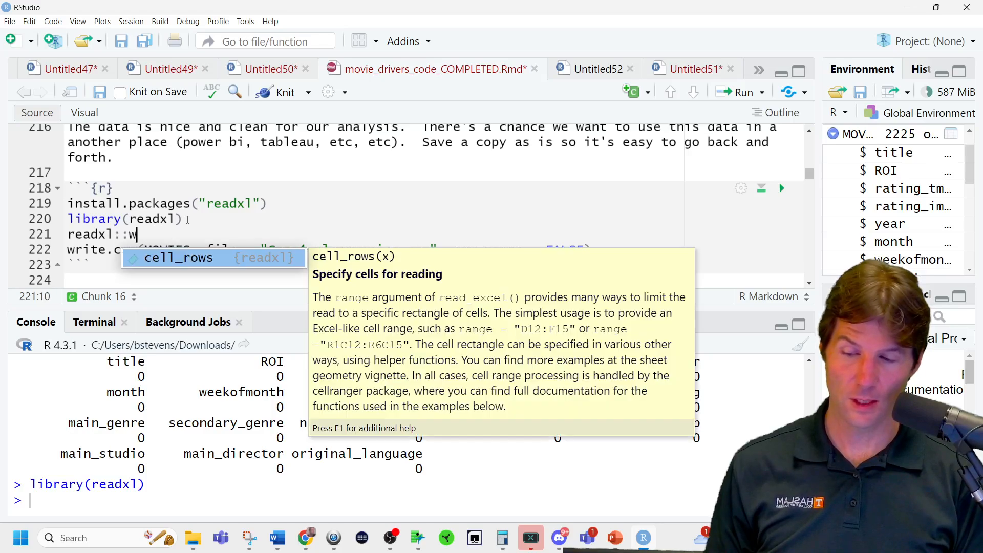
key("BackSpace")
type("read")
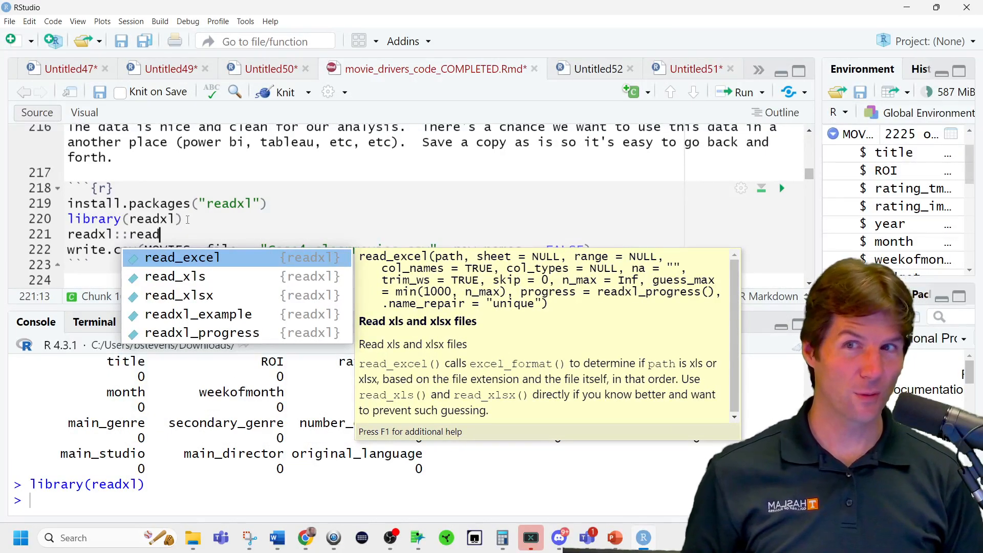
key("BackSpace")
key("BackSpace")
key("BackSpace")
key("BackSpace")
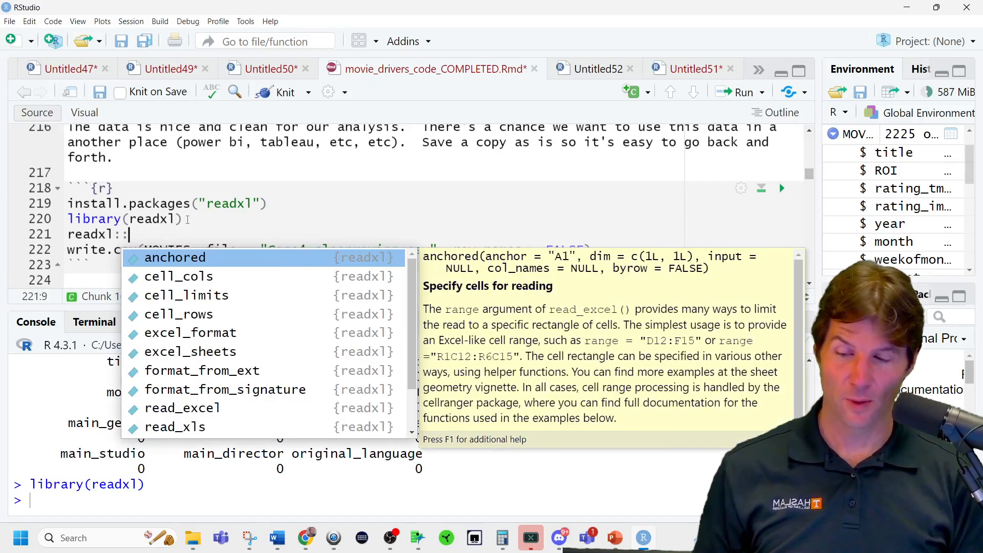
type("w")
key("BackSpace")
key("BackSpace")
key("BackSpace")
key("BackSpace")
key("BackSpace")
key("BackSpace")
key("BackSpace")
key("BackSpace")
key("BackSpace")
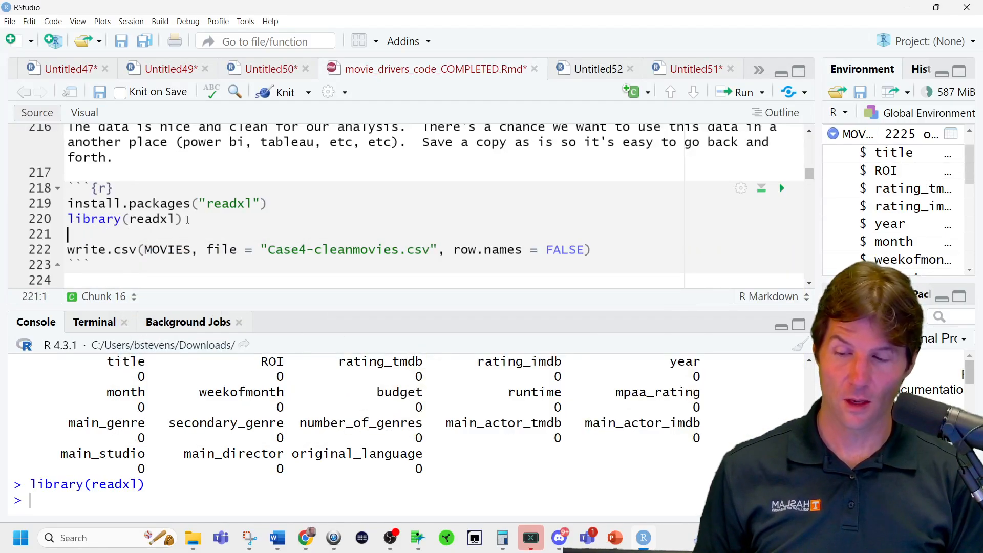
Add install.packages("writexl") below library(readxl) and run it to install the package.
type("install")
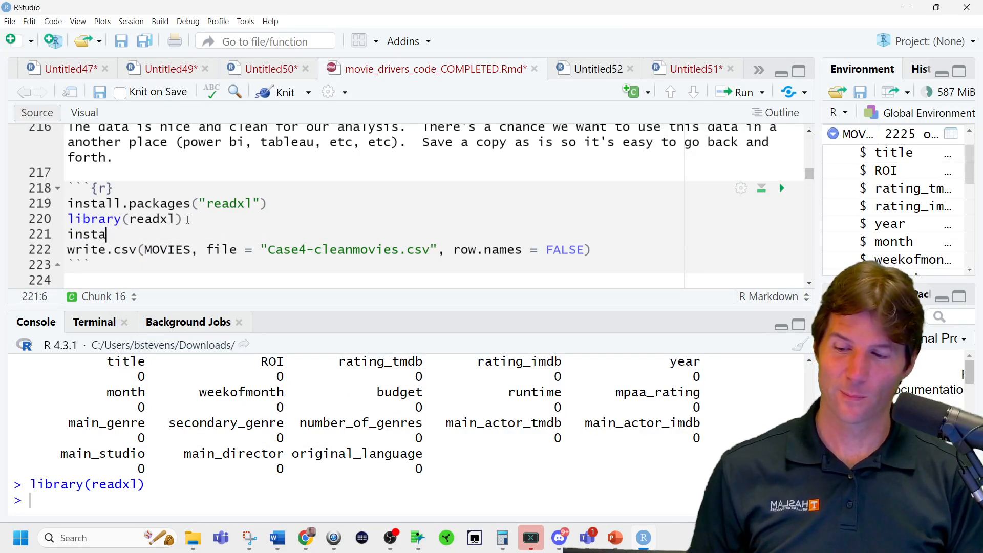
key("Tab")
type("\"writexl")
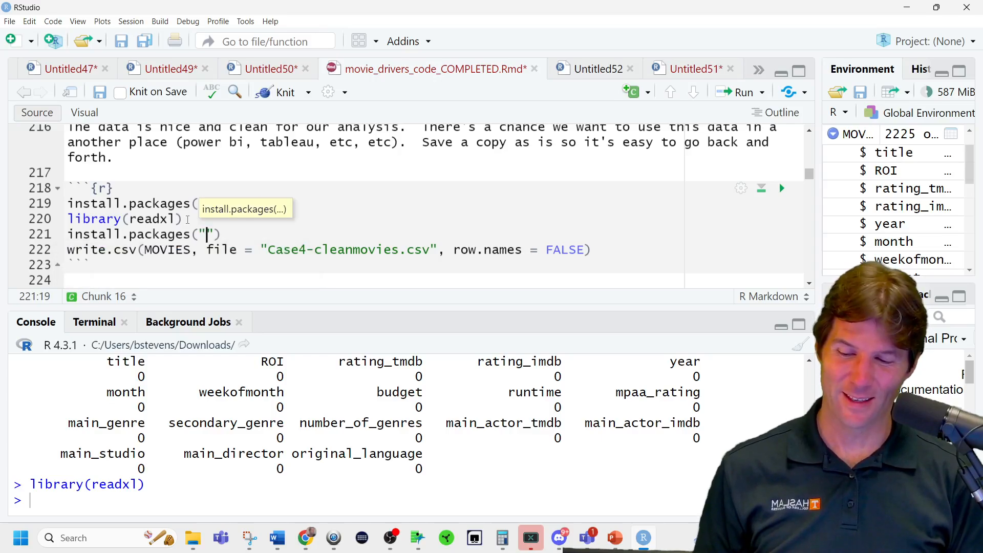
key("ctrl+Return")
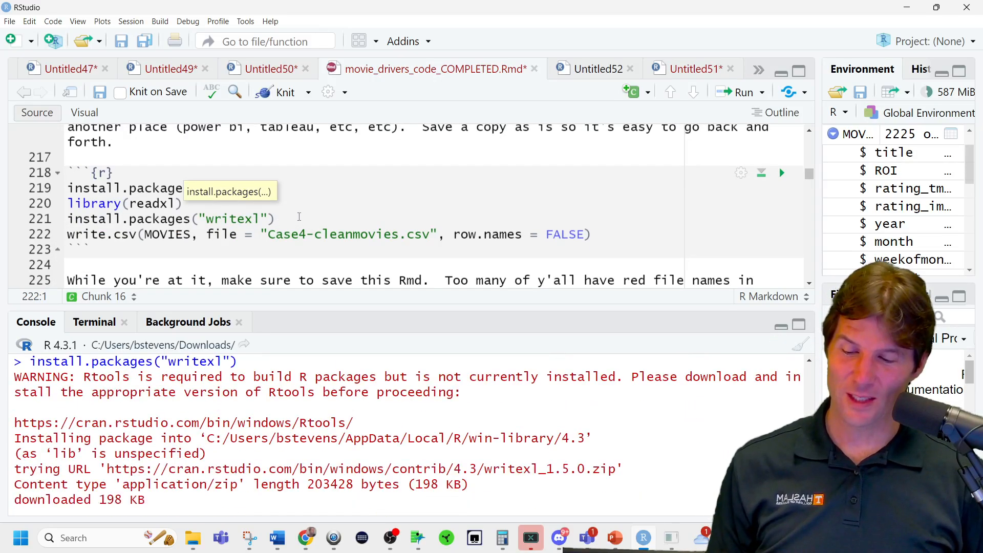
Add library(writexl) under its install line and run it to load the package.
left_click(300, 218)
key("Return")
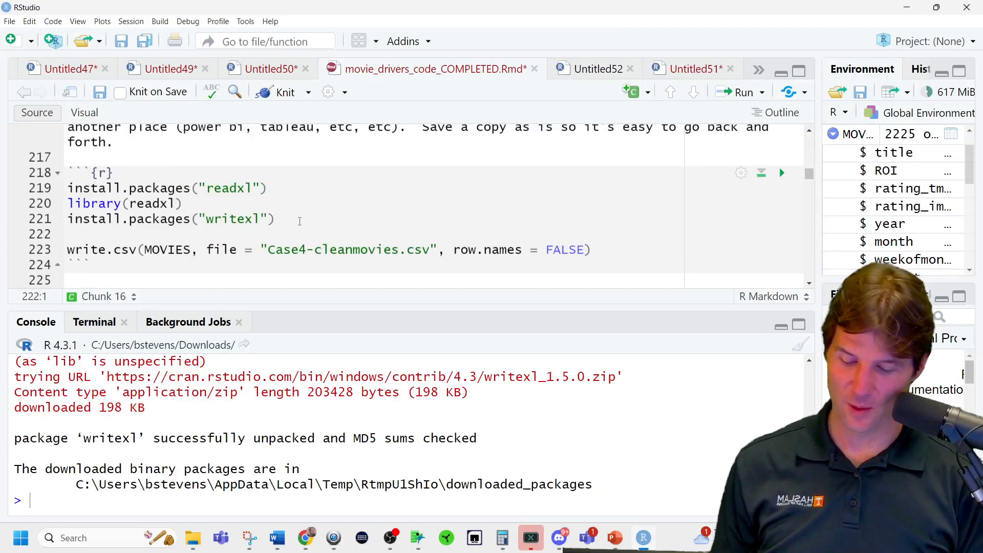
type("library(wr")
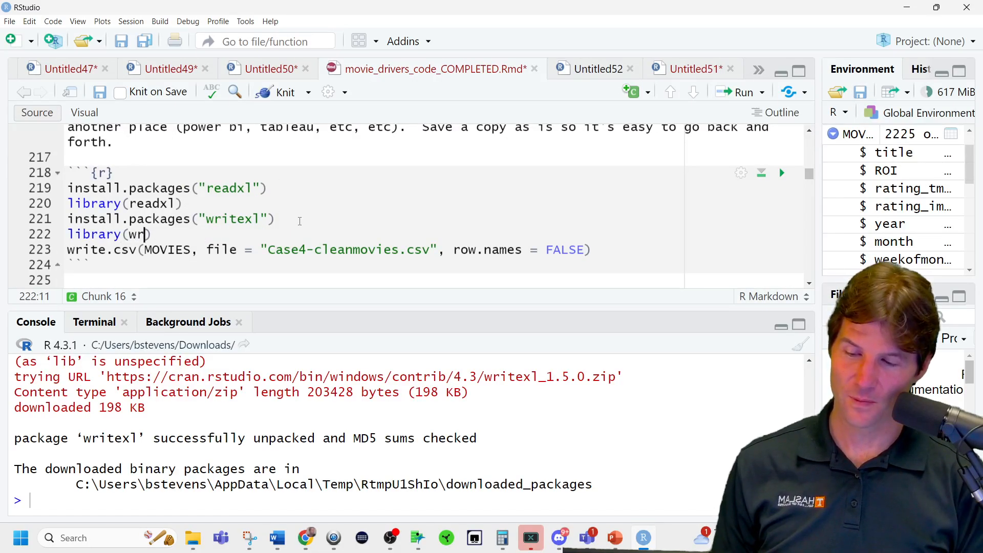
type("itexl")
key("ctrl+Return")
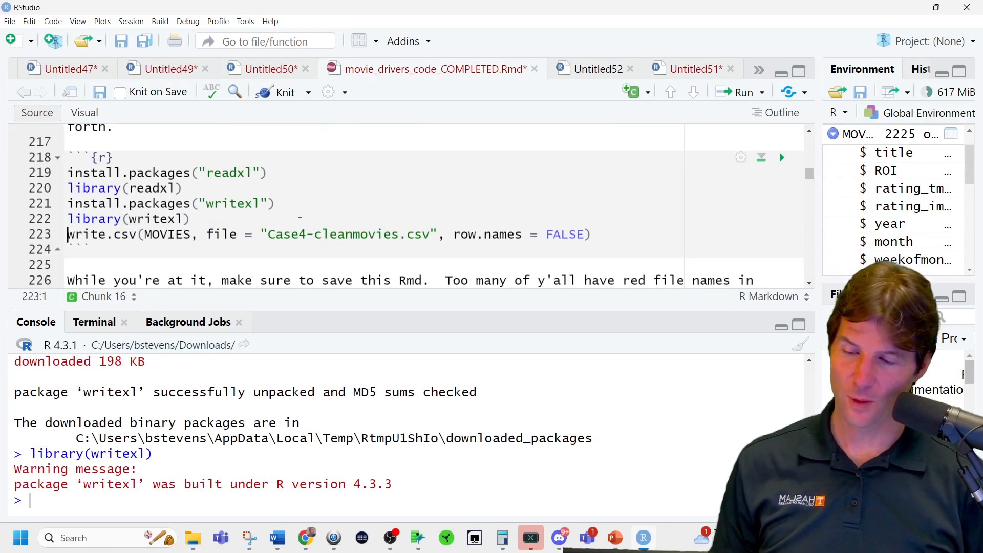
Insert a write_xlsx() call above write.csv and fill it with the arguments copied from the write.csv call.
key("Return")
type("write.")
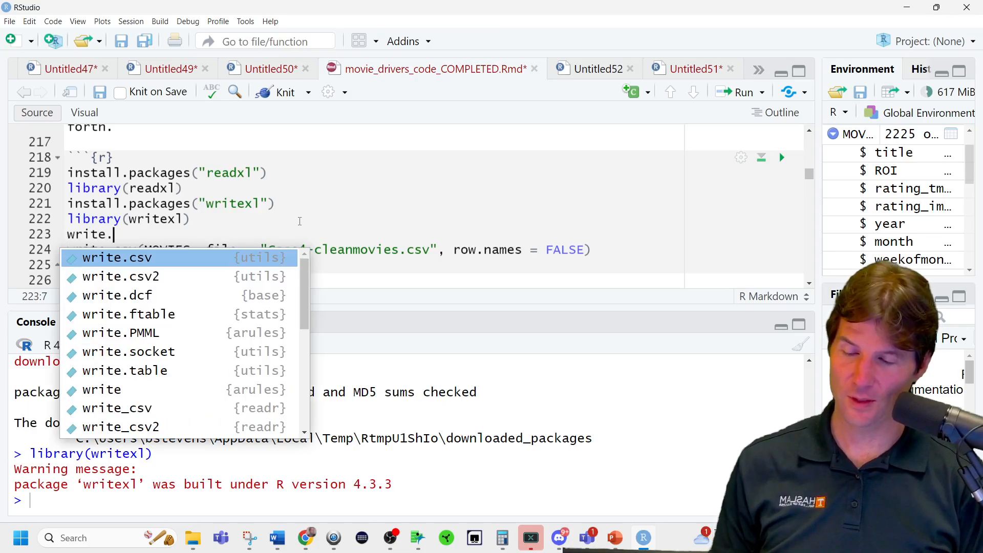
type("xl")
key("Tab")
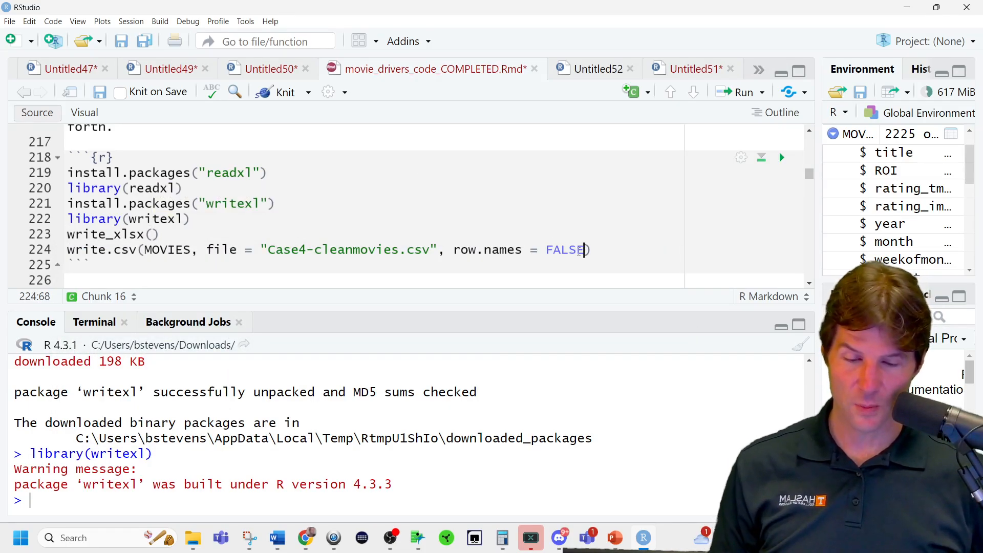
mouse_move(584, 250)
left_mouse_down()
mouse_move(150, 234)
mouse_move(145, 251)
left_mouse_up()
key("ctrl+c")
left_click(154, 235)
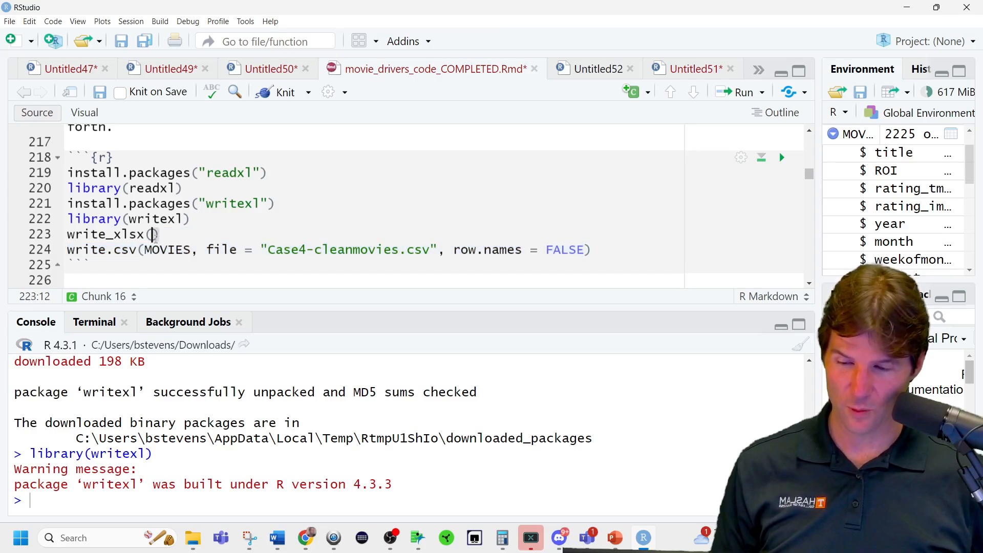
key("ctrl+v")
Change the file name in write_xlsx to Case4-cleanmovies.xlsx and run the line.
left_click(438, 234)
key("BackSpace")
key("BackSpace")
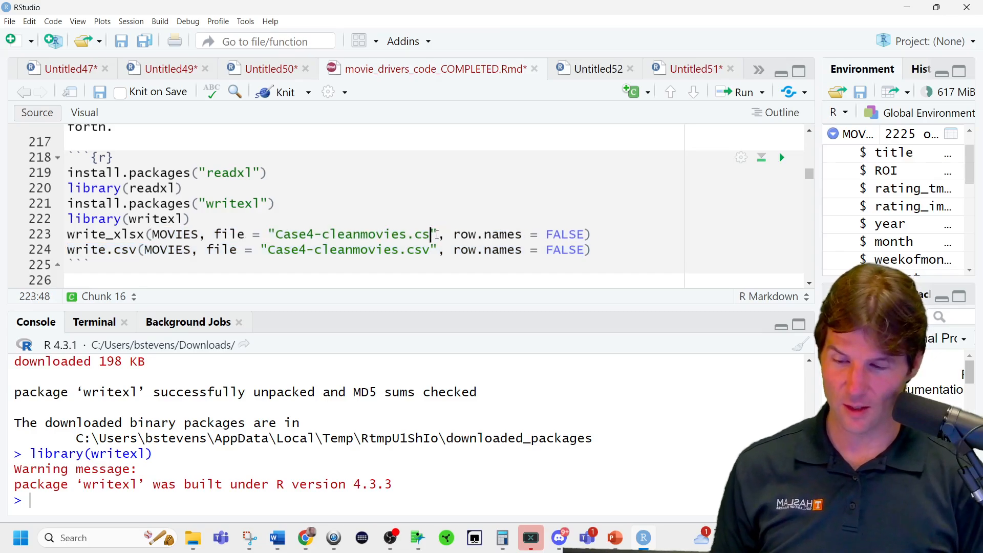
key("BackSpace")
type("xlsx")
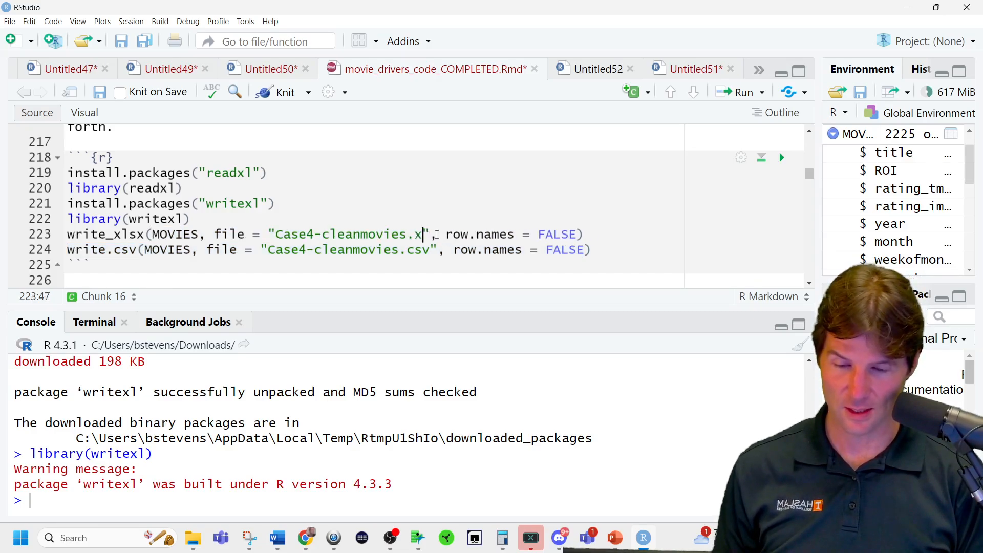
key("ctrl+Return")
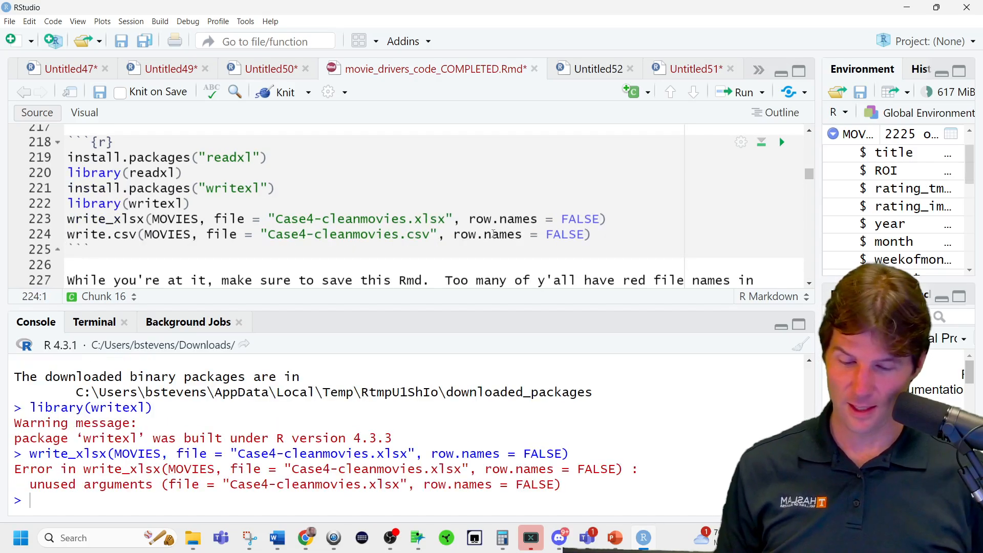
Remove the row.names = FALSE argument from the write_xlsx call and rerun it.
left_click_drag(460, 219, 600, 219)
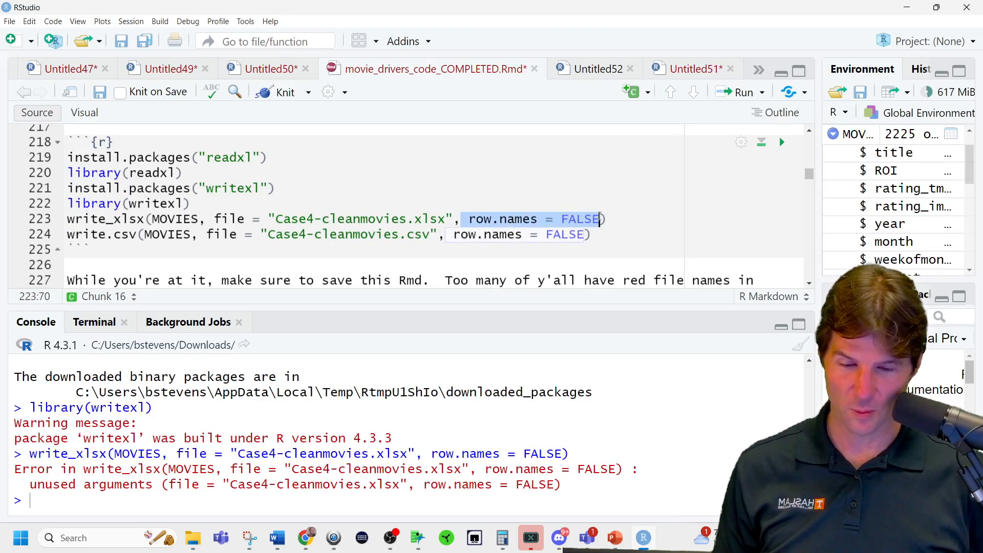
key("BackSpace")
key("BackSpace")
key("ctrl+Return")
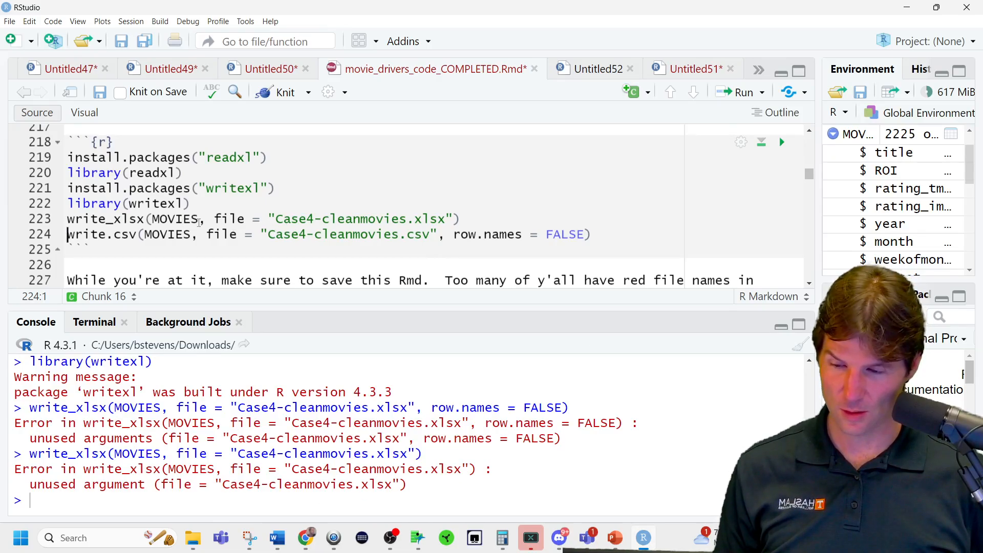
Remove the file = label from the write_xlsx call, then run it and the write.csv line to export both files.
left_click_drag(266, 222, 217, 221)
key("BackSpace")
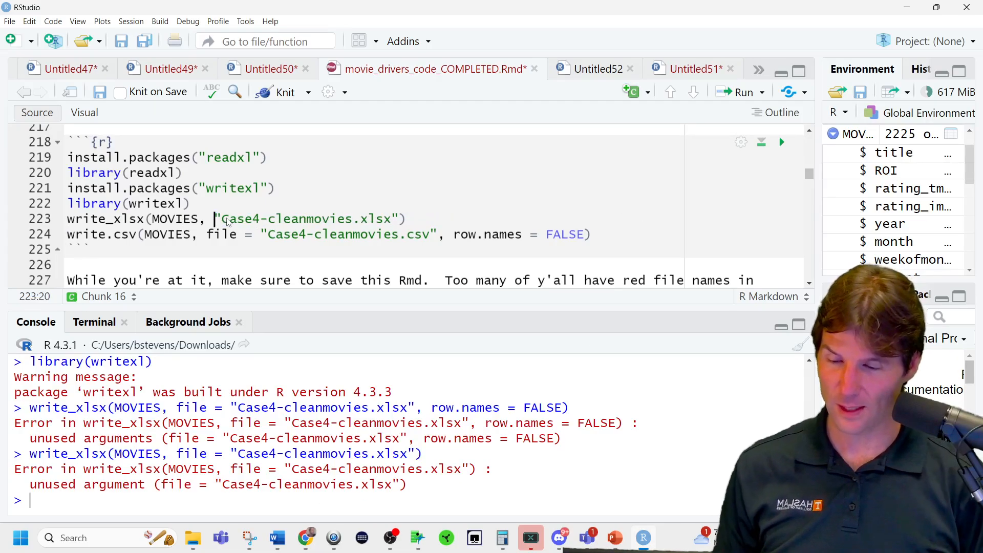
key("BackSpace")
key("ctrl+Return")
left_click(231, 234)
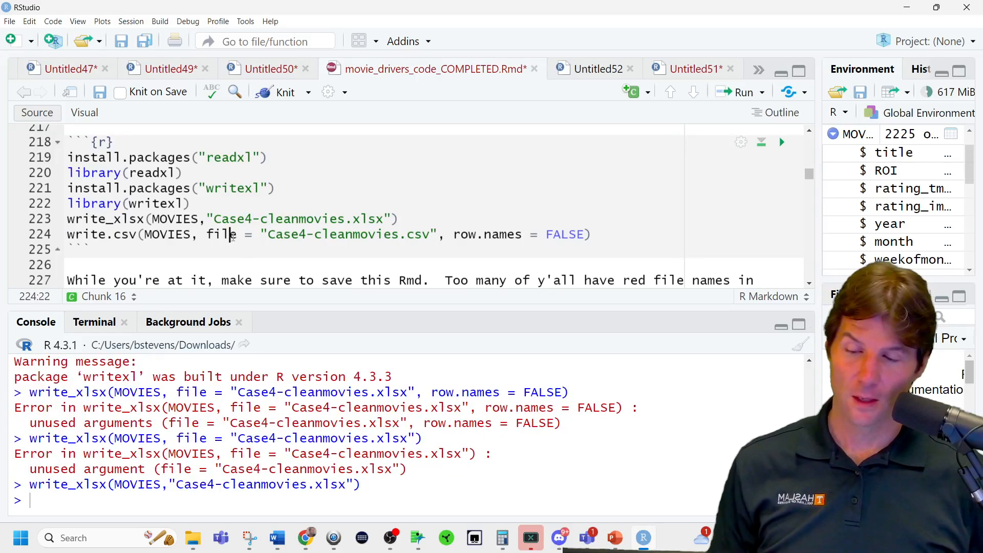
key("ctrl+Return")
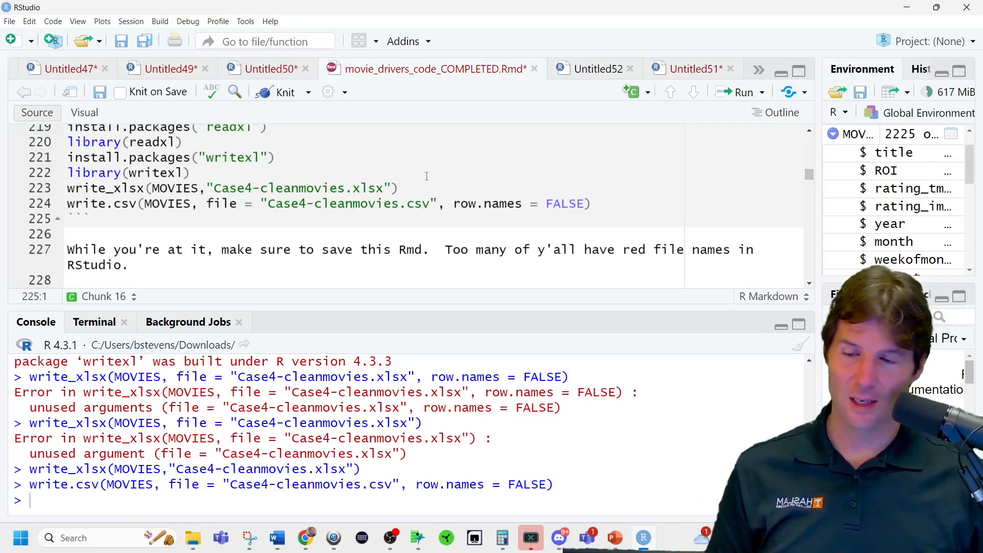
Insert an empty read_xlsx() call on a new line below library(readxl).
scroll(427, 176, "up", 1)
triple_click(253, 172)
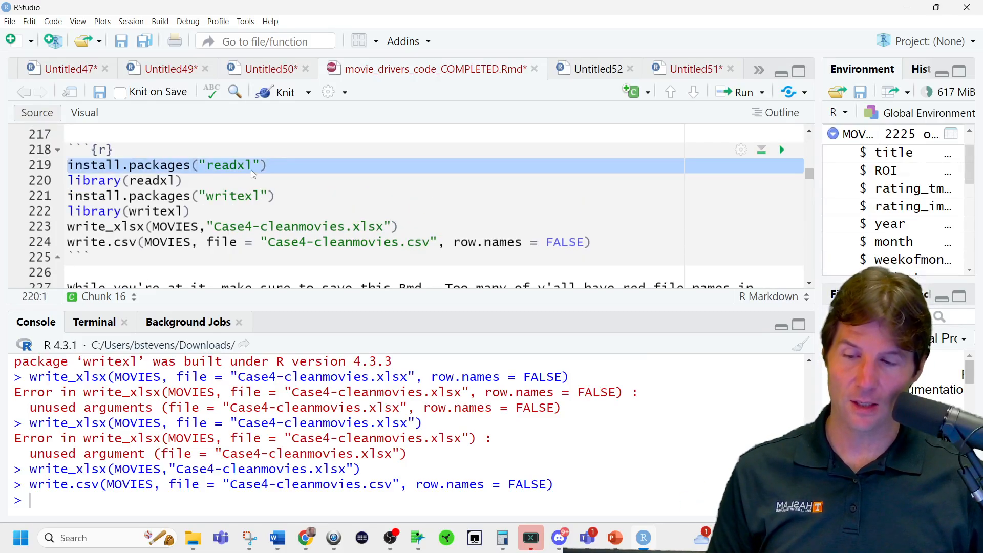
left_click(224, 180)
key("Return")
type("re")
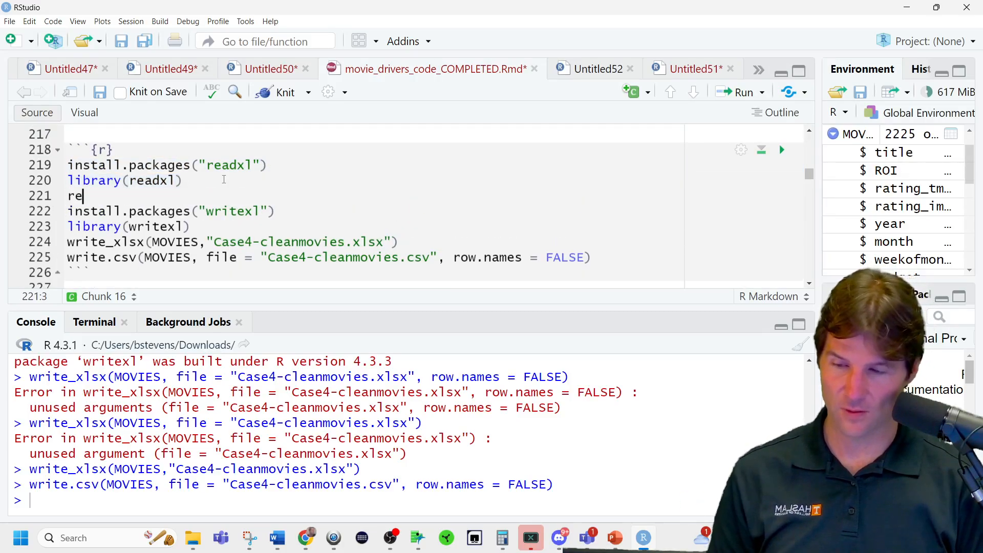
type("ad.xl")
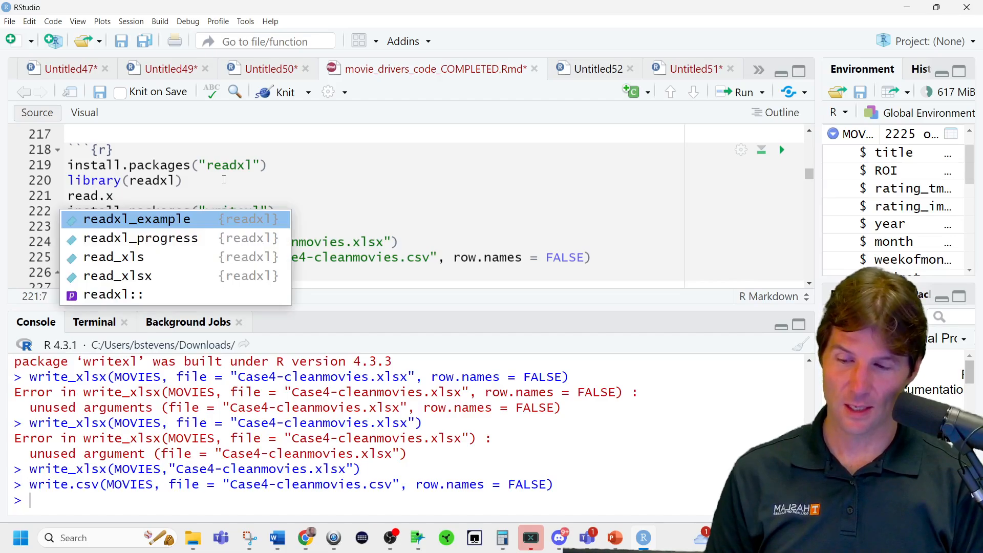
key("Down")
key("Down")
key("Down")
key("Return")
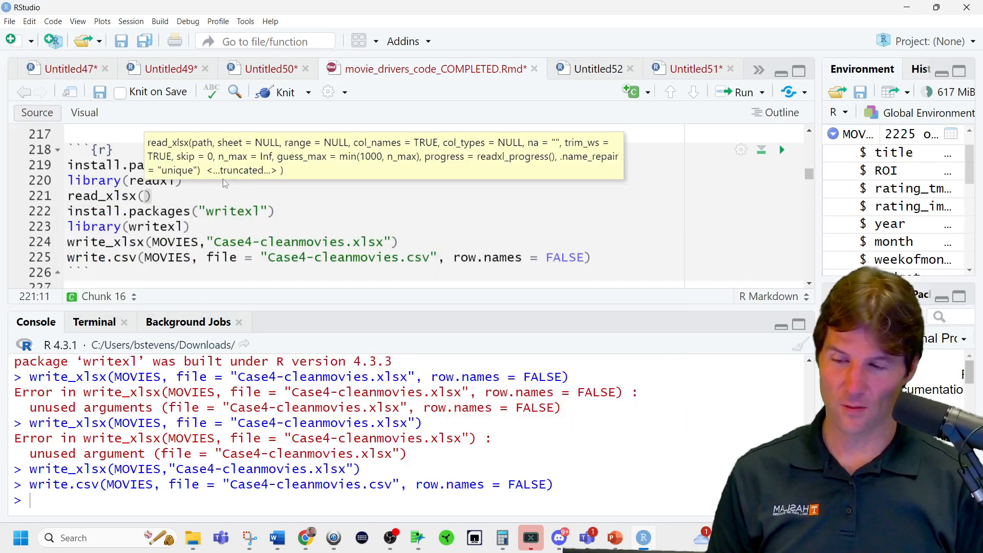
Give the read_xlsx call the placeholder path "filename.xlsx" and comment out that line.
type("\"filename")
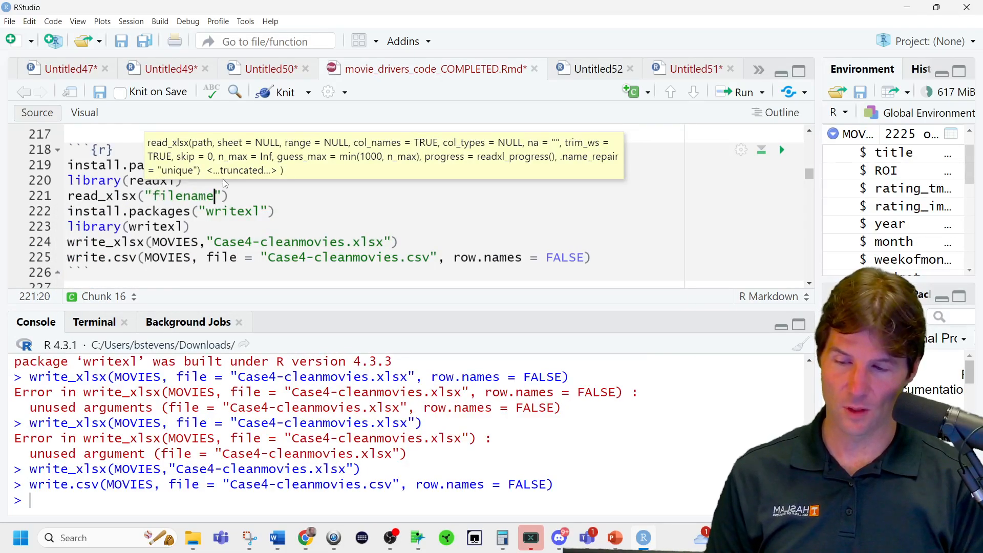
type(".xlsx")
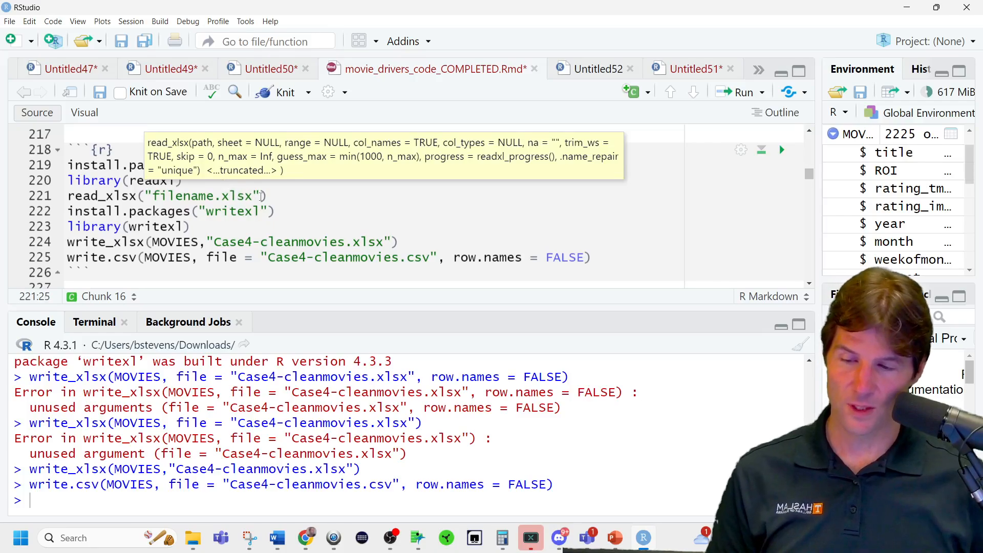
key("ctrl+Return")
key("ctrl+shift+c")
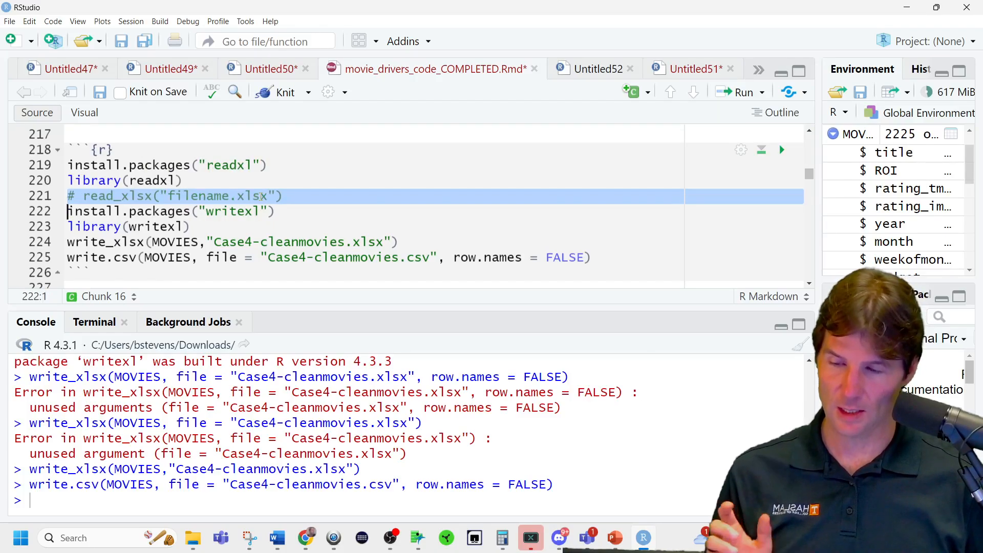
left_click(361, 227)
Run the read.csv line under Defining "Success" to load Case4-cleanmovies.csv into MOVIES with stringsAsFactors = TRUE.
scroll(361, 227, "down", 3)
scroll(361, 227, "down", 3)
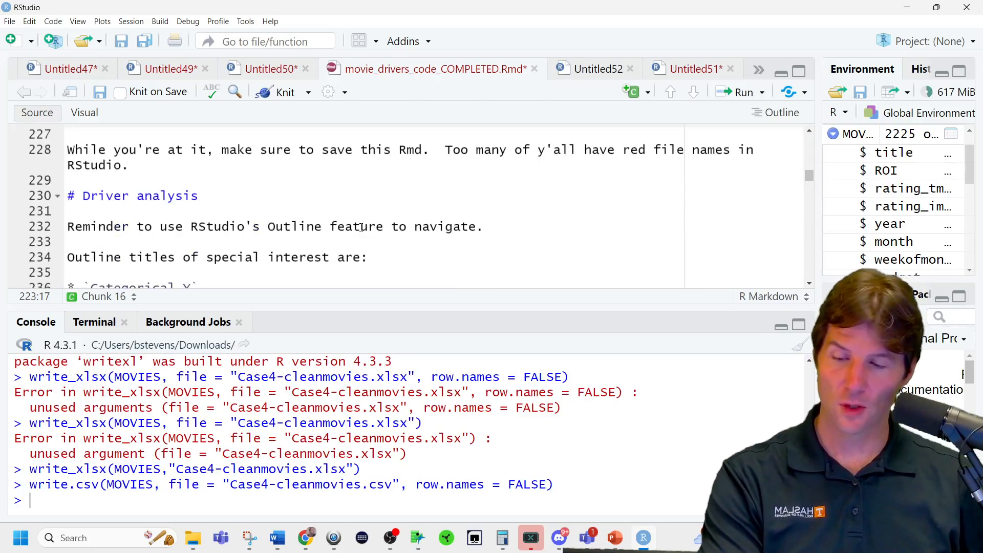
scroll(361, 227, "down", 3)
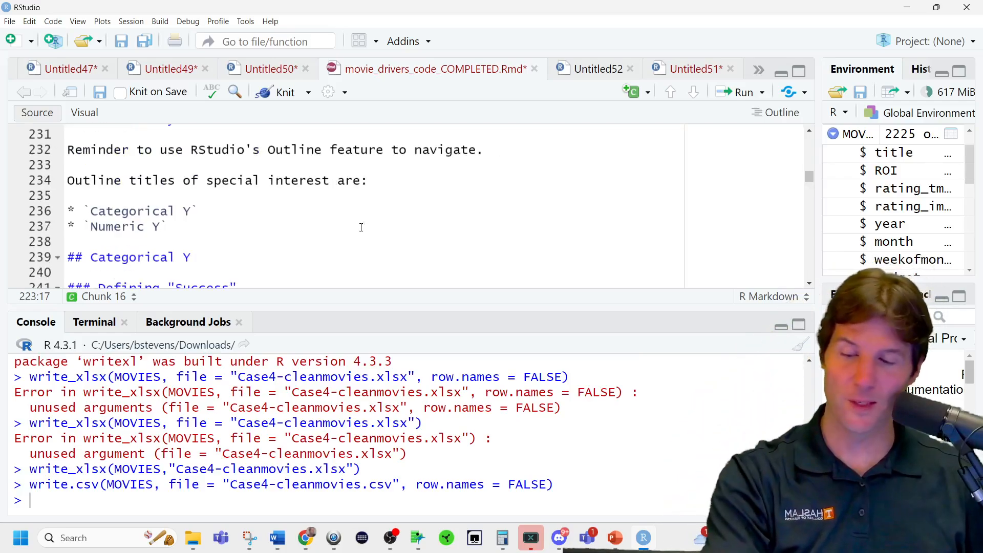
scroll(362, 229, "down", 1)
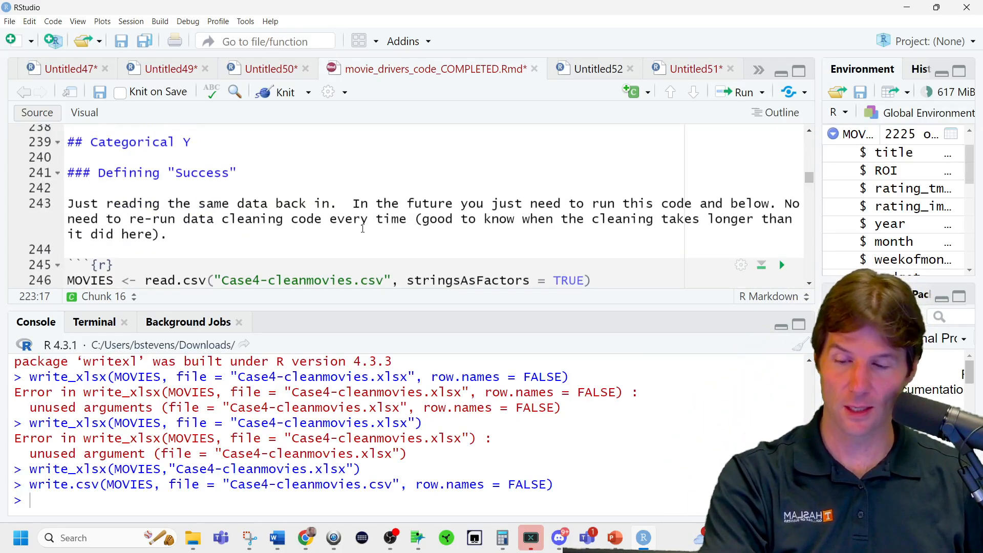
scroll(362, 228, "down", 1)
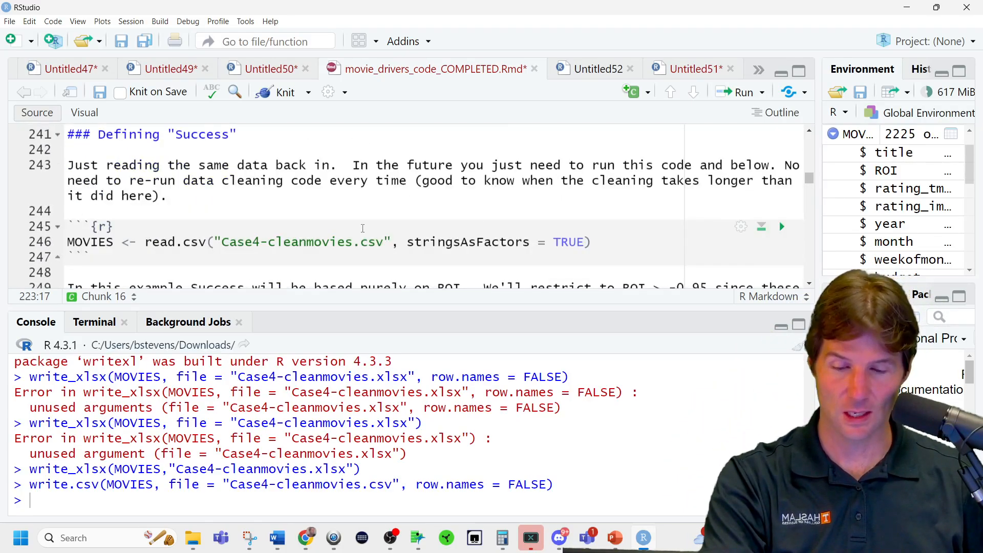
scroll(363, 228, "down", 1)
left_click(368, 204)
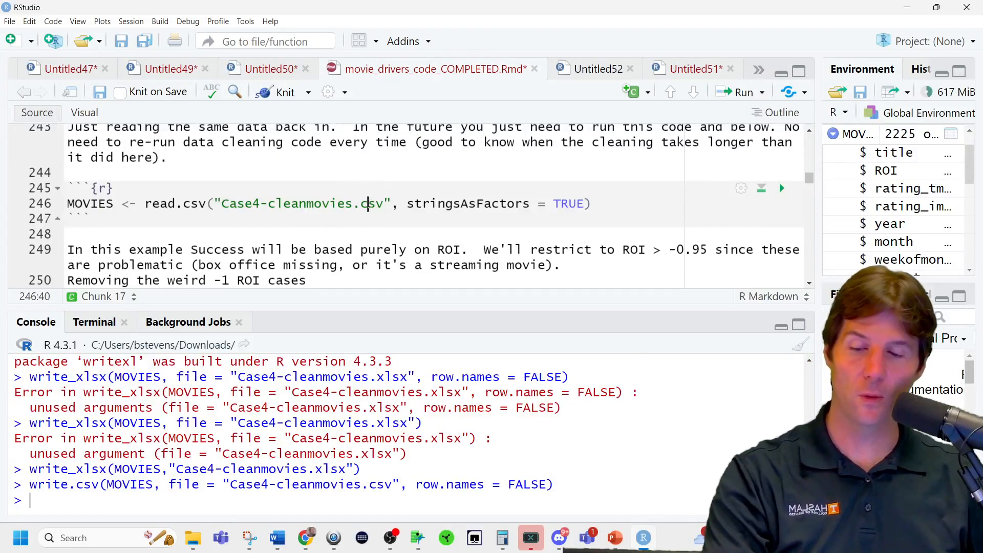
key("ctrl+Return")
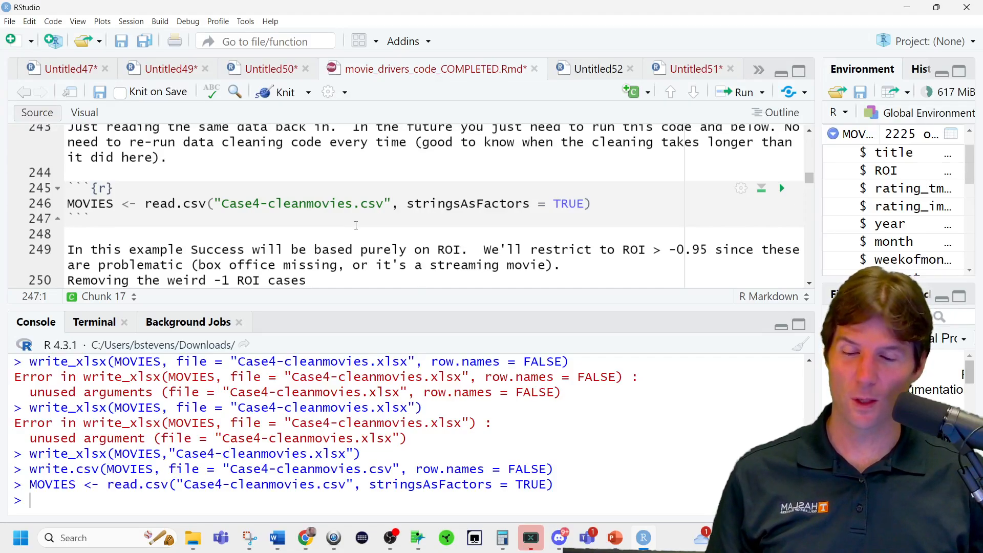
Inspect the reloaded MOVIES data frame in the data viewer, including its entry and column counts, and close it.
left_click_drag(385, 203, 222, 203)
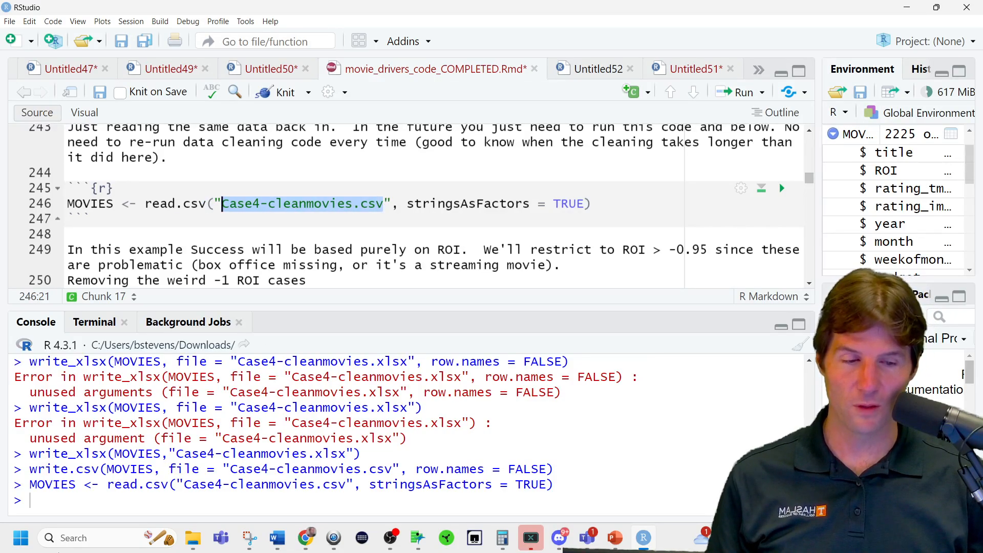
left_click(855, 134)
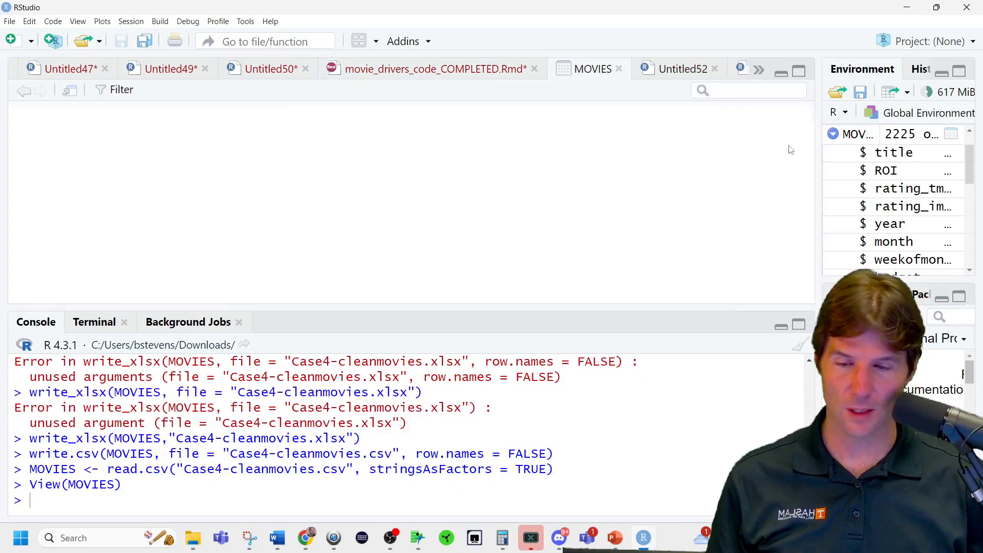
left_click(460, 275)
left_click_drag(461, 280, 72, 303)
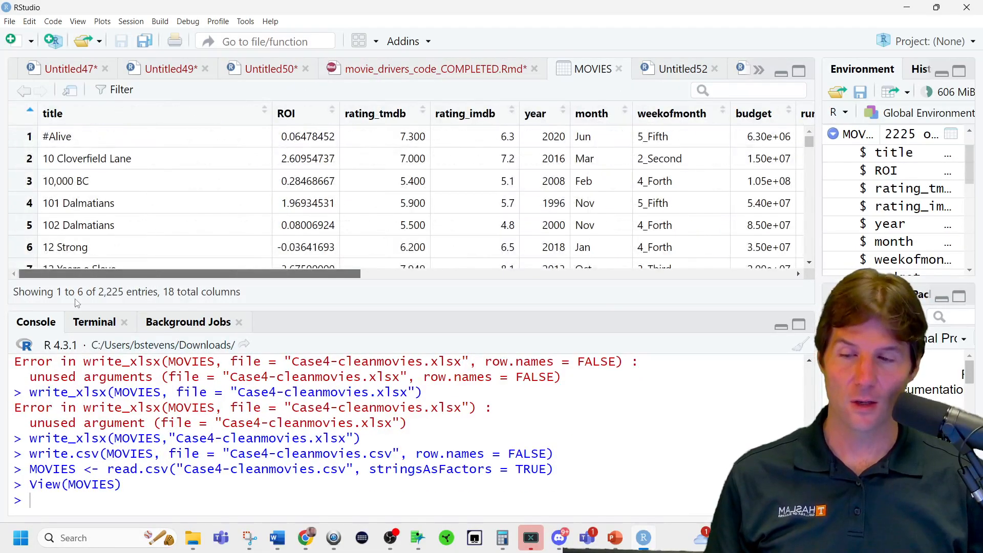
left_click(619, 69)
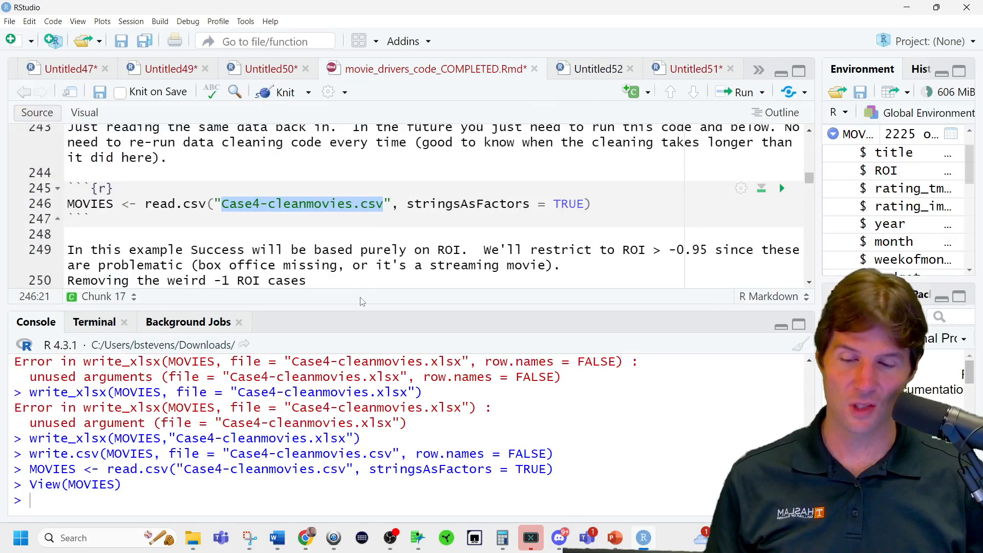
Run the filter keeping MOVIES rows with ROI > -0.95 and print the MOVIES data frame in the console.
left_click_drag(364, 306, 324, 376)
scroll(405, 236, "down", 1)
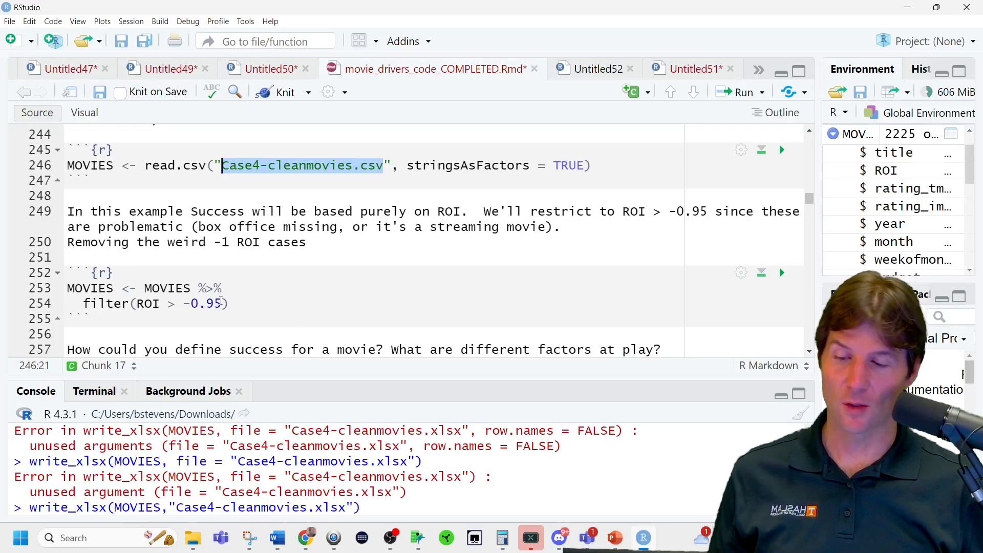
left_click(240, 287)
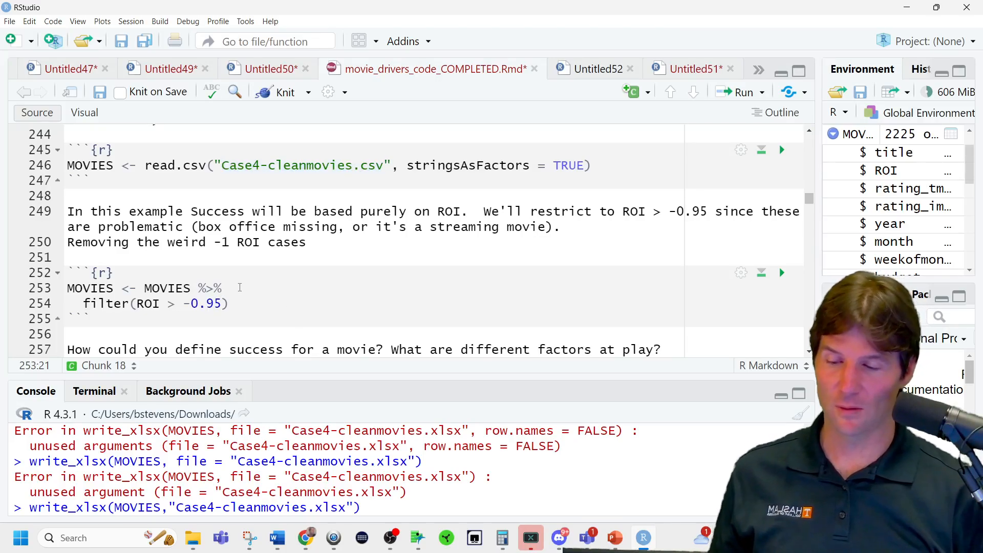
key("ctrl+Return")
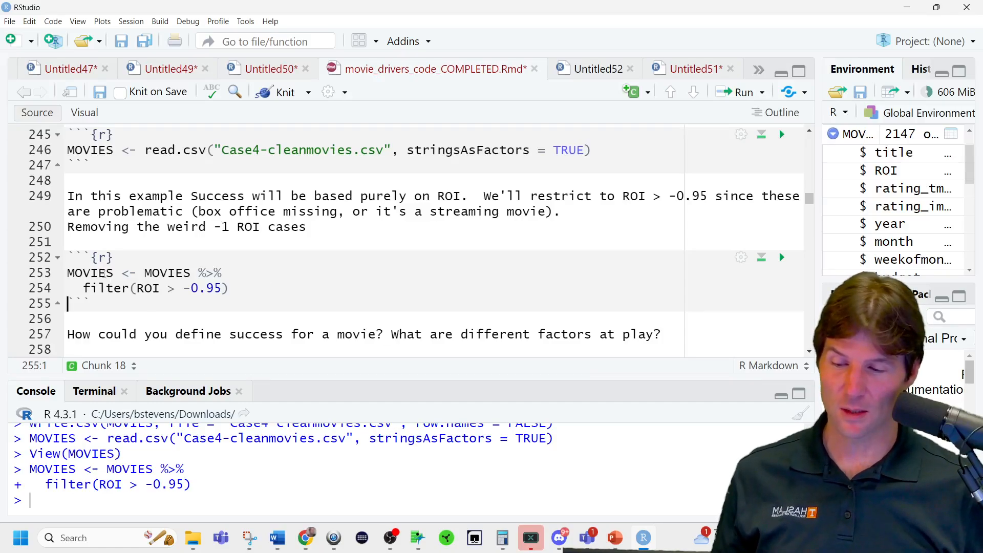
double_click(104, 274)
key("ctrl+Return")
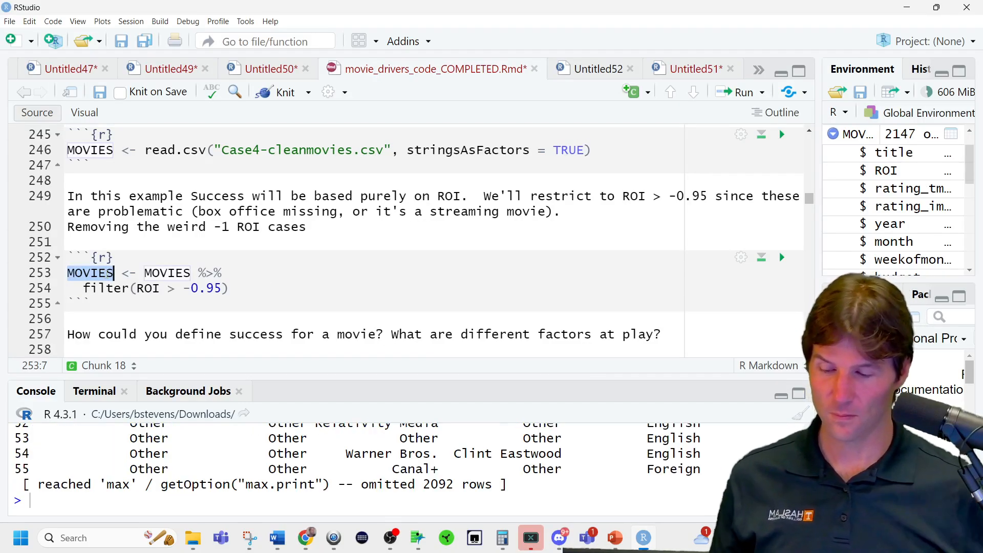
left_click_drag(370, 380, 410, 284)
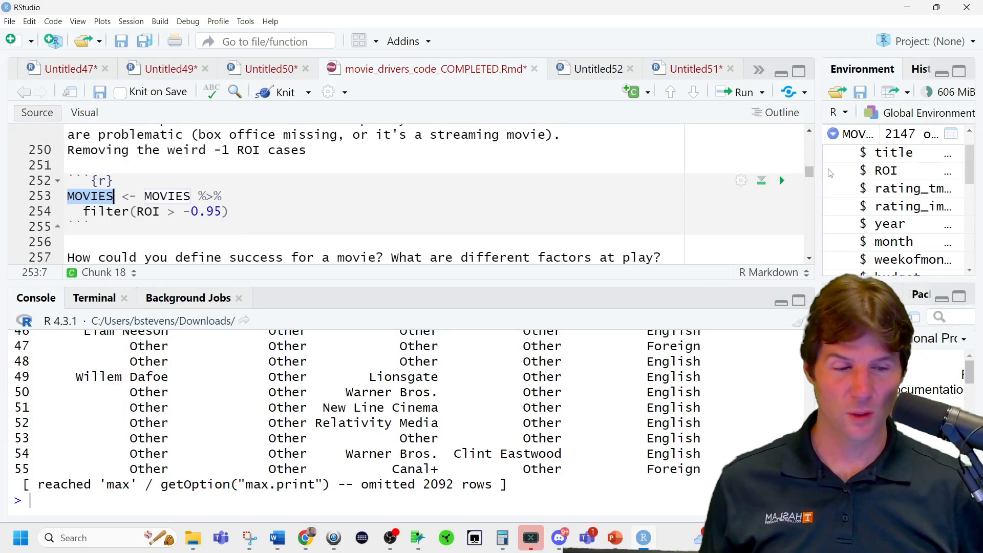
Rerun the read.csv line to restore the unfiltered MOVIES data from Case4-cleanmovies.csv.
scroll(402, 178, "up", 3)
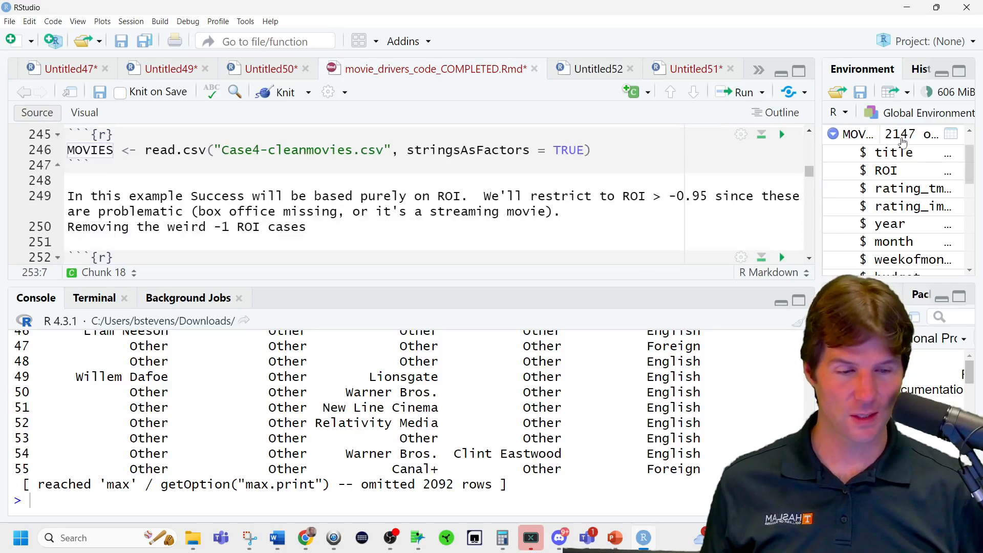
left_click(303, 152)
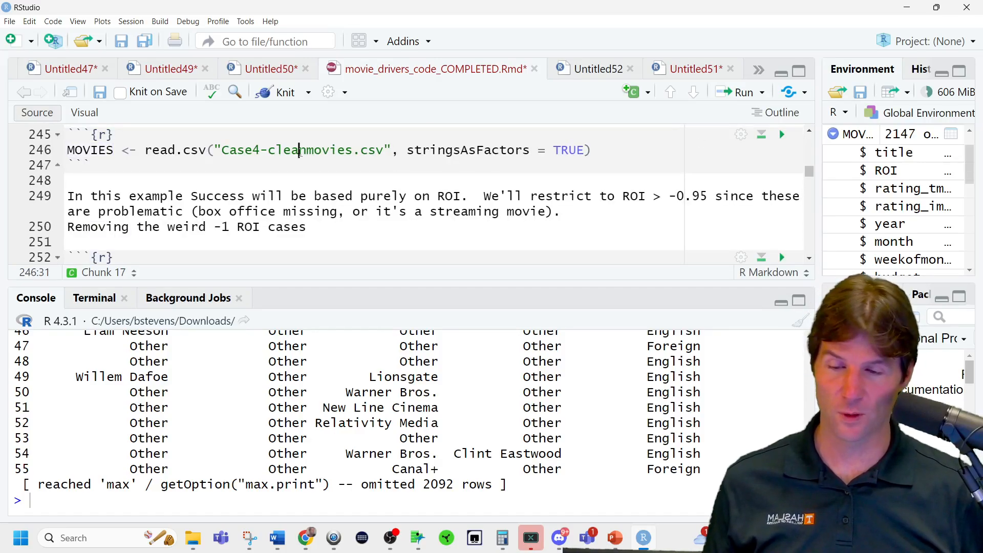
key("ctrl+Return")
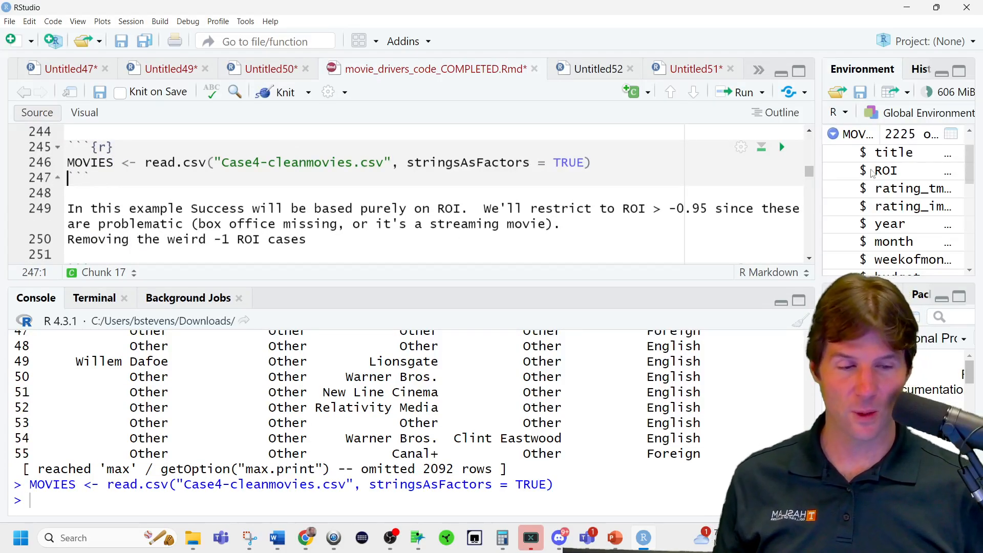
Change the filter chunk to assign MOVIES rows with ROI <= -0.95 to MOVIES2, and run it.
scroll(408, 199, "down", 3)
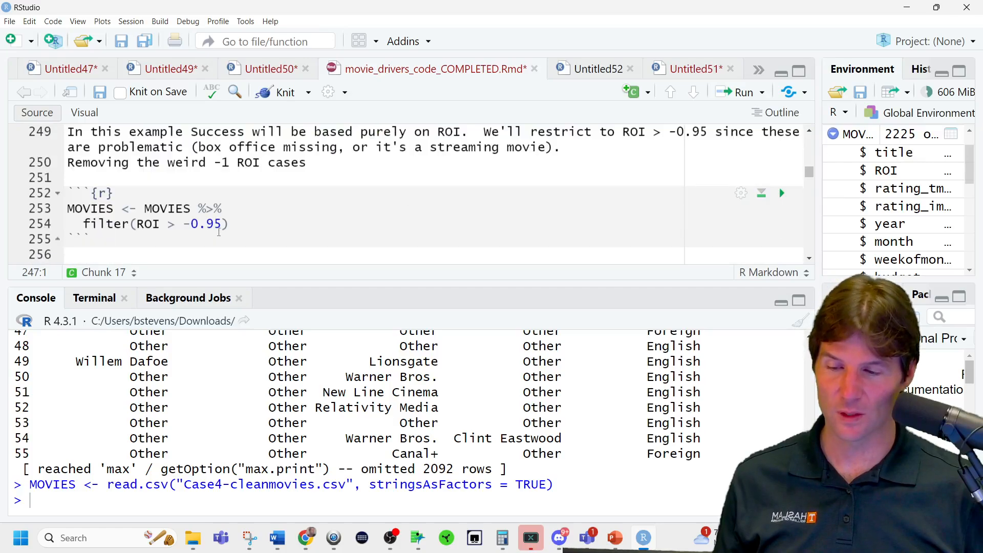
left_click(223, 210)
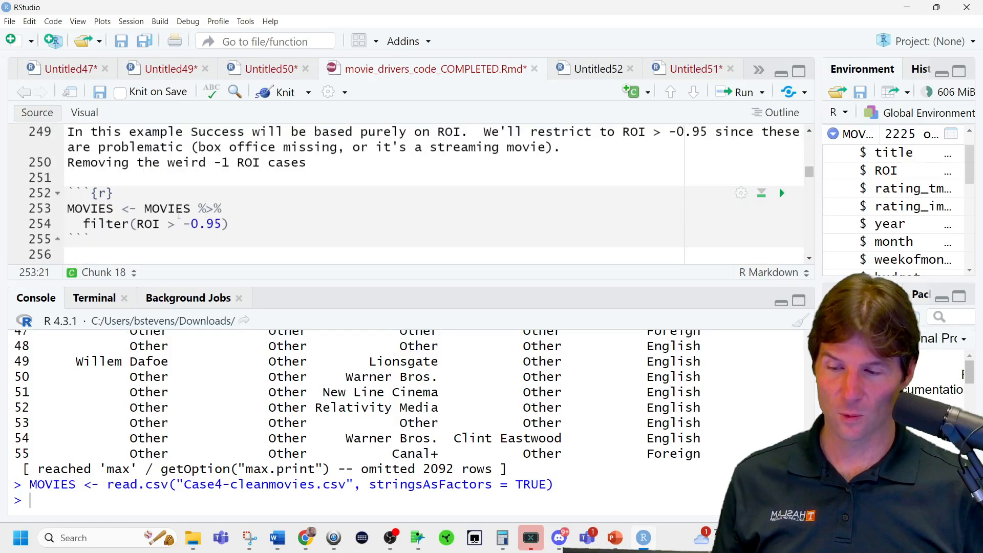
left_click(177, 225)
key("BackSpace")
type("<=")
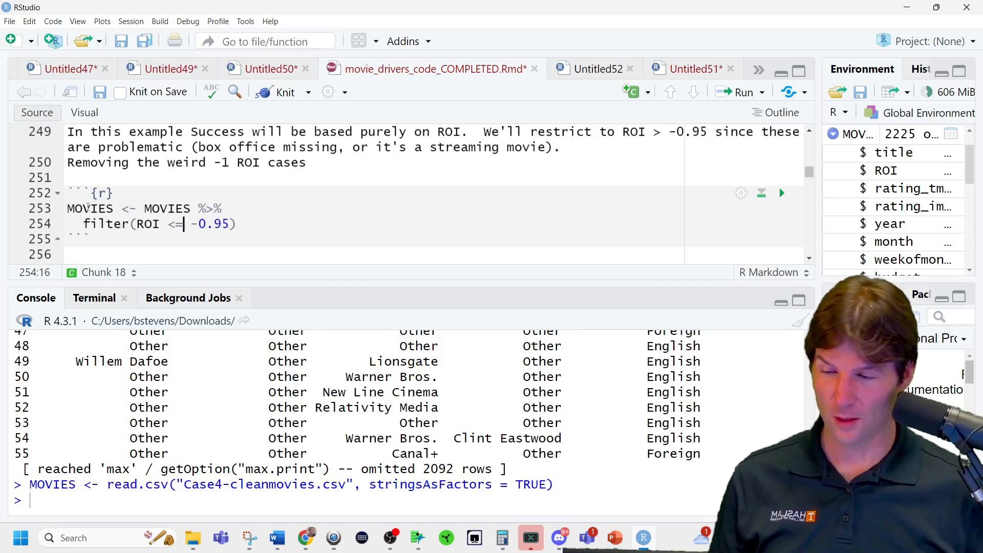
left_click(111, 208)
type("2")
key("ctrl+Return")
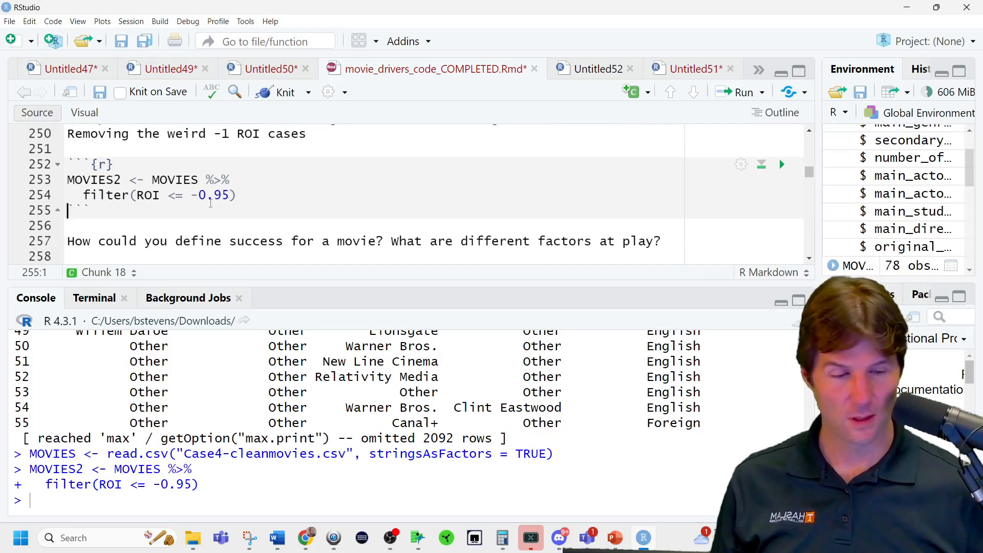
Undo the MOVIES2 and <= edits in the chunk, then run the original filter of MOVIES on ROI > -0.95.
key("ctrl+z")
key("ctrl+z")
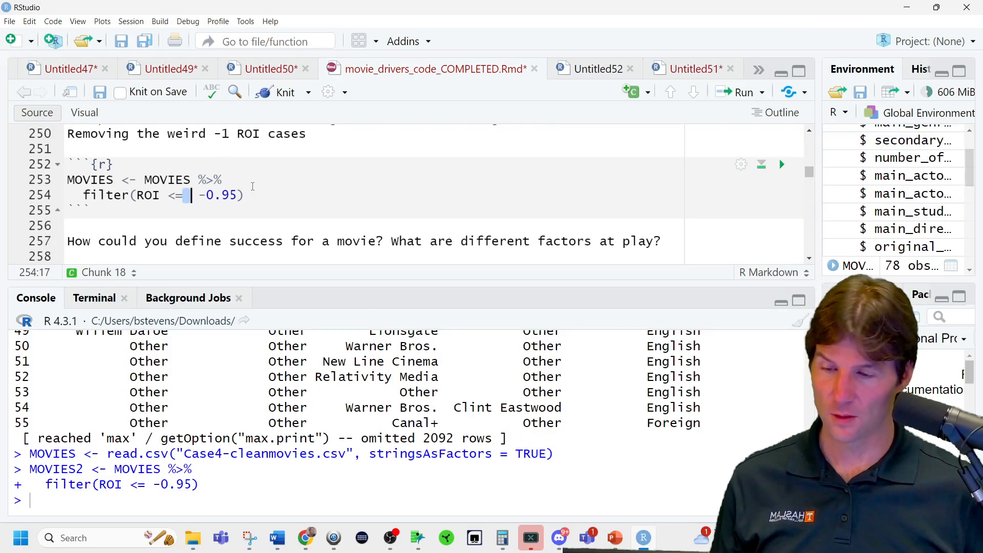
left_click(253, 186)
key("ctrl+z")
key("ctrl+z")
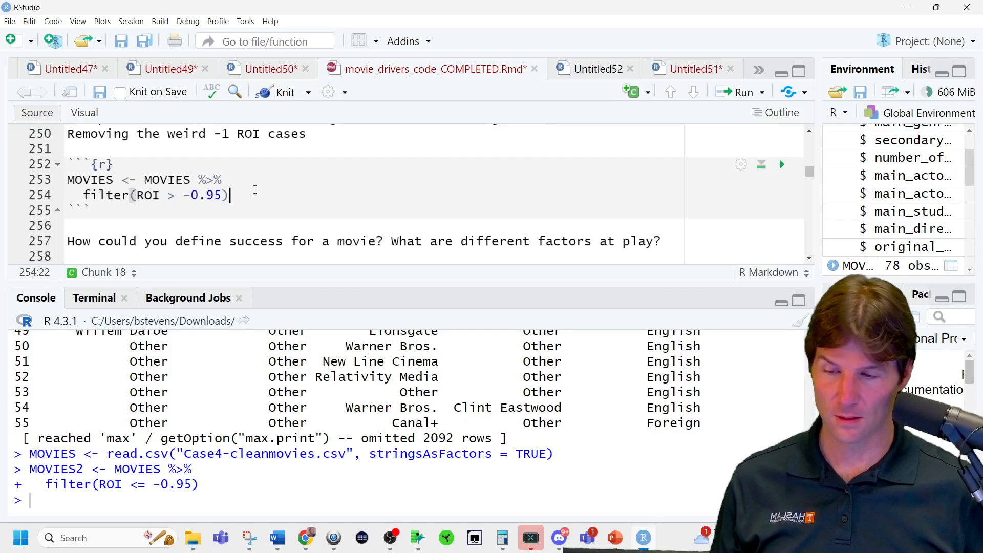
left_click(259, 184)
key("ctrl+Return")
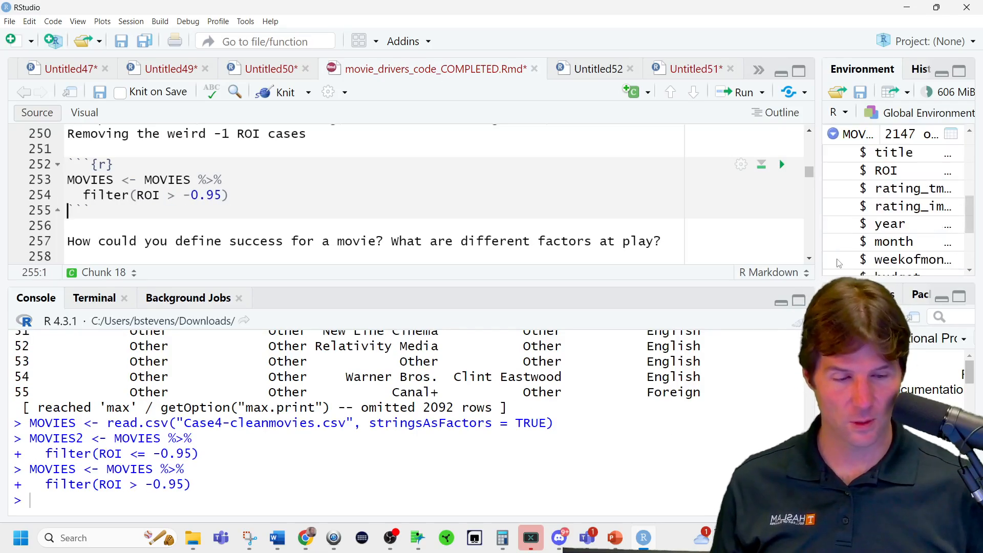
Examine MOVIES2 in the data viewer sorted by ROI in ascending and descending order, then return to the R Markdown document.
left_click_drag(890, 280, 890, 374)
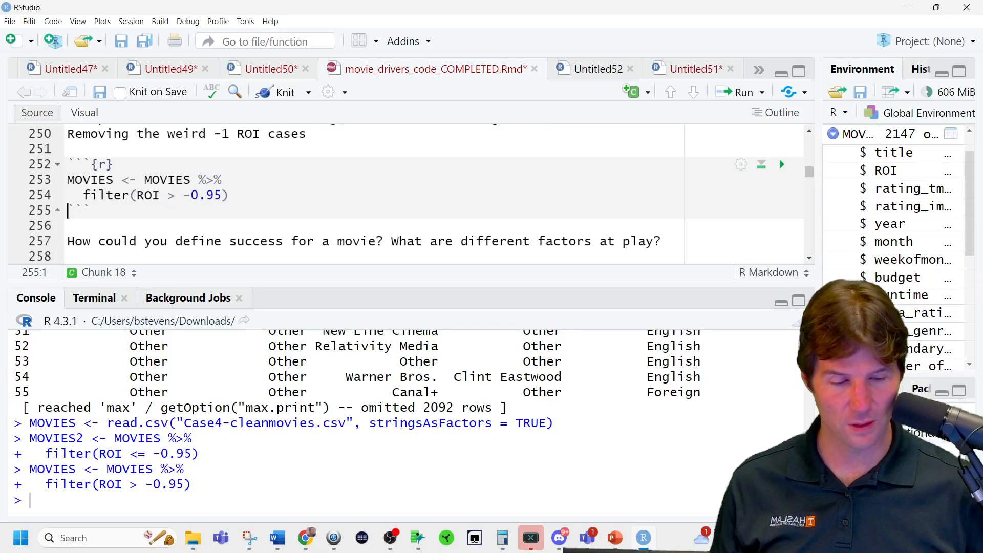
scroll(889, 277, "down", 5)
left_click(833, 232)
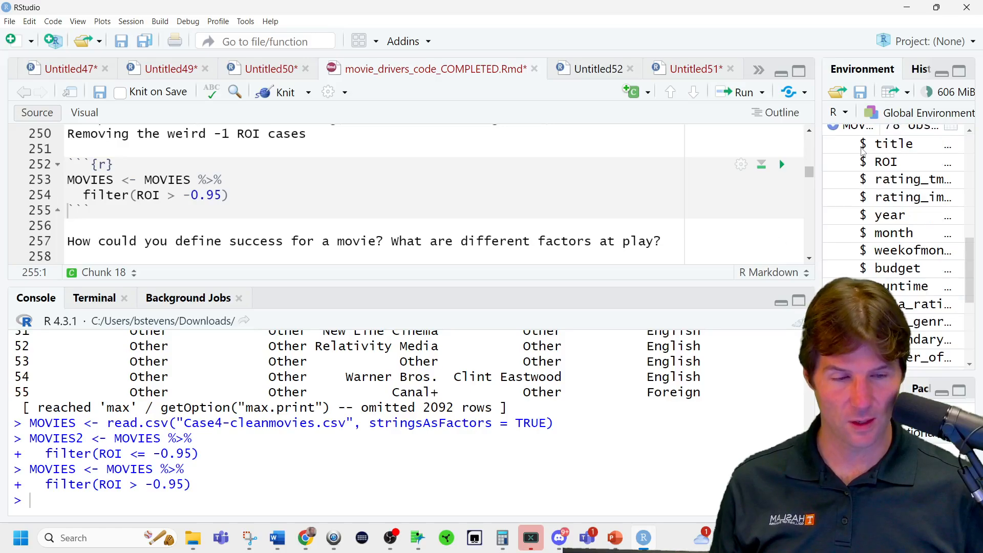
left_click(863, 129)
scroll(439, 199, "down", 15)
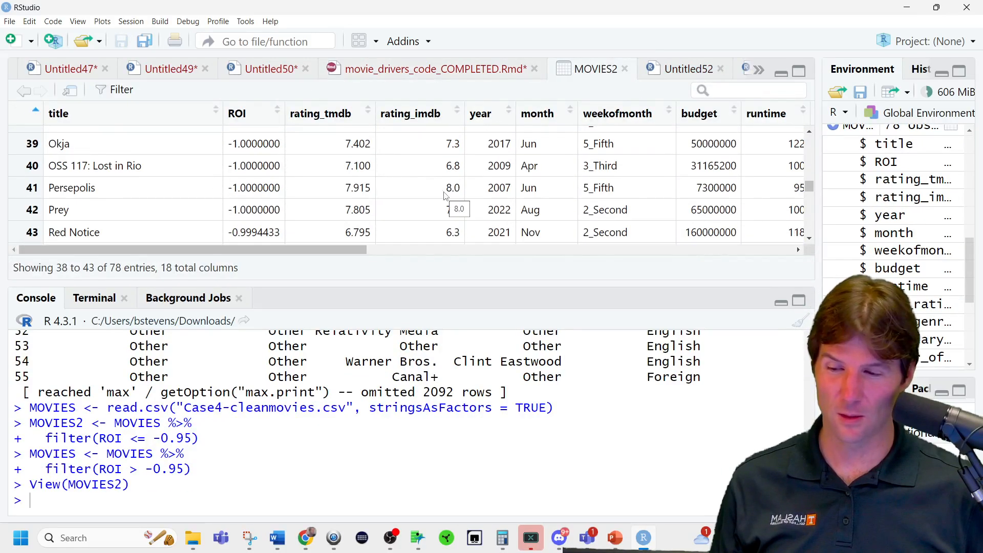
left_click(254, 121)
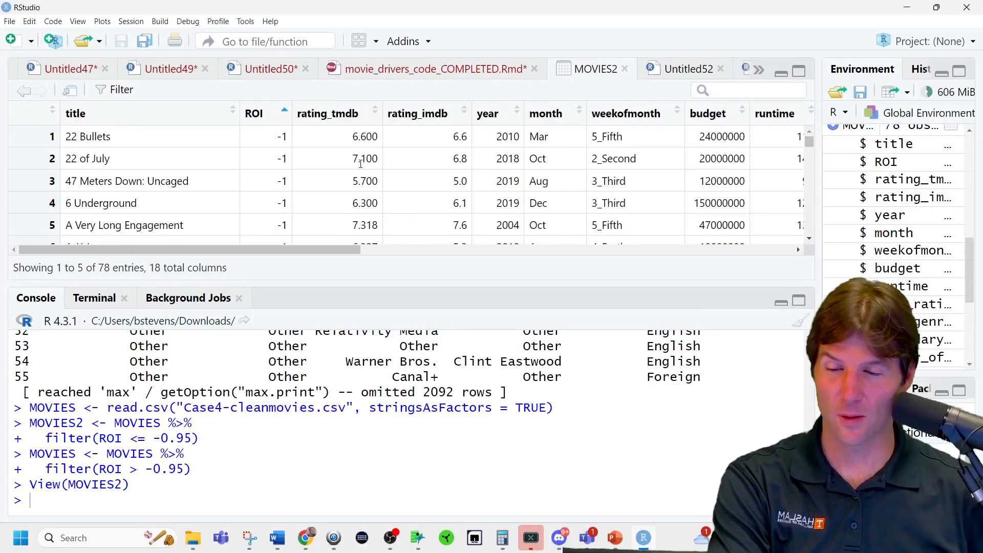
left_click(269, 121)
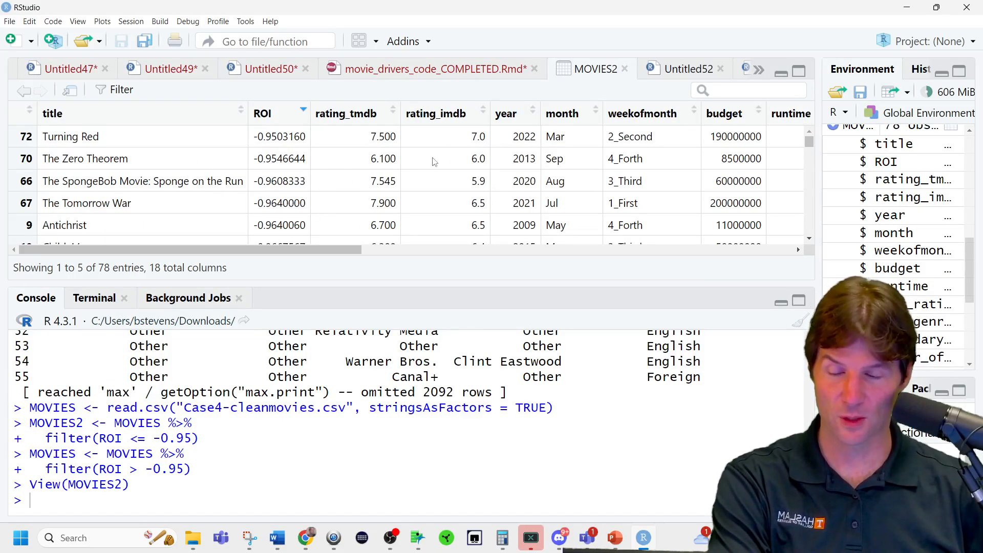
left_click(626, 69)
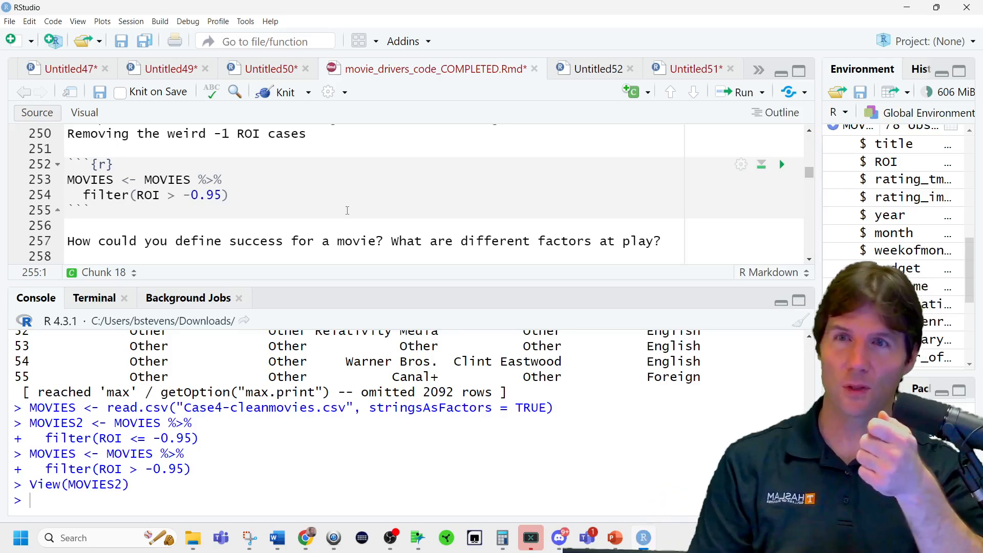
scroll(327, 213, "down", 1)
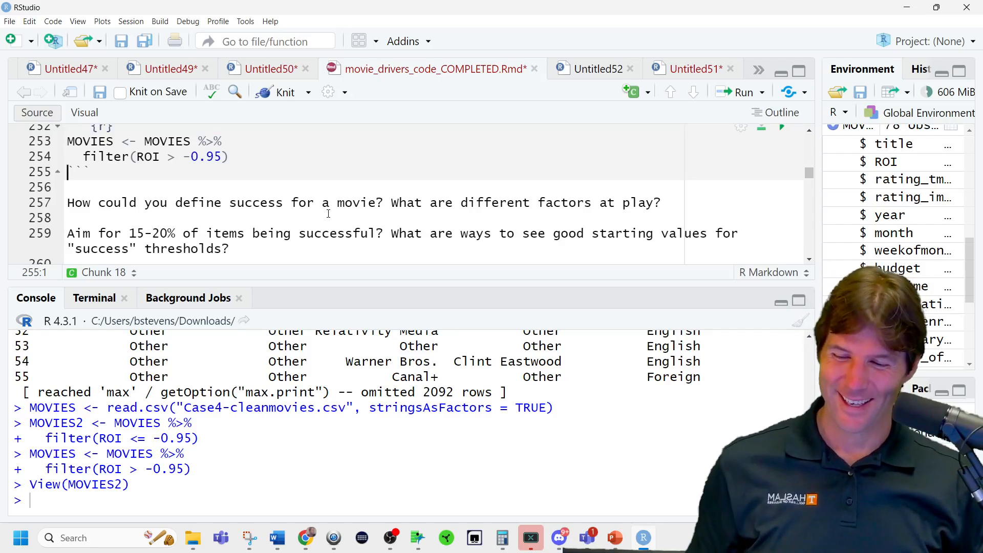
Read the success-definition prompts and examine the chunk that sets MOVIES$Outcome from an ROI threshold.
scroll(317, 213, "down", 1)
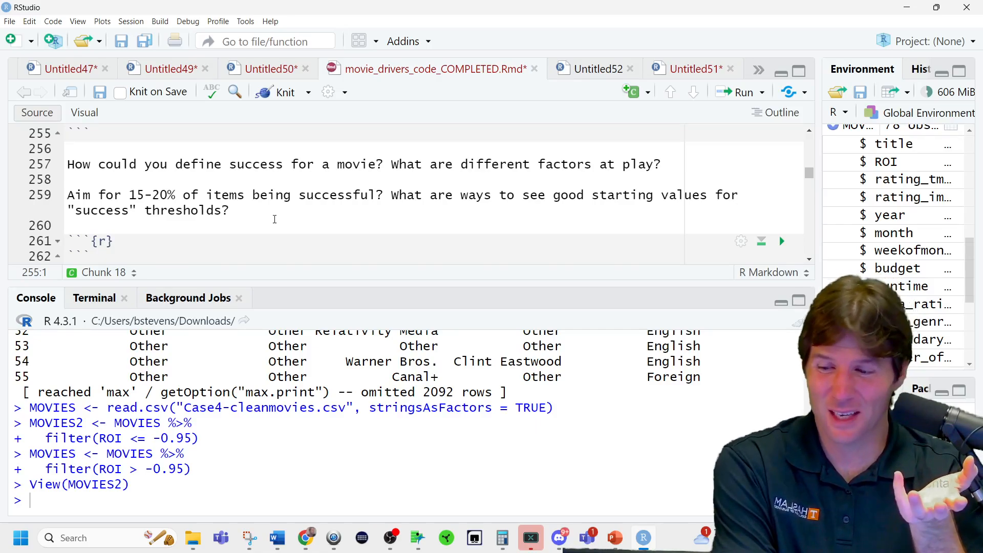
scroll(276, 219, "down", 1)
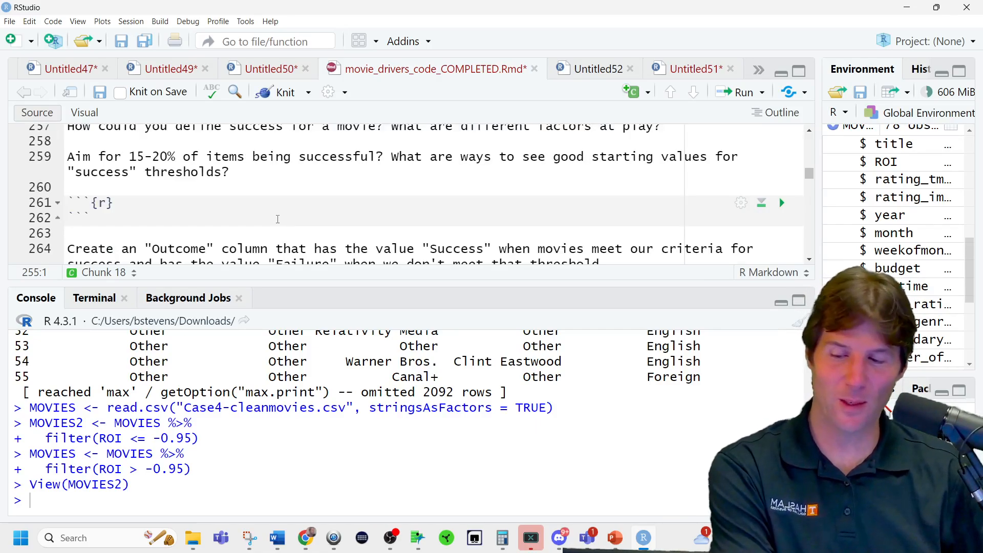
scroll(277, 219, "down", 1)
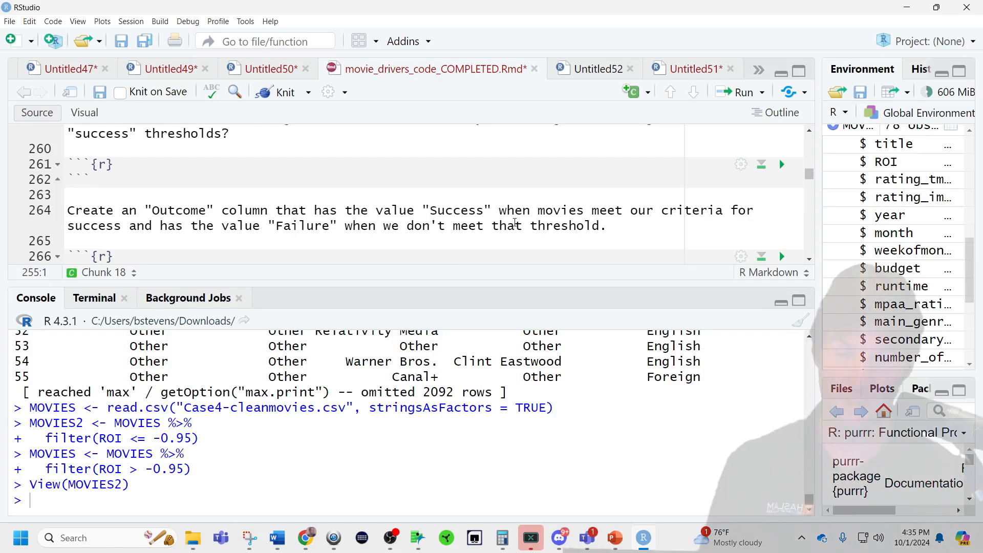
scroll(388, 250, "down", 3)
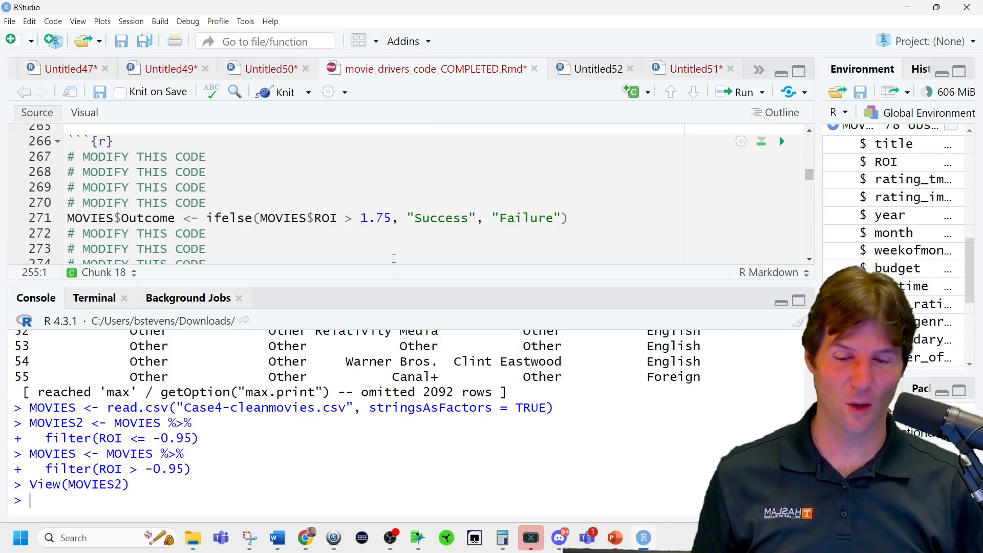
left_click_drag(394, 218, 360, 218)
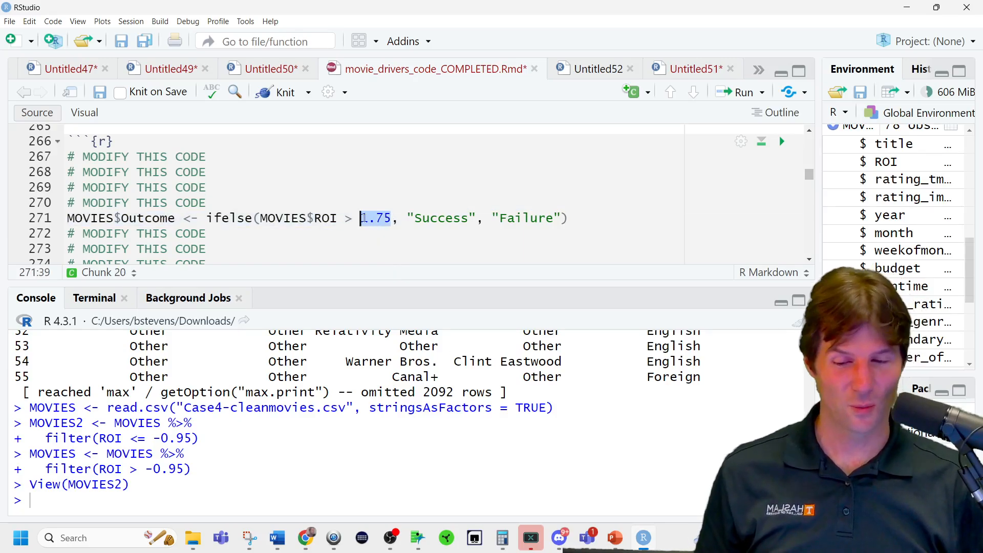
scroll(359, 222, "down", 2)
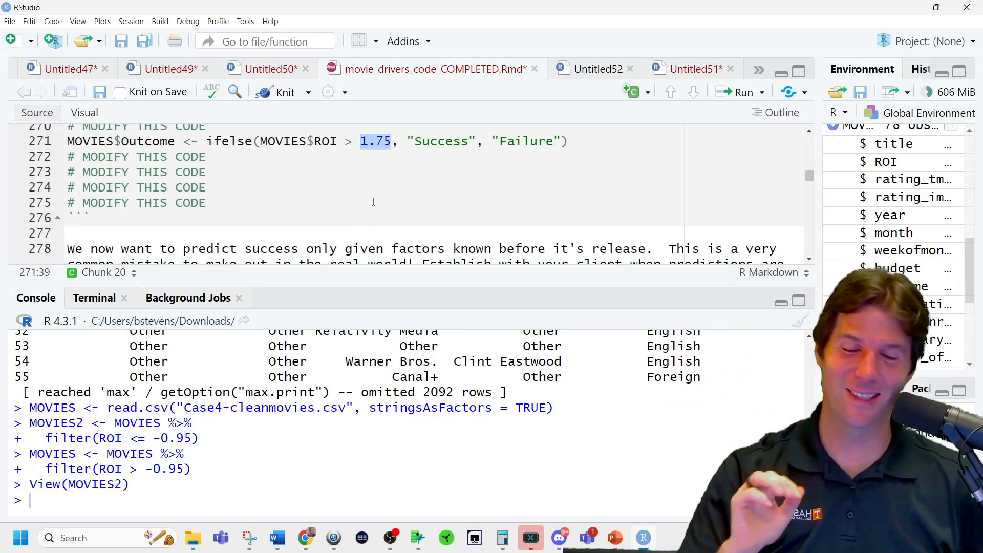
scroll(254, 176, "up", 1)
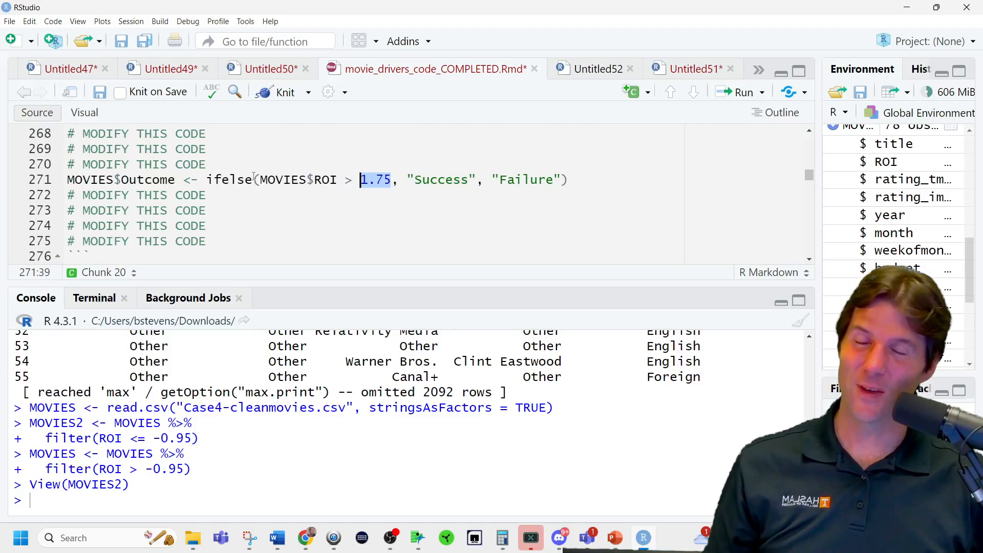
left_click_drag(174, 183, 67, 181)
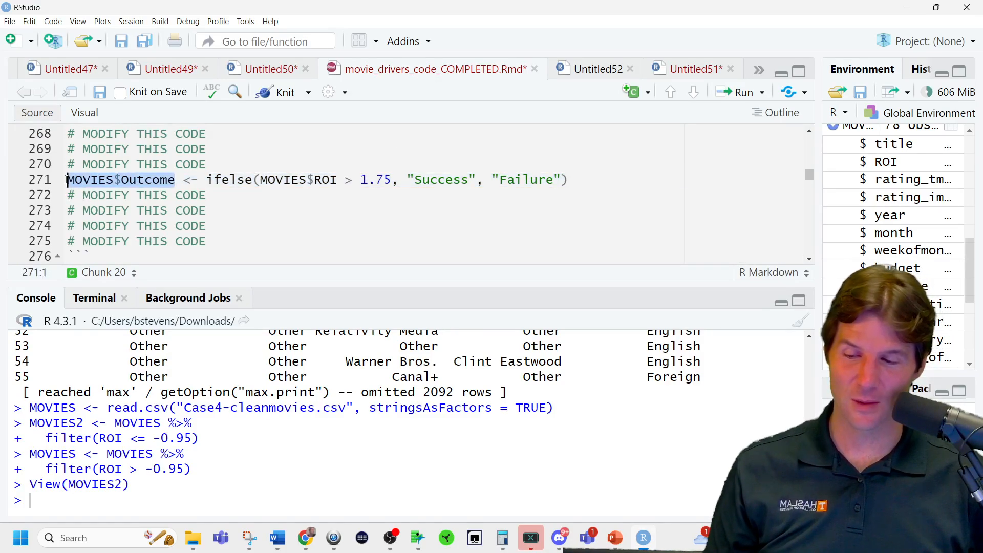
Start a MOVIES %>% pipeline on a new line directly below the MOVIES$Outcome assignment.
left_click(591, 182)
key("Return")
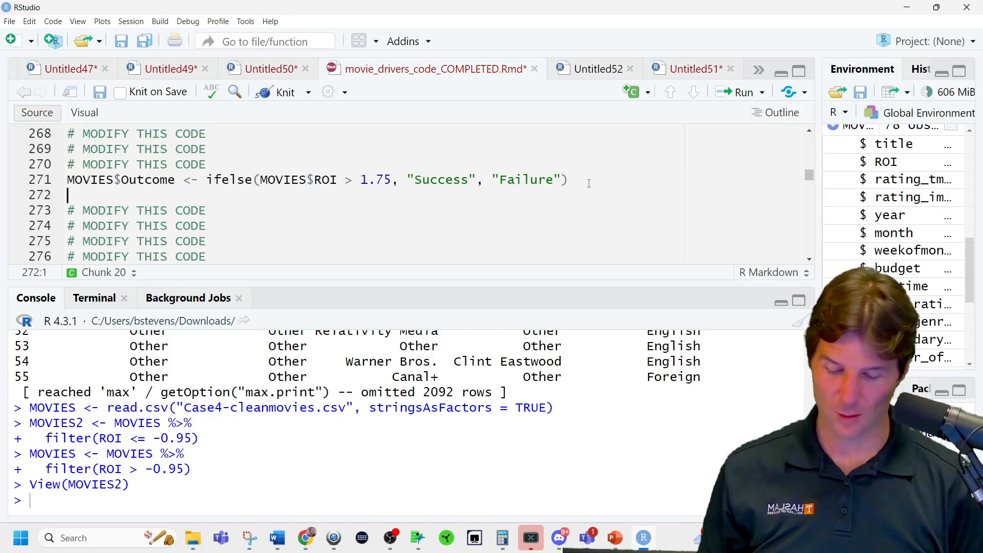
type("movi")
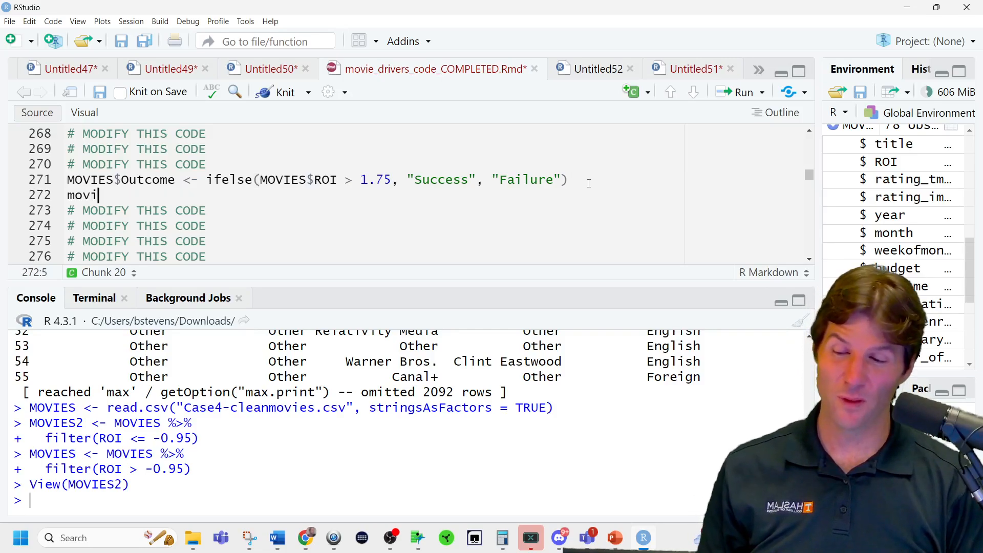
key("BackSpace")
key("BackSpace")
key("BackSpace")
key("BackSpace")
type("MOVIES")
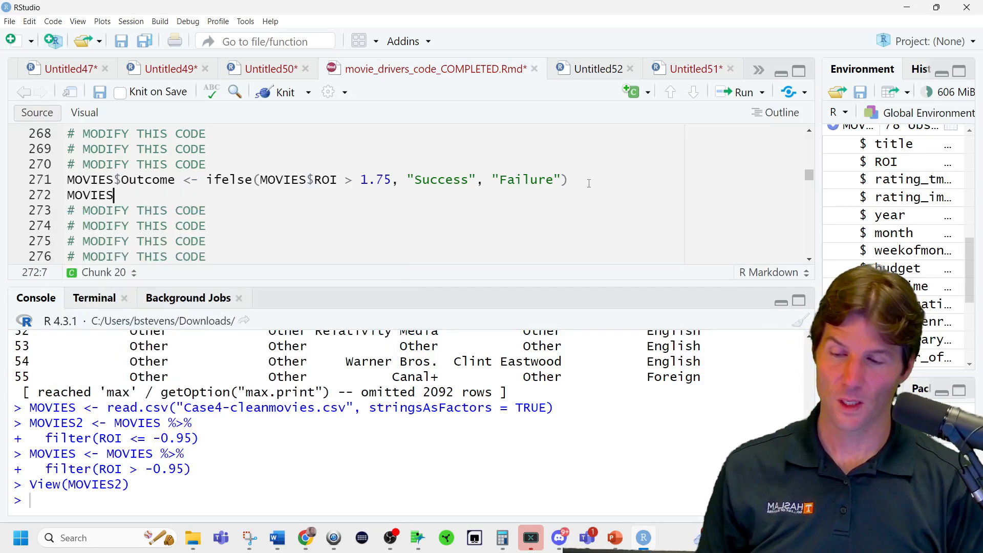
type(" %>%")
key("Return")
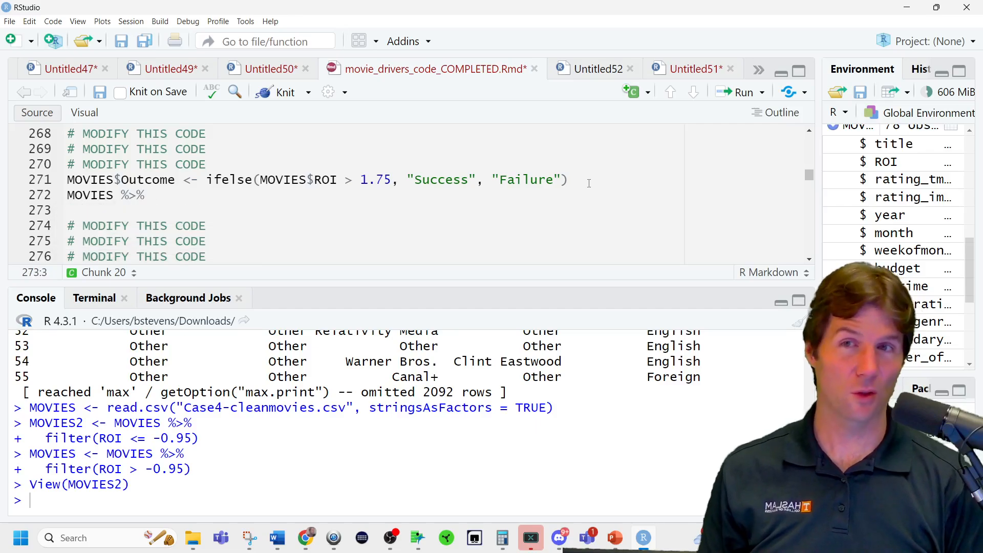
Add a mutate call to the pipeline that defines Outcome with an empty ifelse().
type("muta")
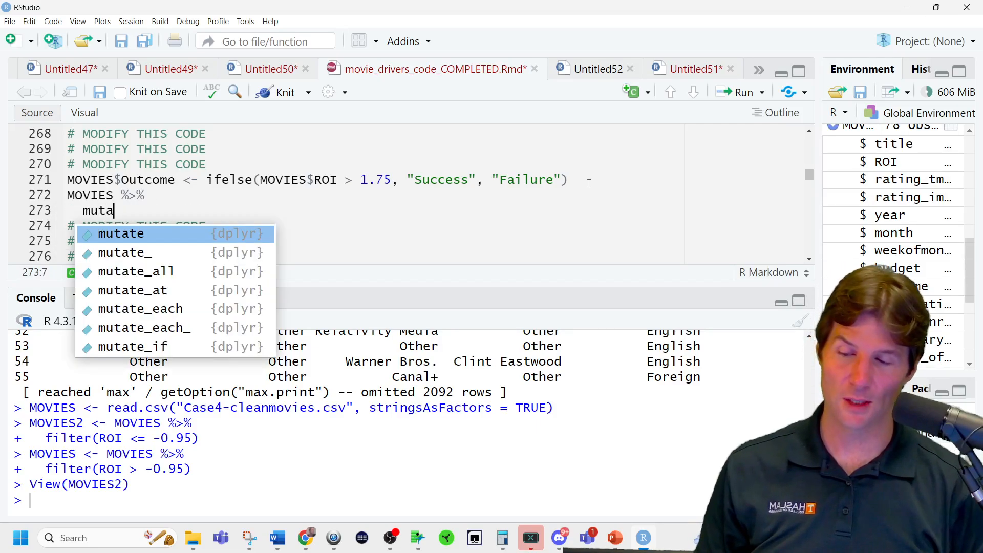
key("Return")
type("Outc")
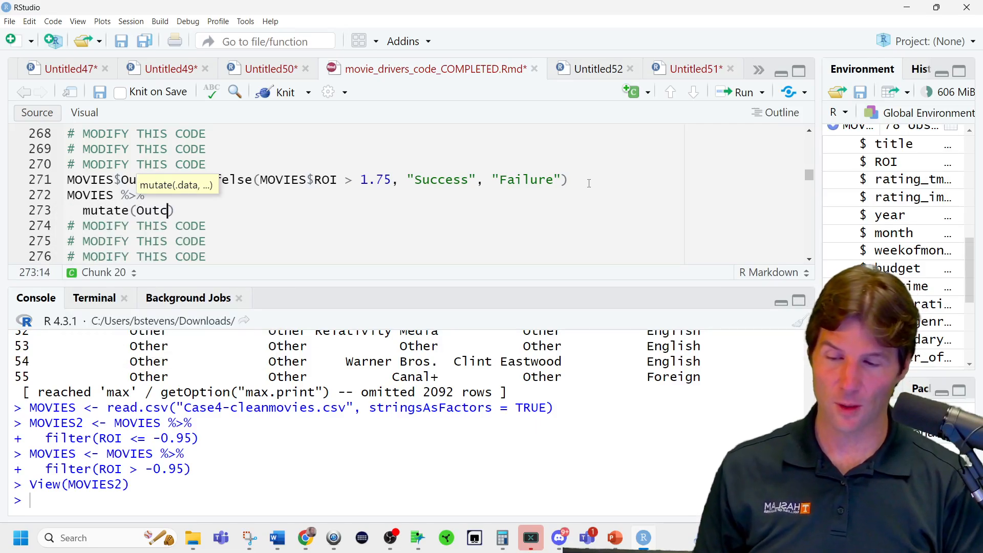
type("ome = ife")
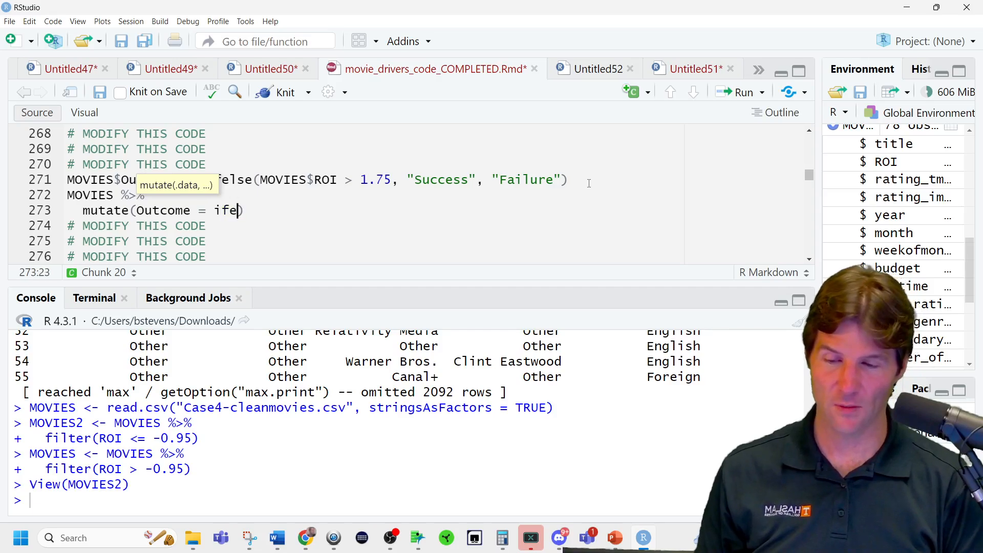
type("l")
key("Return")
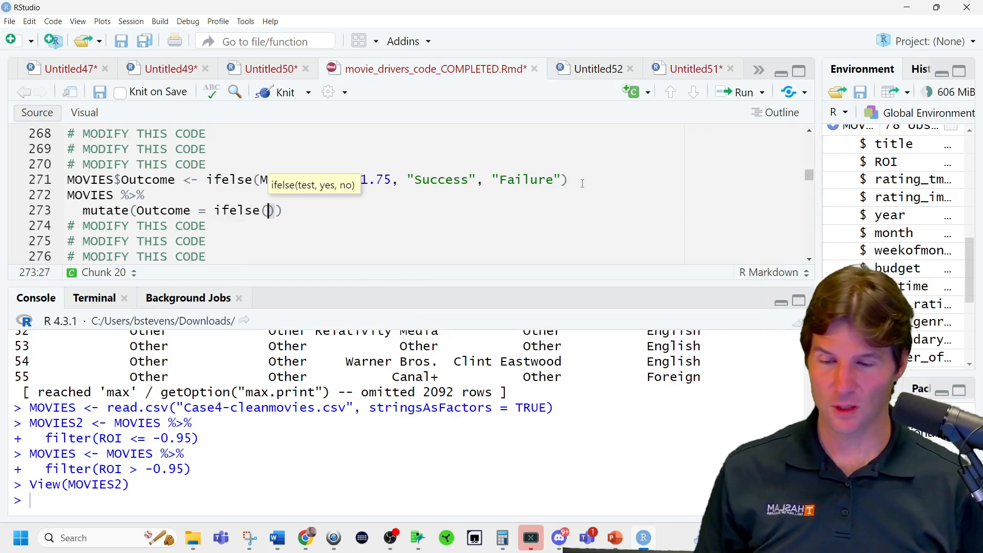
Replace the empty ifelse() with a copy of ifelse(MOVIES$ROI > 1.75, "Success", "Failure") from the line above, and run the pipeline.
left_click(374, 179)
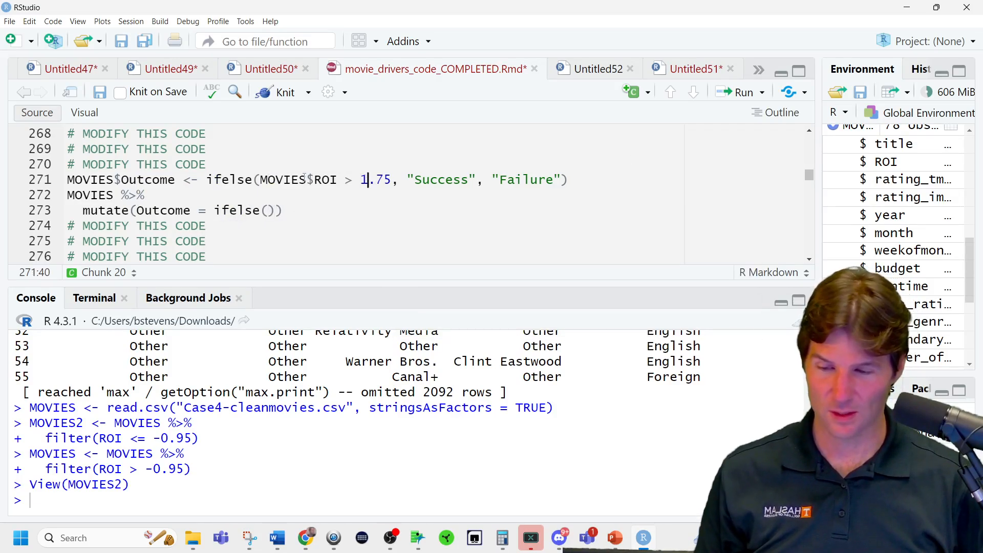
left_click_drag(206, 180, 570, 188)
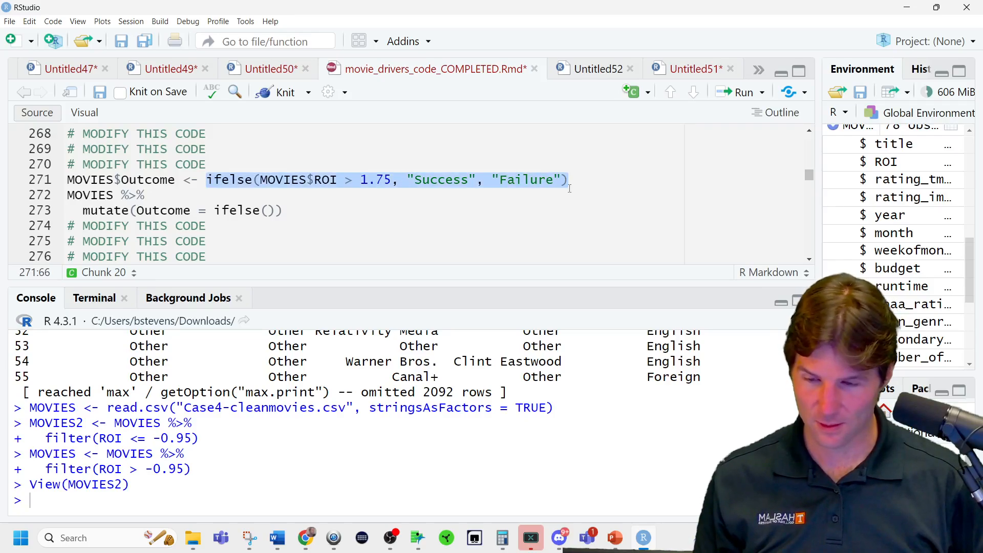
key("ctrl+c")
left_click_drag(213, 211, 282, 210)
key("ctrl+v")
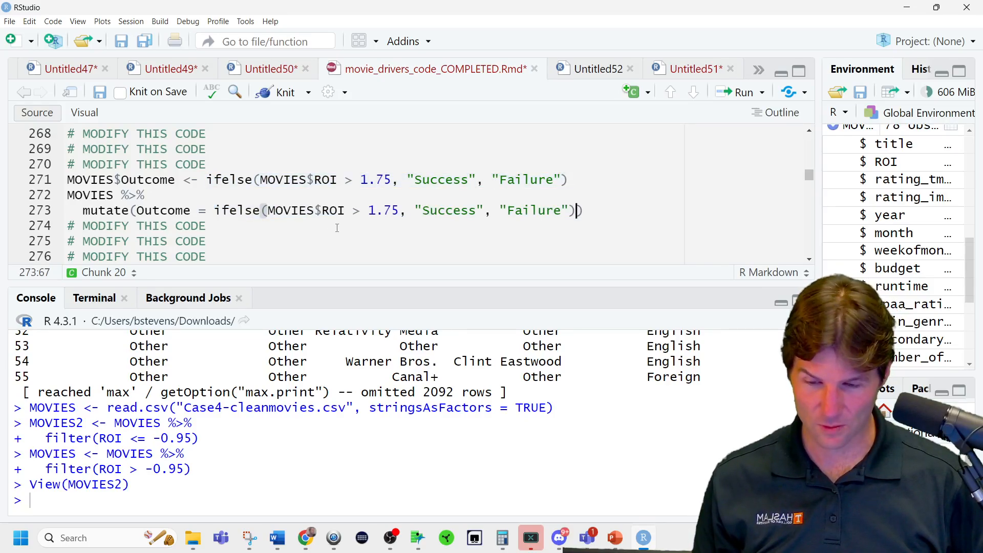
key("ctrl+Return")
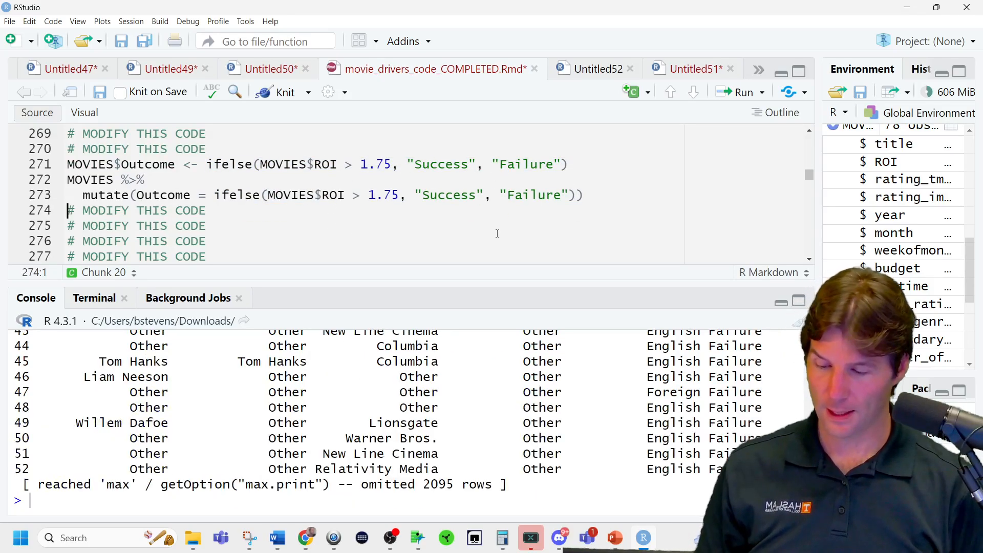
Assign the mutate pipeline's result back to MOVIES and run it.
left_click_drag(113, 180, 71, 183)
left_click(71, 182)
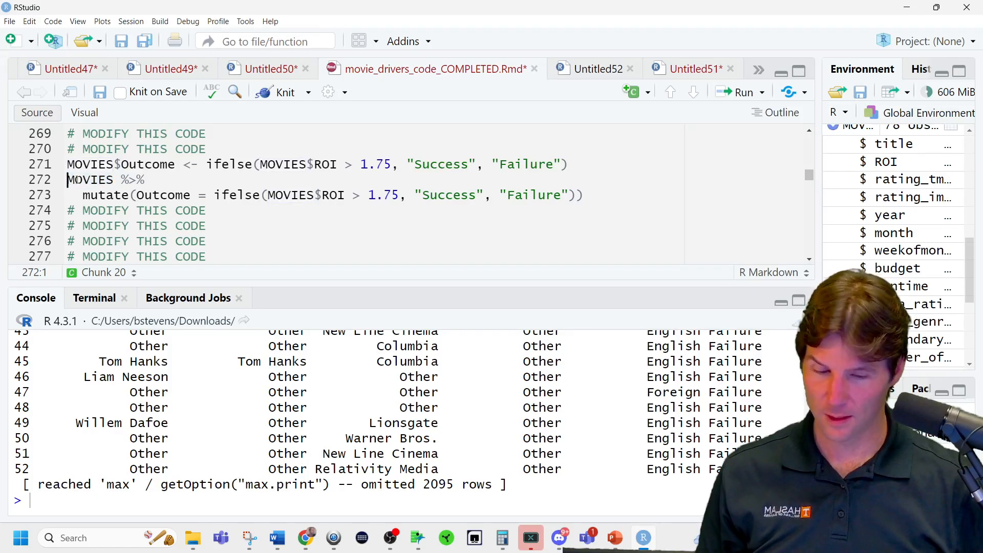
type("MOVIES <-")
key("ctrl+Return")
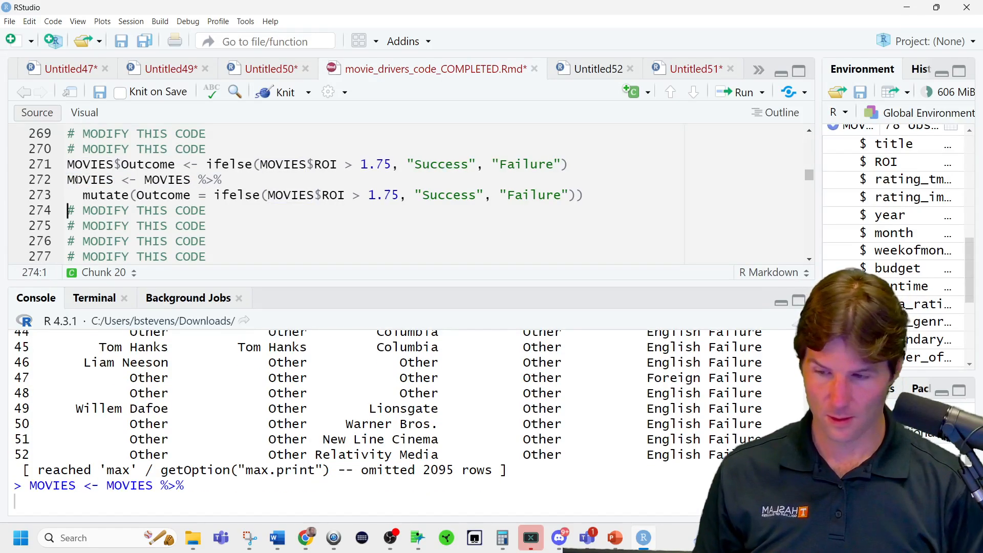
Check the Outcome values in the console output and the column's type in the MOVIES structure, widening the environment listing.
scroll(783, 378, "up", 15)
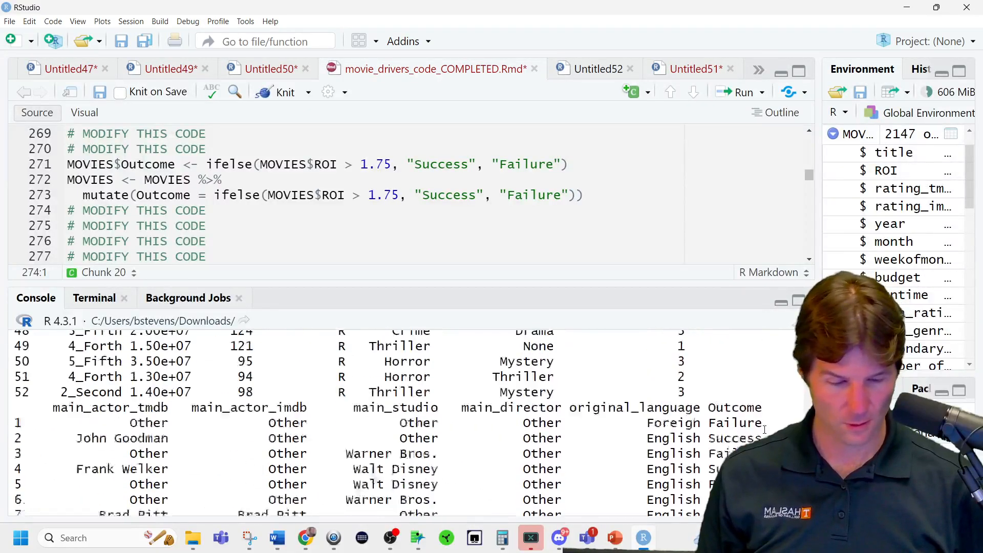
scroll(782, 379, "down", 15)
double_click(97, 179)
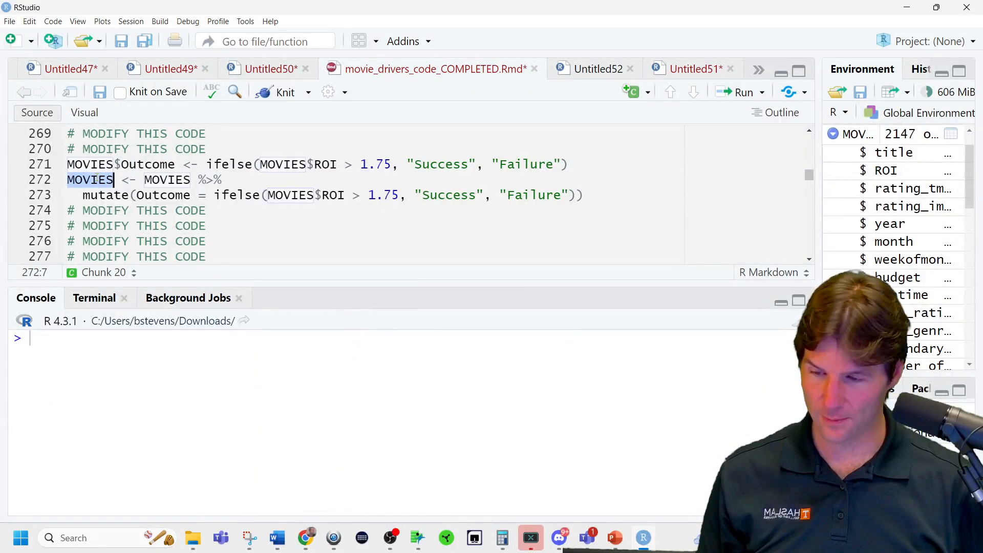
scroll(571, 349, "up", 20)
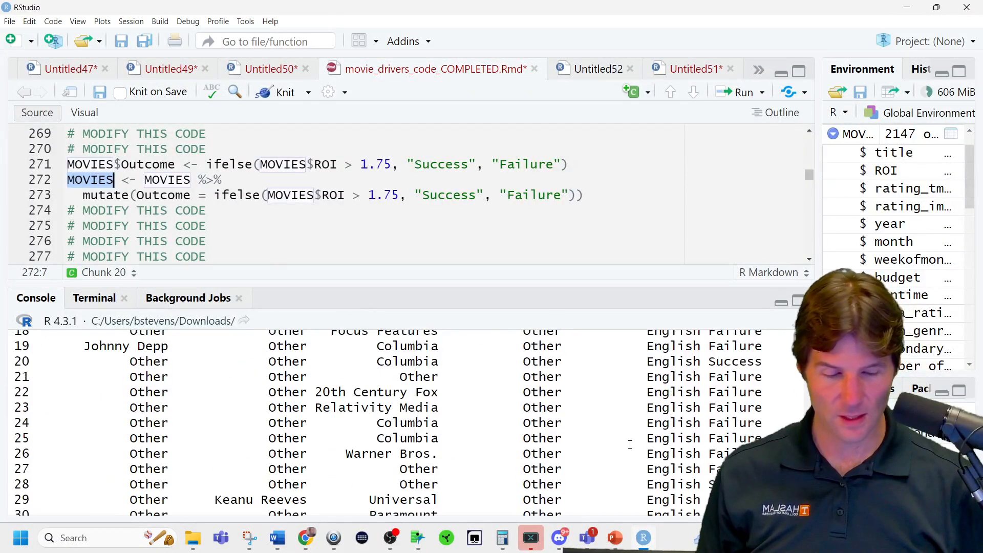
scroll(632, 445, "down", 15)
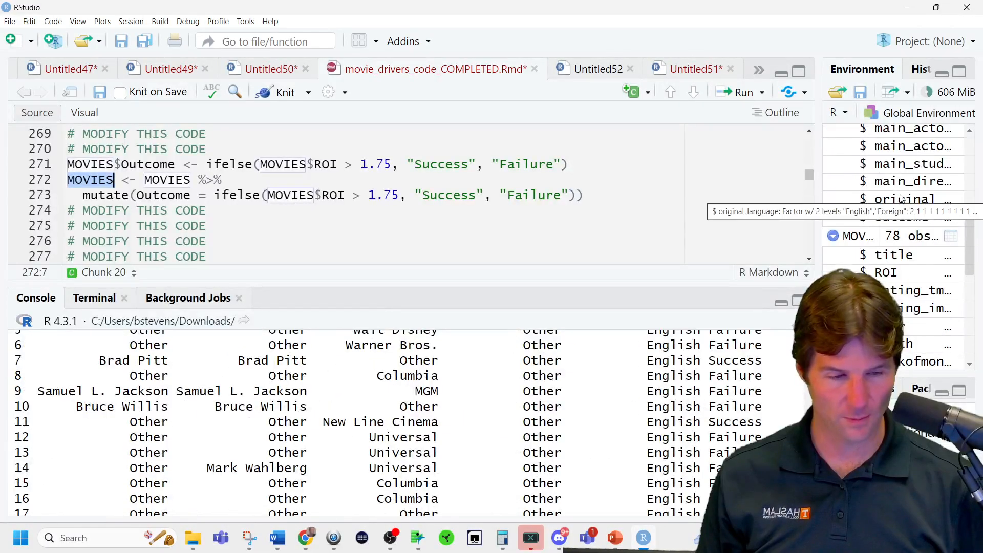
left_click_drag(821, 229, 772, 227)
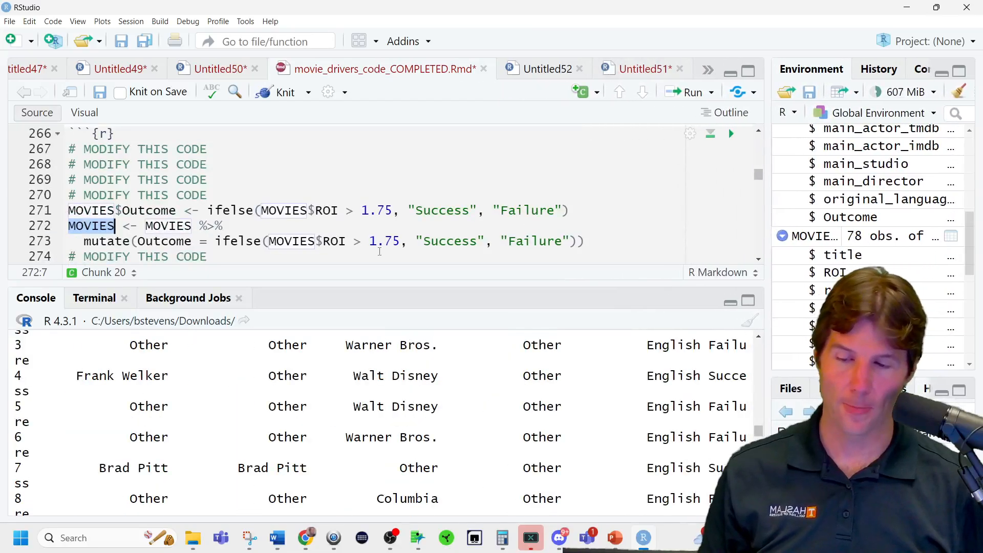
left_click(223, 240)
left_click(200, 240)
left_click_drag(201, 236, 201, 228)
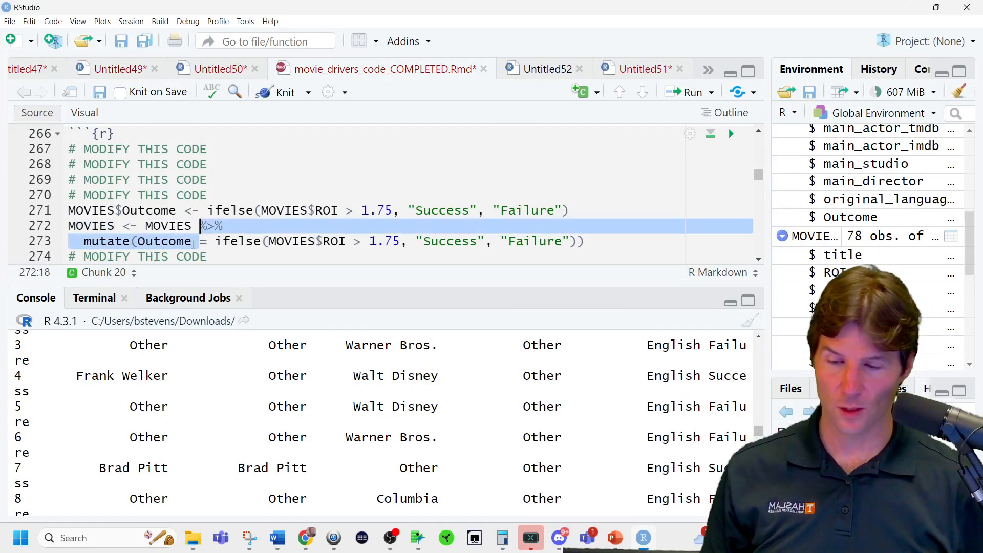
left_click(193, 240)
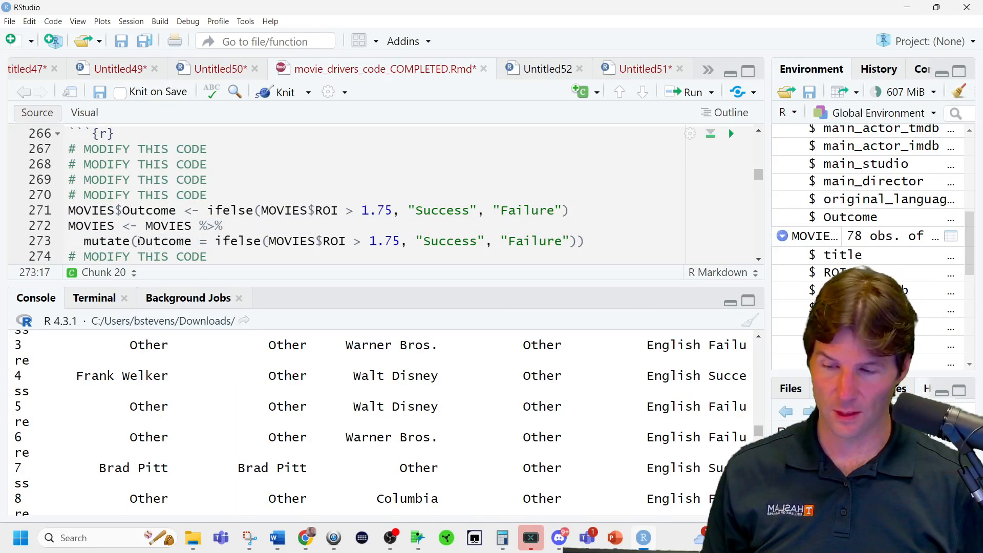
Wrap the ifelse expression inside mutate in factor() so Outcome is a factor, and rerun the pipeline.
left_click(214, 241)
type("factor(")
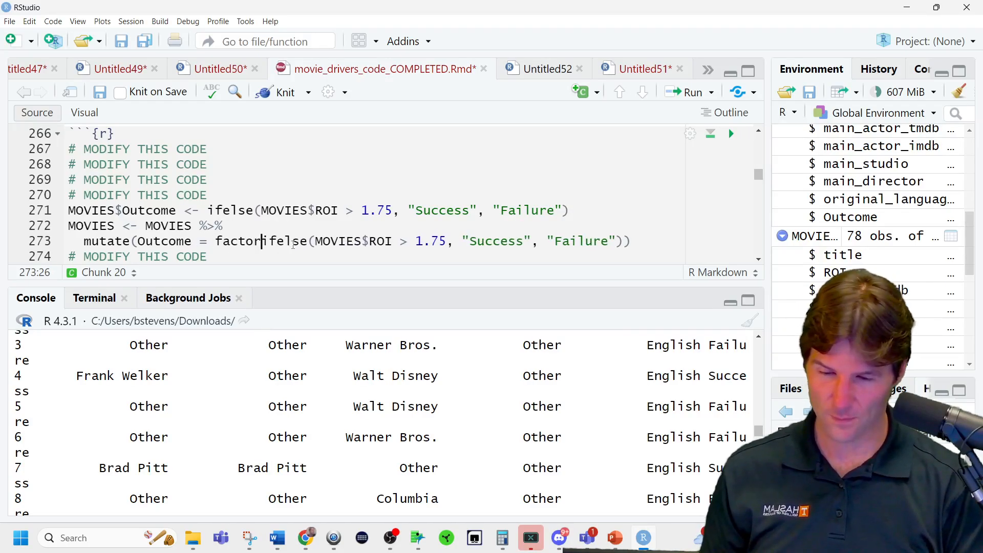
left_click(649, 242)
type("))")
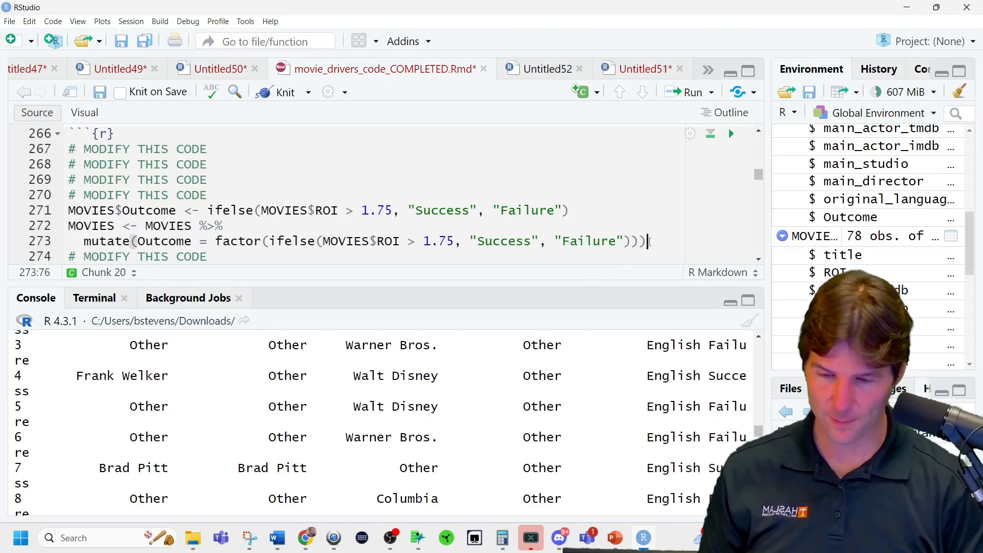
key("ctrl+Return")
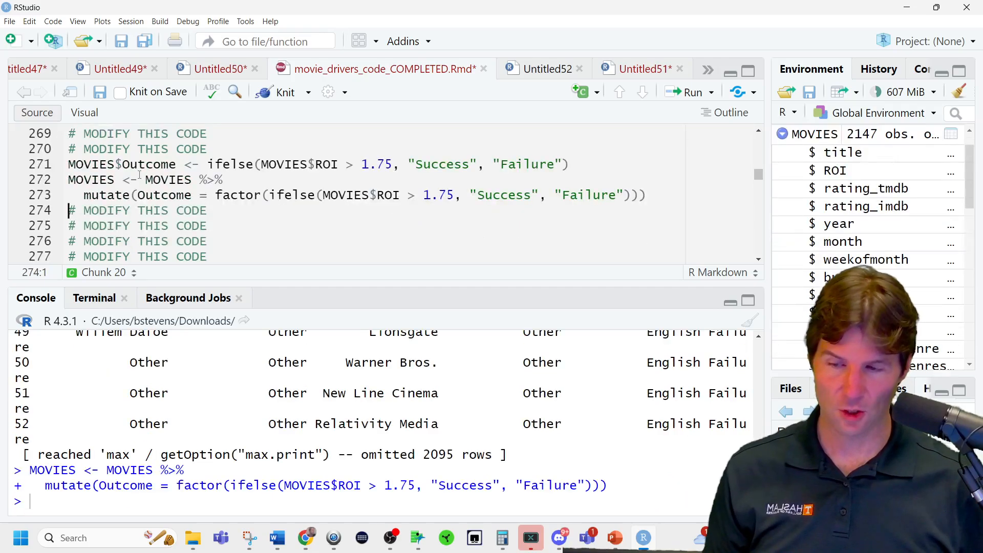
Check the Outcome column's data type in a wider environment listing and look over the text following the chunk.
scroll(796, 249, "down", 7)
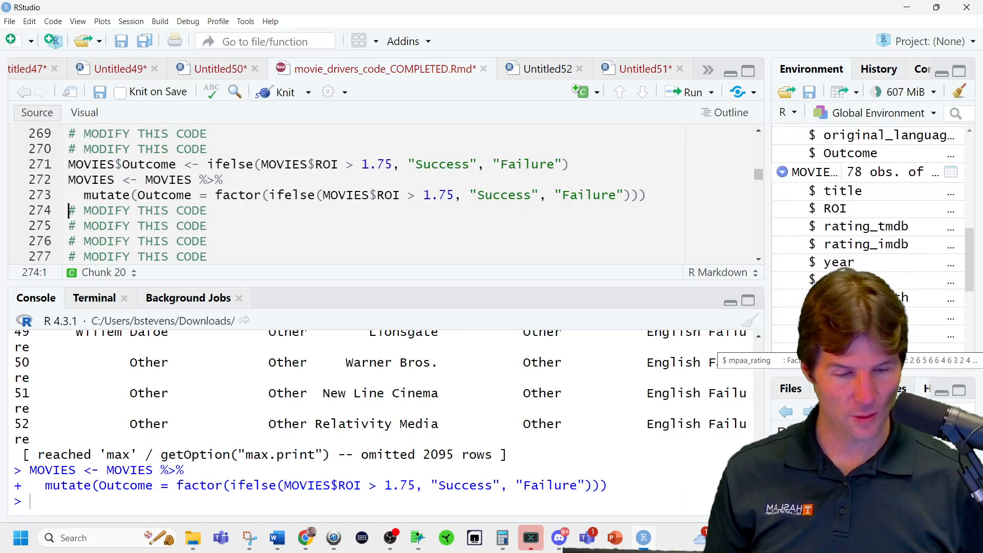
scroll(796, 248, "up", 3)
left_click_drag(773, 197, 729, 197)
scroll(444, 216, "down", 5)
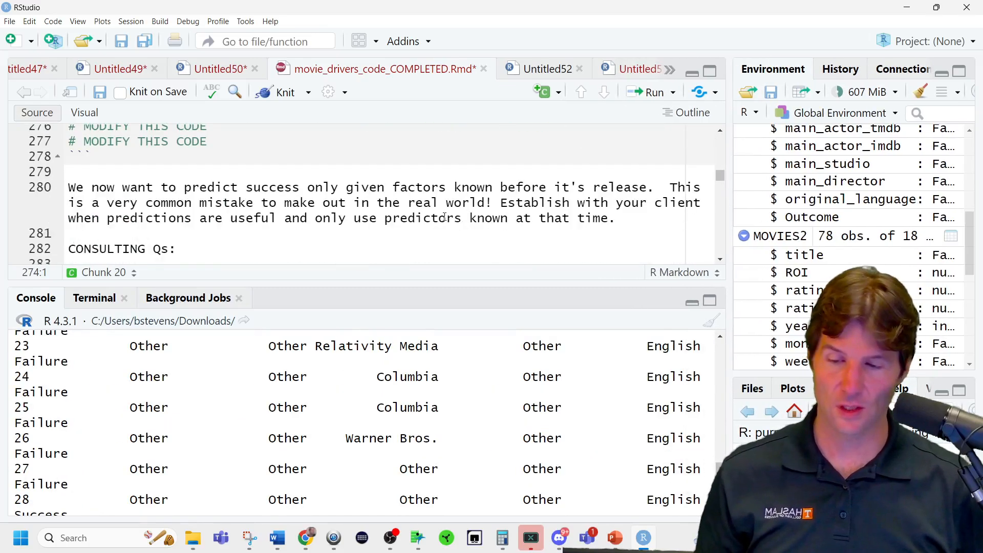
scroll(445, 216, "up", 6)
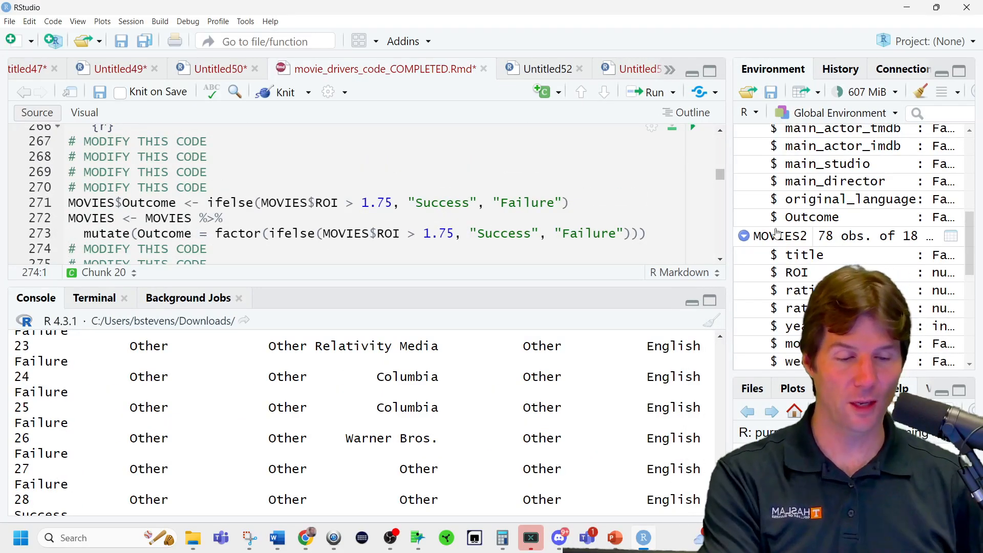
Read the notes on using only predictors known before release and the two consulting questions following the Outcome chunk.
left_click_drag(728, 221, 757, 220)
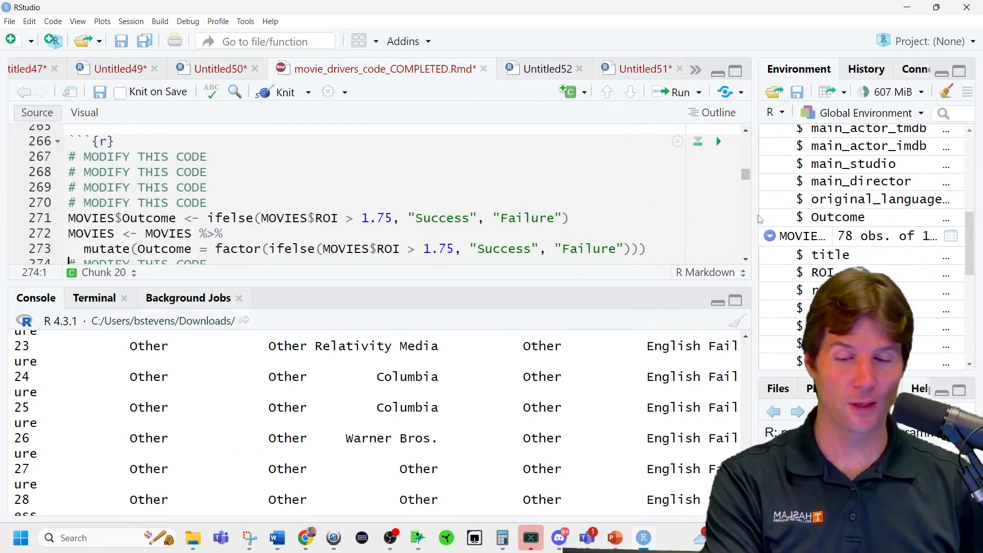
scroll(505, 230, "down", 5)
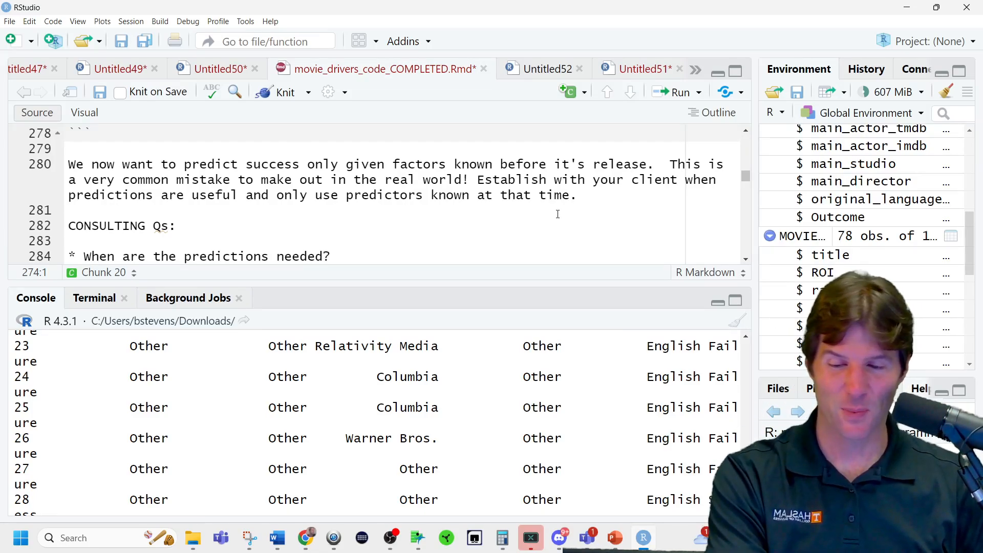
scroll(557, 214, "down", 1)
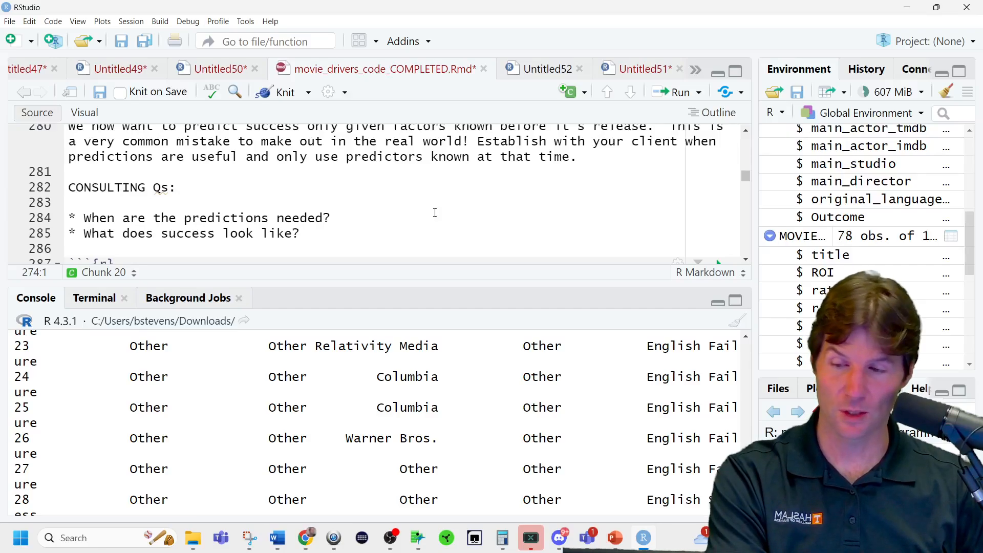
triple_click(359, 218)
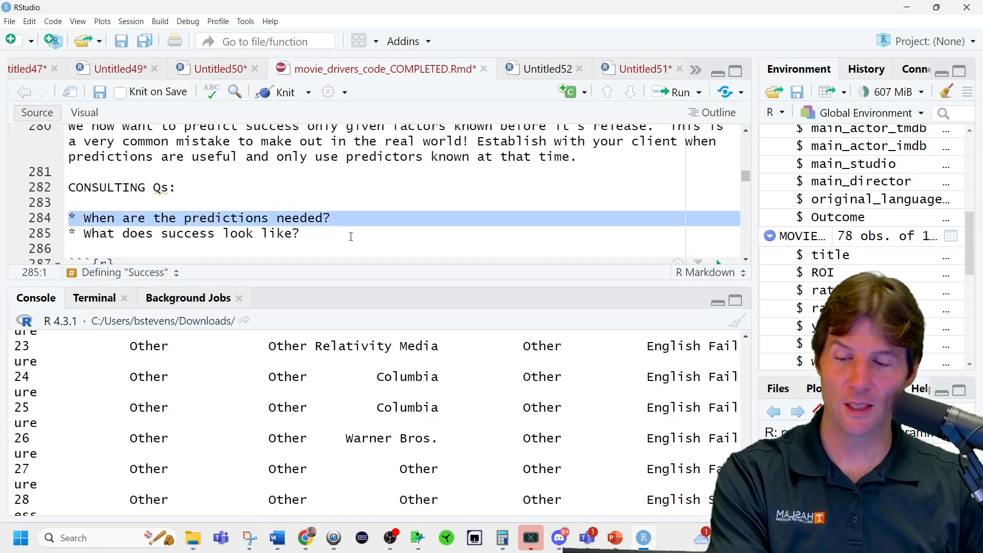
triple_click(350, 237)
scroll(350, 237, "down", 2)
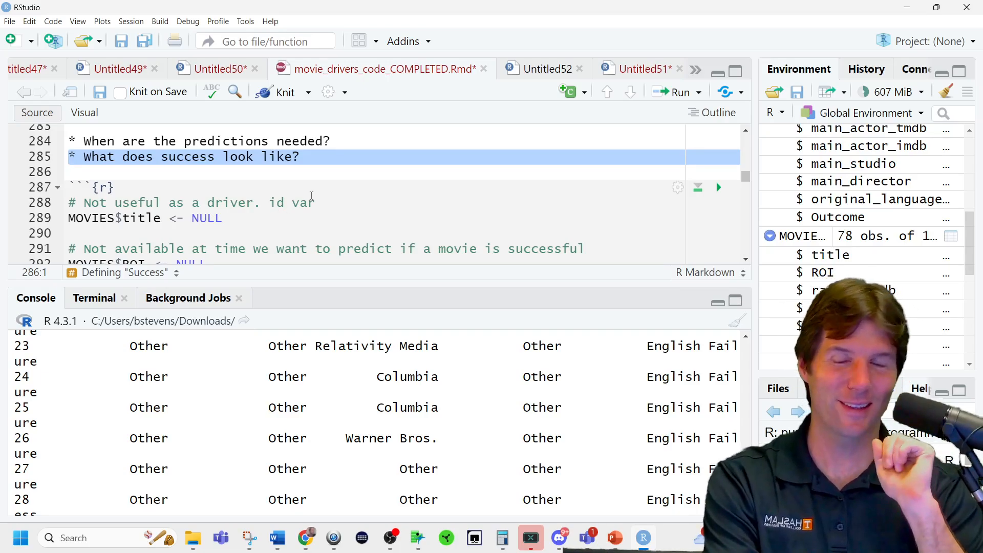
Try to search the titles for "The" by adding and running grep(MOVIES$title,"The") beneath the id variable comment.
left_click(342, 208)
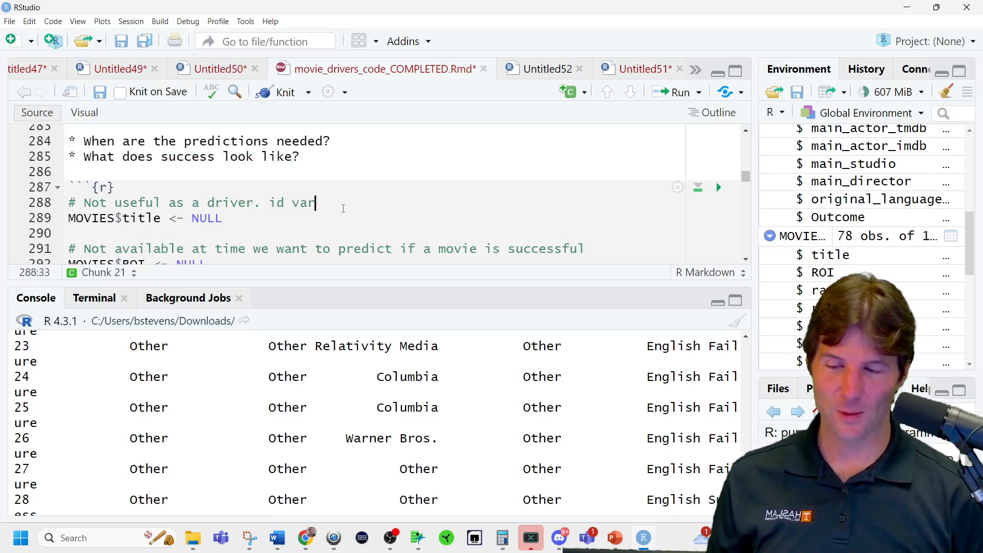
key("Return")
type("grep")
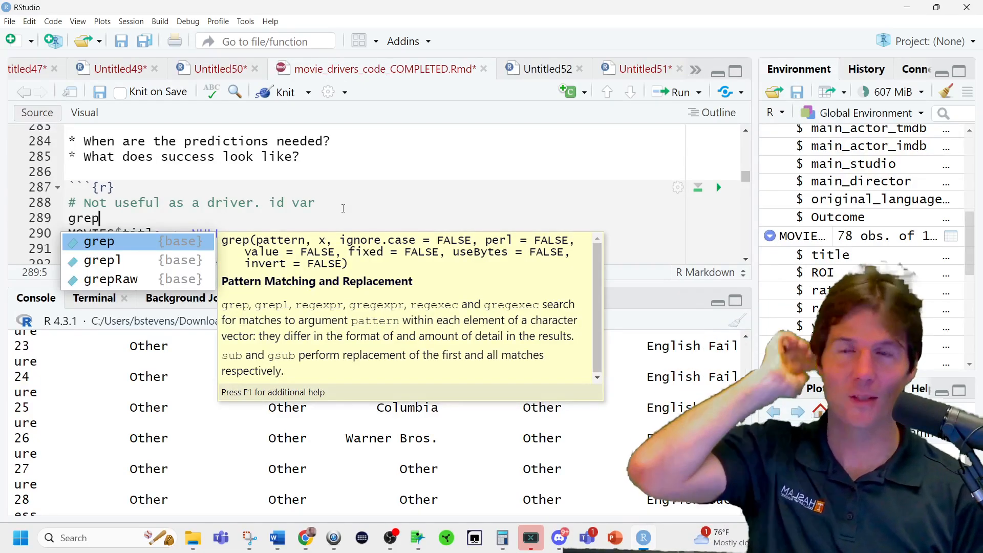
type("(")
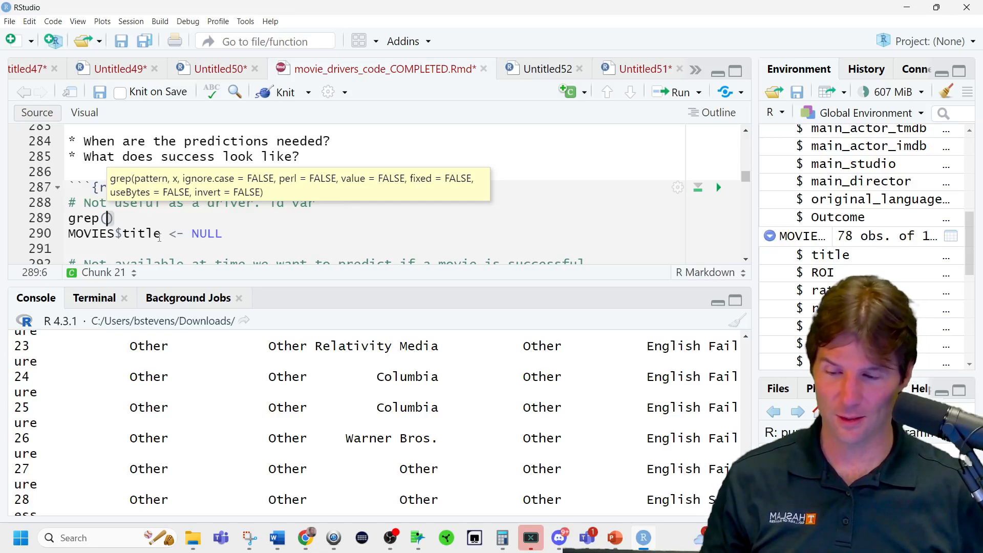
left_click_drag(160, 234, 65, 235)
key("ctrl+c")
left_click(108, 219)
key("ctrl+v")
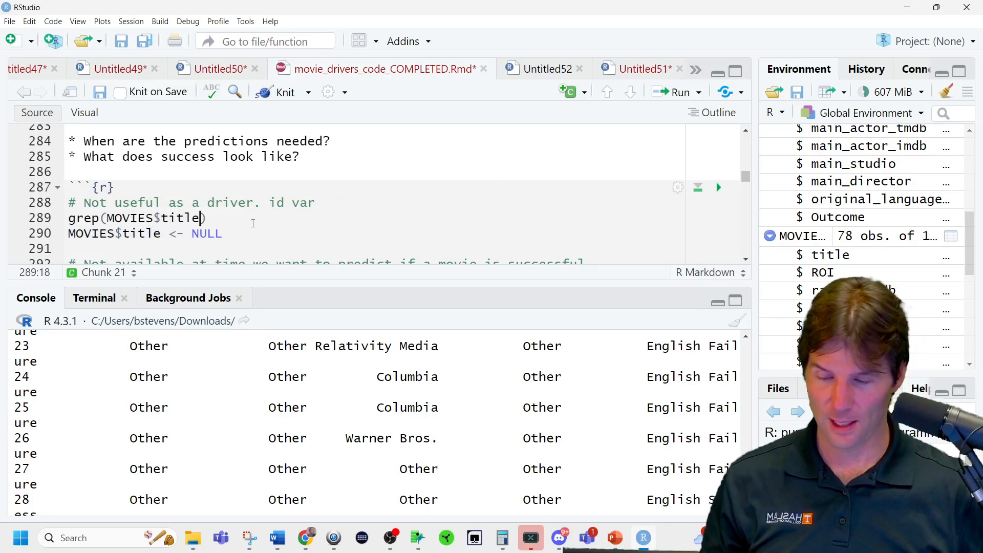
type("<")
key("BackSpace")
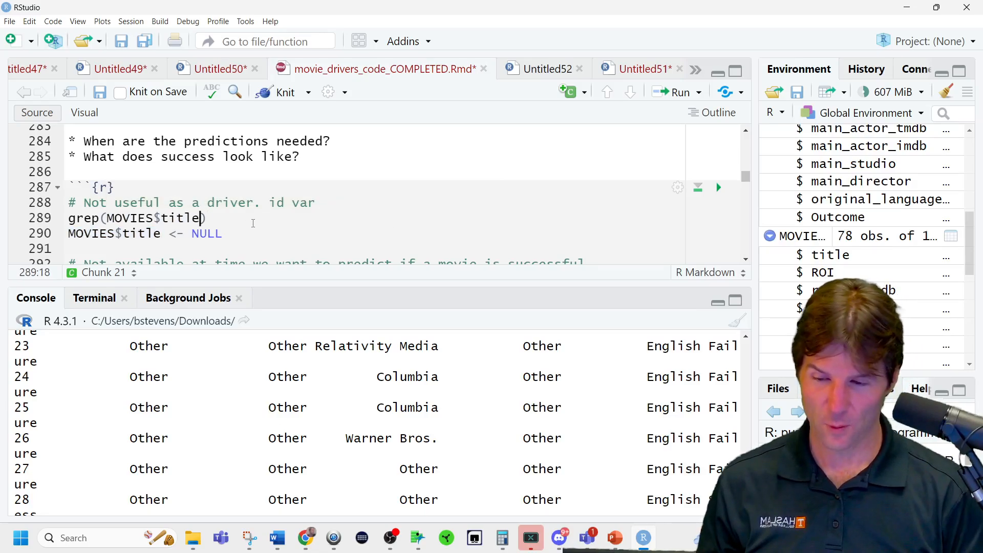
type(",\"The")
key("ctrl+Return")
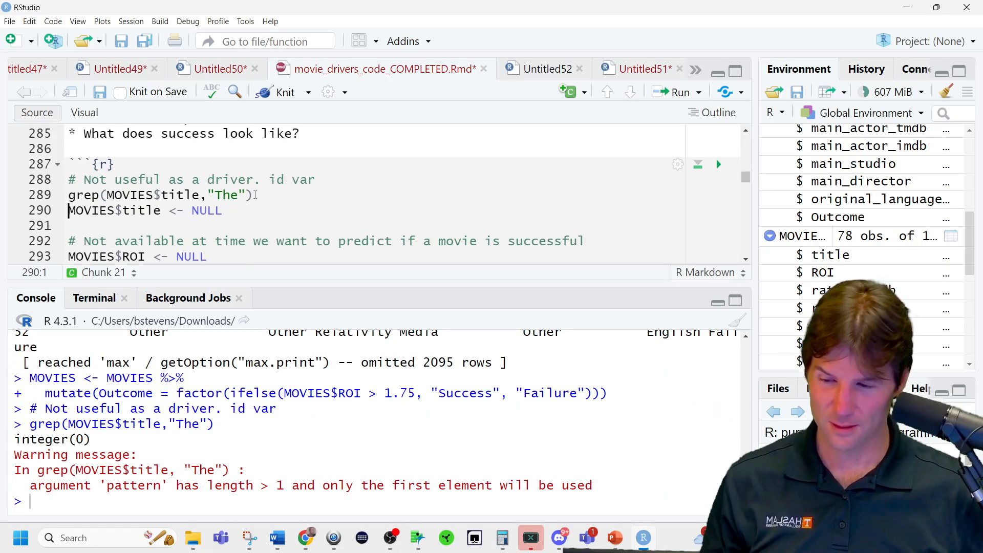
Replace the grep line with grepl("The", MOVIES$title) and run it.
left_click_drag(253, 195, 40, 194)
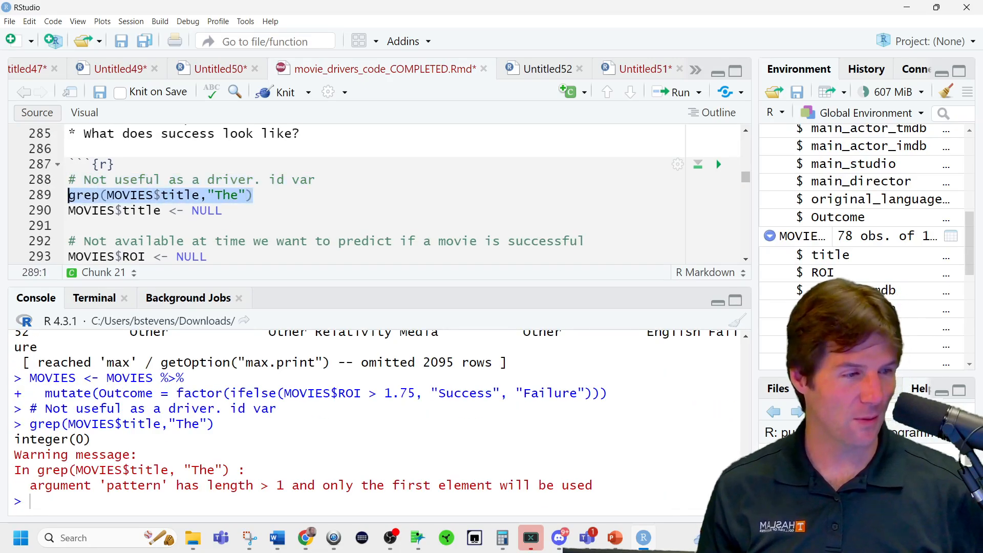
key("alt+Tab")
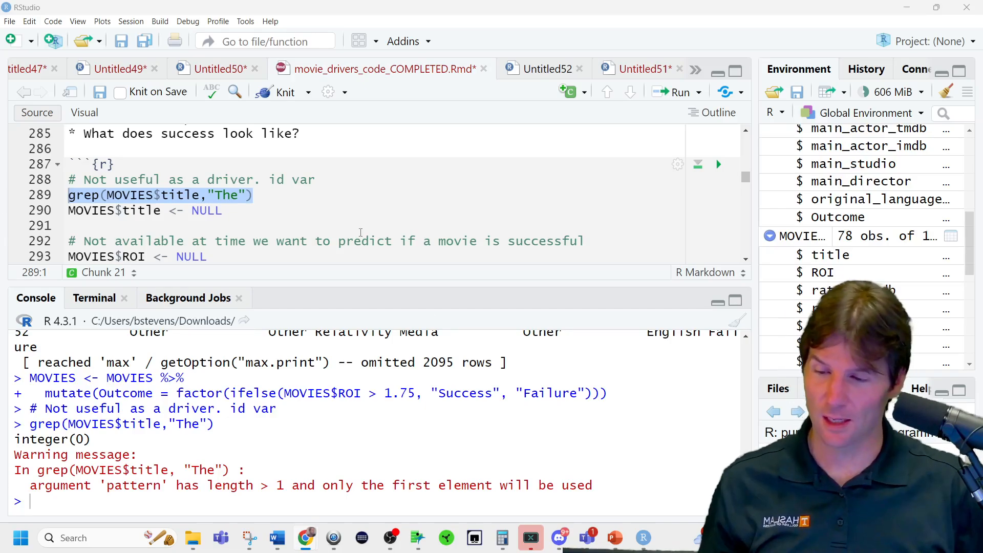
triple_click(270, 201)
key("ctrl+v")
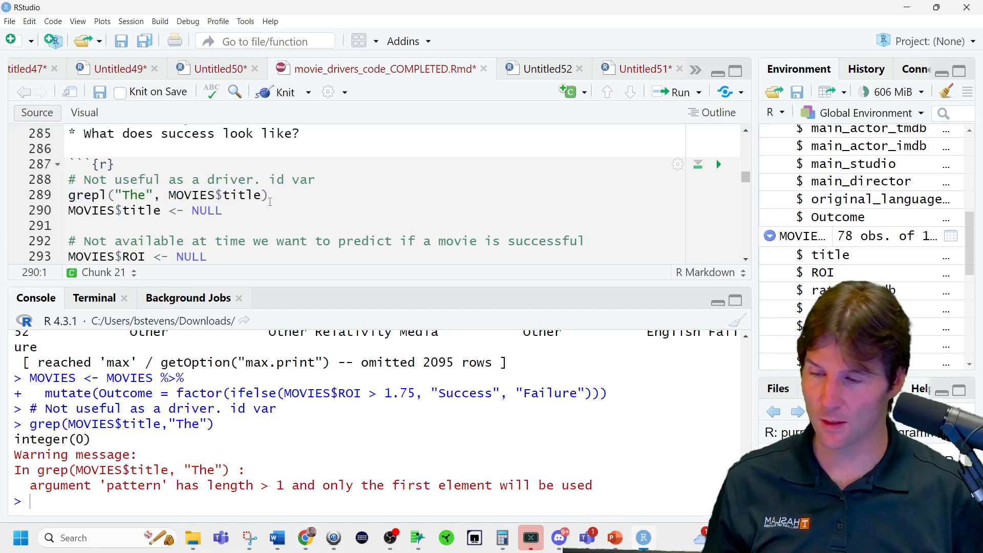
key("Up")
key("ctrl+Return")
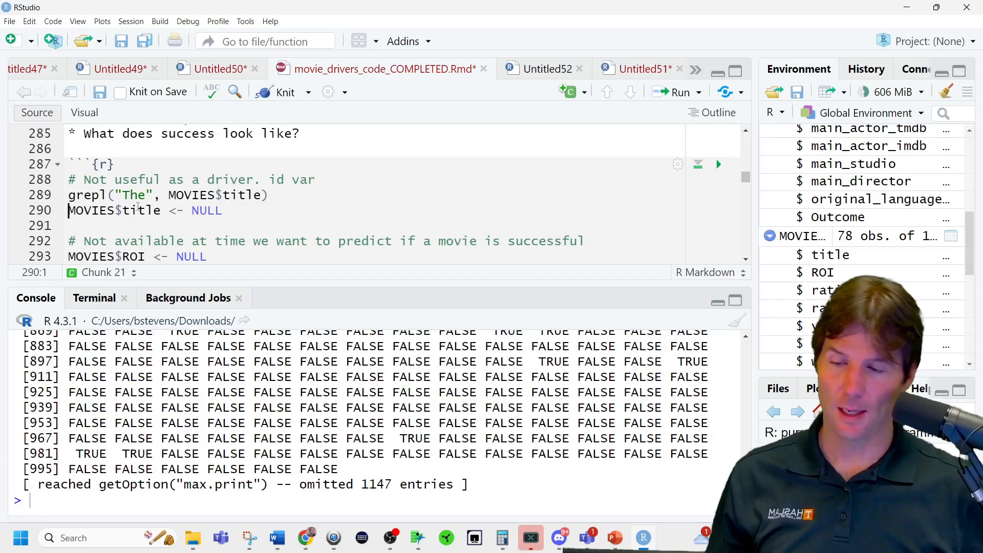
Change the grepl search pattern to "returns" and rerun the line.
double_click(136, 195)
type("returns")
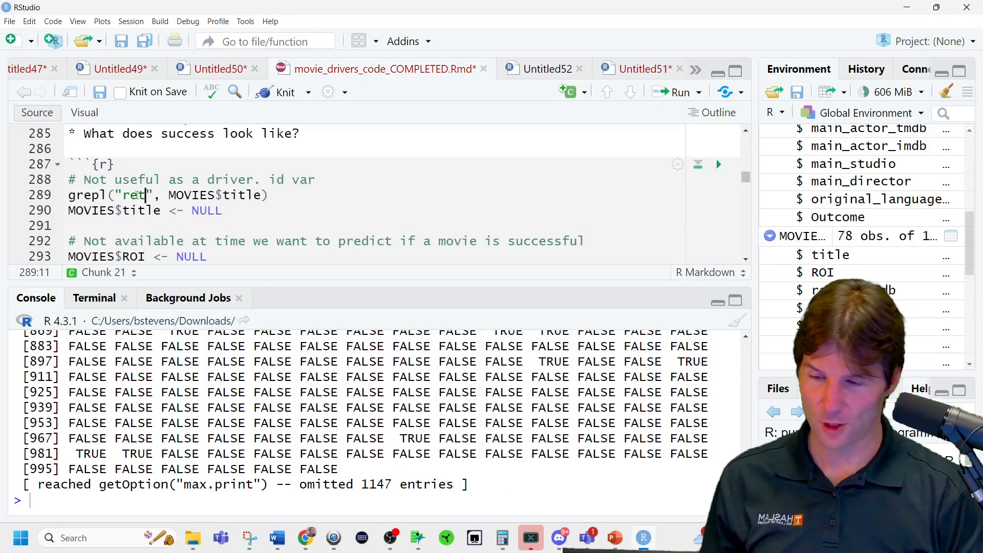
key("ctrl+Return")
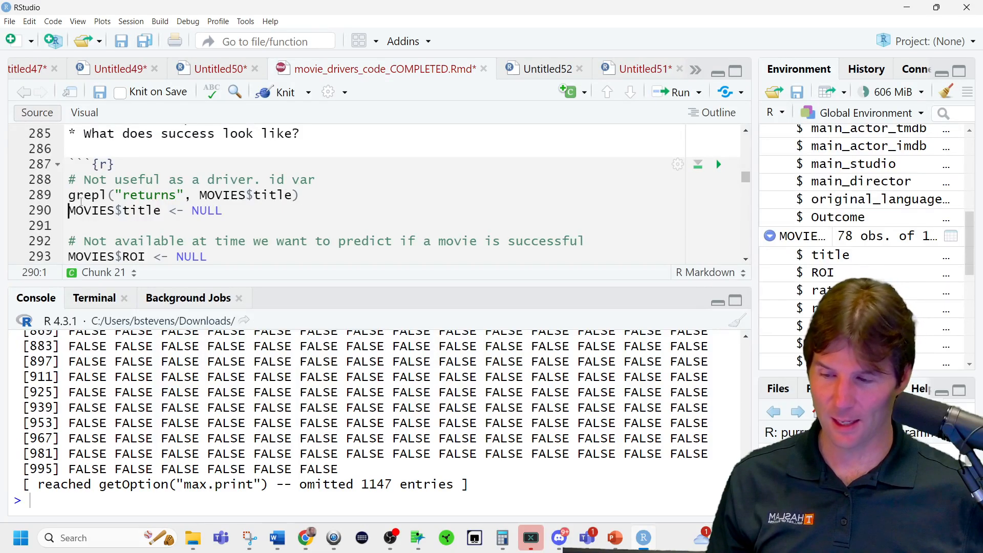
Wrap the grepl call in sum() to count the matching titles, and run it.
left_click(74, 196)
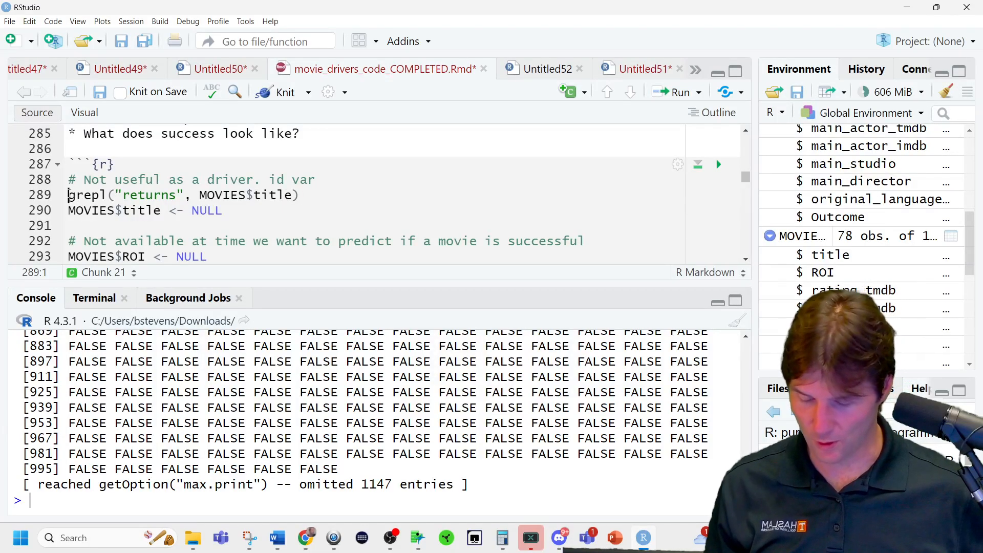
type("sum(")
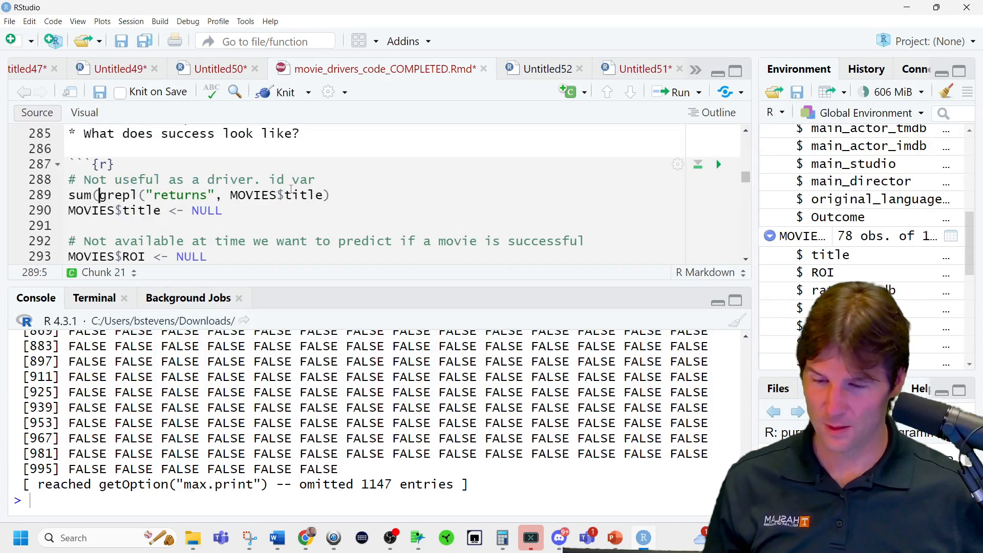
left_click(341, 191)
type(")")
key("ctrl+Return")
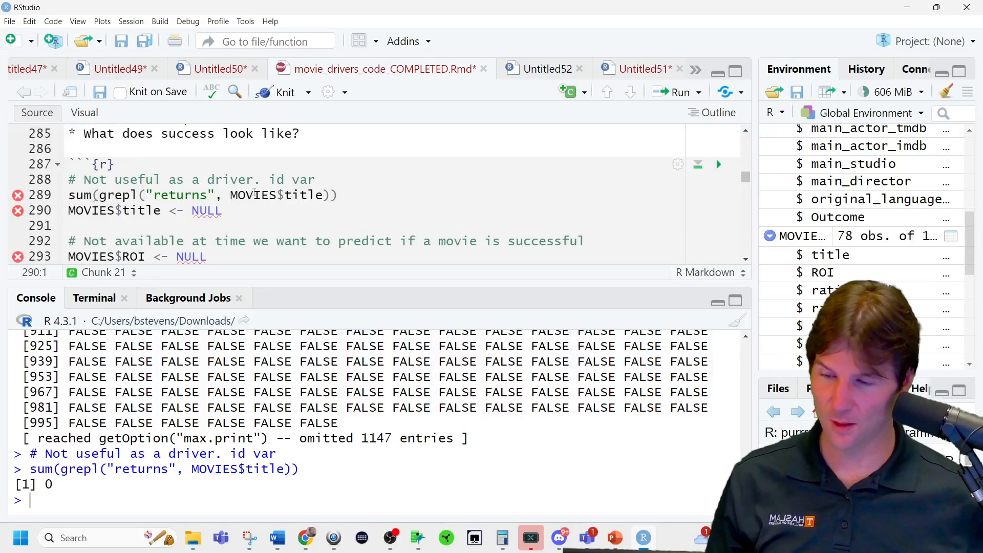
Capitalize the search pattern as "Returns" and rerun the title count.
left_click(162, 197)
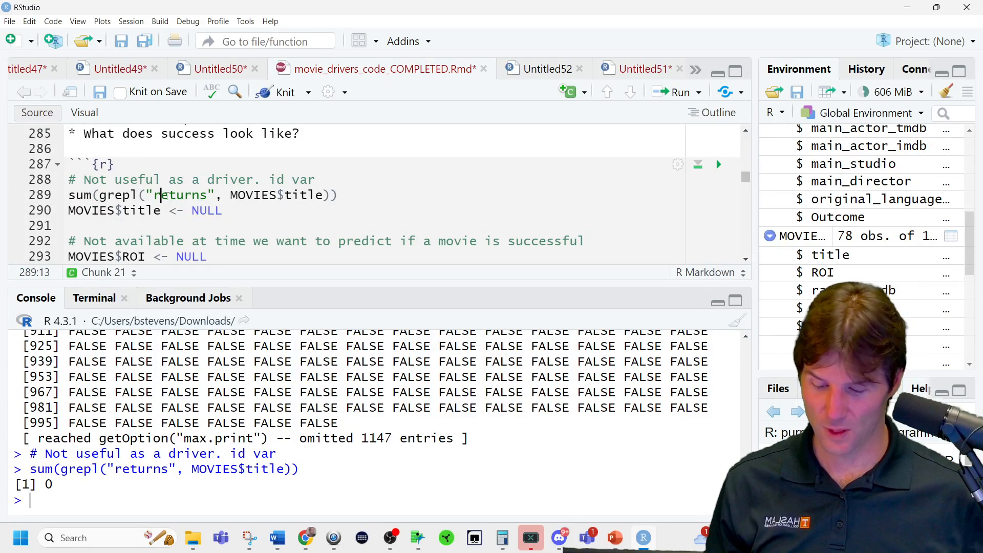
key("BackSpace")
type("R")
key("ctrl+Return")
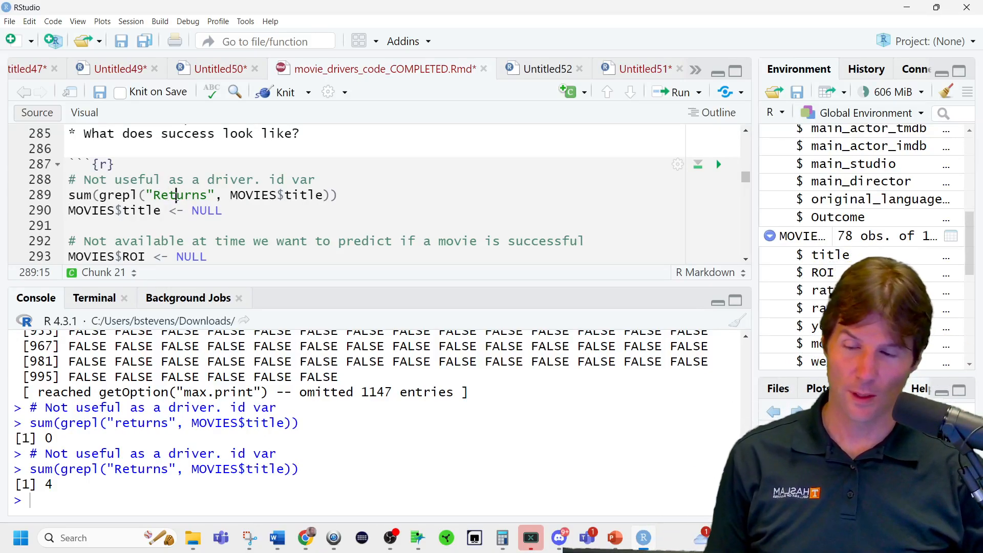
Change the search pattern to "Batman" and run the count of matching titles.
triple_click(176, 196)
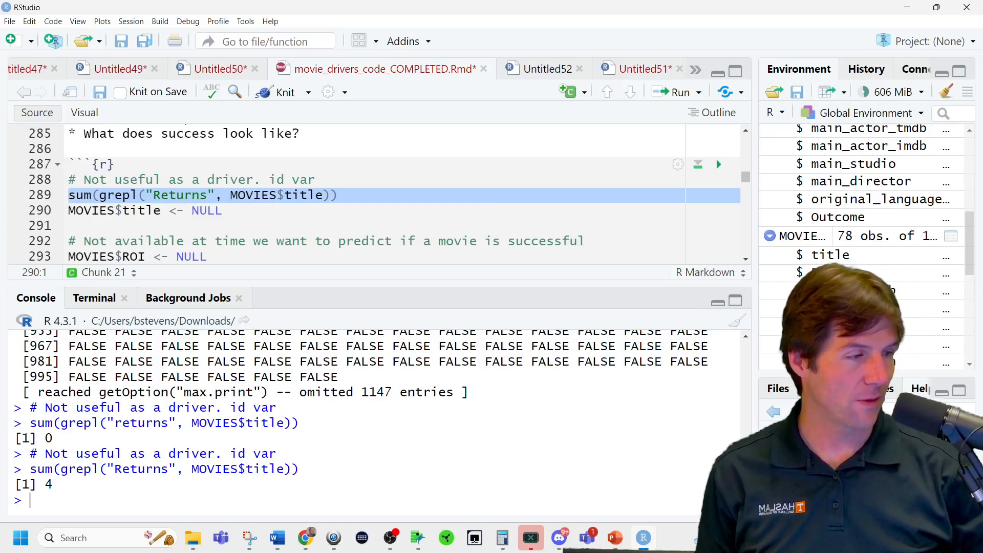
key("alt+Tab")
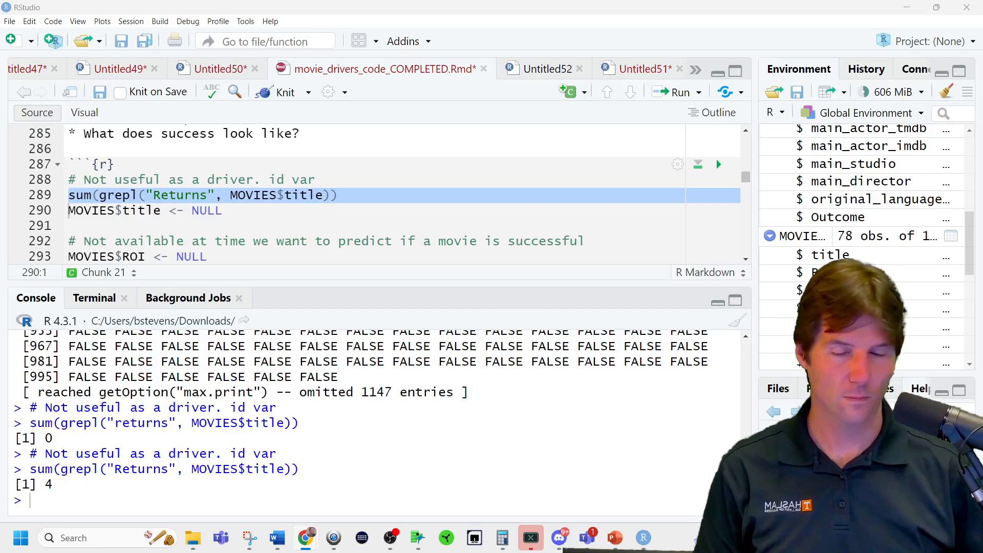
double_click(190, 196)
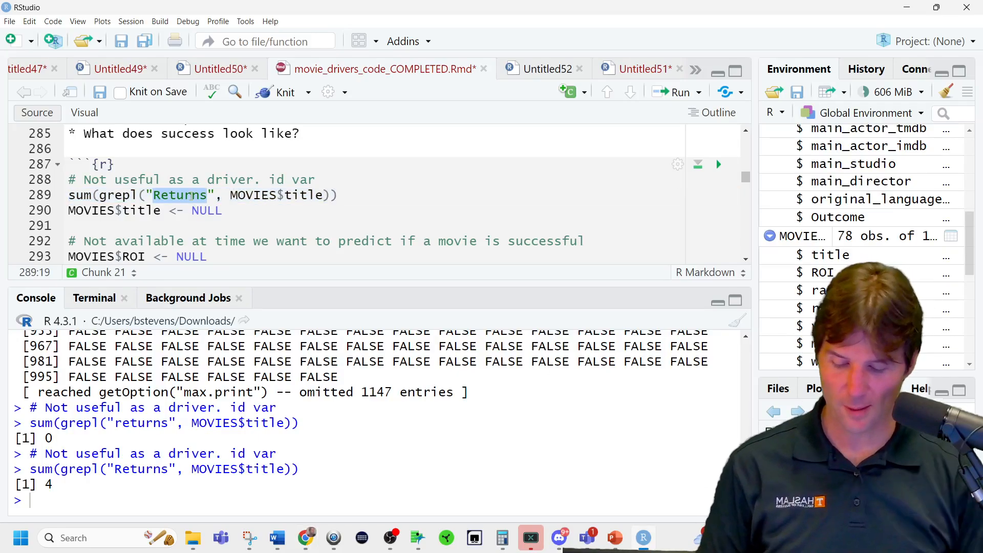
type("Batman")
key("ctrl+Return")
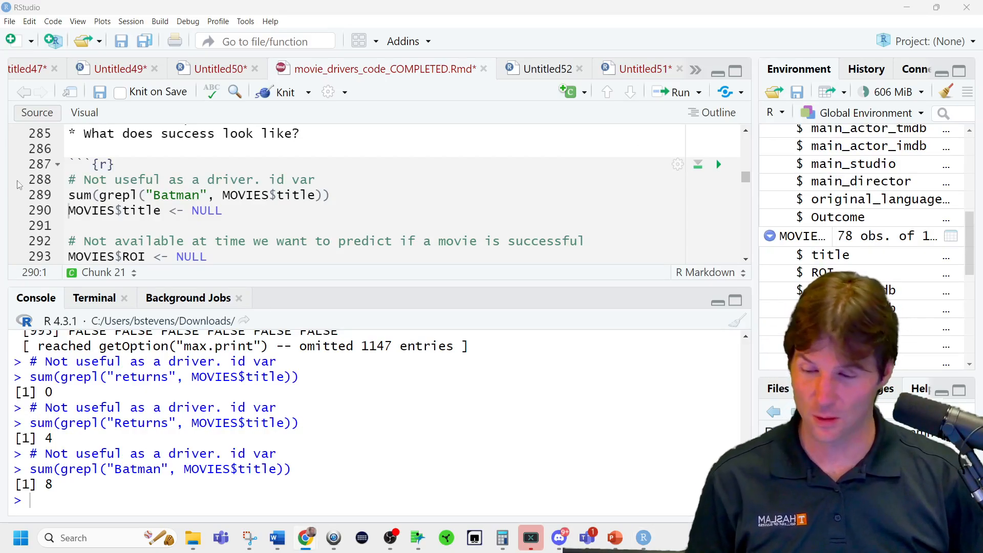
Replace the count line with a version using ignore.case = TRUE, set its pattern to "Batman", and run it.
triple_click(193, 193)
key("ctrl+v")
double_click(170, 195)
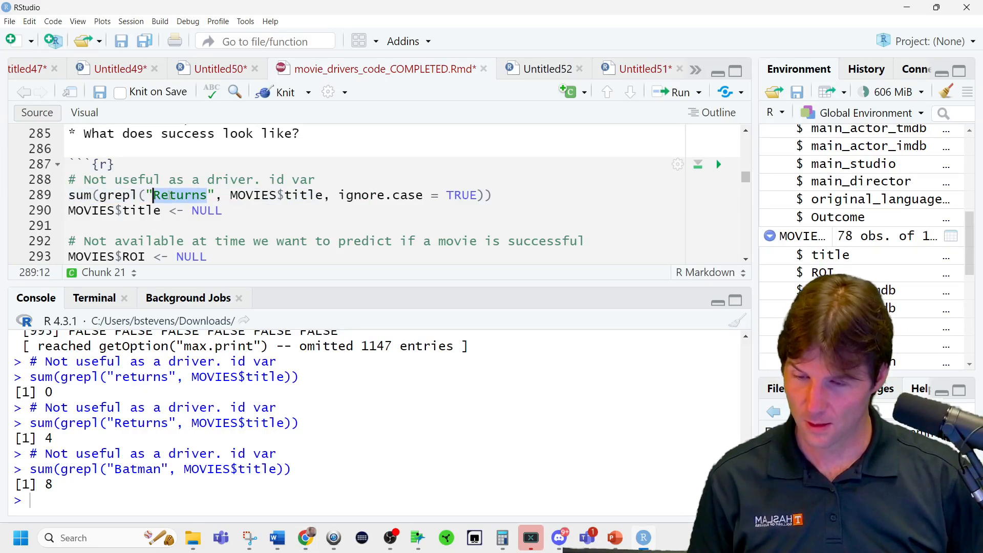
type("Batman")
key("ctrl+Return")
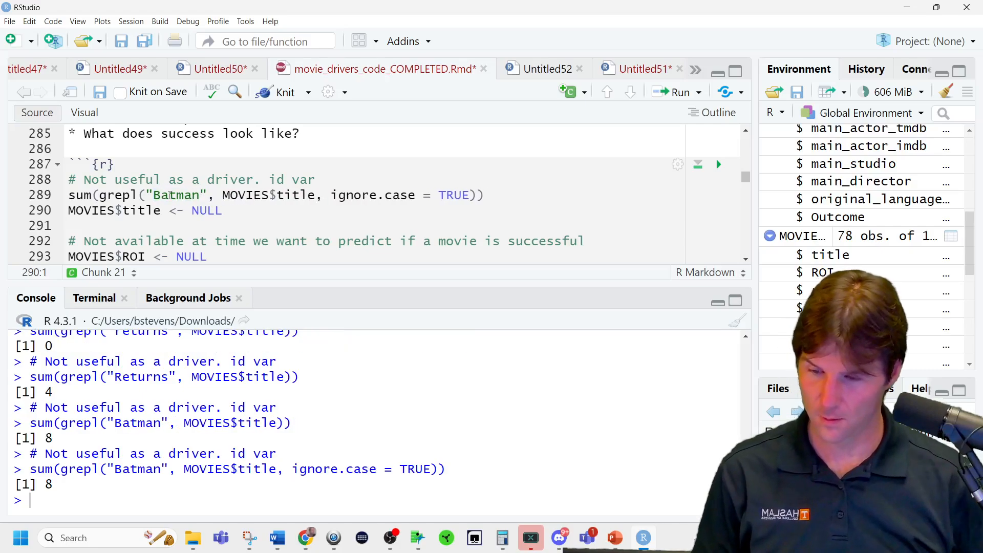
Run the case-insensitive title count for "superman" and for "spider-man".
double_click(169, 195)
type("superman")
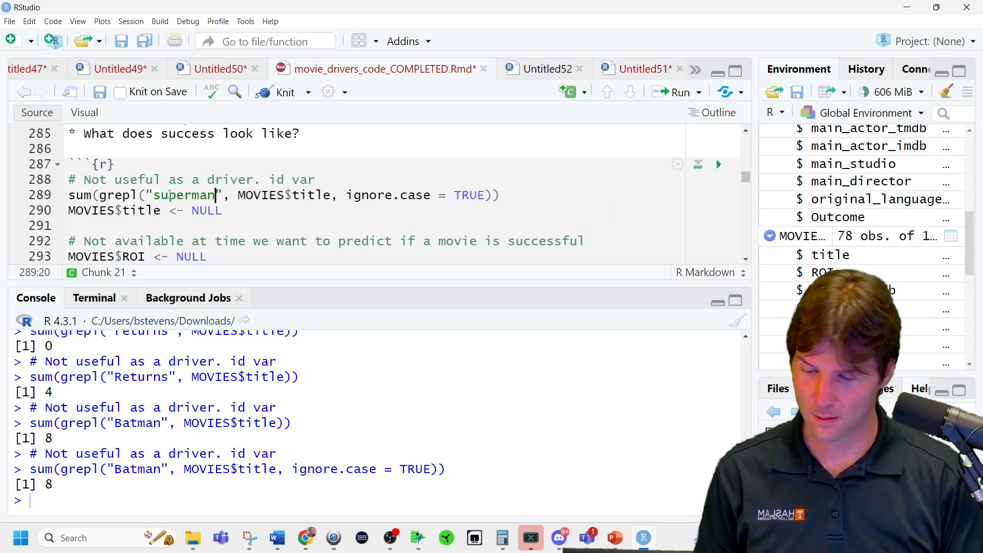
key("ctrl+Return")
double_click(170, 195)
type("spid")
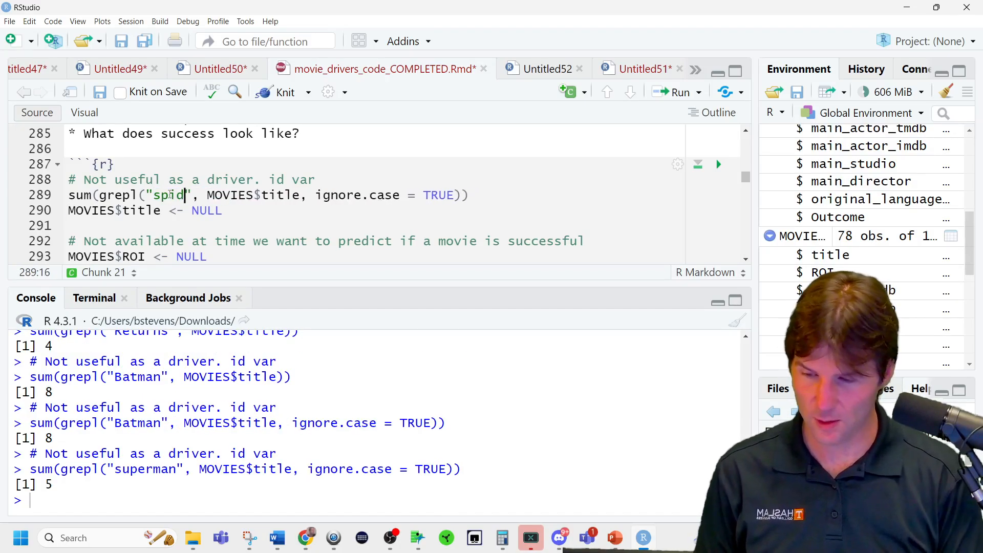
type("er-man")
key("ctrl+Return")
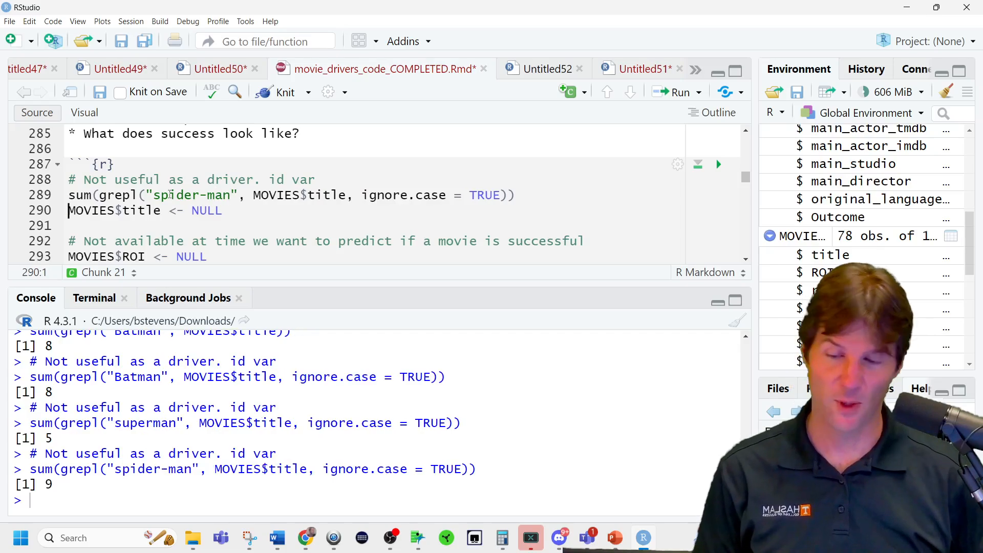
Change the search pattern to "marvel" and run the case-insensitive title count.
double_click(169, 195)
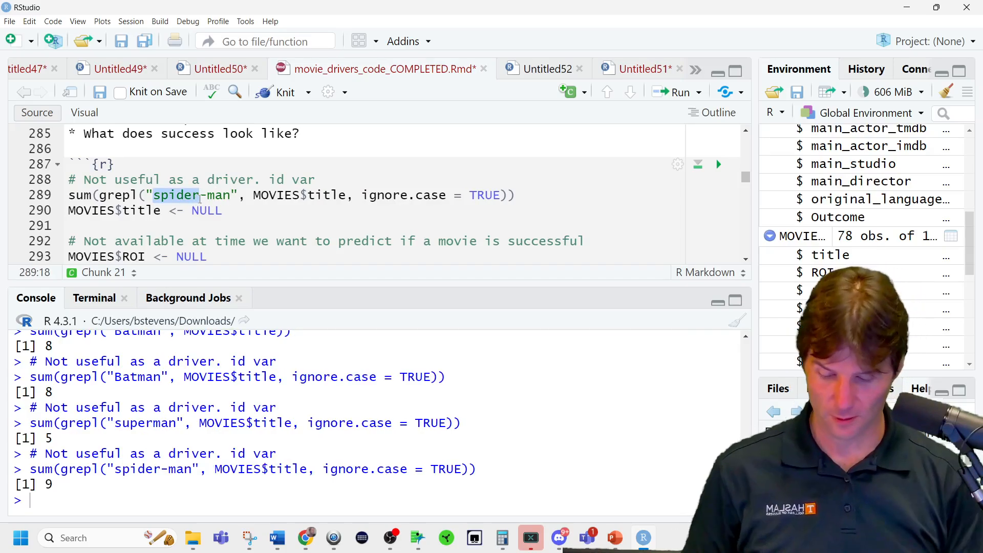
key("Delete")
key("Delete")
key("Delete")
key("Delete")
key("Delete")
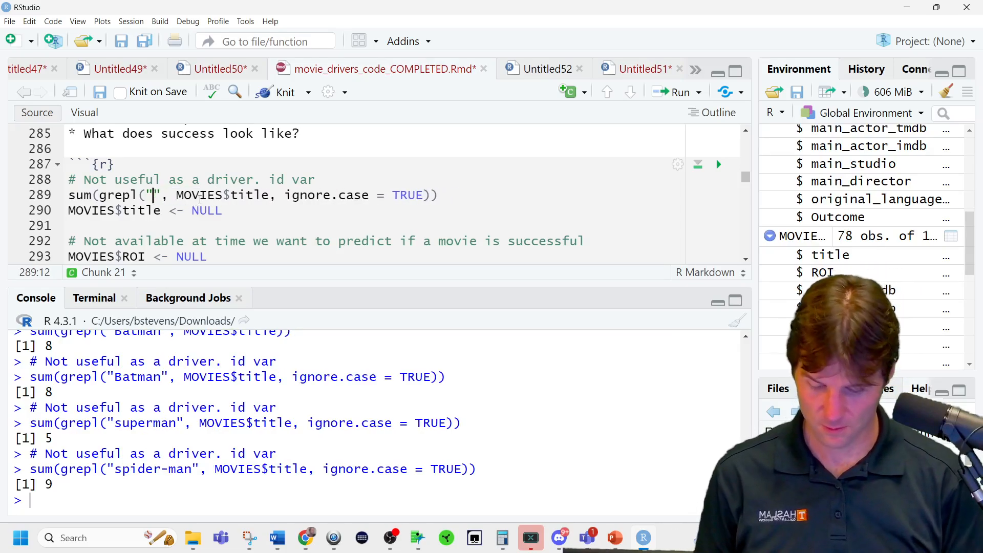
type("mave")
key("BackSpace")
key("BackSpace")
type("rvel")
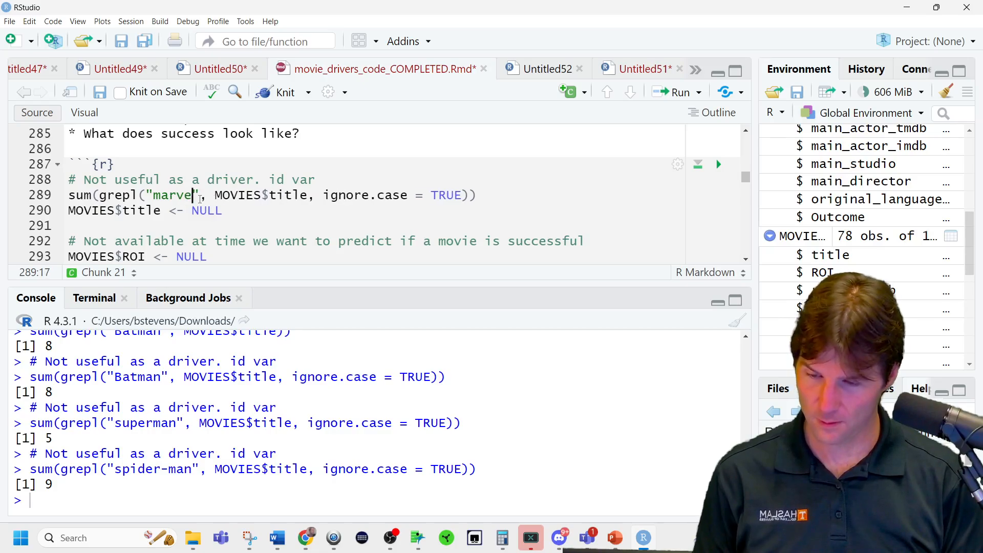
key("ctrl+Return")
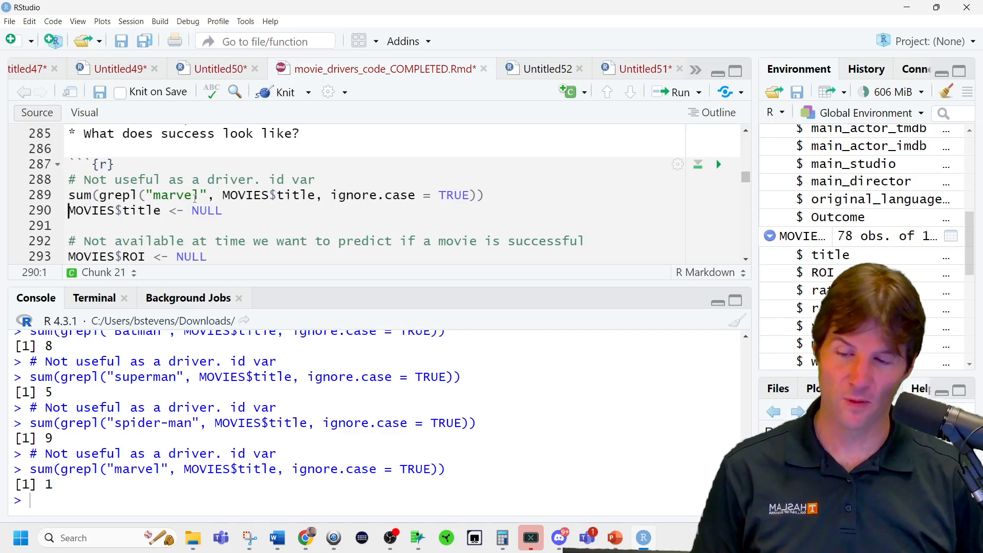
Undo the recent pattern edits back to "spider-man" in the title count line.
key("ctrl+z")
key("ctrl+z")
key("ctrl+z")
key("ctrl+z")
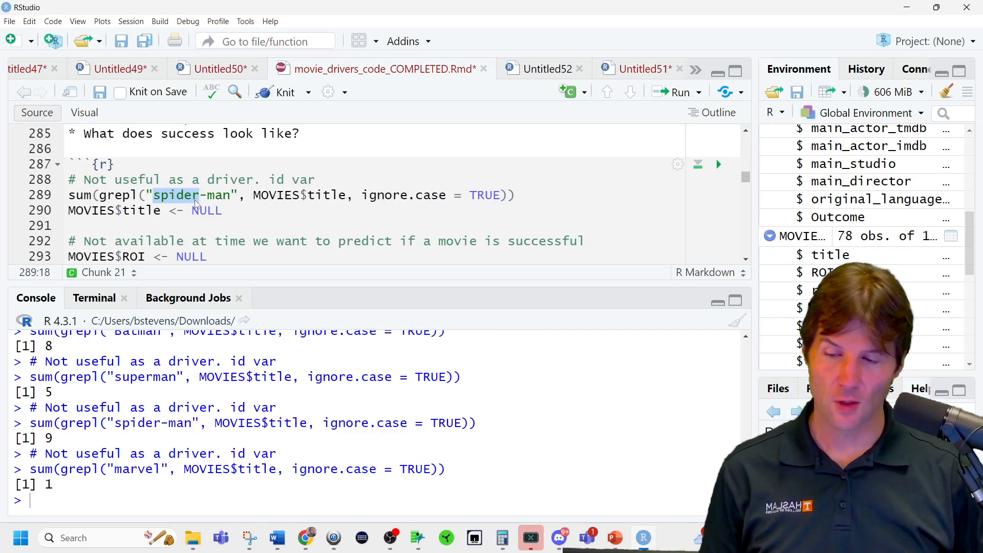
key("Home")
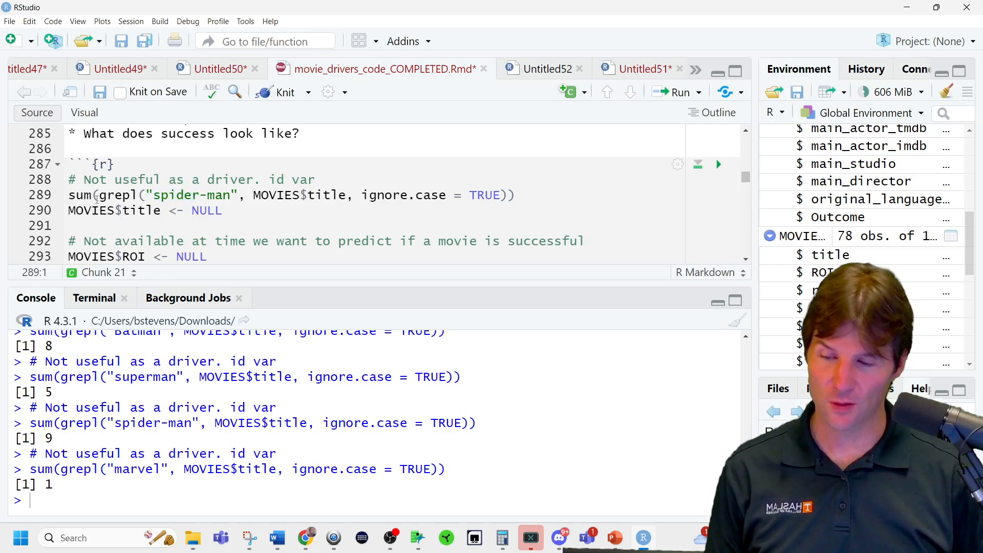
Remove the sum() wrapper from the "spider-man" line, assign the grepl() result to LOGICALTEST, and run it.
left_click_drag(95, 195, 76, 182)
left_click(59, 201)
key("BackSpace")
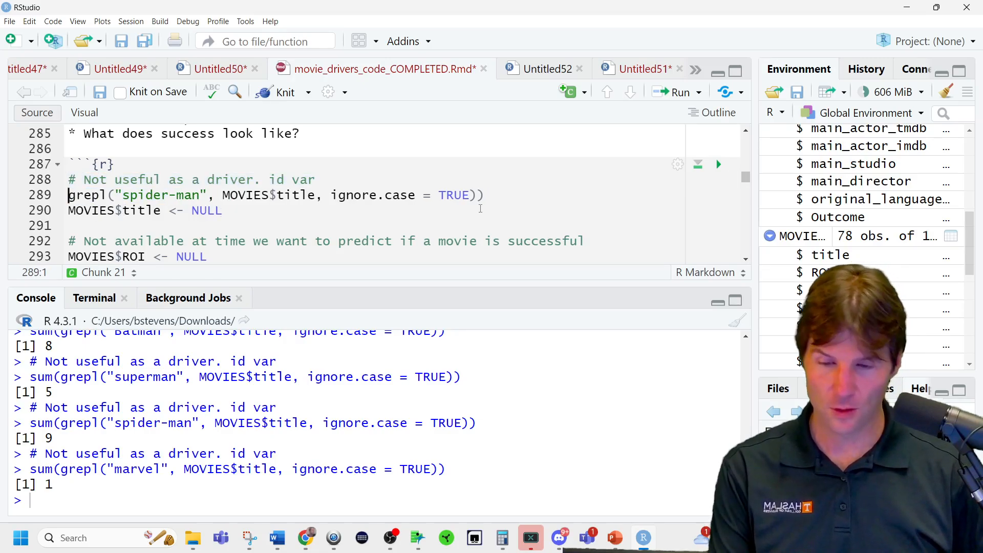
key("End")
key("BackSpace")
key("Home")
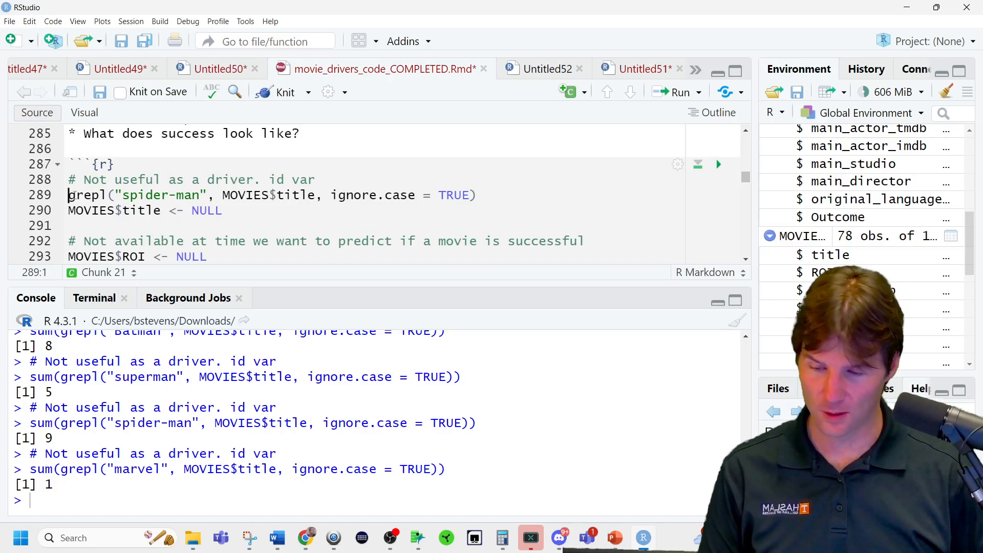
type("LOGICAL")
type("TEST <-")
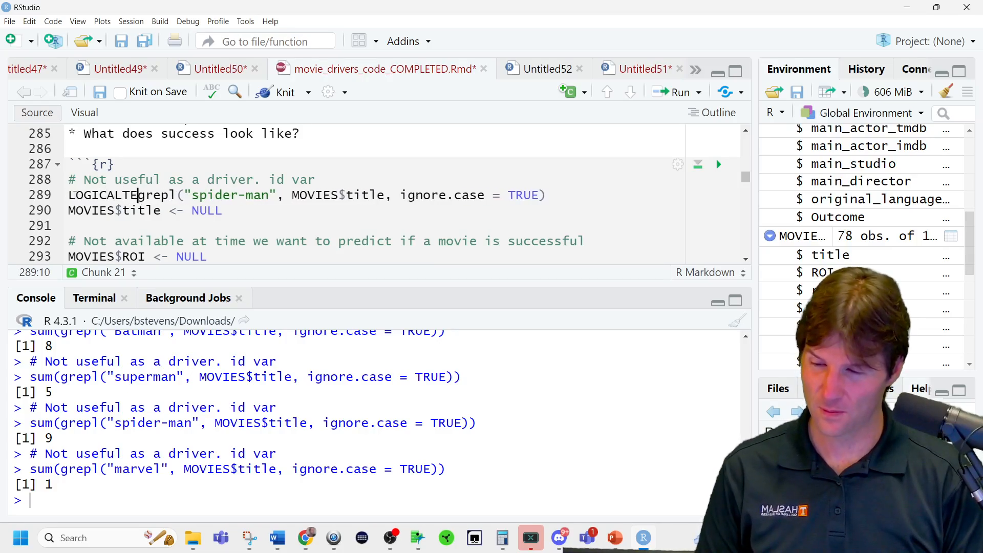
key("ctrl+Return")
Add a line below LOGICALTEST that assigns an ifelse() call to a new column MOVIES$Spiderman.
key("Return")
key("Up")
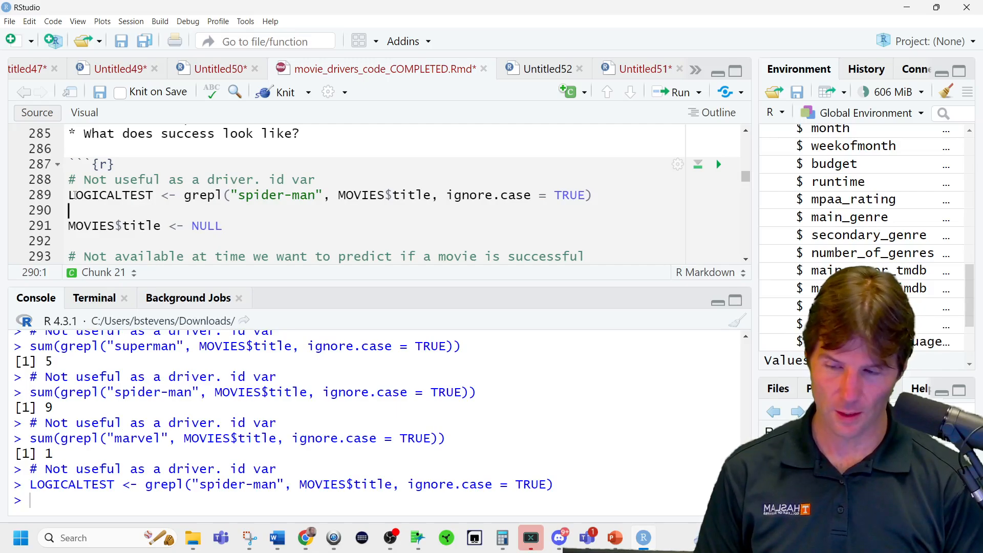
type("MOVIES$")
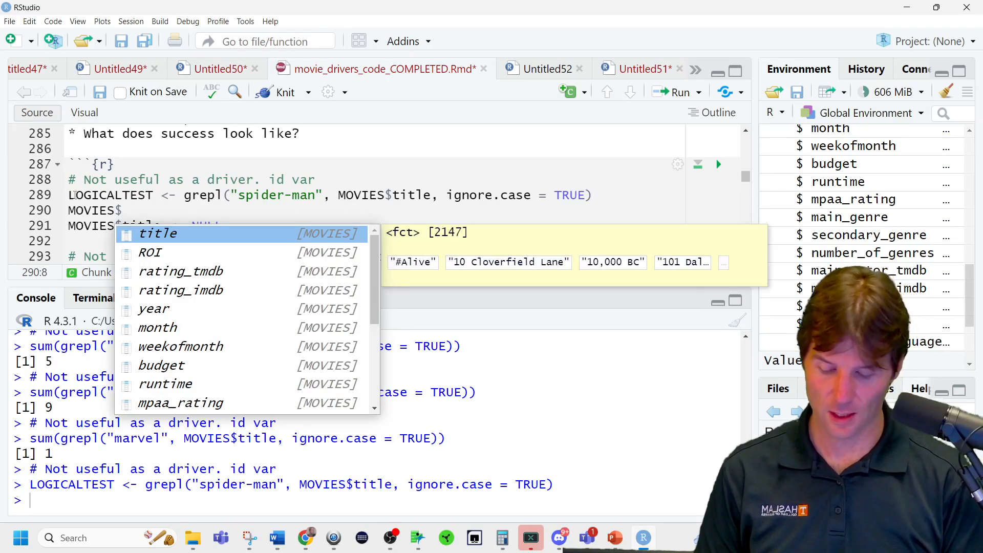
type("Spiderman")
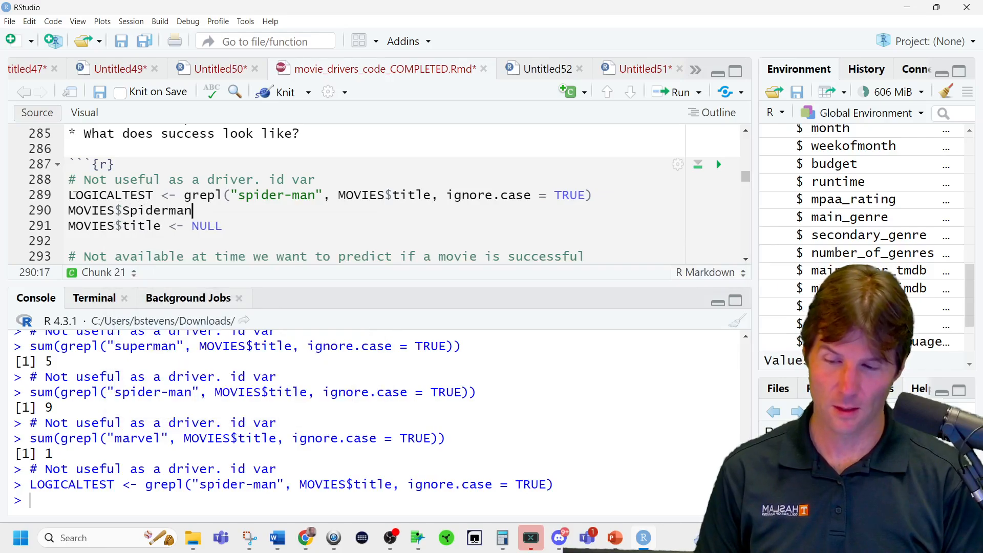
type(" <- if")
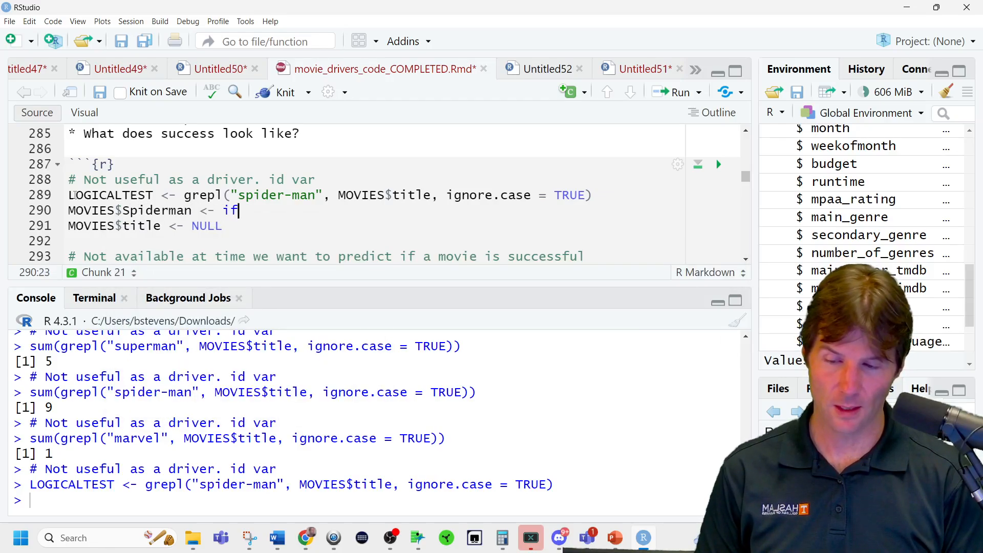
type("else(log")
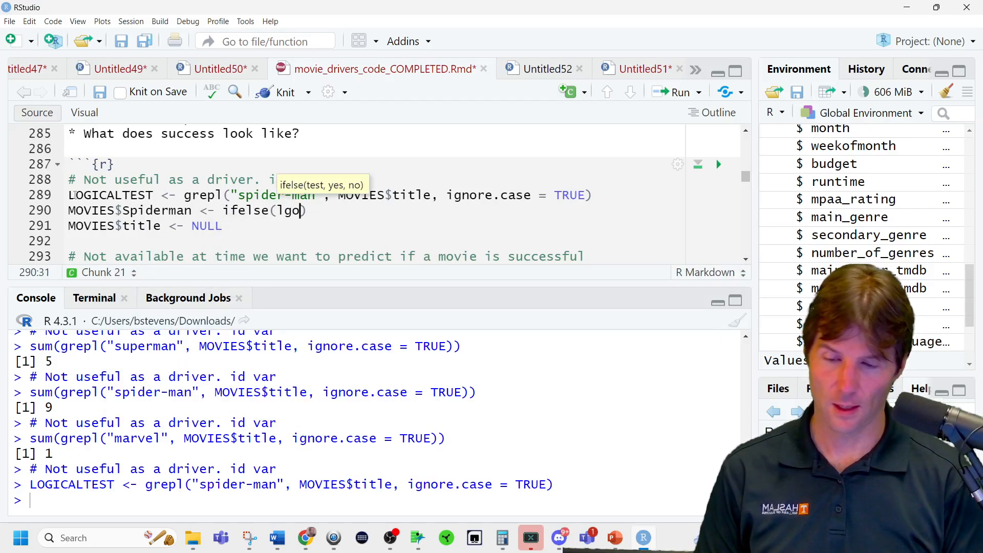
Enter LOGICALTEST as the test argument of the ifelse() call, followed by a comma.
key("BackSpace")
key("BackSpace")
key("BackSpace")
type("logi")
key("Tab")
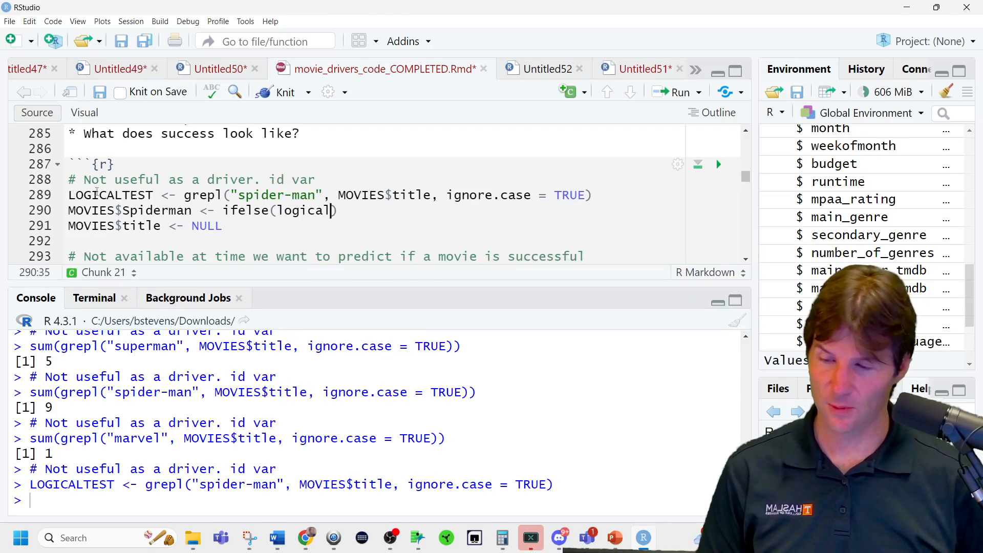
double_click(90, 196)
key("ctrl+c")
double_click(317, 211)
key("ctrl+v")
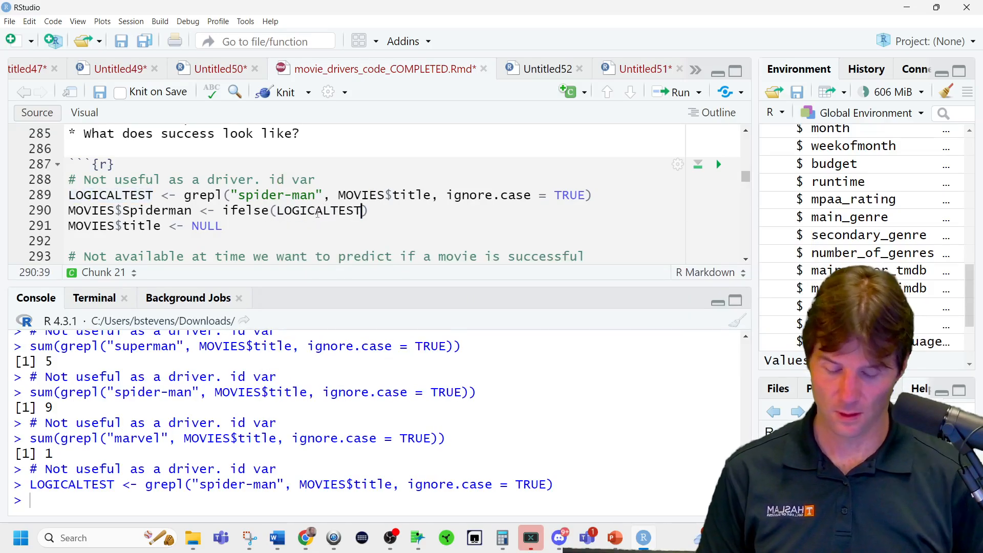
type(",\"")
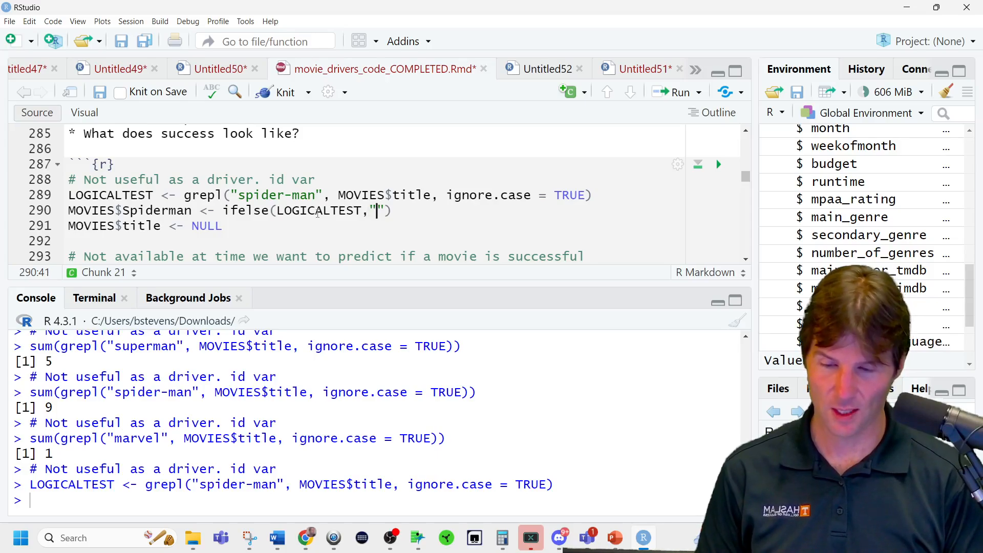
key("BackSpace")
Wrap the ifelse() call in factor(), add "Yes" and "No" as its outcomes, and run the MOVIES$Spiderman line.
left_click(222, 211)
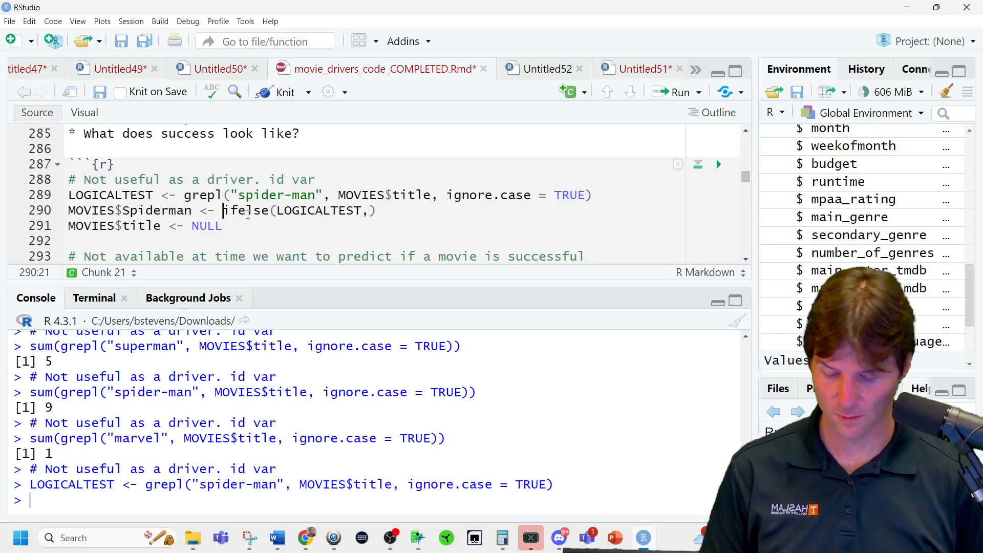
type("factor(")
left_click(483, 210)
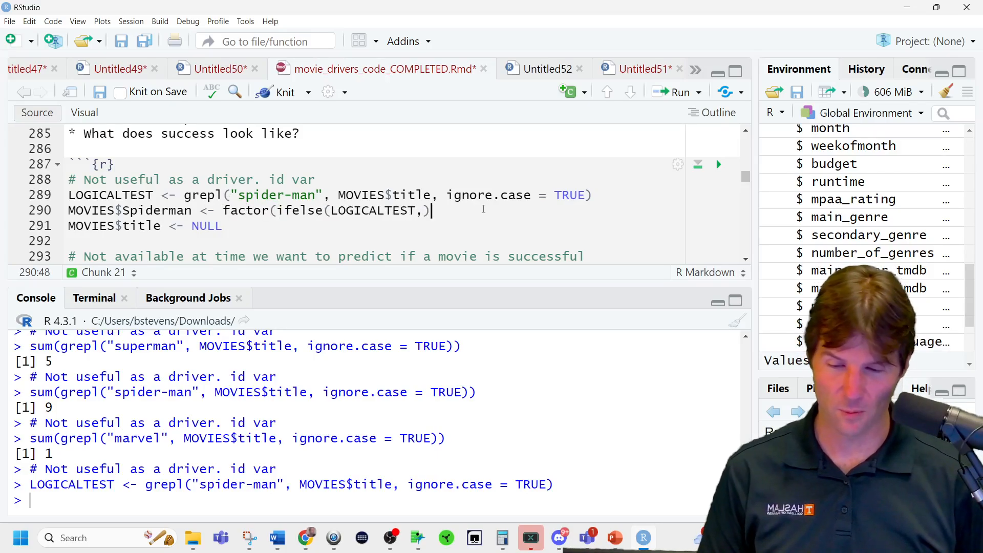
type(")")
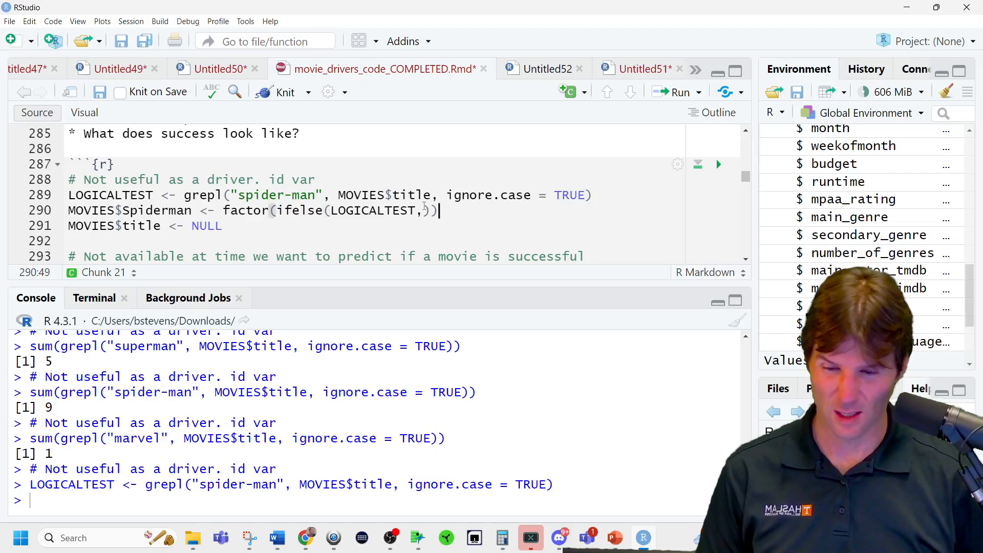
left_click(424, 210)
type("\"Yes\",")
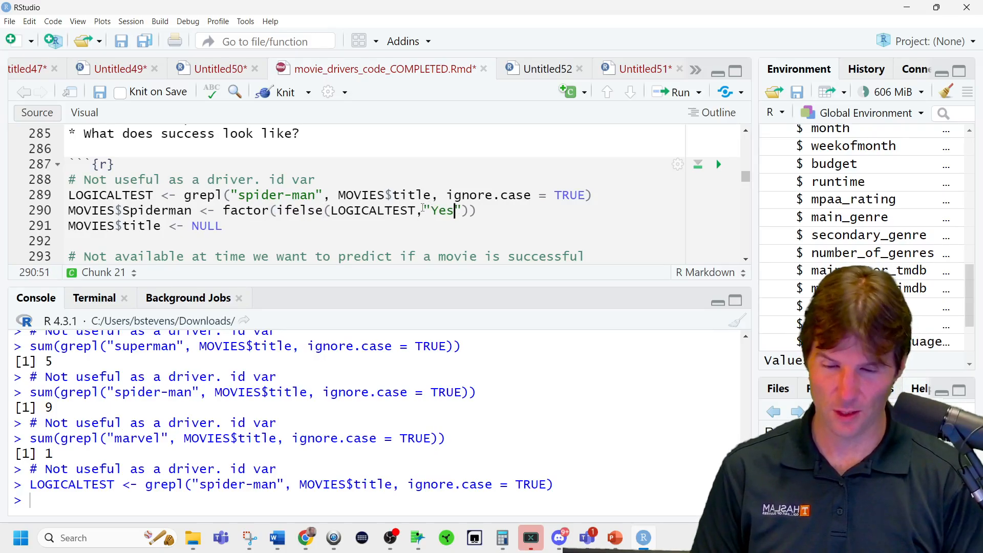
type("\"No\"")
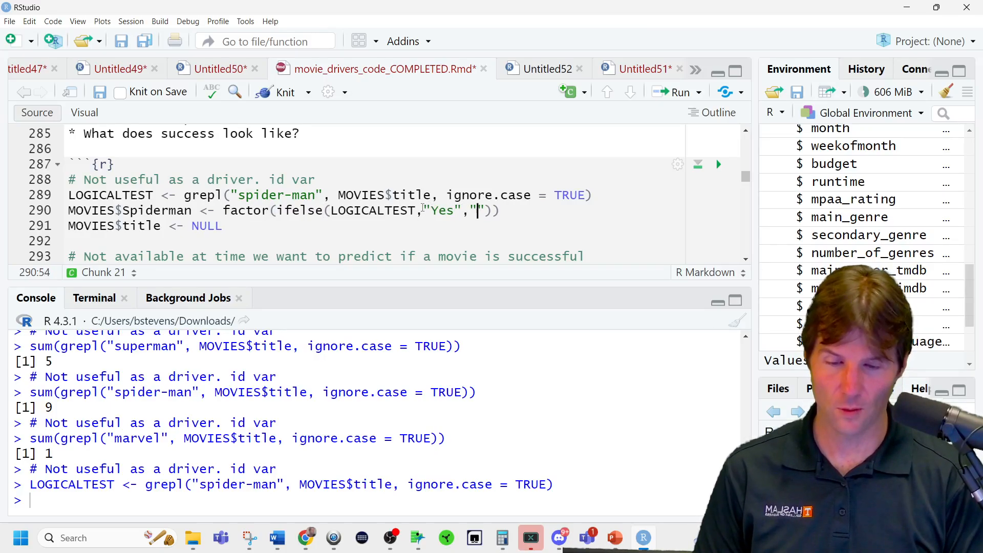
key("ctrl+Return")
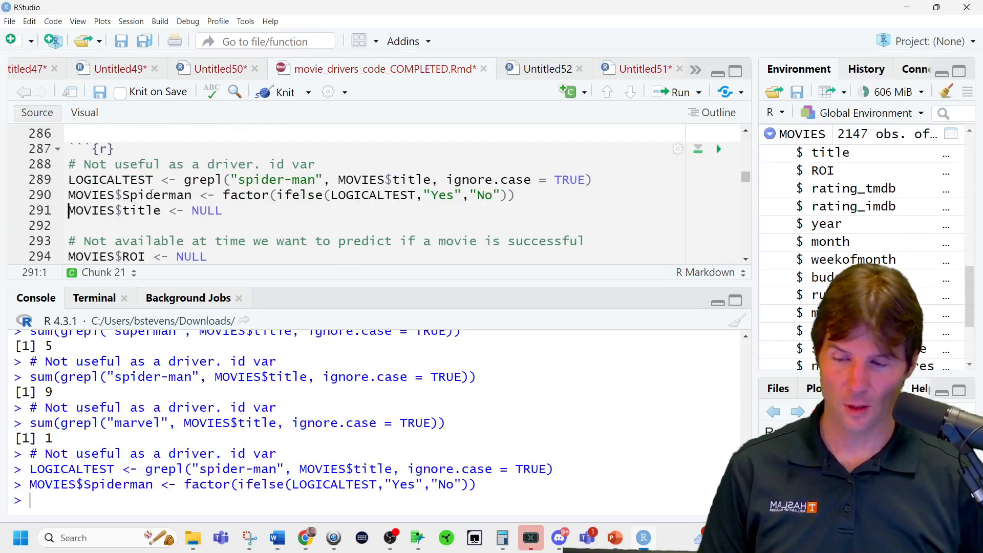
Open the MOVIES data frame in the viewer and sort it by the Spiderman column with "Yes" rows first.
left_click_drag(192, 196, 68, 194)
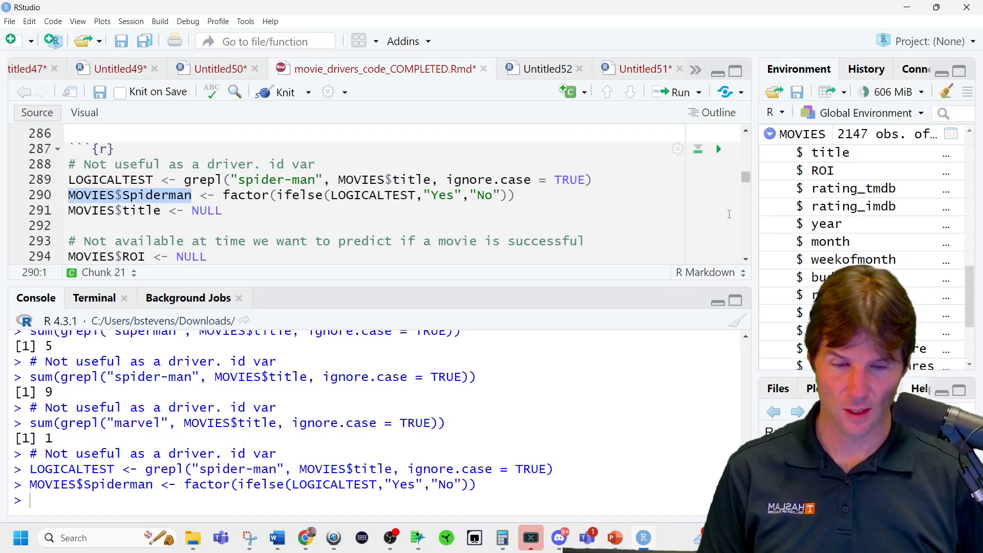
left_click(808, 134)
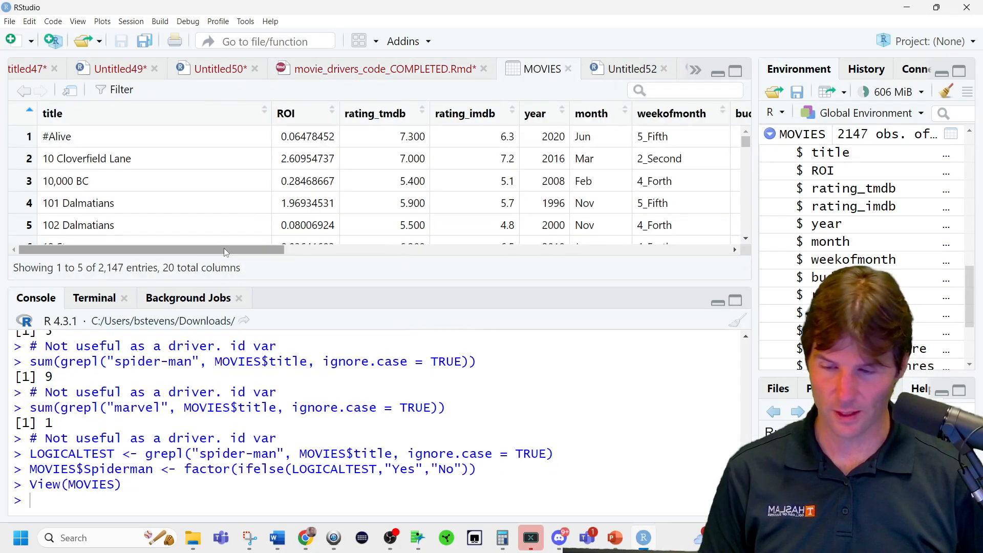
left_click_drag(223, 248, 674, 249)
left_click(709, 114)
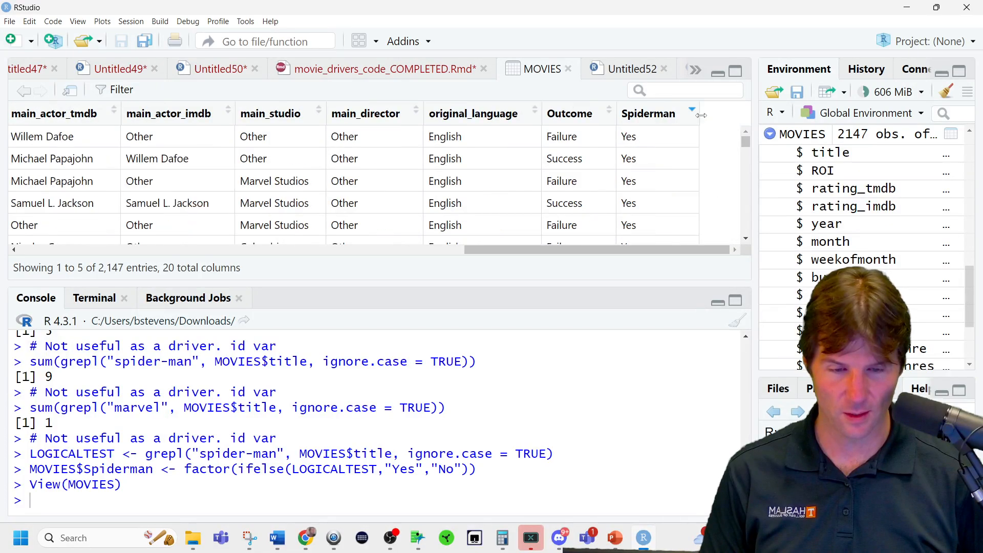
left_click_drag(628, 255, 81, 262)
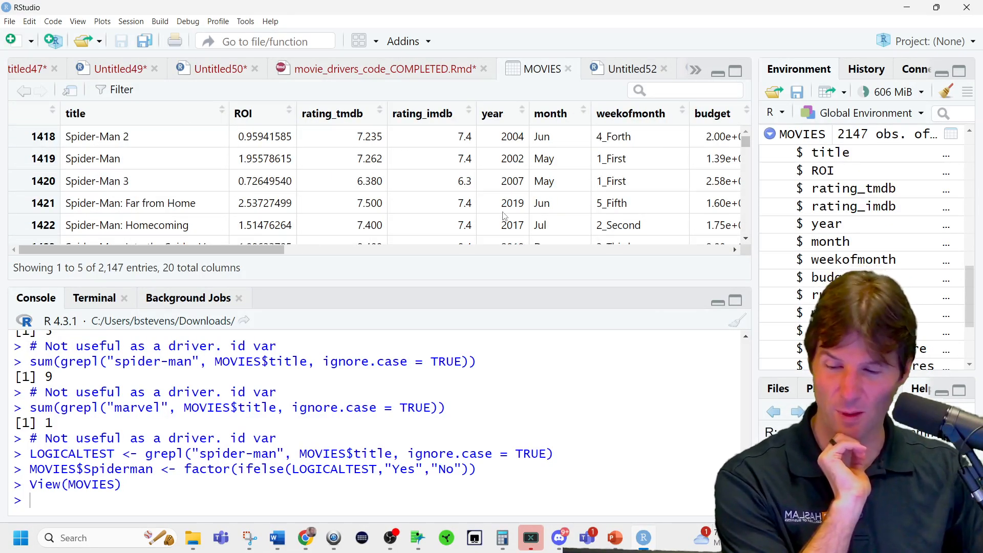
Check the titles of the movies flagged "Yes" for Spiderman and close the data view.
left_click(746, 239)
left_click(746, 239)
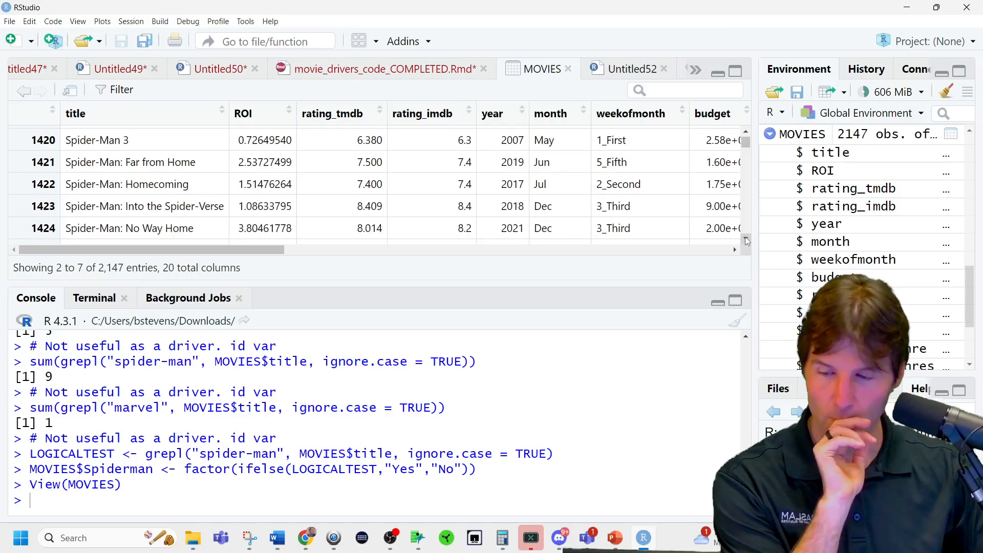
left_click(746, 239)
left_click(746, 239)
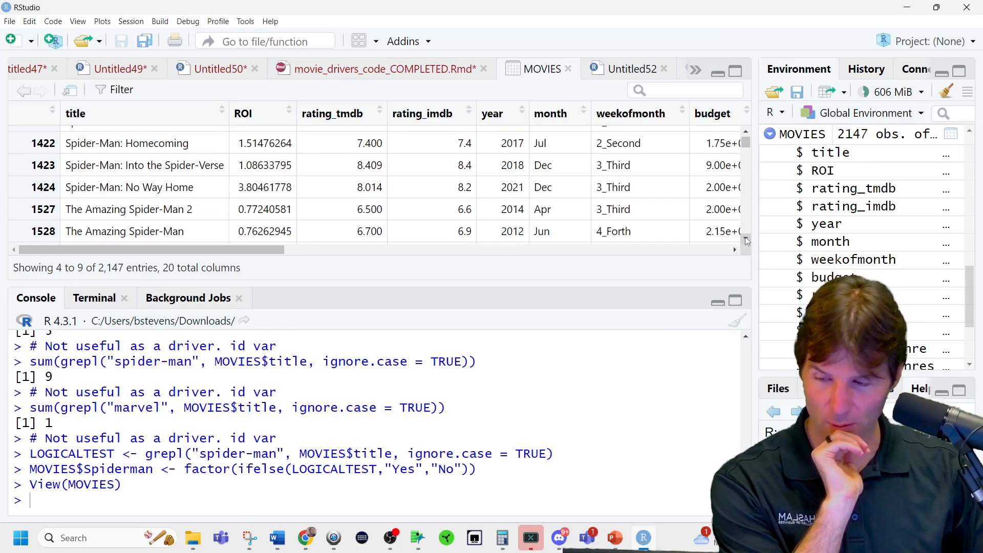
left_click(745, 239)
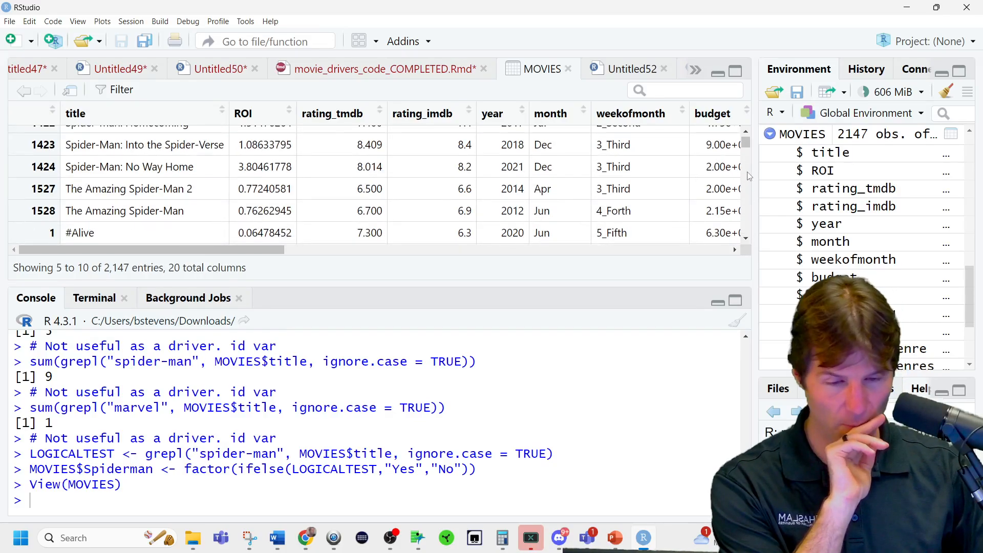
left_click_drag(746, 142, 745, 136)
left_click(568, 69)
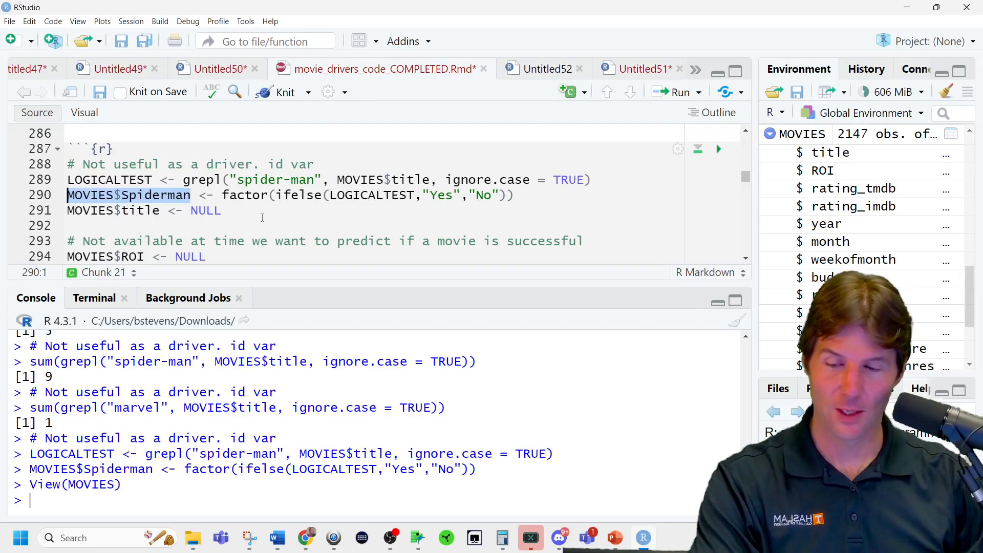
Run the lines that remove the title, ROI, rating_imdb and rating_tmdb columns from MOVIES.
left_click(262, 216)
key("ctrl+Return")
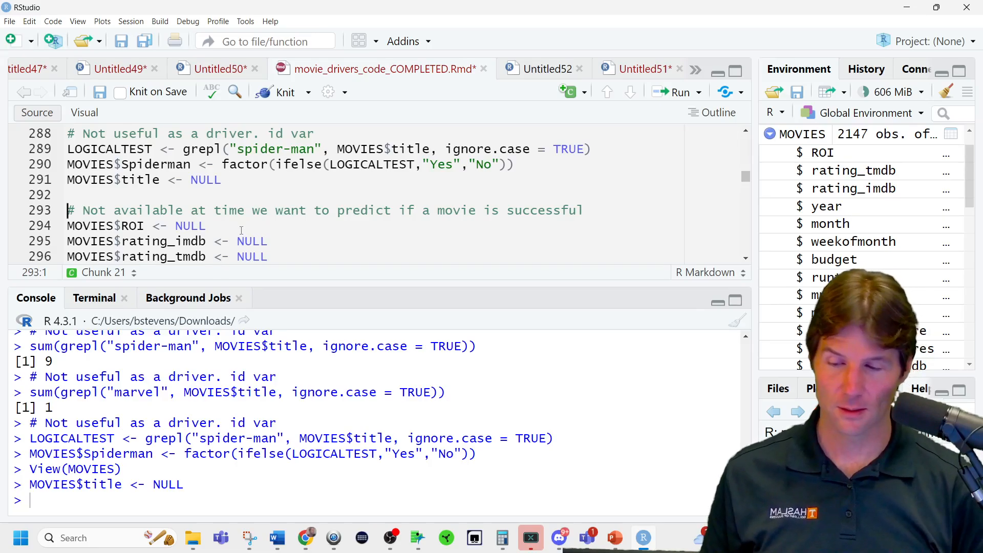
key("ctrl+Return")
key("ctrl+Return")
key("ctrl+Return")
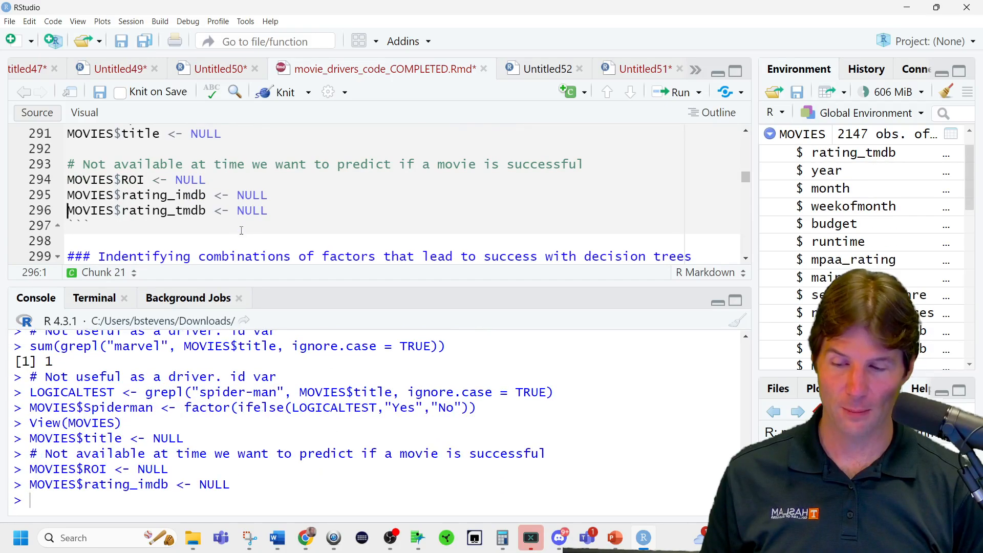
key("ctrl+Return")
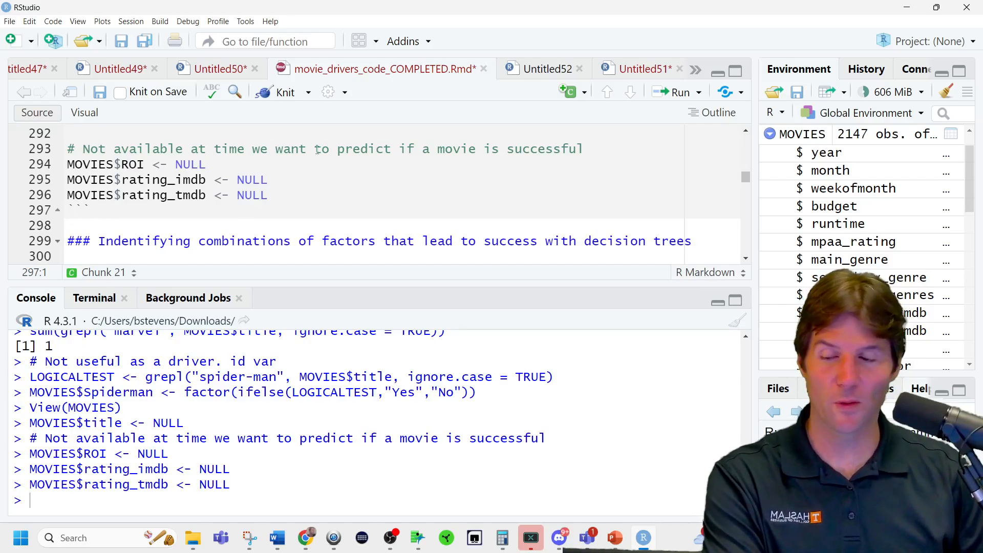
scroll(296, 191, "up", 2)
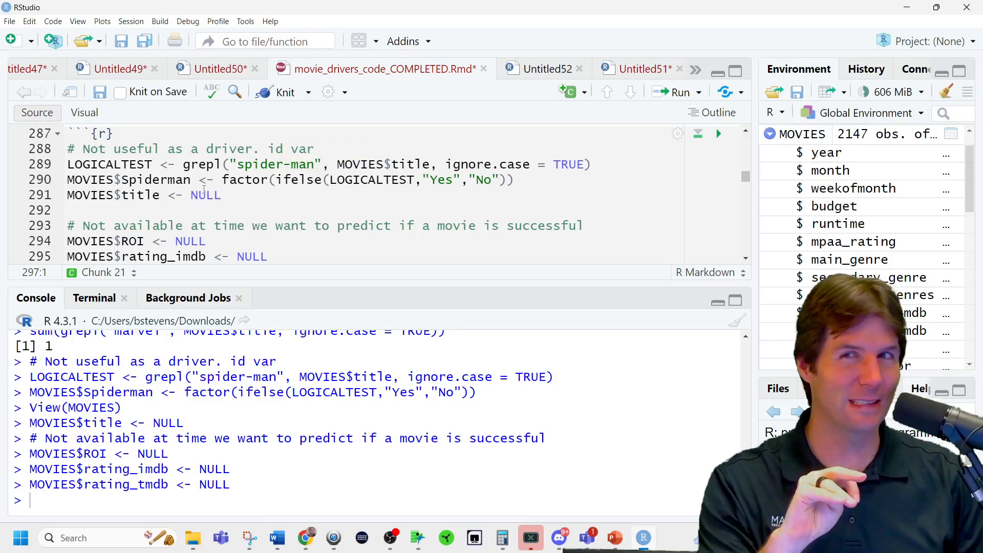
triple_click(195, 165)
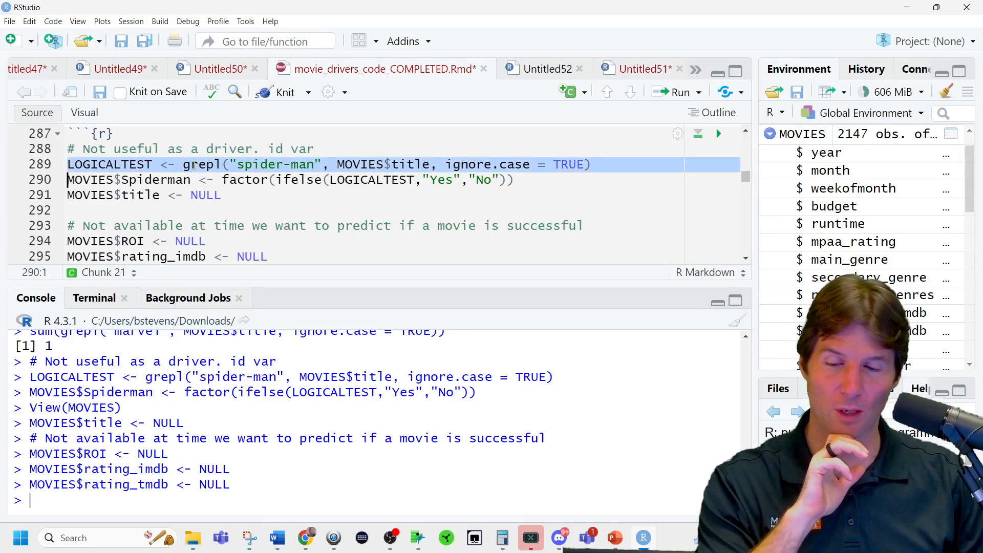
left_click(234, 203)
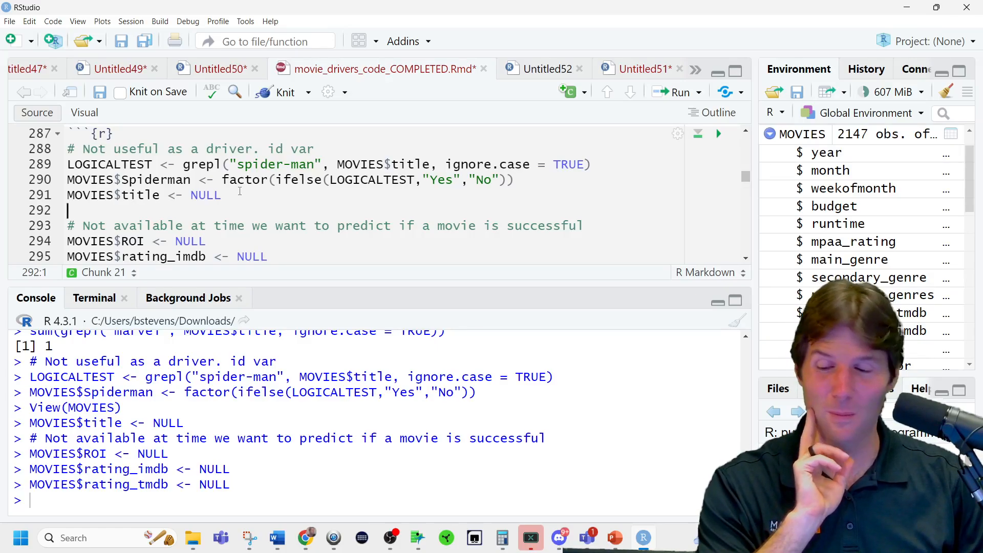
scroll(216, 197, "down", 1)
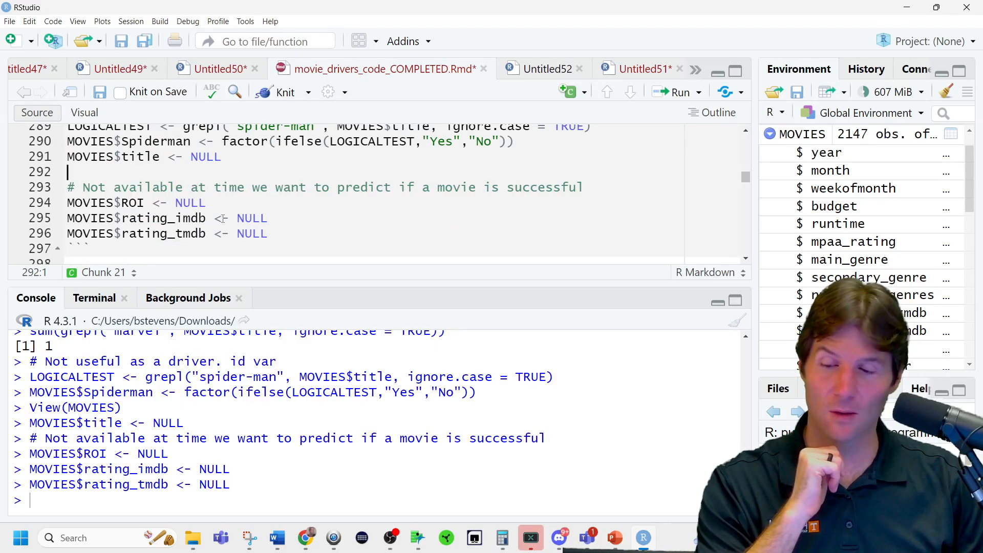
left_click(226, 218)
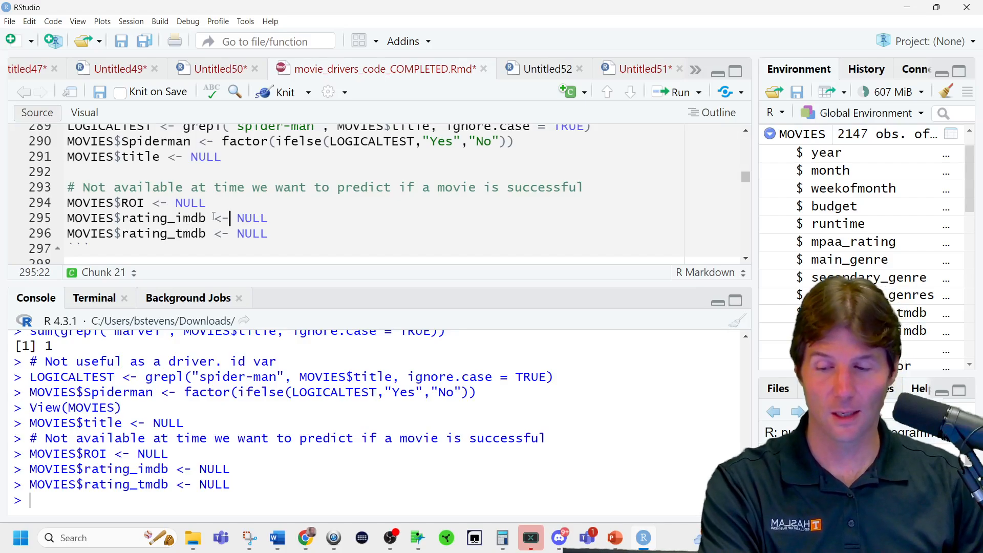
Read the notes on decision trees and the cp and minbucket parameters, enlarging the editor pane to show more text.
scroll(215, 215, "down", 2)
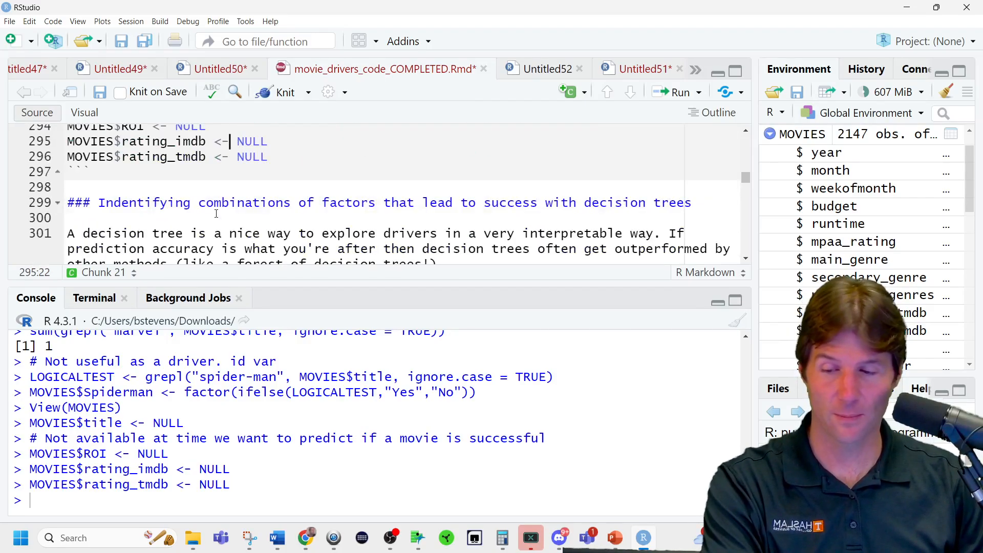
scroll(216, 213, "down", 1)
scroll(217, 212, "down", 1)
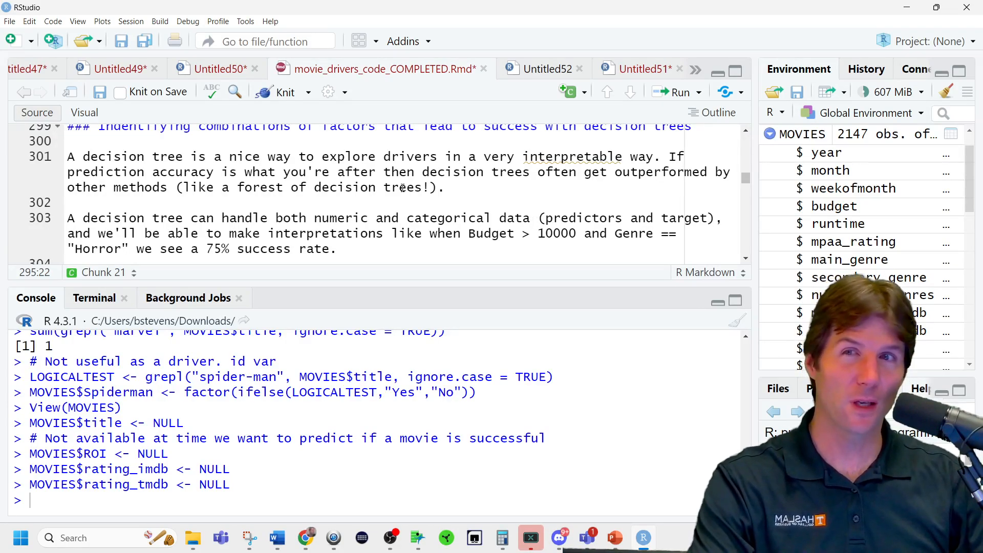
scroll(342, 217, "down", 3)
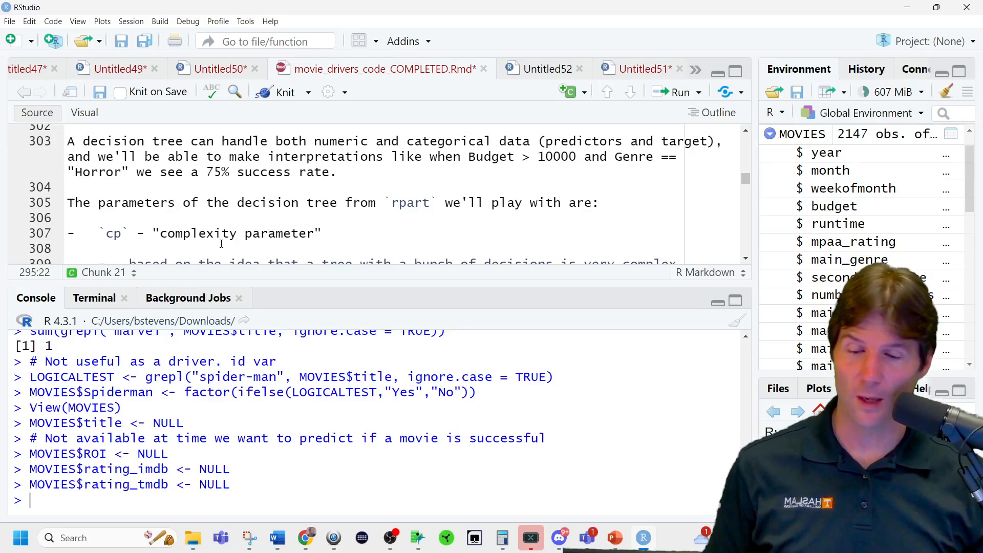
triple_click(244, 234)
left_click(245, 233)
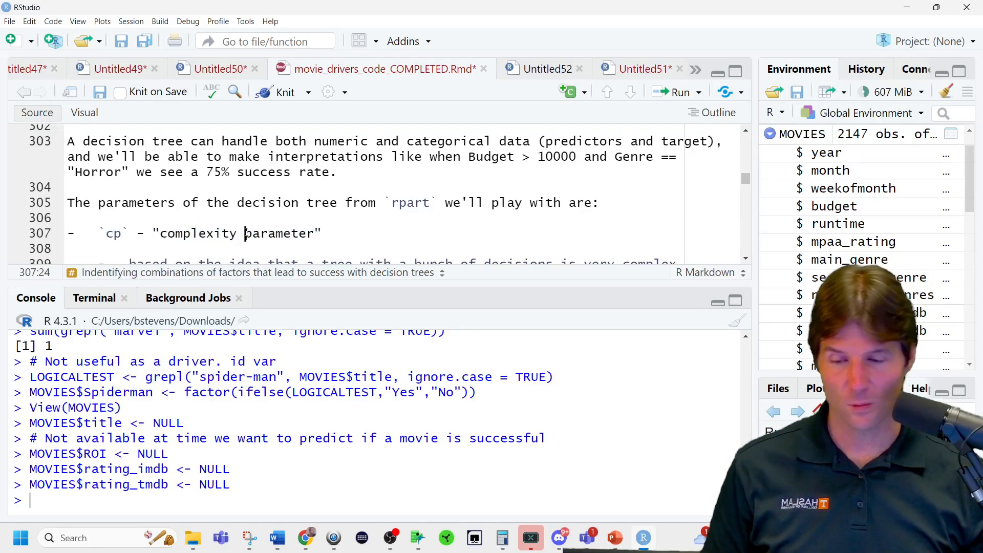
left_click_drag(283, 285, 284, 345)
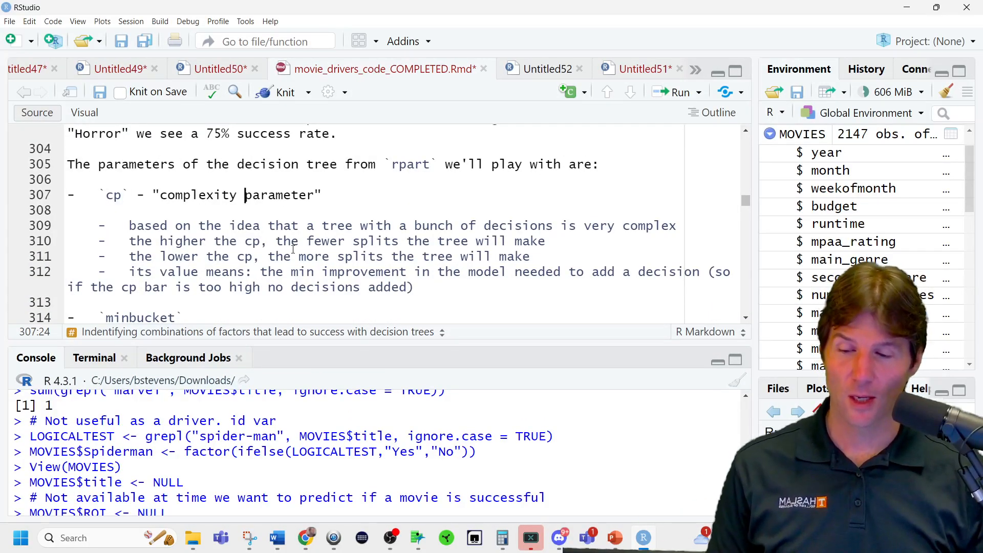
left_click_drag(353, 241, 546, 241)
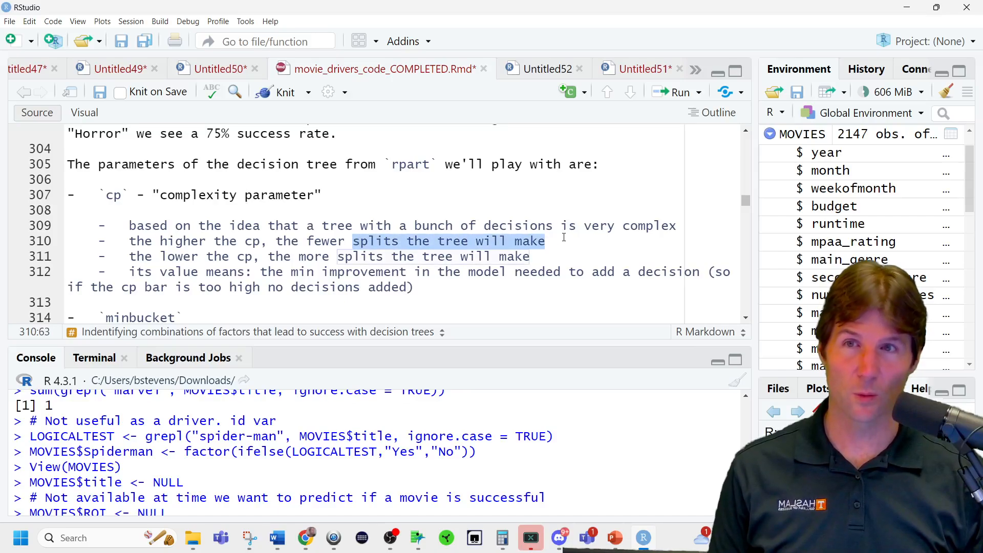
triple_click(344, 256)
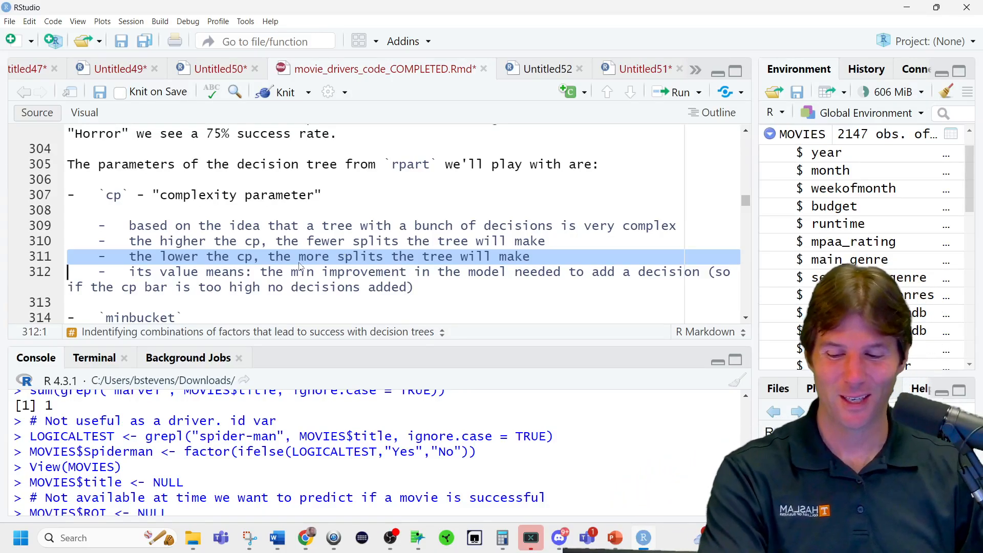
left_click_drag(253, 256, 130, 260)
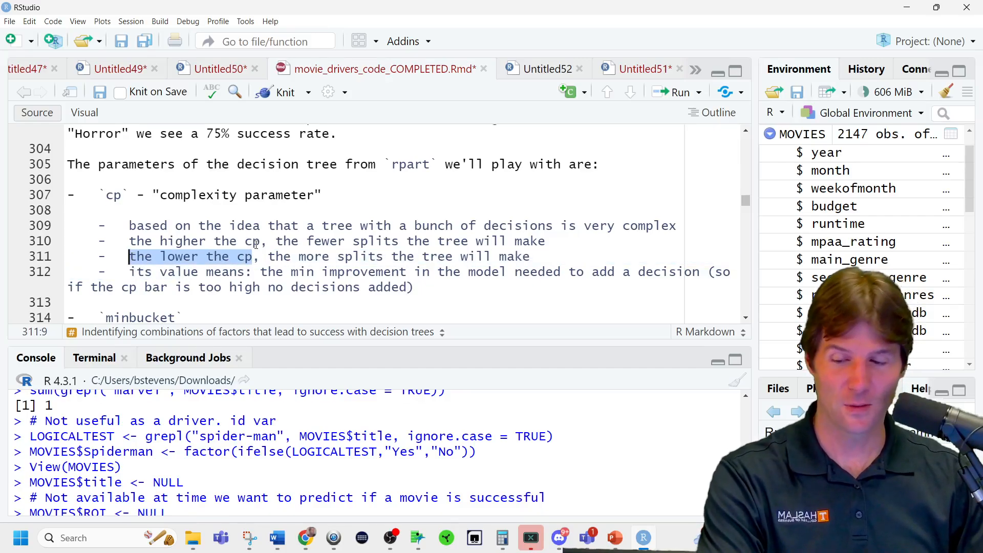
left_click_drag(259, 242, 127, 247)
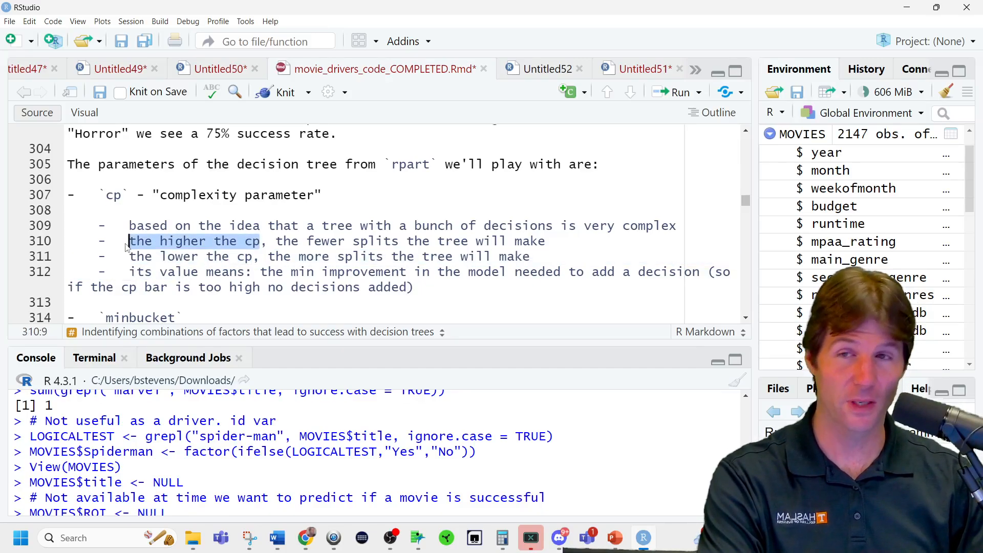
scroll(337, 249, "down", 2)
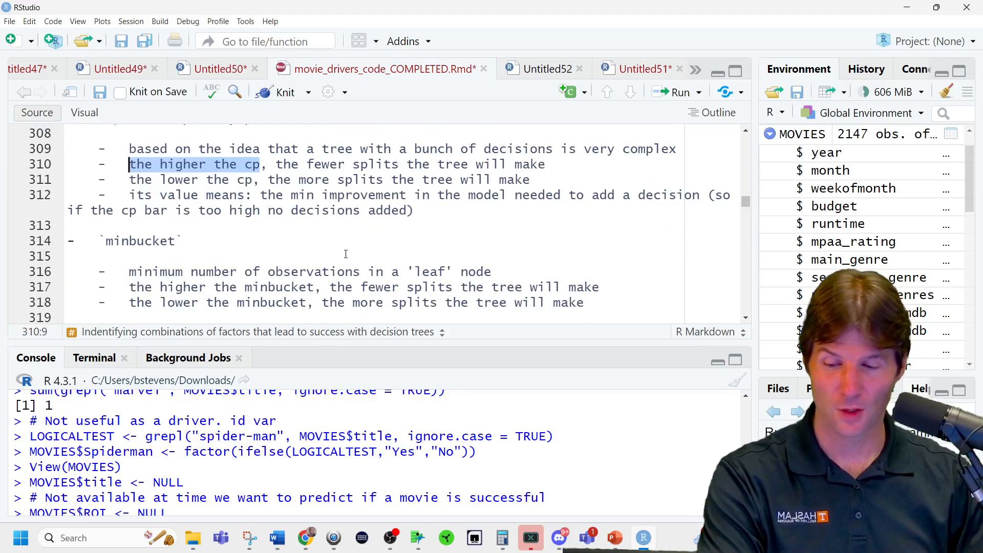
scroll(350, 259, "down", 1)
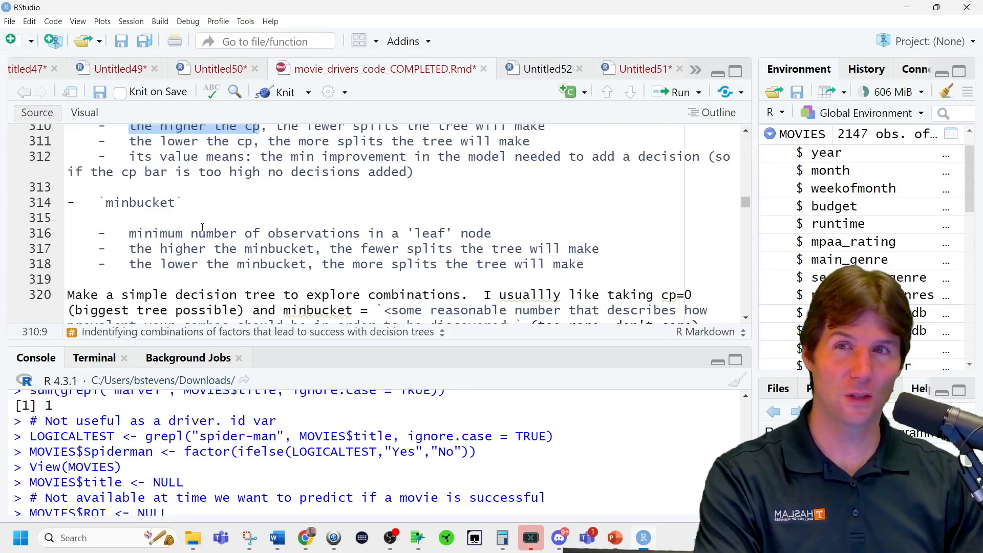
double_click(430, 233)
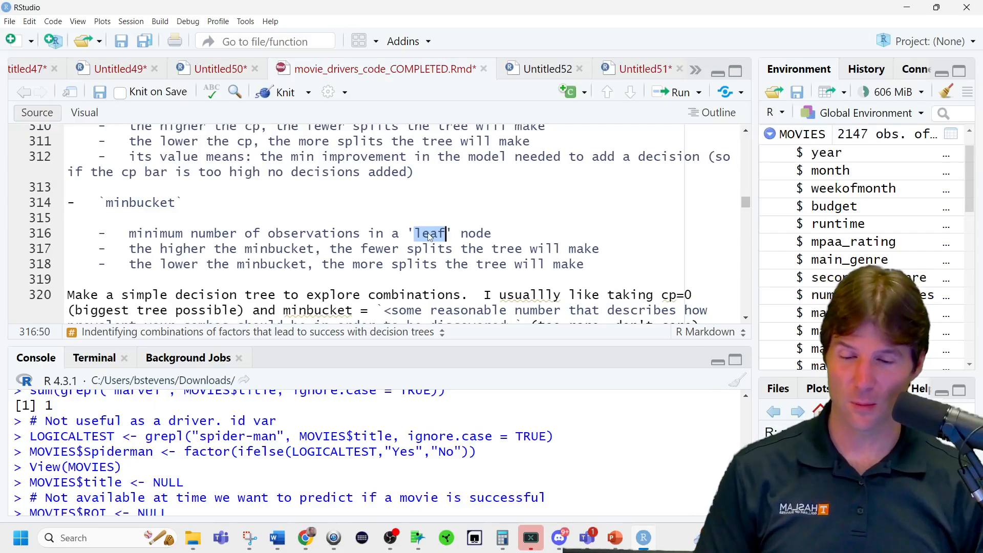
scroll(416, 241, "down", 1)
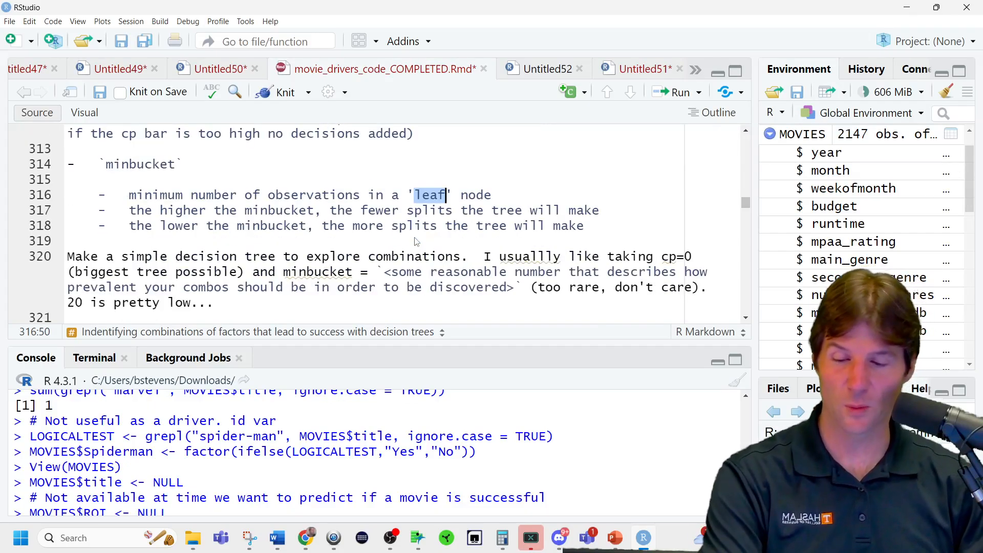
scroll(417, 242, "down", 2)
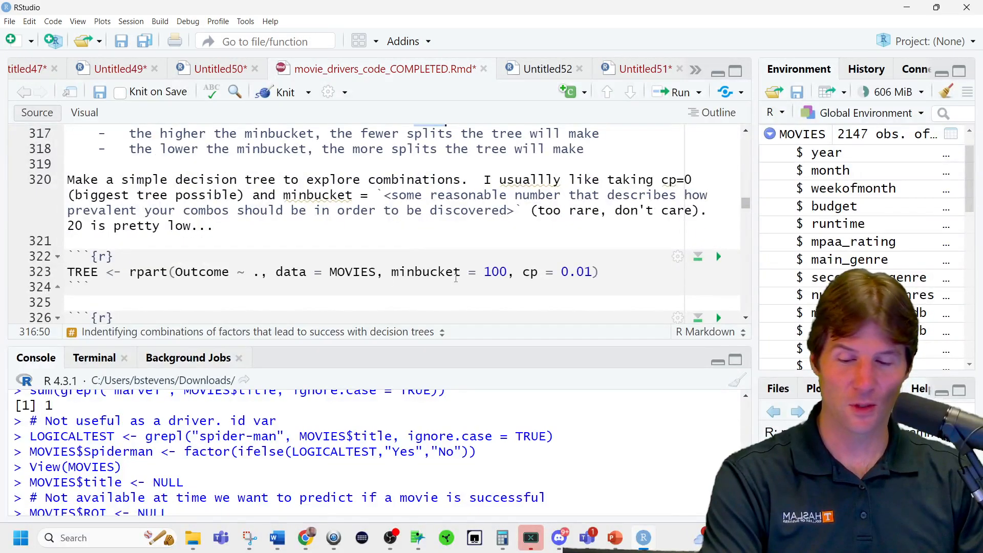
Run the rpart line that fits TREE for Outcome on MOVIES with minbucket = 100 and cp = 0.01.
left_click(429, 275)
double_click(429, 275)
left_click(422, 276)
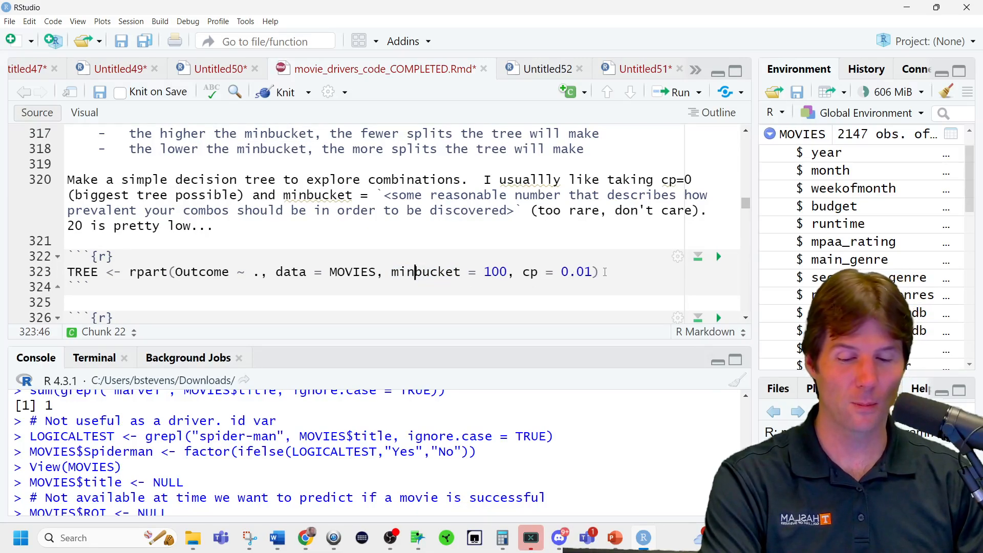
left_click(604, 271)
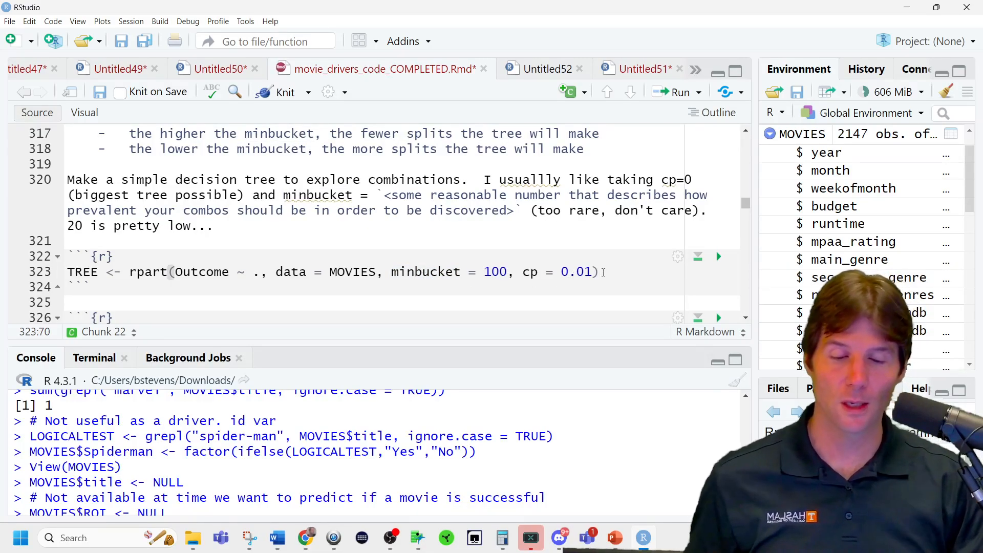
triple_click(604, 272)
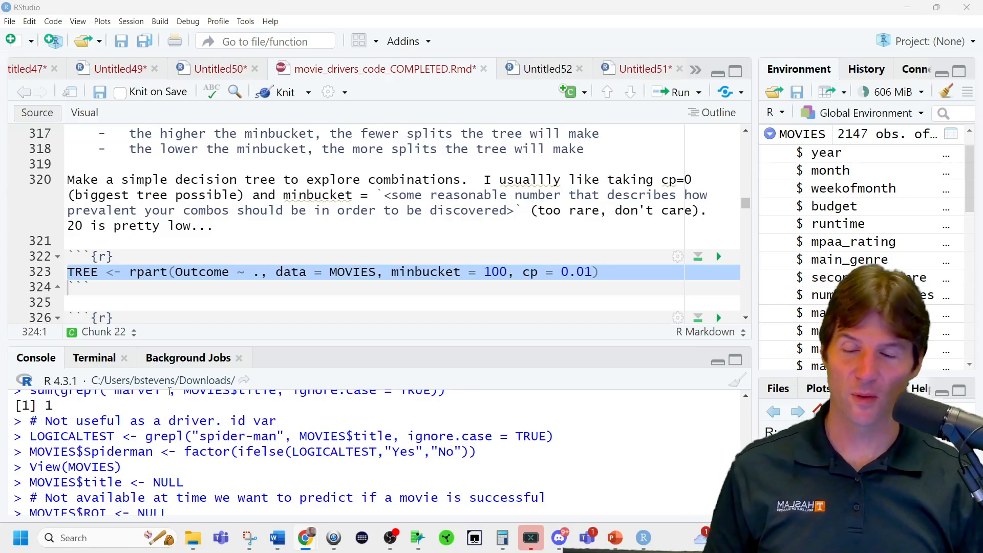
left_click(342, 272)
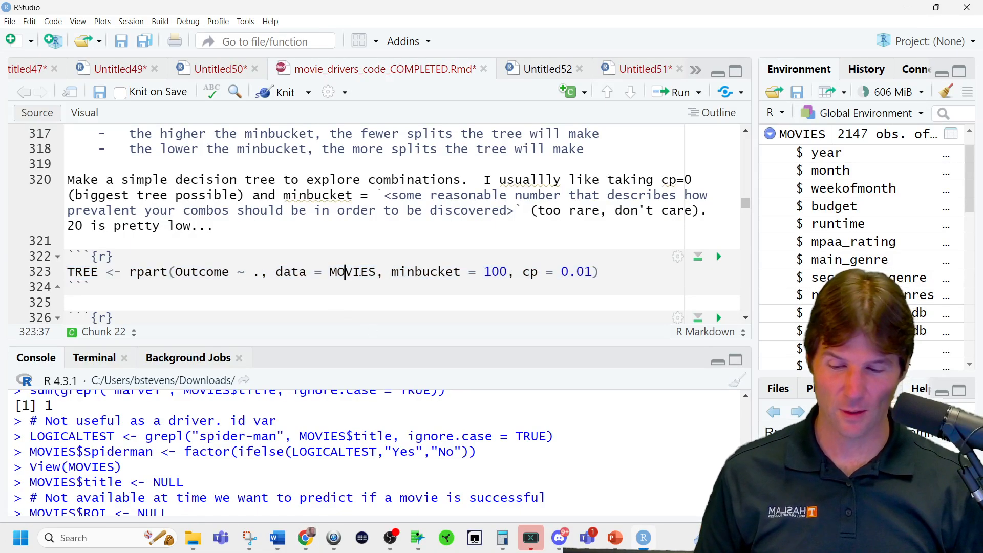
key("ctrl+Return")
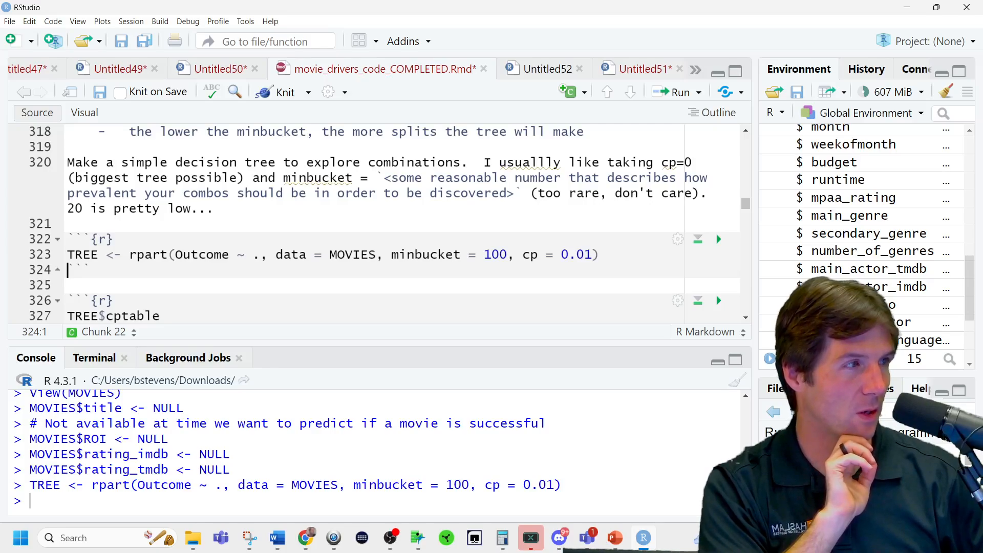
Insert an empty R code chunk between the decision tree notes and the TREE rpart chunk.
key("alt+Tab")
left_click(122, 220)
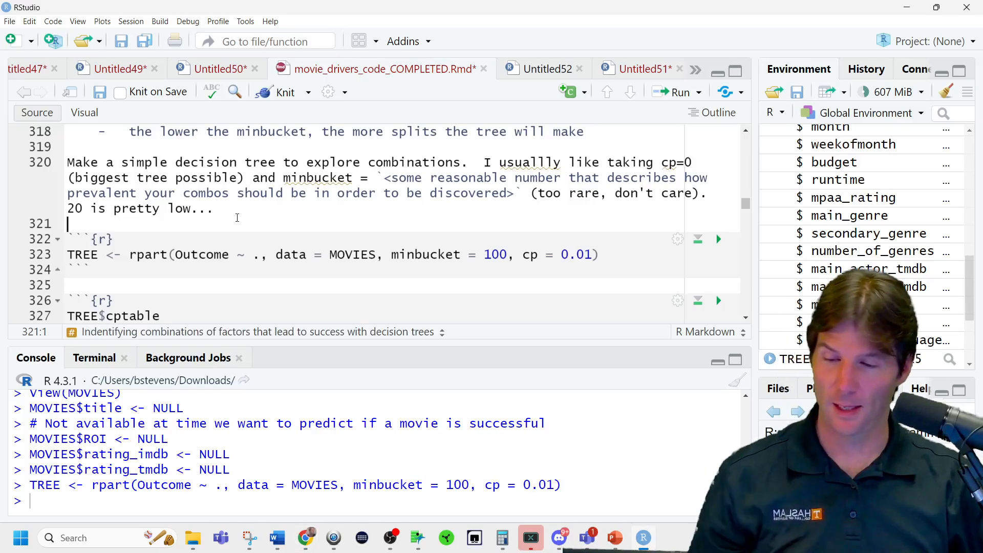
left_click(251, 210)
key("Return")
key("Return")
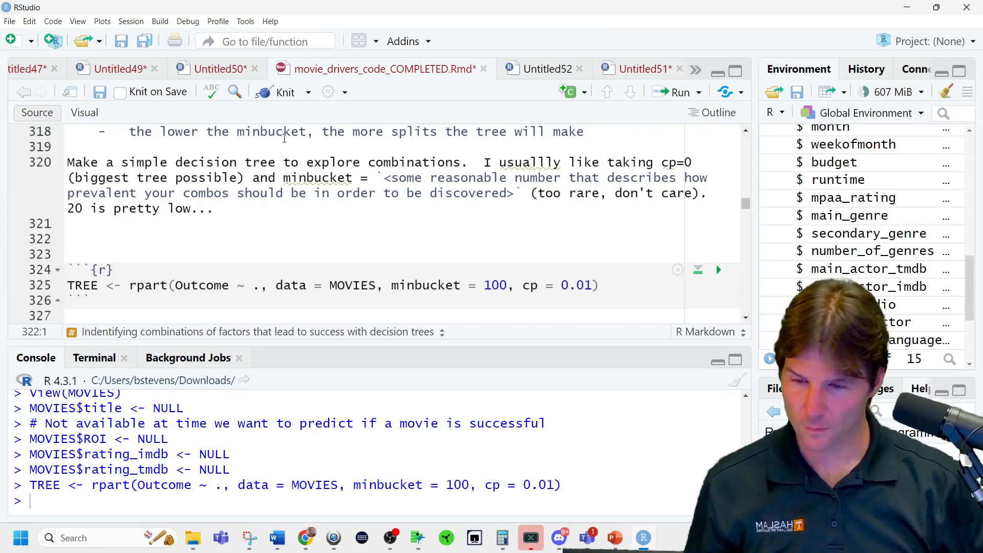
left_click(566, 93)
left_click(551, 118)
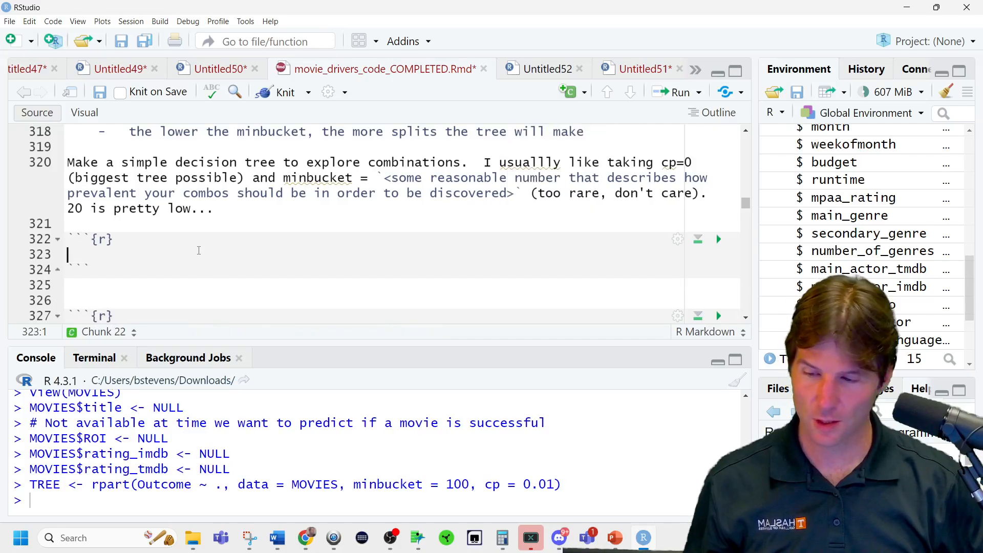
Name the new chunk AITree and paste the copied tree tuning code with tune_grid() and show_best() into it.
left_click(109, 240)
type("AIT")
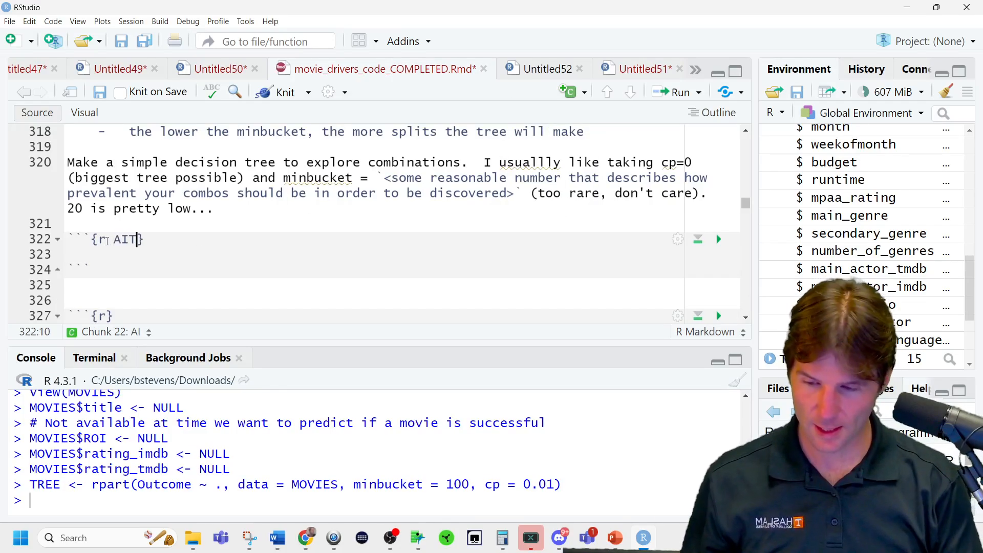
type("ree")
key("Down")
key("ctrl+v")
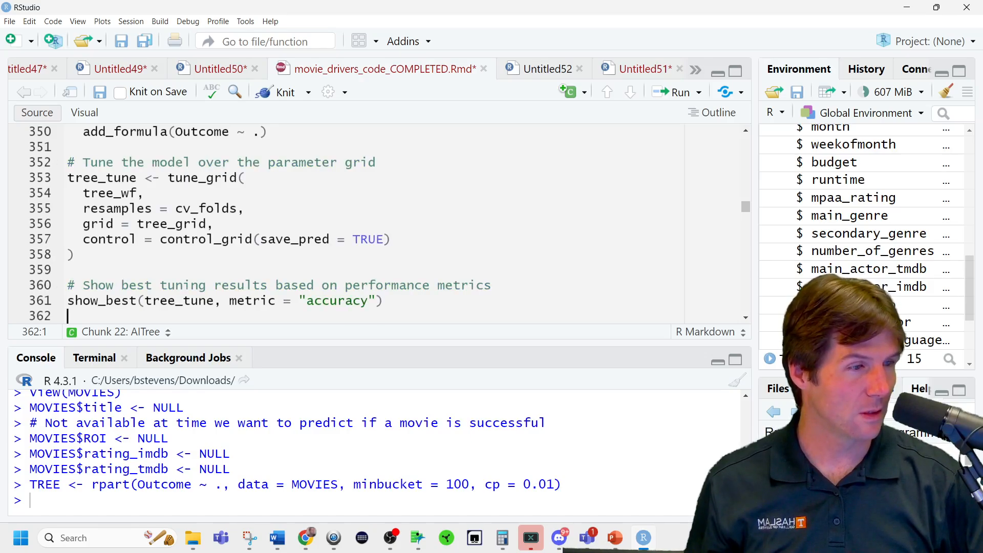
Run TREE$cptable and check the number of splits in the printed table.
scroll(274, 248, "down", 4)
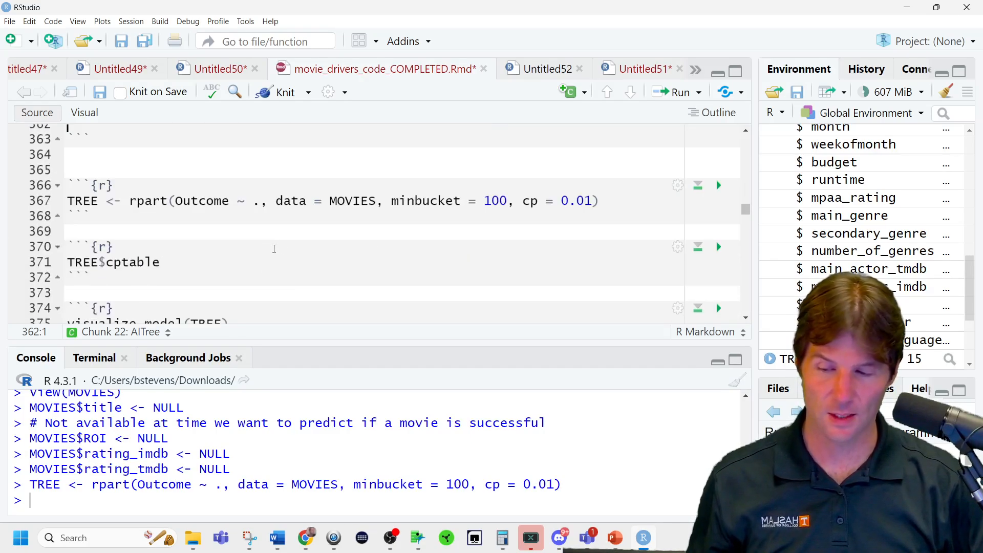
left_click(212, 269)
key("ctrl+Return")
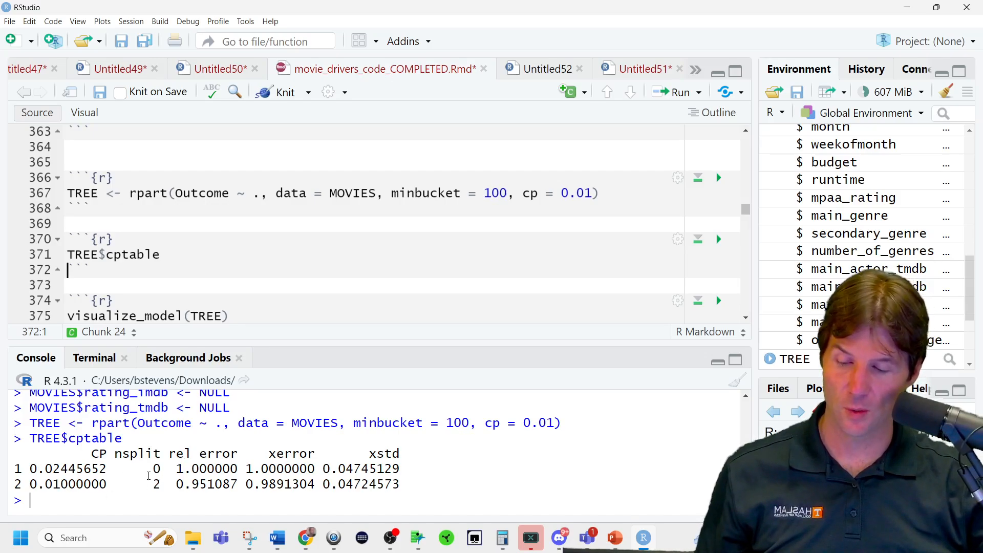
left_click_drag(145, 469, 170, 467)
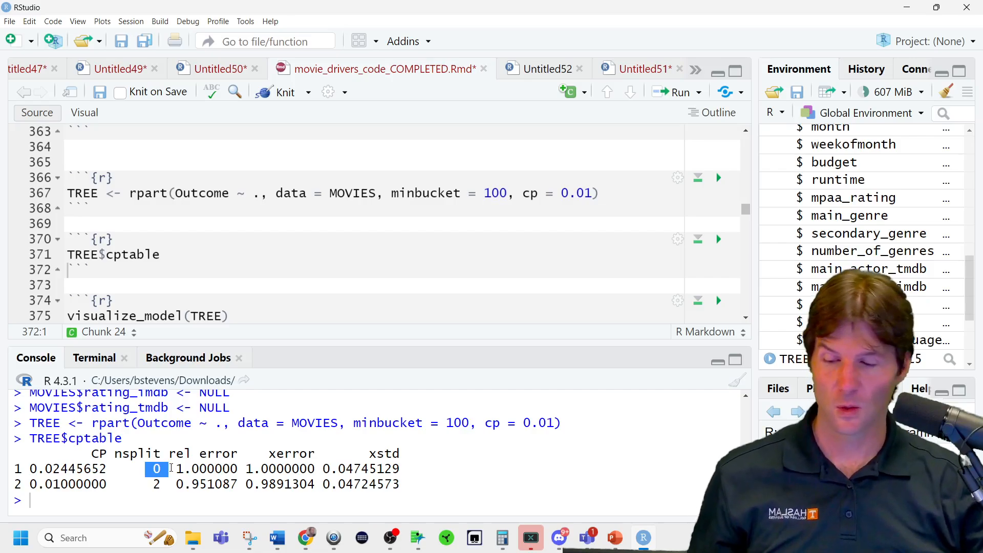
Plot the tree with visualize_model(TREE), enlarging the plot area so the diagram fits.
left_click(241, 316)
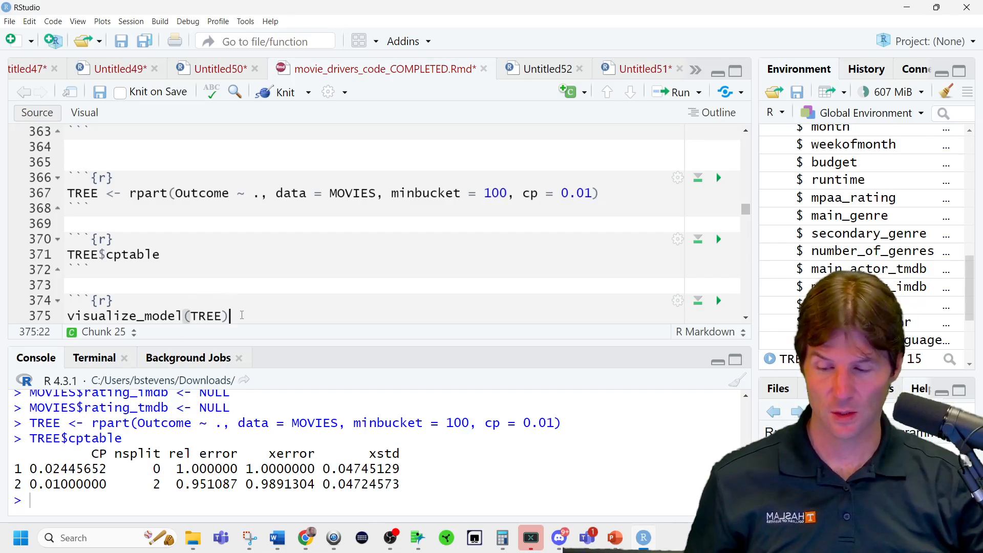
key("ctrl+Return")
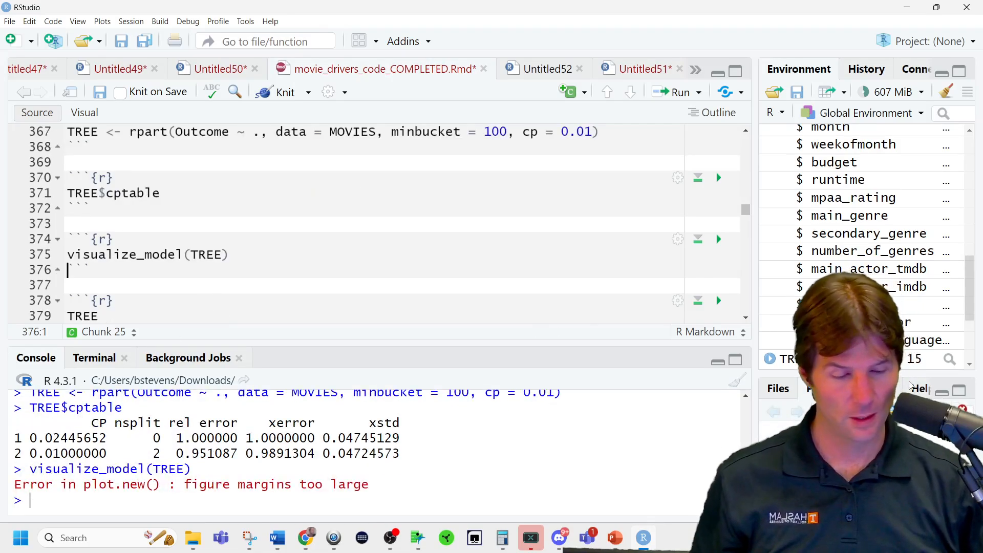
left_click_drag(817, 374, 818, 166)
left_click_drag(754, 224, 511, 240)
left_click(237, 270)
key("ctrl+Return")
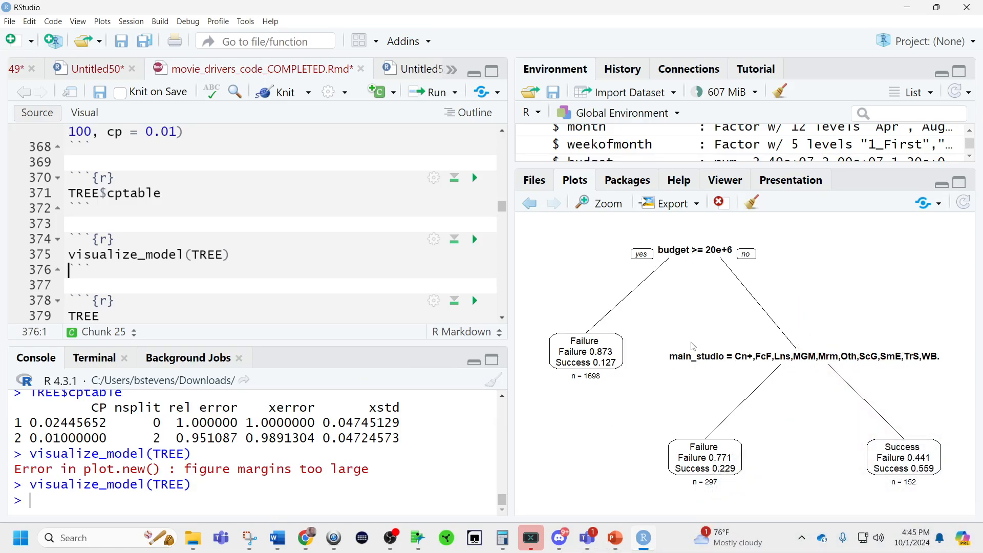
Set cp to 0.02 in the rpart line, refit TREE and print its cptable again.
scroll(252, 245, "up", 2)
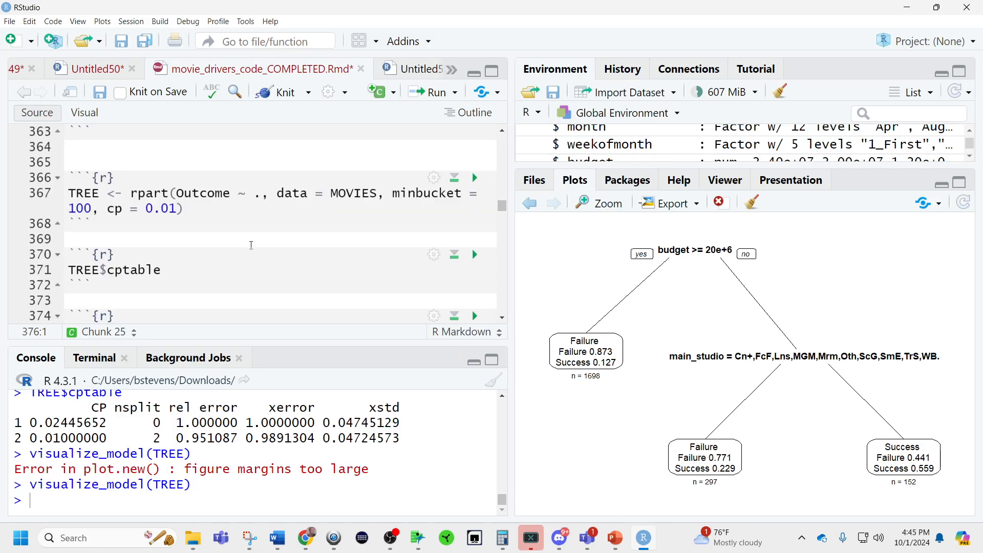
double_click(66, 423)
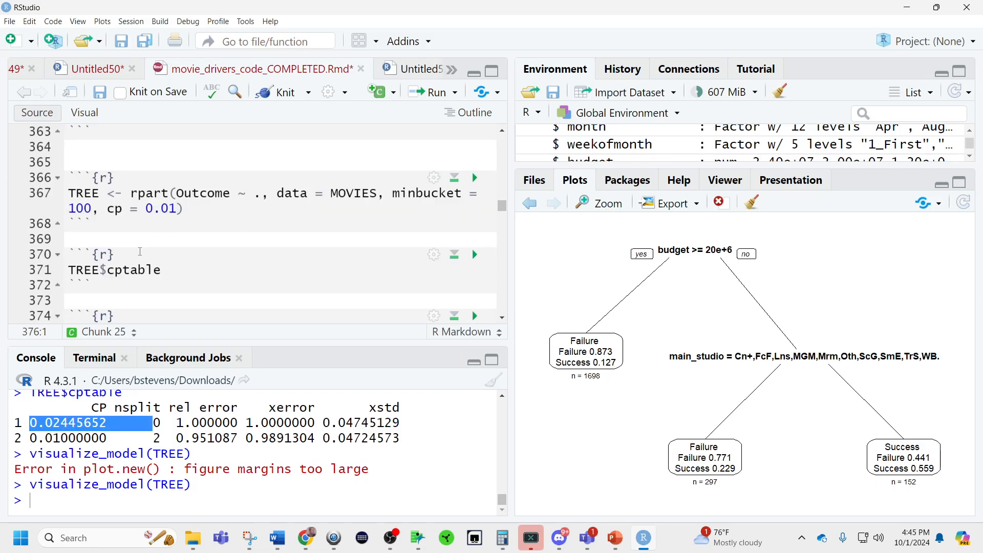
left_click(176, 209)
key("BackSpace")
type("2")
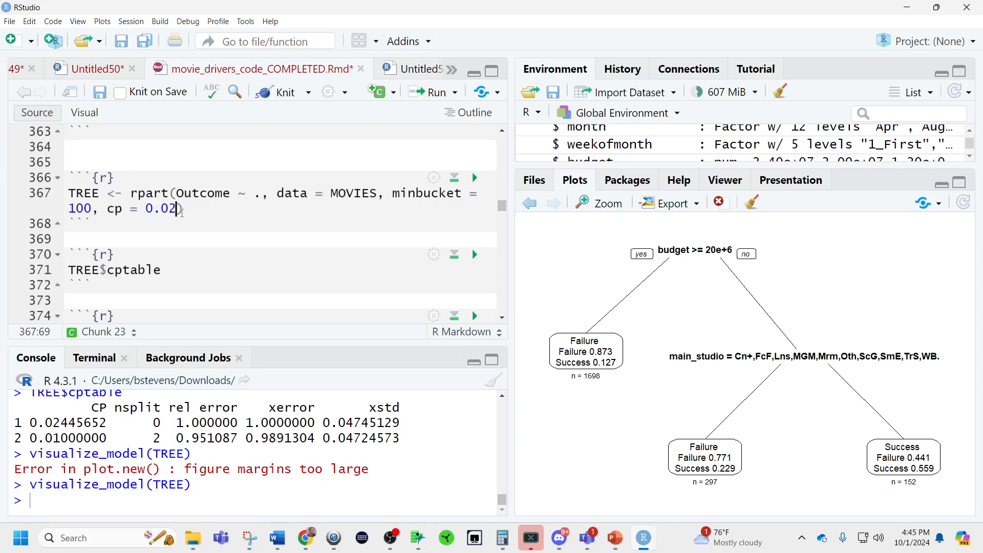
key("ctrl+Return")
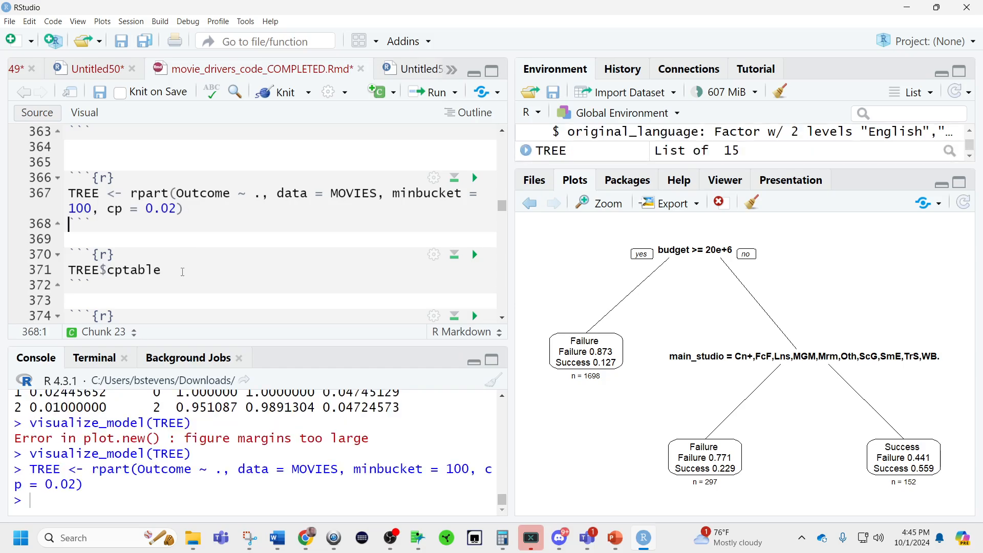
left_click(185, 271)
key("ctrl+Return")
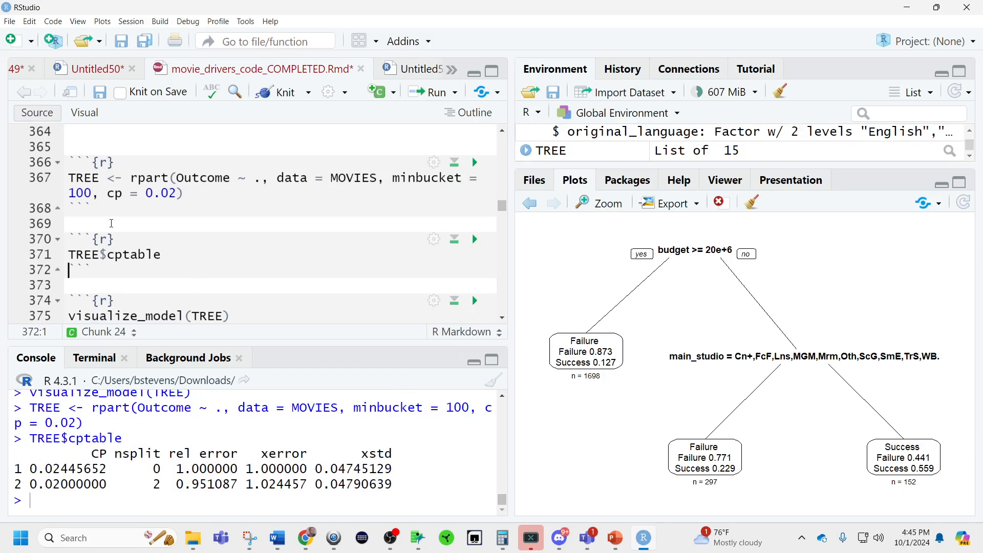
Set cp to 0.024 in the rpart line, refit TREE and print its cptable.
left_click(177, 193)
type("4")
key("ctrl+Return")
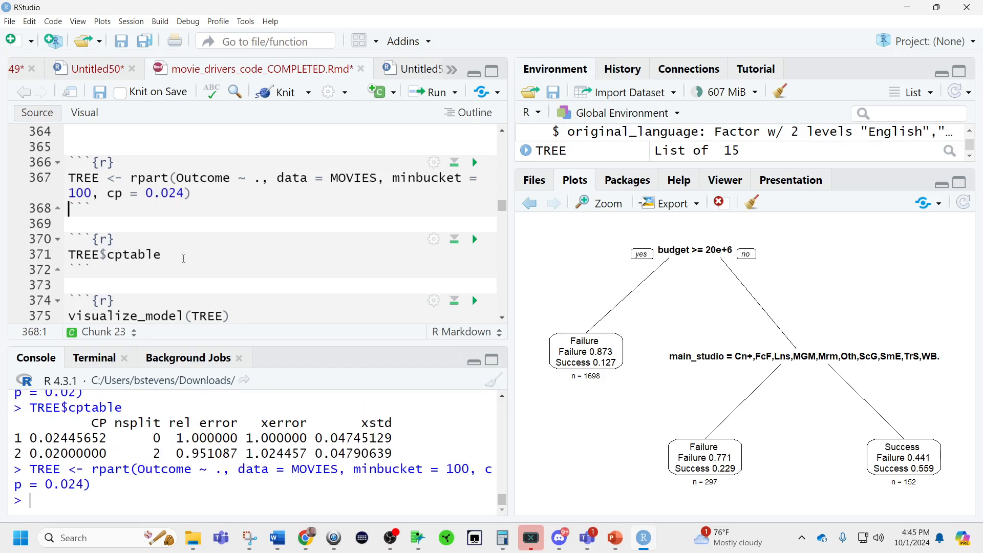
left_click(184, 259)
key("ctrl+Return")
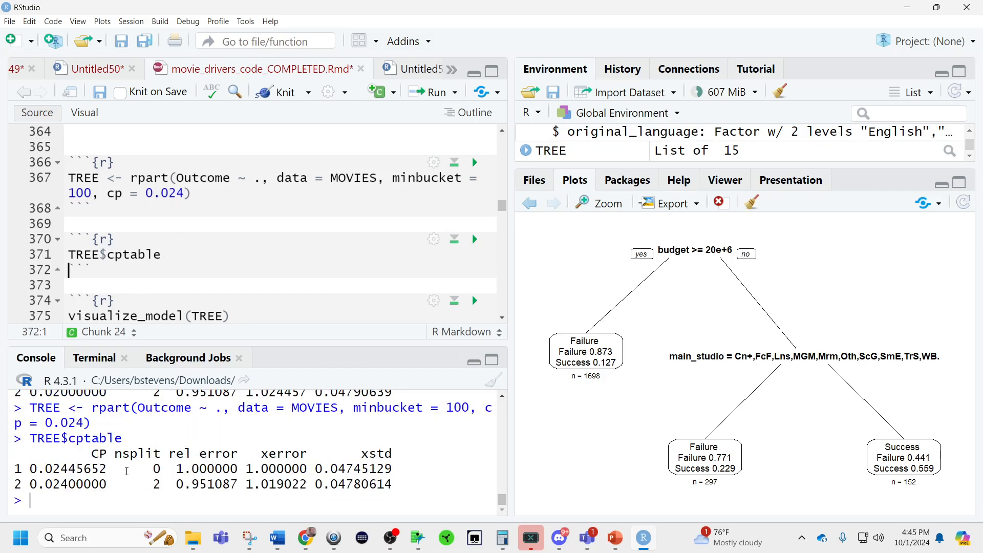
double_click(97, 454)
Refit TREE with cp set to 0.05, then print its cptable and plot it with visualize_model(TREE).
left_click(186, 193)
key("BackSpace")
key("BackSpace")
type("5")
key("ctrl+Return")
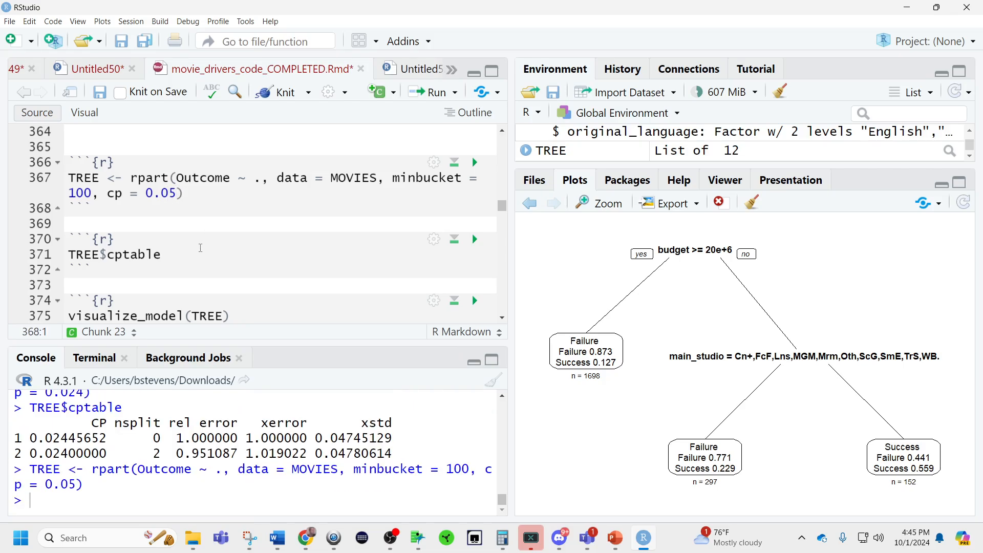
left_click(201, 248)
key("Down")
key("ctrl+Return")
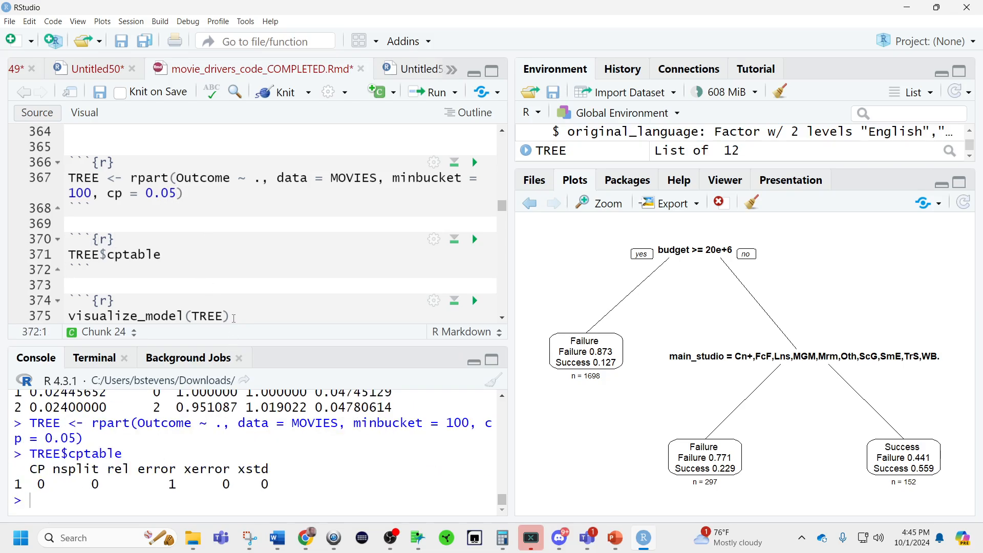
left_click(234, 318)
key("ctrl+Return")
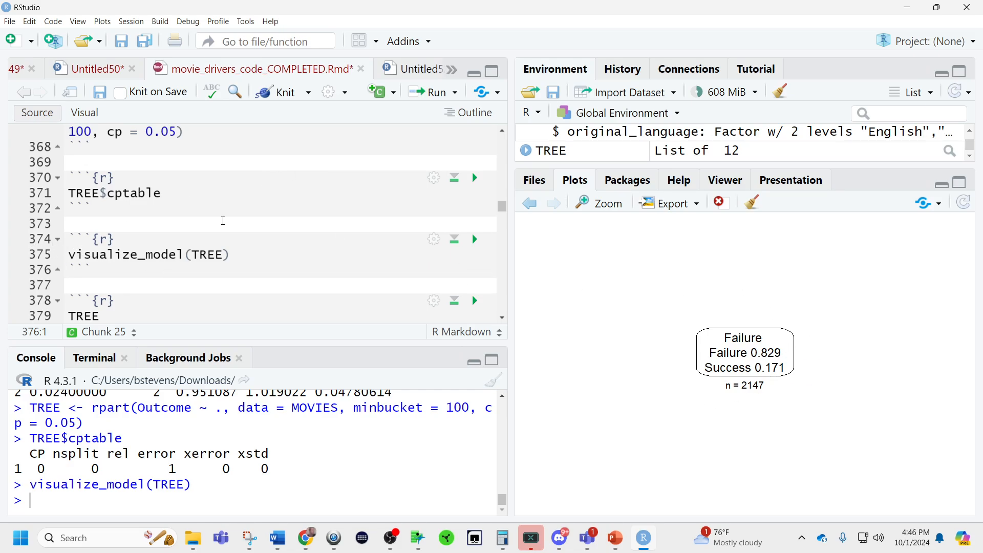
Set cp to 0.00000001 in the rpart line and refit TREE.
scroll(173, 162, "up", 1)
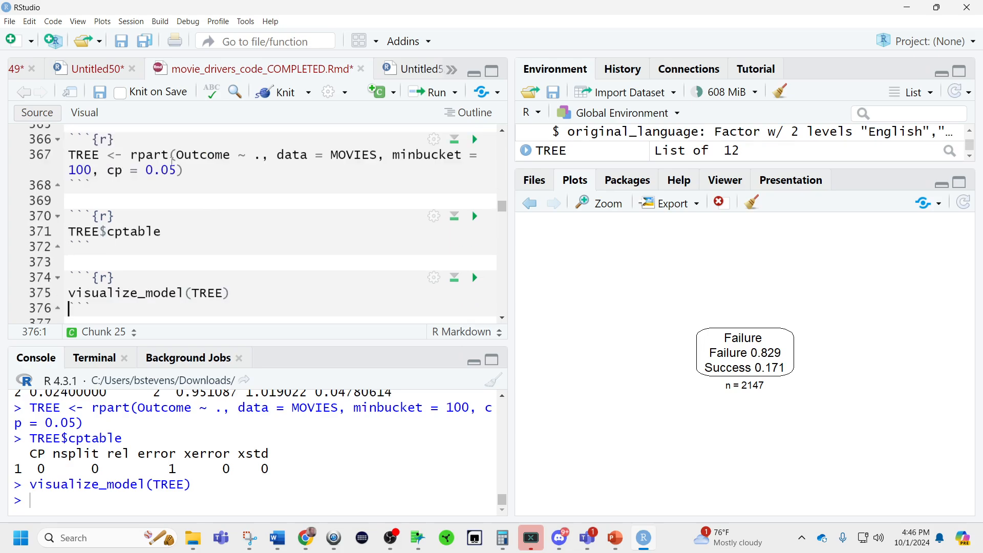
left_click(177, 169)
key("BackSpace")
type("0000001")
key("ctrl+Return")
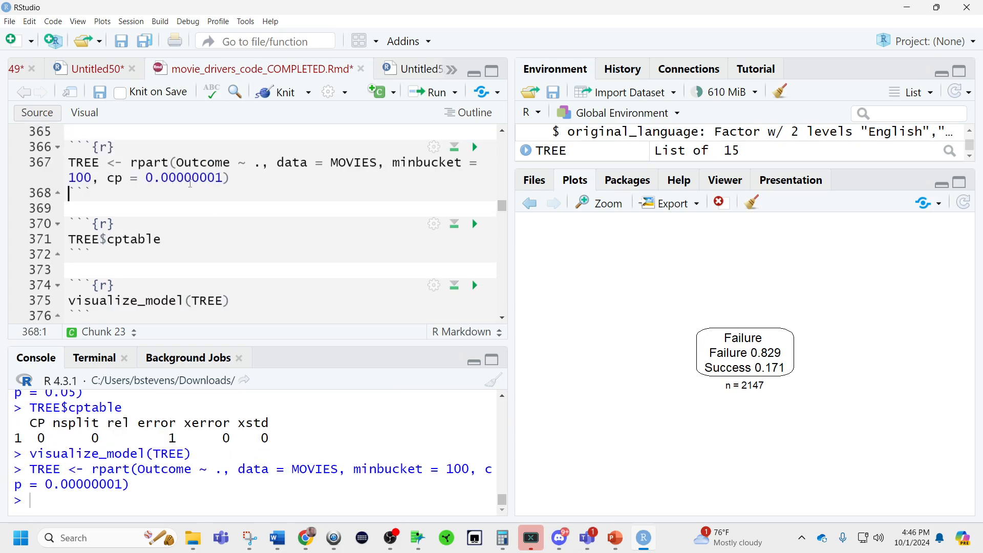
Set minbucket to 1 in the rpart line and refit TREE.
left_click(83, 177)
key("BackSpace")
key("Delete")
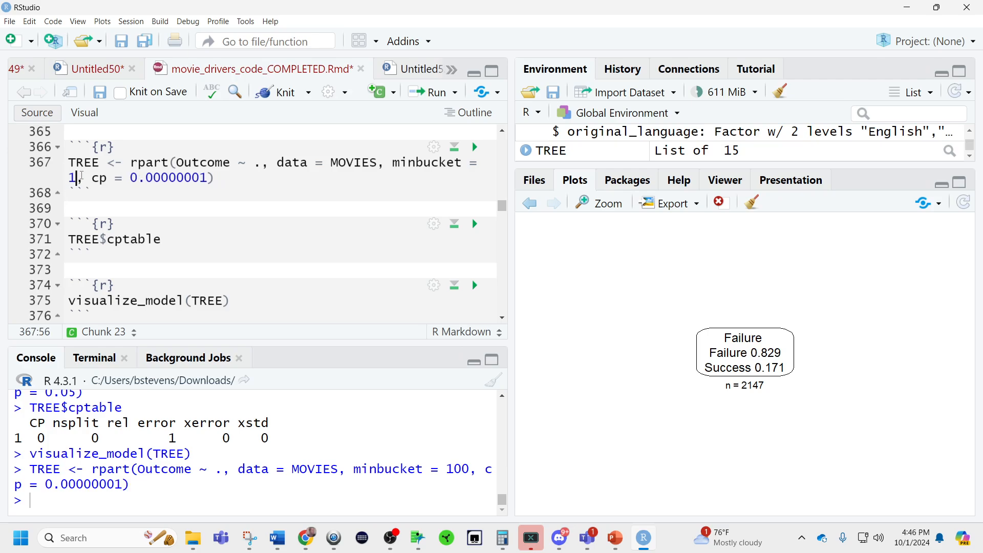
key("ctrl+Return")
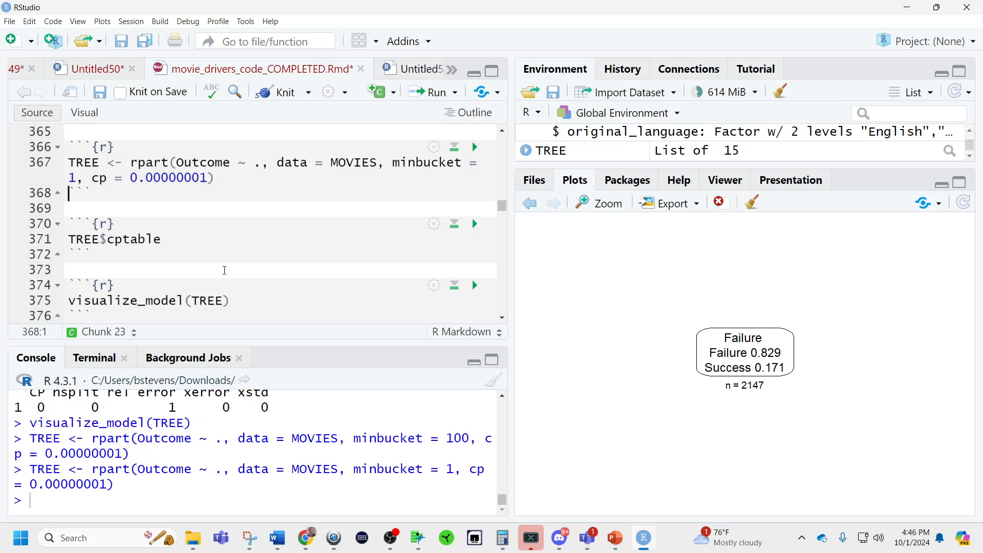
Print the cptable of the minbucket = 1 tree and plot it with visualize_model(TREE).
left_click(194, 241)
key("ctrl+Return")
left_click(269, 300)
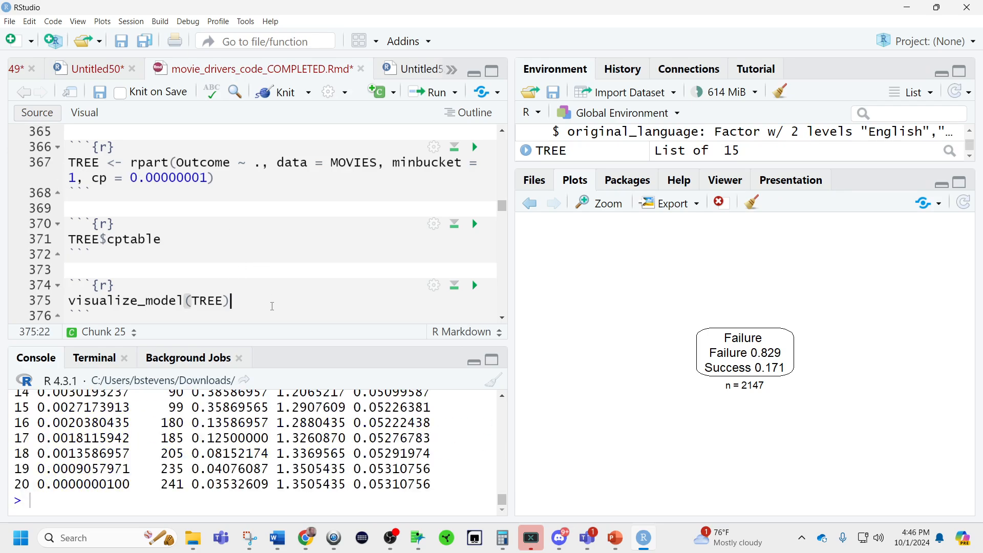
key("ctrl+Return")
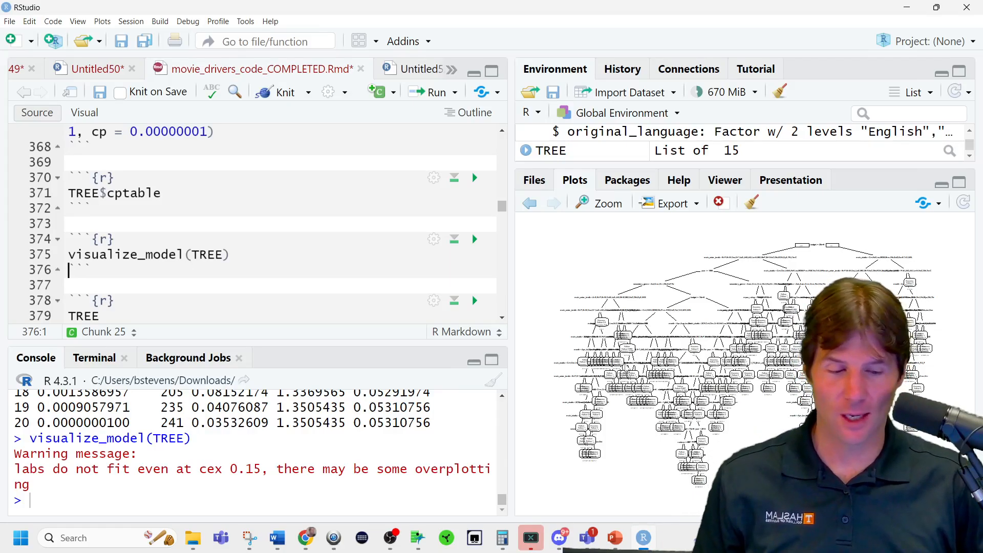
Undo the recent rpart edits, set minbucket to 100 and cp to 0.02, and refit TREE.
scroll(213, 254, "up", 1)
key("ctrl+z")
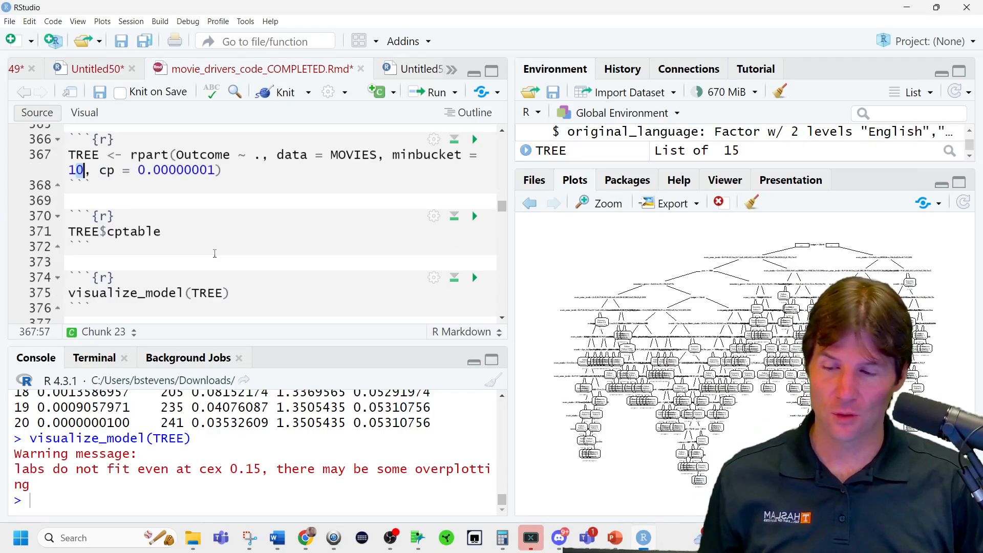
key("ctrl+z")
key("ctrl+z")
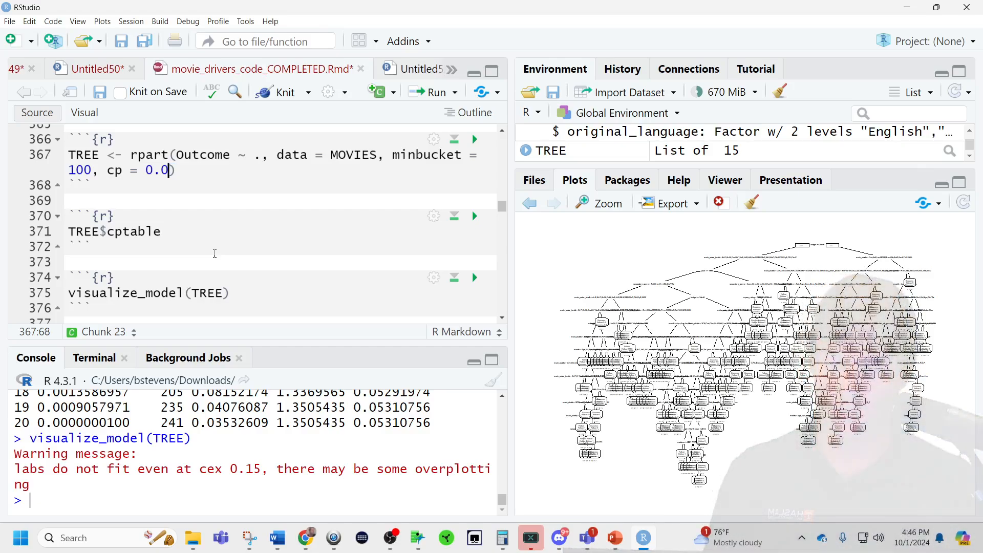
key("ctrl+z")
type("2")
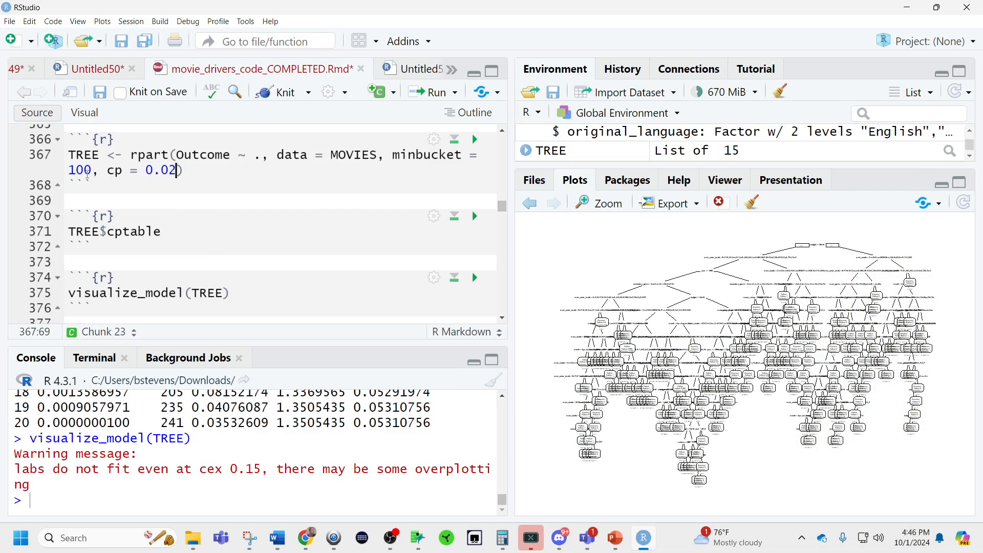
left_click(86, 171)
key("BackSpace")
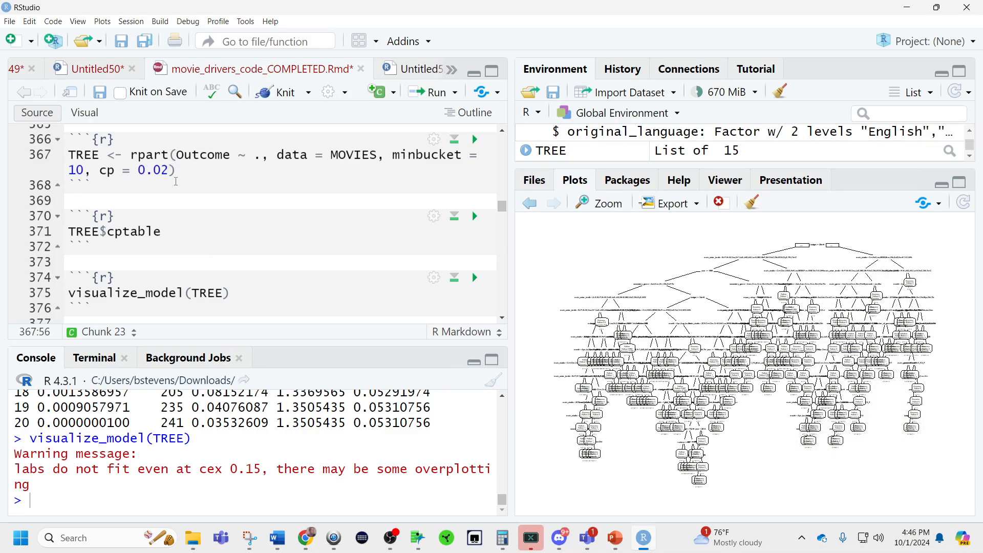
type("0")
key("ctrl+Return")
Print the cptable of the restored tree and redraw its diagram with visualize_model(TREE).
left_click(180, 240)
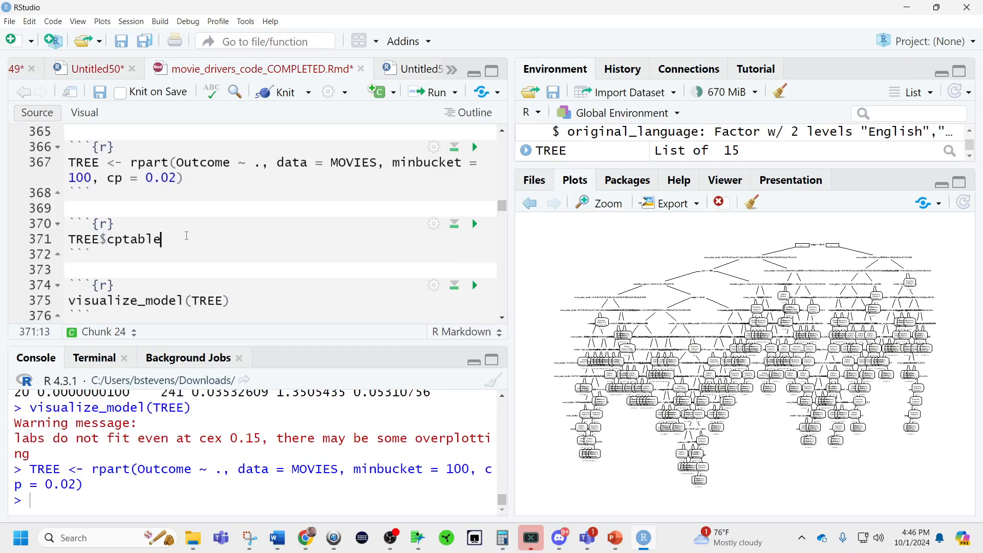
key("ctrl+Return")
left_click(229, 301)
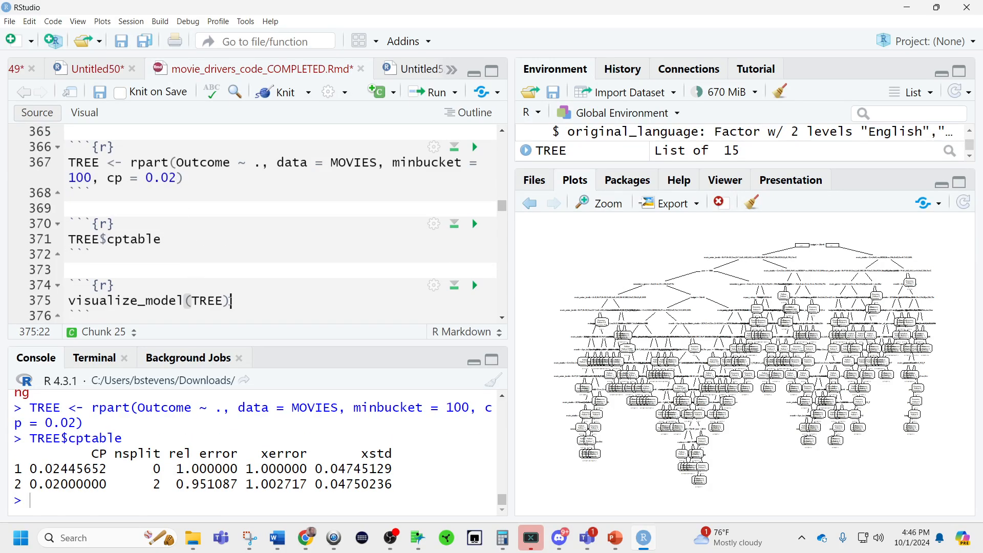
key("ctrl+Return")
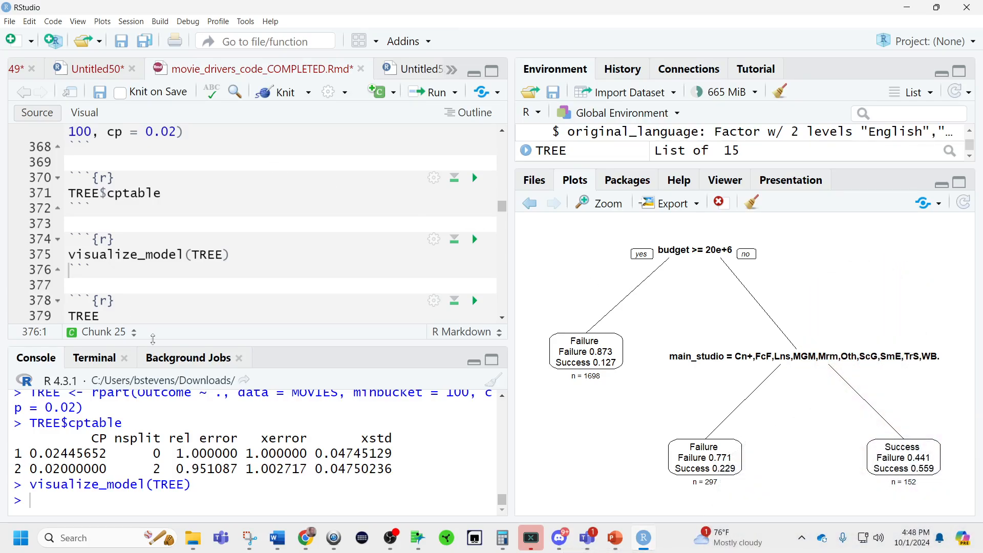
Load tidymodels and set the random seed to 123 from the AITree chunk.
scroll(187, 281, "down", 3)
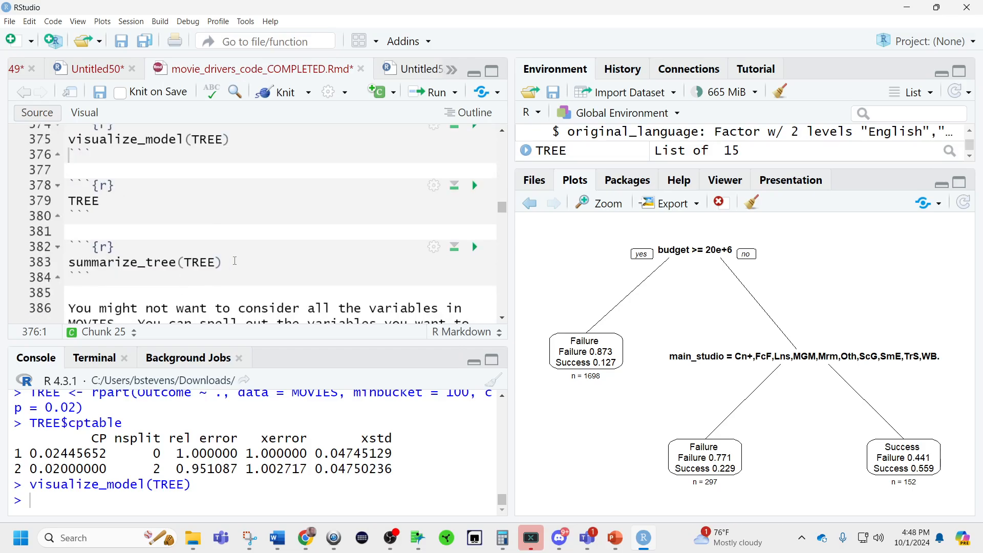
scroll(232, 260, "up", 15)
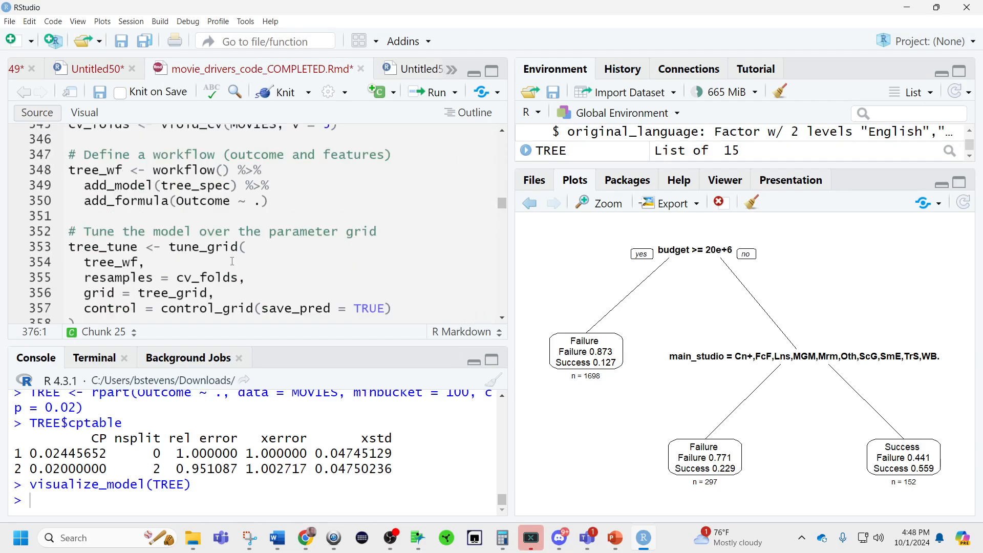
scroll(232, 261, "up", 8)
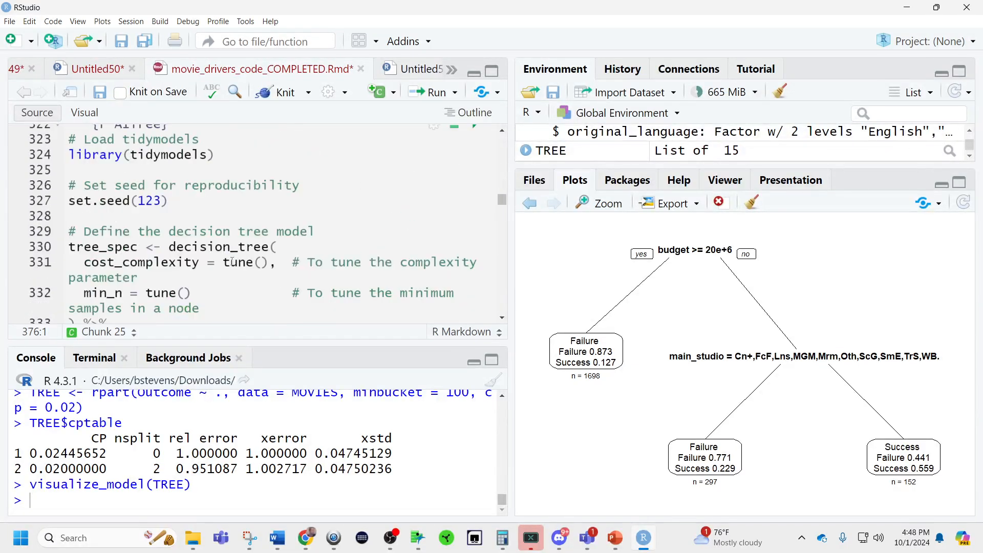
left_click(237, 194)
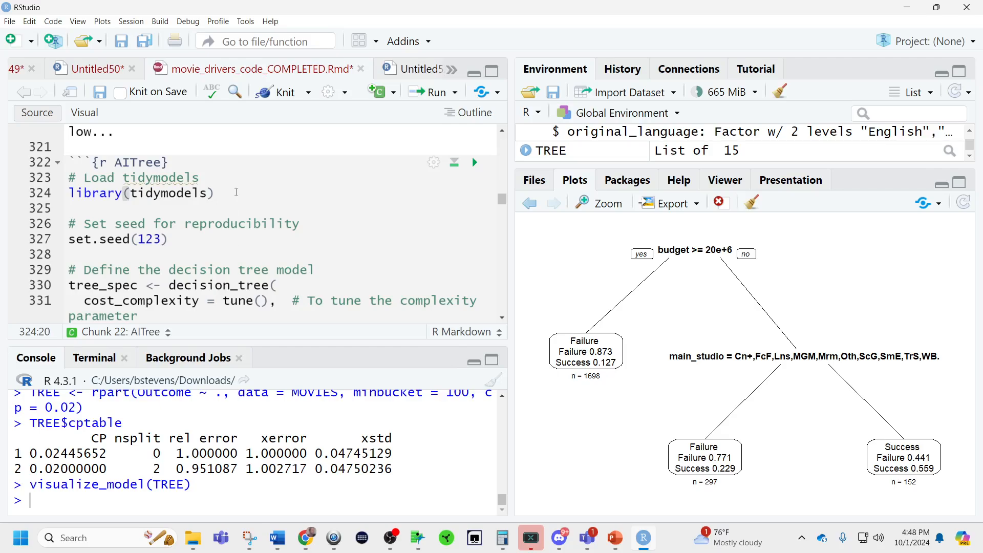
key("ctrl+Return")
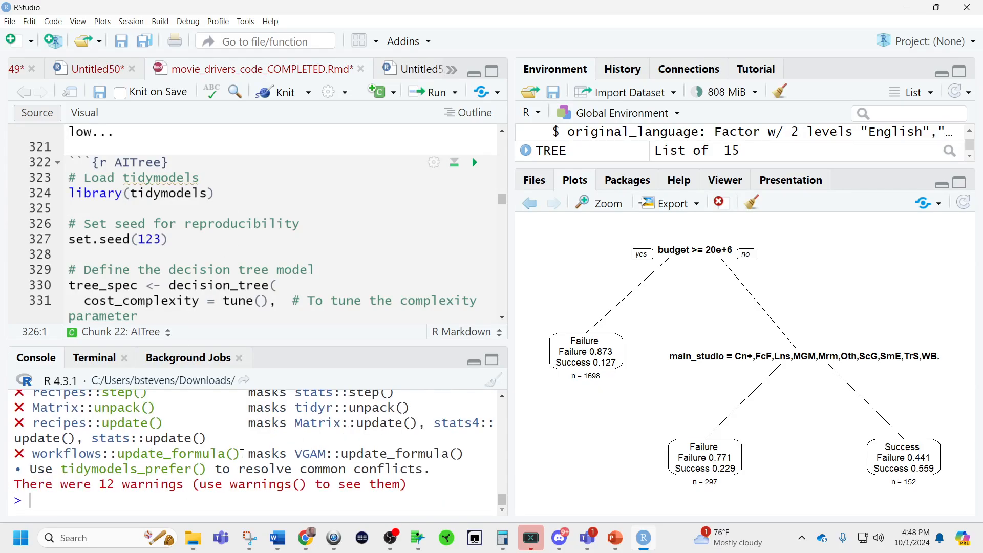
left_click(187, 239)
key("ctrl+Return")
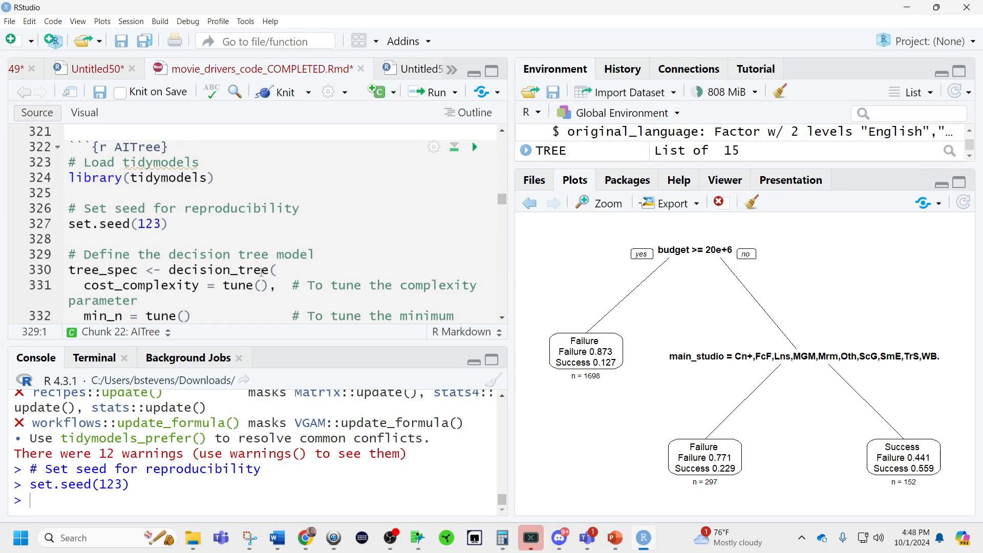
Define tree_spec as an rpart classification decision tree with tunable cost_complexity and min_n, and review its arguments.
double_click(202, 271)
double_click(186, 285)
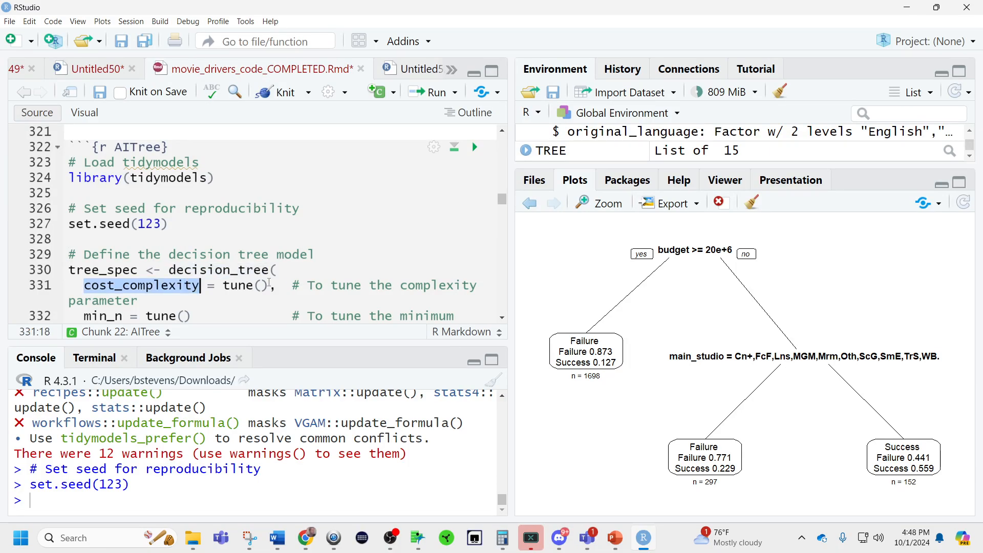
left_click(332, 270)
scroll(341, 273, "down", 5)
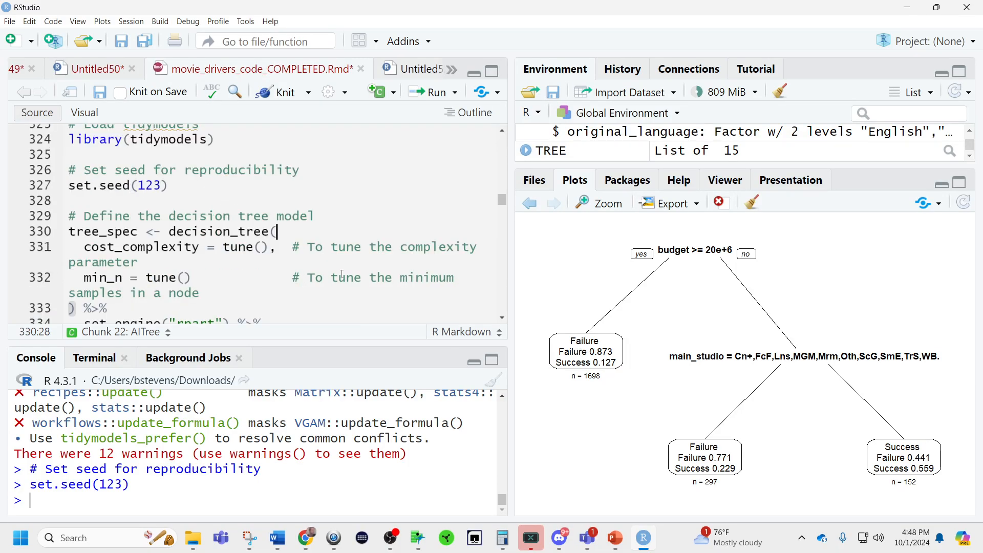
scroll(342, 274, "up", 3)
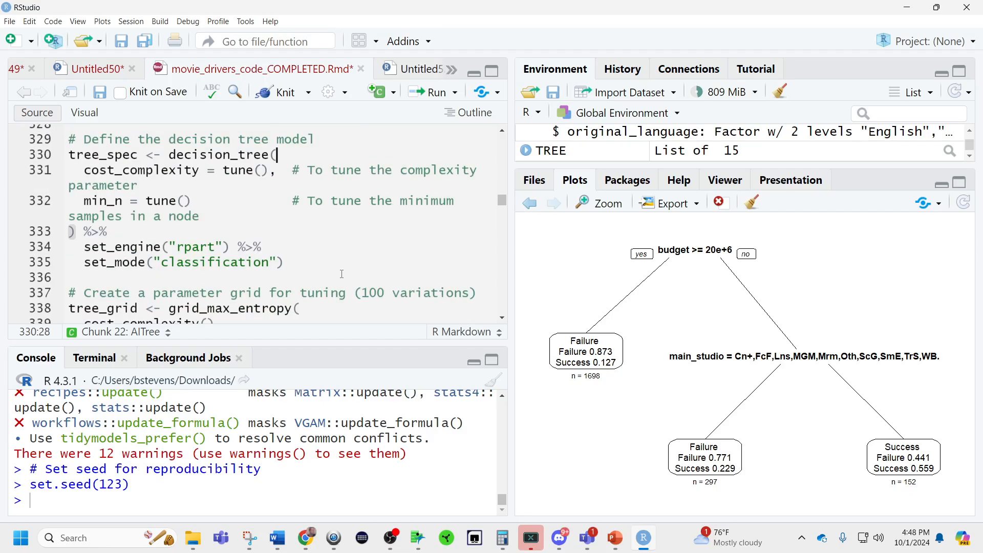
key("ctrl+Return")
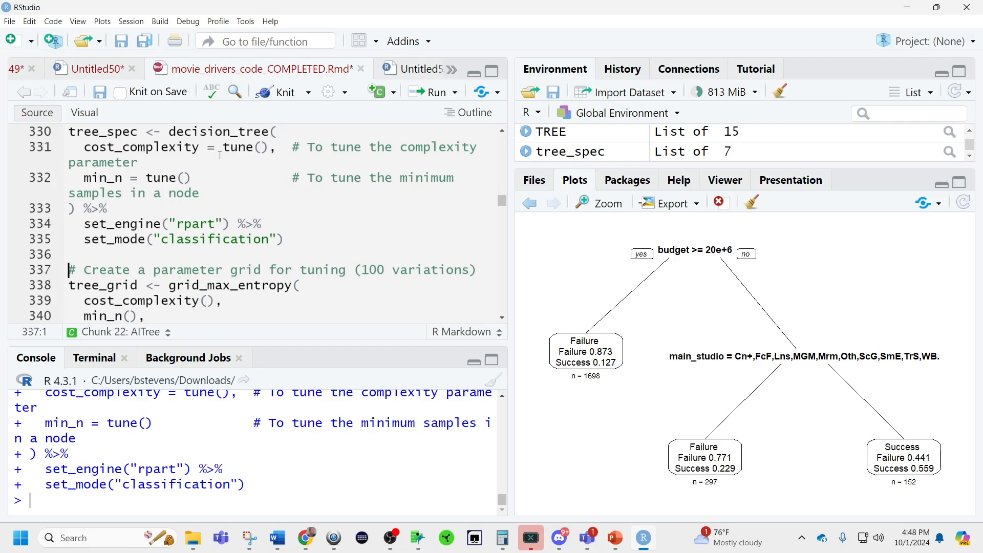
double_click(170, 147)
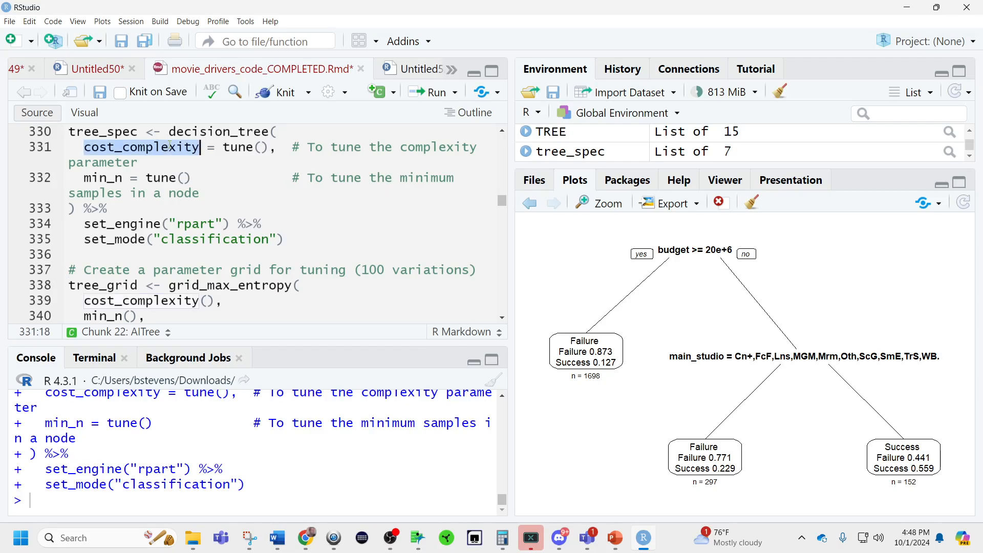
double_click(104, 180)
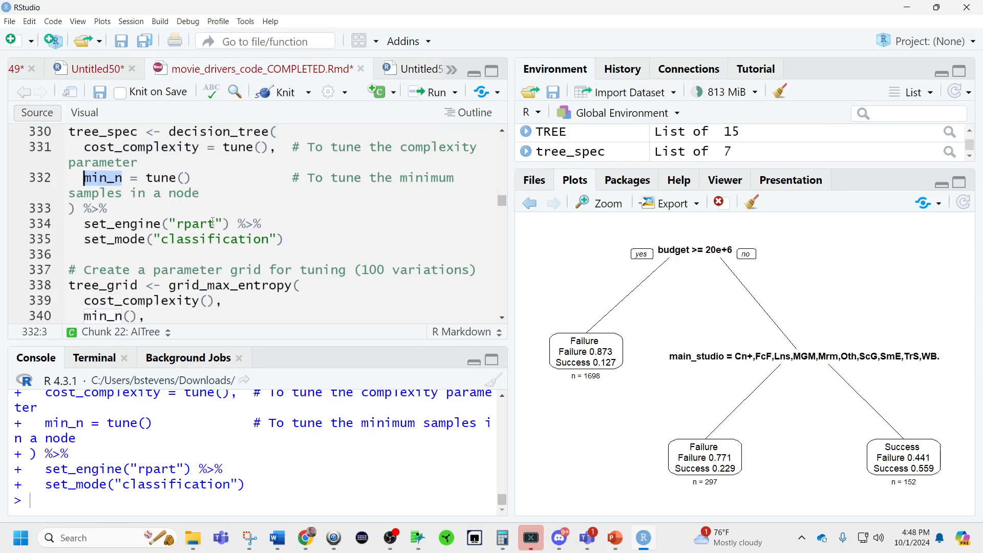
double_click(197, 224)
double_click(216, 239)
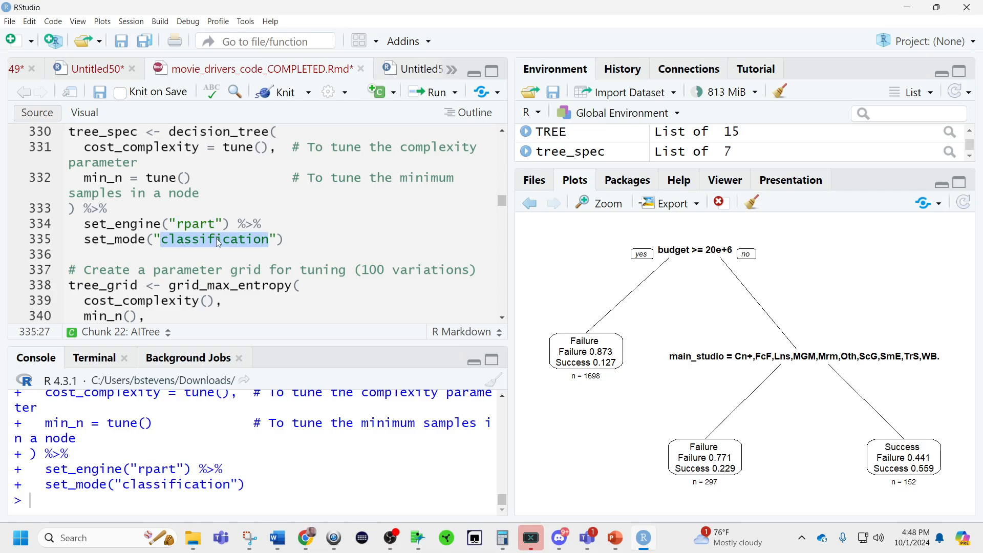
Create the tree_grid tuning grid with grid_max_entropy over cost_complexity and min_n, using size = 100.
scroll(225, 246, "down", 2)
scroll(212, 235, "down", 1)
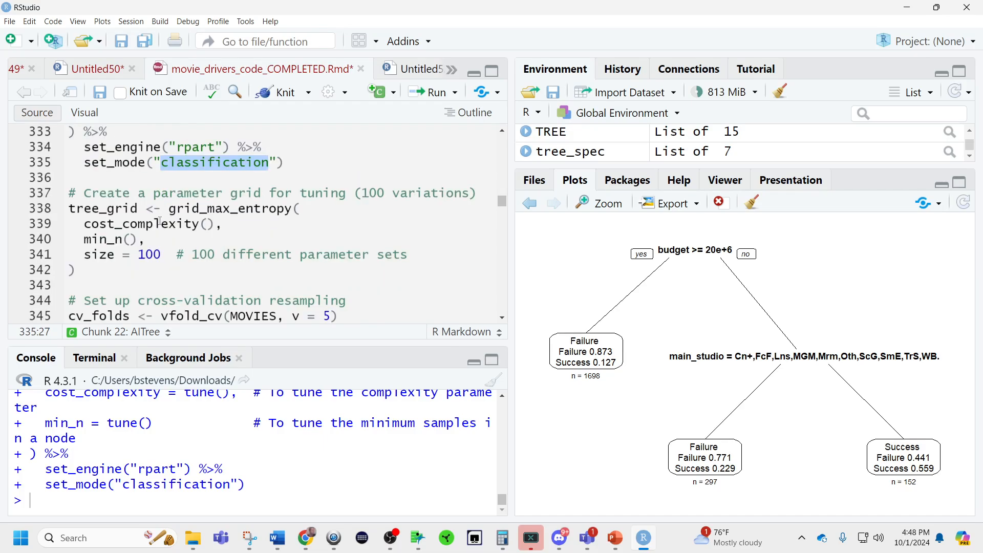
double_click(150, 255)
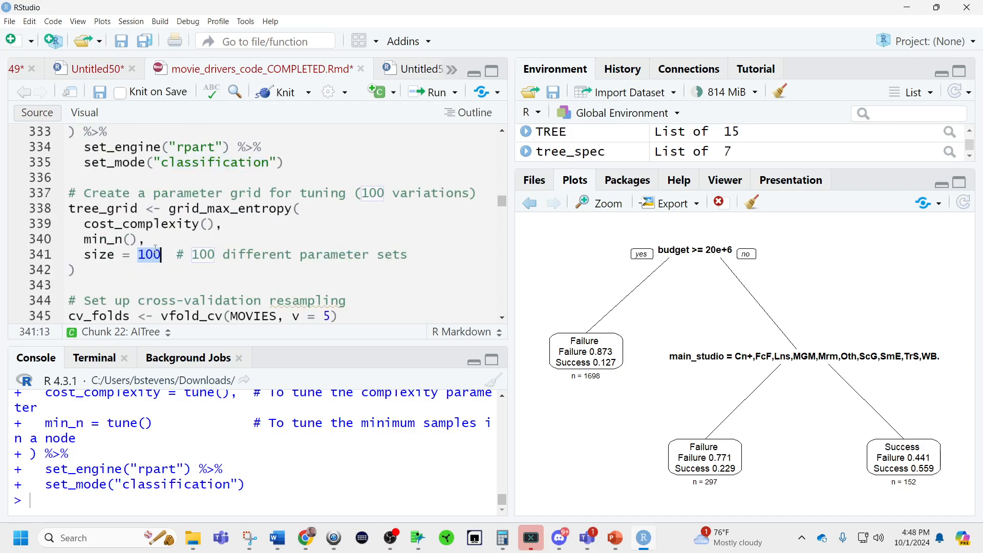
double_click(247, 210)
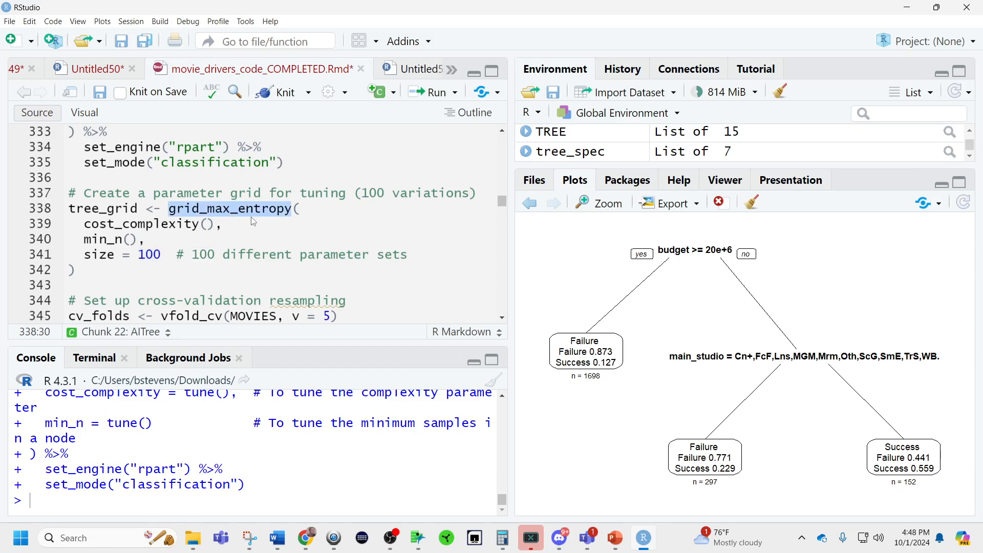
double_click(196, 224)
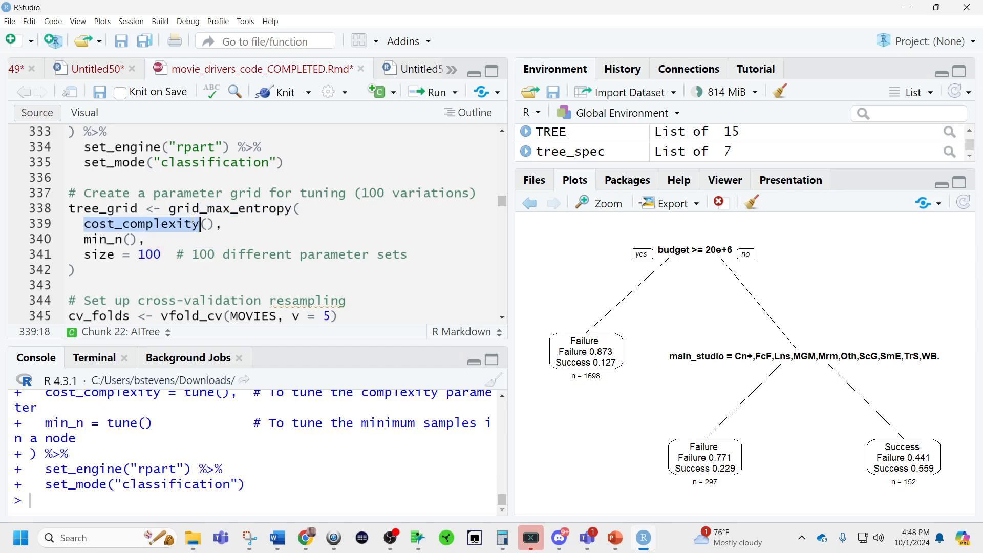
double_click(265, 210)
left_click(379, 237)
key("ctrl+Return")
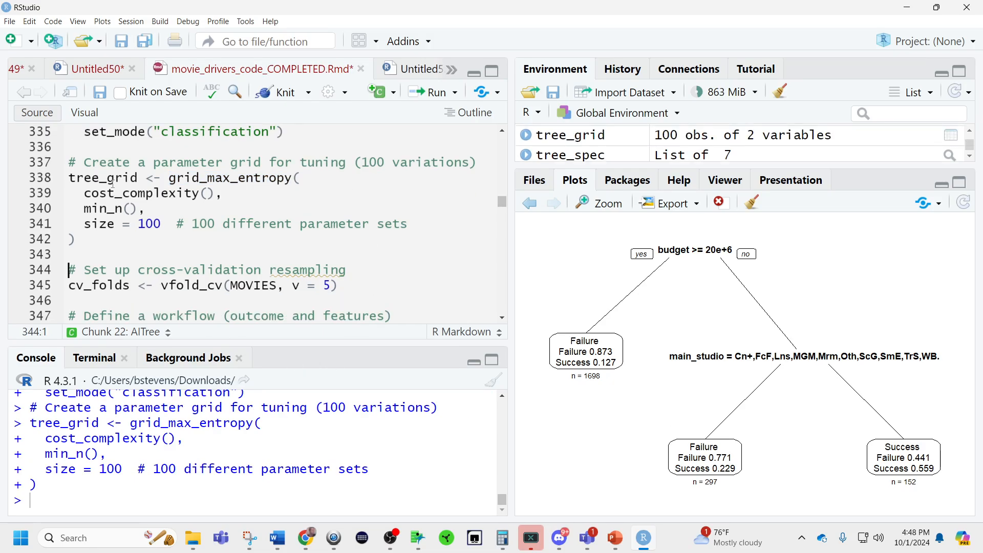
Print tree_grid and examine its cost_complexity and min_n combinations in an enlarged console.
double_click(114, 179)
key("ctrl+Return")
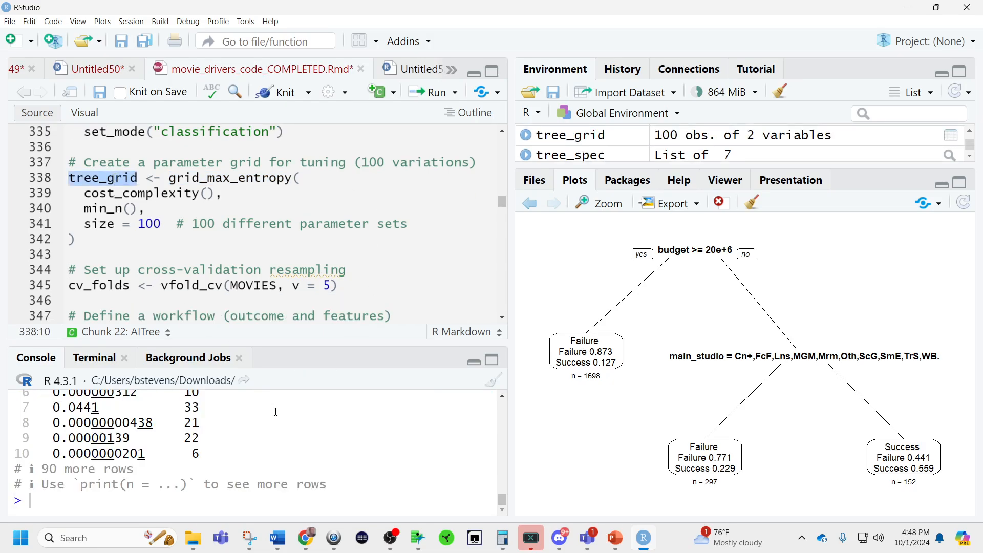
scroll(329, 439, "up", 3)
scroll(329, 440, "down", 3)
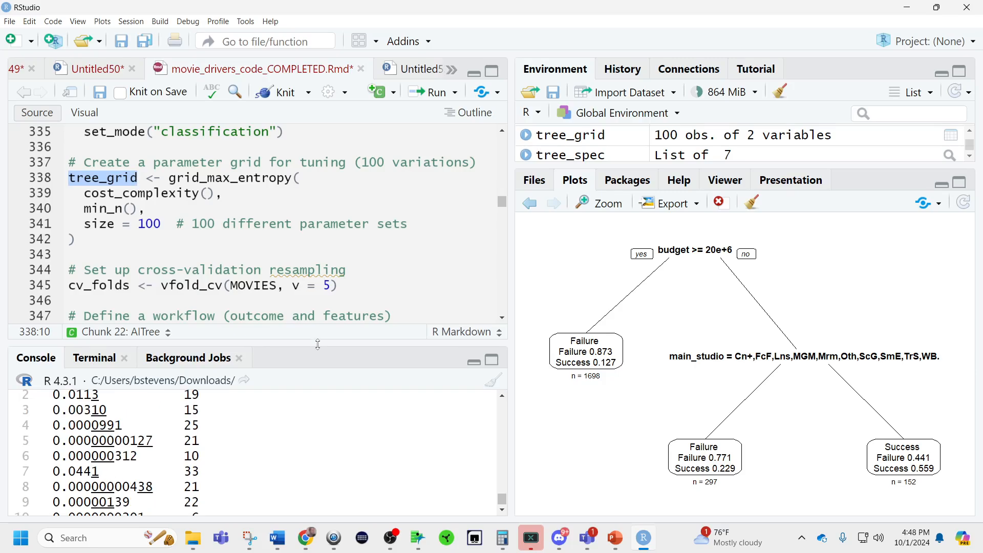
left_click_drag(307, 342, 303, 279)
scroll(277, 403, "up", 2)
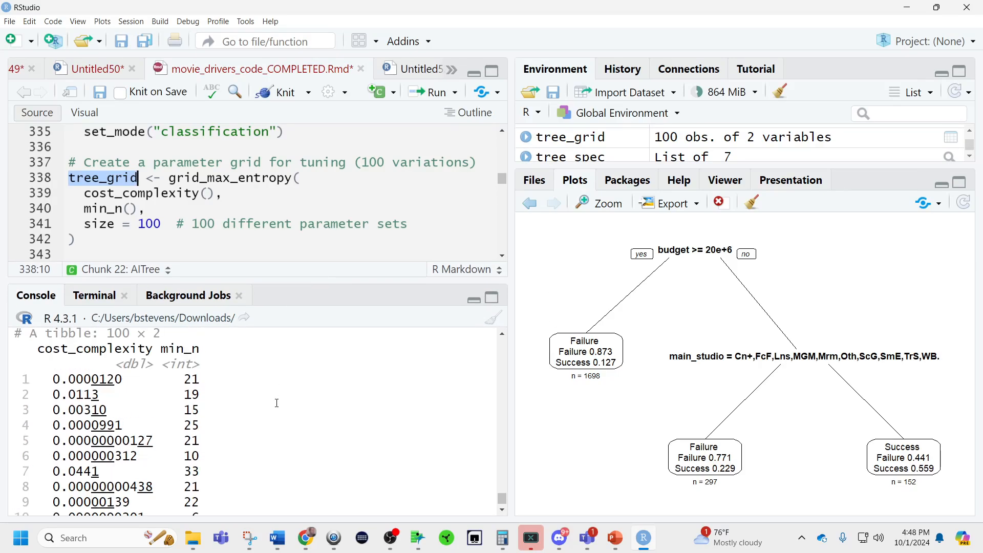
scroll(216, 408, "down", 2)
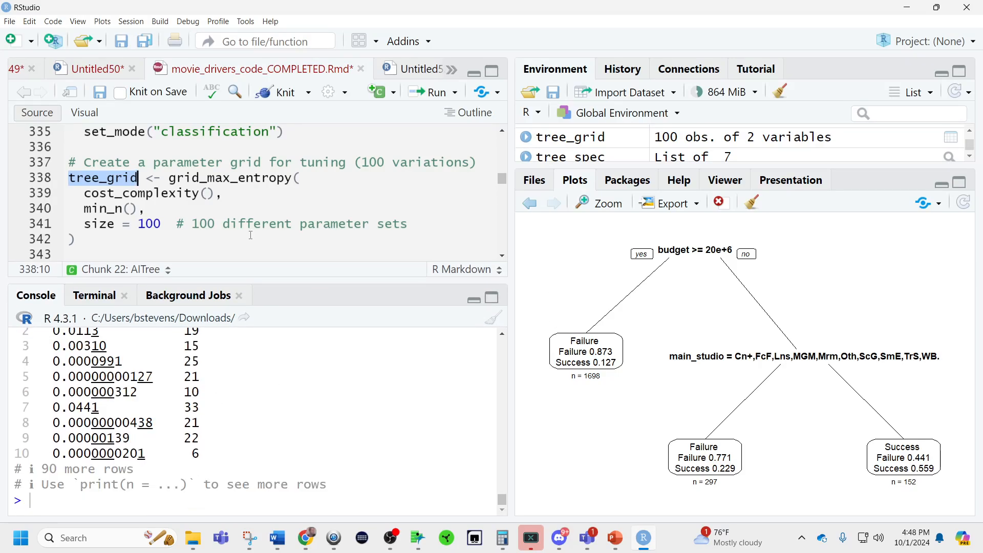
Run the AITree code from the 5-fold cv_folds and the tree_wf workflow through the tune_grid call creating tree_tune.
scroll(251, 235, "down", 3)
left_click(263, 208)
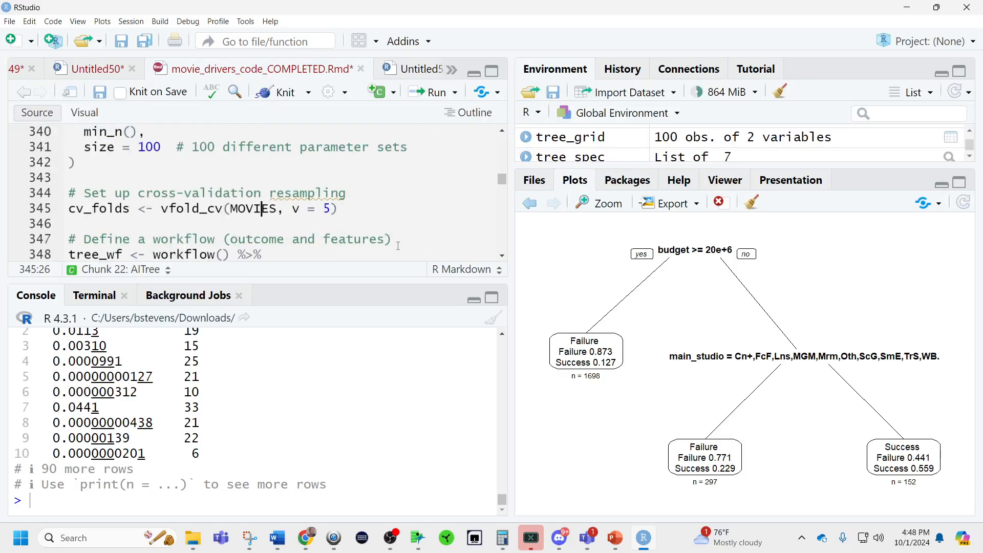
key("ctrl+Return")
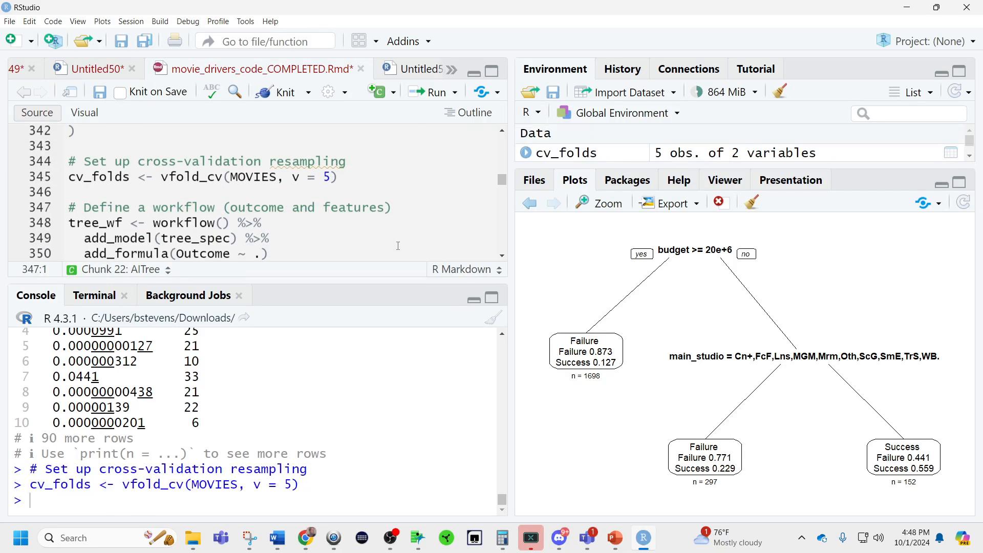
key("ctrl+Return")
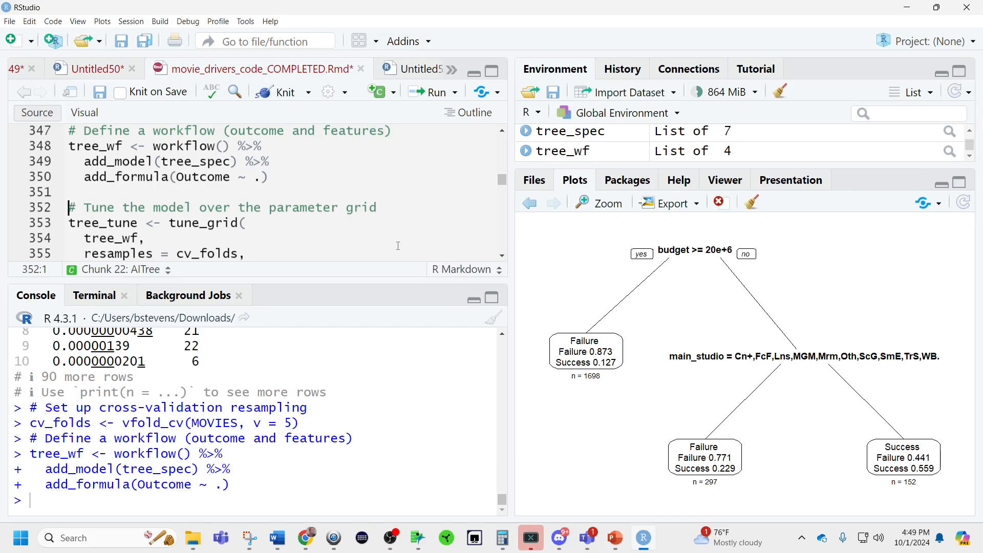
key("ctrl+Return")
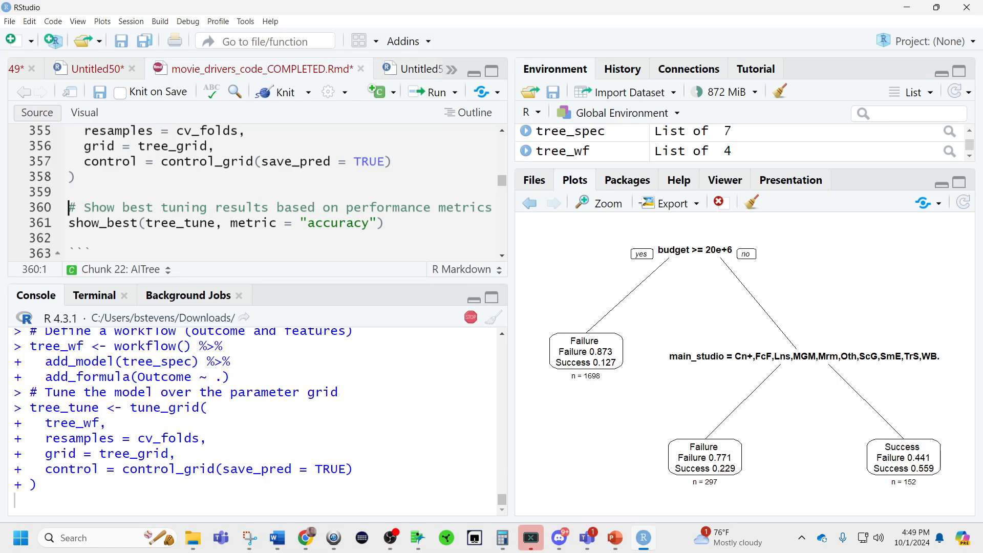
Copy the install.packages lines for "rattle" and "rpart.plot" from the browser and paste them below show_best in the AITree chunk.
key("alt+Tab")
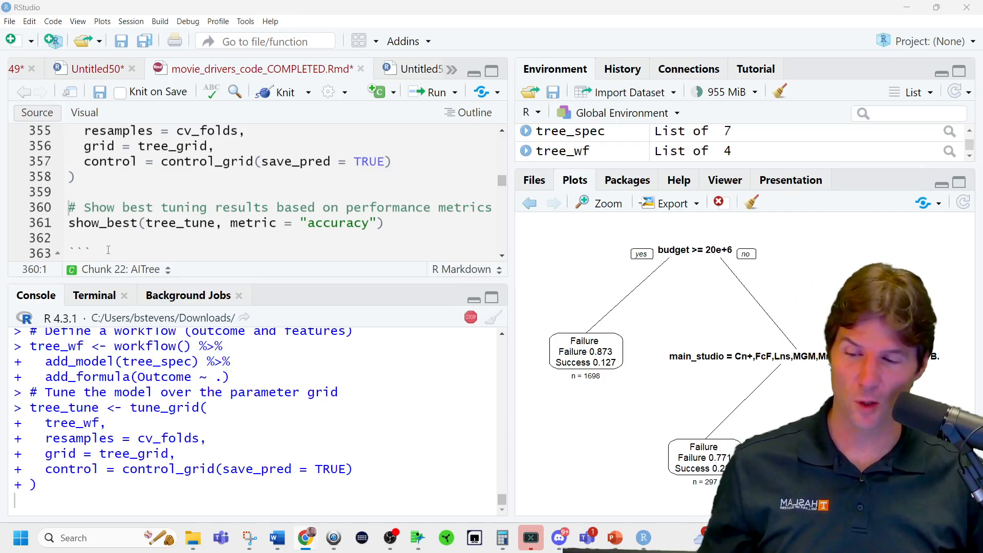
left_click(139, 185)
left_click(398, 230)
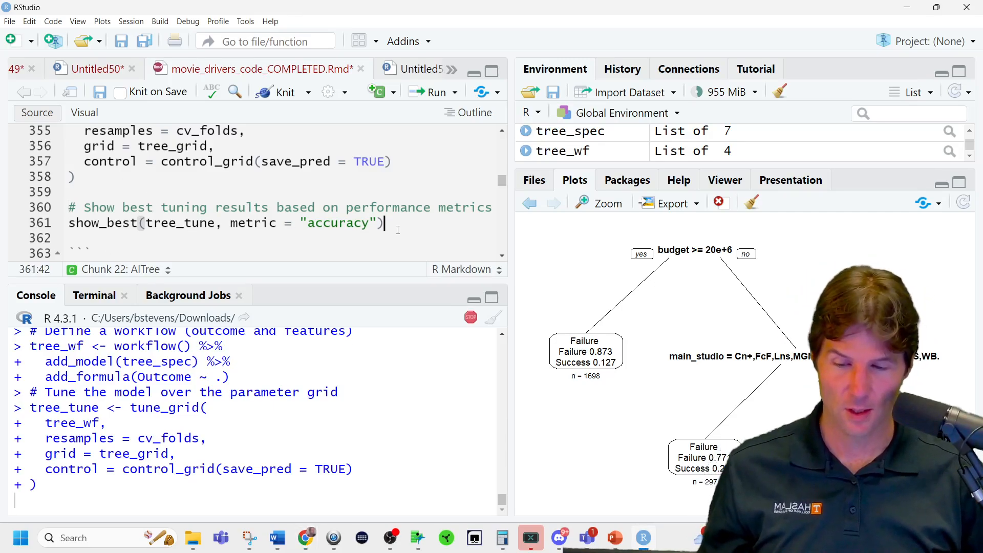
key("Return")
key("Return")
type("install.packages(\"rattle\") install.packages(\"rpart.plot\")")
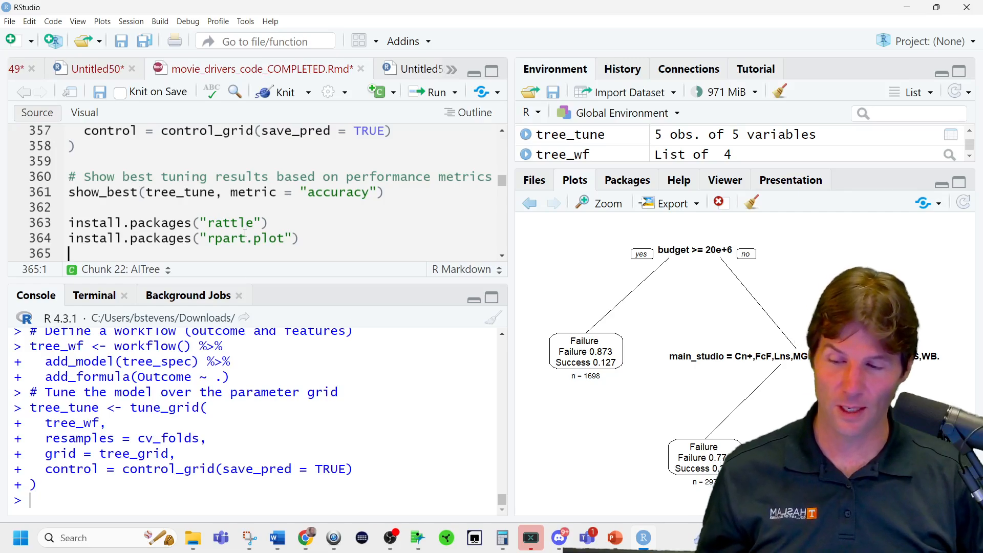
Show the best tree_tune results by accuracy and inspect the top-ranked row's n value.
left_click(347, 193)
key("ctrl+Return")
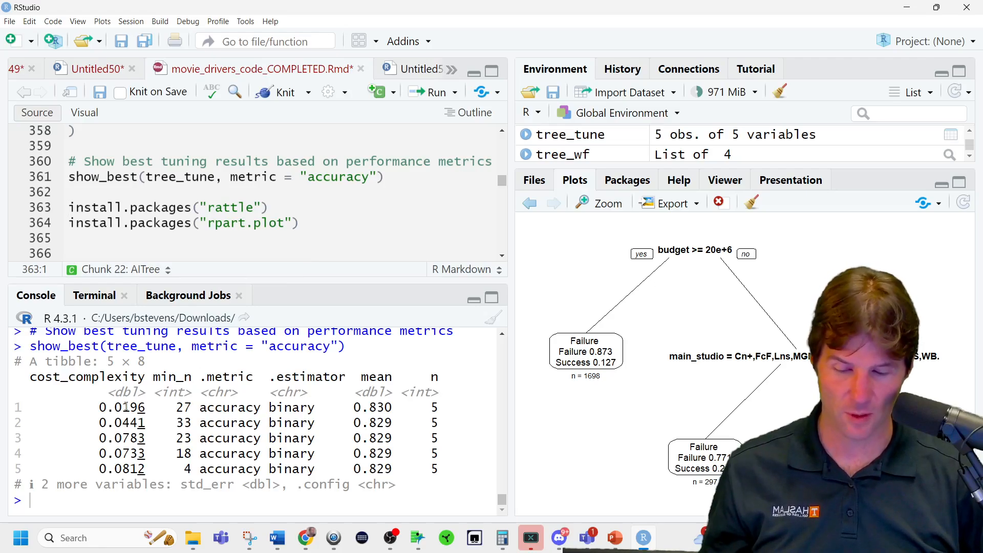
left_click_drag(425, 408, 446, 409)
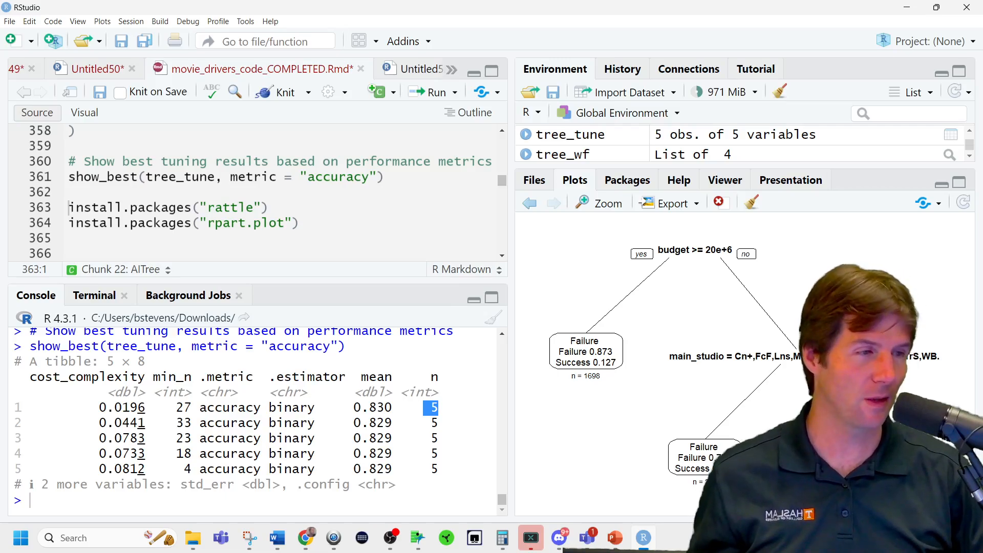
Copy fancyRpartPlot(TREE) from the browser and paste it on the line below show_best.
key("alt+Tab")
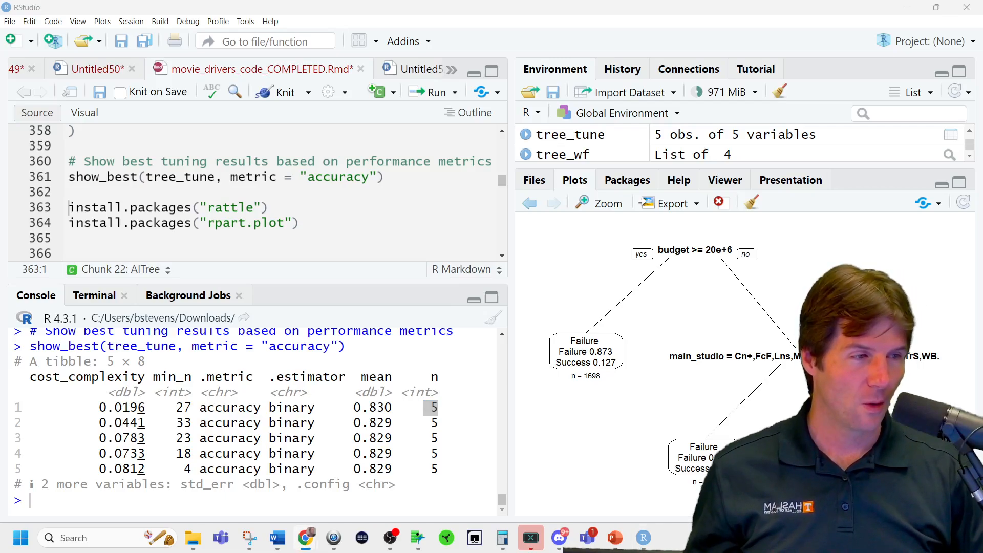
left_click(201, 183)
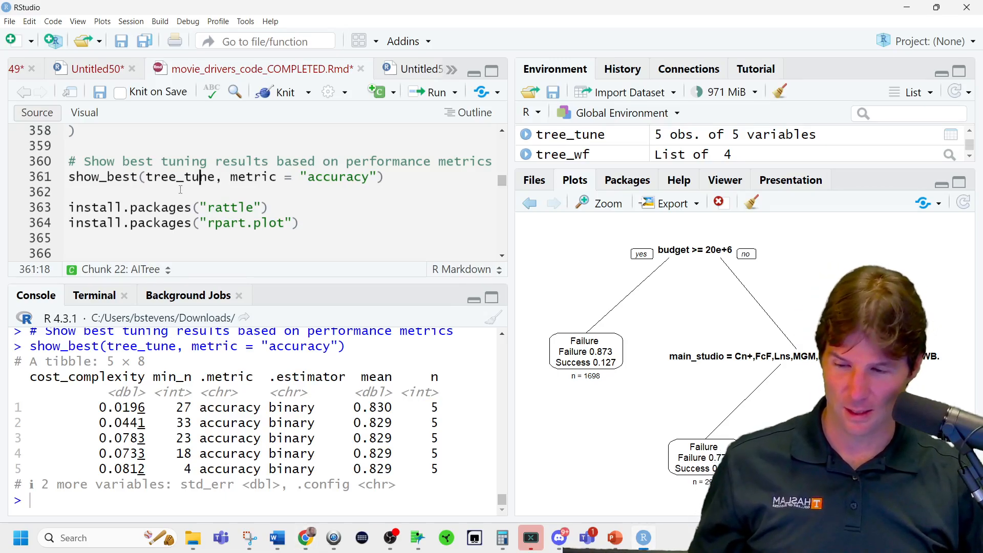
left_click(180, 190)
type("fancyRpartPlot(TREE)")
Replace TREE with tree_tune in the fancyRpartPlot call below show_best and run that line.
double_click(202, 177)
key("ctrl+c")
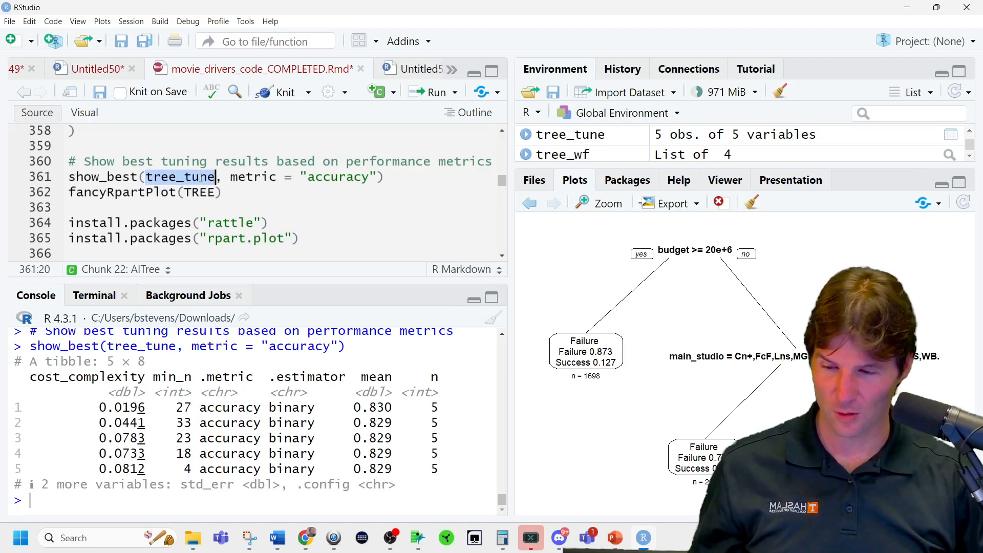
left_click(202, 192)
key("ctrl+v")
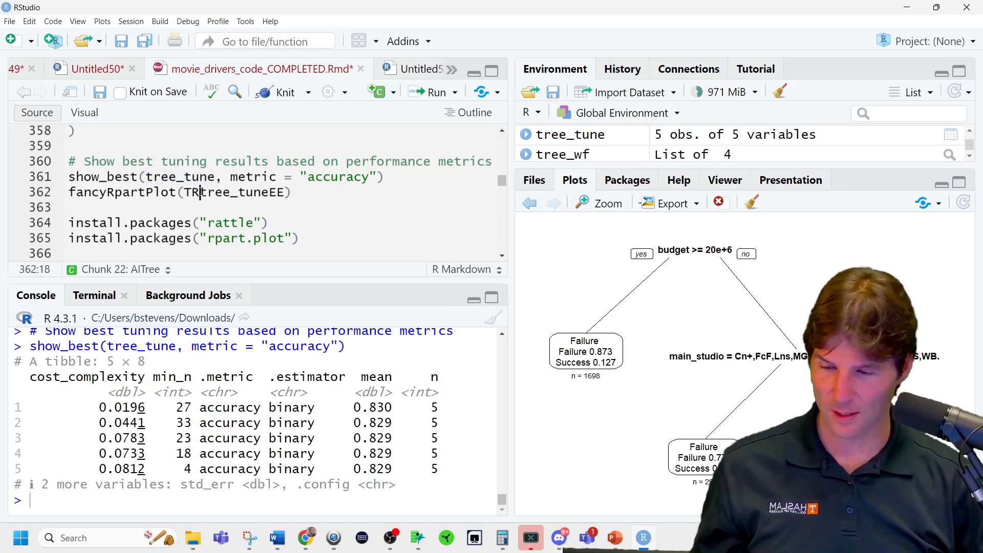
double_click(202, 191)
key("ctrl+v")
key("ctrl+Return")
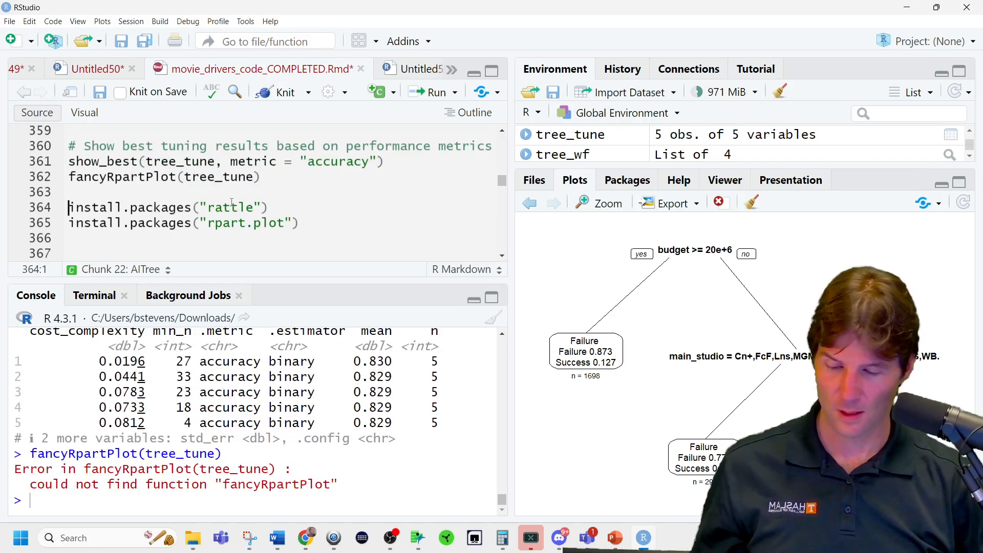
Run the install.packages lines for "rattle" and "rpart.plot", declining the R restart before installation.
key("ctrl+Return")
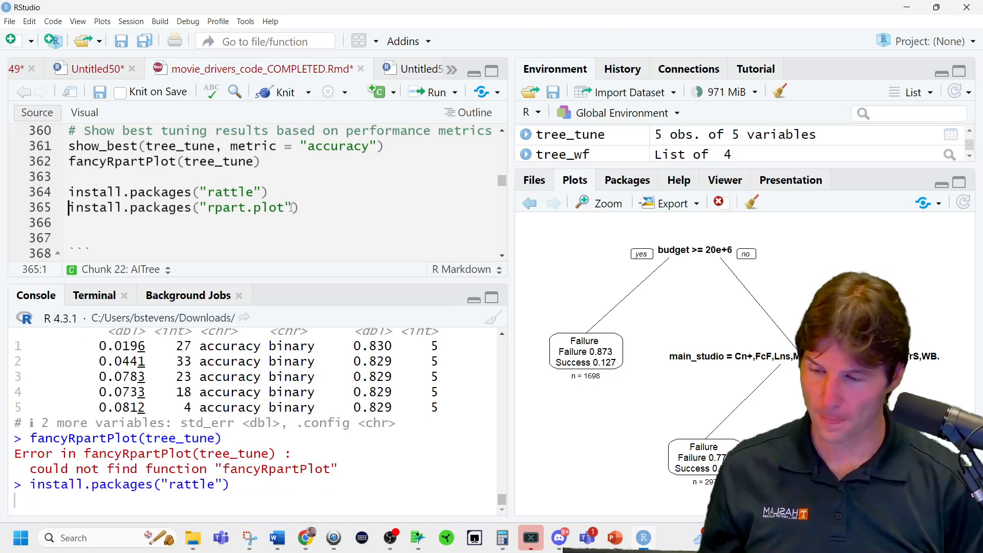
key("ctrl+Return")
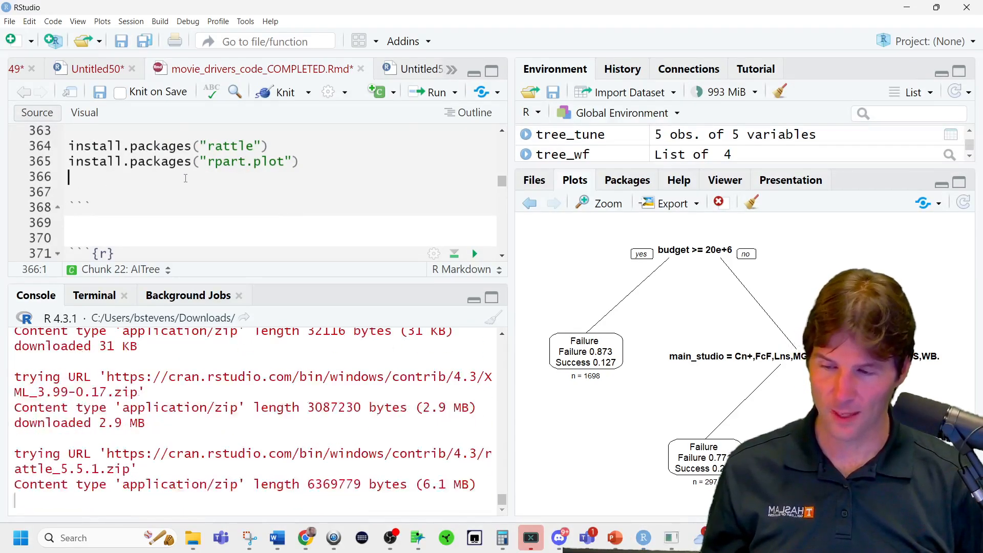
scroll(240, 164, "up", 1)
double_click(213, 155)
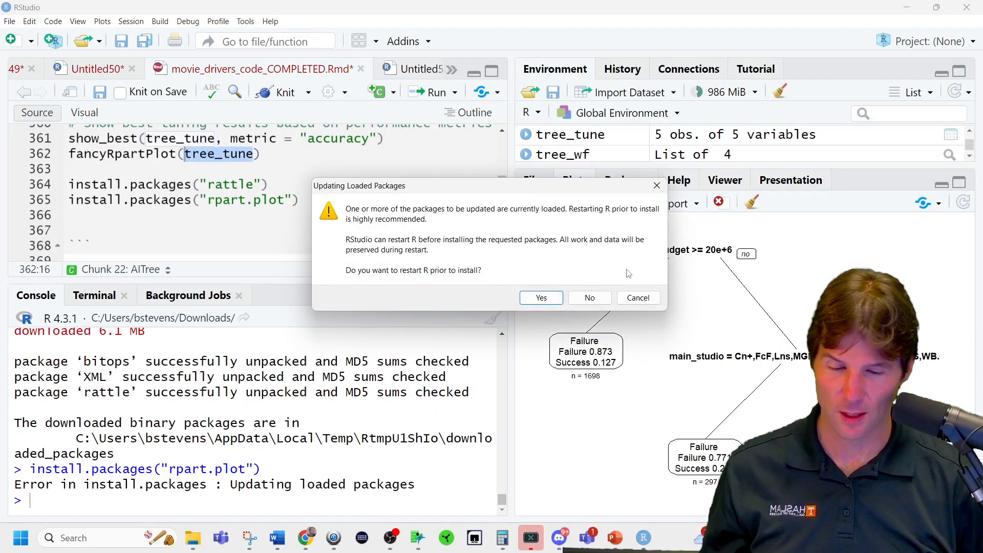
left_click(587, 297)
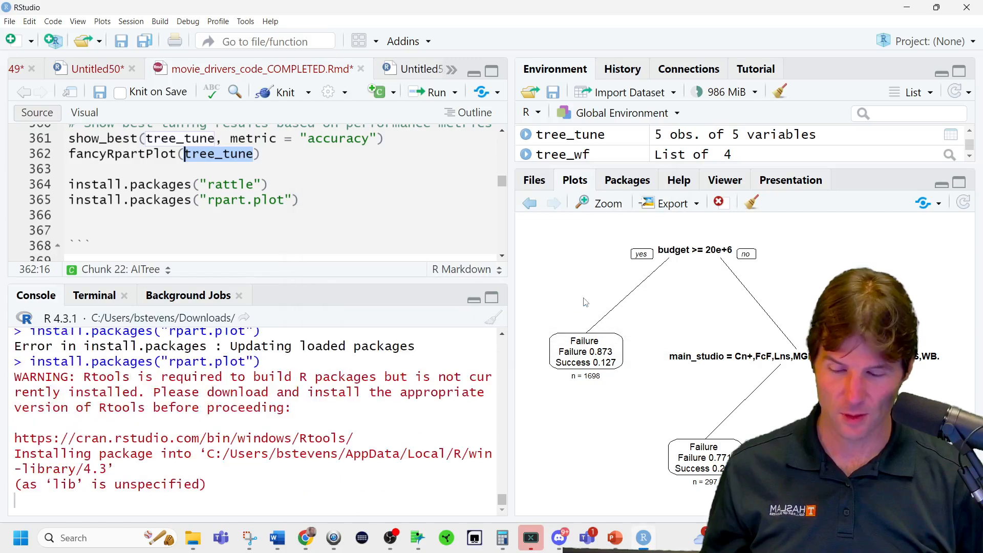
Run fancyRpartPlot(tree_tune) and add a copy of the call below the install.packages lines.
left_click(242, 155)
key("ctrl+Return")
left_click(136, 231)
key("ctrl+v")
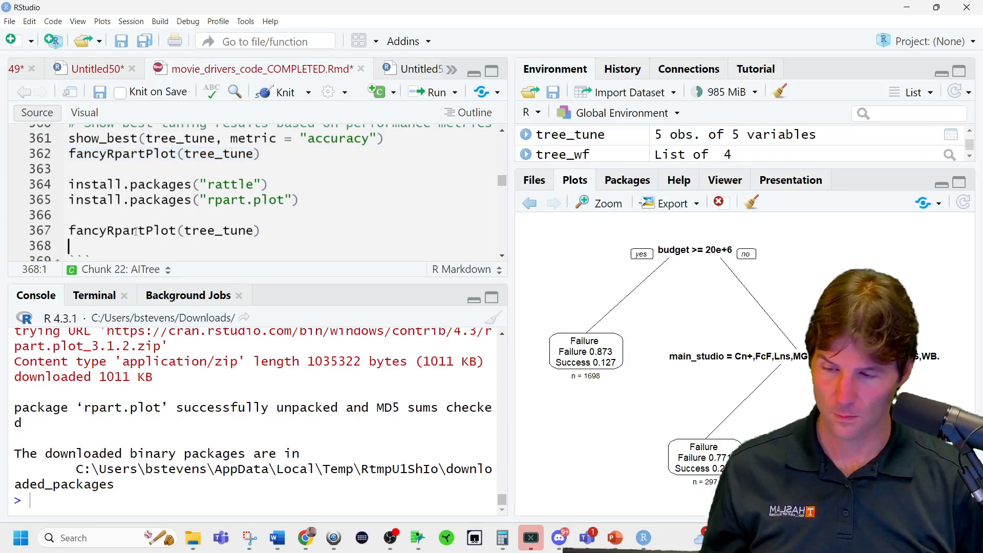
Add library(rattle) on the line above the second fancyRpartPlot call and run it.
type("liub")
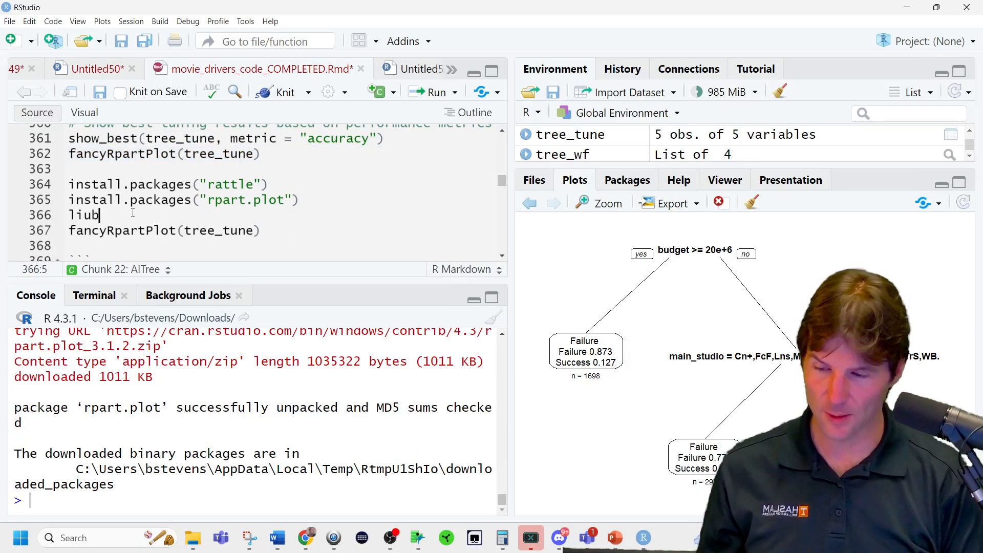
key("BackSpace")
type("b")
key("Down")
key("Down")
key("Return")
type("ratt")
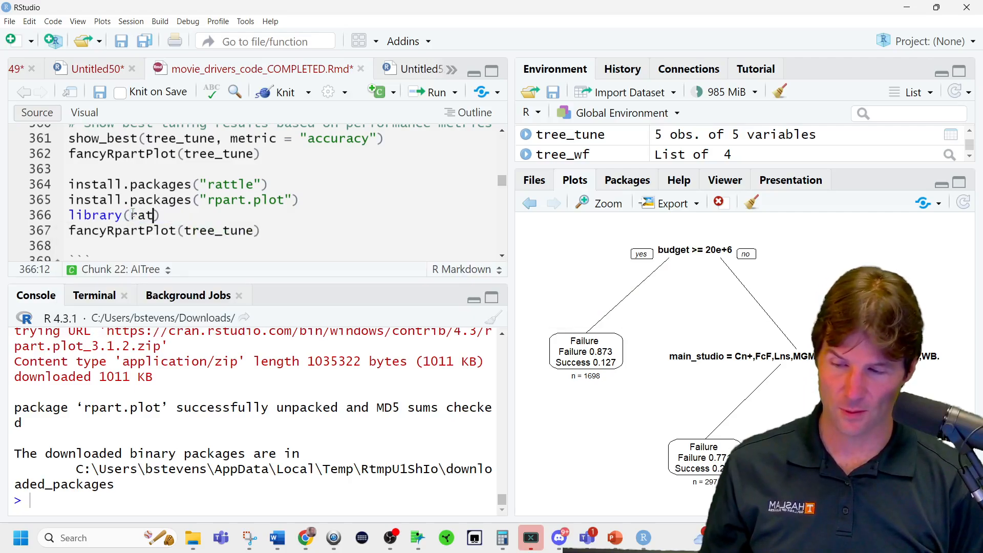
type("le")
key("ctrl+Return")
Add library(rpart.plot) below library(rattle), and run it together with the fancyRpartPlot(tree_tune) call beneath it.
key("Return")
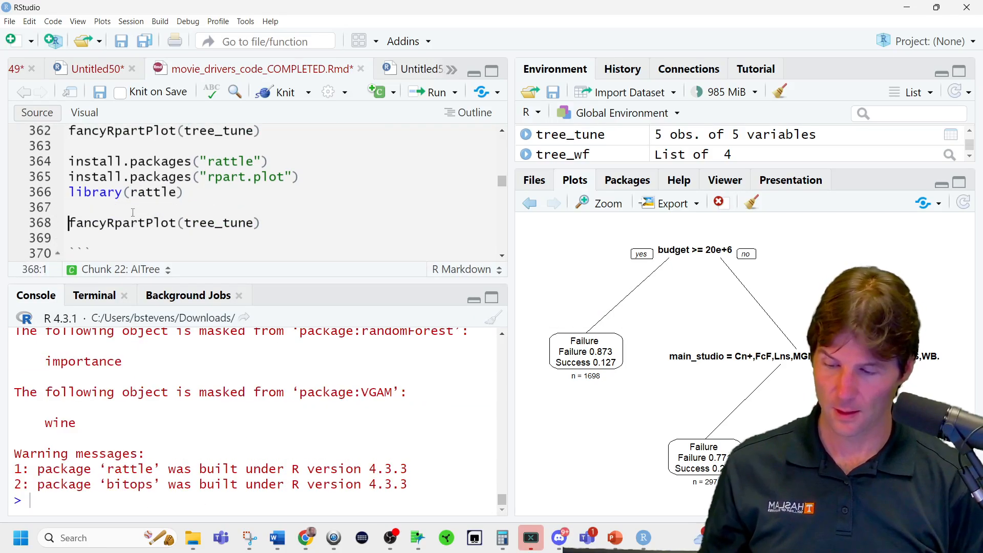
key("Up")
type("libar")
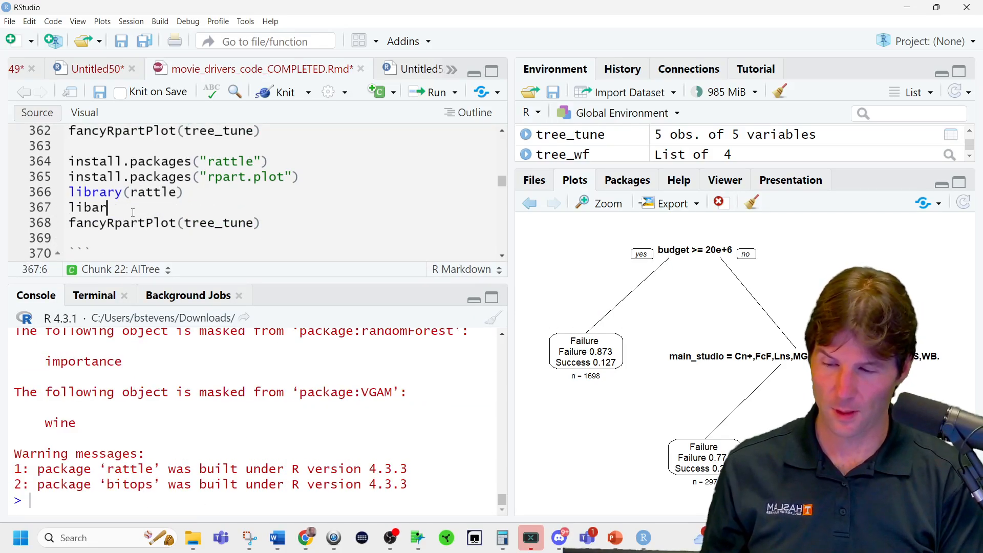
key("BackSpace")
key("BackSpace")
type("rary(rpar")
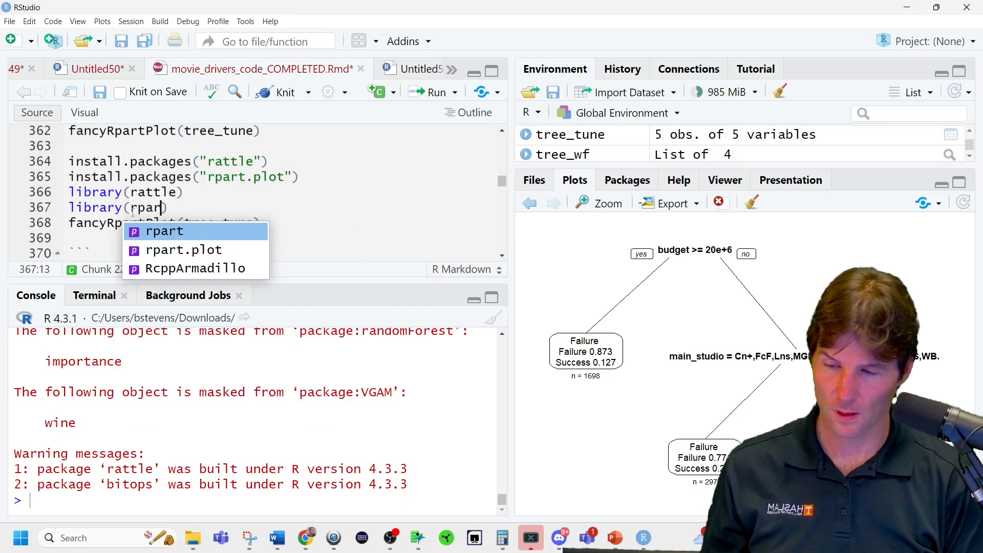
key("Down")
key("Return")
key("ctrl+Return")
key("ctrl+Return")
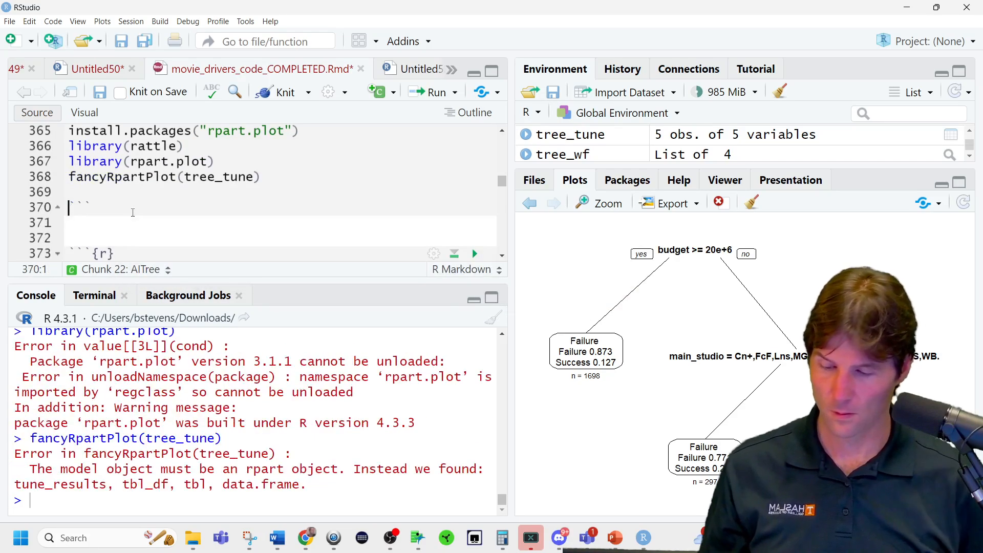
Change the second fancyRpartPlot call's argument to TREE, run it, and enlarge the plot area.
scroll(275, 211, "up", 3)
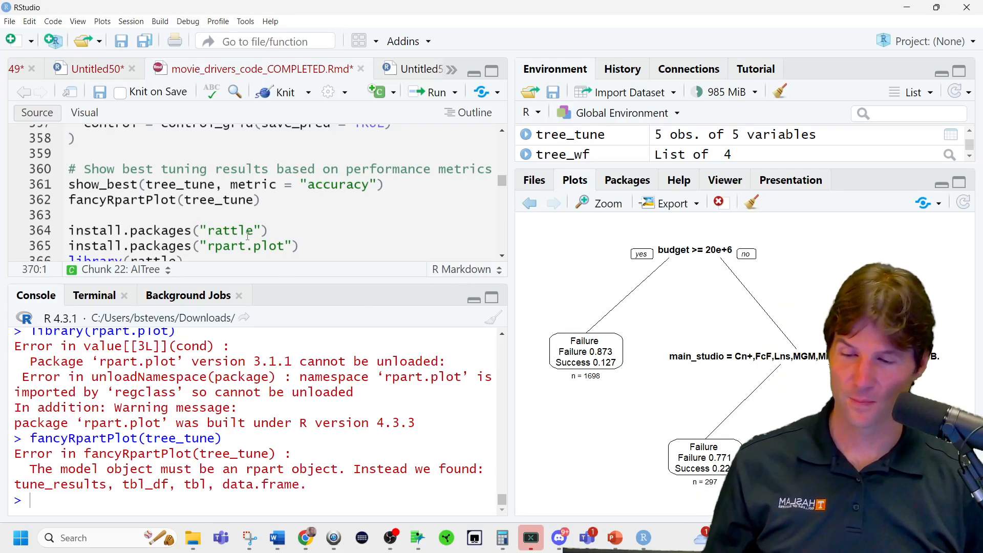
scroll(248, 236, "down", 2)
double_click(226, 214)
type("T")
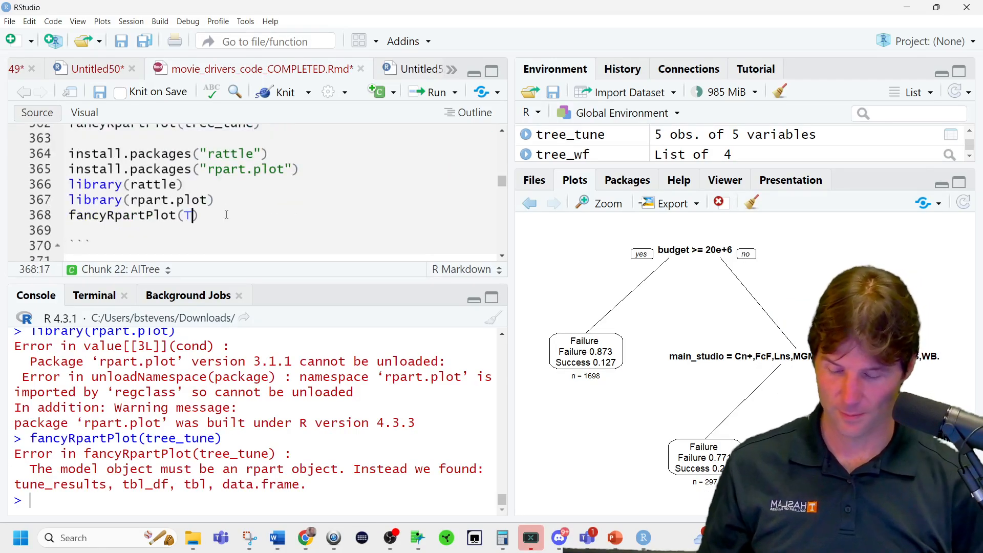
type("REE")
key("ctrl+Return")
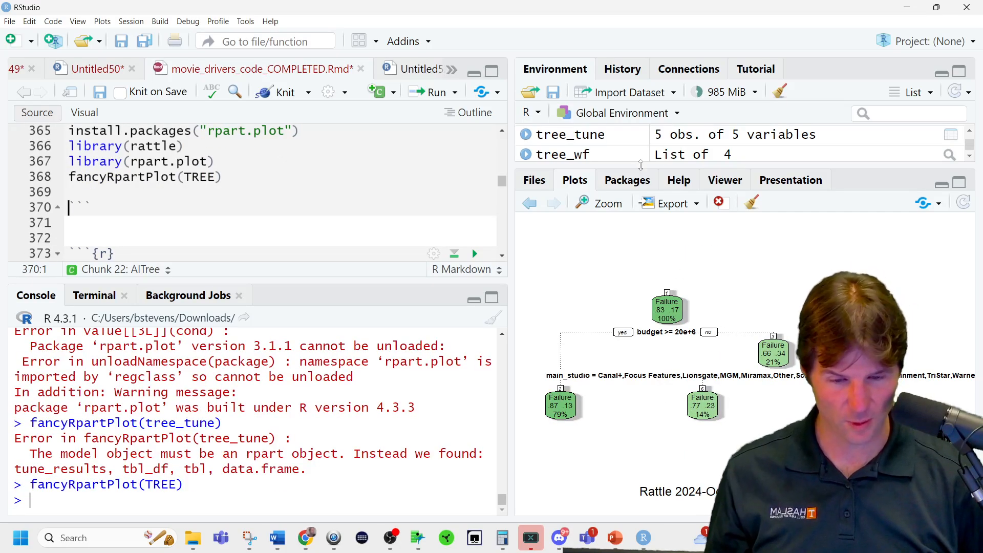
left_click_drag(641, 164, 640, 56)
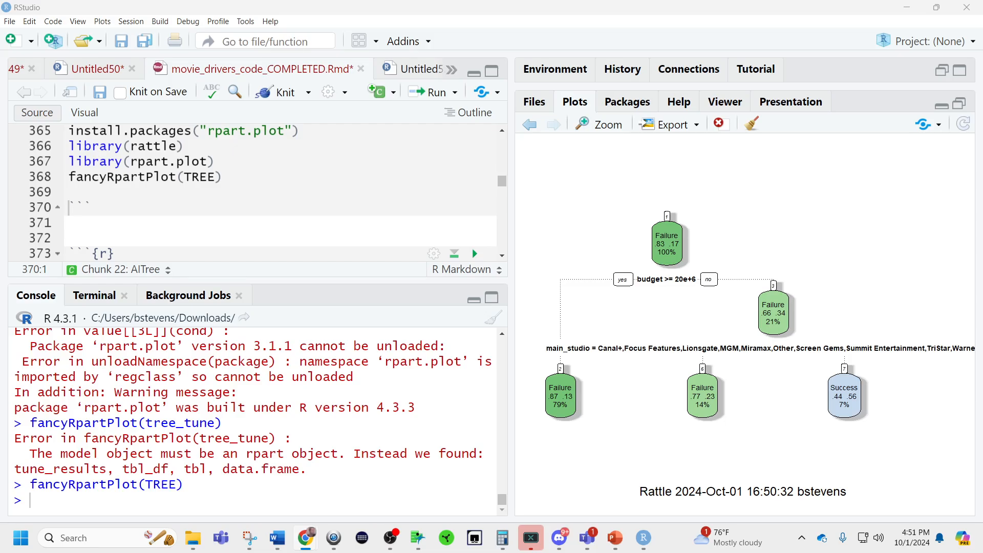
Rerun show_best on tree_tune by accuracy and inspect the top-ranked row's cost_complexity value.
scroll(190, 200, "up", 2)
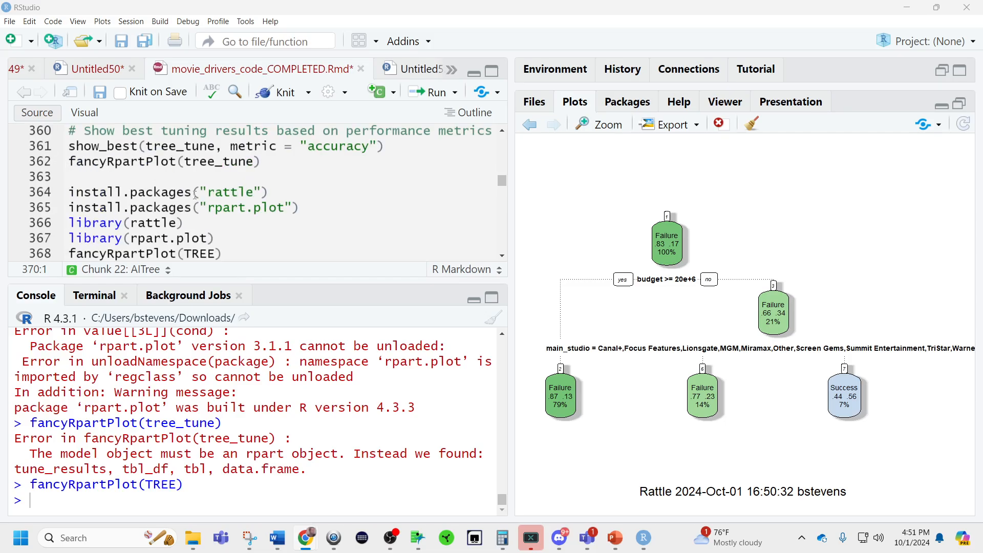
scroll(196, 194, "up", 1)
triple_click(238, 185)
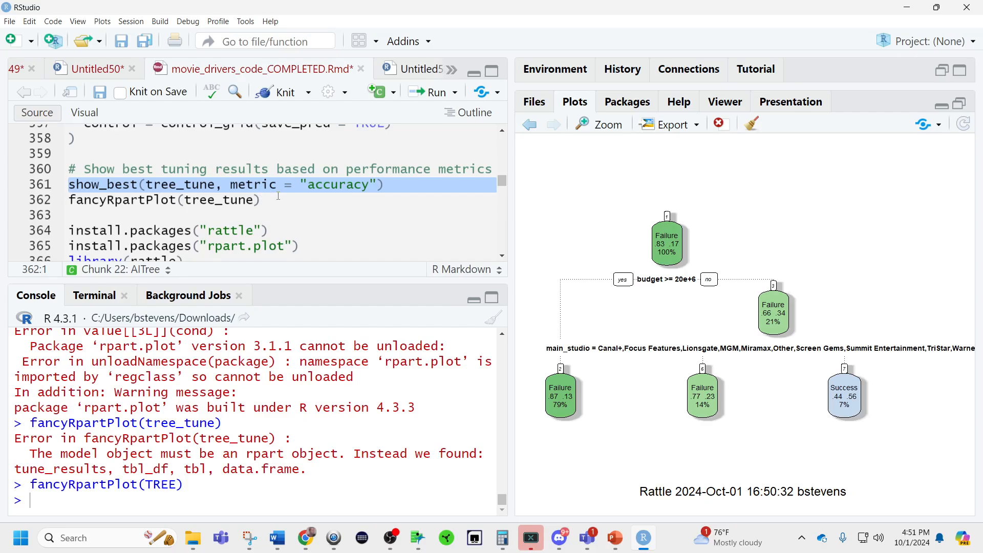
scroll(271, 328, "up", 5)
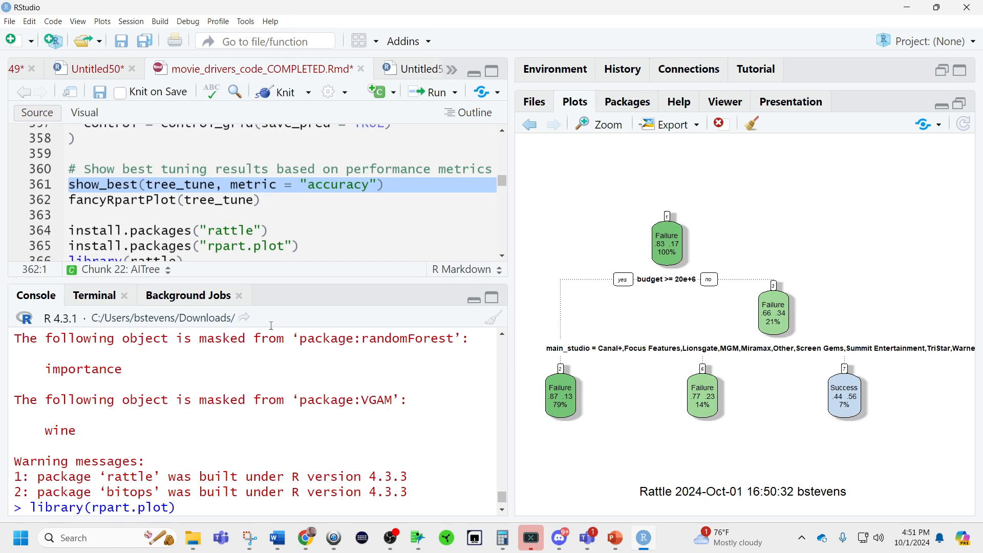
left_click(169, 185)
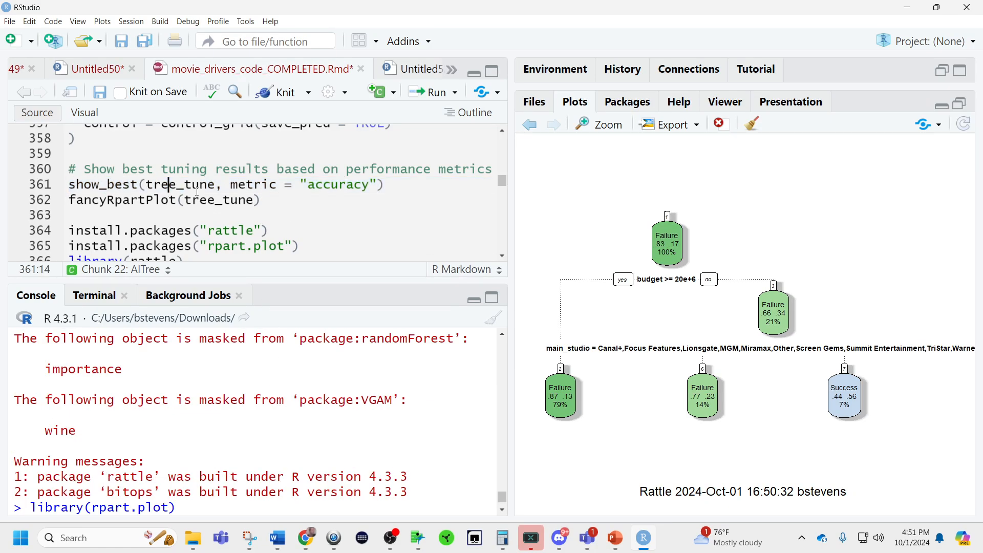
key("ctrl+Return")
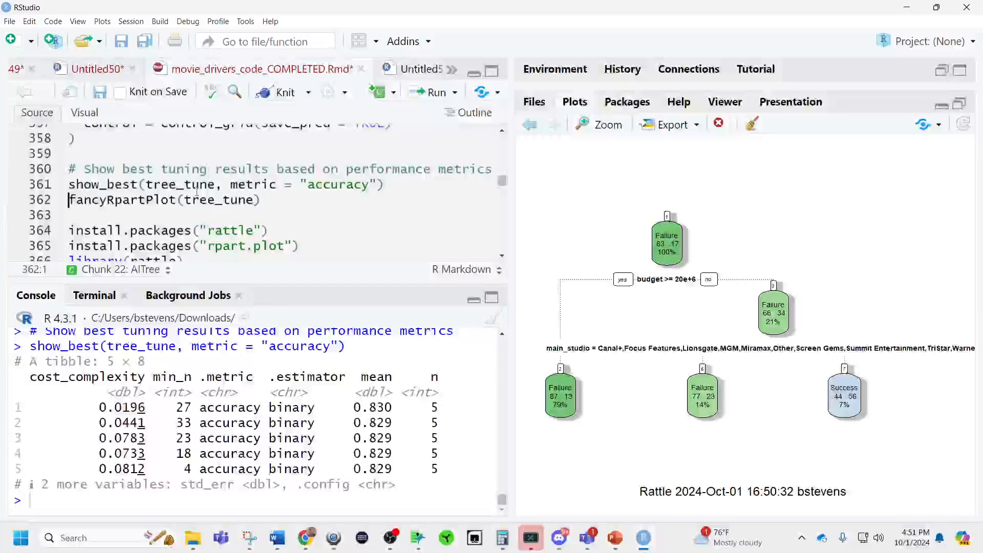
double_click(126, 407)
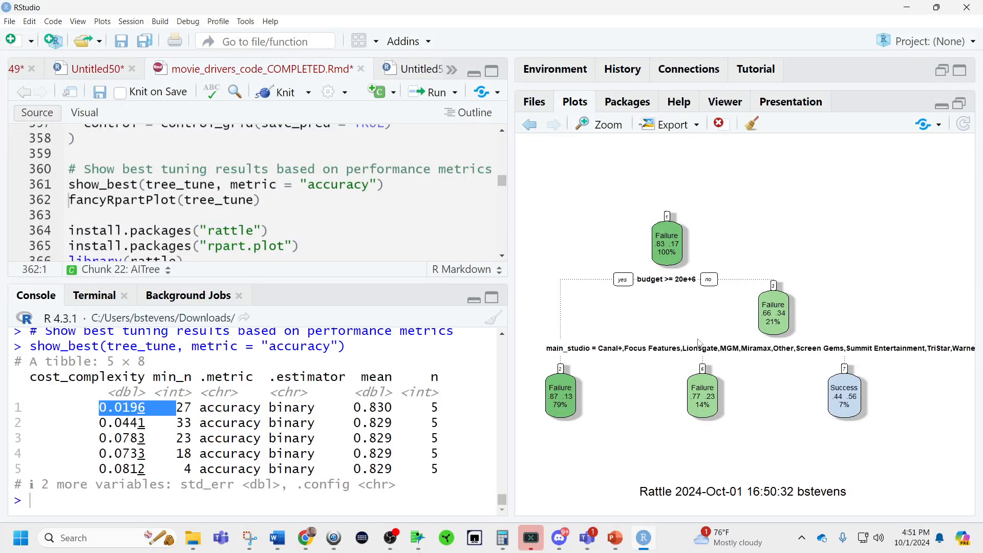
left_click(289, 212)
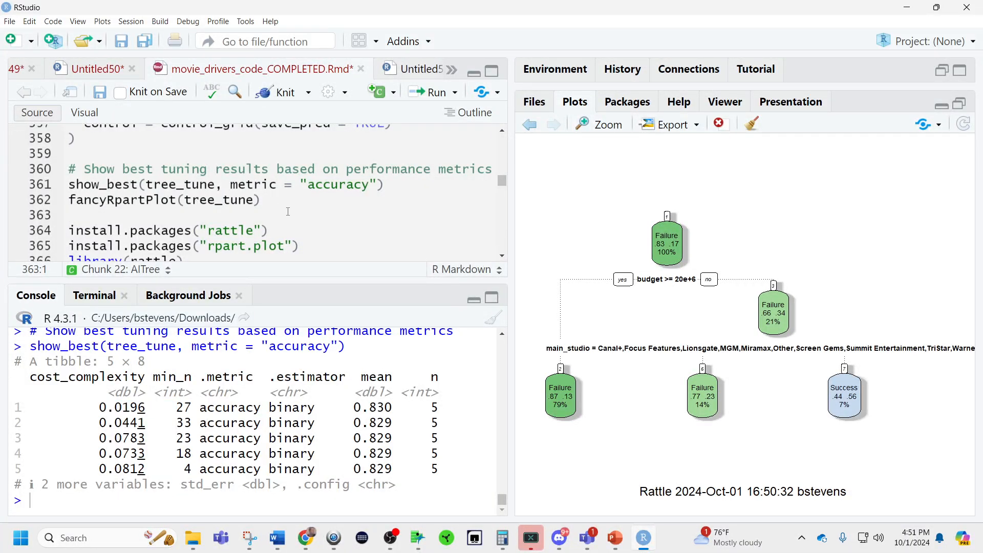
key("Return")
key("Up")
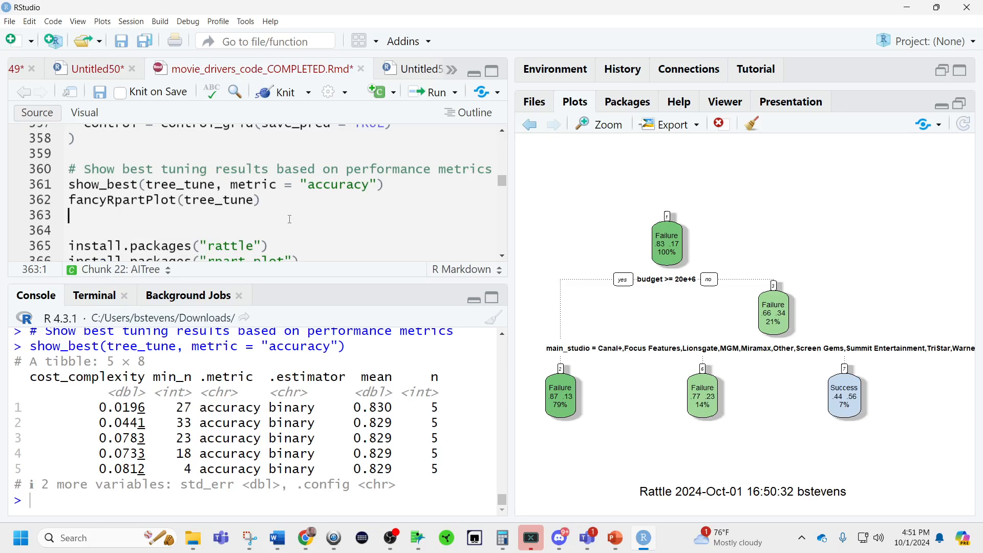
type("tree_")
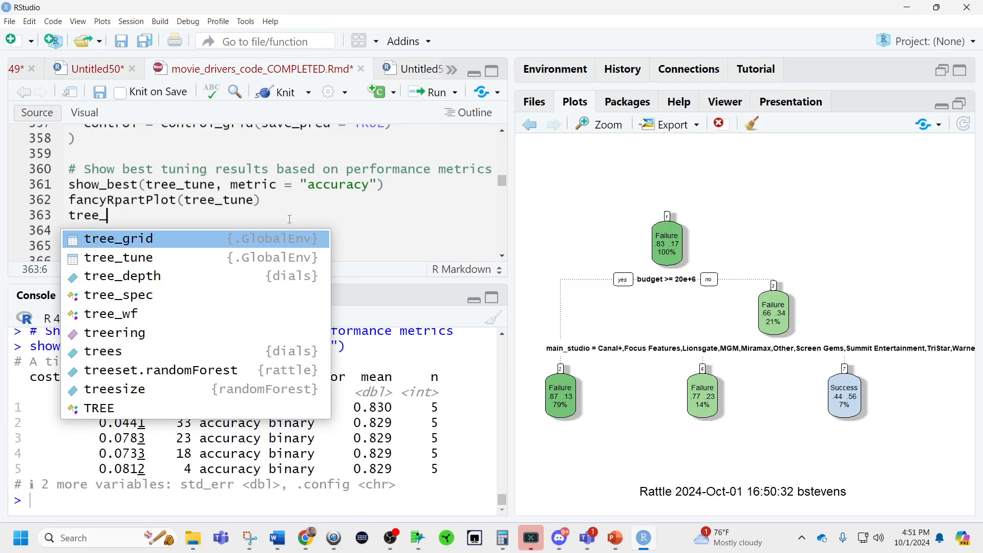
type("tune$")
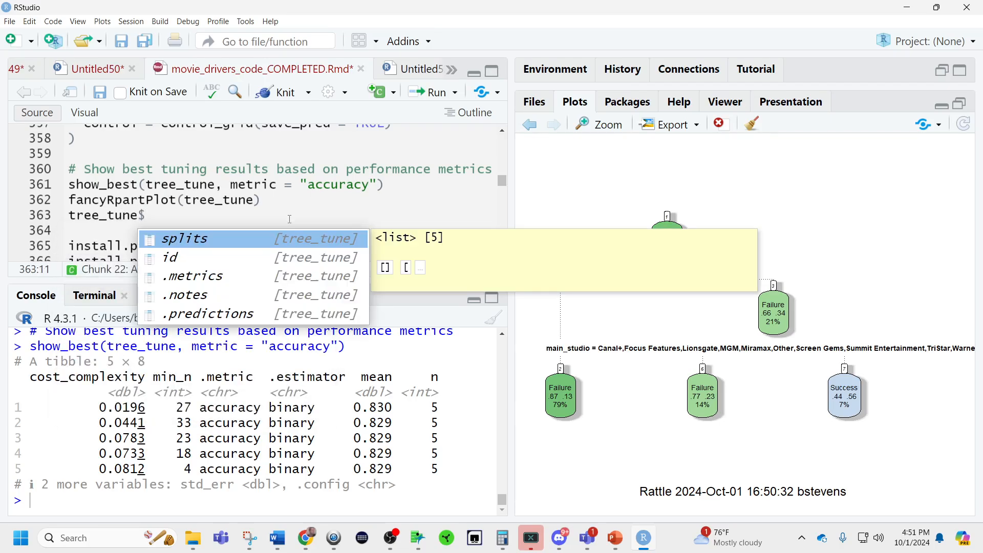
key("BackSpace")
key("BackSpace")
key("BackSpace")
key("BackSpace")
key("BackSpace")
key("BackSpace")
key("BackSpace")
key("BackSpace")
key("BackSpace")
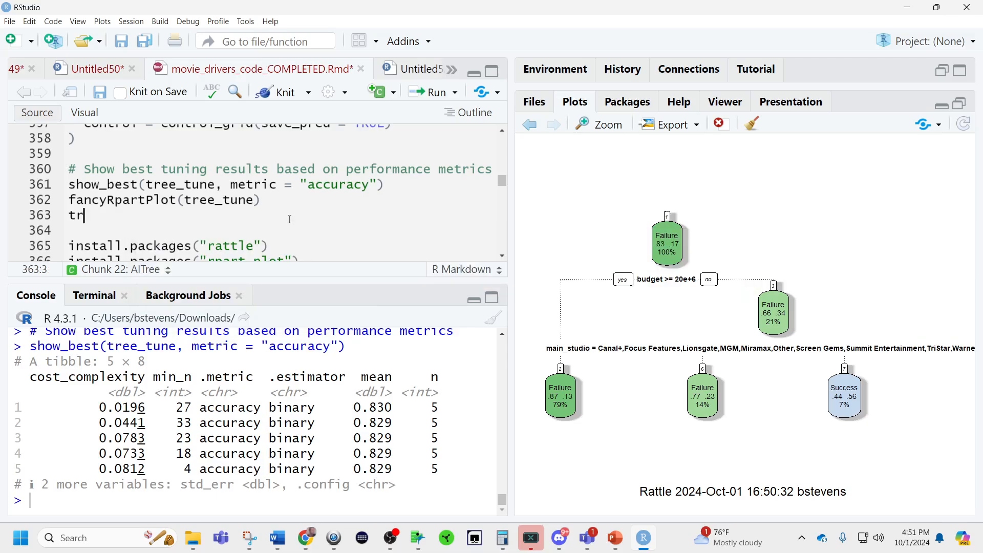
key("BackSpace")
Copy the final tree code starting with final_tree_spec from the browser and paste it below fancyRpartPlot(TREE) in the AITree chunk.
key("alt+Tab")
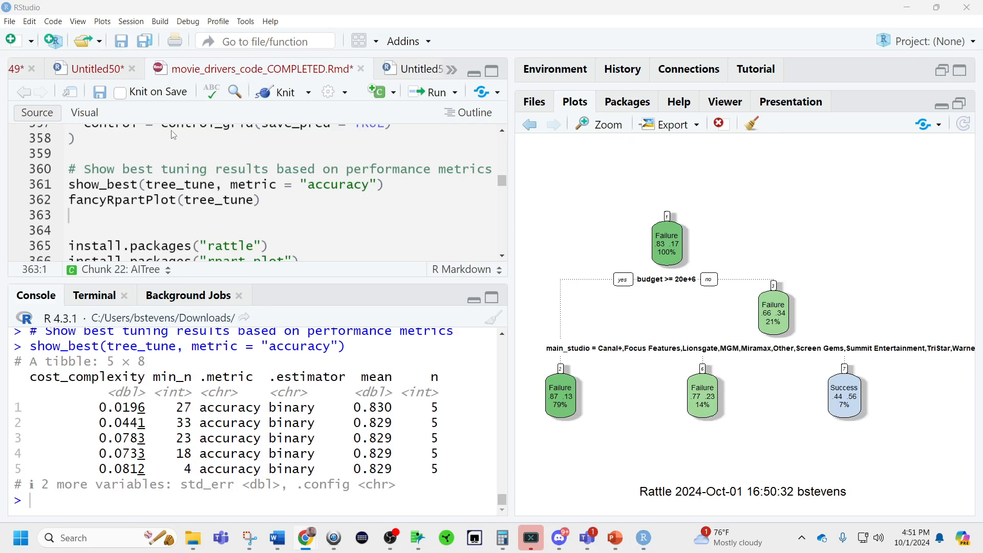
scroll(189, 131, "down", 4)
scroll(189, 131, "up", 1)
left_click(195, 166)
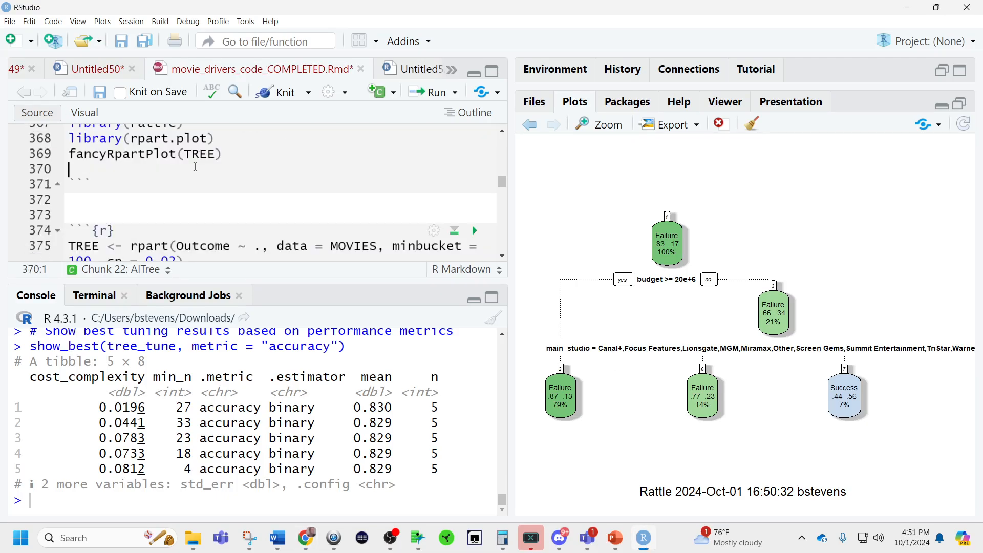
key("Return")
key("Return")
key("ctrl+v")
Run the final_tree_spec definition and the final_tree_wf block that finalizes tree_wf with best_params.
scroll(196, 166, "up", 5)
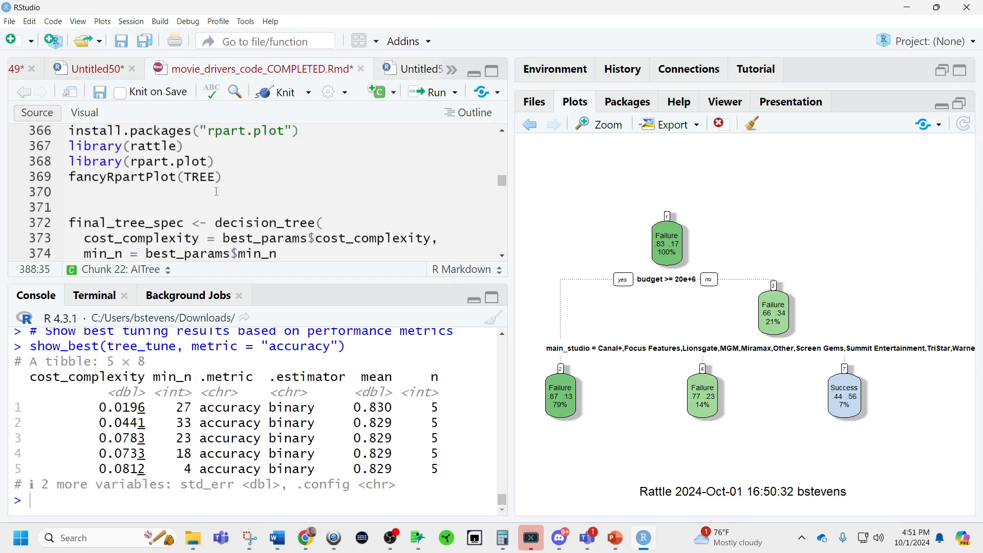
scroll(221, 185, "down", 1)
left_click(243, 185)
key("ctrl+Return")
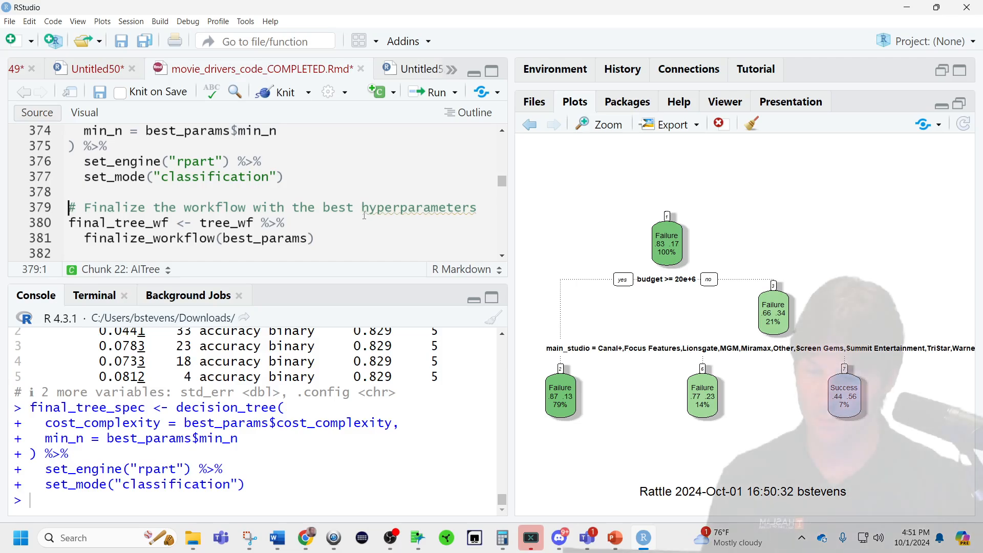
key("ctrl+Return")
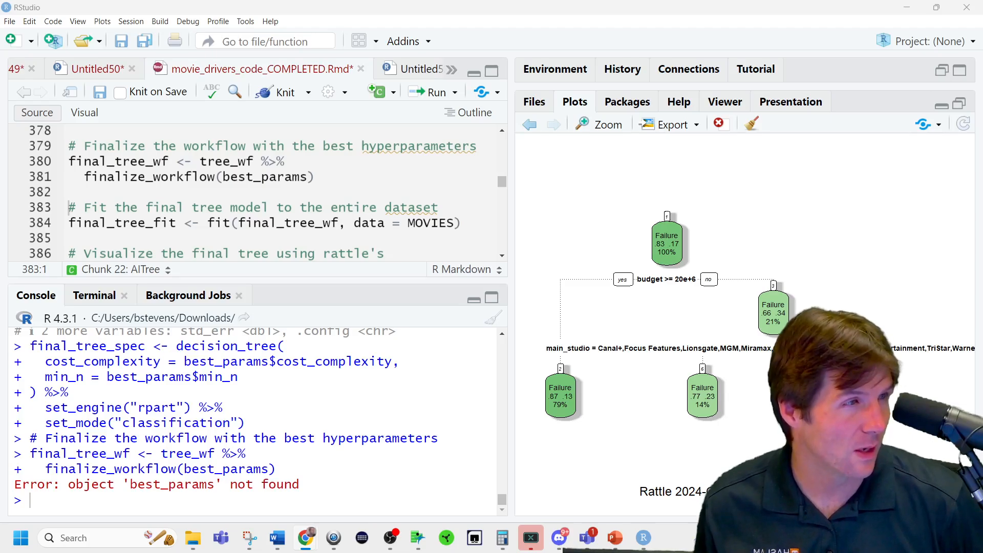
scroll(195, 169, "up", 4)
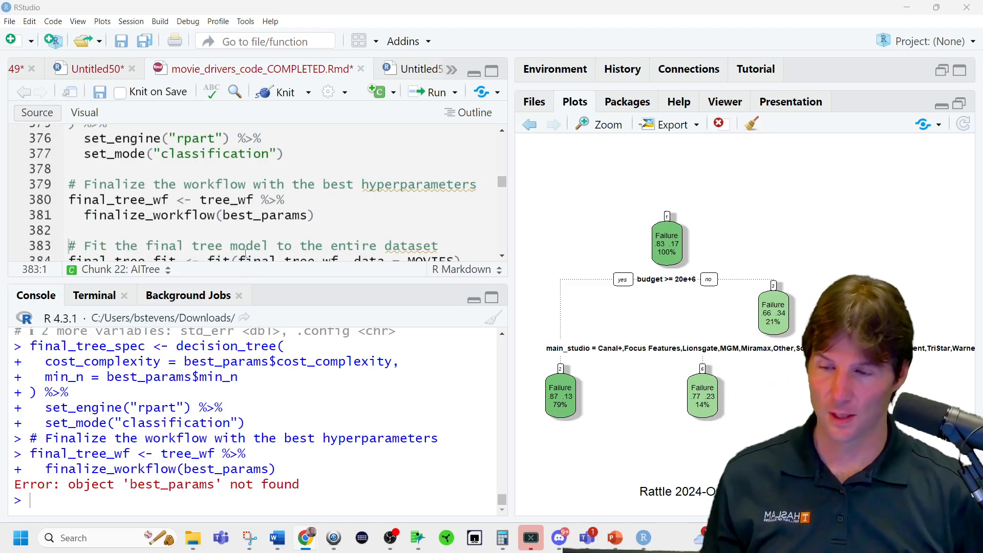
Paste best_params <- select_best(tree_tune, metric = "accuracy") above final_tree_spec, widen the source area, and run the new line.
left_click(194, 169)
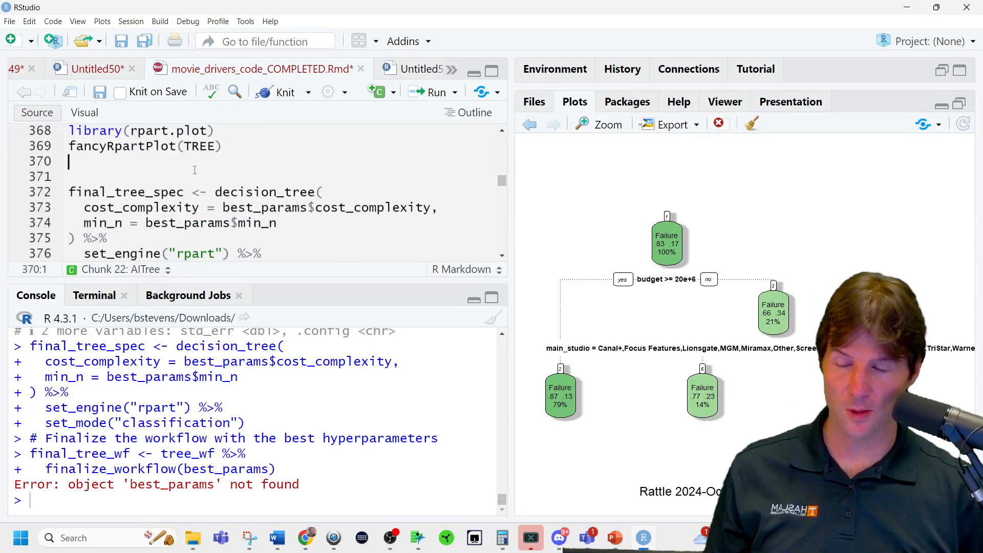
type("best_params <- select_best(tree_tune, metric = \"accuracy\")")
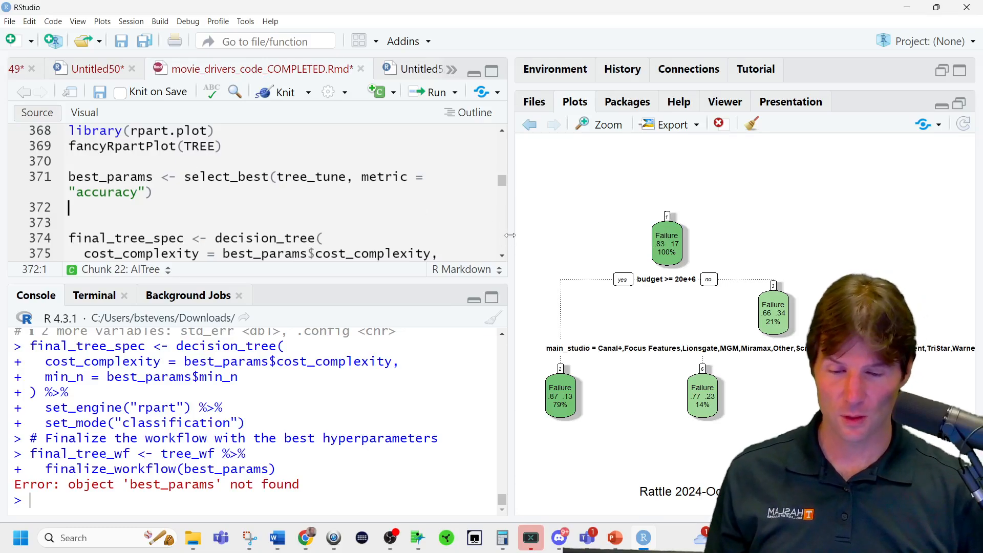
left_click_drag(511, 233, 616, 231)
left_click(447, 177)
key("ctrl+Return")
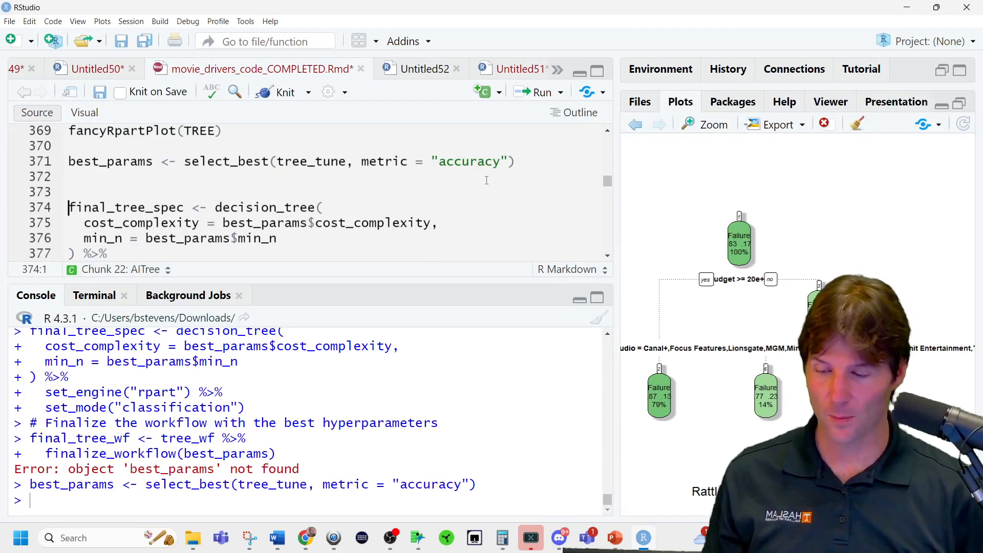
Print best_params and compare its cost_complexity and min_n with the top row of the show_best table.
double_click(110, 161)
key("ctrl+Return")
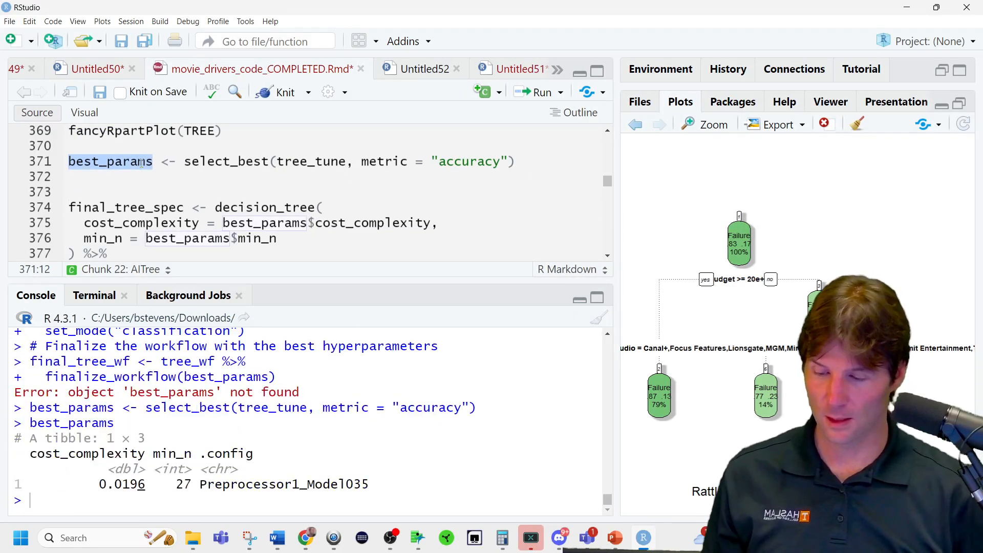
double_click(137, 485)
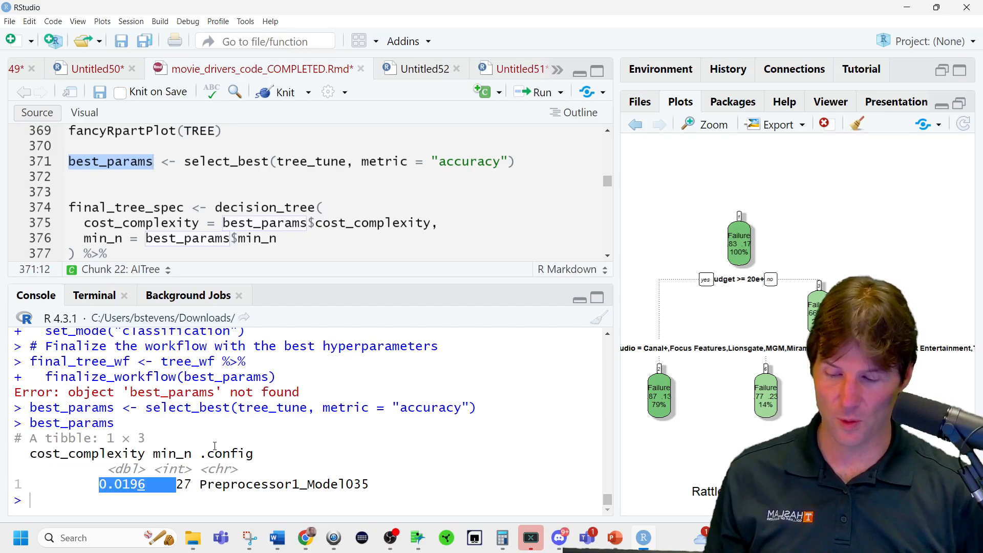
scroll(271, 456, "up", 6)
scroll(270, 454, "down", 1)
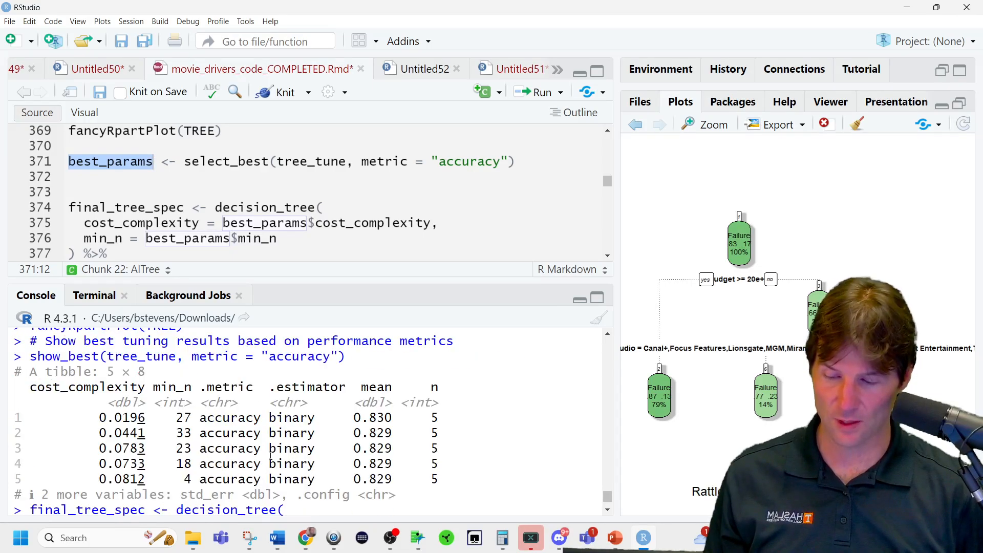
triple_click(176, 421)
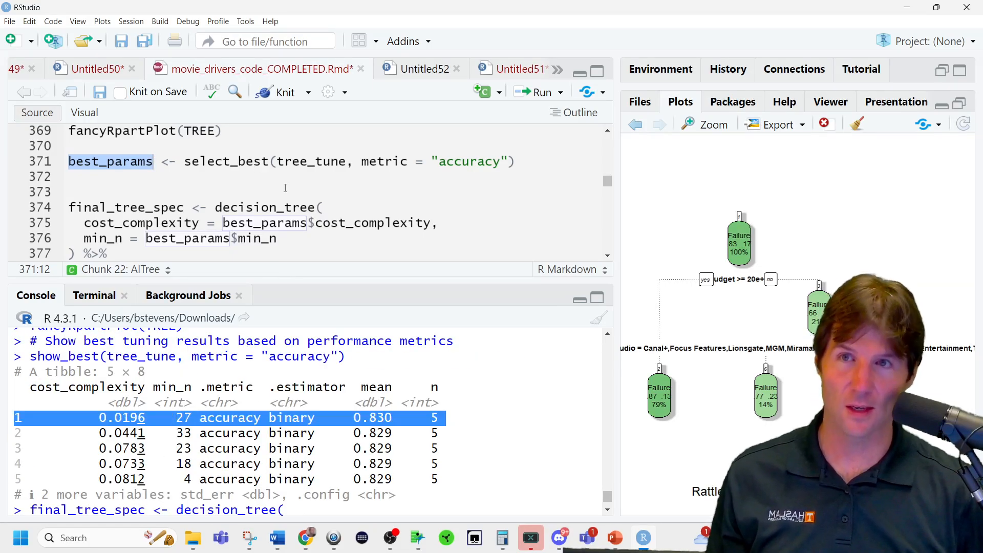
Run the final tree code from final_tree_spec through final_tree_wf, final_tree_fit, library(rattle), and fancyRpartPlot(final_tree_fit$fit).
left_click(301, 207)
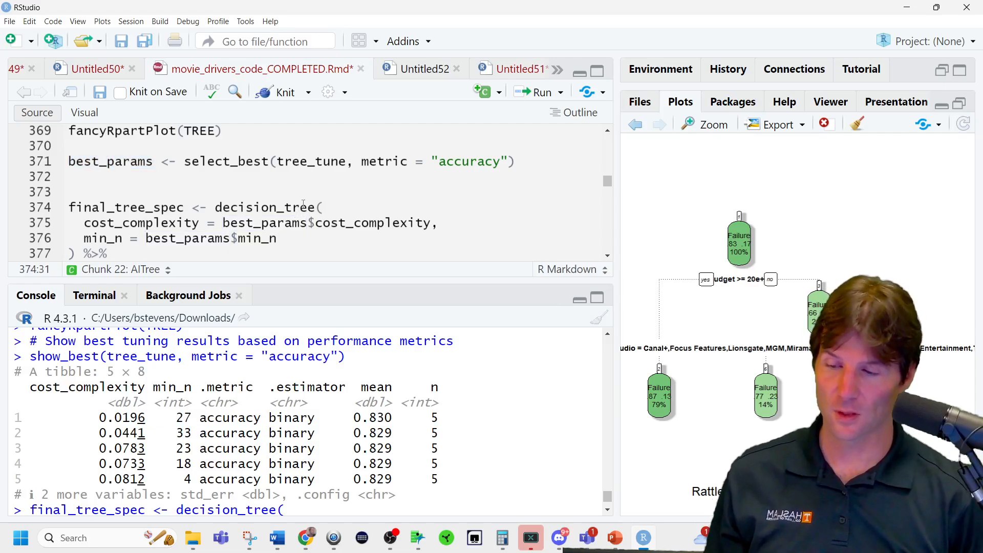
key("ctrl+Return")
key("ctrl+Return")
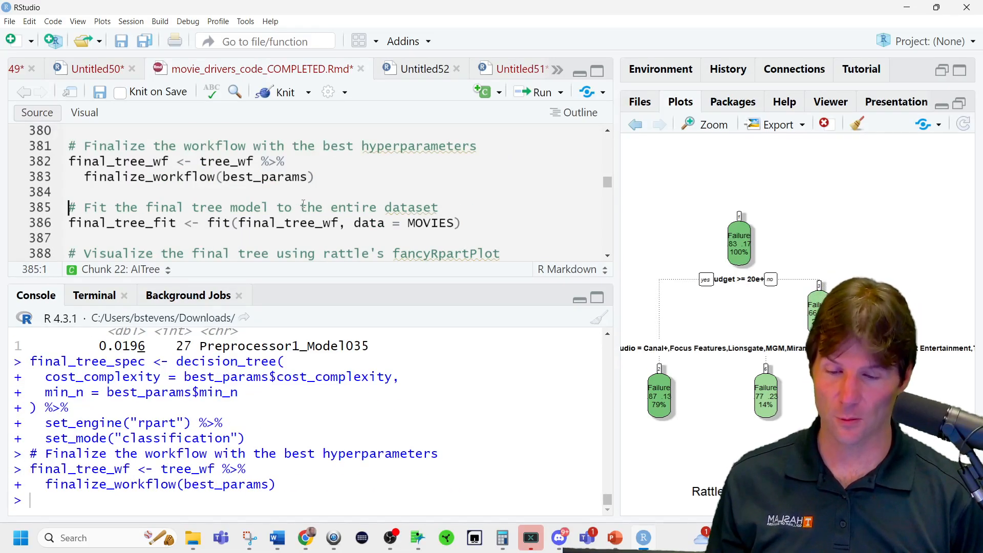
key("ctrl+Return")
key("ctrl+Return")
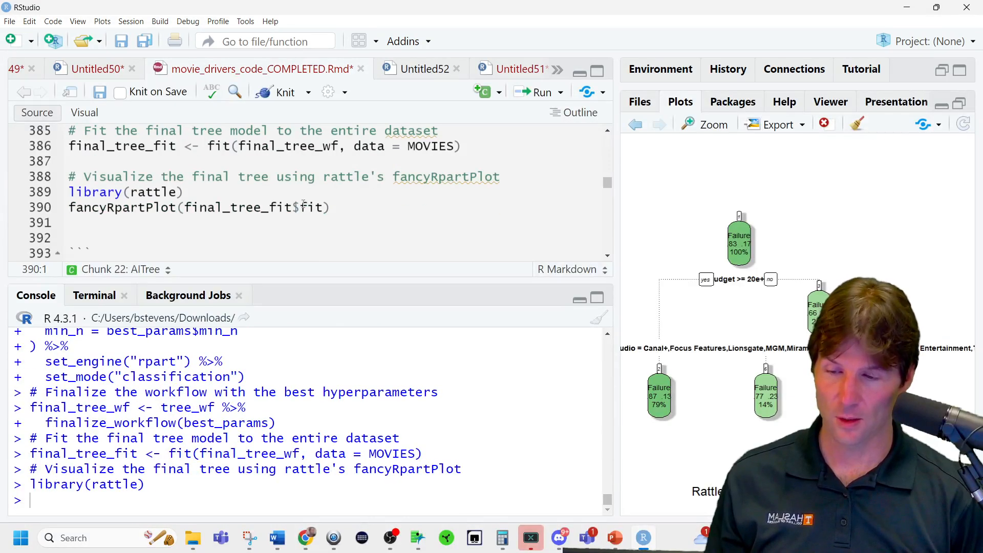
key("ctrl+Return")
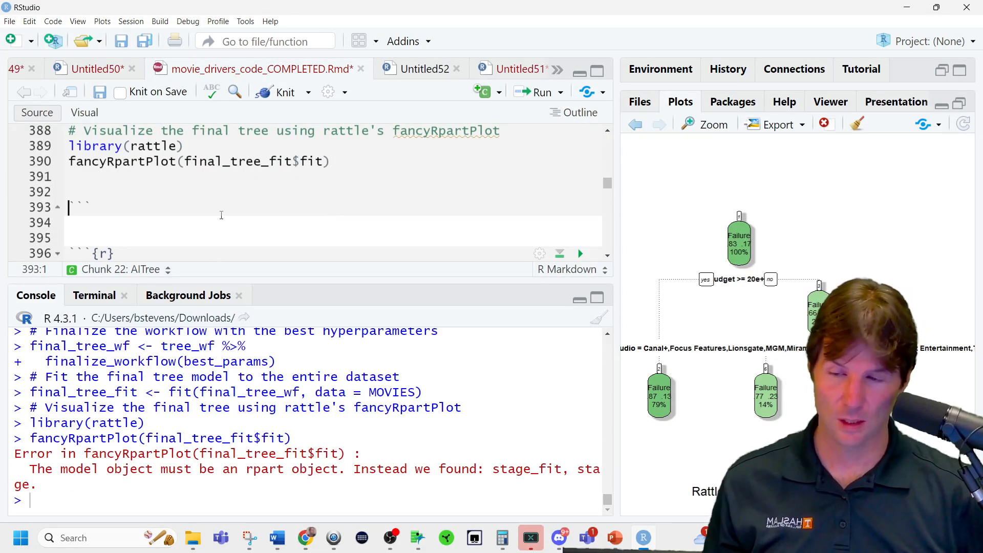
Print final_tree_fit in the console and examine the splits of the fitted tree.
scroll(218, 196, "up", 1)
scroll(263, 205, "up", 1)
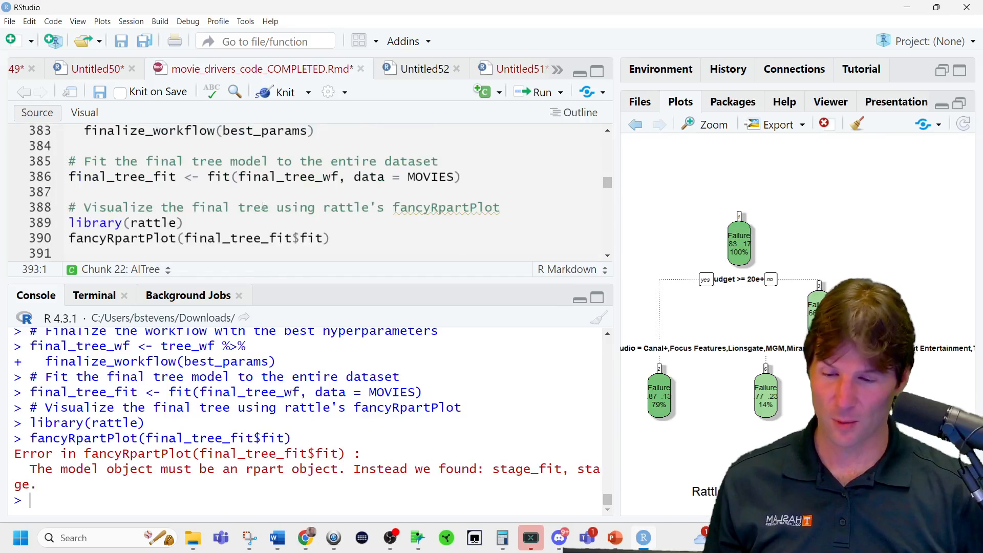
double_click(162, 178)
key("ctrl+c")
key("ctrl+Return")
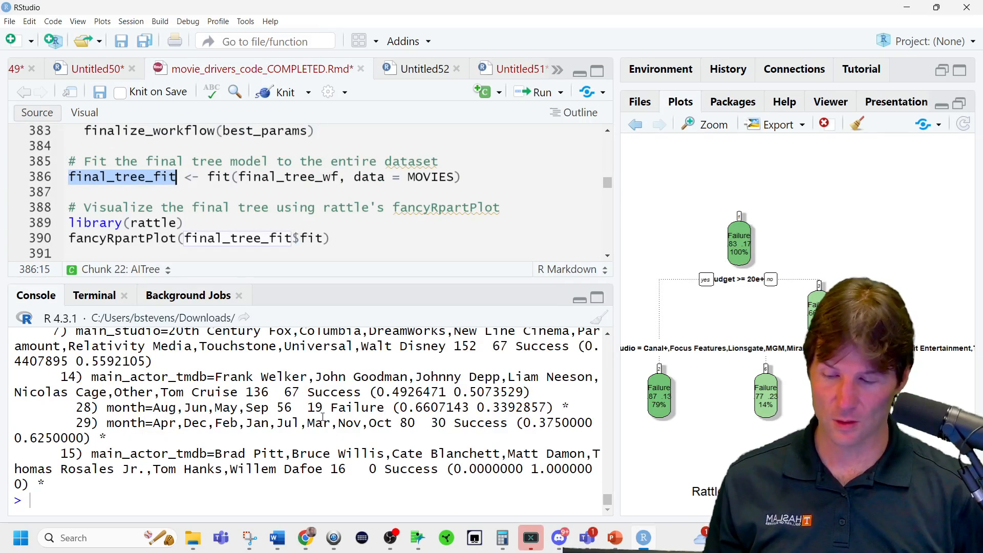
scroll(322, 418, "up", 3)
scroll(322, 416, "down", 1)
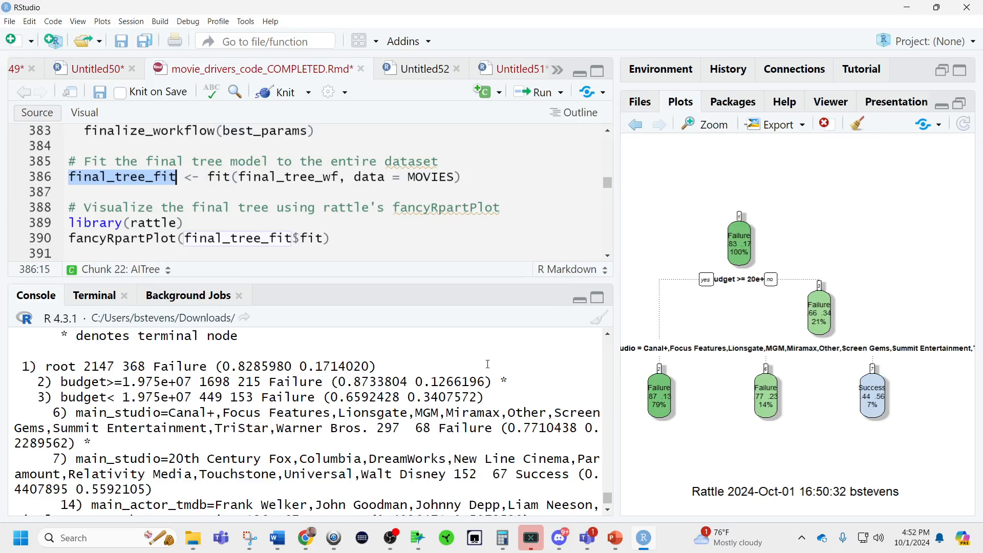
Add visualize_model(final_tree_fit) below the final_tree_fit line and run it.
left_click(137, 192)
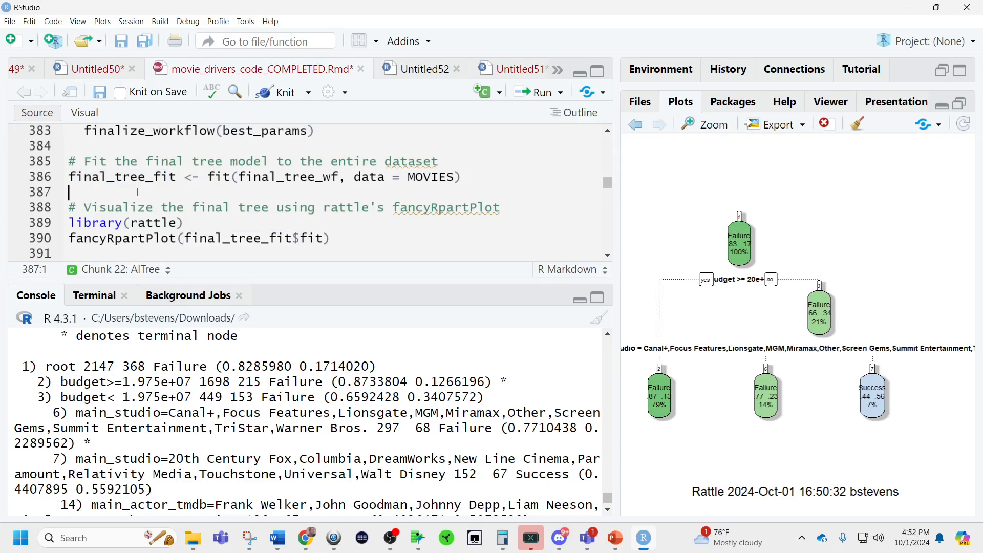
type("visu")
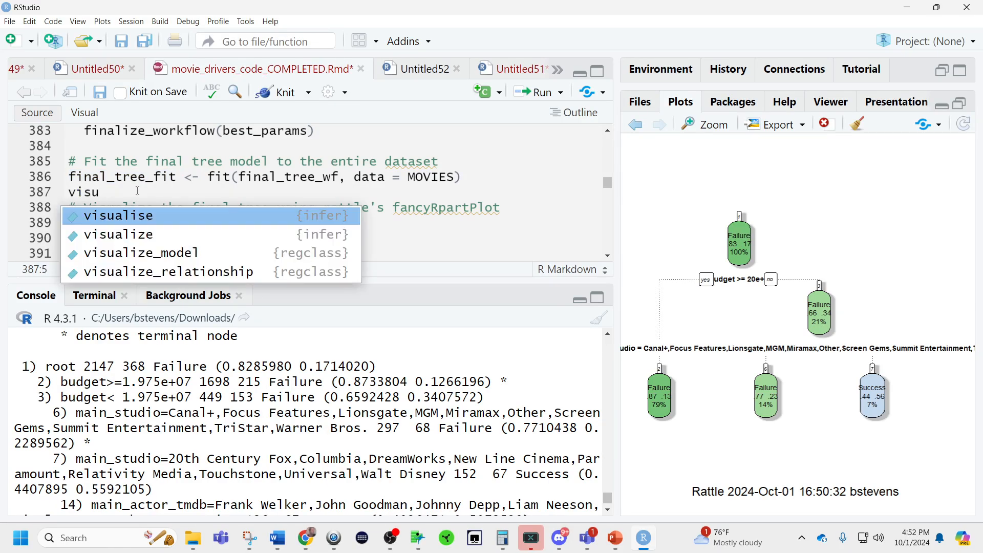
key("Down")
key("Down")
key("Return")
type("final_tree_fit")
key("ctrl+Return")
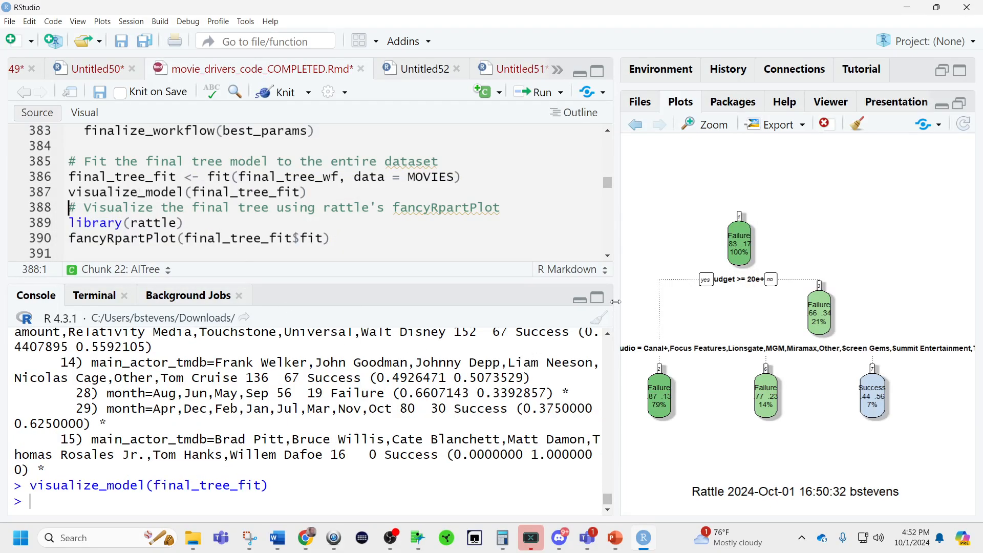
Change the last fancyRpartPlot call's argument to final_tree_fit and run it.
left_click_drag(323, 238, 185, 238)
key("BackSpace")
key("ctrl+v")
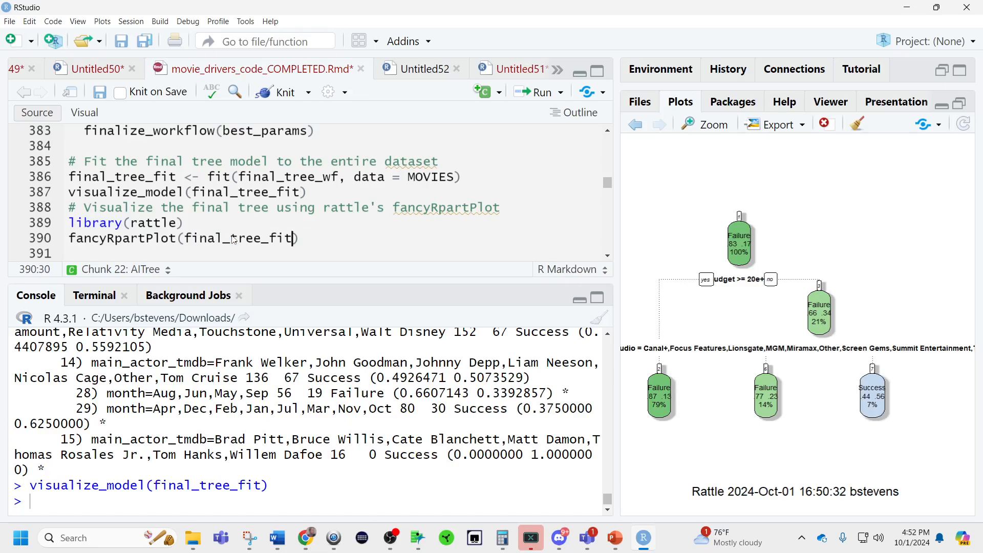
key("ctrl+Return")
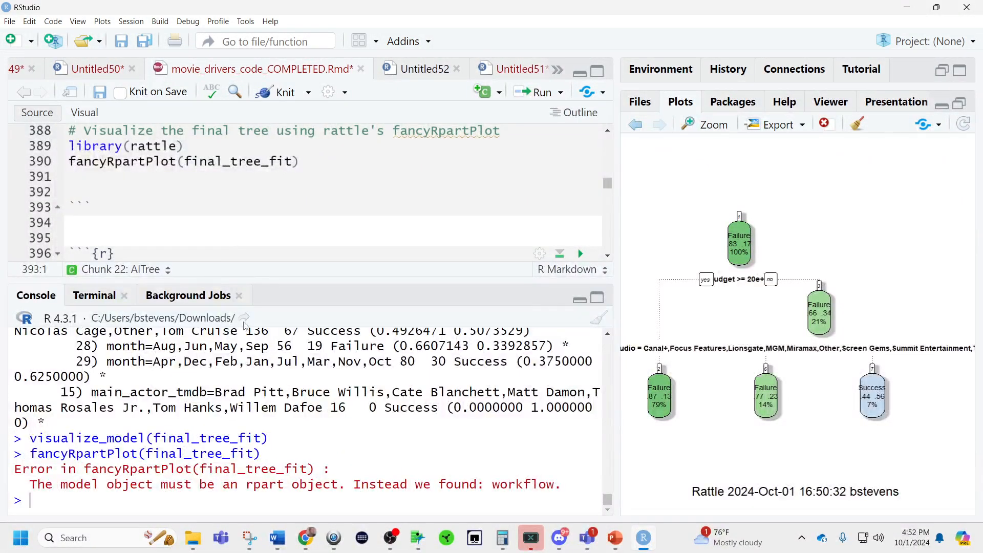
Review the budget, main_studio, main_actor_tmdb, and month splits in the printed final tree output.
scroll(305, 397, "up", 1)
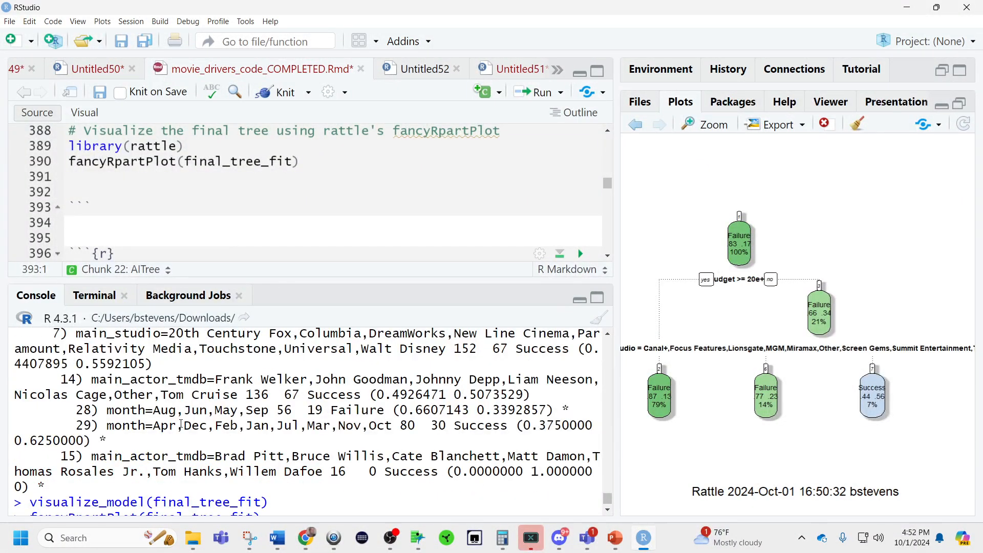
scroll(181, 424, "up", 2)
scroll(176, 457, "down", 2)
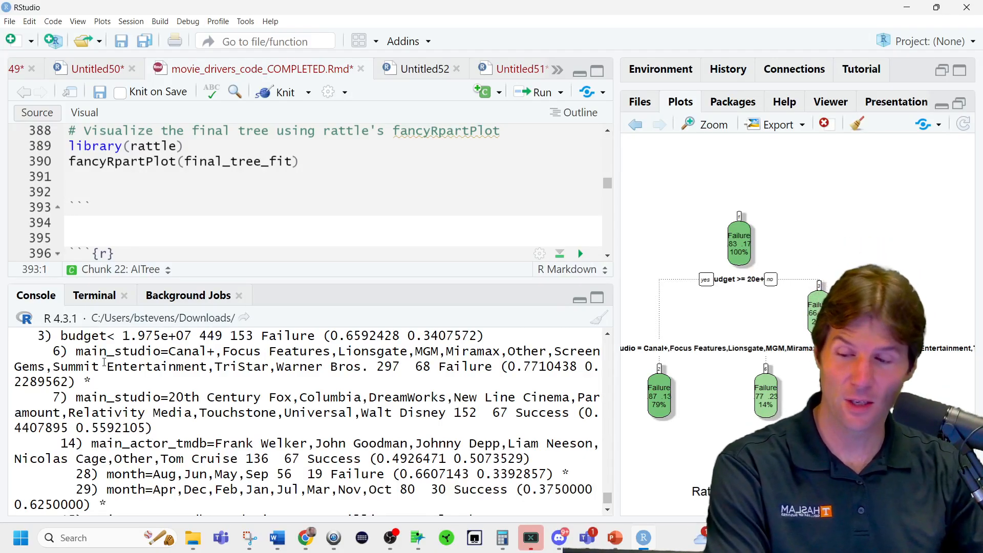
Find the visualize_model(TREE) chunk below the AITree chunk and run it.
scroll(248, 241, "down", 3)
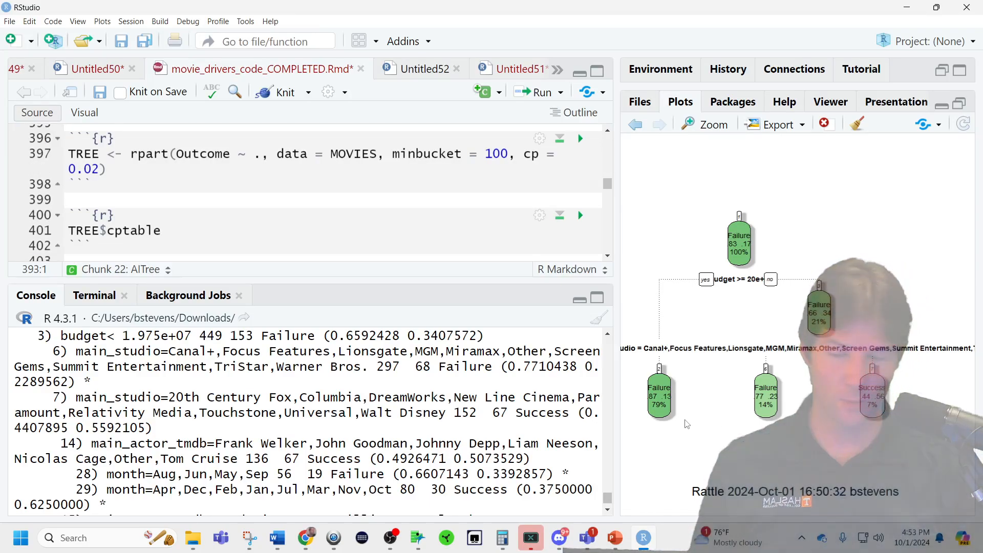
scroll(331, 237, "down", 2)
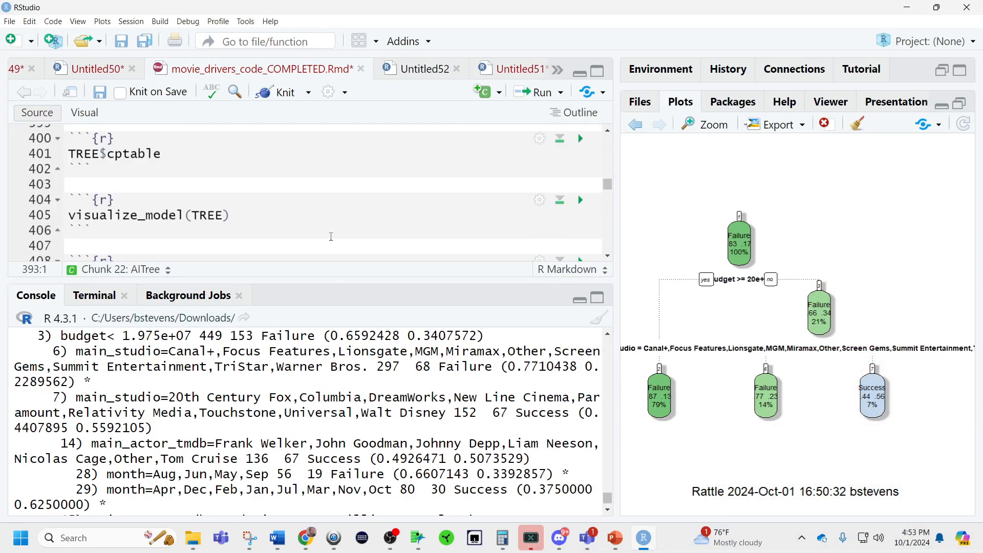
left_click(230, 213)
key("ctrl+Return")
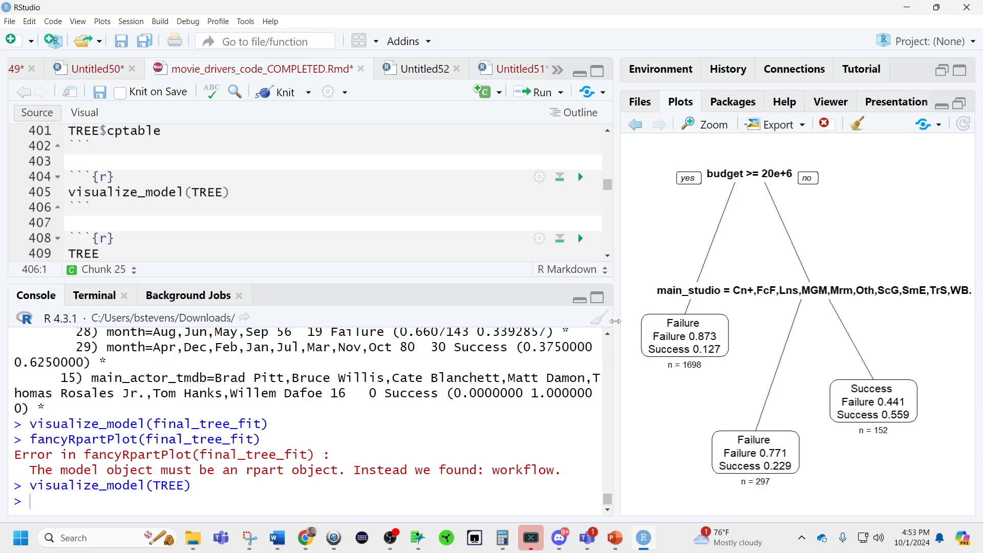
Enlarge the plot area and rerun visualize_model(TREE) from the console to redraw the tree at that size.
left_click_drag(616, 321, 230, 320)
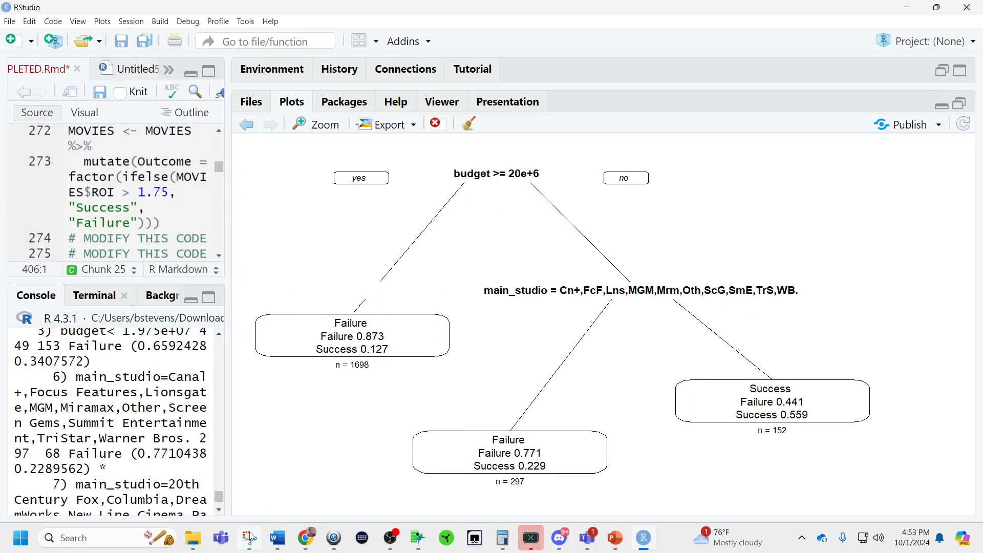
mouse_move(249, 547)
scroll(168, 465, "down", 10)
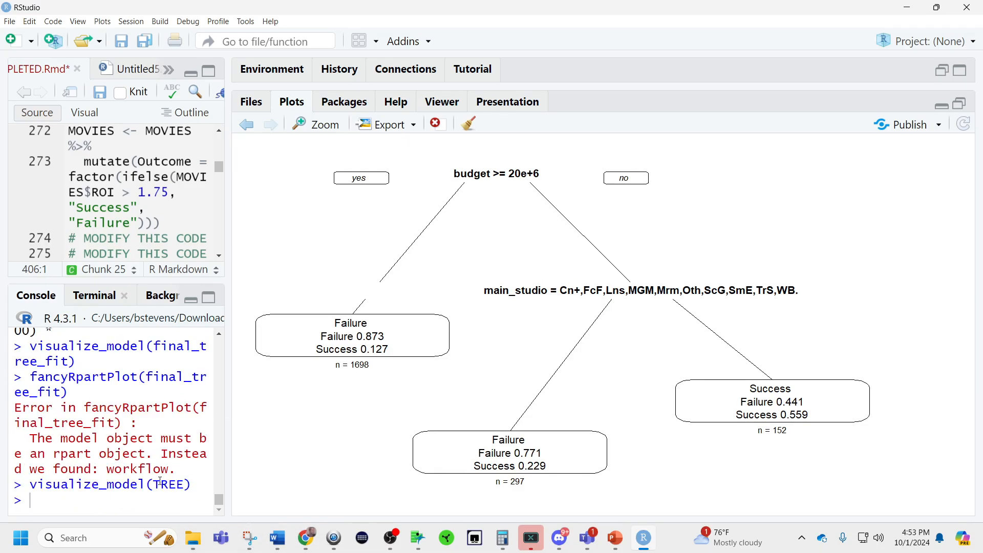
key("Up")
key("Return")
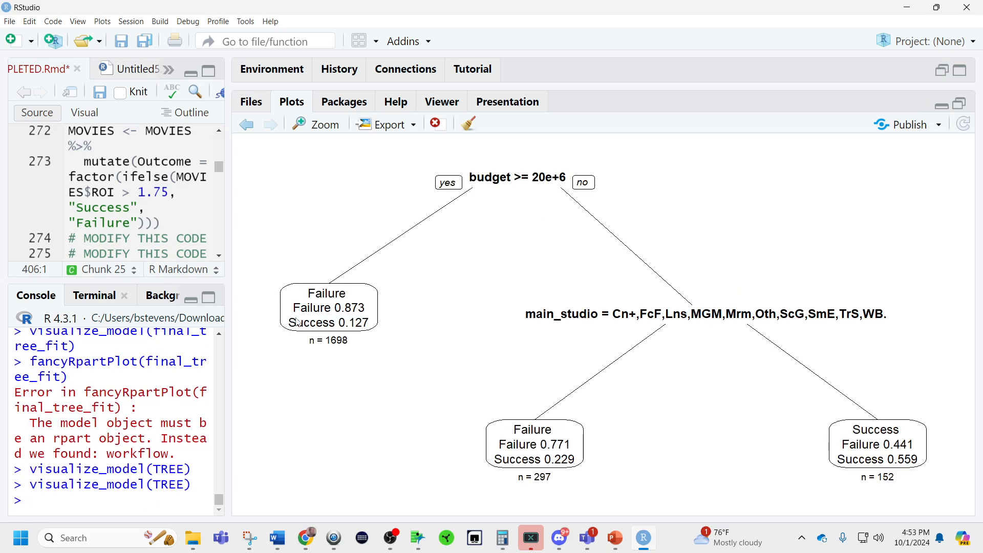
Go back and forth through the plot history to compare the tree plots.
left_click(245, 127)
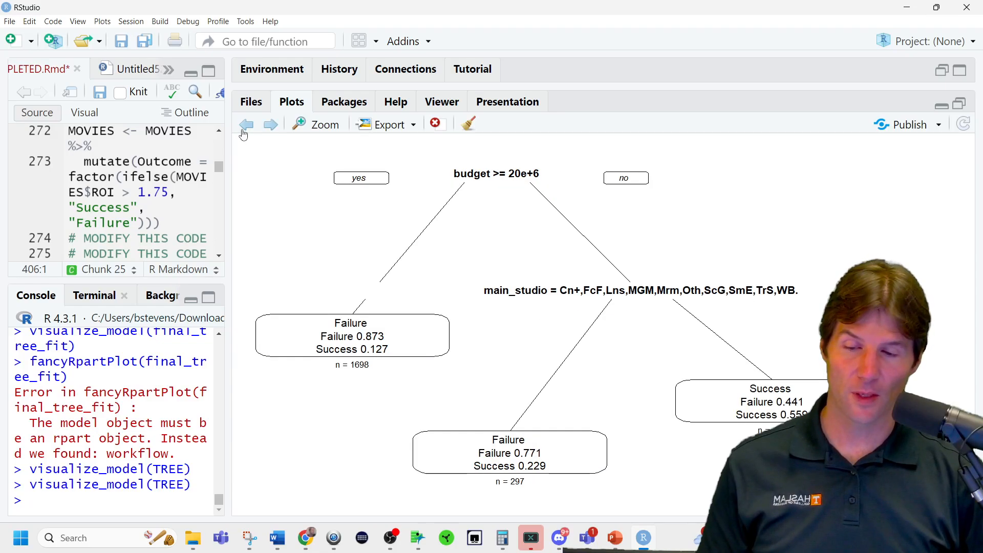
left_click(244, 128)
left_click(244, 128)
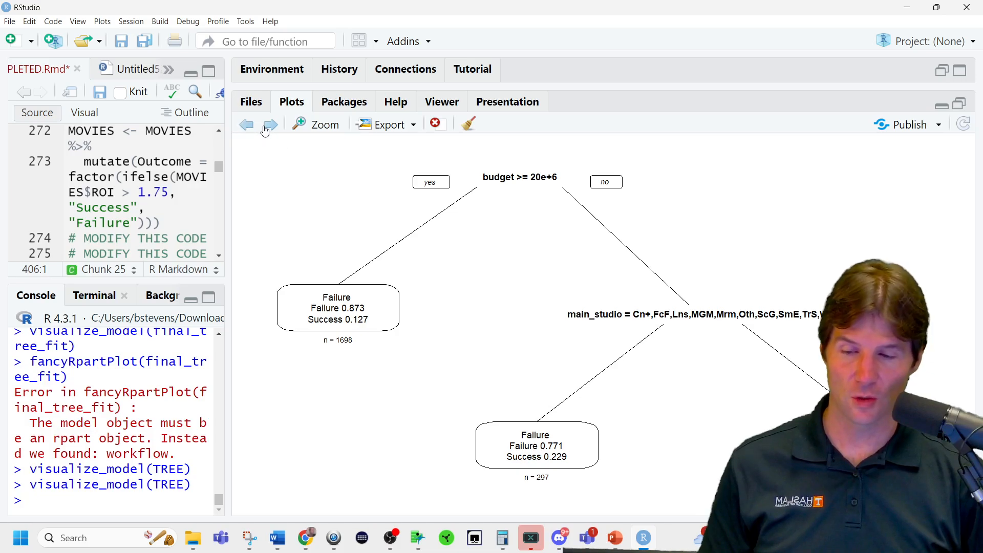
left_click(264, 132)
left_click(572, 269)
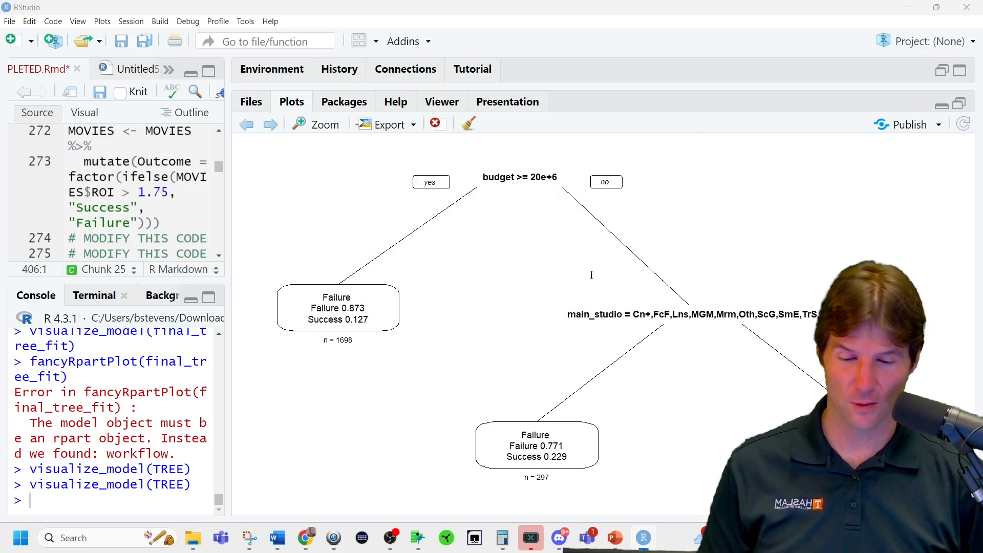
Widen the source area and examine the Outcome formula, minbucket, and cp arguments in the multi-line TREE rpart chunk.
left_click_drag(228, 258, 670, 280)
scroll(459, 205, "down", 10)
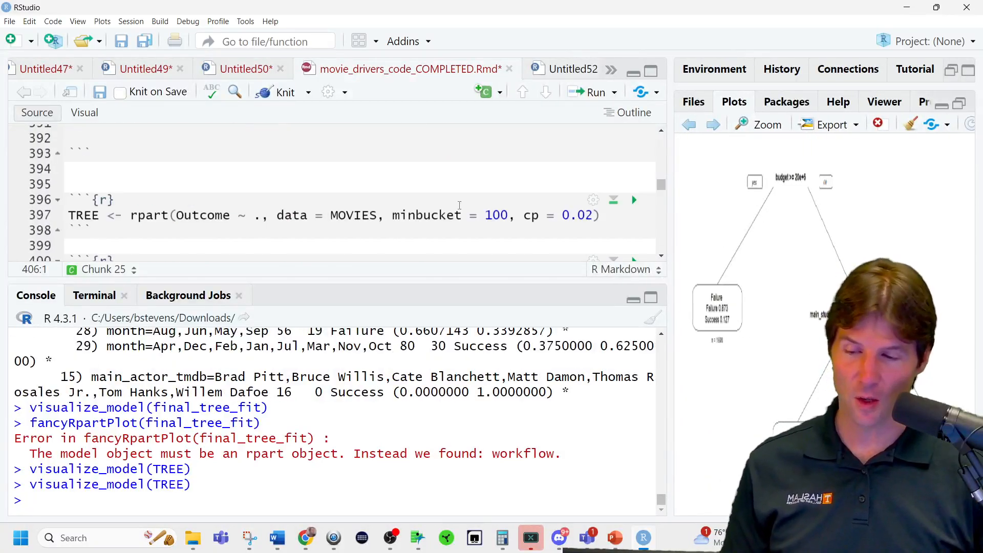
scroll(459, 205, "down", 7)
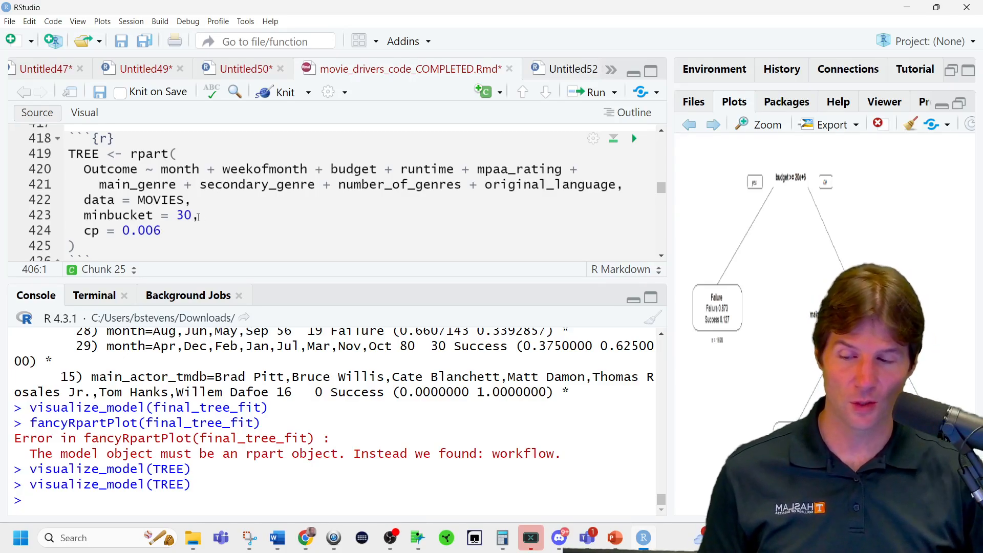
left_click_drag(191, 217, 176, 215)
left_click(153, 154)
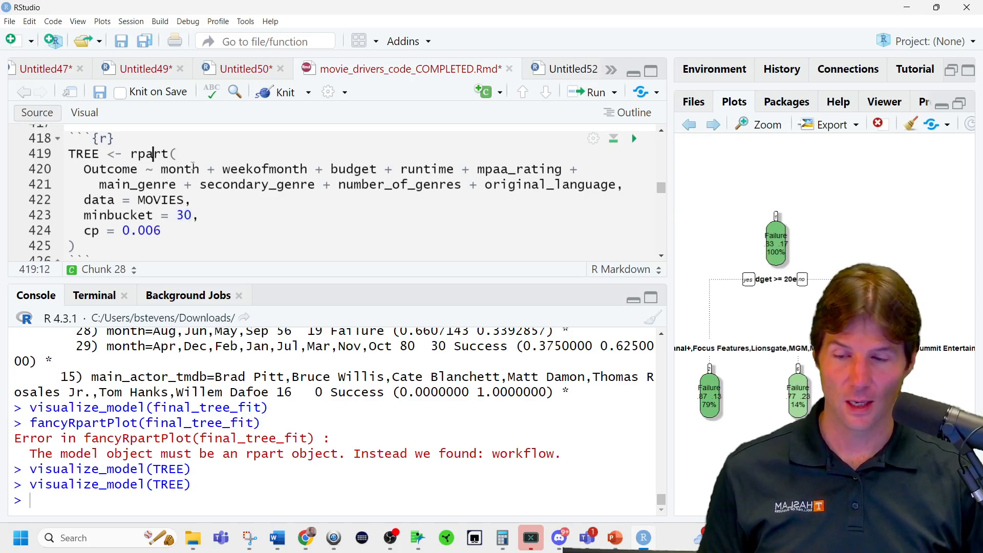
left_click(192, 150)
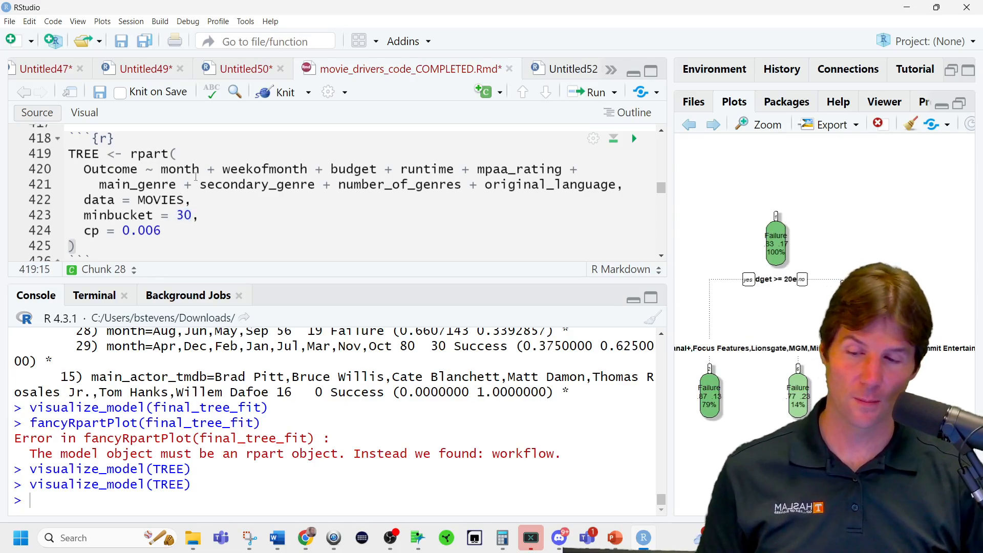
double_click(122, 171)
left_click(140, 170)
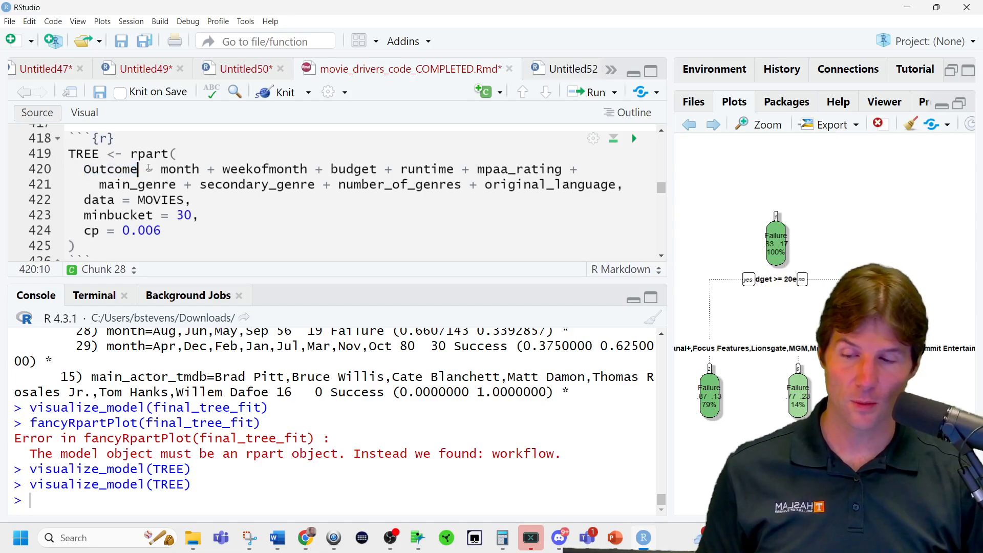
Review the predictors in the Outcome formula and run the multi-line rpart call to refit TREE on MOVIES.
left_click_drag(153, 171, 617, 189)
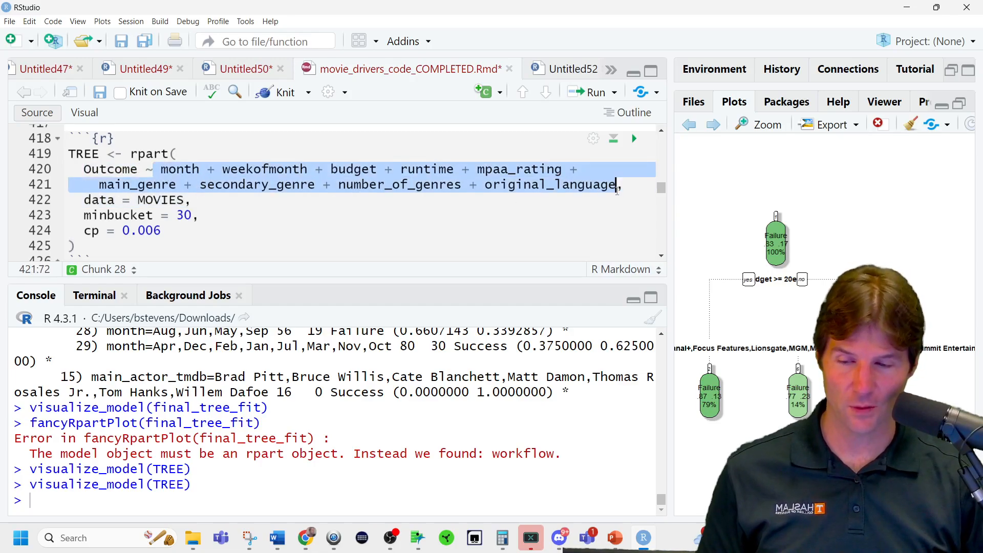
left_click(617, 194)
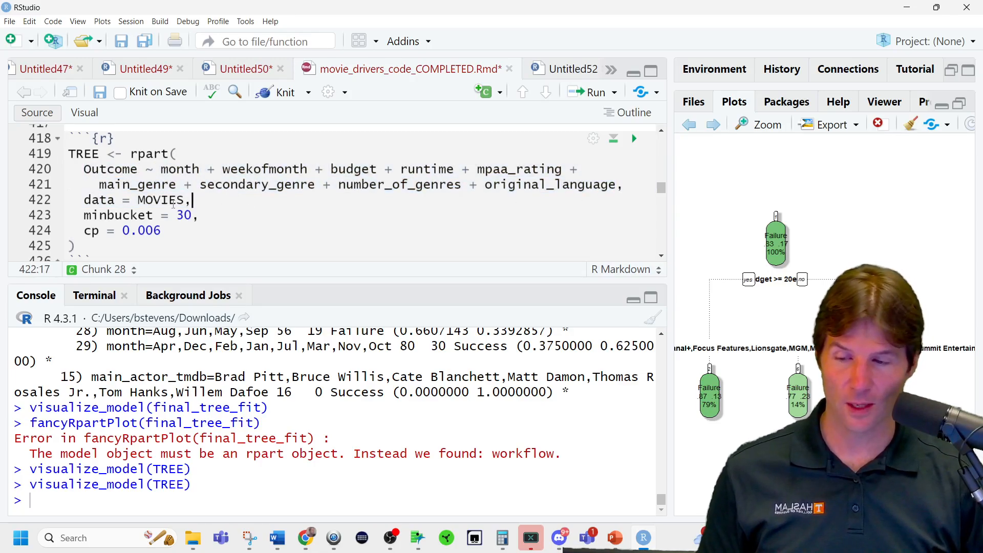
left_click(174, 152)
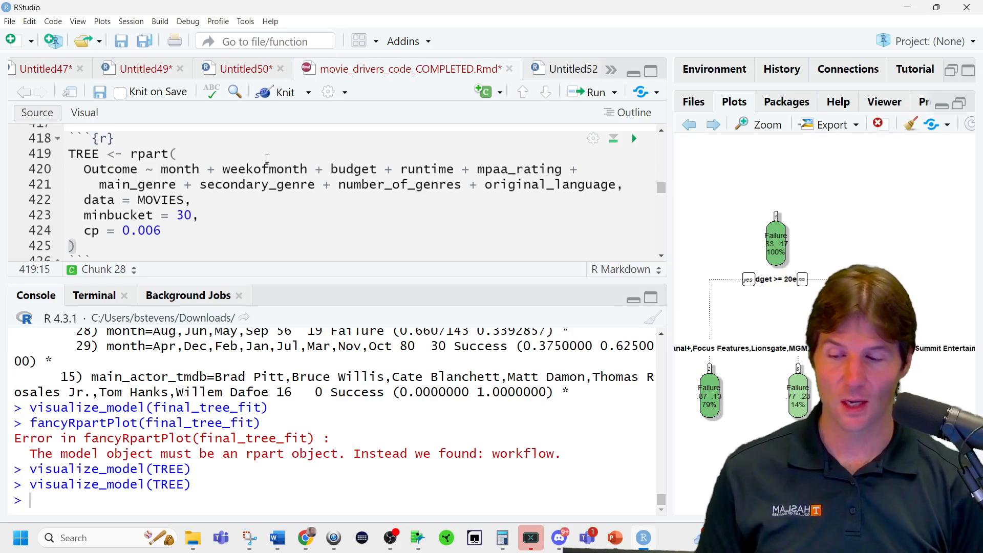
key("ctrl+Return")
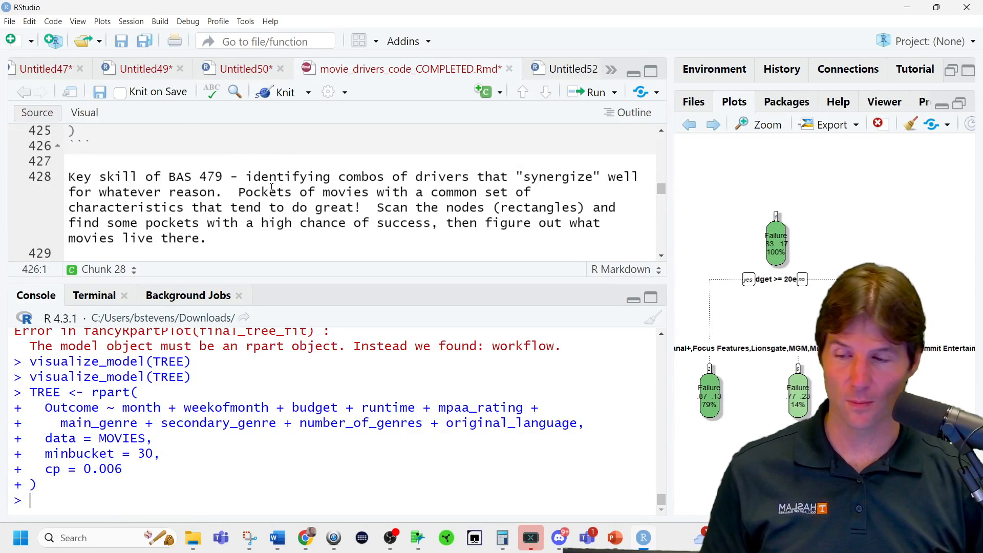
Add visualize_model(TREE) on a new line below the rpart call in the same chunk and run it.
scroll(271, 188, "up", 3)
left_click(115, 242)
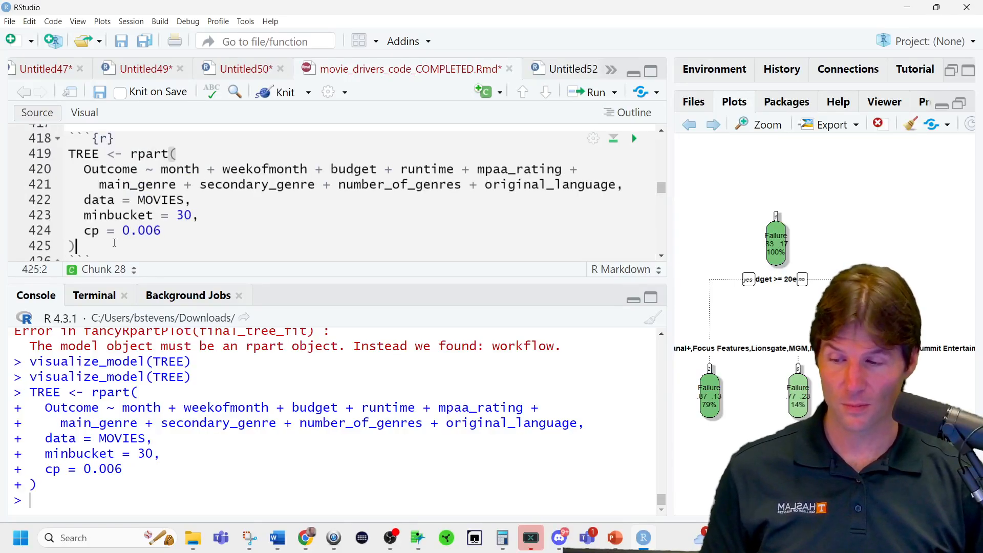
key("Return")
type("visu")
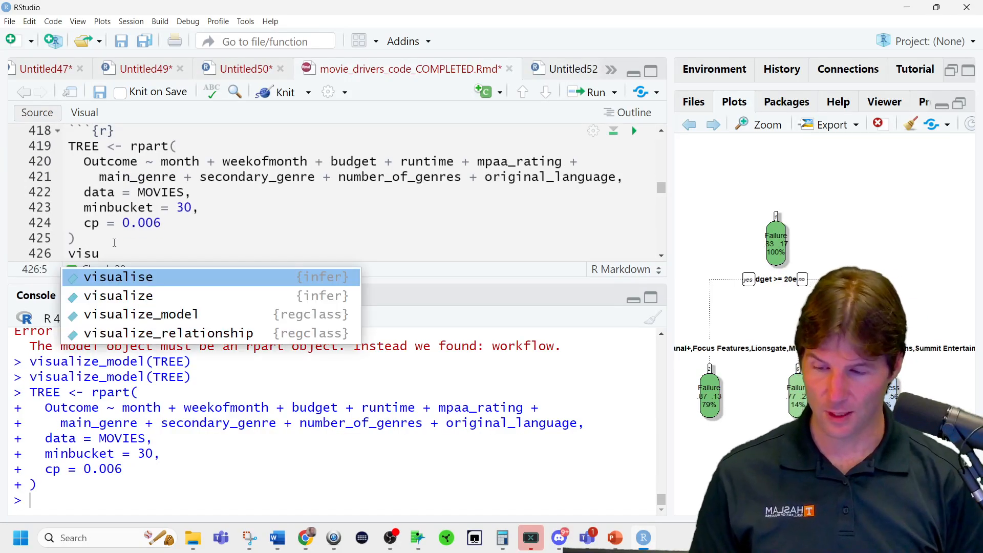
key("Down")
key("Up")
key("Return")
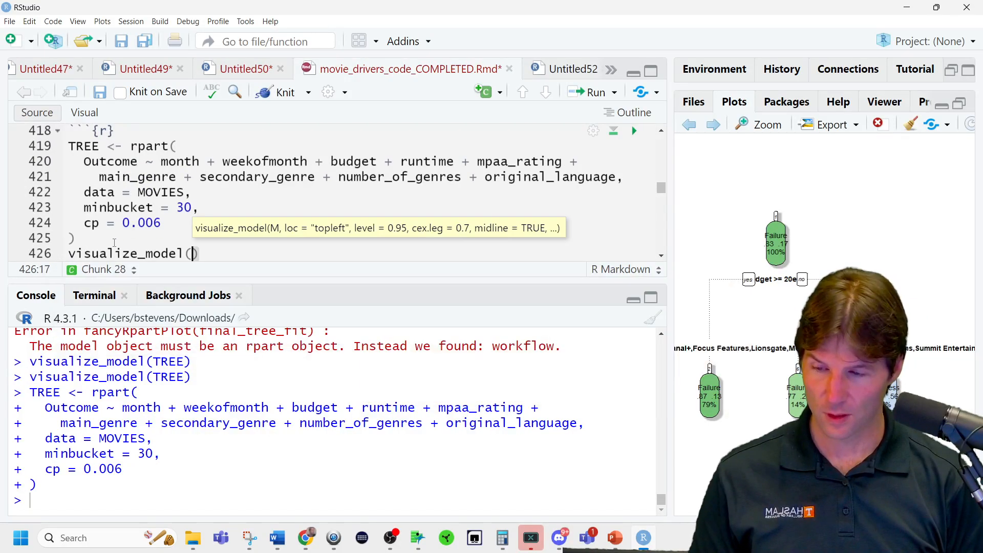
type("TREE")
key("ctrl+Return")
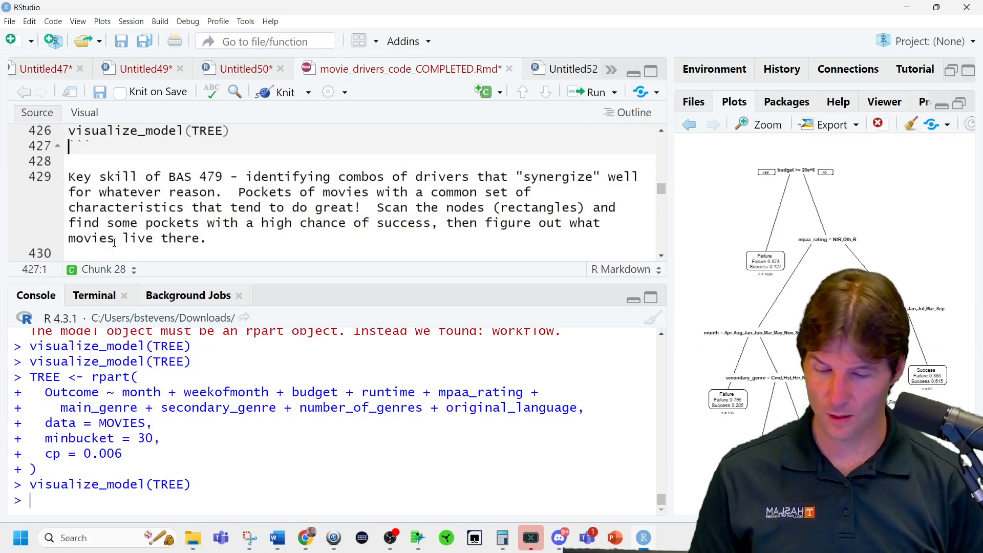
Widen the plot area and inspect the refitted tree in a maximized plot zoom window, closing that window when done.
left_click_drag(670, 241, 298, 239)
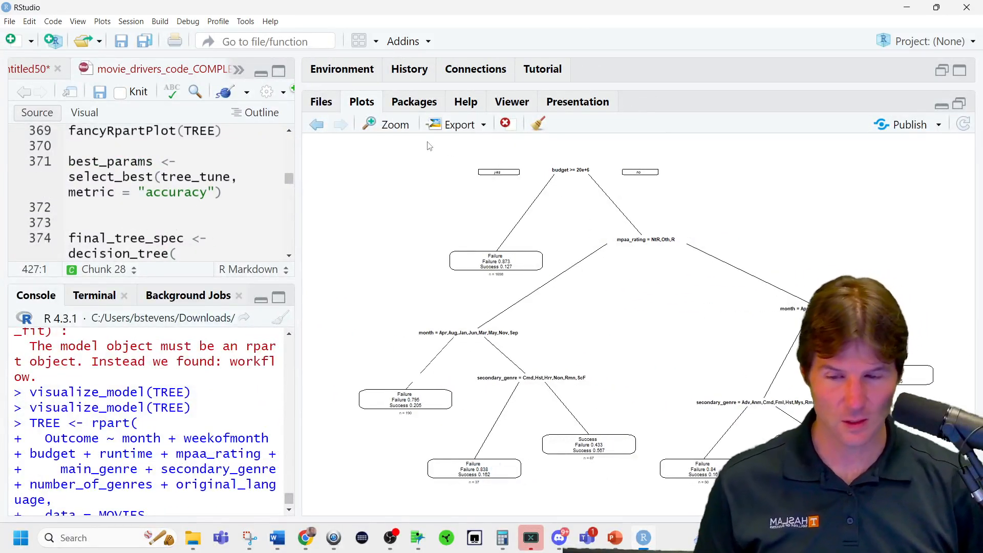
left_click(404, 126)
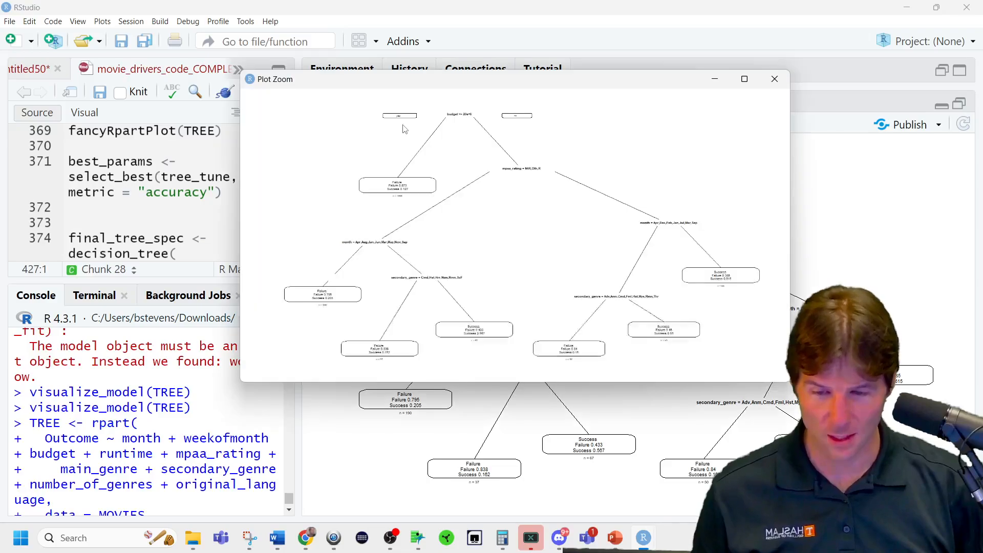
left_click(740, 85)
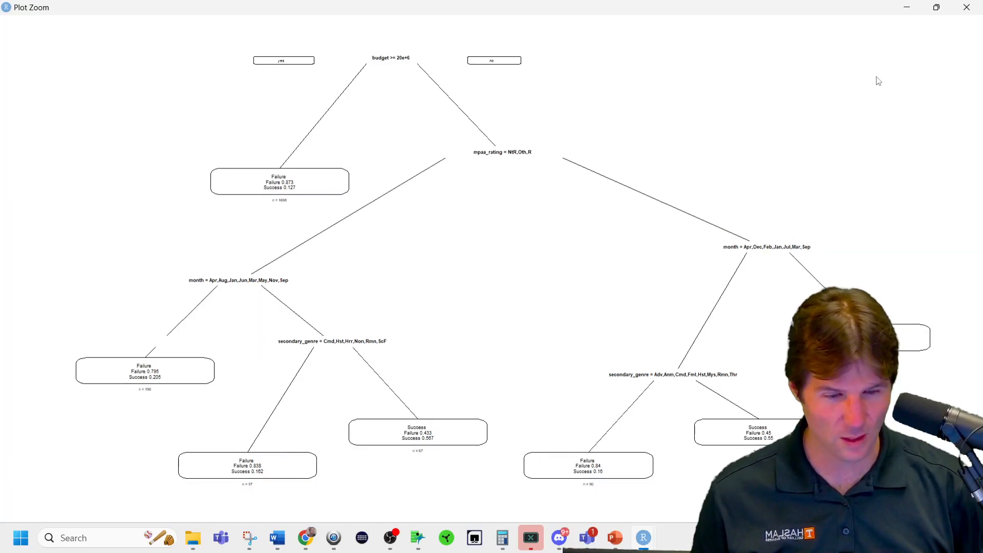
left_click(966, 8)
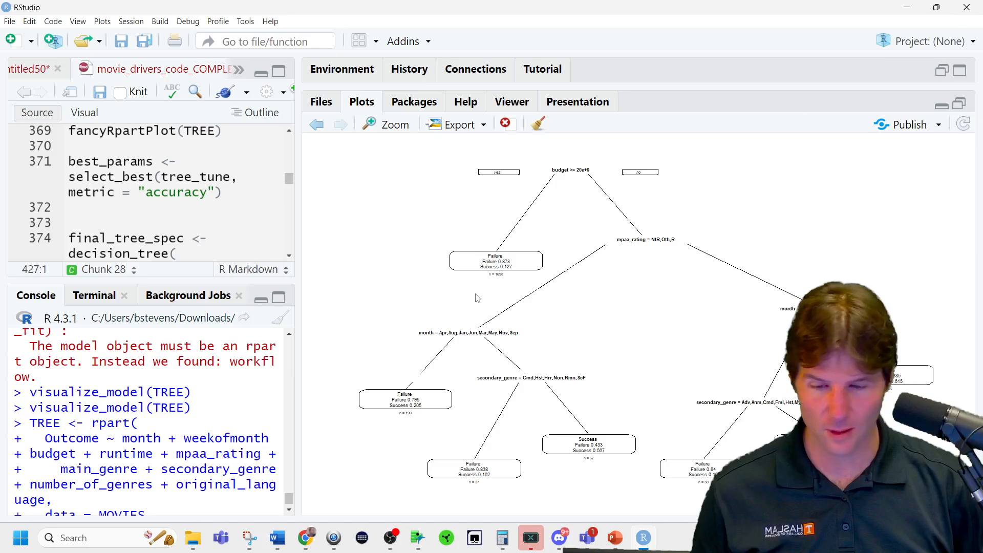
Reduce the interface zoom and run fancyRpartPlot(TREE) from the console to draw the refitted tree in the fancy style.
key("ctrl+minus")
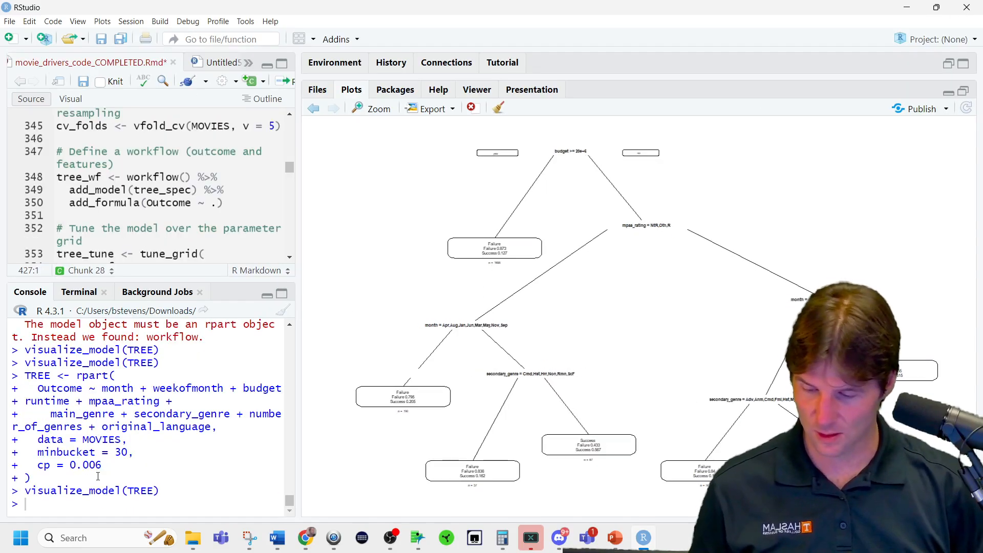
type("fanc")
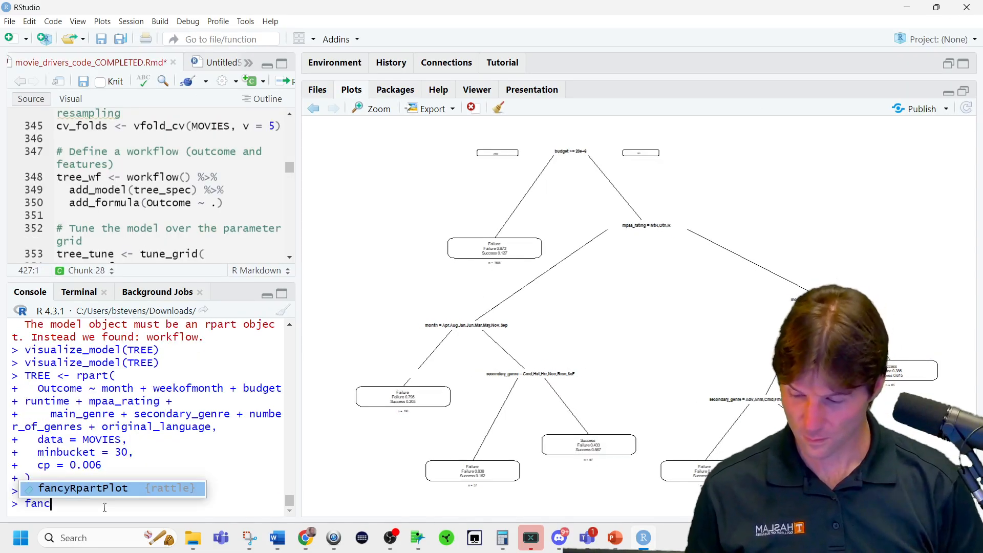
key("Tab")
type("TREE")
key("Return")
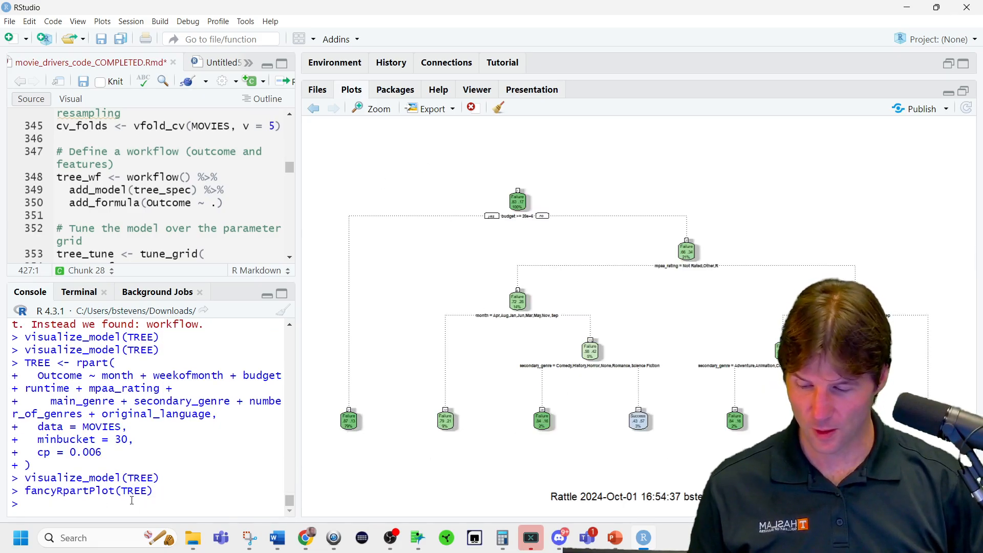
Rerun visualize_model(TREE) from the console history to redraw the plain tree, and zoom the interface out one level.
key("Up")
key("Up")
key("Return")
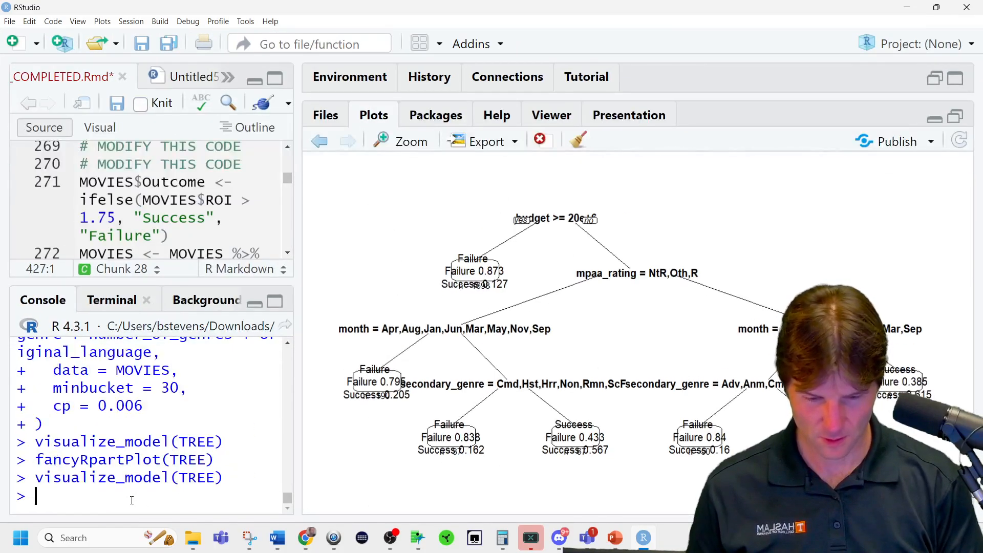
key("ctrl+minus")
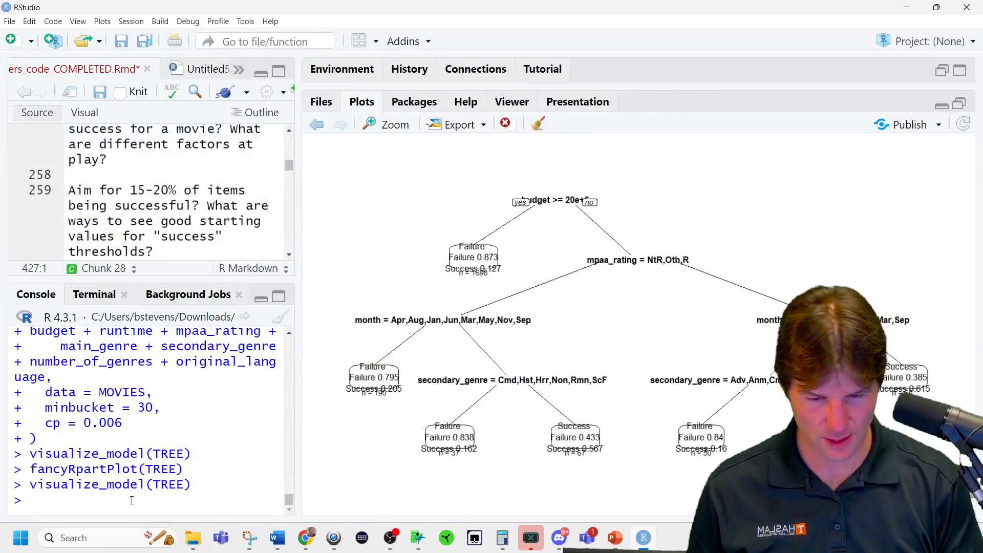
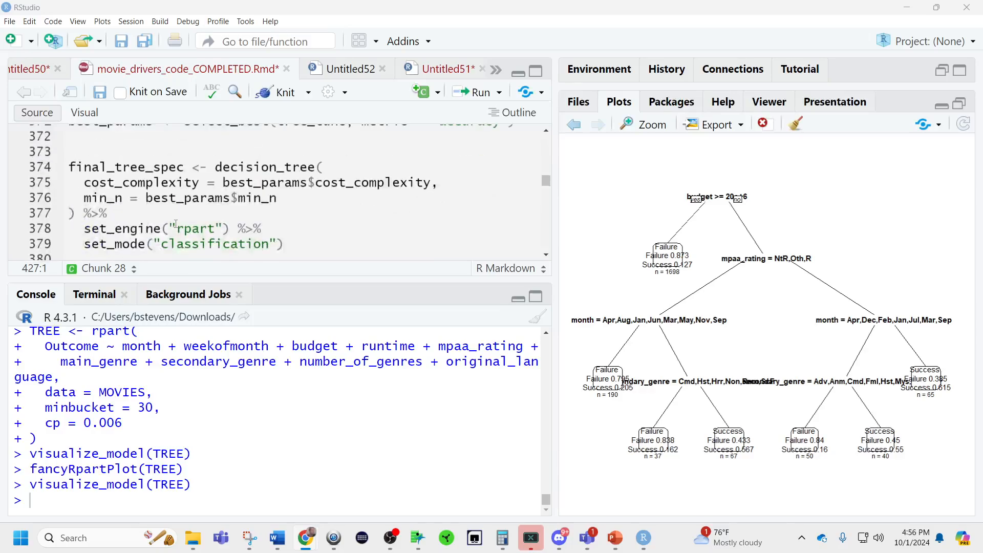
Add the comment "#Save a vector of predicted probability to my MOVIES dataframe." at the end of the AITree chunk.
left_click(171, 135)
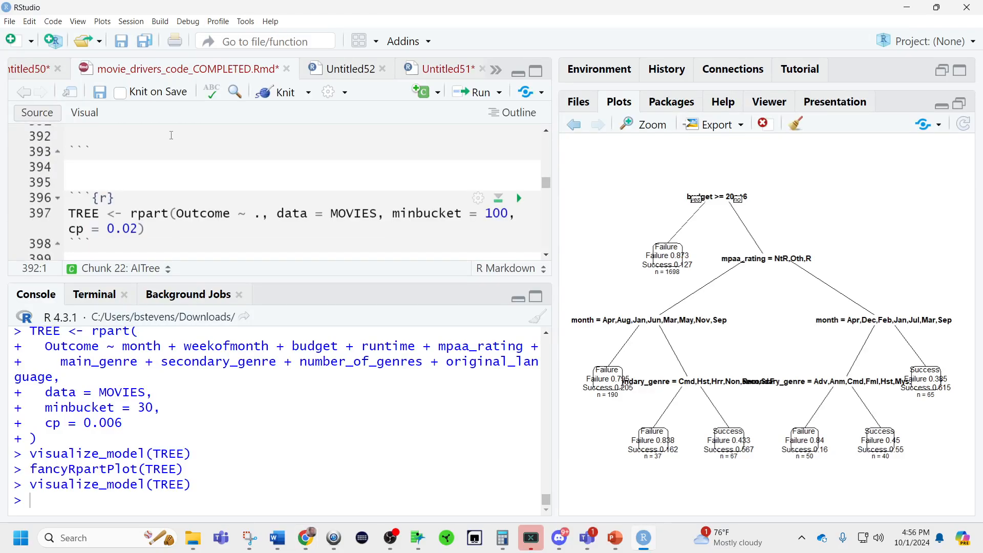
key("Return")
key("Return")
key("Up")
type("#")
type("Save a vector of predicted probability to my MOVIES dataframe.")
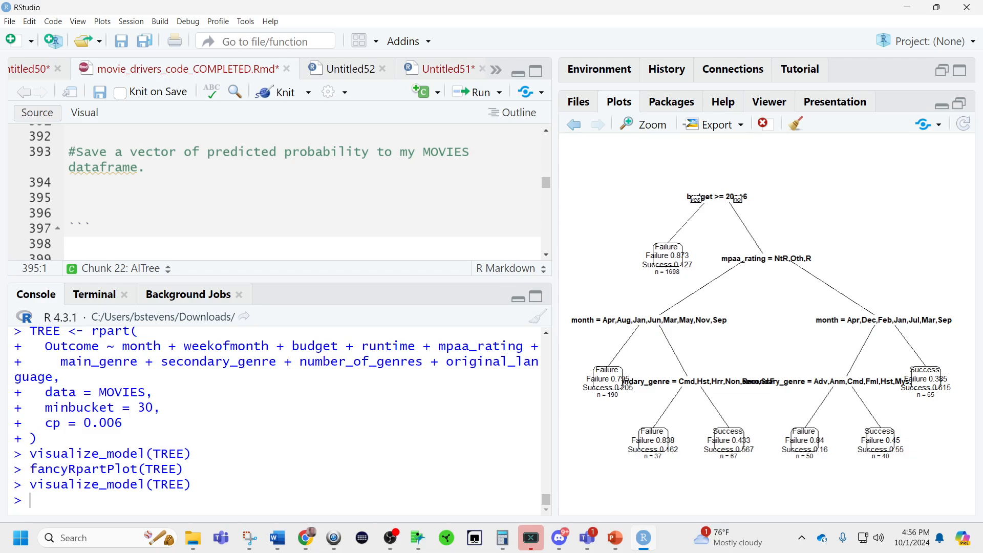
Paste the copied predicted-probability code below the new comment and shrink the interface zoom by two levels.
key("alt+Tab")
key("alt+Tab")
key("ctrl+v")
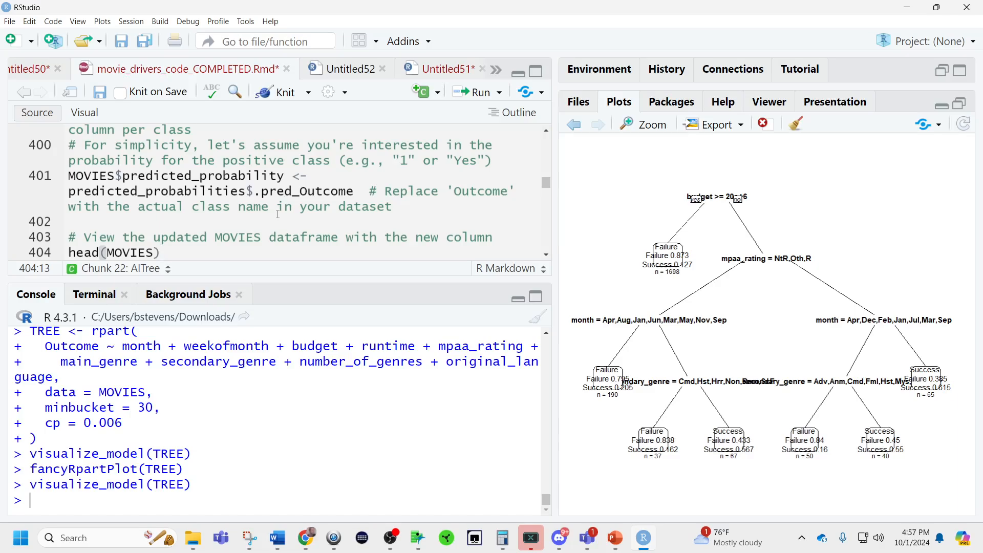
left_click(292, 191)
scroll(325, 190, "up", 2)
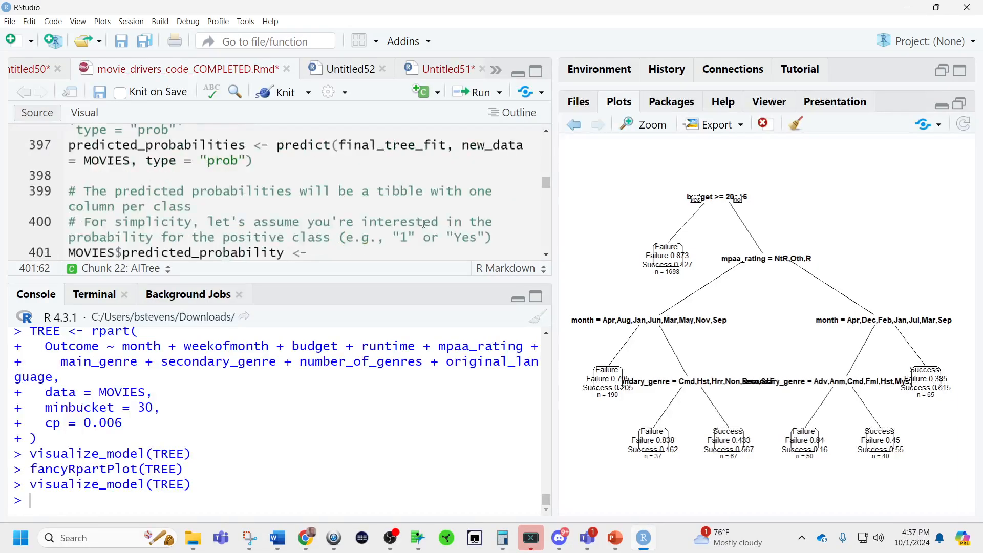
key("ctrl+z")
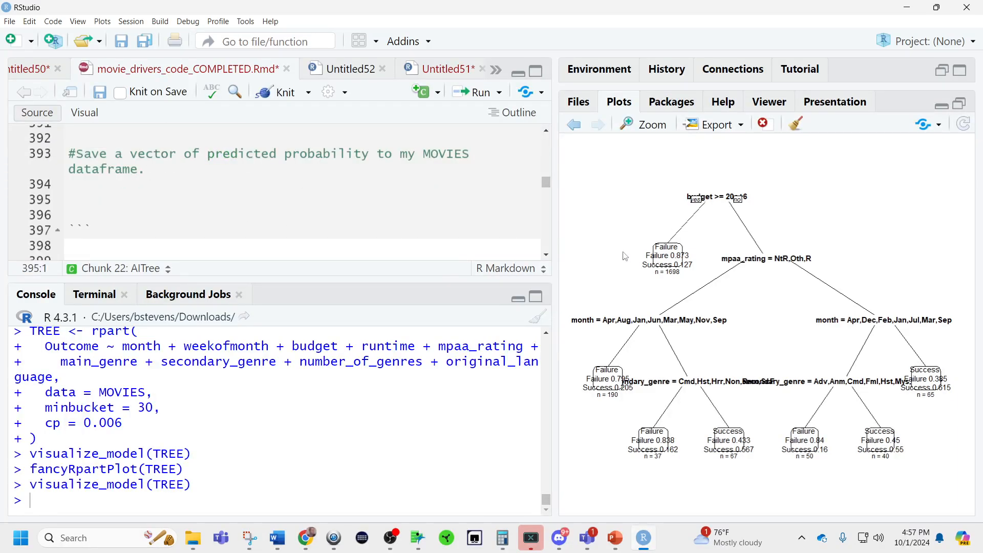
key("ctrl+minus")
key("ctrl+minus")
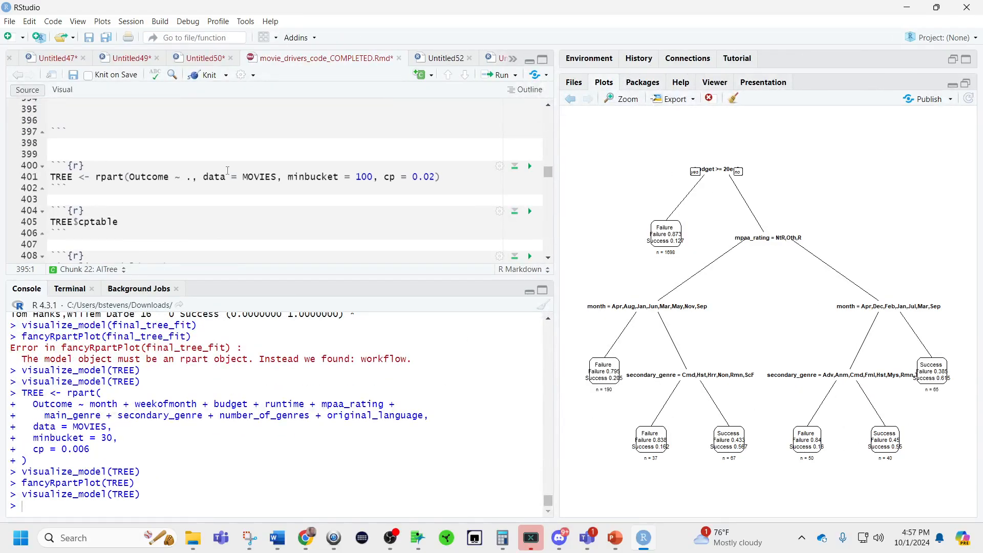
type("# Generate predicted probabilities # Since it's a classification model, you'll need to specify `type = \"prob\"` predicted_probabilities <- predict(final_tree_fit, new_data = MOVIES, type = \"prob\")  # The predicted probabilities will be a tibble with one column per class # For simplicity, let's assume you're interested in the probability for the positive class (e.g., \"1\" or \"Yes\") MOVIES$predicted_probability <- predicted_probabilities$.pred_Outcome  # Replace 'Outcome' with the actual class name in your dataset  # View the updated MOVIES dataframe with the new column head(MOVIES)")
scroll(256, 180, "up", 3)
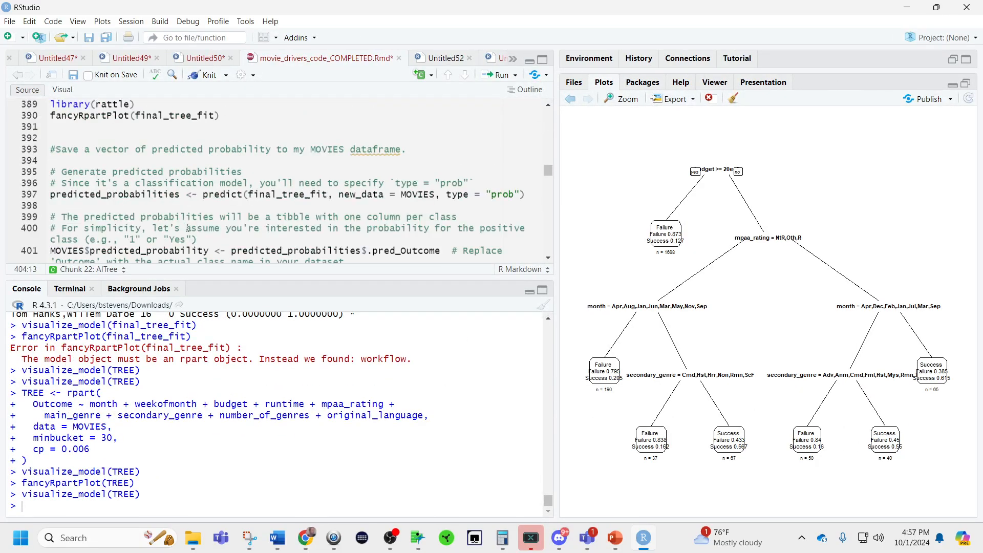
Replace final_tree_fit with TREE in the predict call for MOVIES and run that line.
scroll(256, 180, "down", 3)
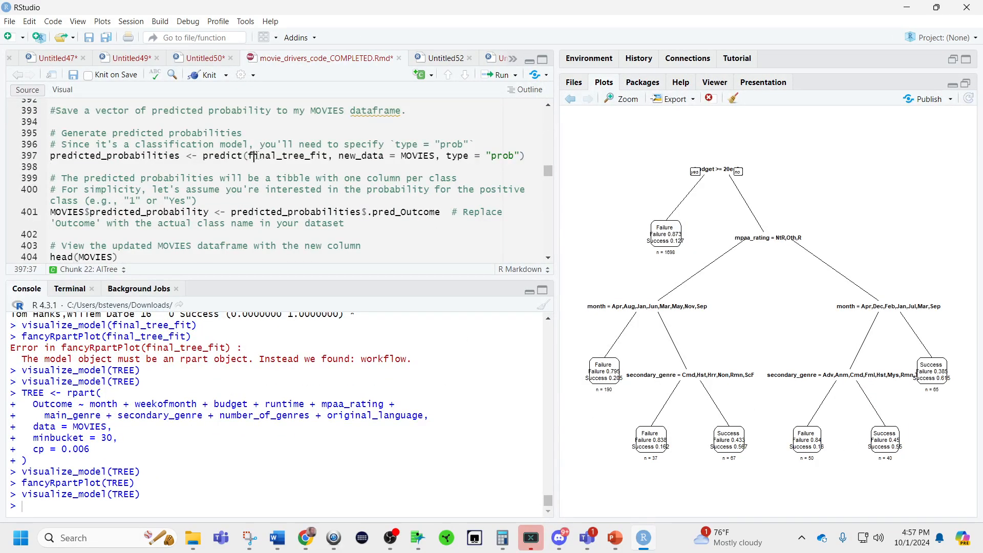
double_click(298, 156)
type("TREE")
left_click(361, 157)
left_click(358, 156)
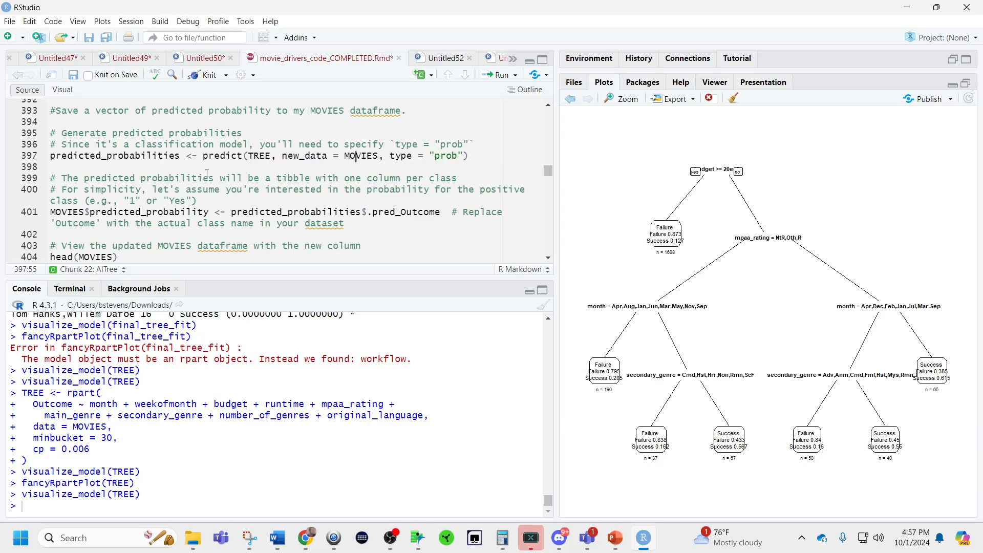
key("ctrl+Return")
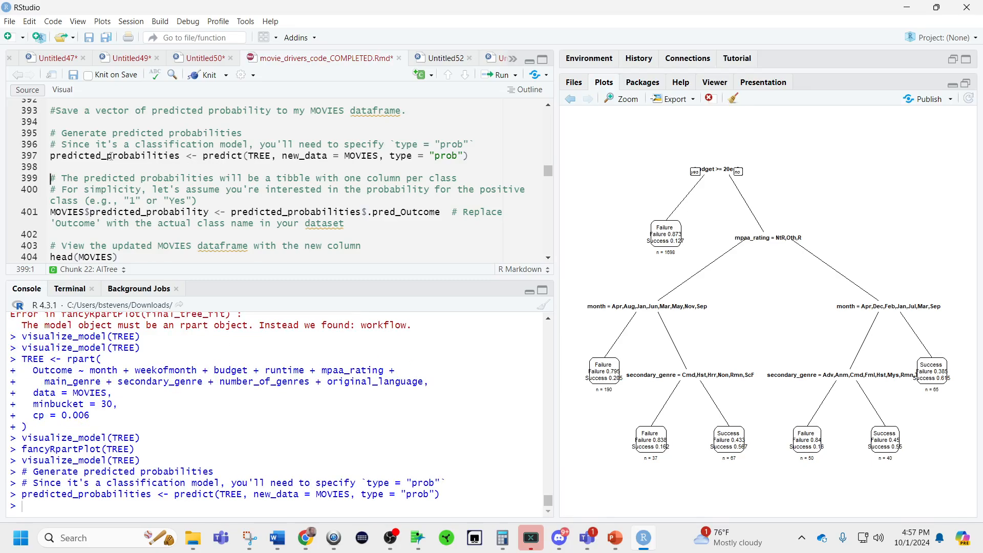
Print predicted_probabilities in the console and check the column names at the start of its output.
double_click(110, 157)
key("ctrl+Return")
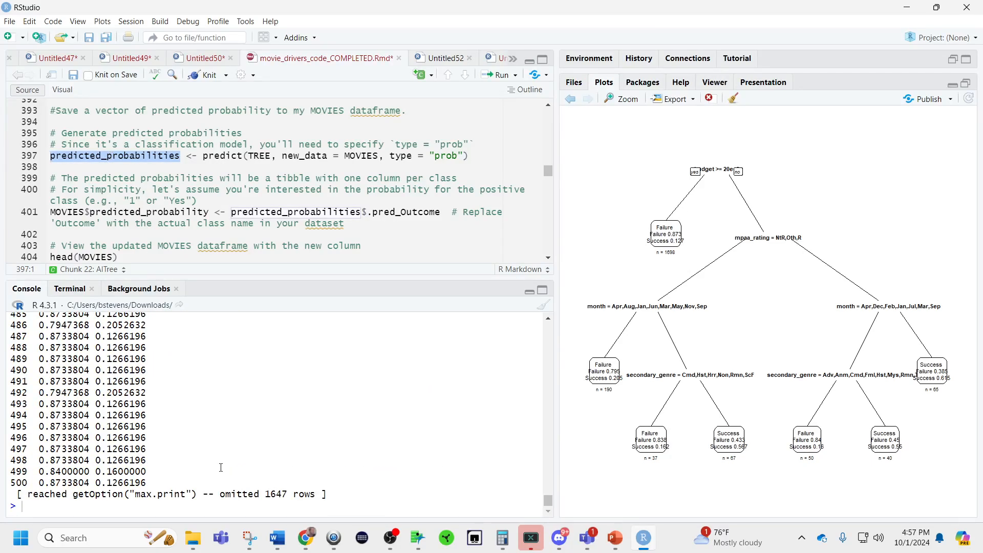
left_click_drag(442, 212, 199, 211)
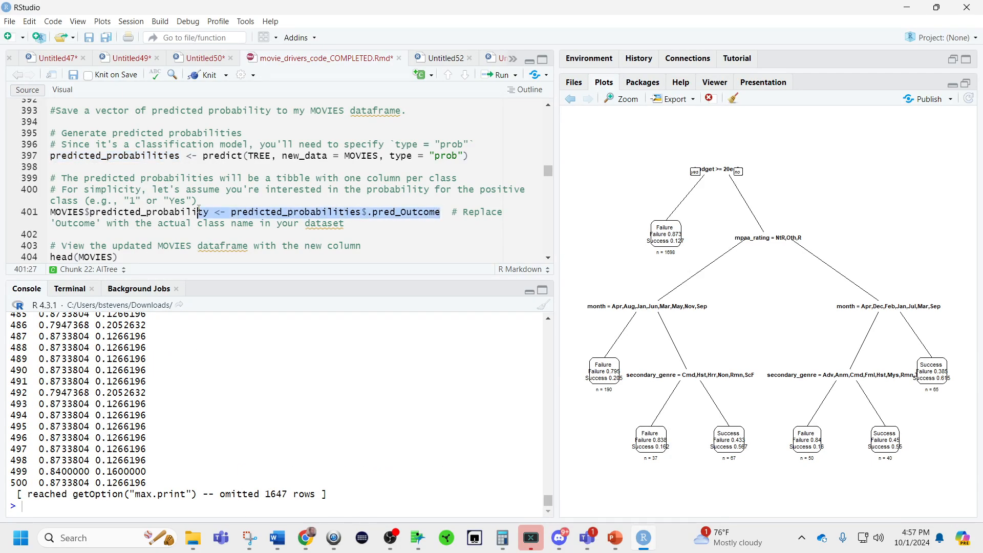
scroll(160, 433, "up", 20)
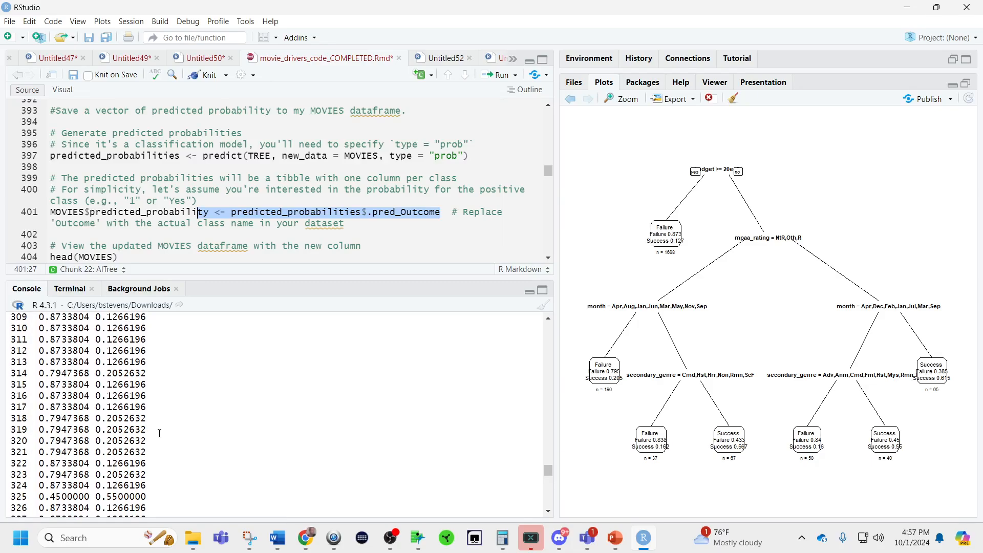
scroll(159, 434, "up", 20)
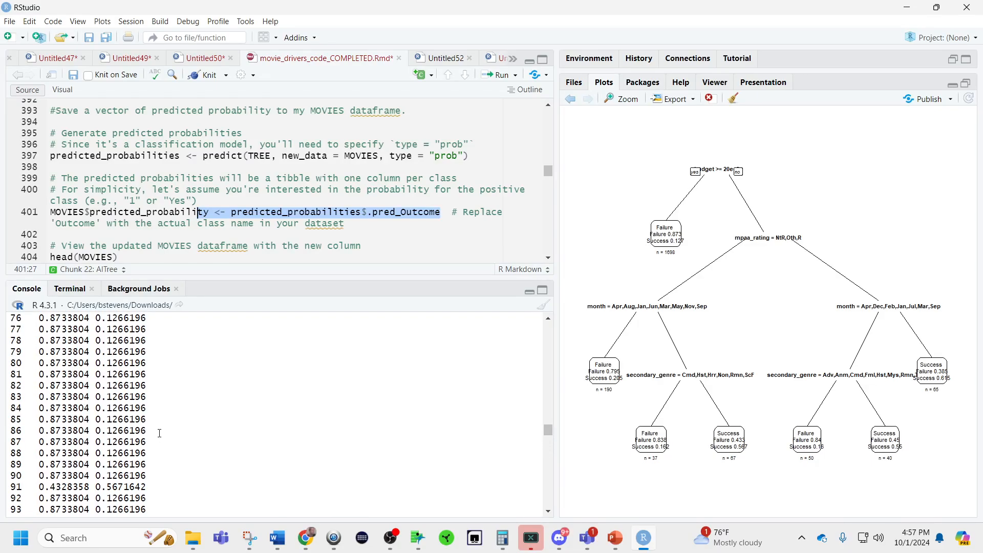
scroll(160, 433, "up", 10)
double_click(118, 424)
left_click_drag(445, 211, 236, 212)
key("BackSpace")
key("BackSpace")
type("predicte")
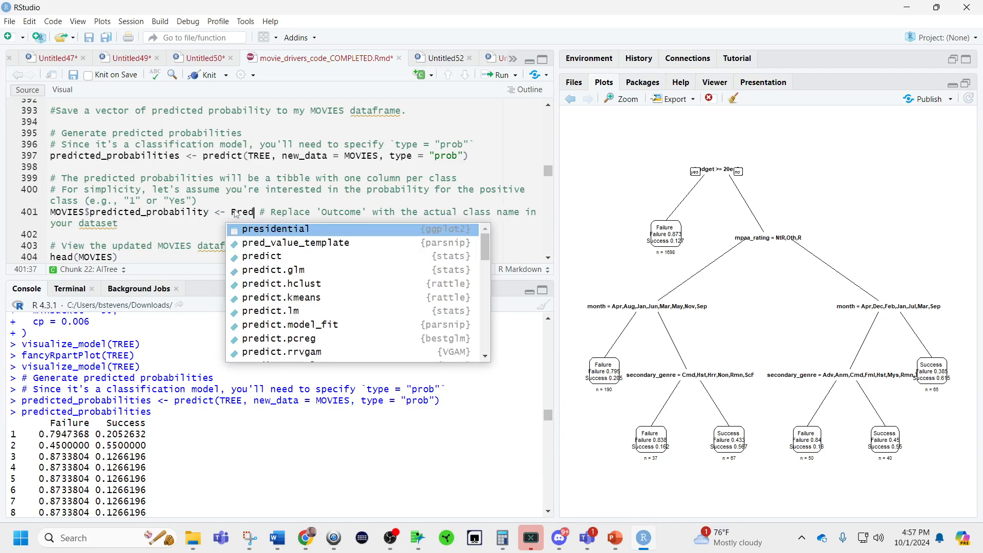
type("dp")
key("Tab")
type("$su")
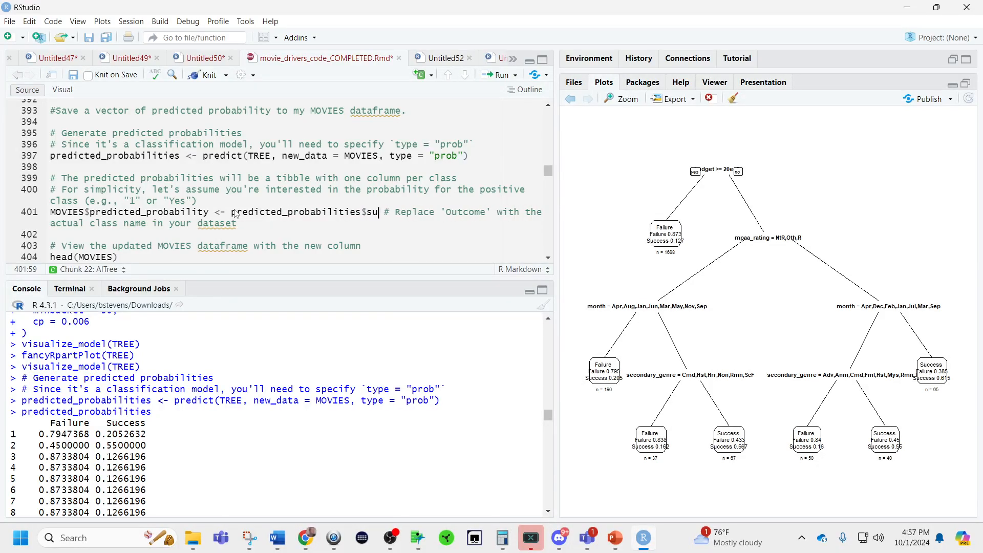
key("BackSpace")
key("BackSpace")
key("BackSpace")
key("BackSpace")
key("BackSpace")
key("BackSpace")
key("BackSpace")
key("BackSpace")
key("BackSpace")
key("BackSpace")
key("BackSpace")
key("BackSpace")
key("BackSpace")
key("BackSpace")
key("BackSpace")
key("BackSpace")
key("BackSpace")
key("BackSpace")
key("BackSpace")
key("BackSpace")
key("ctrl+z")
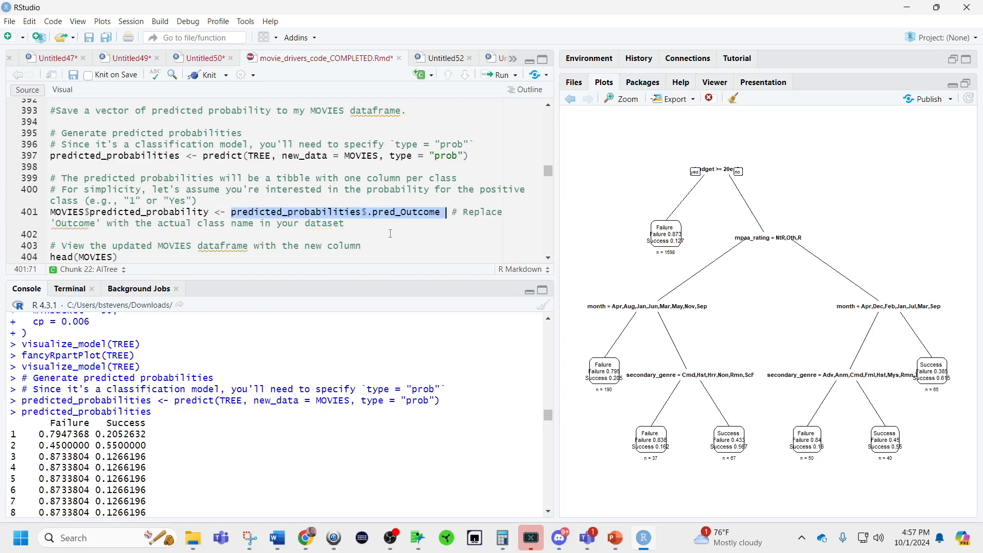
Run only the expression predicted_probabilities$.pred_Outcome from line 401 and check its console output.
left_click(435, 215)
left_click_drag(448, 211, 234, 222)
key("ctrl+Return")
left_click(259, 212)
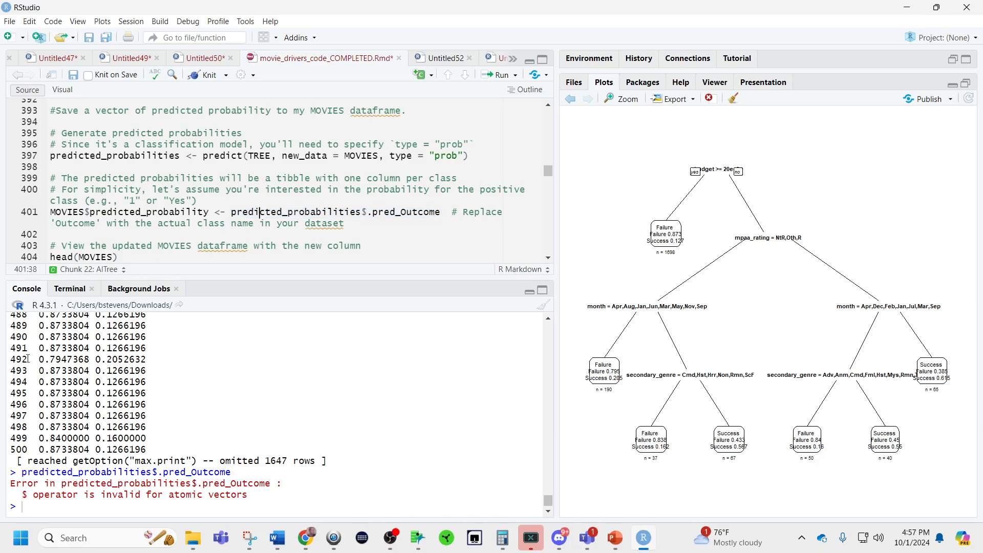
scroll(158, 357, "up", 10)
Replace the expression assigned in line 401 with plain predicted_probabilities and print that object.
double_click(140, 155)
key("ctrl+c")
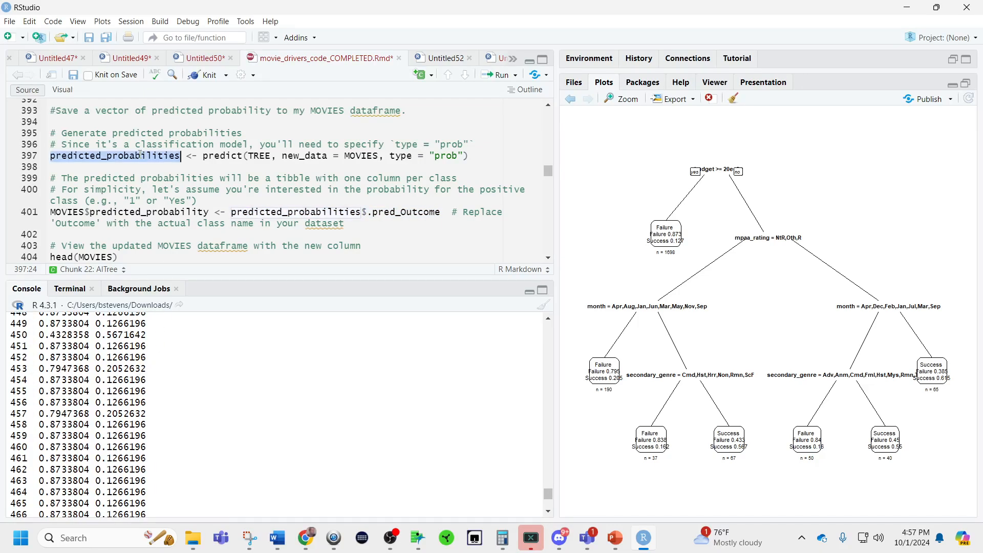
left_click_drag(439, 212, 231, 213)
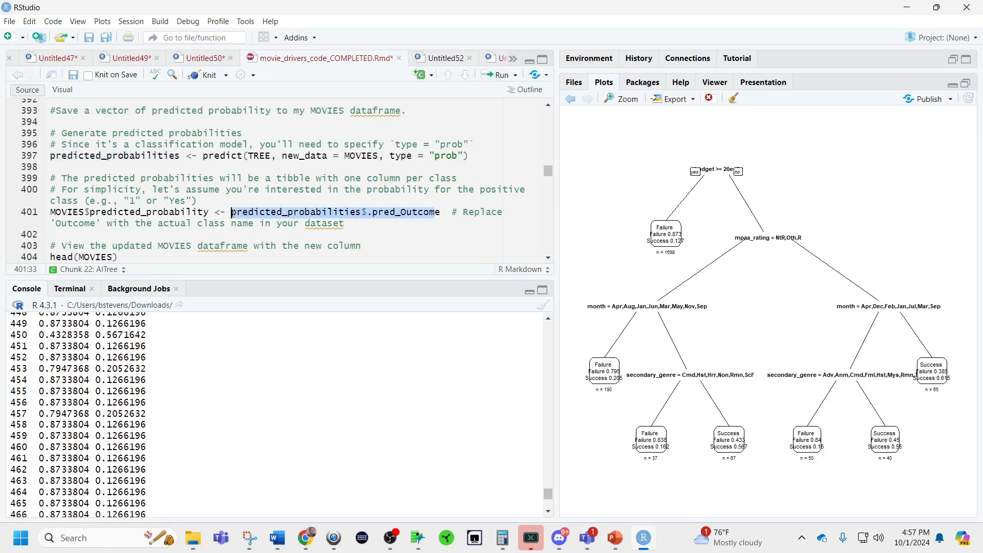
key("ctrl+v")
type("$")
key("BackSpace")
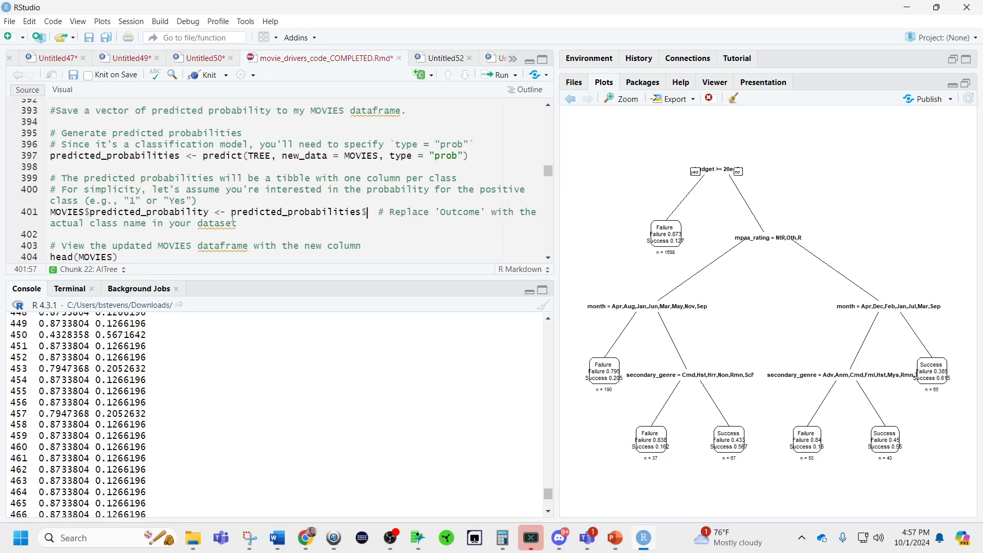
scroll(244, 456, "up", 20)
scroll(241, 454, "up", 20)
key("BackSpace")
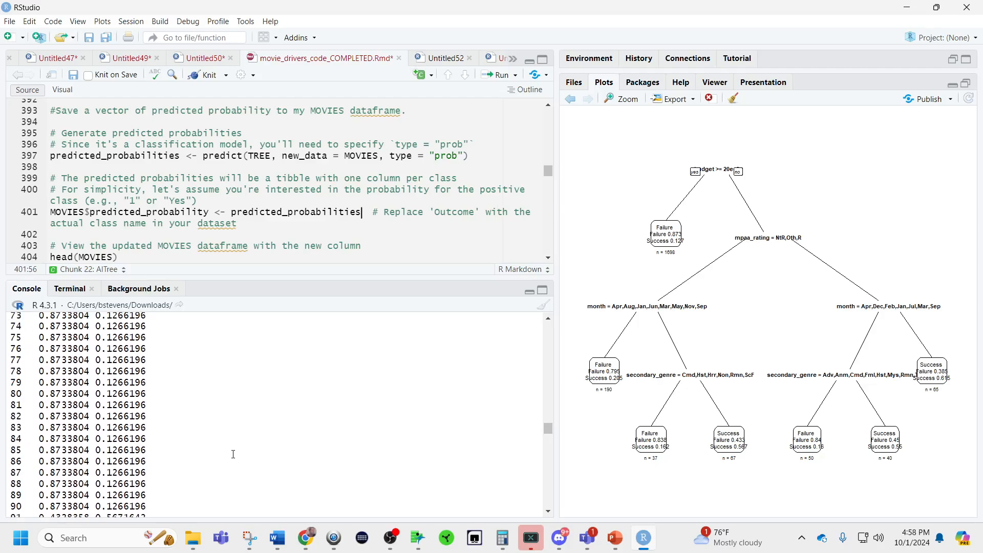
double_click(341, 210)
key("ctrl+Return")
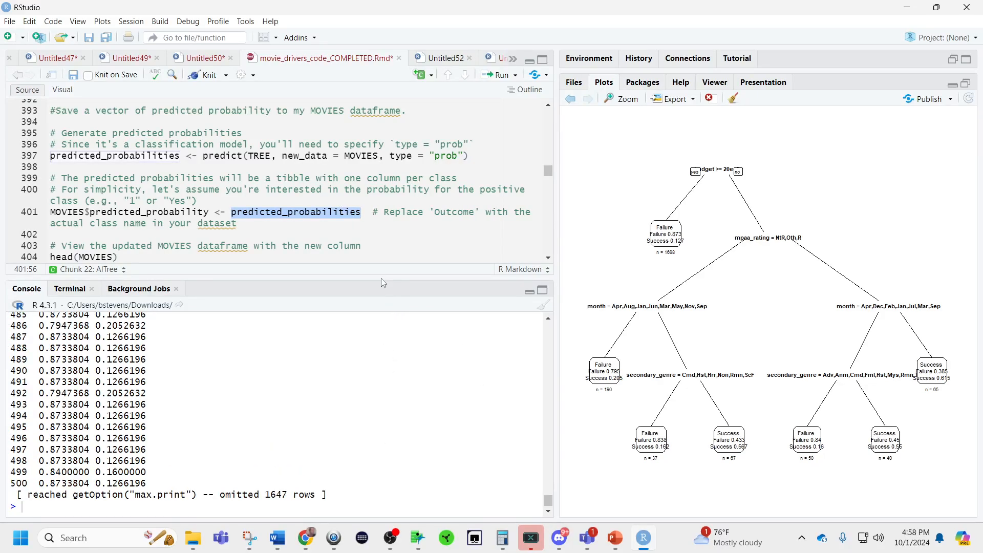
Restrict predicted_probabilities in line 401 to its second column with [,2] and run the assignment to MOVIES$predicted_probability.
left_click(363, 210)
type("[,2")
left_click_drag(200, 201, 384, 213)
left_click(227, 212)
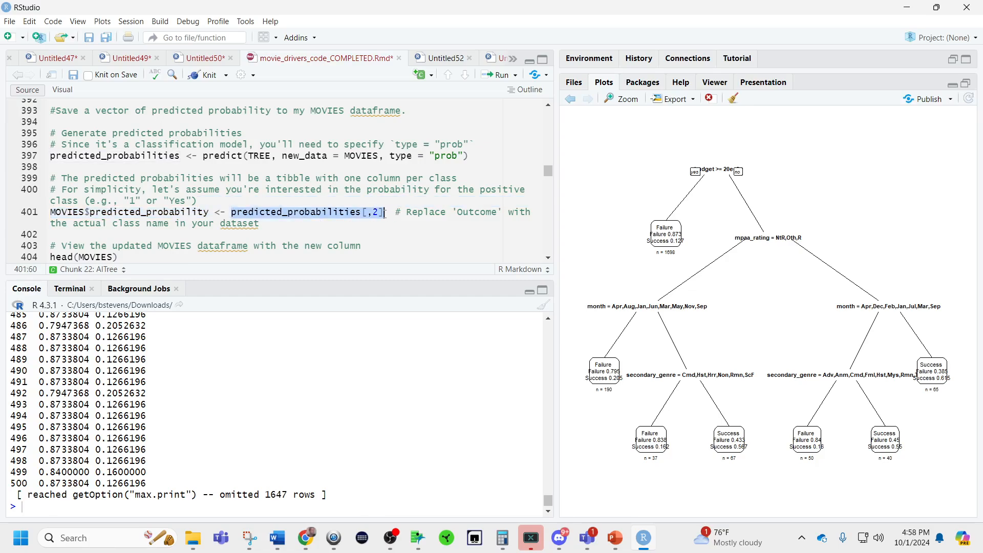
key("ctrl+Return")
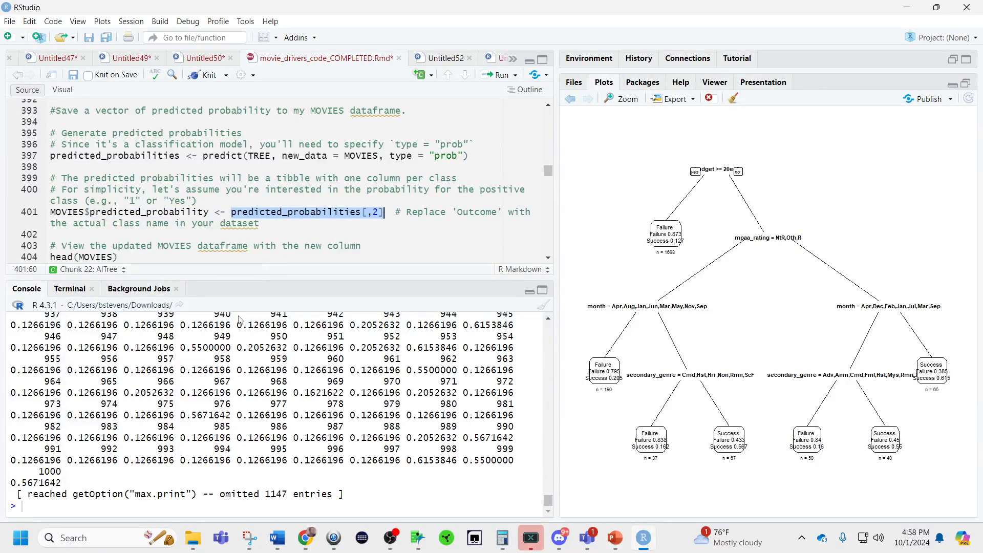
left_click(141, 212)
key("ctrl+Return")
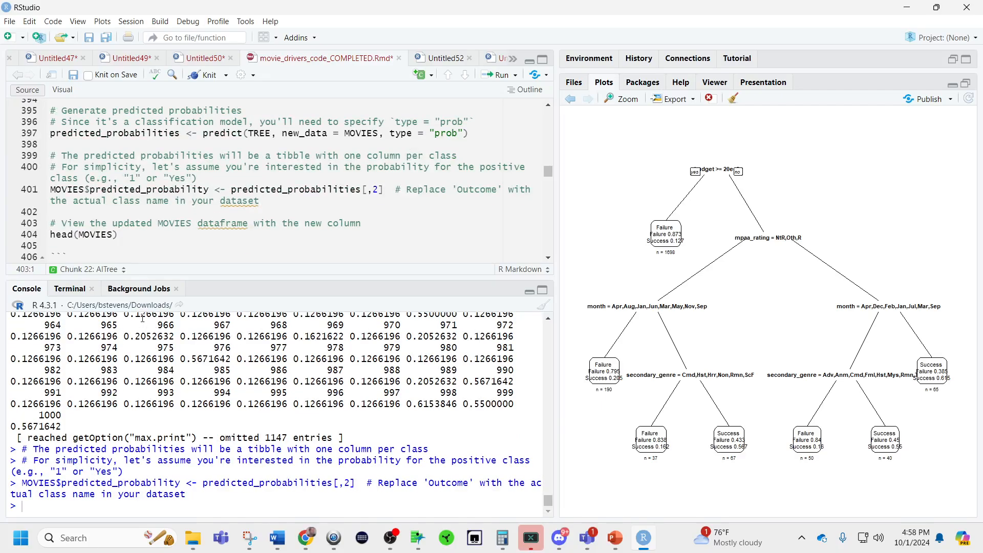
Restore and enlarge the Environment pane, and open the MOVIES data frame in the data viewer.
double_click(74, 189)
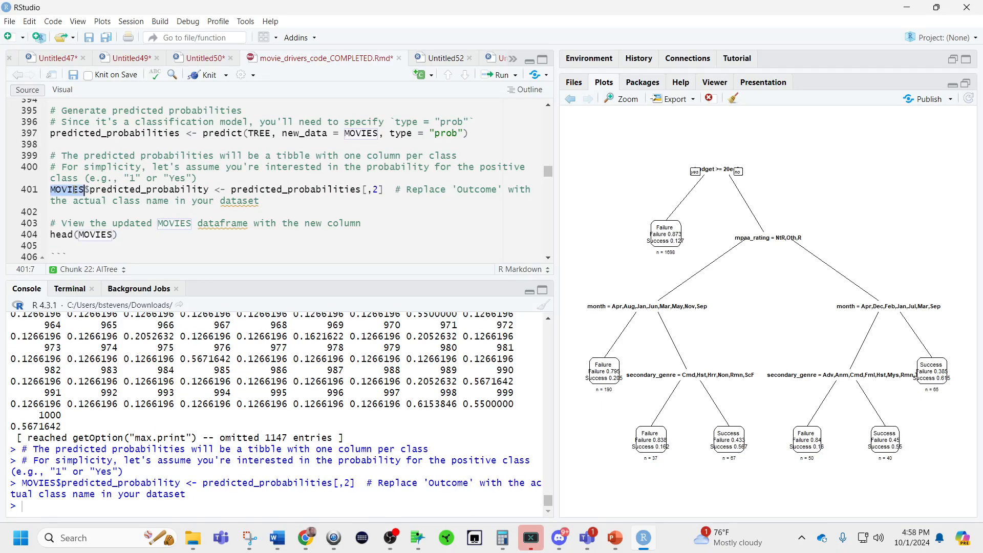
left_click(965, 83)
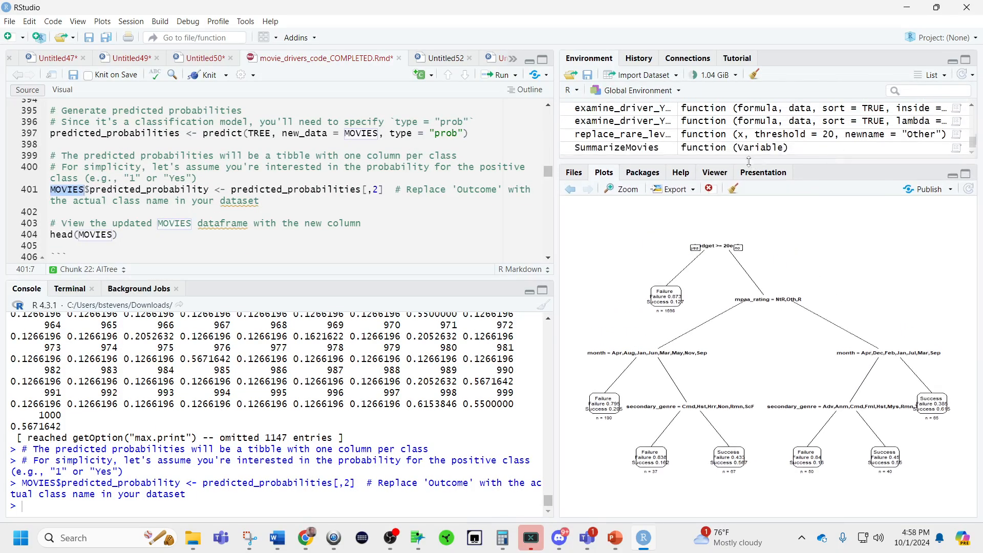
left_click_drag(749, 161, 748, 322)
scroll(660, 249, "up", 5)
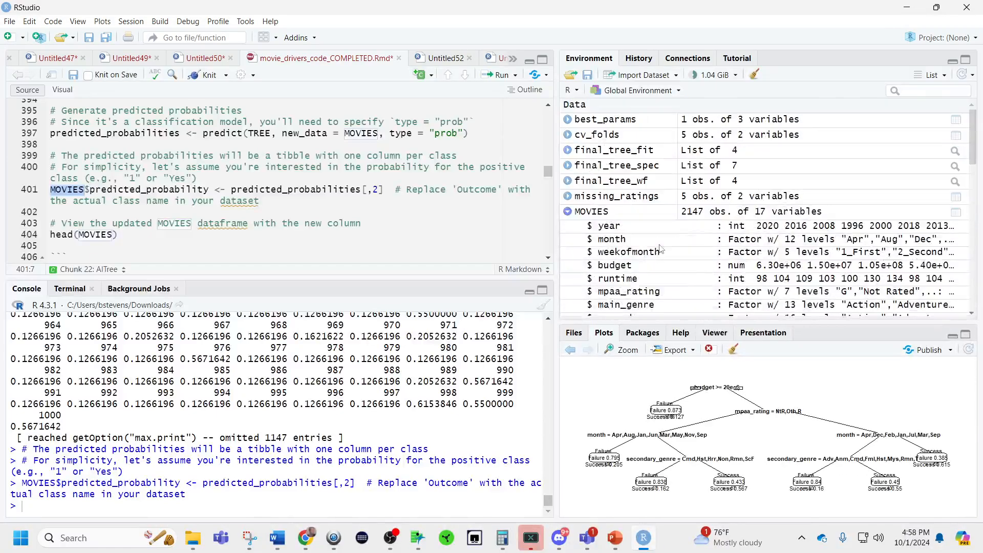
left_click(611, 212)
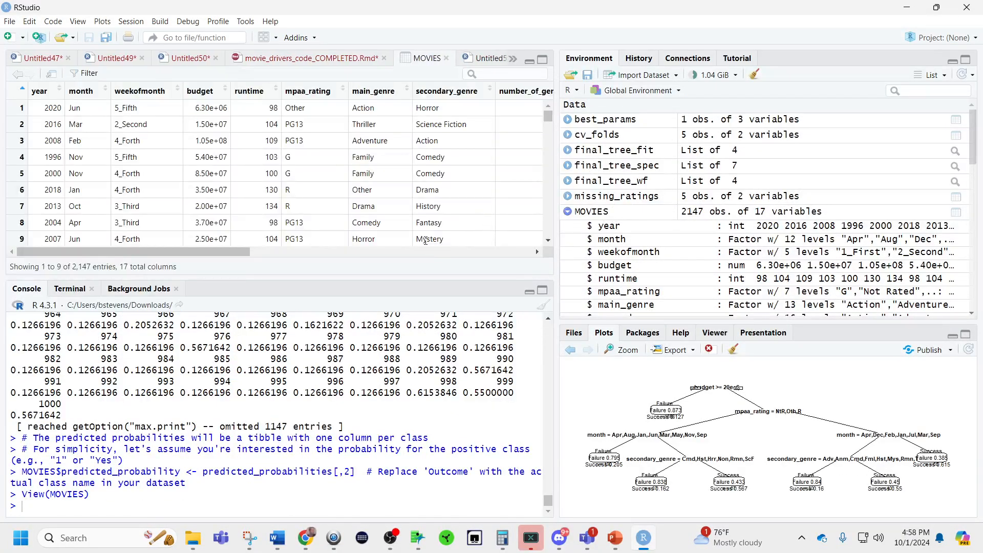
Sort the MOVIES table by predicted_probability in descending order and examine the attributes of the highest-ranked movies.
left_click(430, 252)
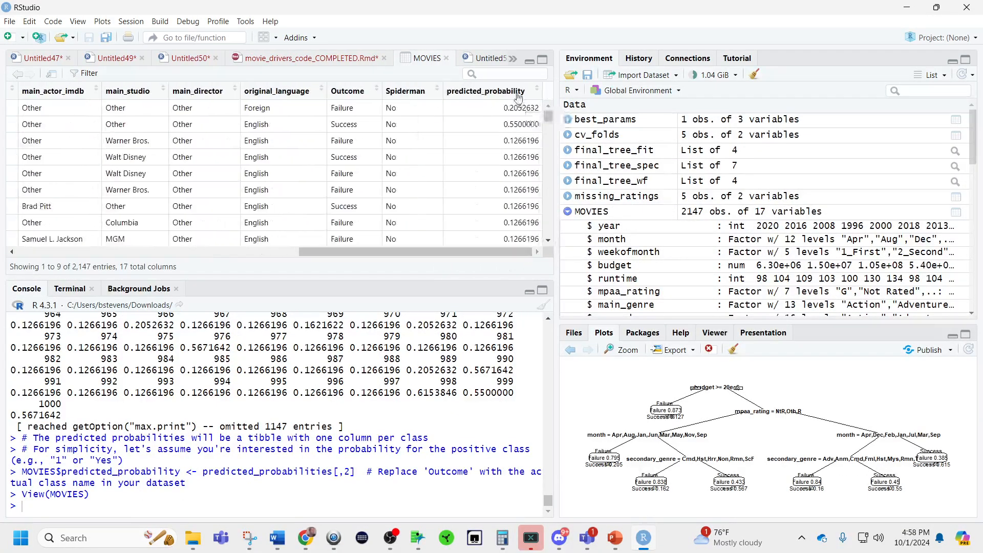
left_click(518, 97)
left_click_drag(495, 251, 79, 262)
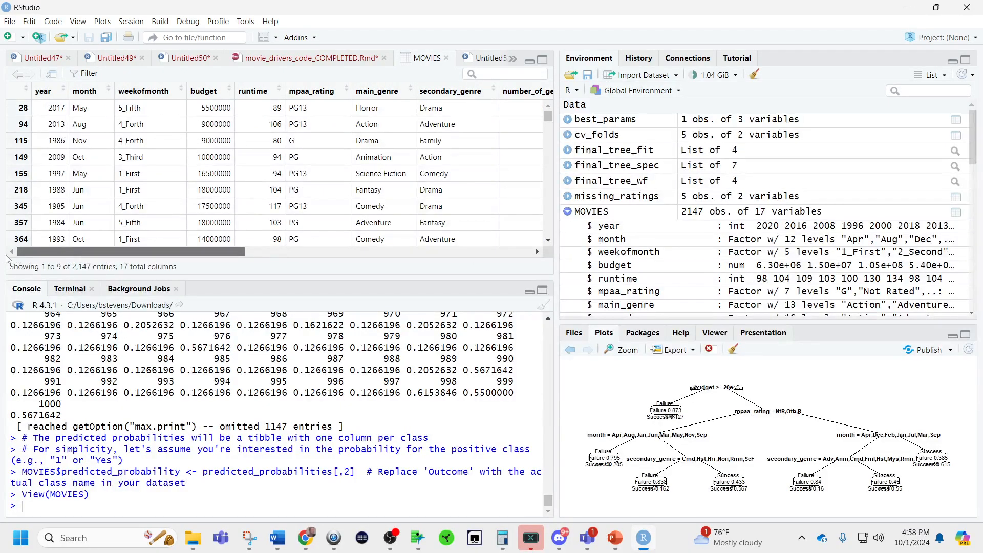
scroll(238, 211, "right", 1)
scroll(238, 210, "left", 1)
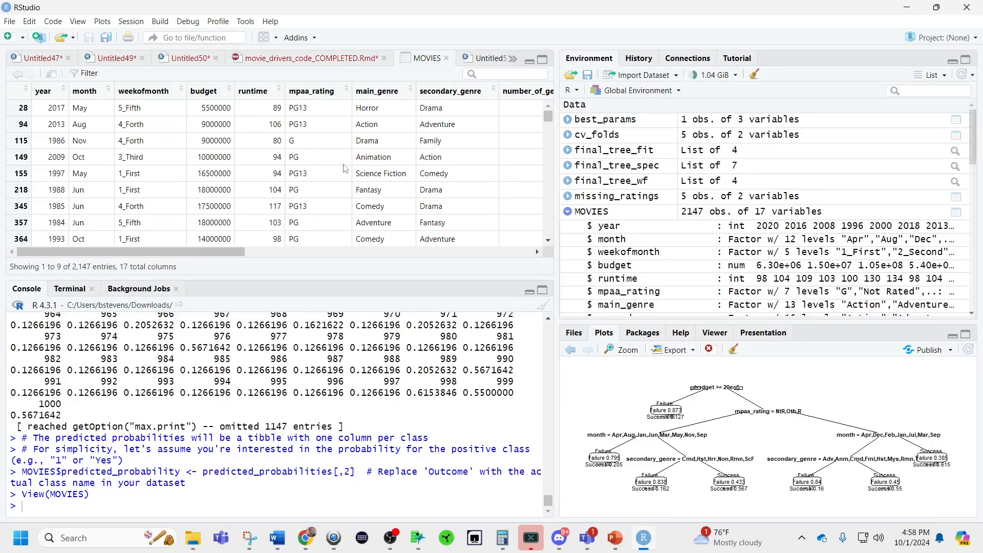
Compare the Outcome and predicted_probability columns at the start and the end of the sorted MOVIES table.
left_click(276, 251)
left_click_drag(393, 249, 523, 238)
scroll(548, 146, "down", 3)
left_click_drag(548, 116, 557, 271)
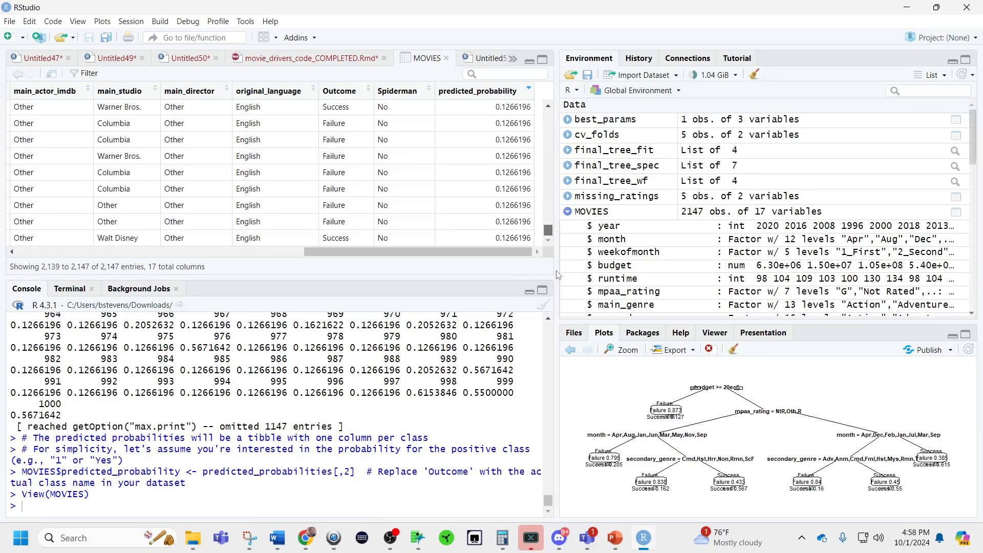
mouse_move(387, 251)
left_mouse_down()
mouse_move(100, 259)
mouse_move(389, 254)
left_mouse_up()
left_click_drag(548, 231, 555, 93)
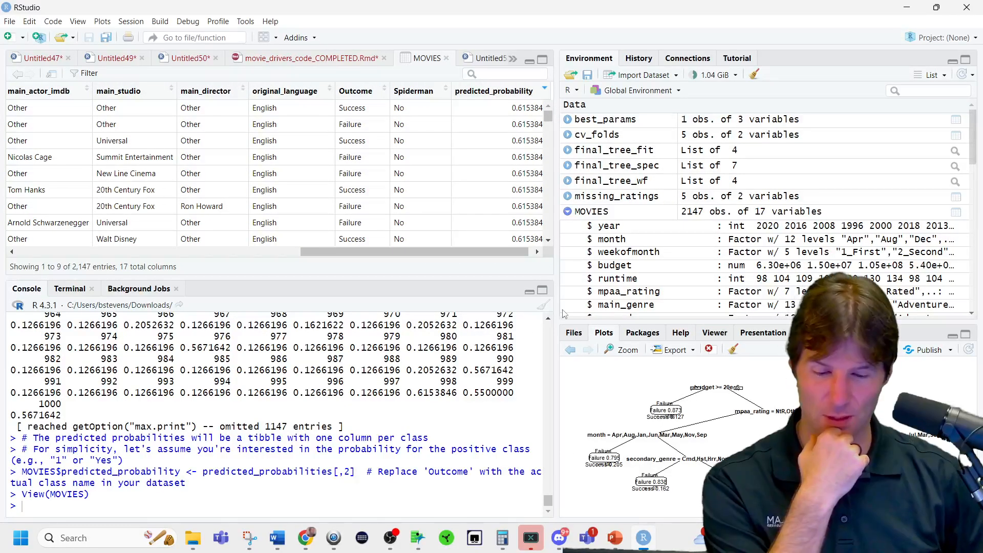
Find the MOVIES$title <- NULL statement at line 688 of the R Markdown script and comment it out.
left_click(446, 58)
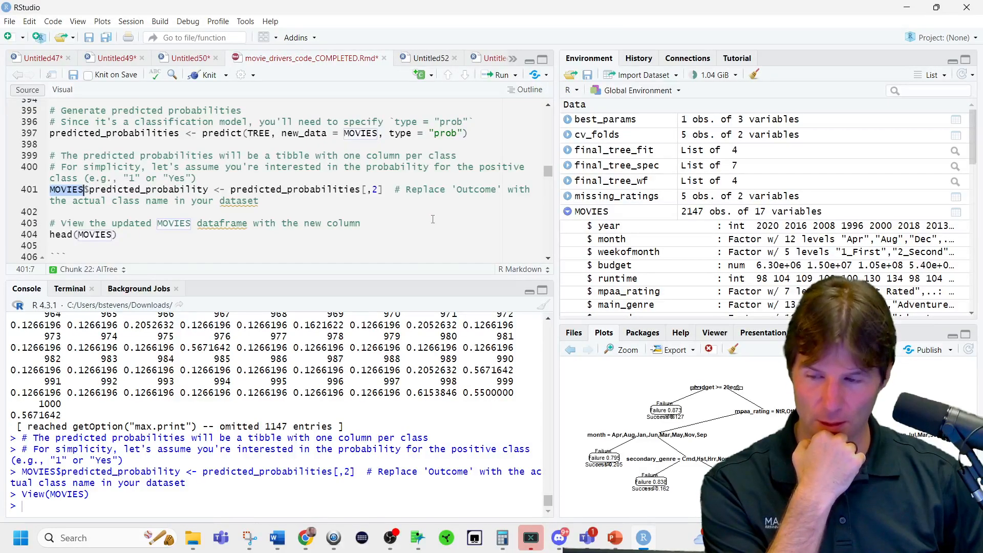
scroll(435, 210, "up", 5)
scroll(433, 219, "up", 6)
left_click(411, 232)
key("ctrl+f")
type("NULL")
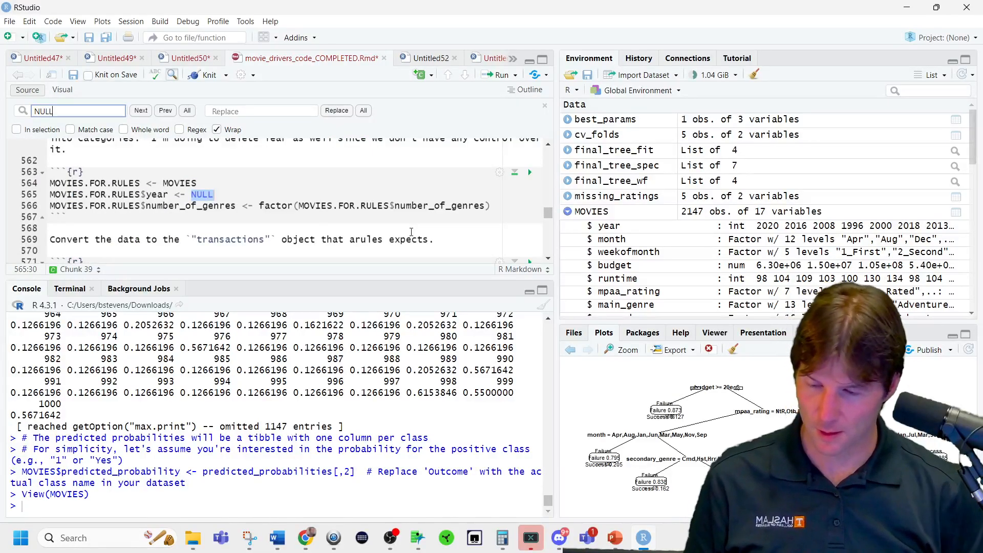
key("Return")
key("Return")
key("Return")
key("Return")
key("Return")
key("Return")
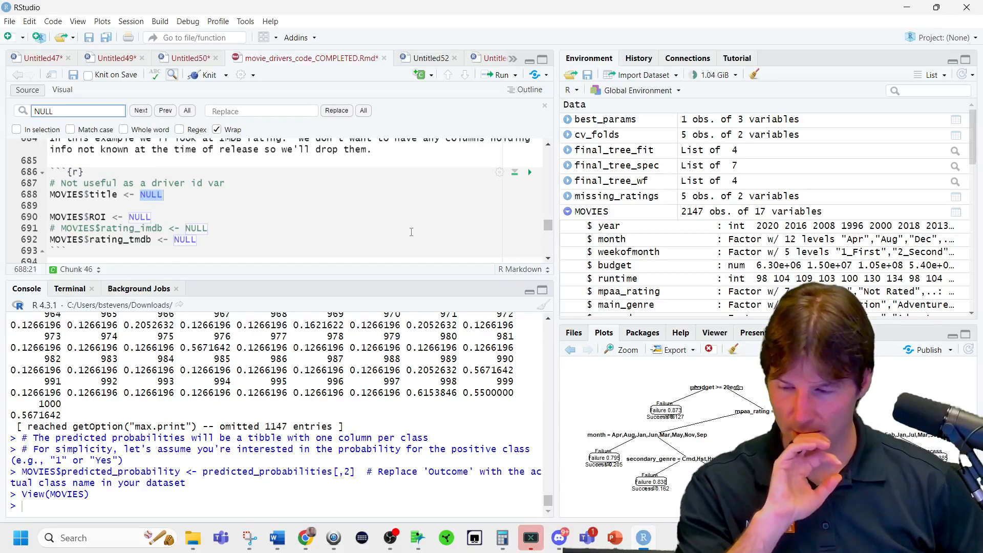
left_click(49, 195)
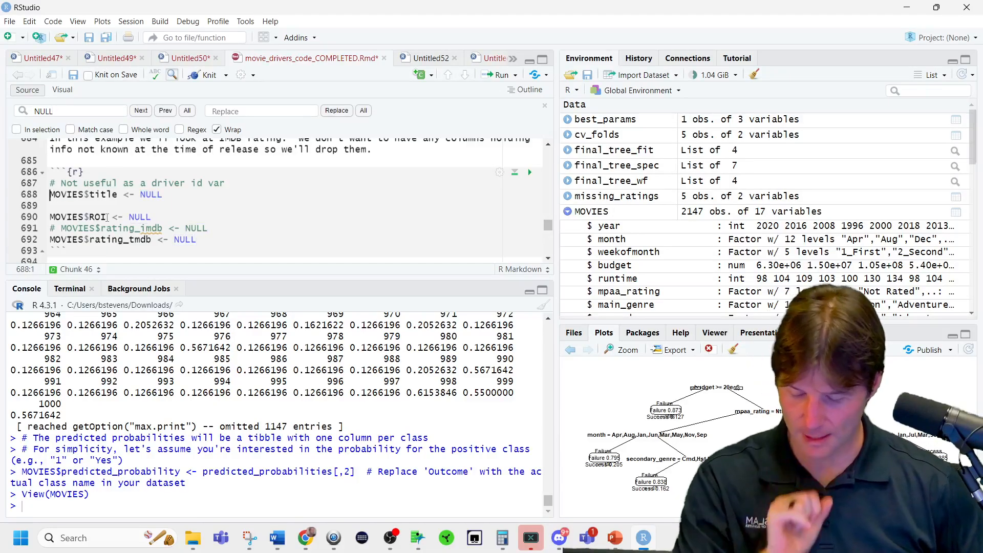
key("Right")
Try to exclude Title from the predictors by adding -Title to the rpart formula for rating_imdb at line 715.
scroll(166, 228, "down", 10)
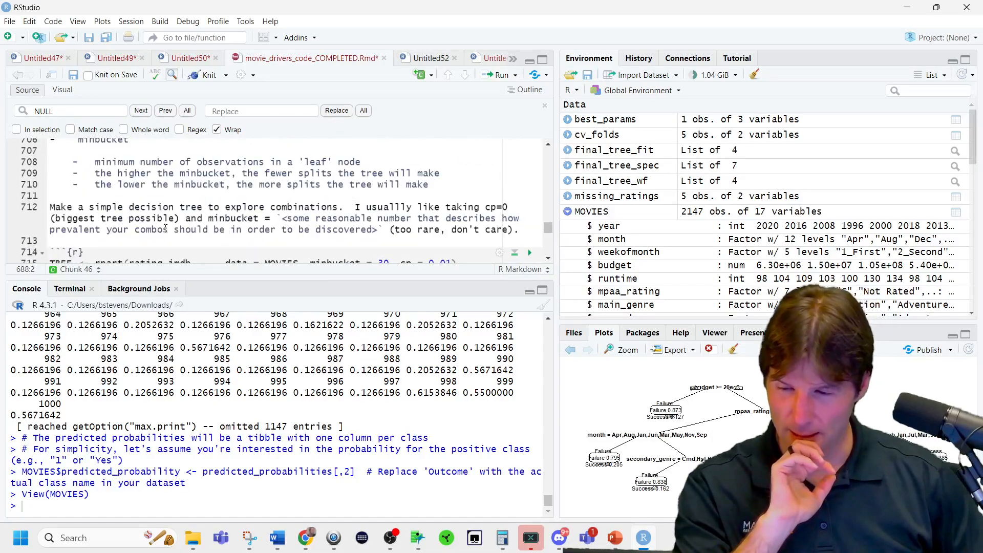
scroll(166, 228, "down", 2)
scroll(166, 228, "up", 2)
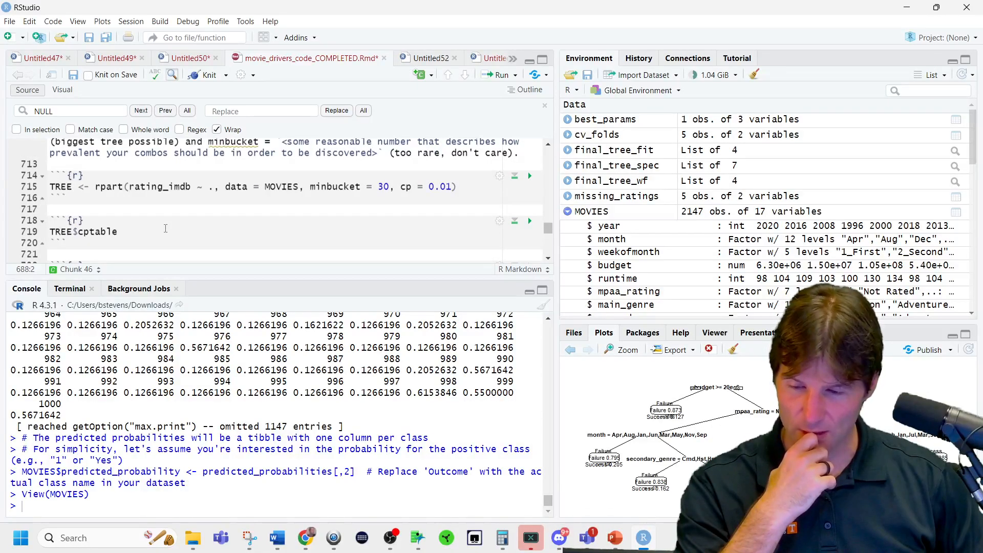
left_click(214, 187)
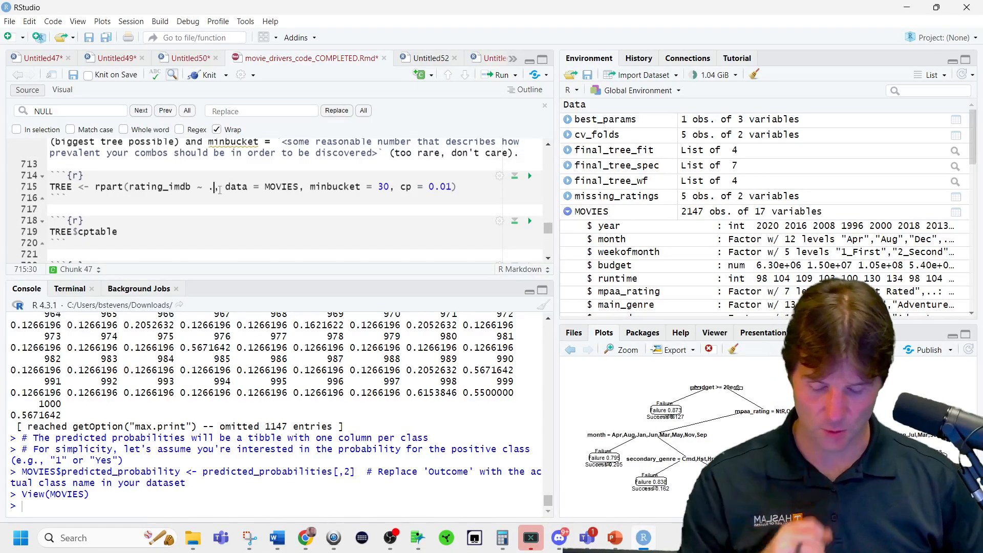
type("-Title")
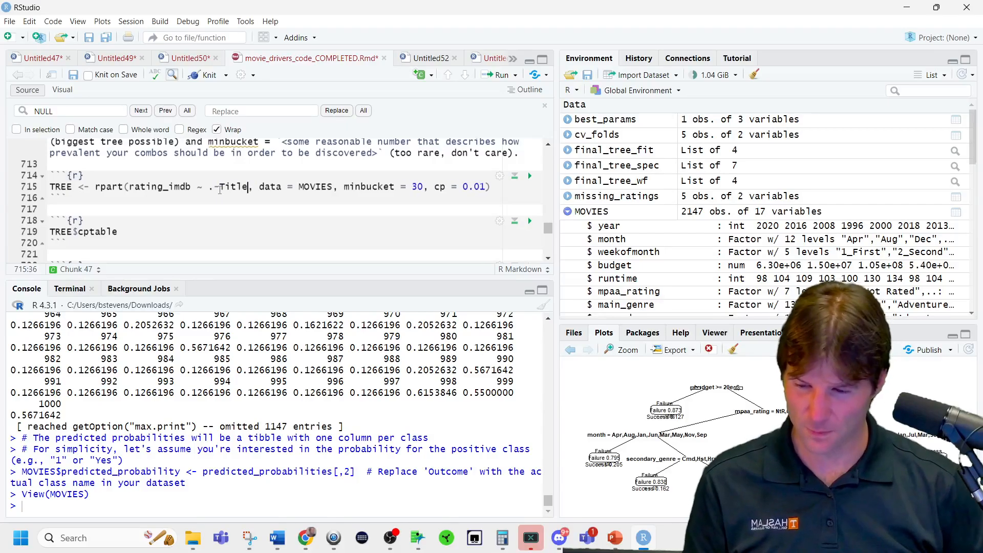
left_click_drag(248, 187, 214, 188)
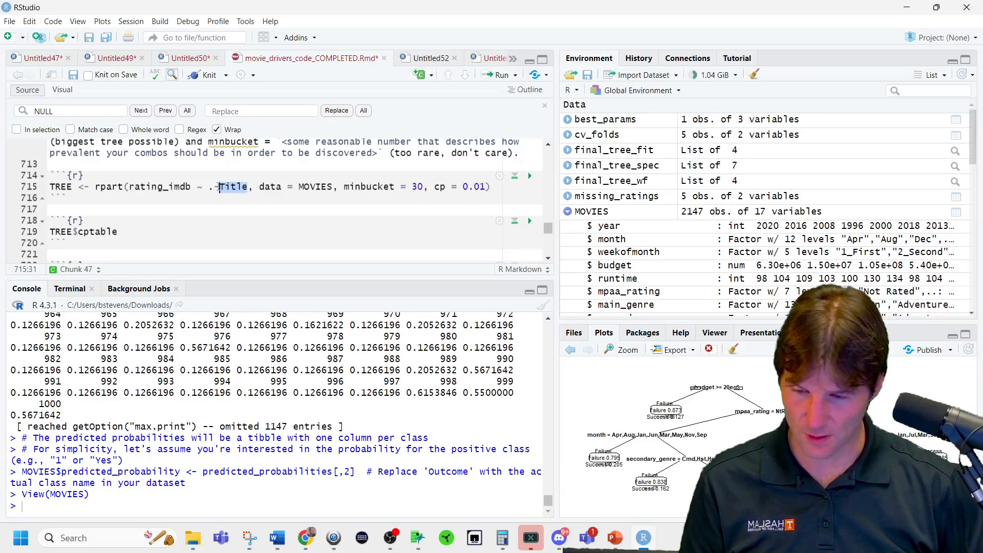
Search the script for NULL and comment out MOVIES$title <- NULL at line 291, below the Spiderman column code.
scroll(225, 202, "down", 8)
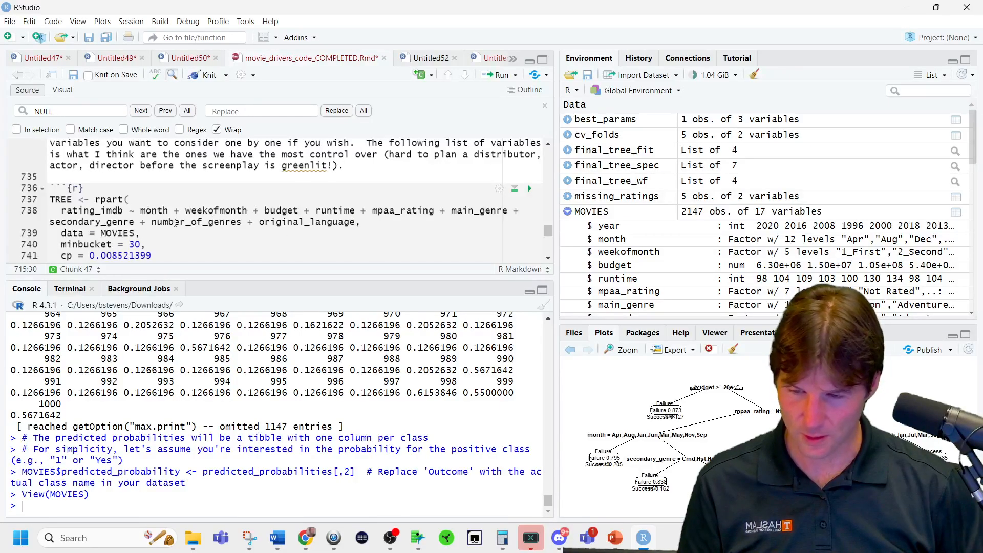
scroll(175, 222, "down", 7)
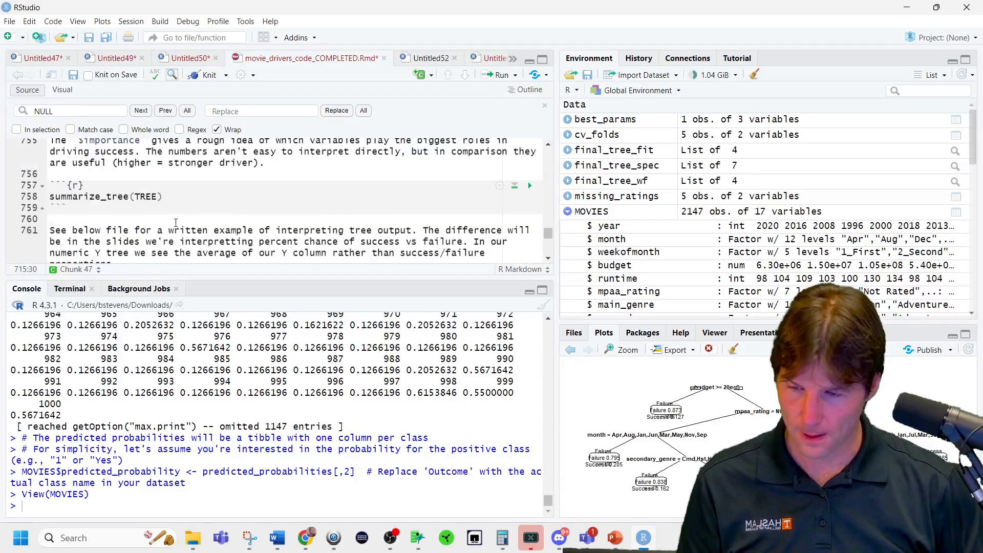
scroll(176, 223, "down", 5)
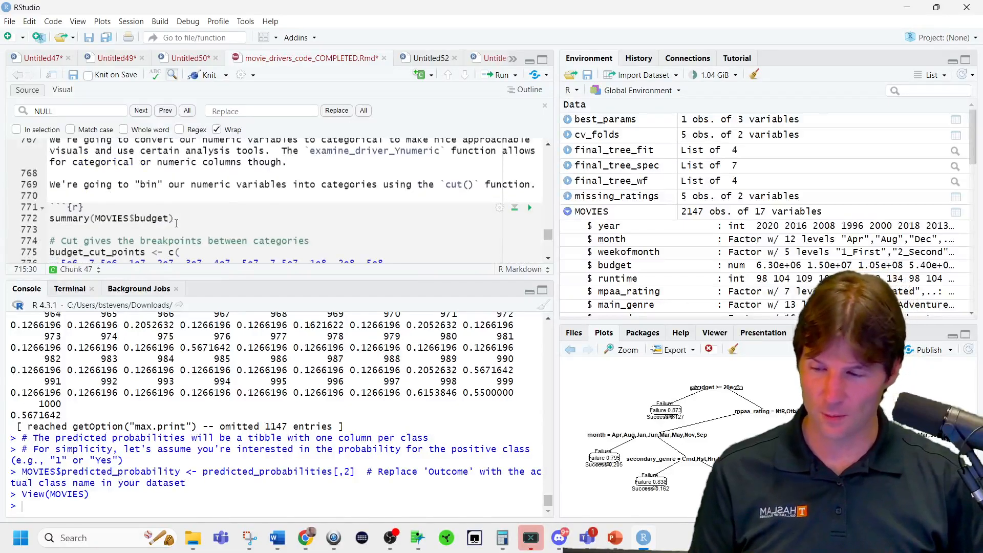
scroll(176, 223, "up", 20)
scroll(176, 223, "up", 18)
key("ctrl+f")
type("NULL")
key("ctrl+a")
type("NULL")
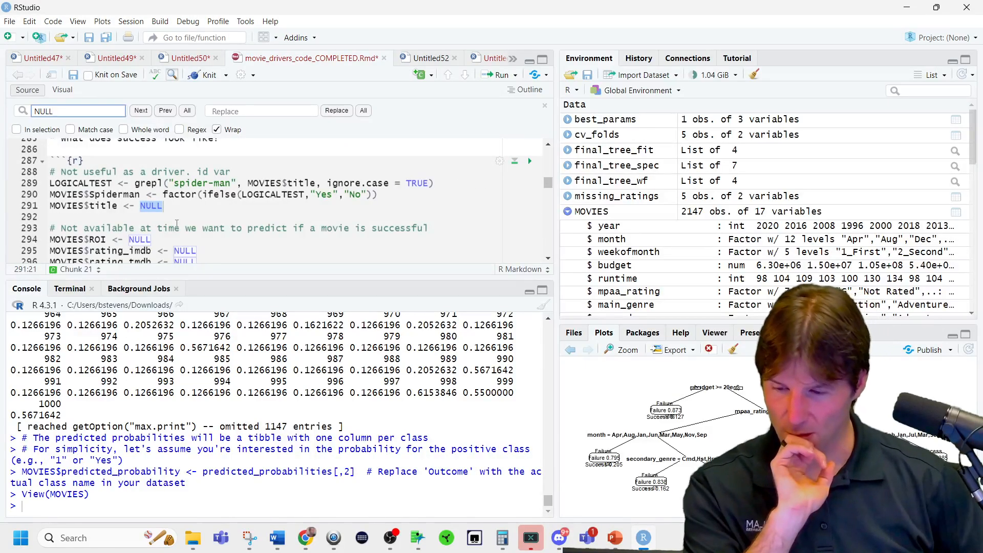
scroll(184, 224, "down", 1)
left_click(55, 167)
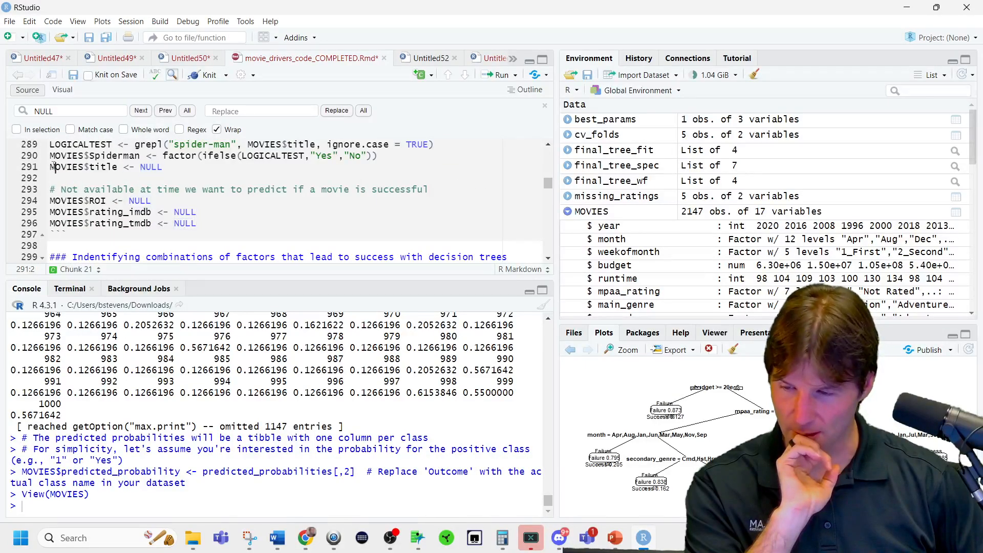
Delete the tidymodels tuning, fitting and plotting code in lines 323 to 390 of the AITree chunk.
scroll(183, 172, "down", 6)
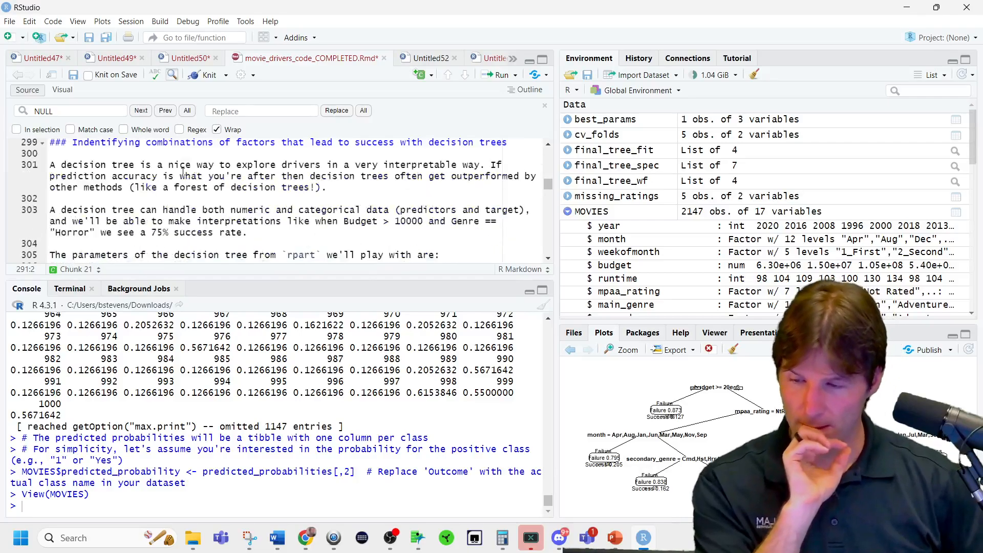
scroll(183, 172, "down", 6)
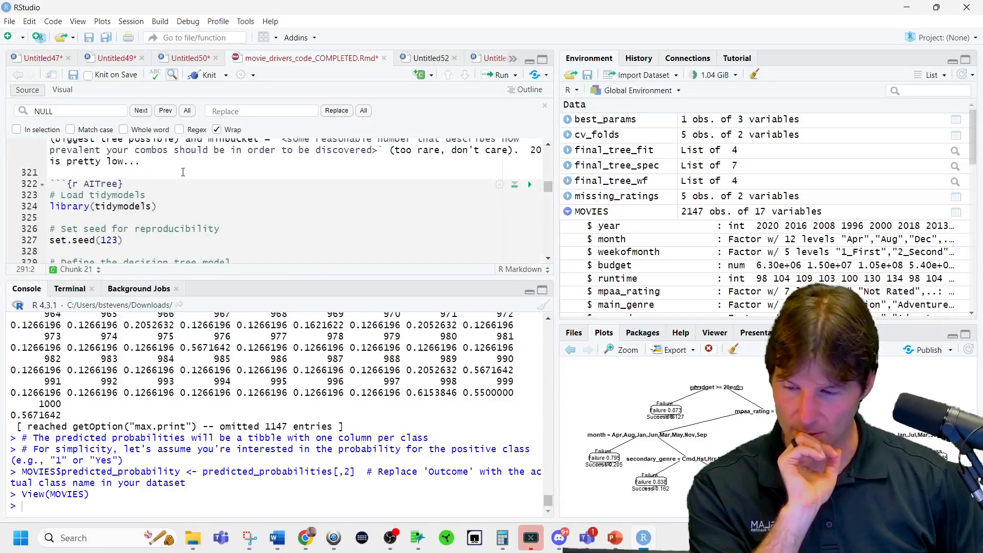
scroll(185, 178, "down", 6)
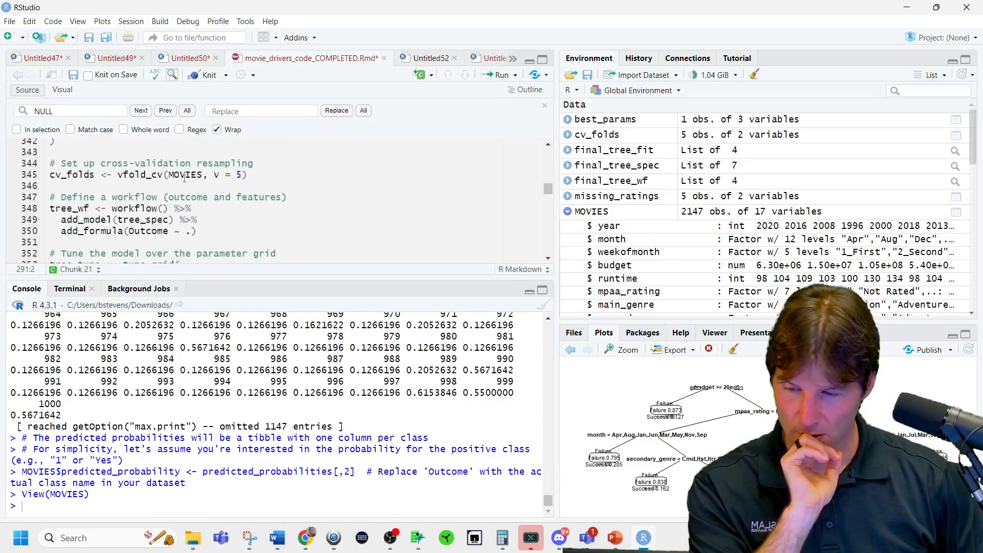
scroll(185, 178, "down", 2)
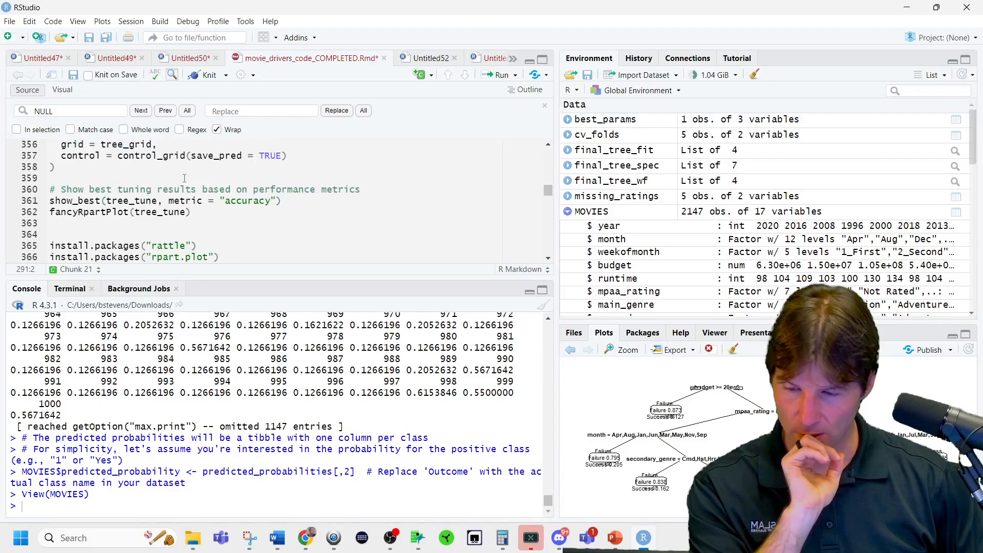
left_click_drag(227, 277, 227, 423)
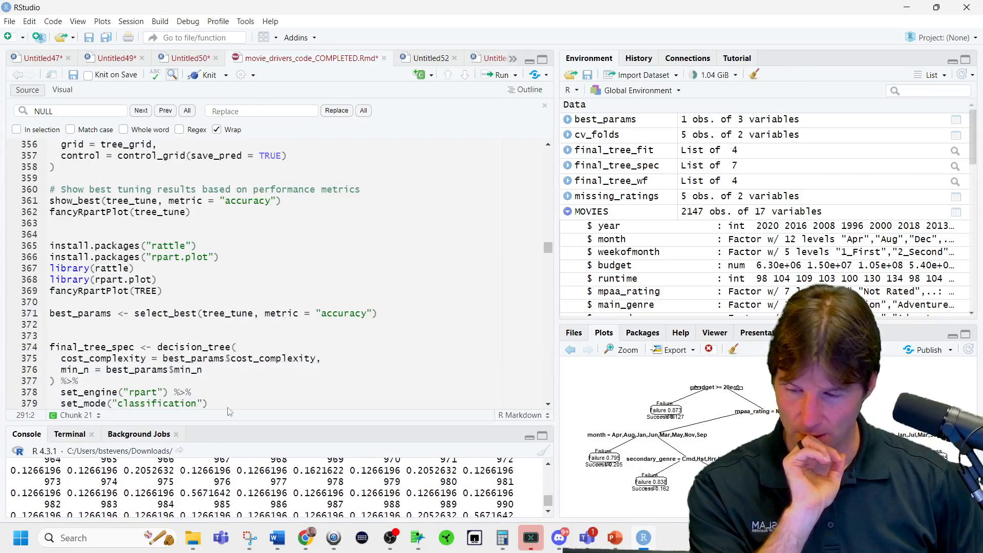
scroll(203, 340, "down", 3)
scroll(202, 341, "down", 2)
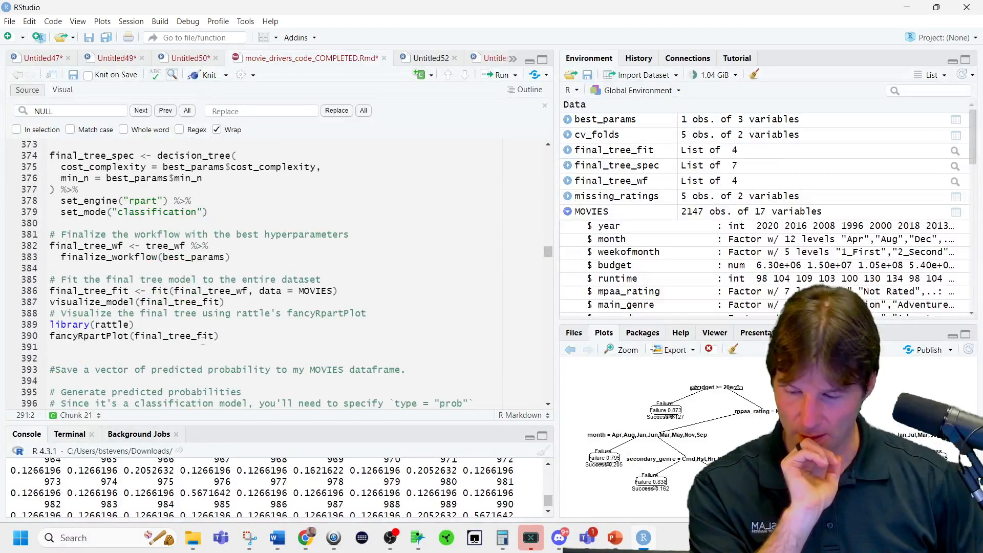
left_click_drag(235, 335, 16, 320)
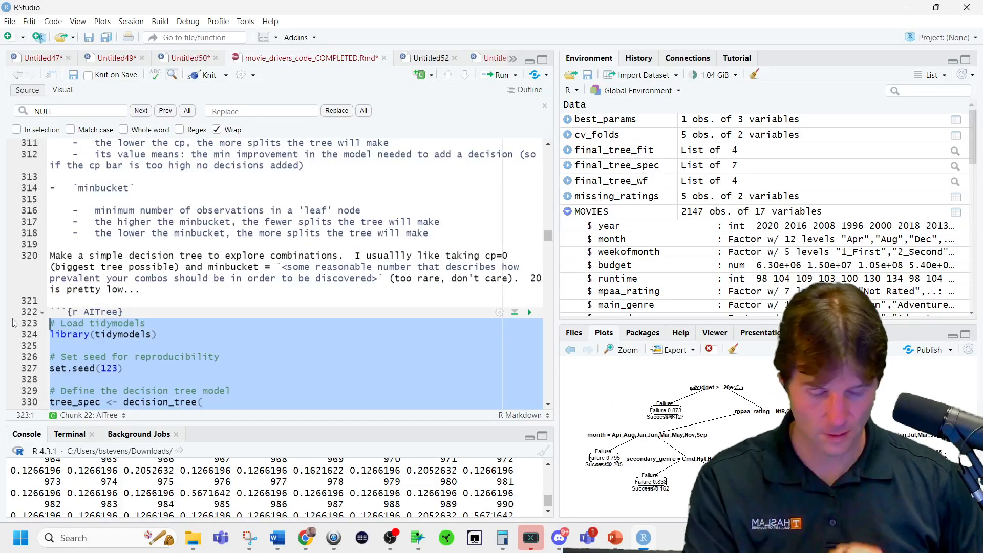
key("Delete")
Run all chunks above the AITree chunk, declining to restart R before the package installs.
scroll(75, 307, "down", 3)
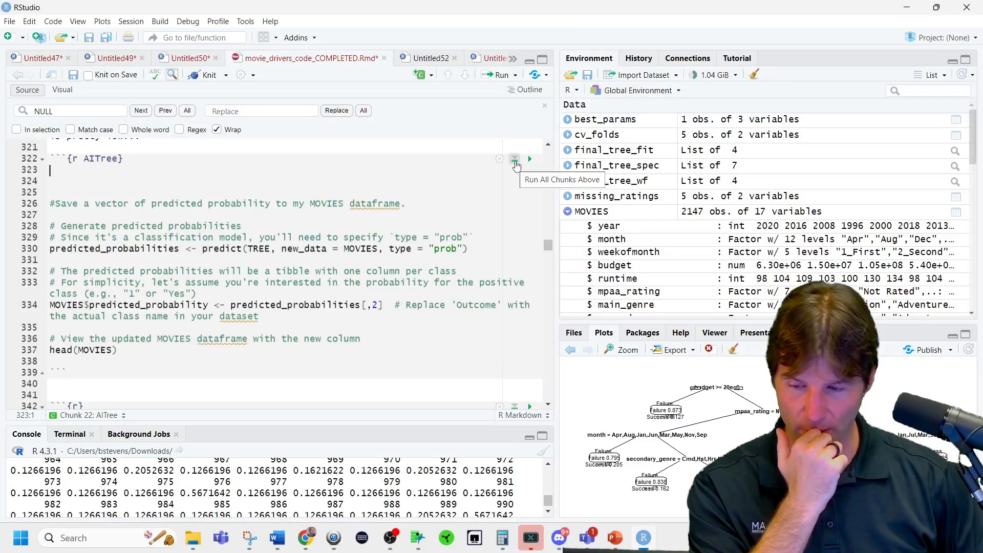
left_click(515, 163)
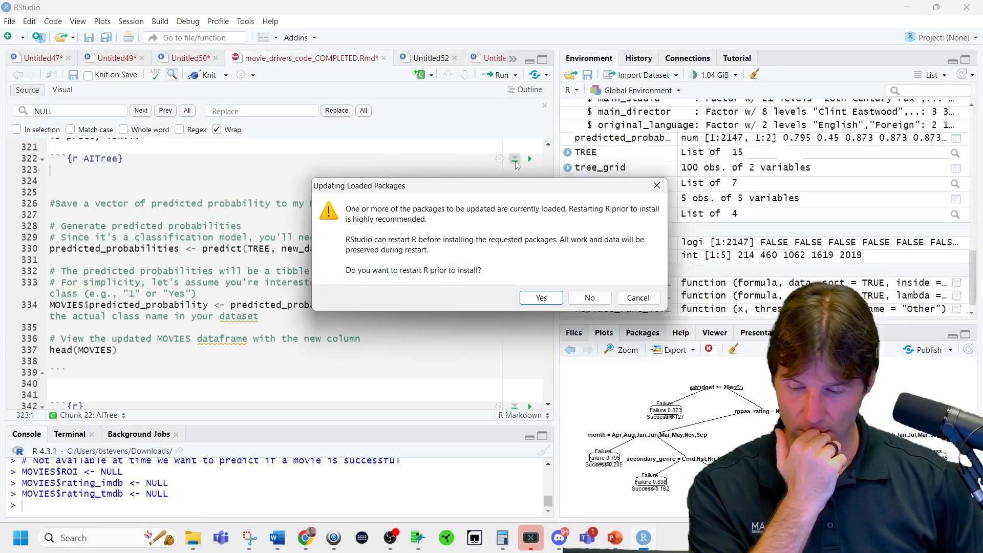
left_click(590, 297)
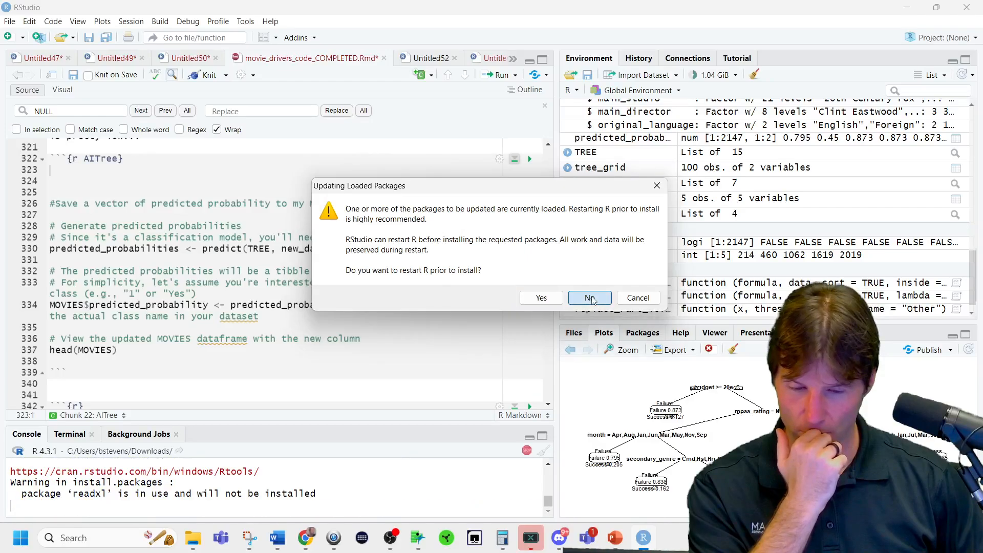
left_click(589, 297)
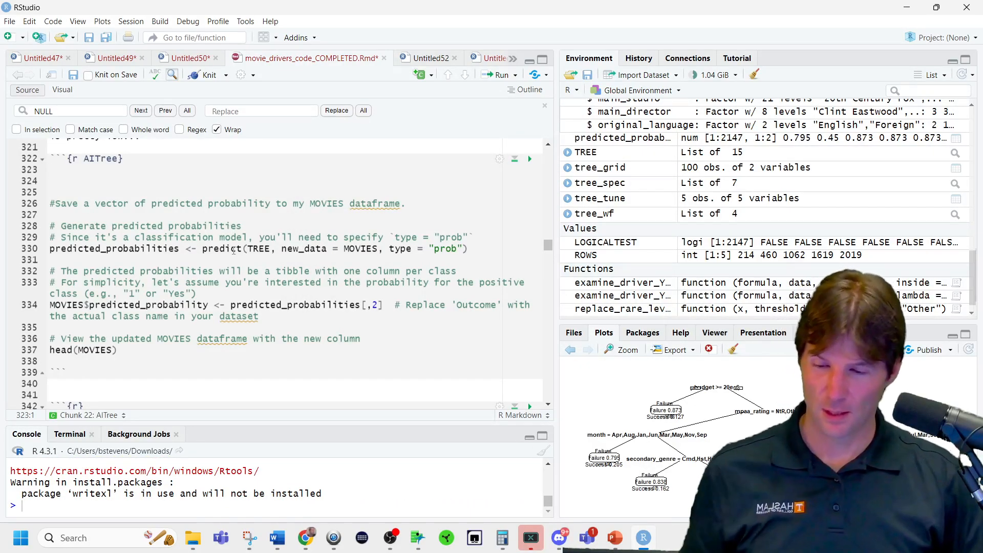
Rerun the predict statement for TREE and the assignment of its second column to MOVIES$predicted_probability.
left_click(230, 250)
key("ctrl+Return")
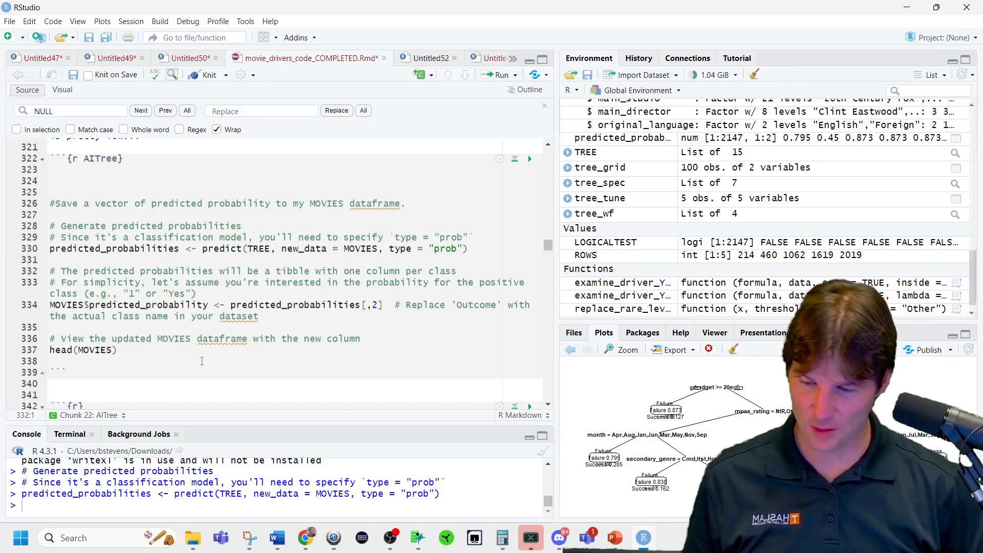
key("ctrl+Return")
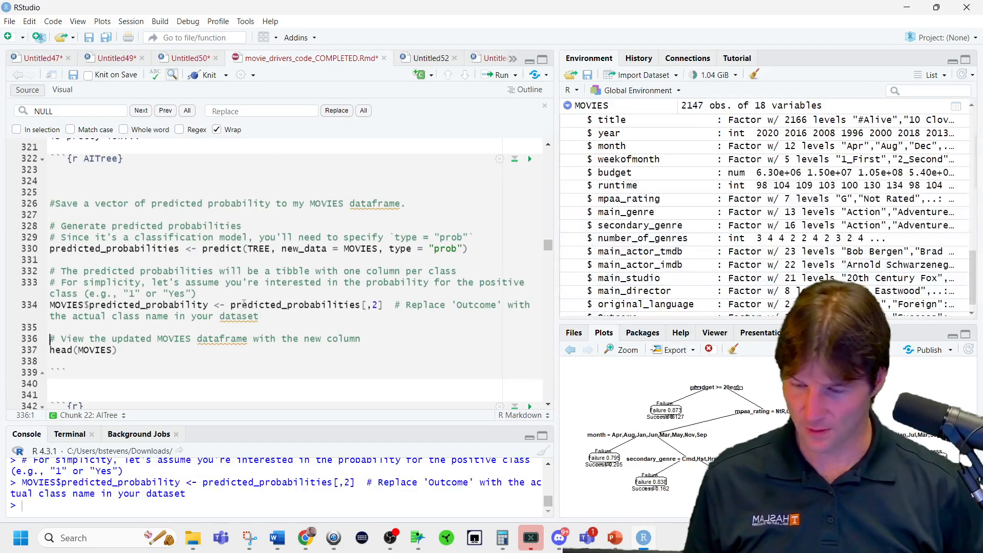
Open the MOVIES data frame and sort it by predicted_probability in descending order, with the title column in view.
left_click(607, 106)
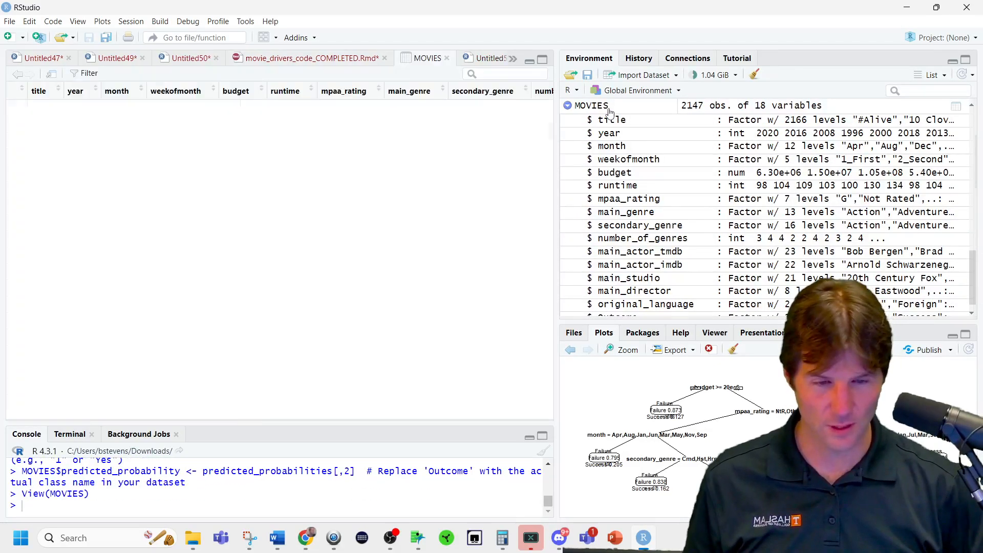
left_click_drag(210, 398, 566, 419)
left_click(485, 91)
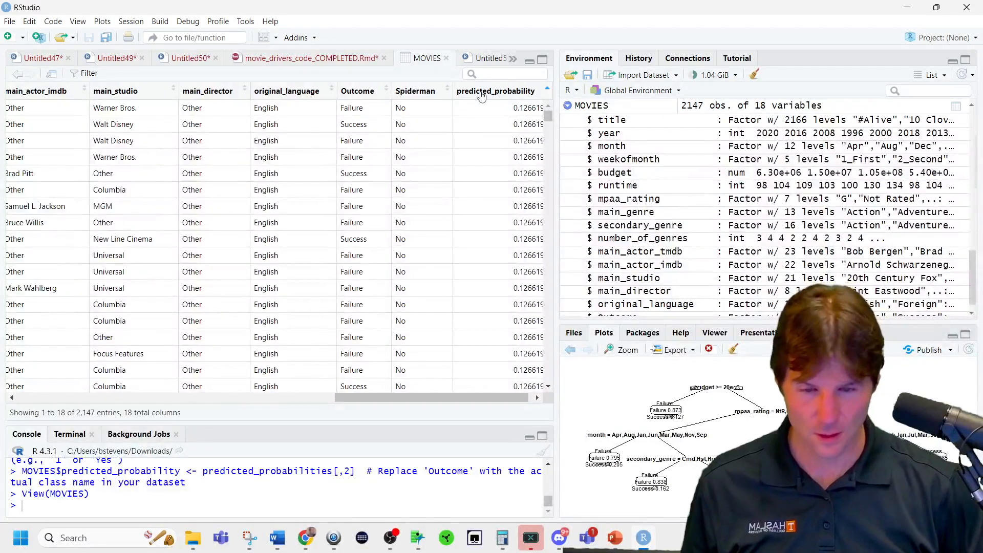
left_click(482, 92)
left_click_drag(414, 396, 95, 398)
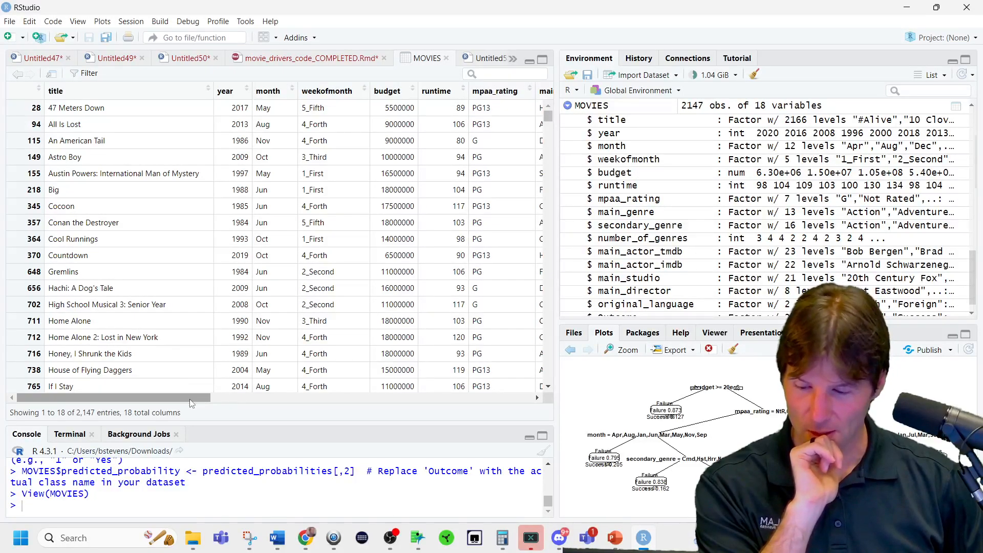
Examine the titles of the movies ranked highest by predicted_probability, and close the MOVIES table.
left_click_drag(203, 424, 197, 335)
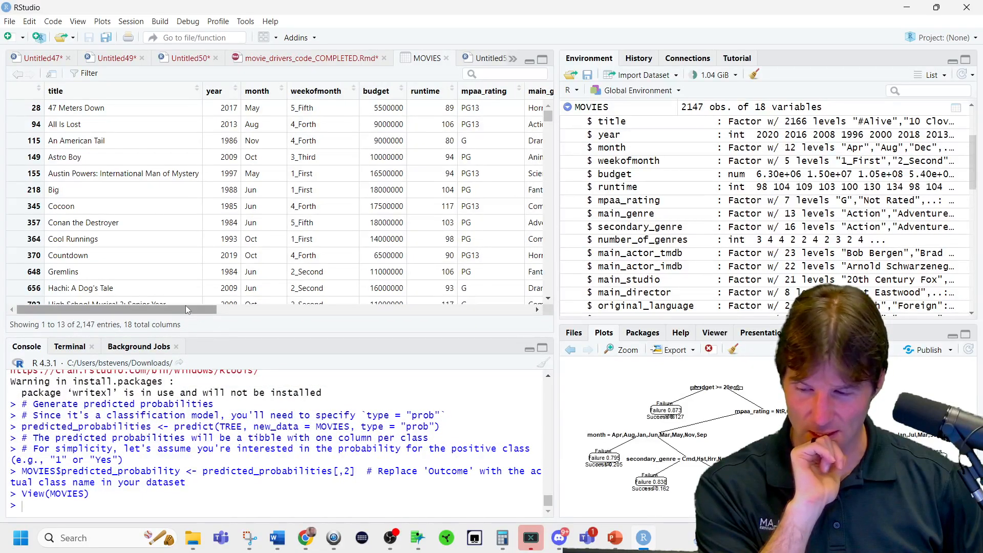
left_click_drag(193, 308, 179, 340)
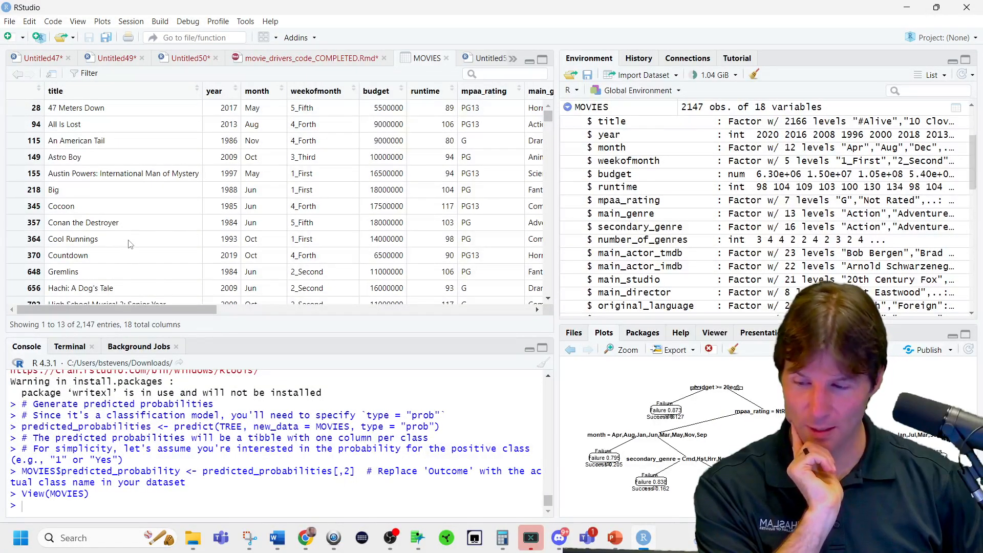
scroll(129, 240, "down", 1)
scroll(130, 240, "down", 1)
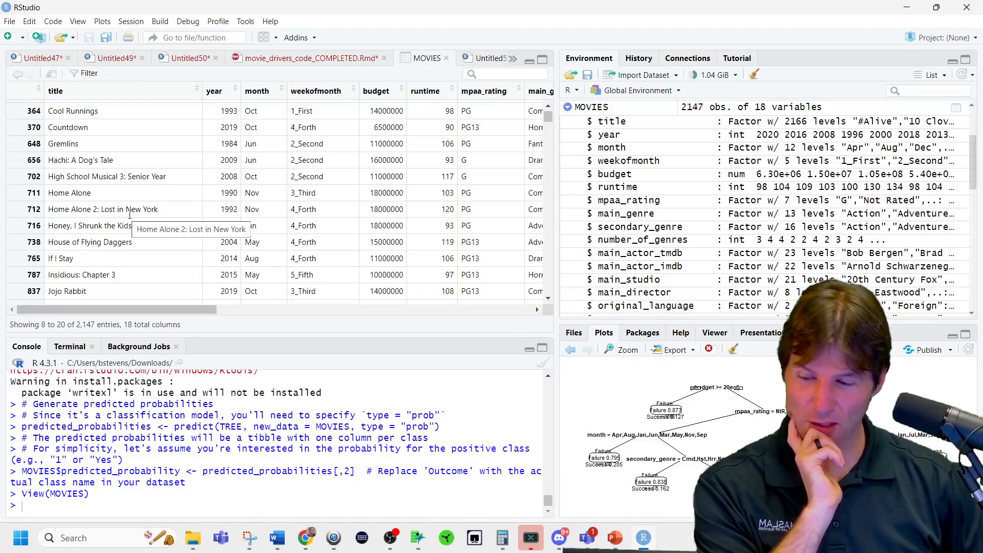
scroll(195, 269, "up", 2)
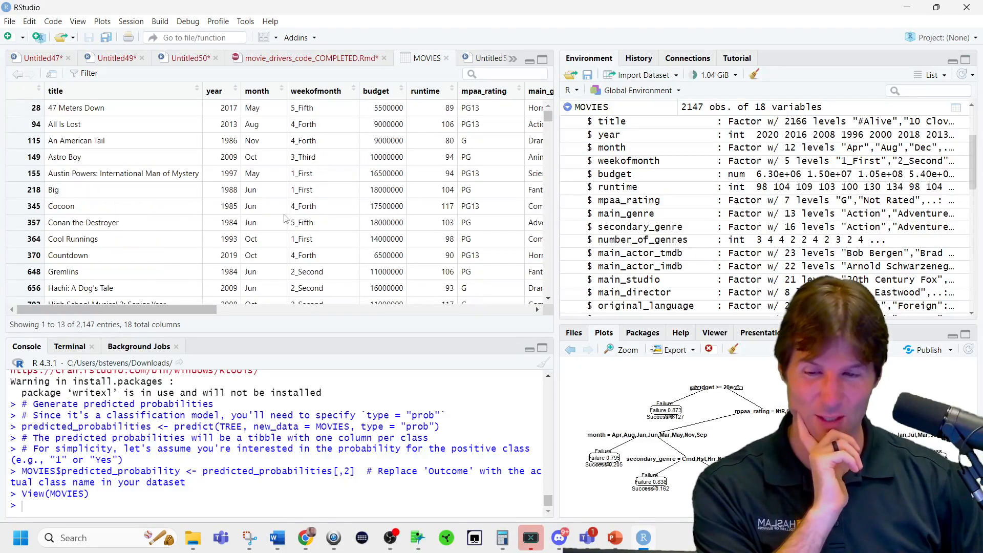
left_click(446, 58)
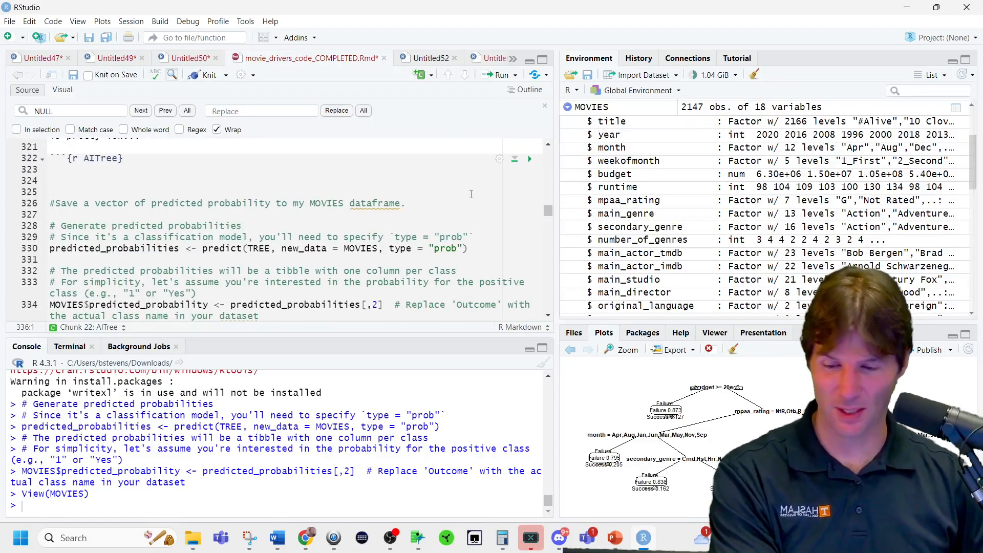
Fit TREE on all MOVIES variables with minbucket 100 and cp 0.02, output its cptable, and plot it with visualize_model.
scroll(429, 249, "down", 6)
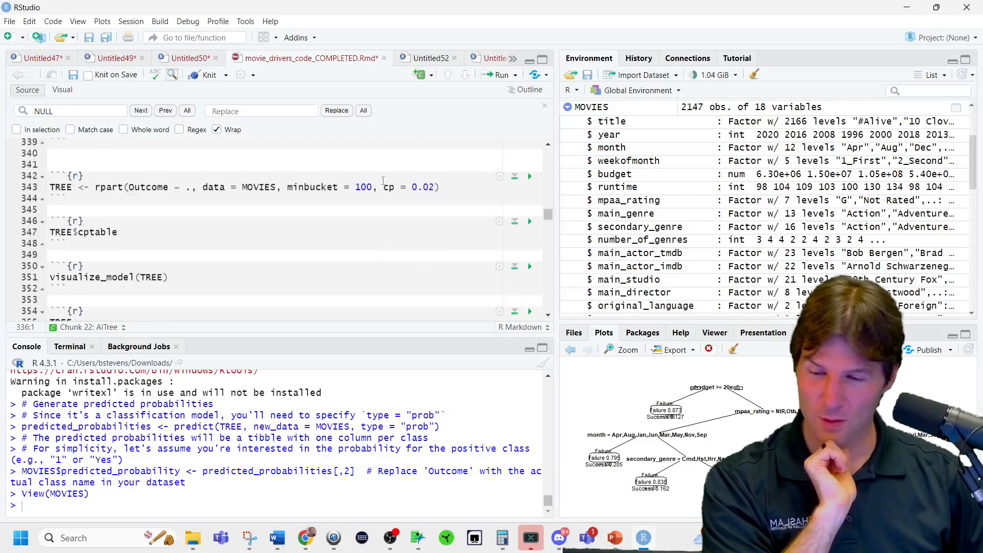
left_click(247, 186)
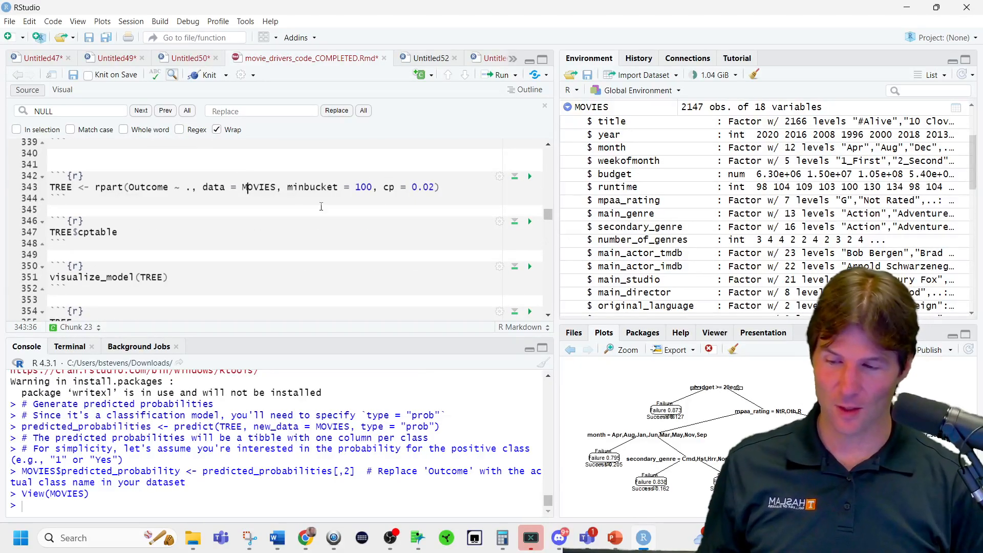
key("ctrl+Return")
left_click(143, 229)
key("ctrl+Return")
scroll(144, 229, "down", 2)
left_click(198, 202)
key("ctrl+Return")
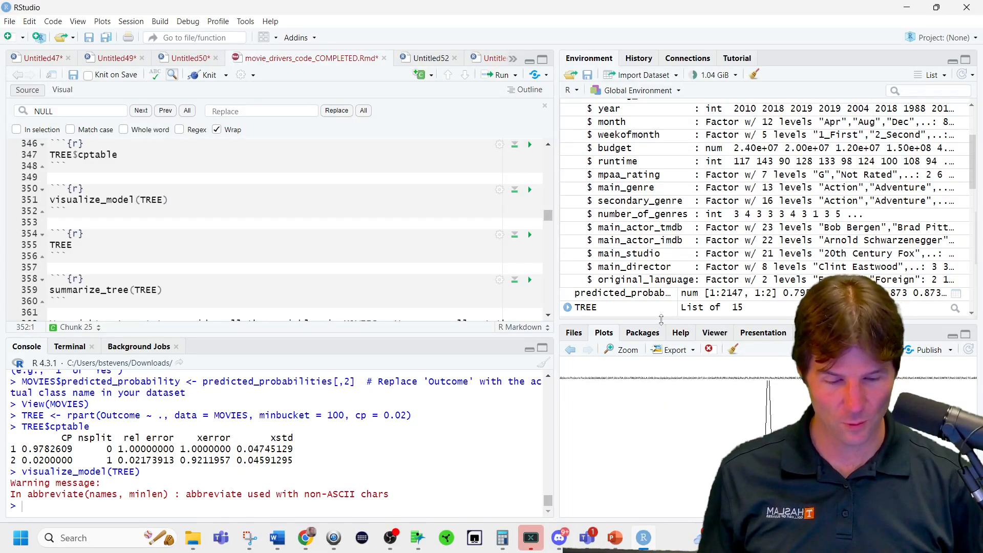
Make the plot area much taller and redraw the tree with visualize_model(TREE).
left_click_drag(661, 319, 658, 126)
left_click(185, 199)
key("ctrl+Return")
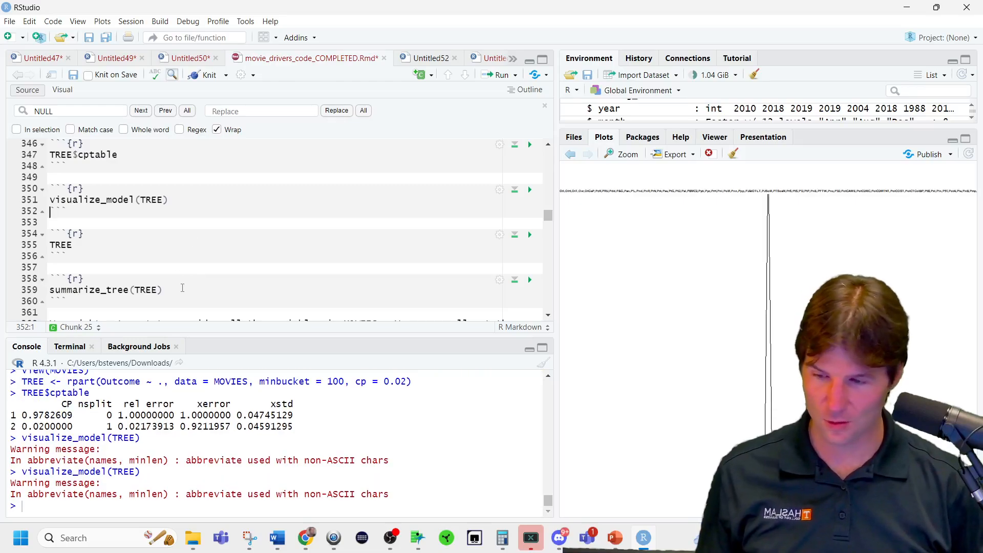
Print the TREE object fitted on all variables and run summarize_tree(TREE) to check its variable importance.
left_click(138, 243)
key("ctrl+Return")
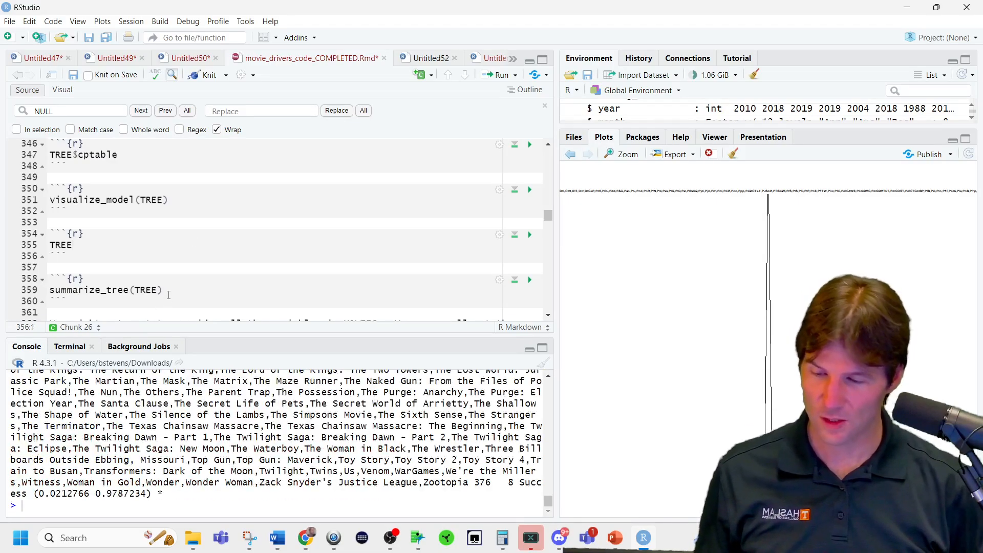
left_click(175, 289)
key("ctrl+Return")
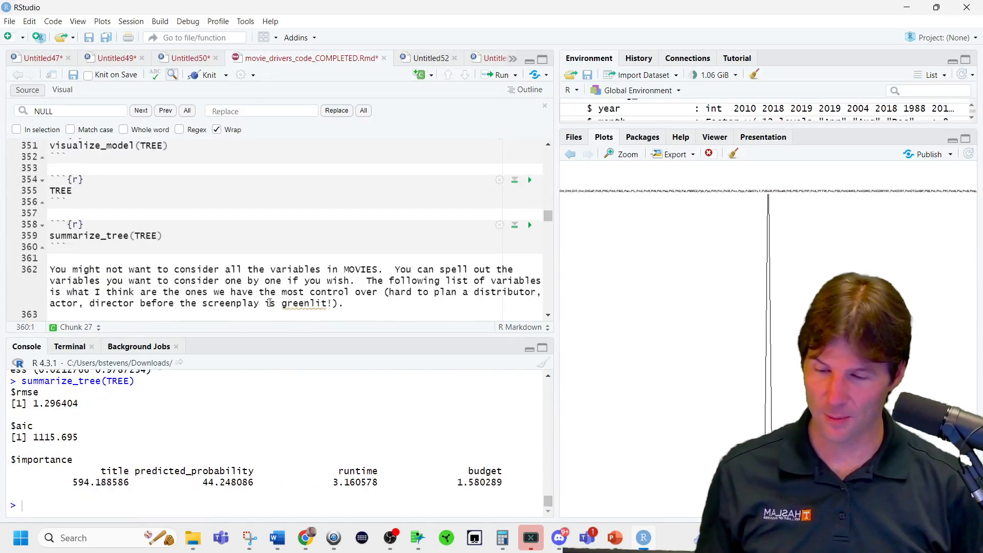
Try to refit TREE without the title predictor by putting -Title, and alternatively lowercase -title, before the dot in the rpart formula.
scroll(270, 303, "down", 5)
scroll(269, 303, "up", 10)
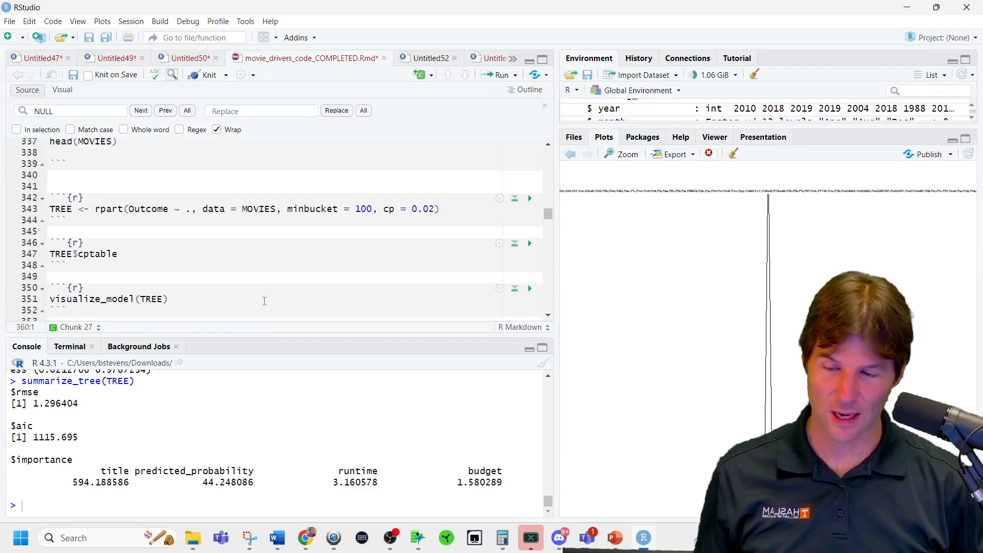
left_click(185, 212)
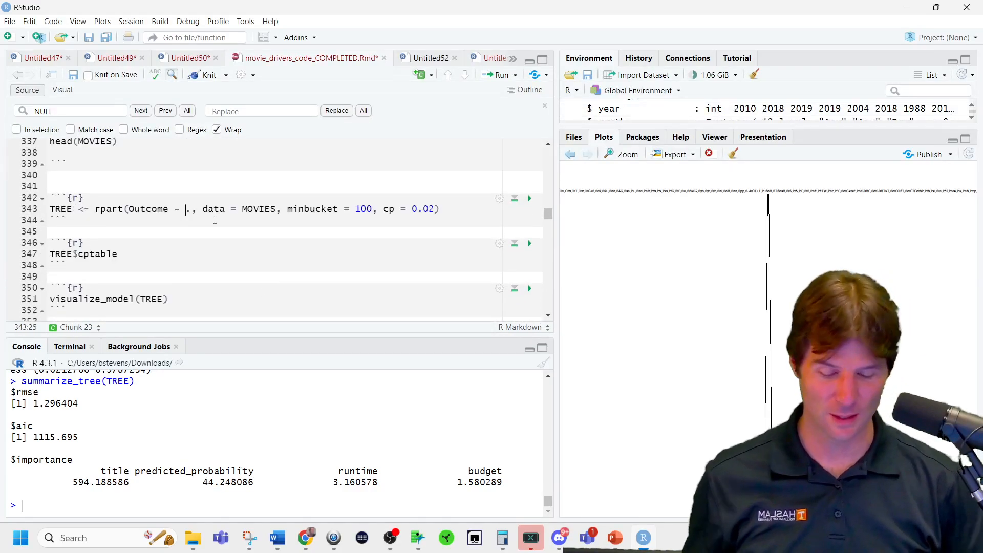
type("-Title")
key("ctrl+Return")
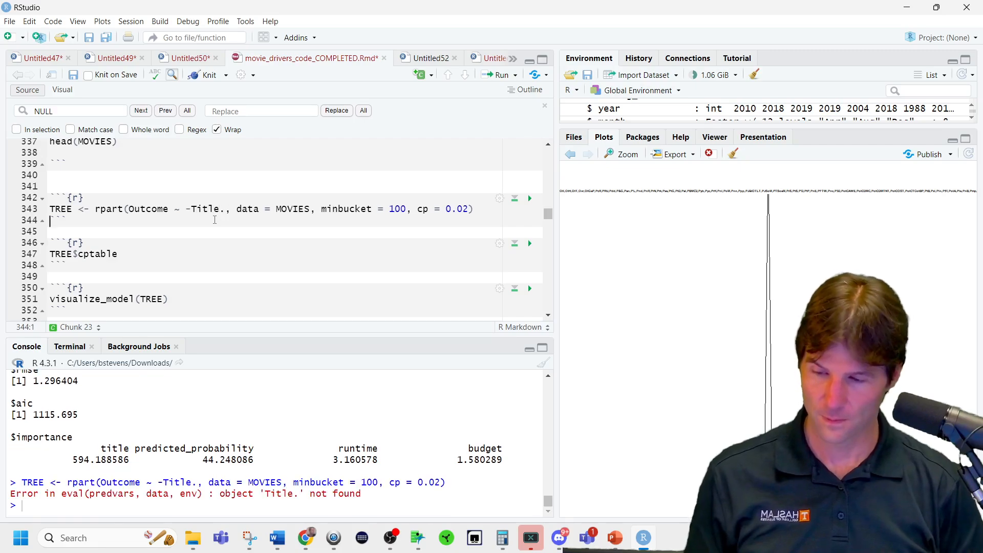
left_click(177, 245)
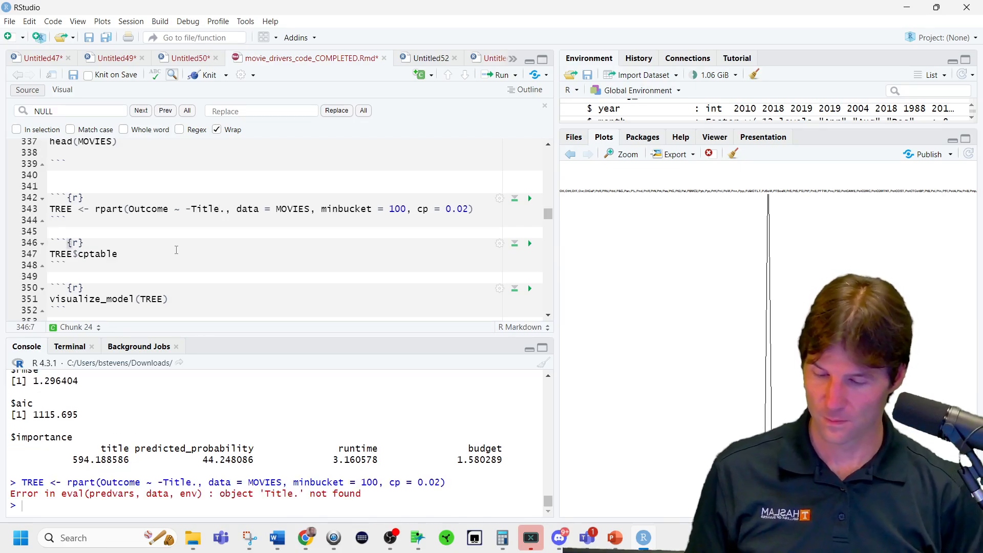
left_click(197, 210)
key("BackSpace")
type("t")
key("ctrl+Return")
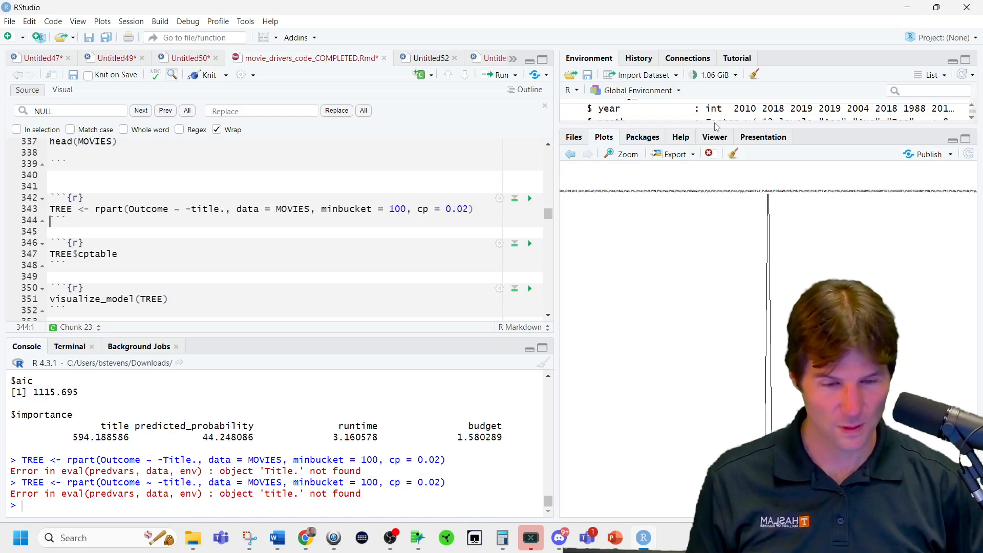
Enlarge the environment listing and check how the title variable is spelled in MOVIES.
left_click_drag(717, 126, 696, 214)
scroll(696, 214, "down", 2)
scroll(696, 211, "up", 4)
scroll(696, 209, "down", 3)
scroll(695, 205, "up", 3)
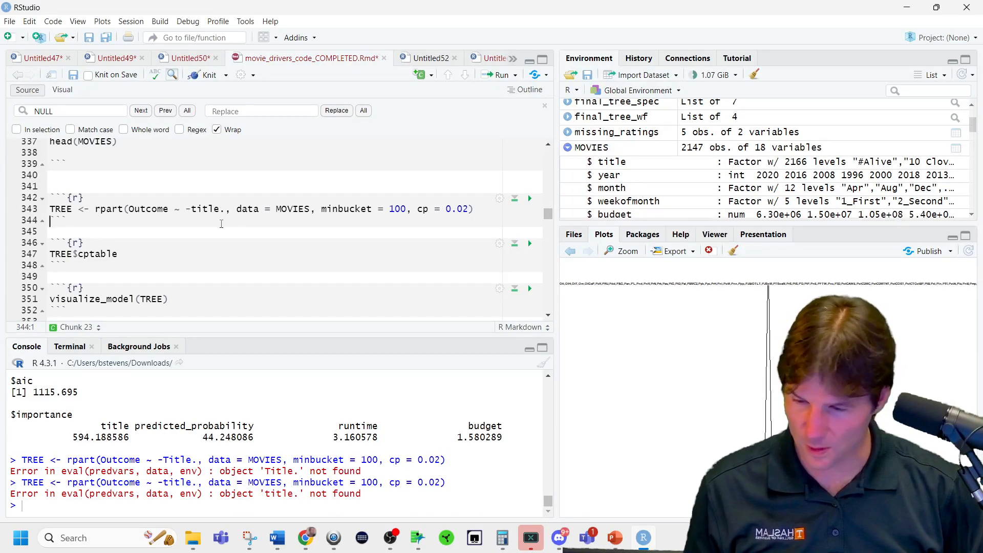
Rewrite the rpart formula as Outcome ~ .-title and refit TREE on MOVIES.
left_click(219, 209)
key("BackSpace")
key("BackSpace")
key("BackSpace")
key("BackSpace")
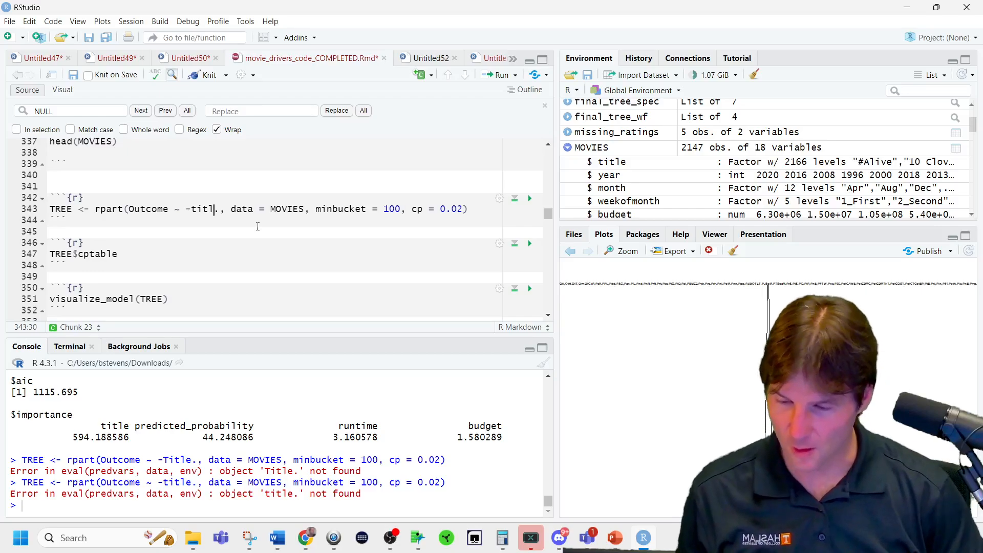
key("BackSpace")
key("BackSpace")
key("Right")
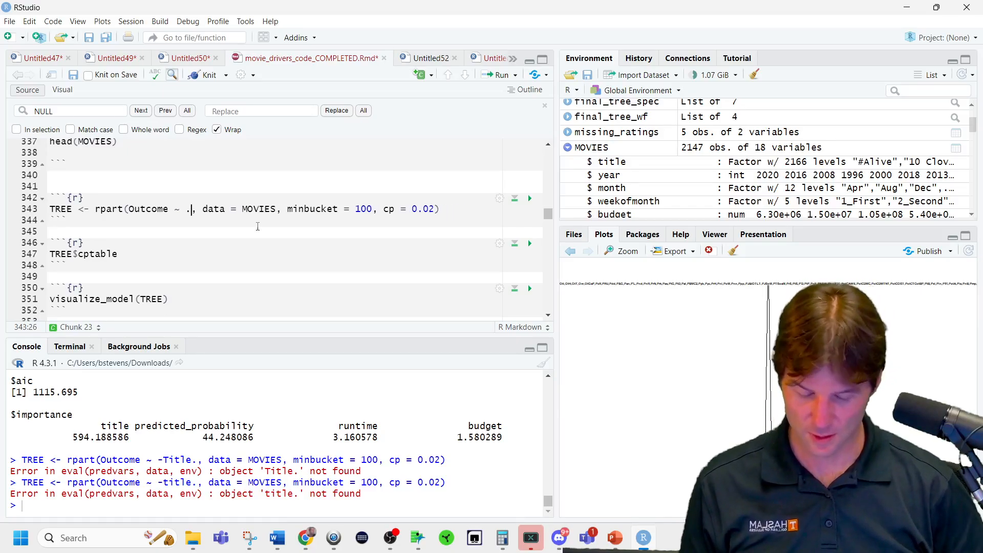
type("-title")
key("ctrl+Return")
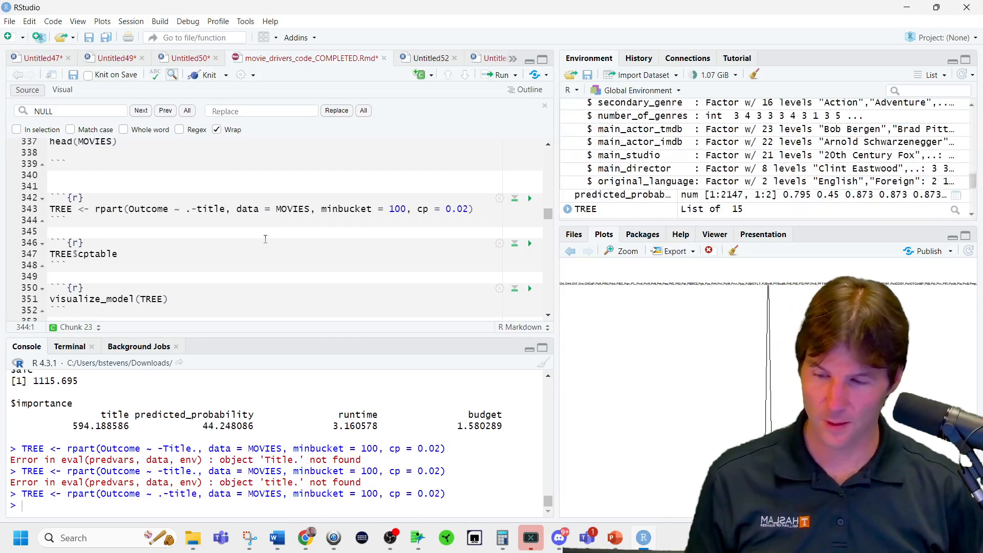
Output the cptable of the TREE fitted without title and plot the model with visualize_model.
key("ctrl+Return")
key("Down")
key("Down")
key("Down")
key("ctrl+Return")
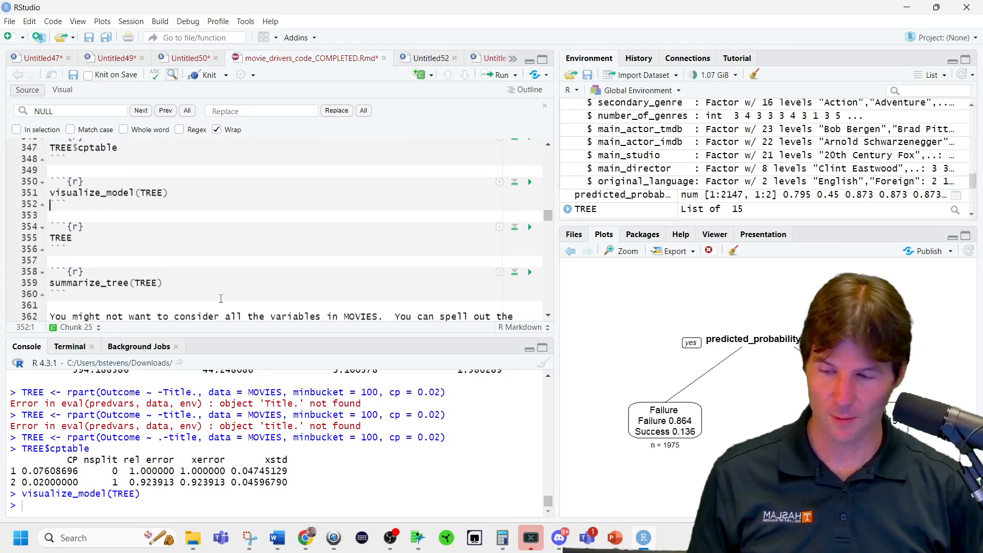
Print the TREE fitted without title and run summarize_tree(TREE) to examine which variables matter.
scroll(220, 299, "down", 1)
key("Down")
key("Down")
key("Down")
key("ctrl+Return")
key("Down")
key("Down")
key("Down")
key("Down")
key("ctrl+Return")
scroll(204, 250, "down", 10)
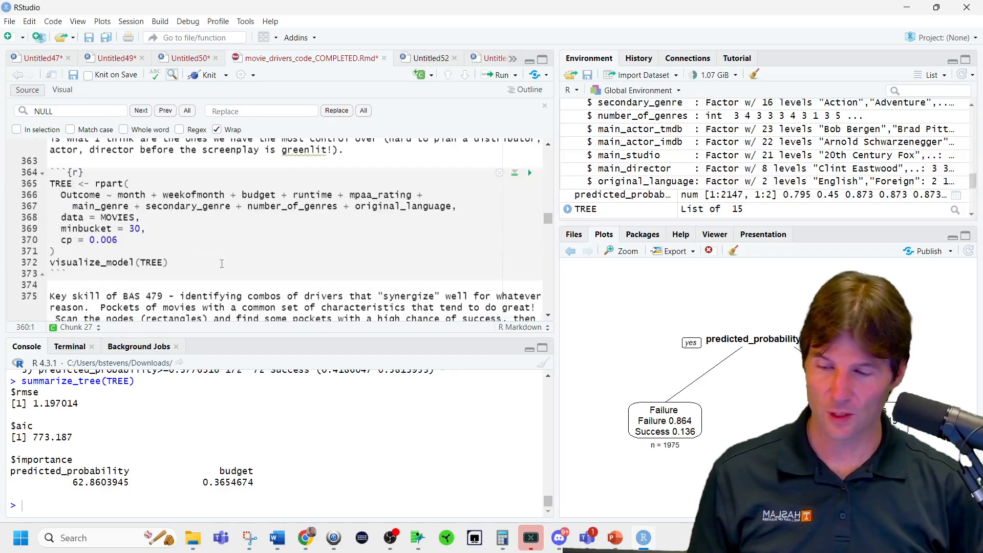
scroll(222, 264, "down", 6)
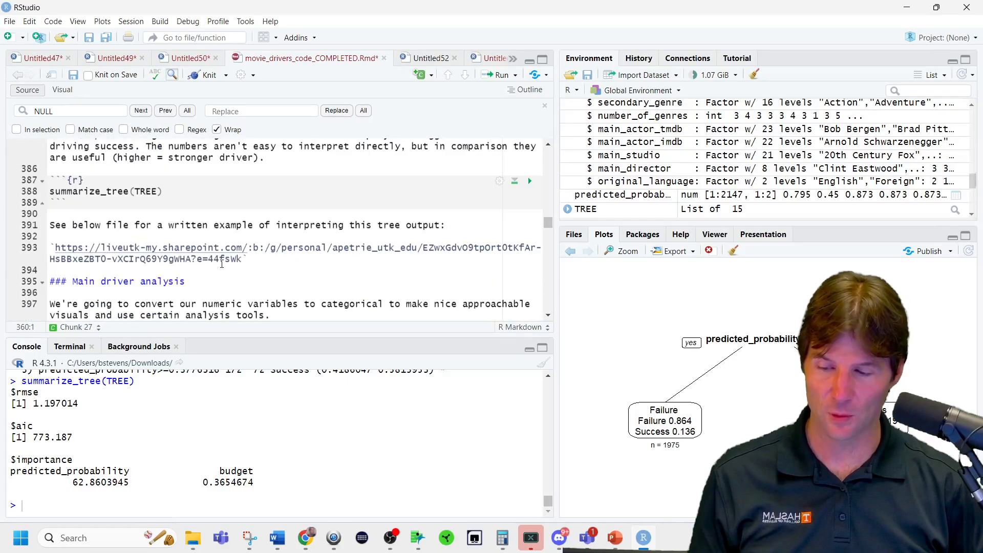
scroll(222, 263, "up", 7)
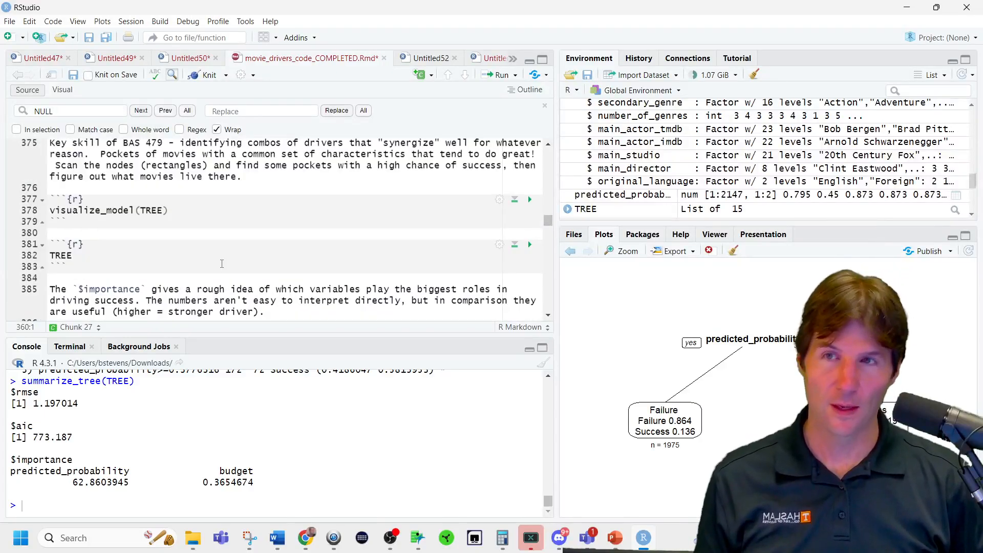
scroll(221, 264, "up", 6)
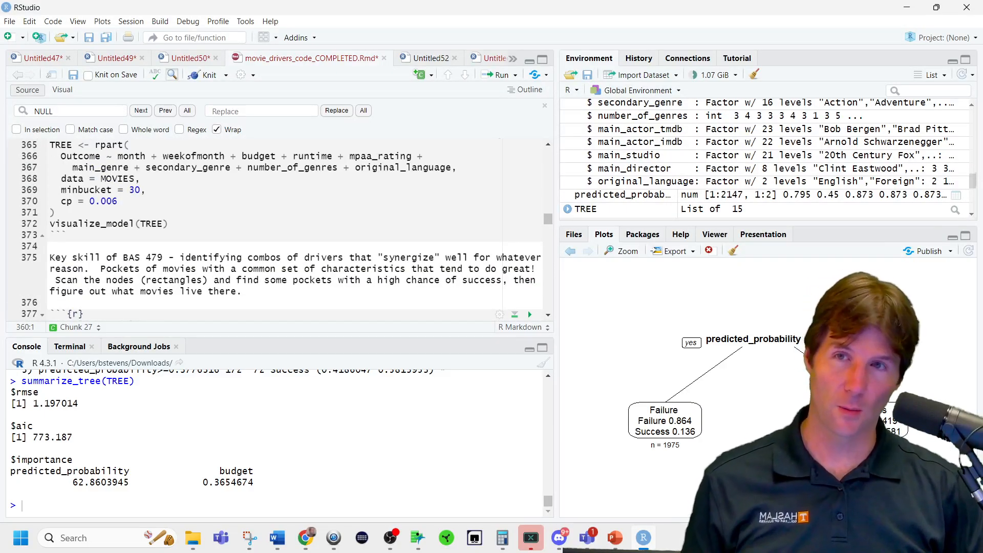